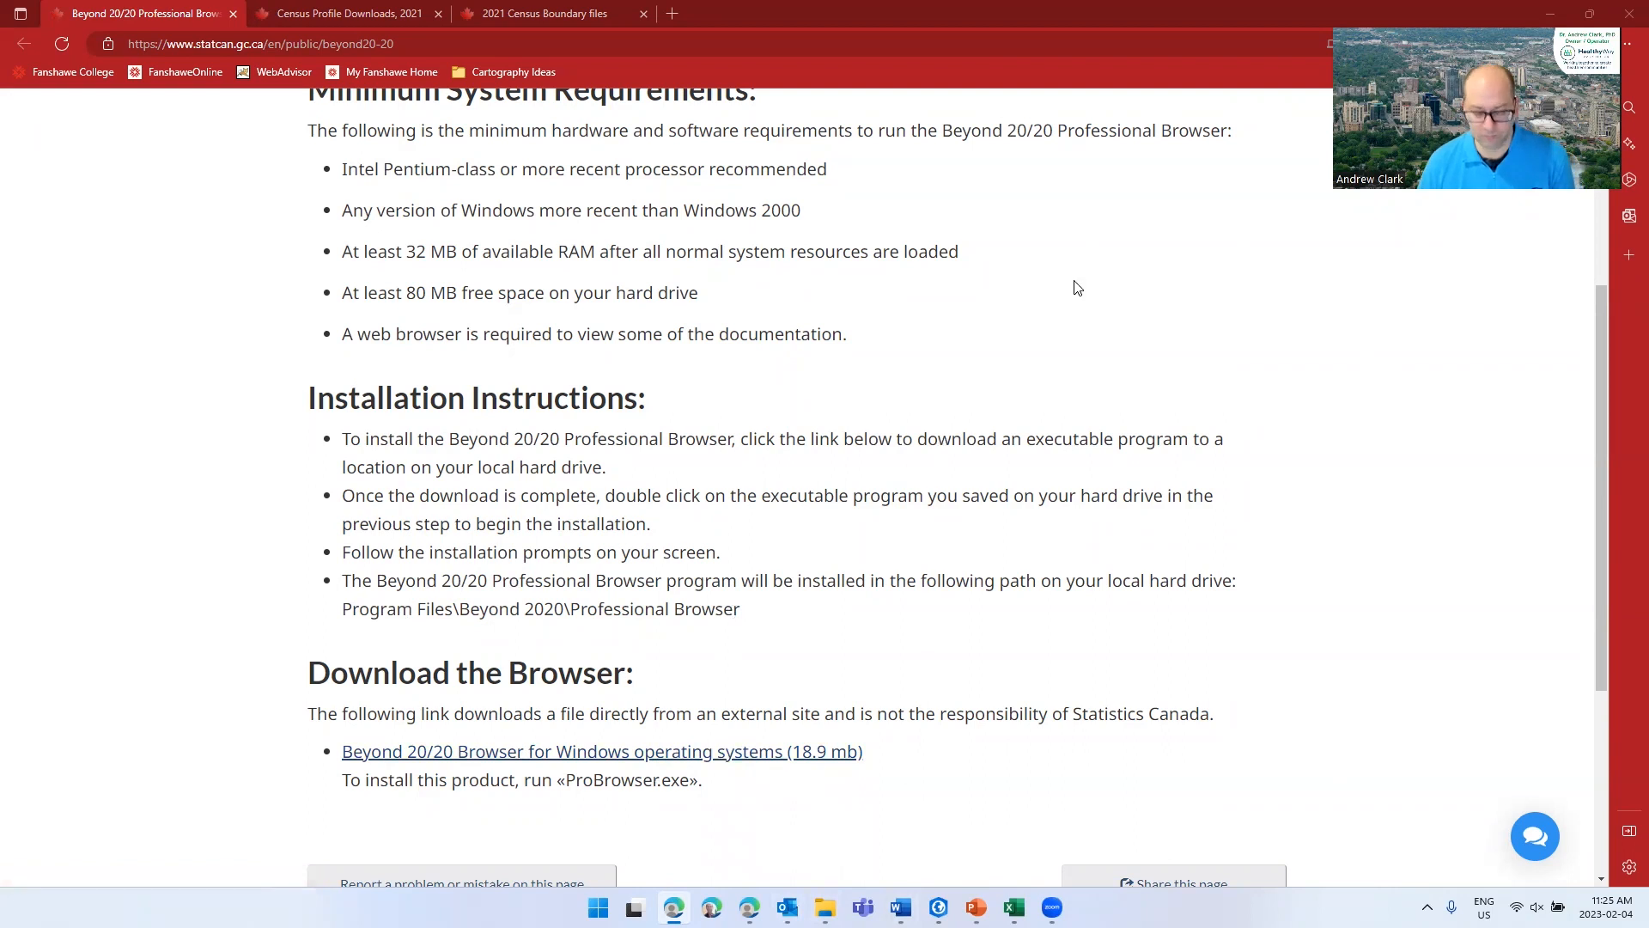
# - Run the ProBrowser.exe installer from the Downloads folder, unzip its setup files, and cancel the setup at the language choice
pyautogui.hotkey('alt', 'Tab')
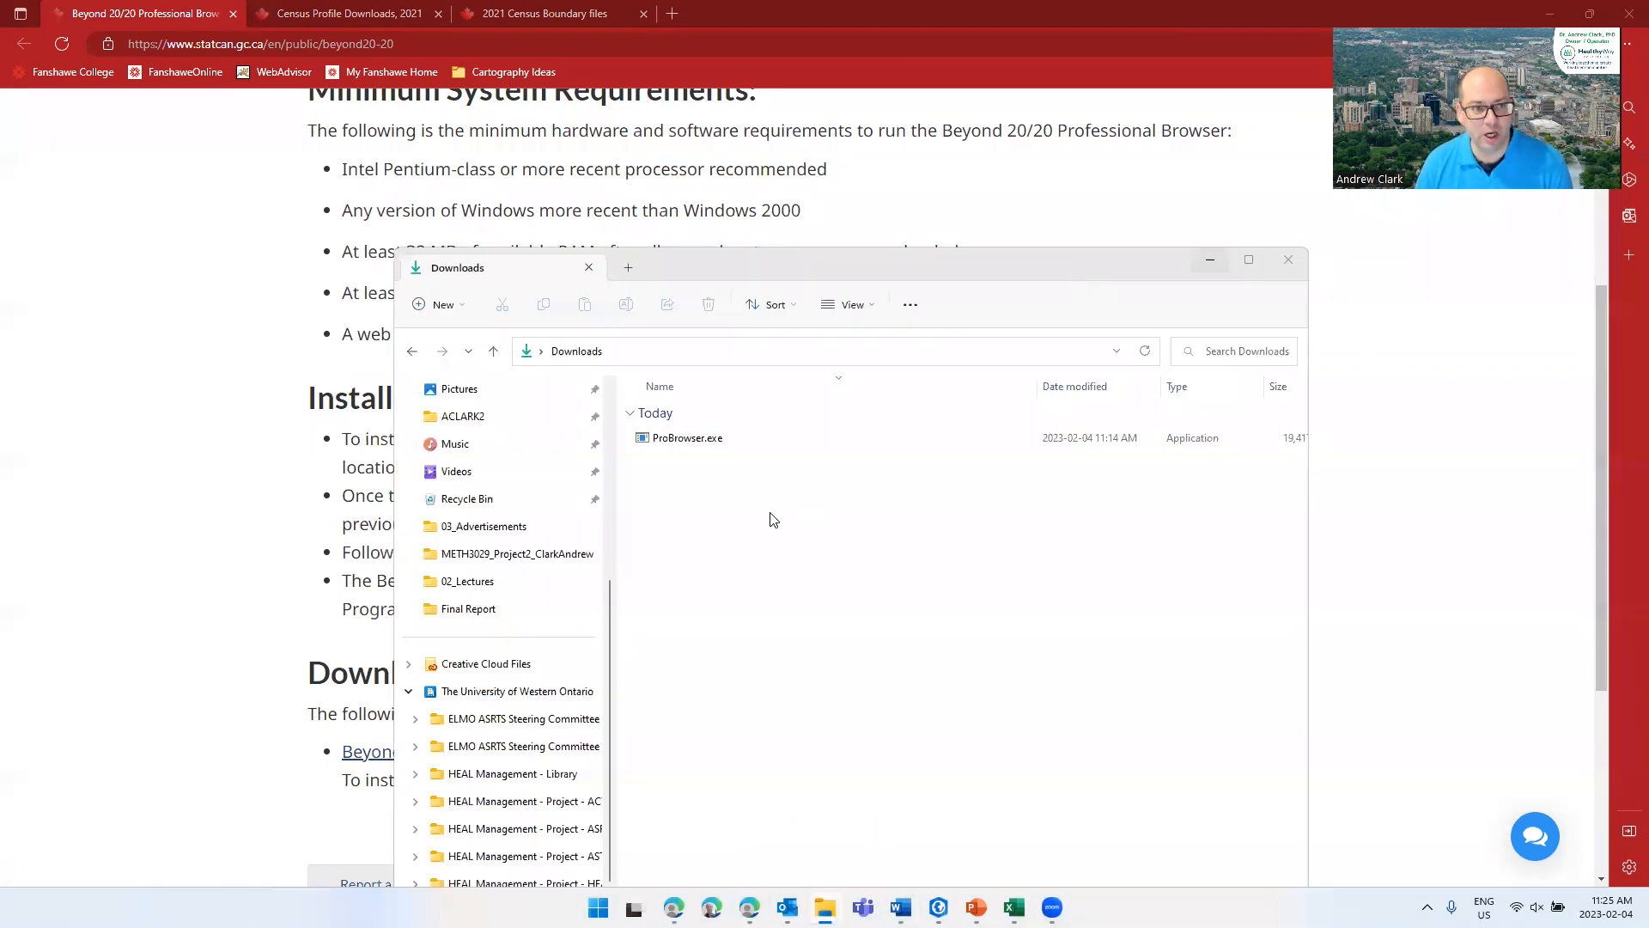
pyautogui.click(697, 443)
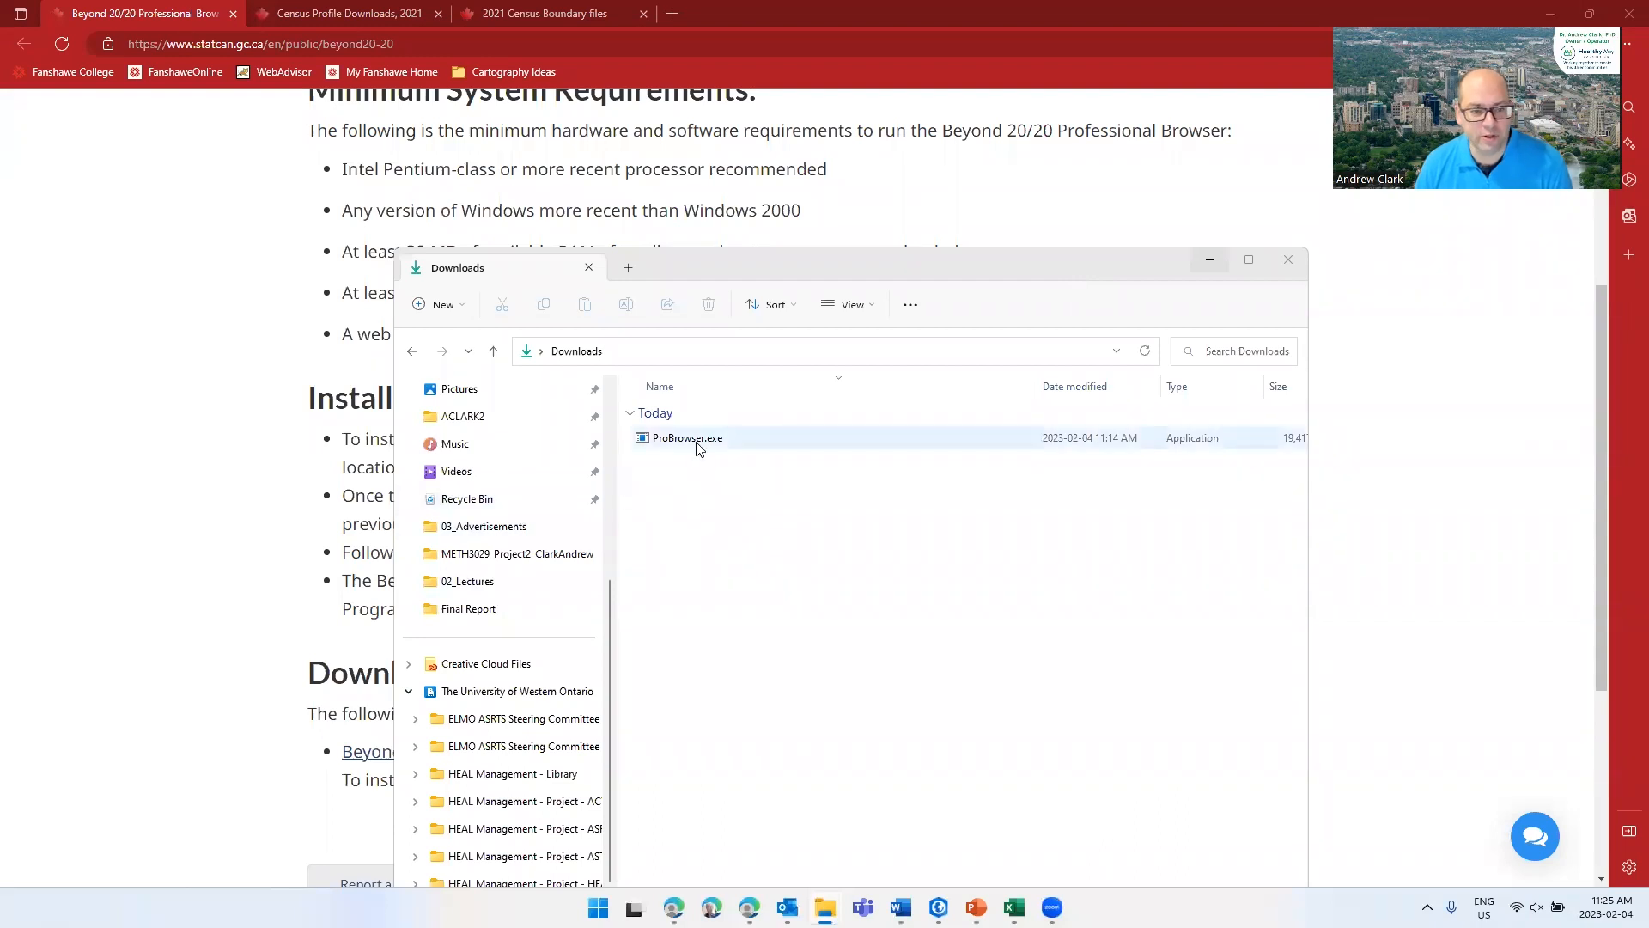
pyautogui.click(699, 447)
pyautogui.doubleClick(697, 444)
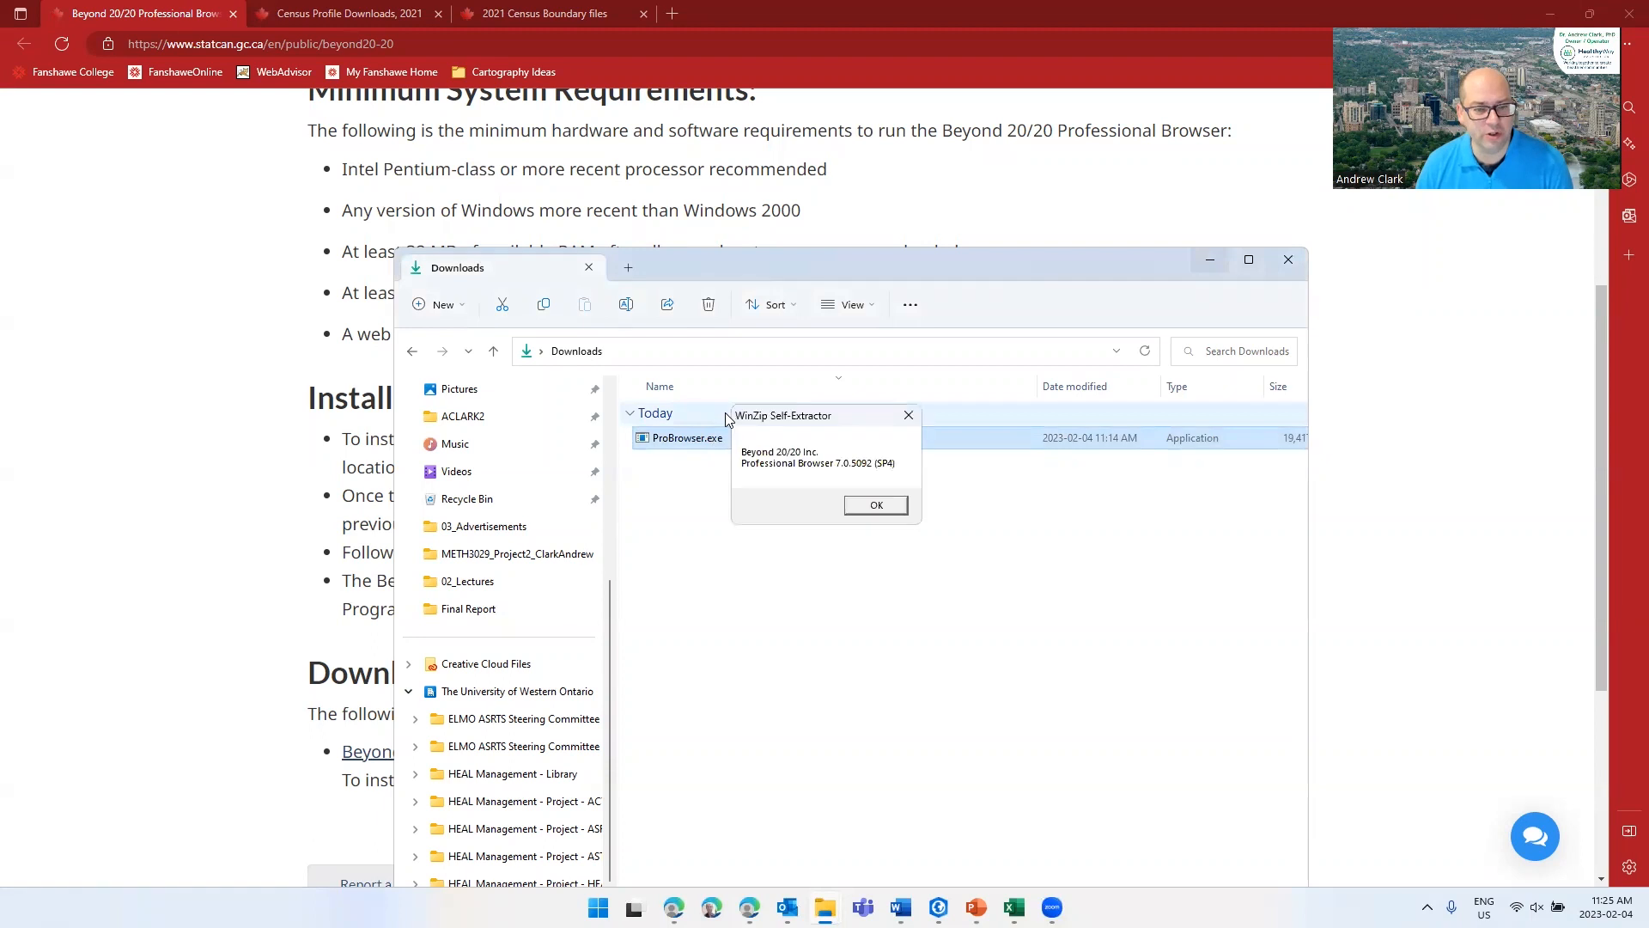
pyautogui.click(874, 507)
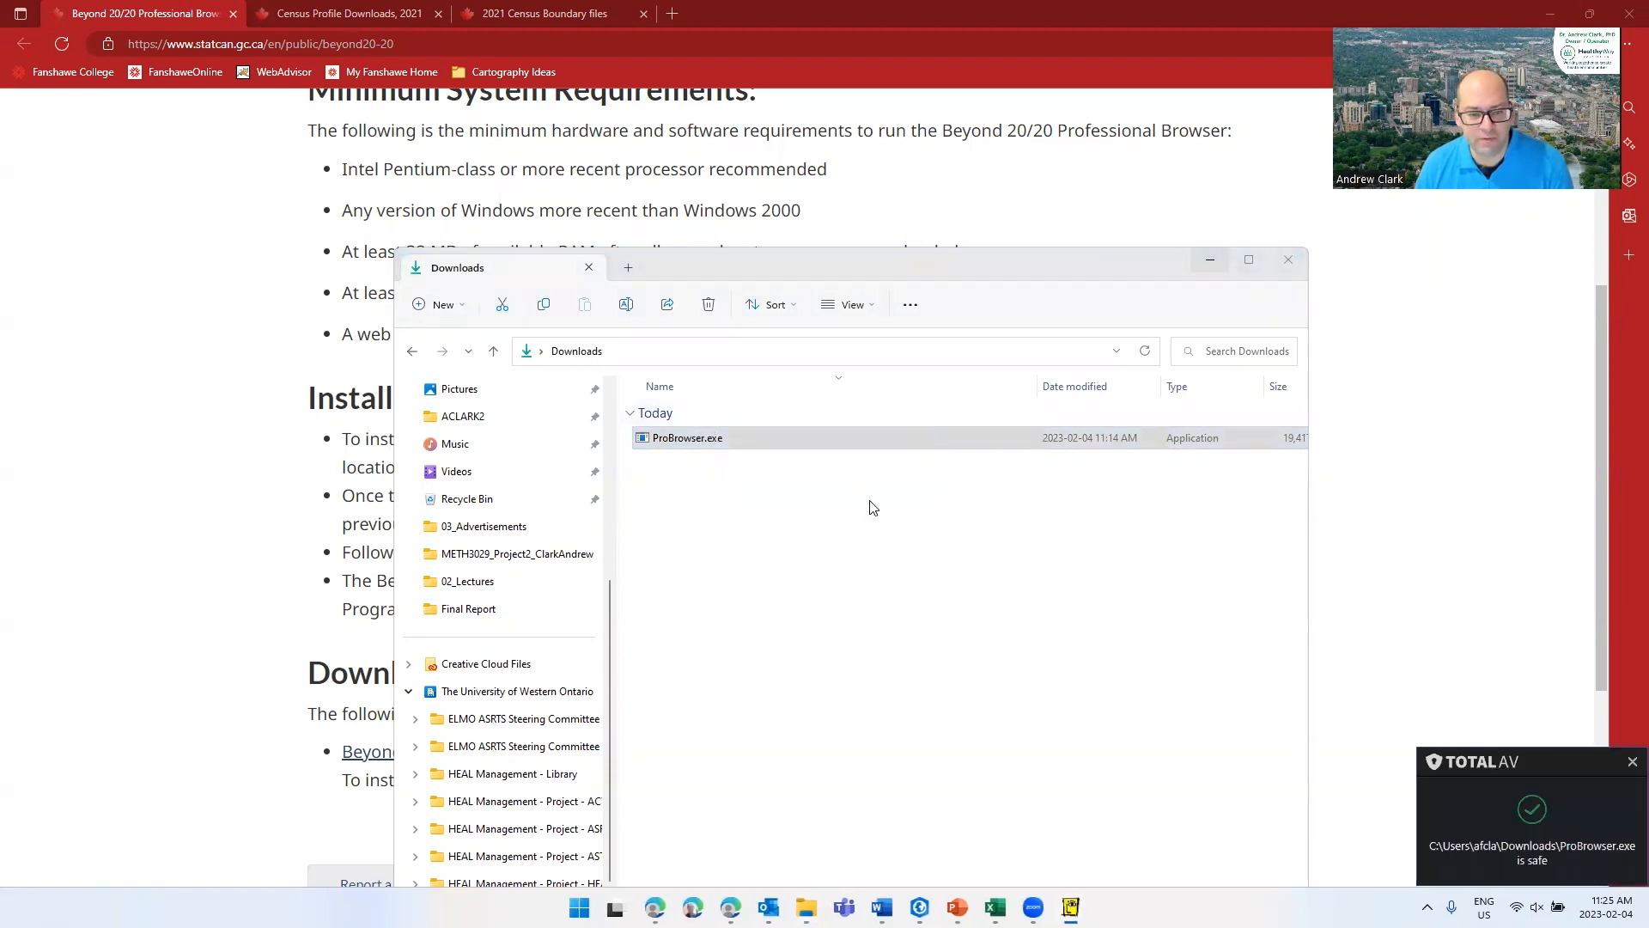
pyautogui.click(933, 413)
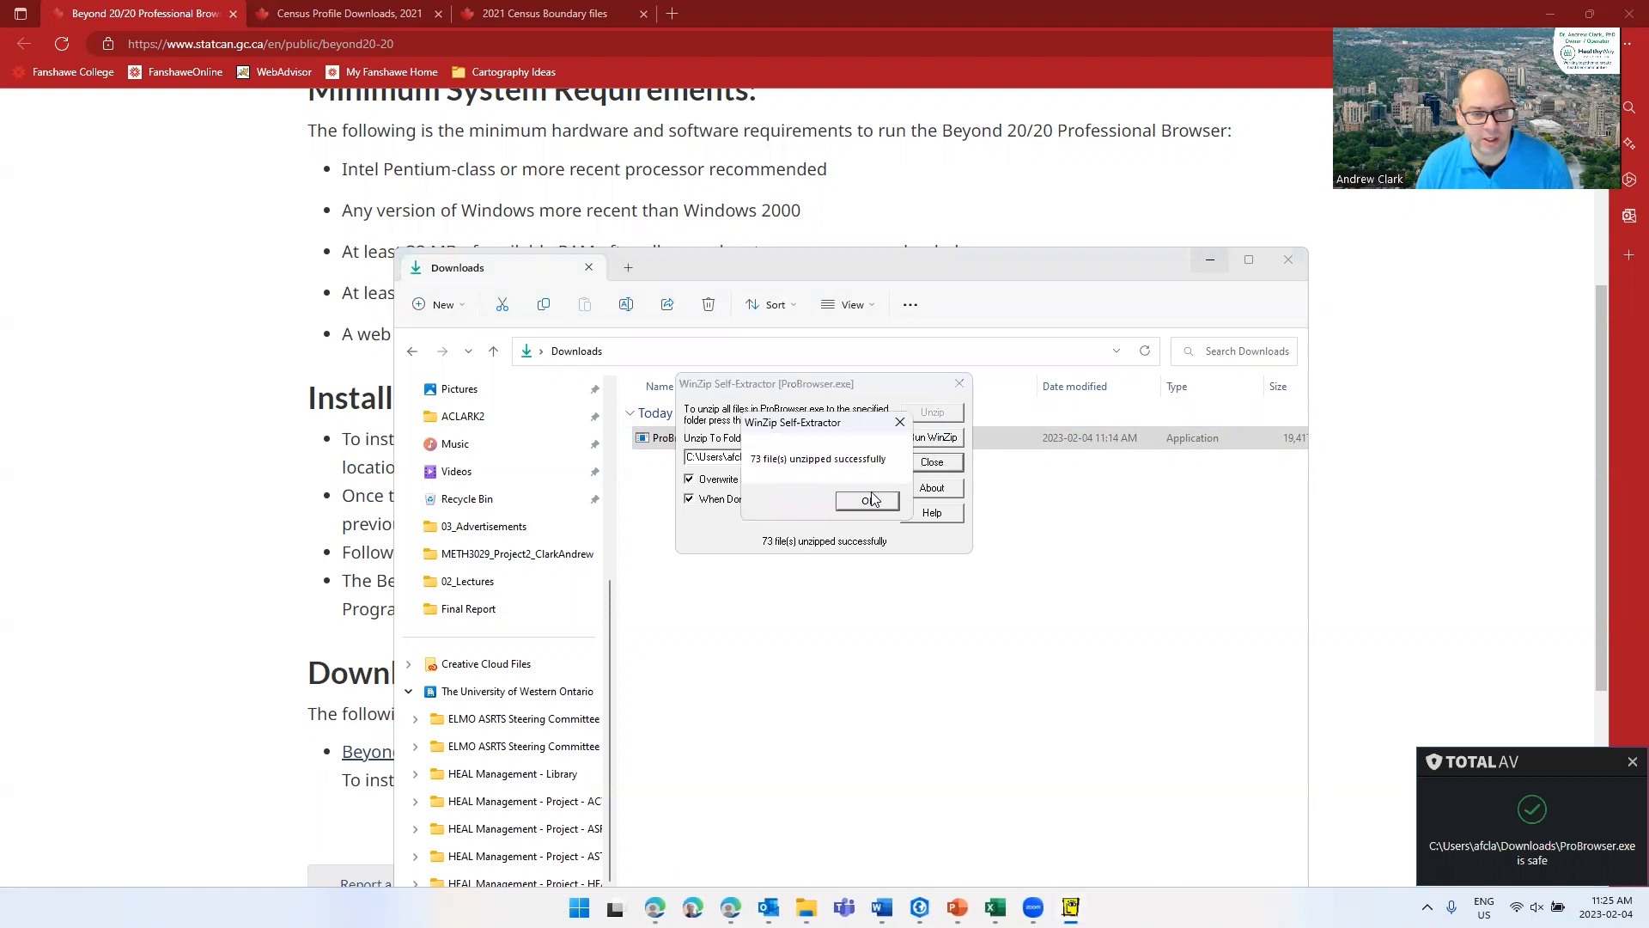
pyautogui.click(867, 501)
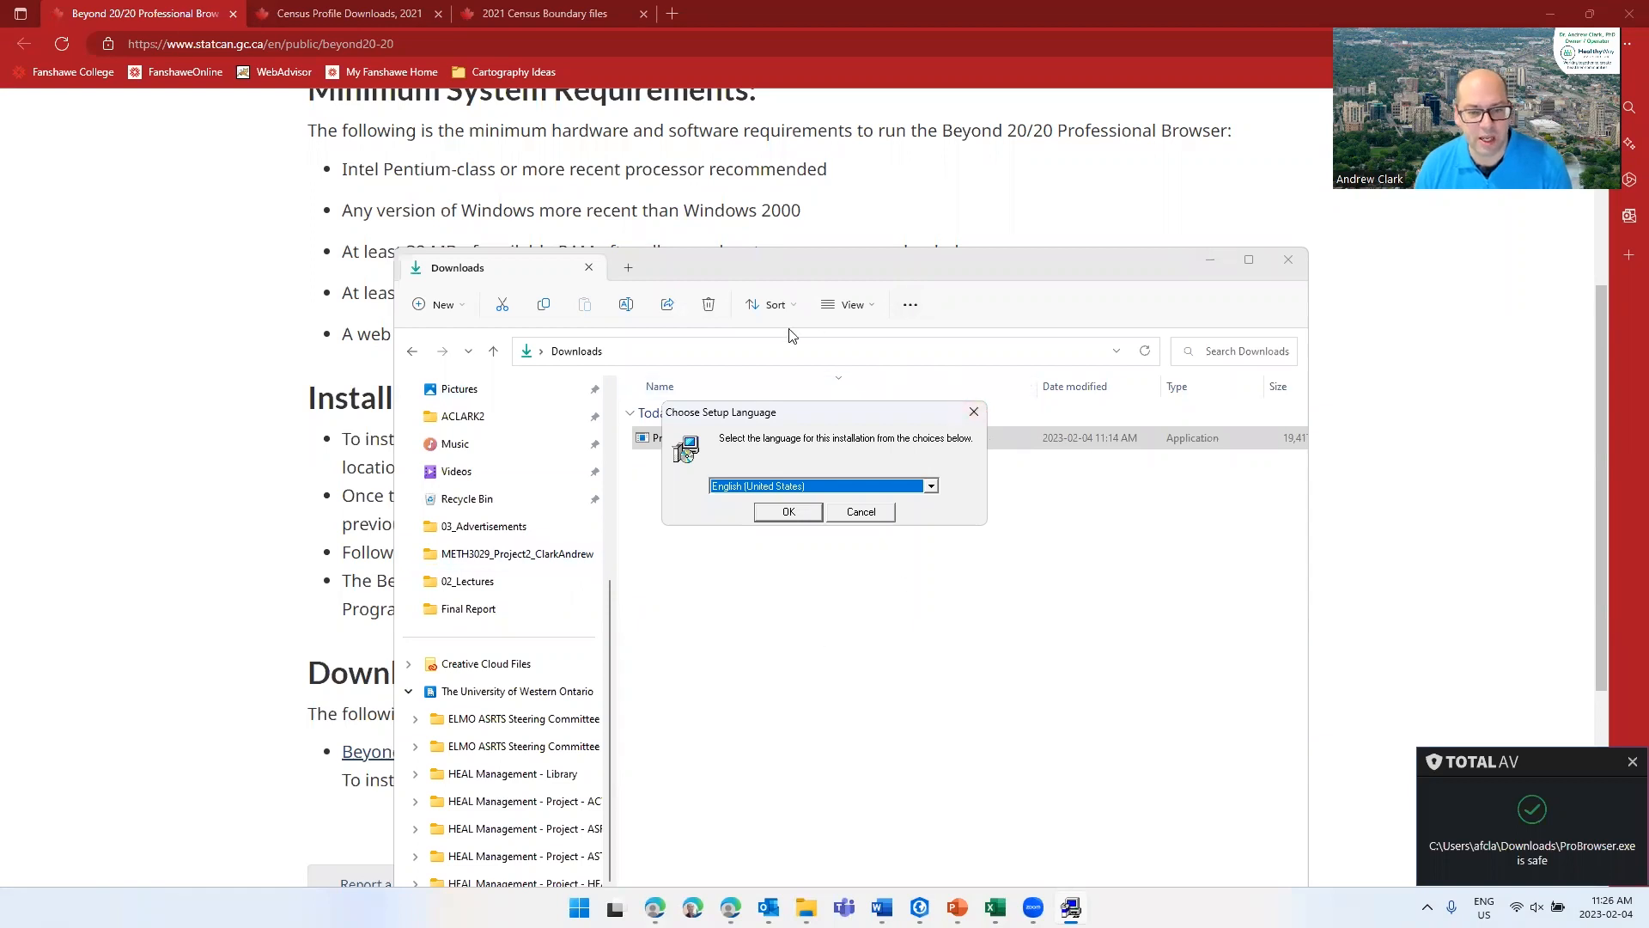
pyautogui.click(973, 414)
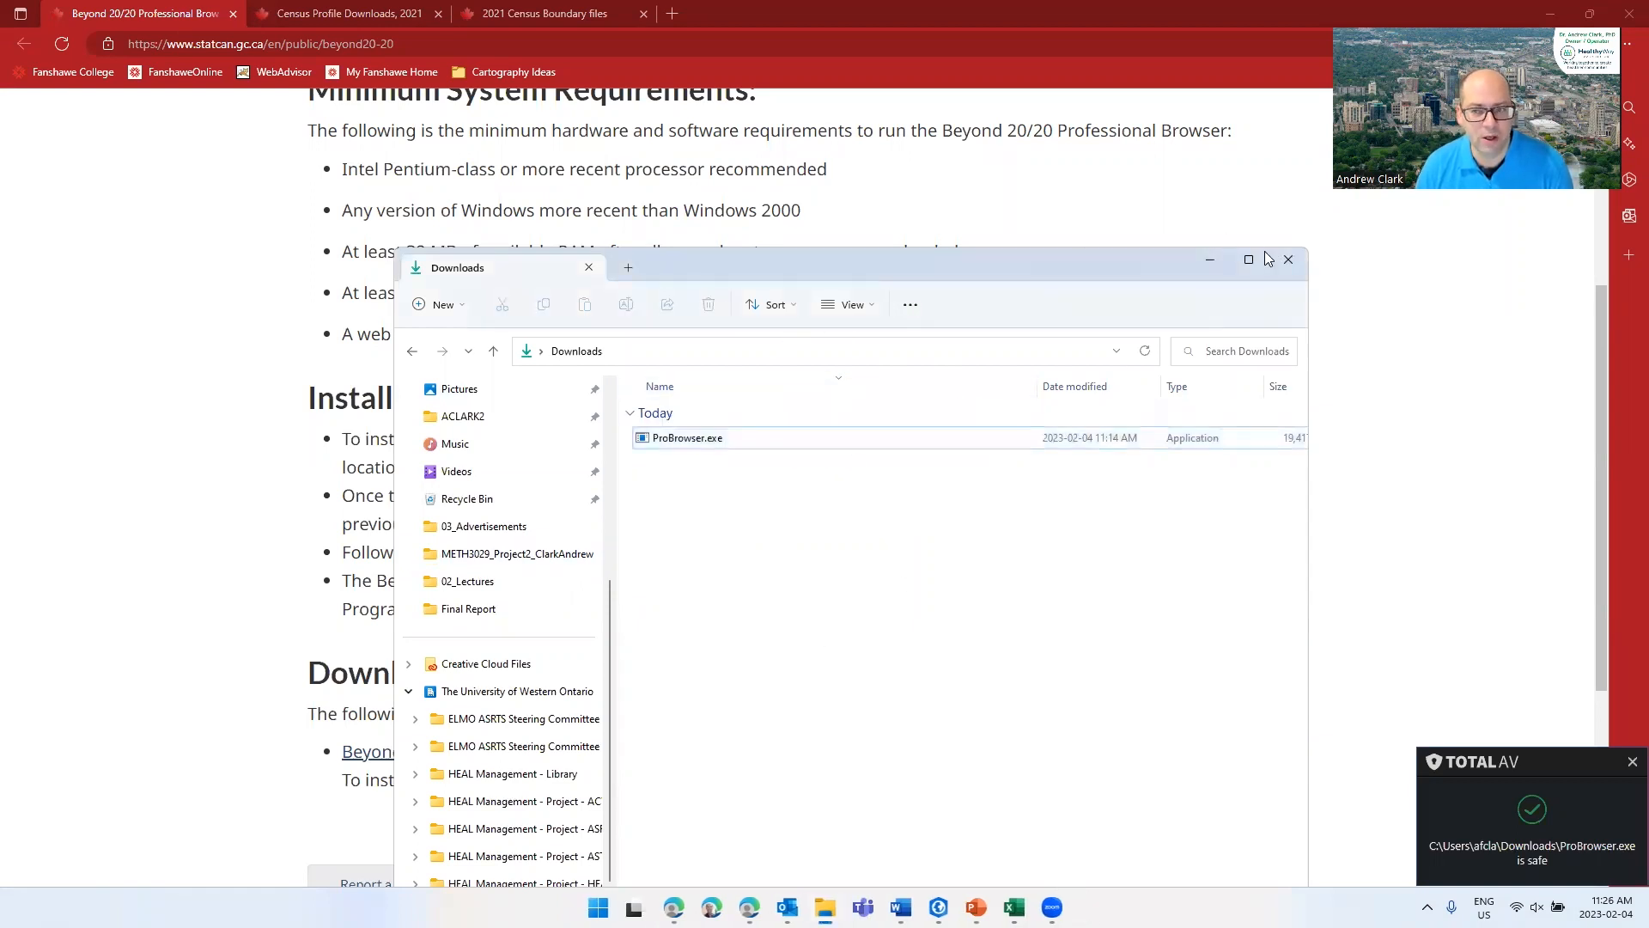
# - Launch the installed Beyond 20/20 Professional Browser and dismiss its Find dialog
pyautogui.click(599, 907)
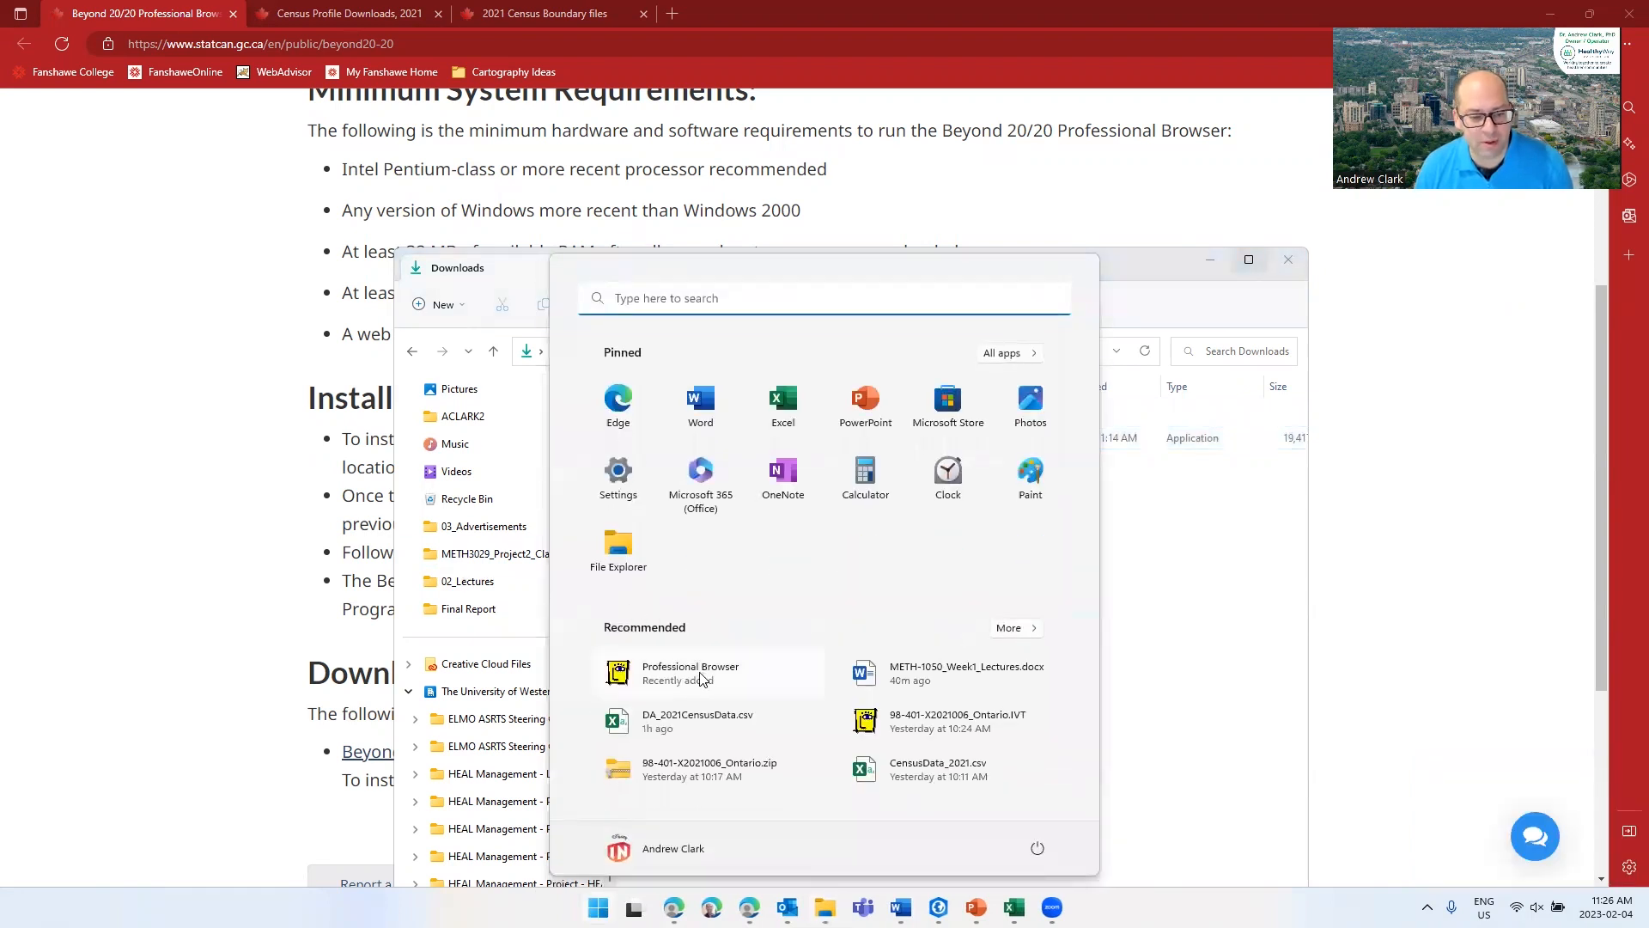
pyautogui.click(702, 673)
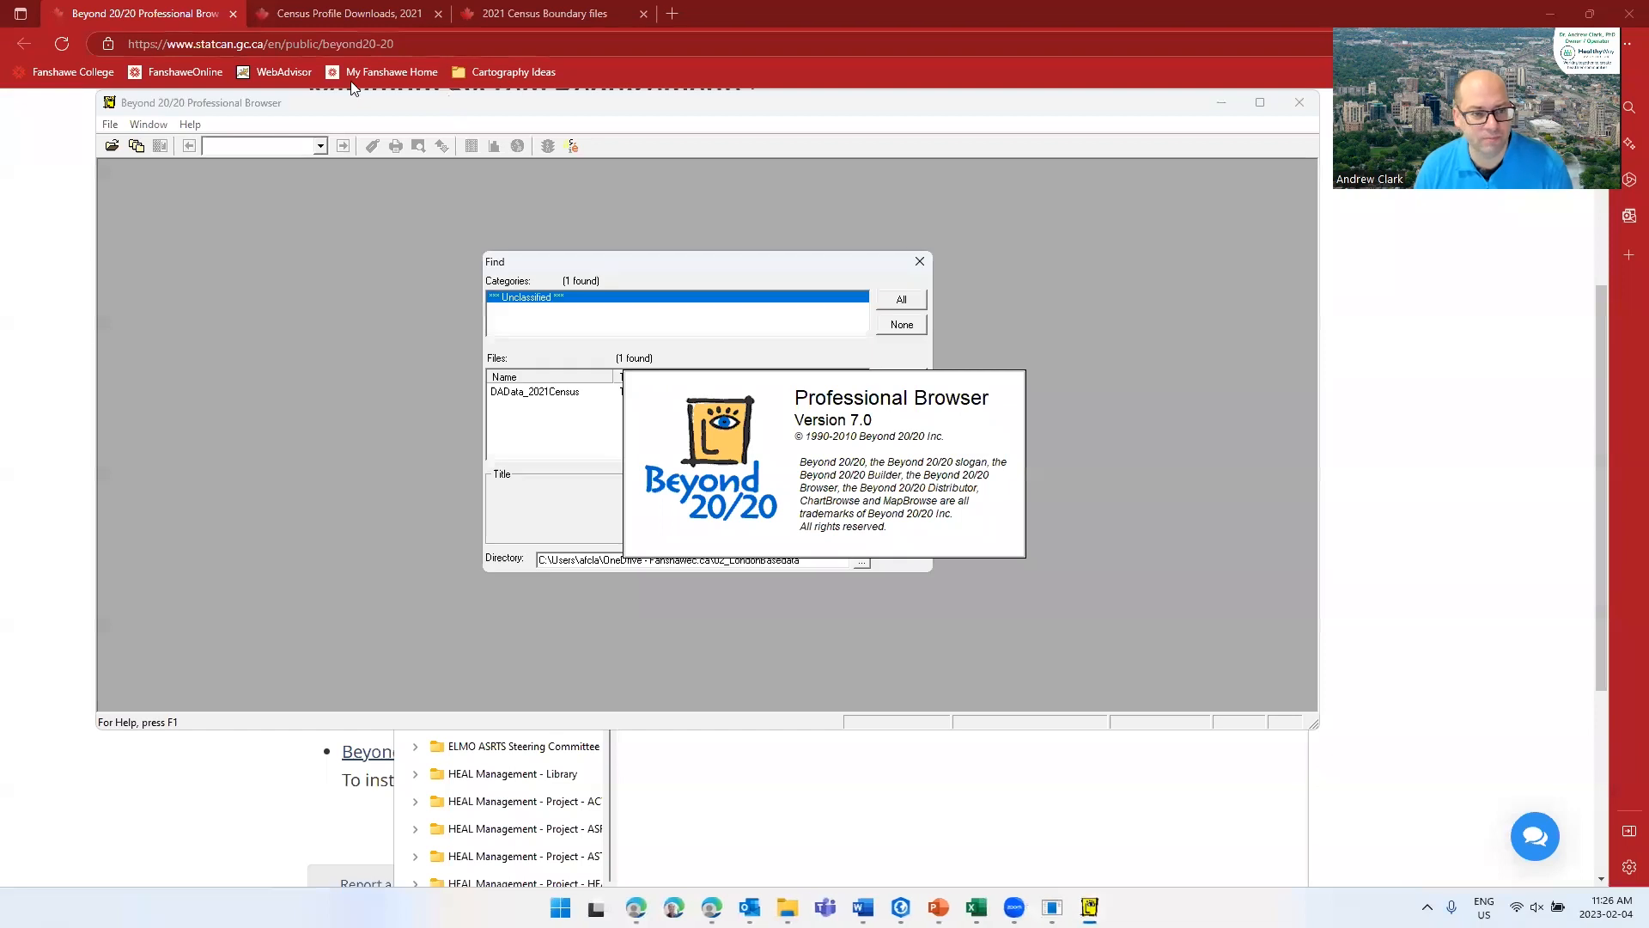
pyautogui.click(919, 262)
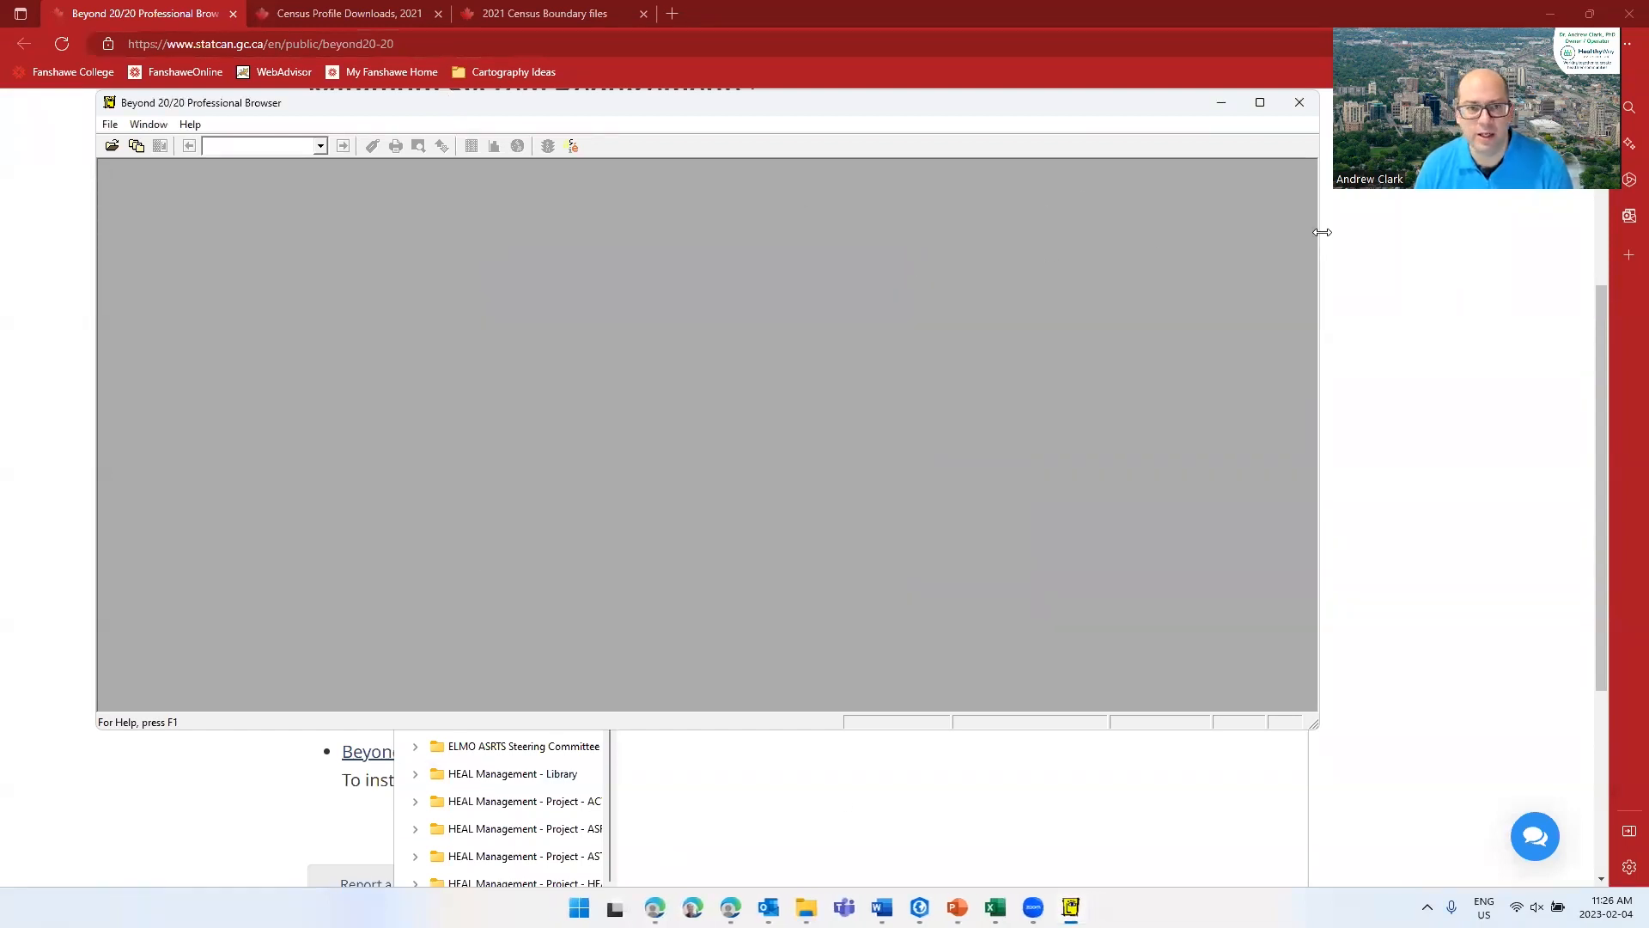
# - Switch to the Census Profile Downloads, 2021 page and examine the geographic levels and file formats of the comprehensive download files
pyautogui.click(389, 13)
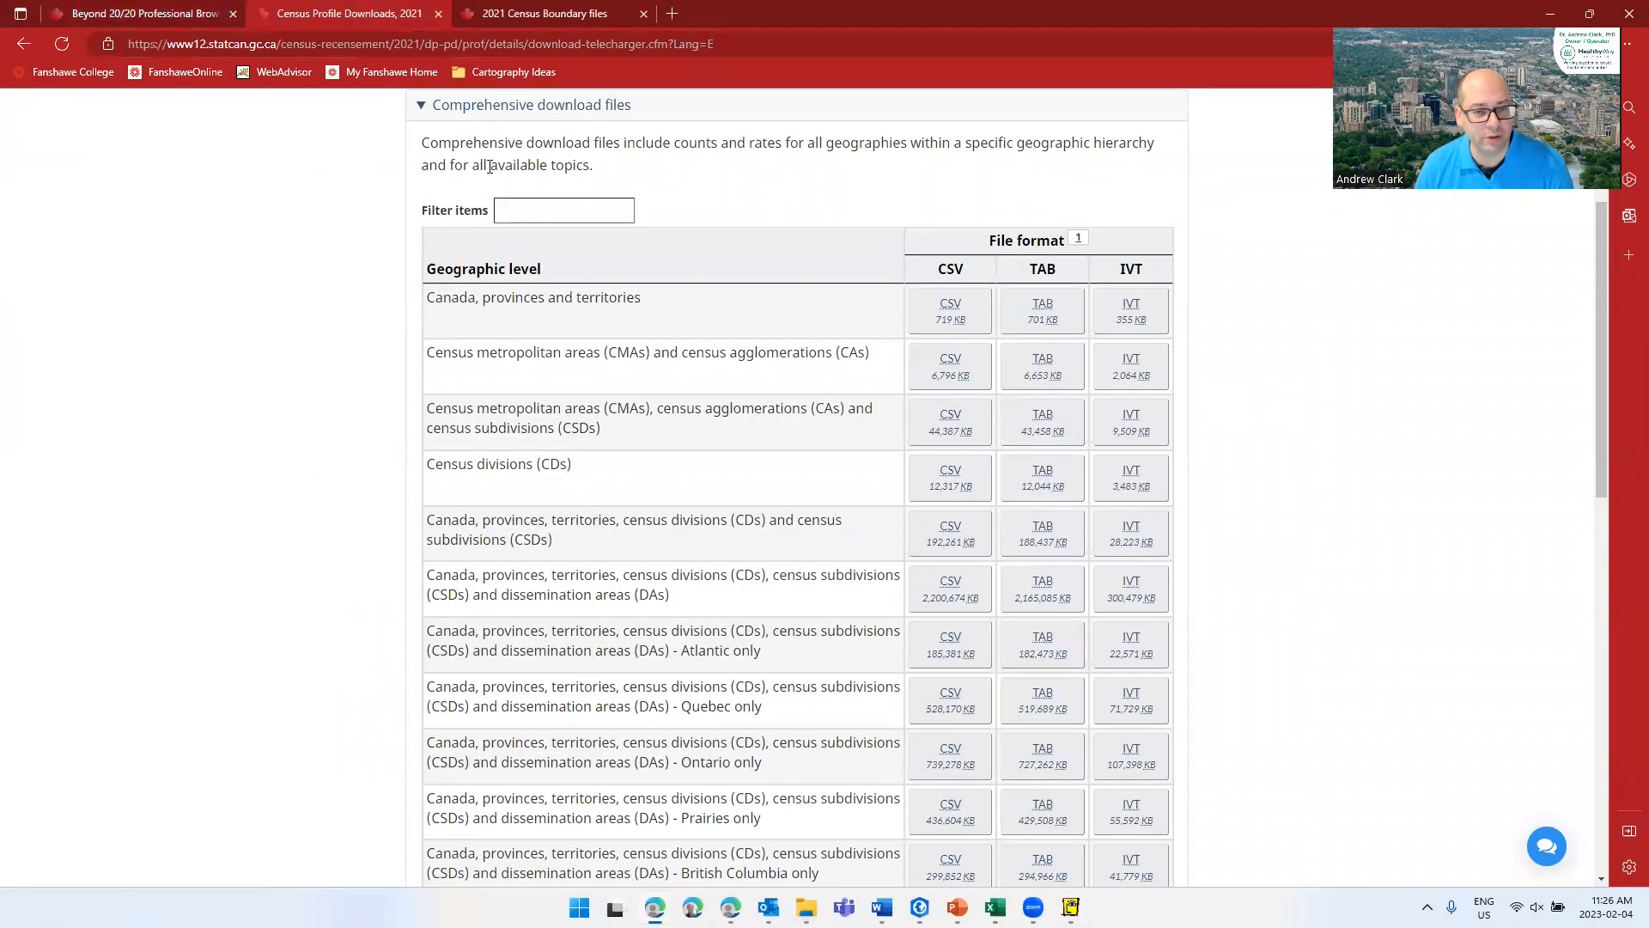
pyautogui.scroll(3, 730, 511)
pyautogui.scroll(-4, 730, 532)
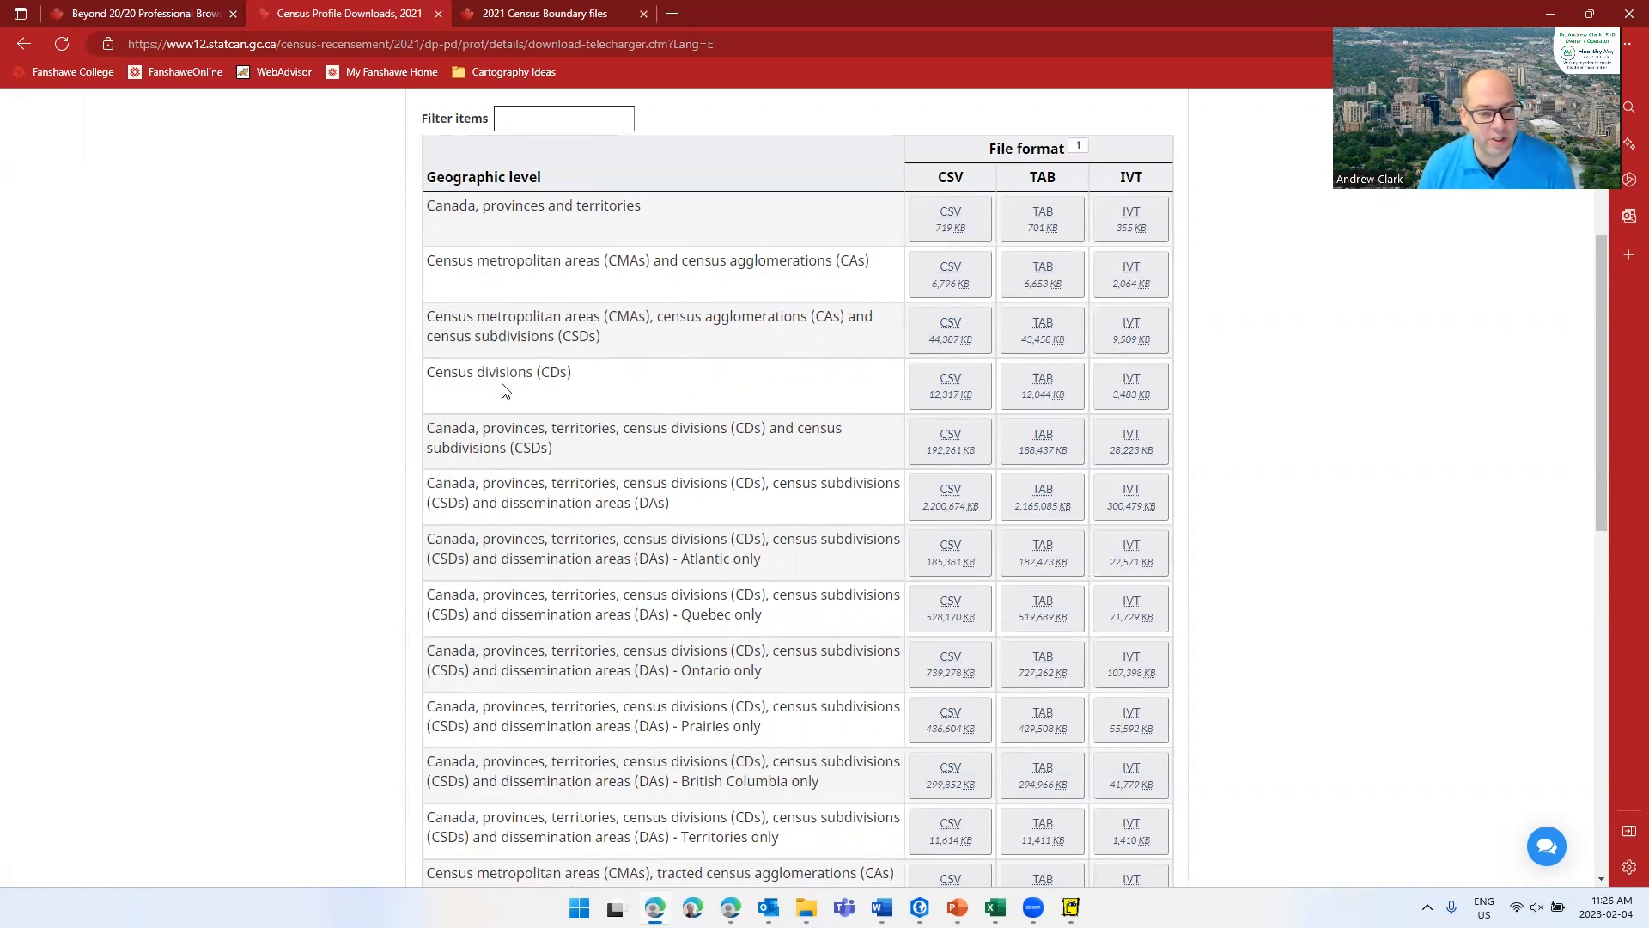
pyautogui.scroll(-1, 654, 416)
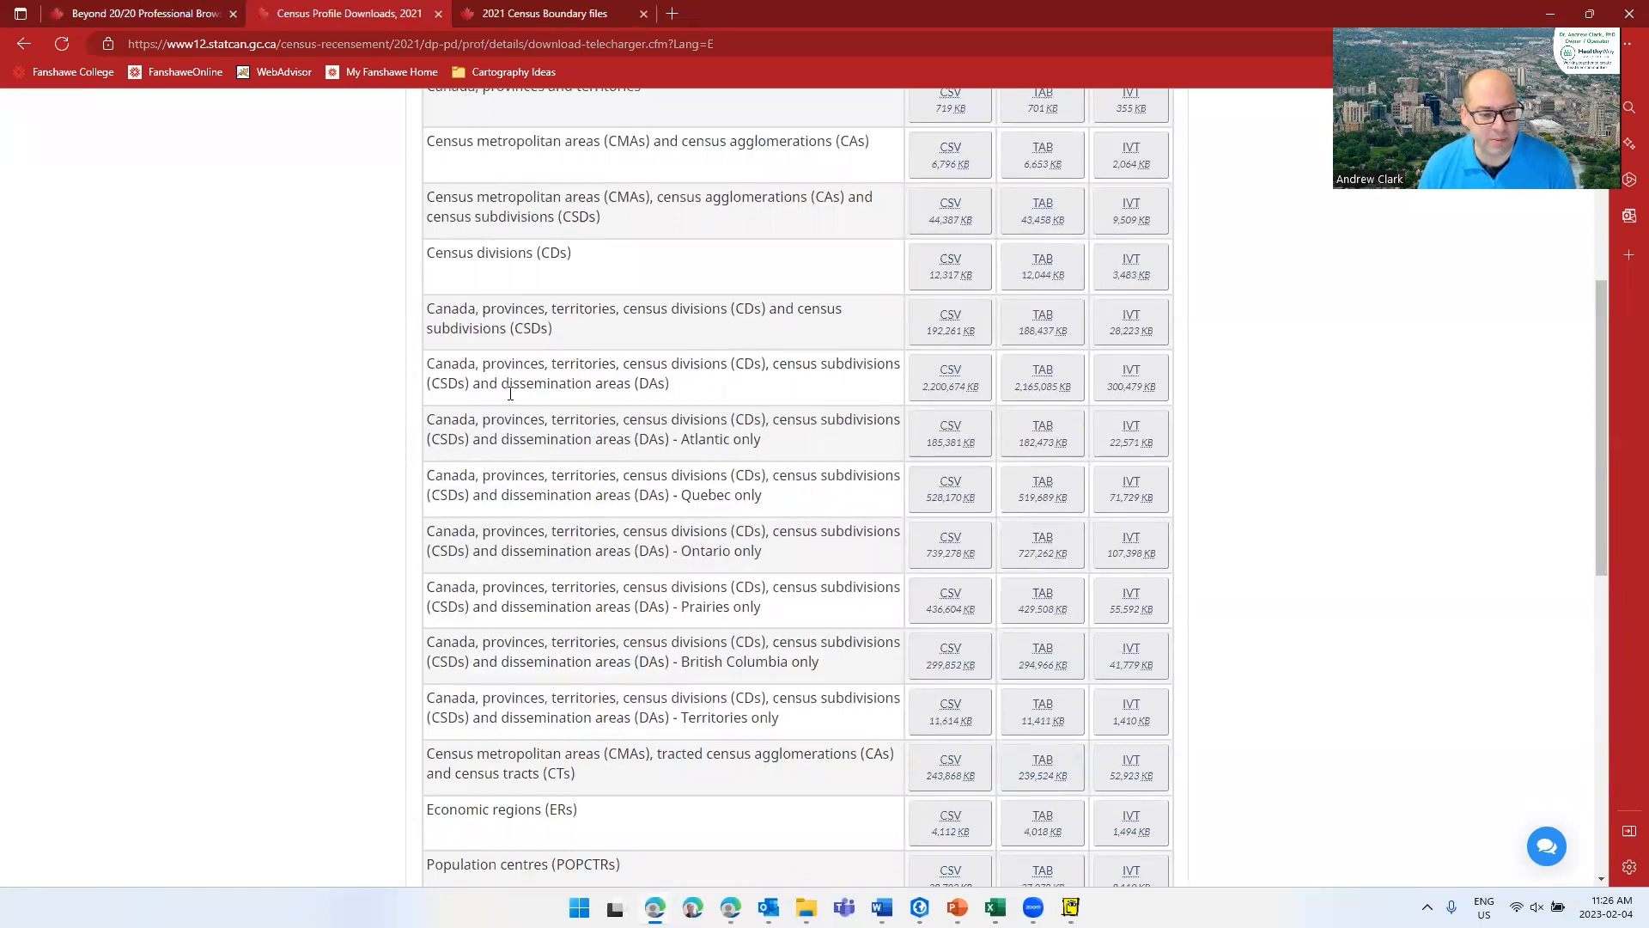
pyautogui.scroll(-3, 596, 576)
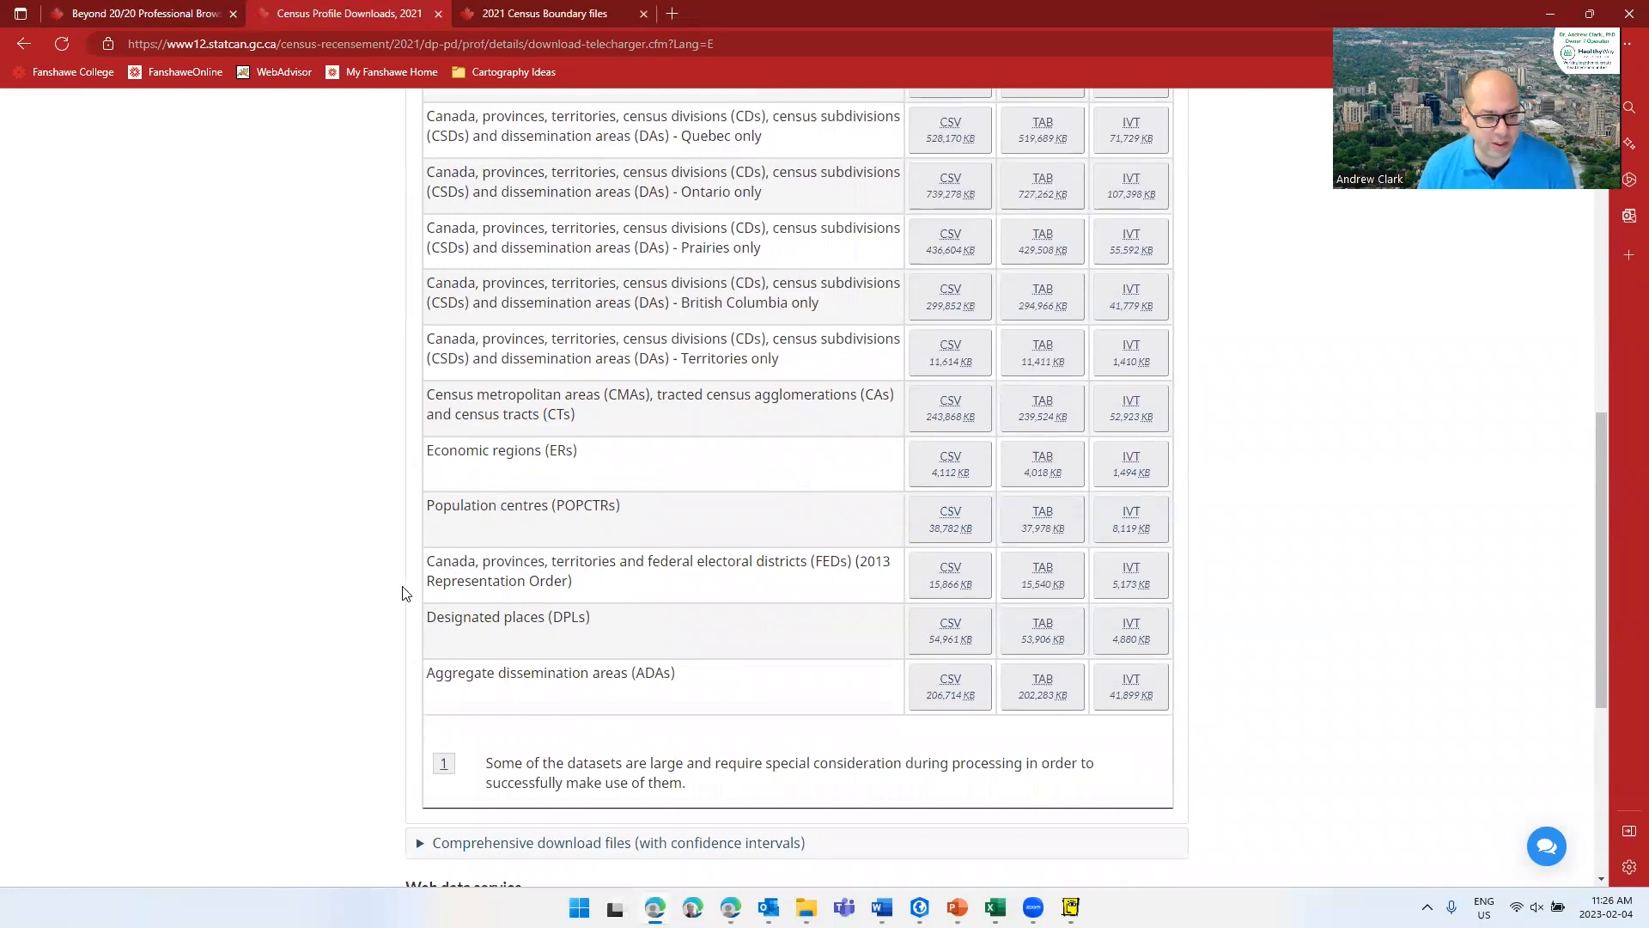
pyautogui.scroll(3, 596, 559)
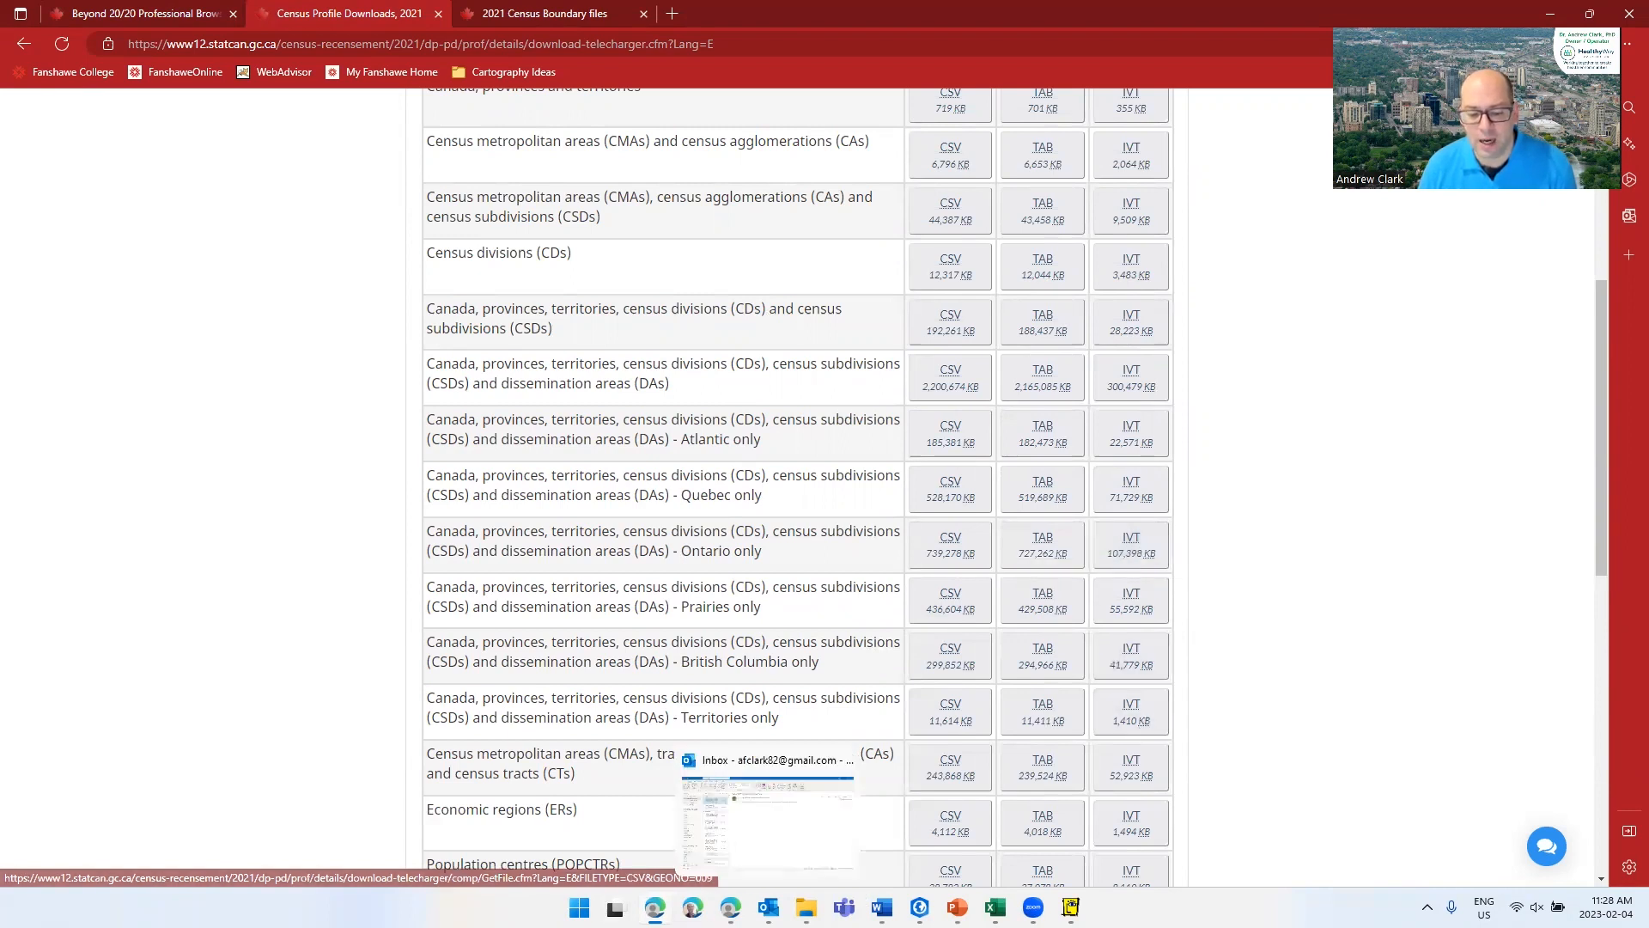
# - Open the downloaded 98-401-X2021006_Ontario.zip and copy its IVT file into the Downloads folder
pyautogui.click(806, 907)
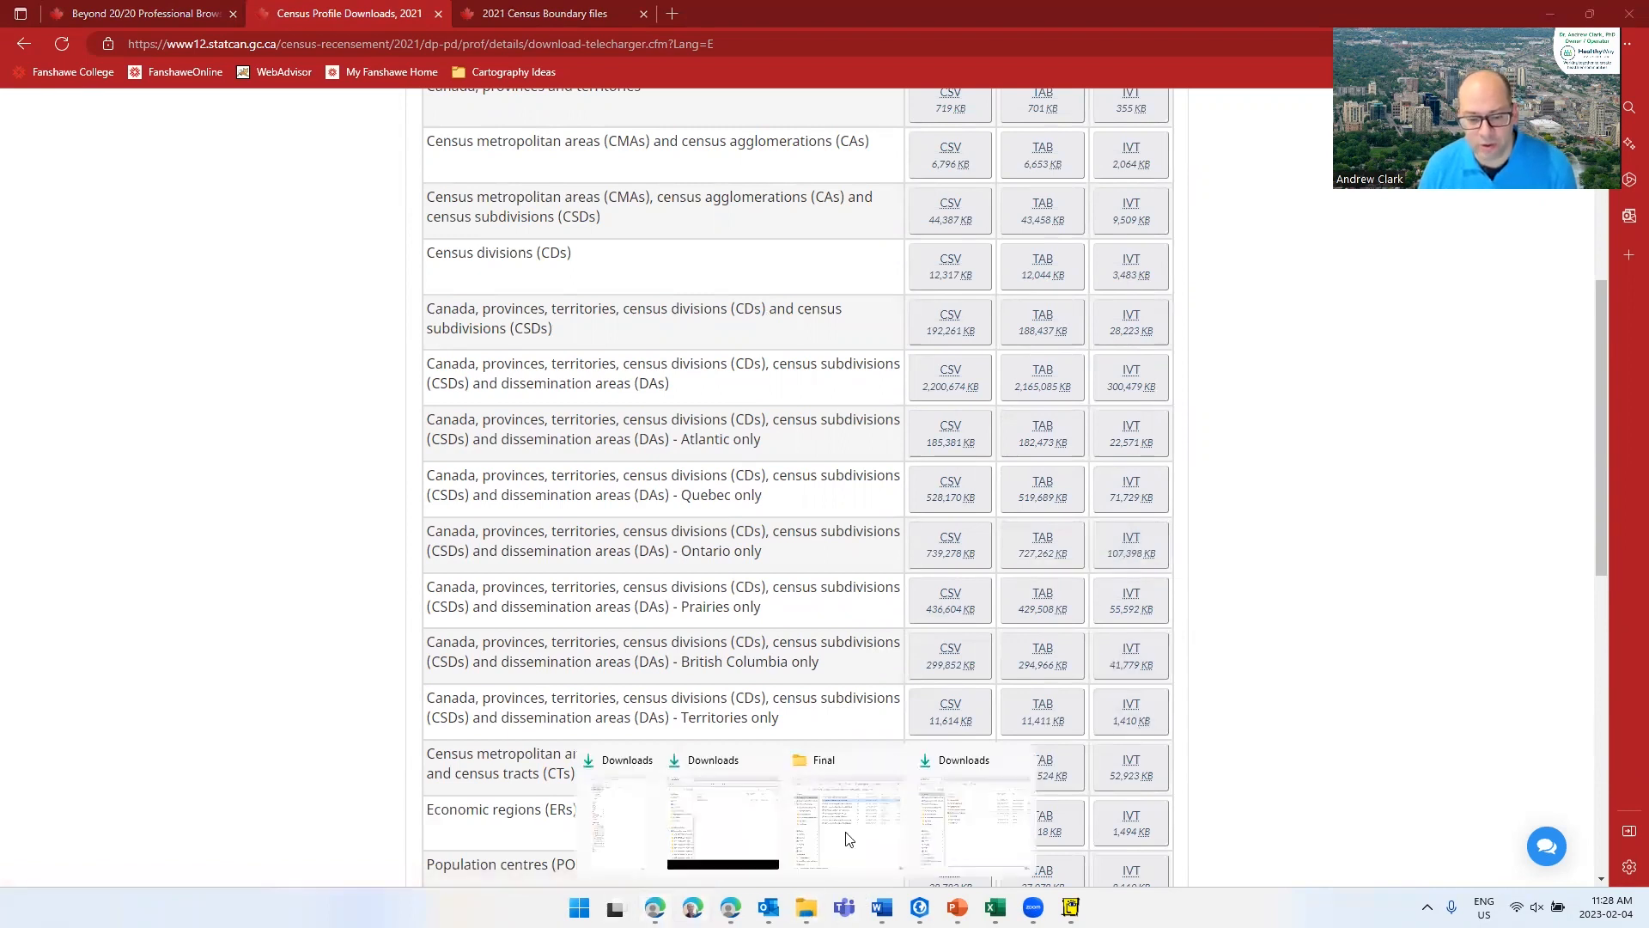
pyautogui.click(965, 807)
pyautogui.click(1441, 638)
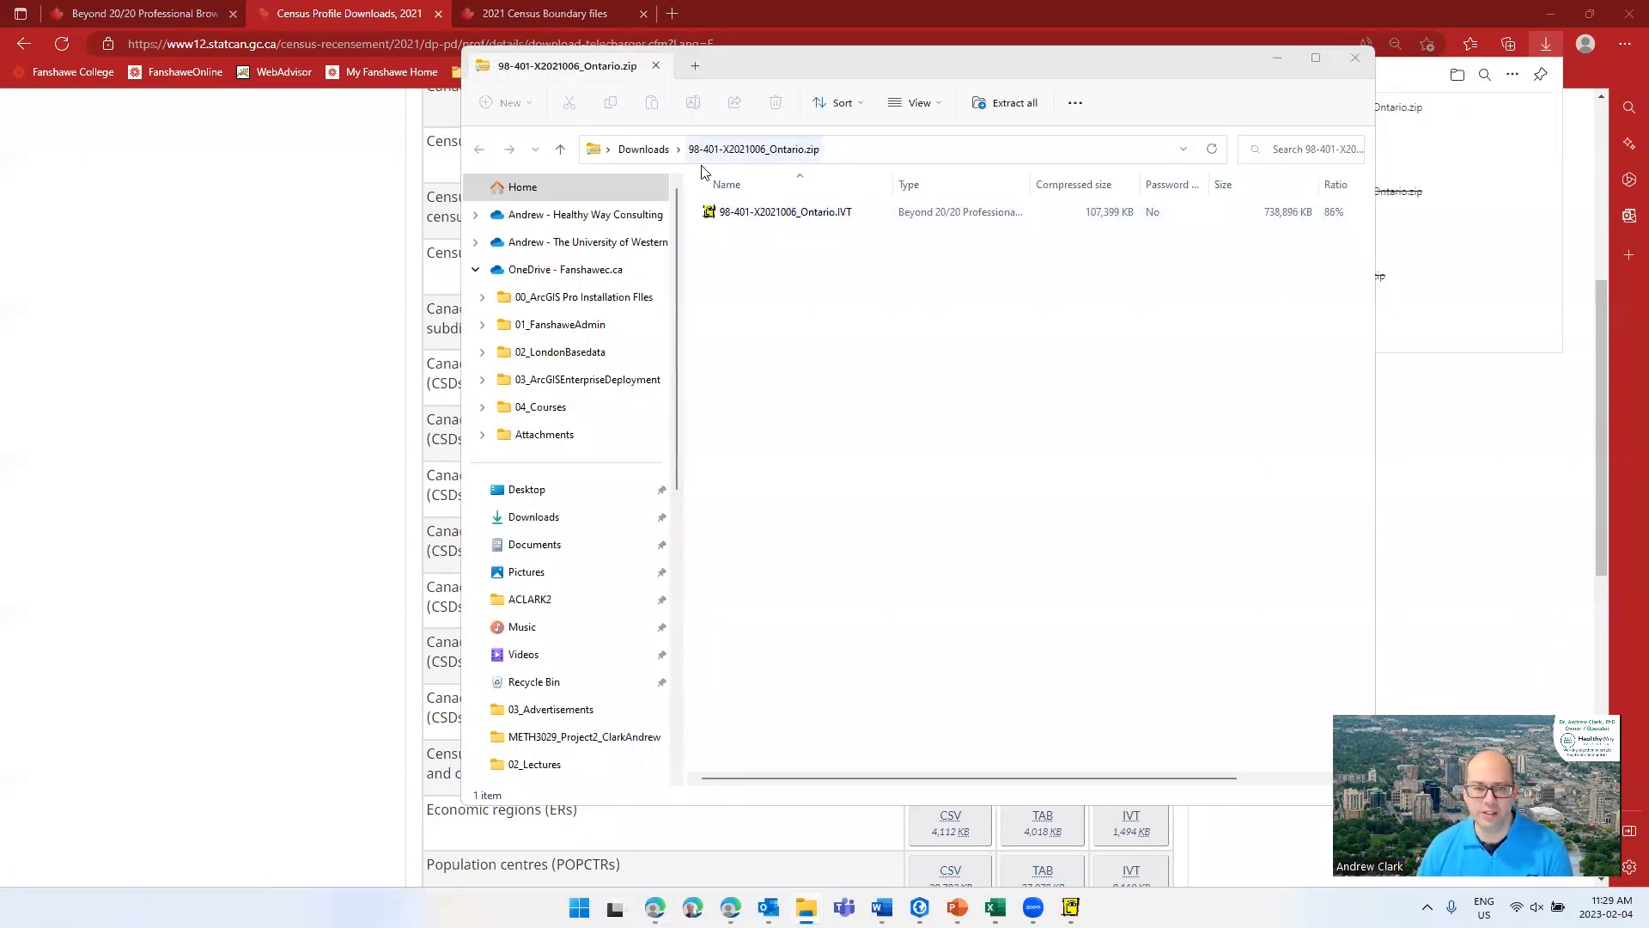
pyautogui.click(643, 148)
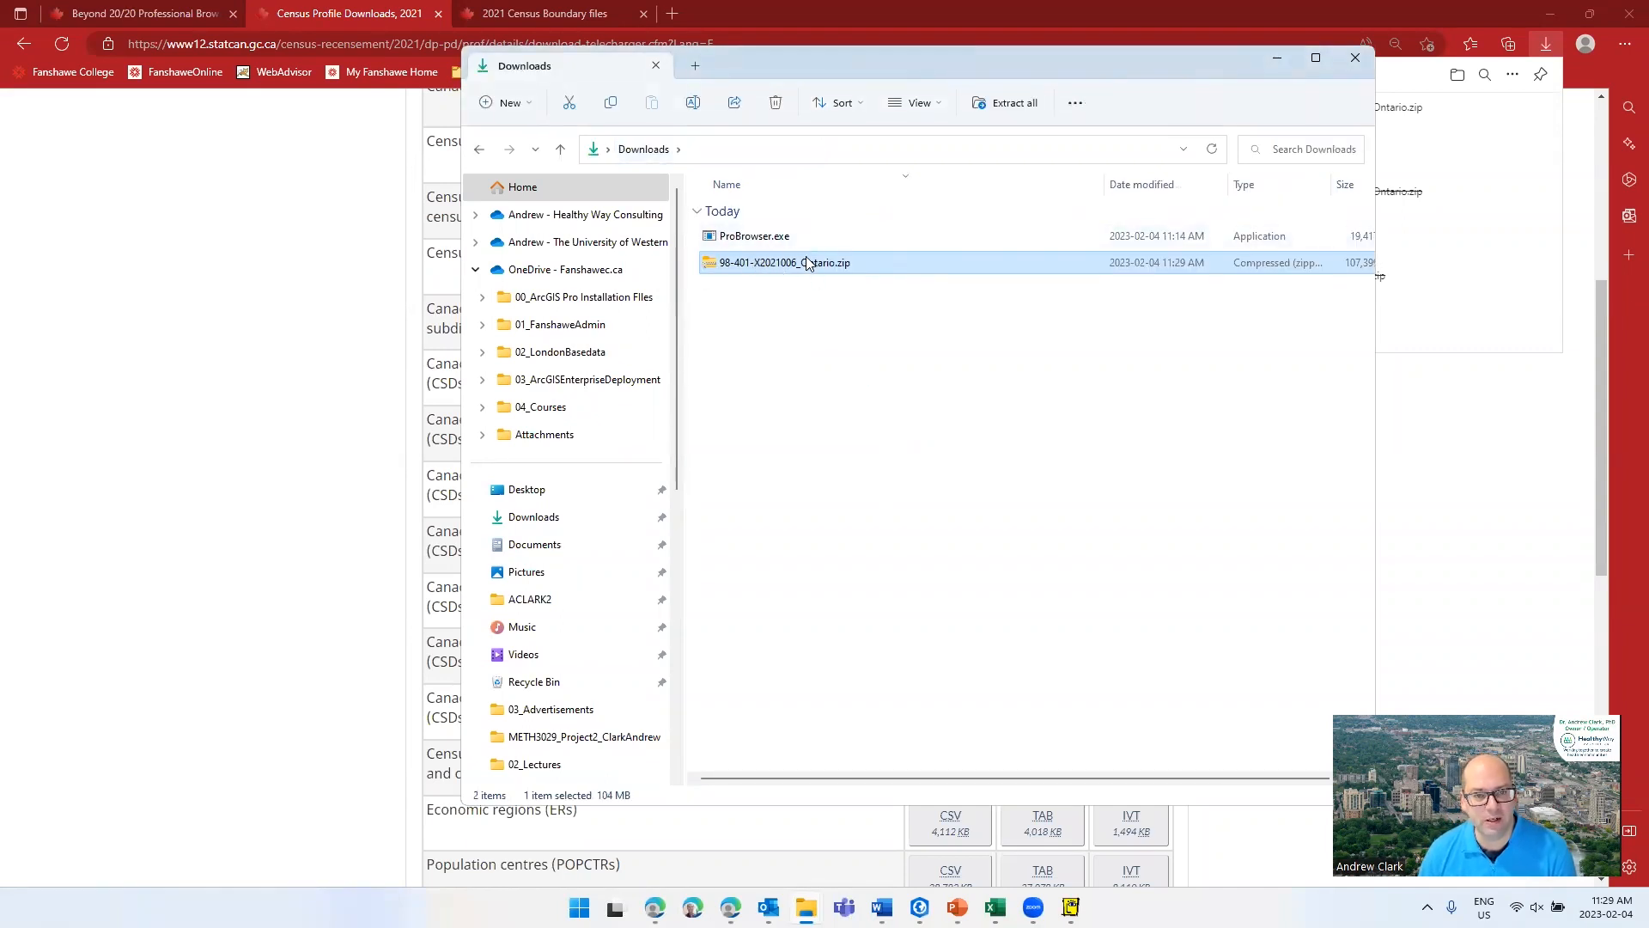
pyautogui.doubleClick(736, 263)
pyautogui.moveTo(750, 215); pyautogui.dragTo(651, 152)
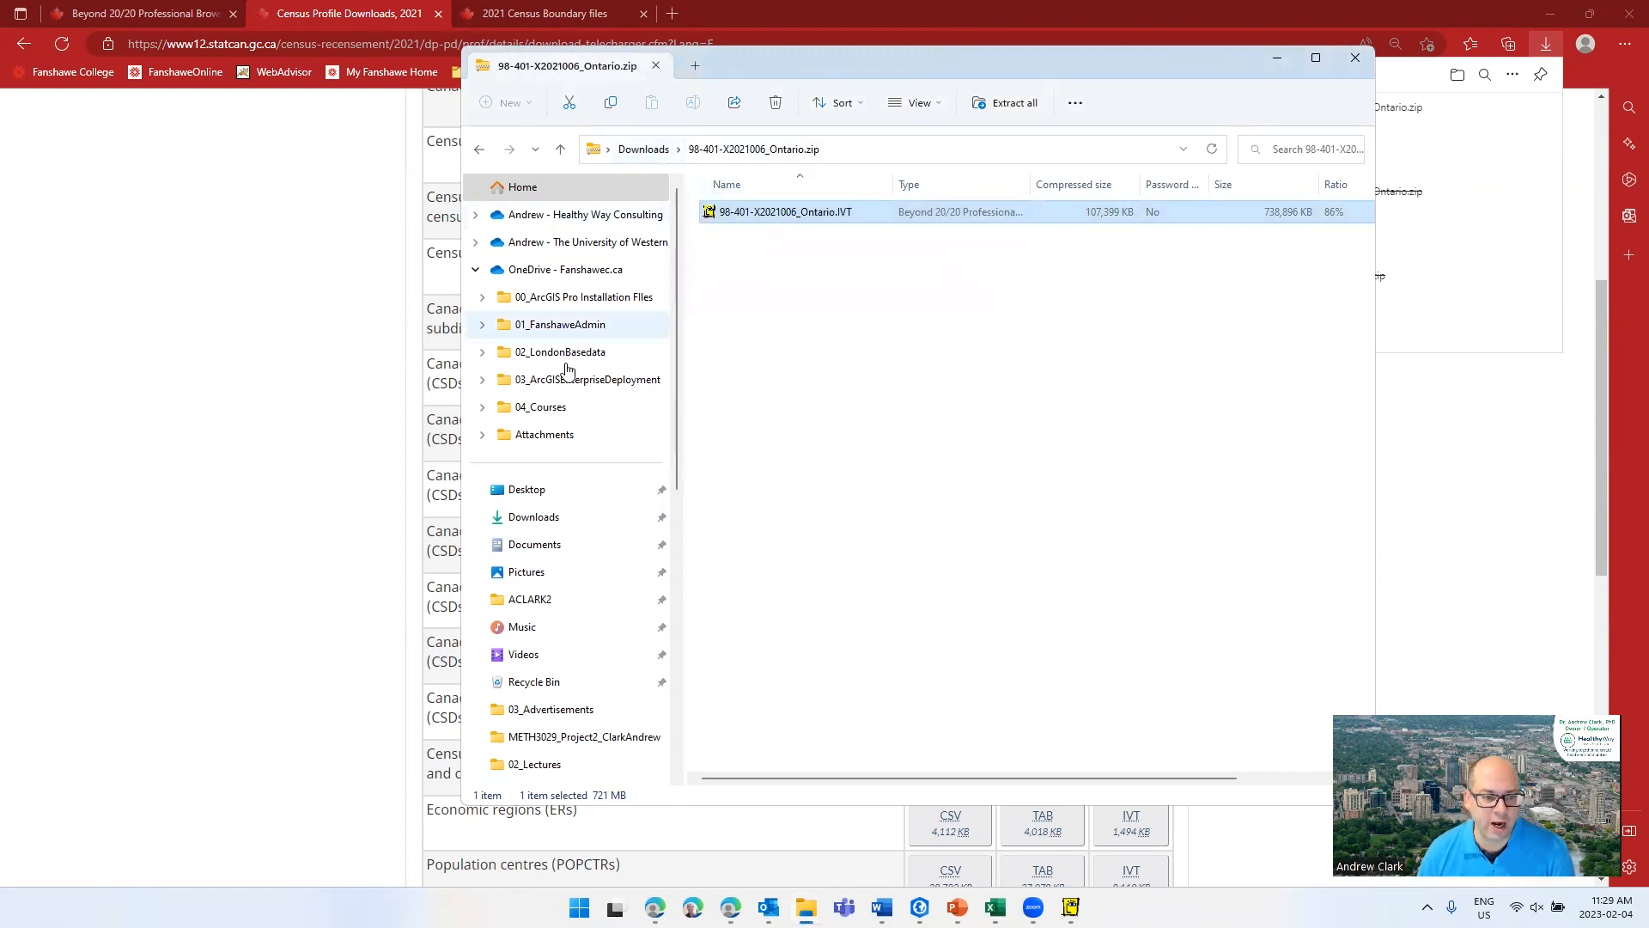
pyautogui.click(644, 150)
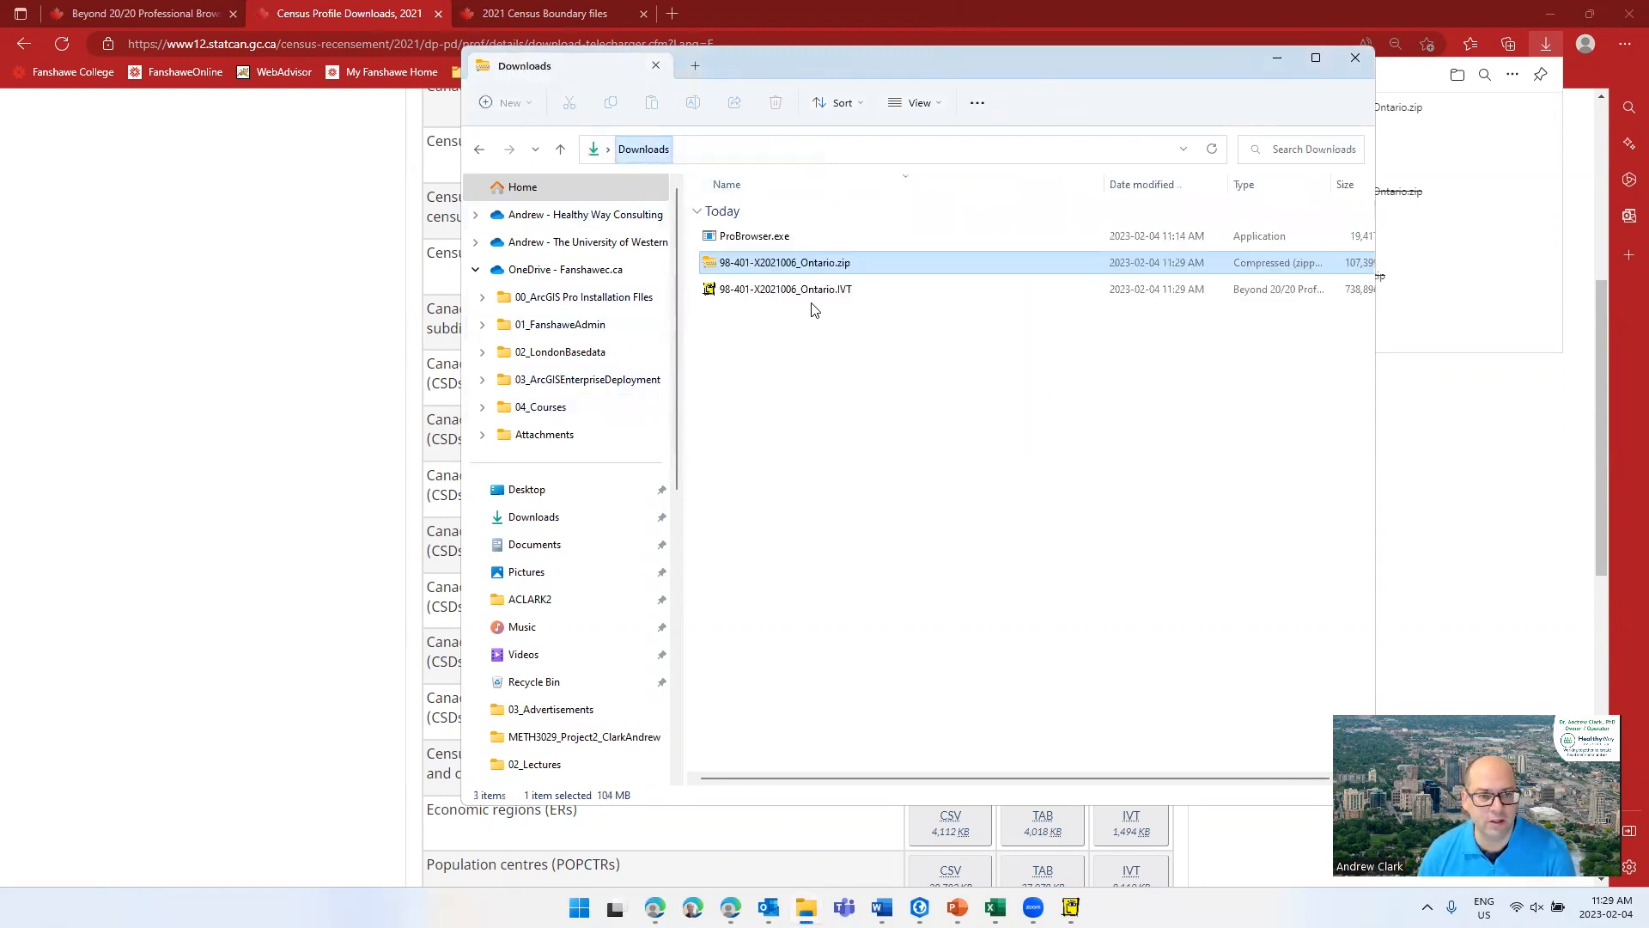
# - Open 98-401-X2021006_Ontario.IVT in Beyond 20/20 Professional Browser and maximize both the application and the table window
pyautogui.click(848, 292)
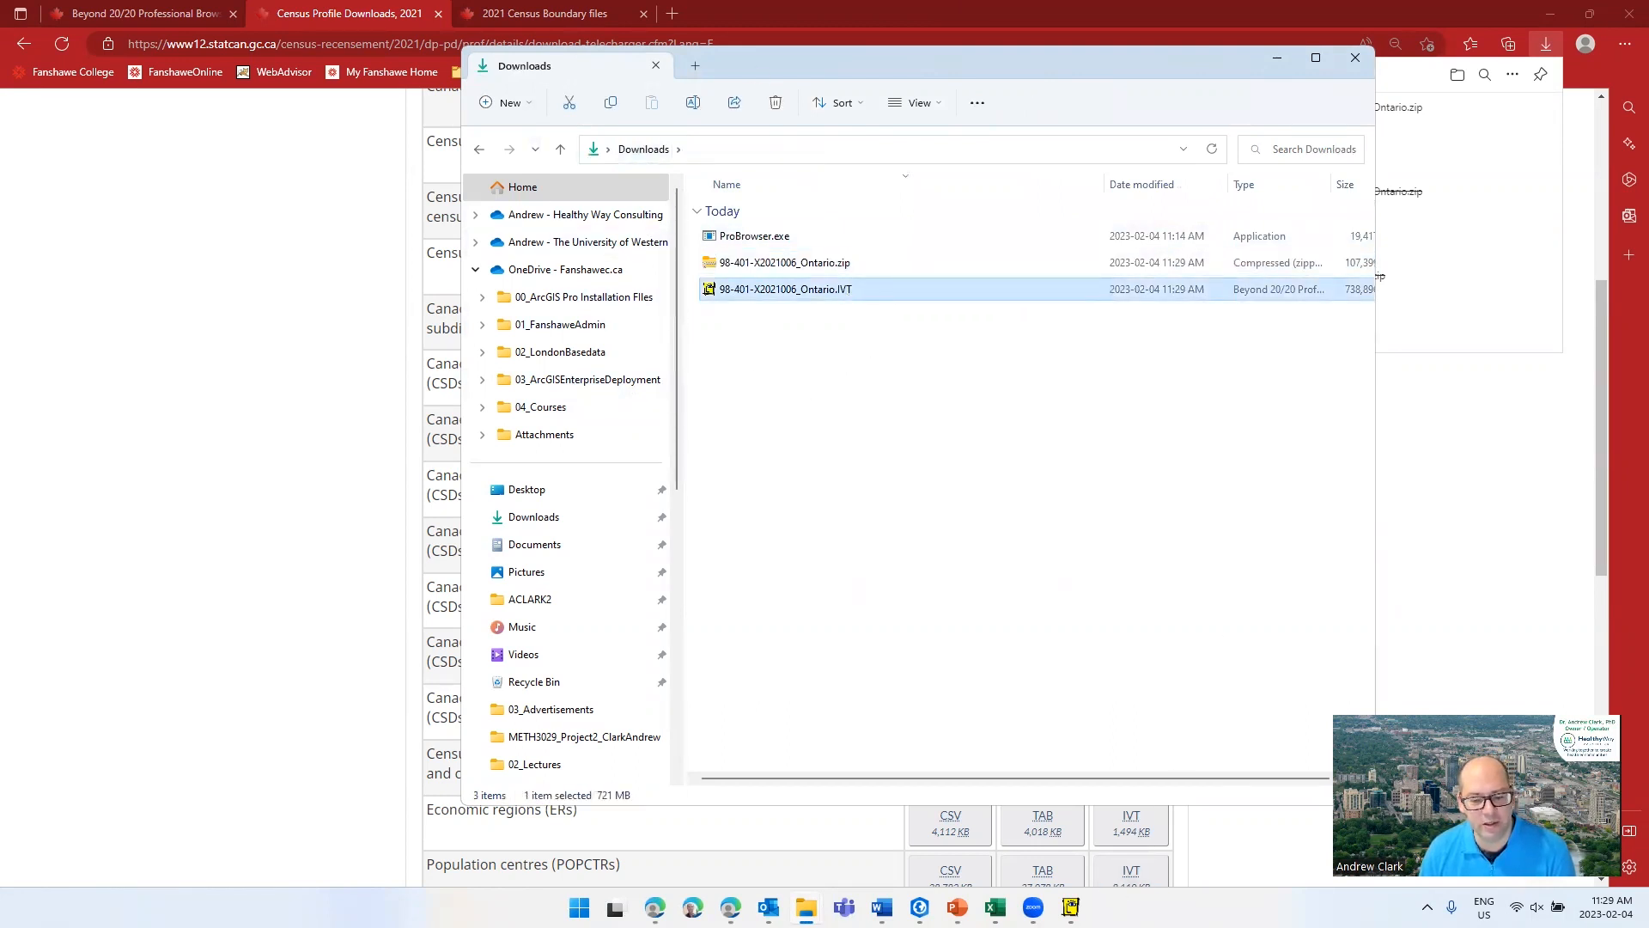
pyautogui.click(1070, 907)
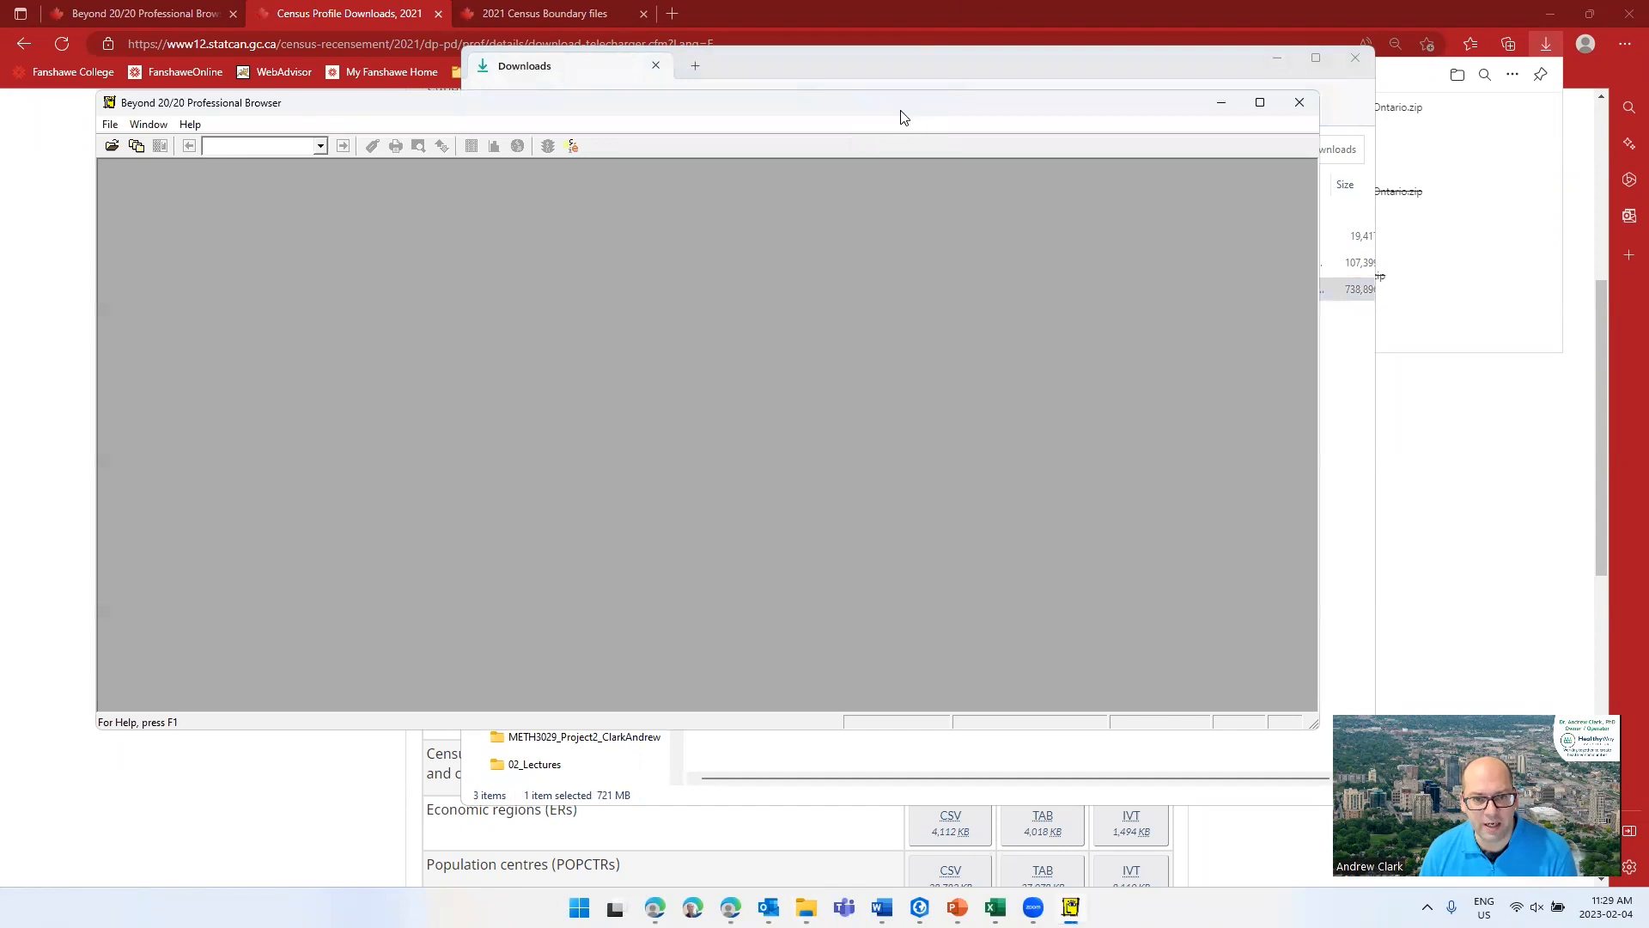
pyautogui.moveTo(902, 116); pyautogui.dragTo(902, 331)
pyautogui.moveTo(807, 292); pyautogui.dragTo(661, 440)
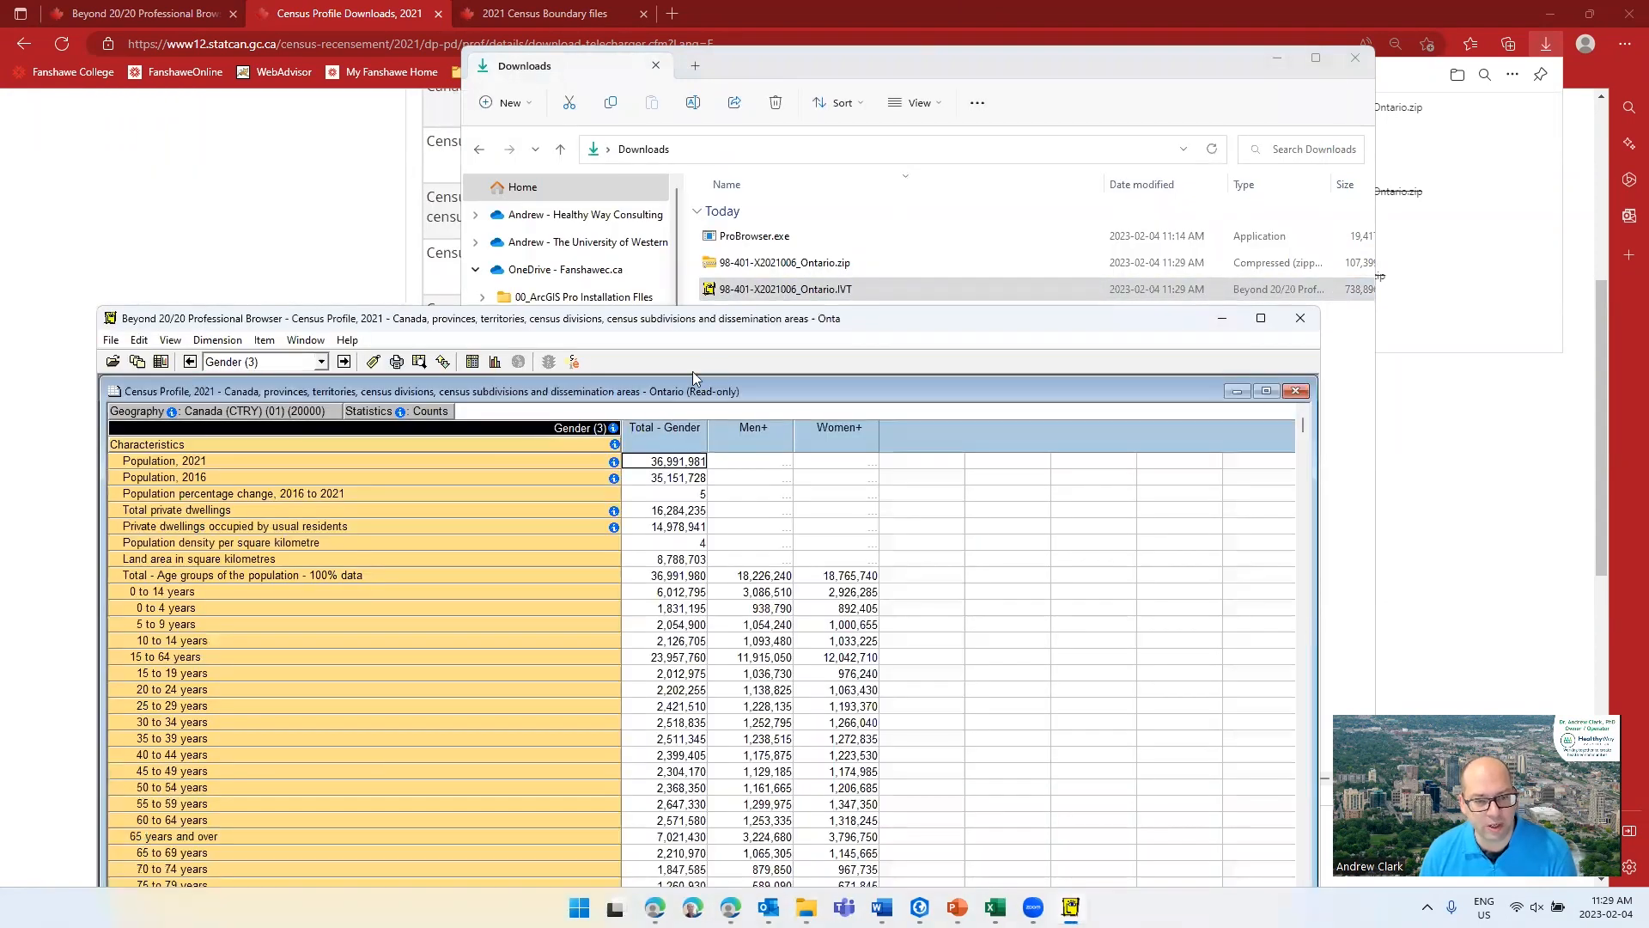
pyautogui.click(1260, 317)
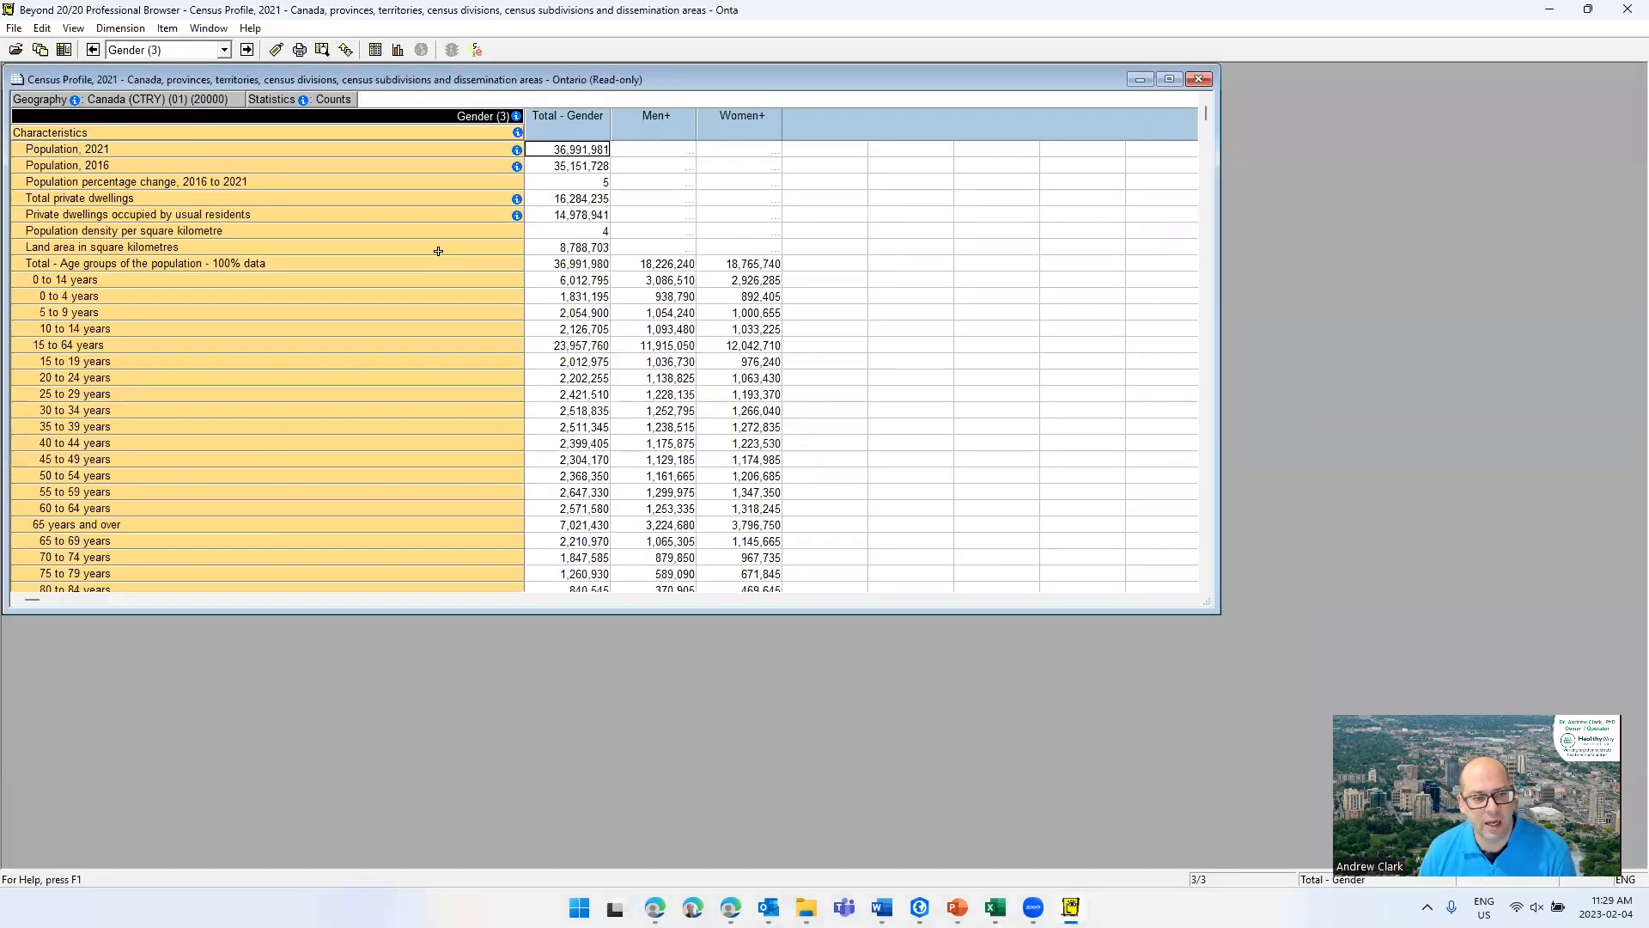
pyautogui.click(1170, 80)
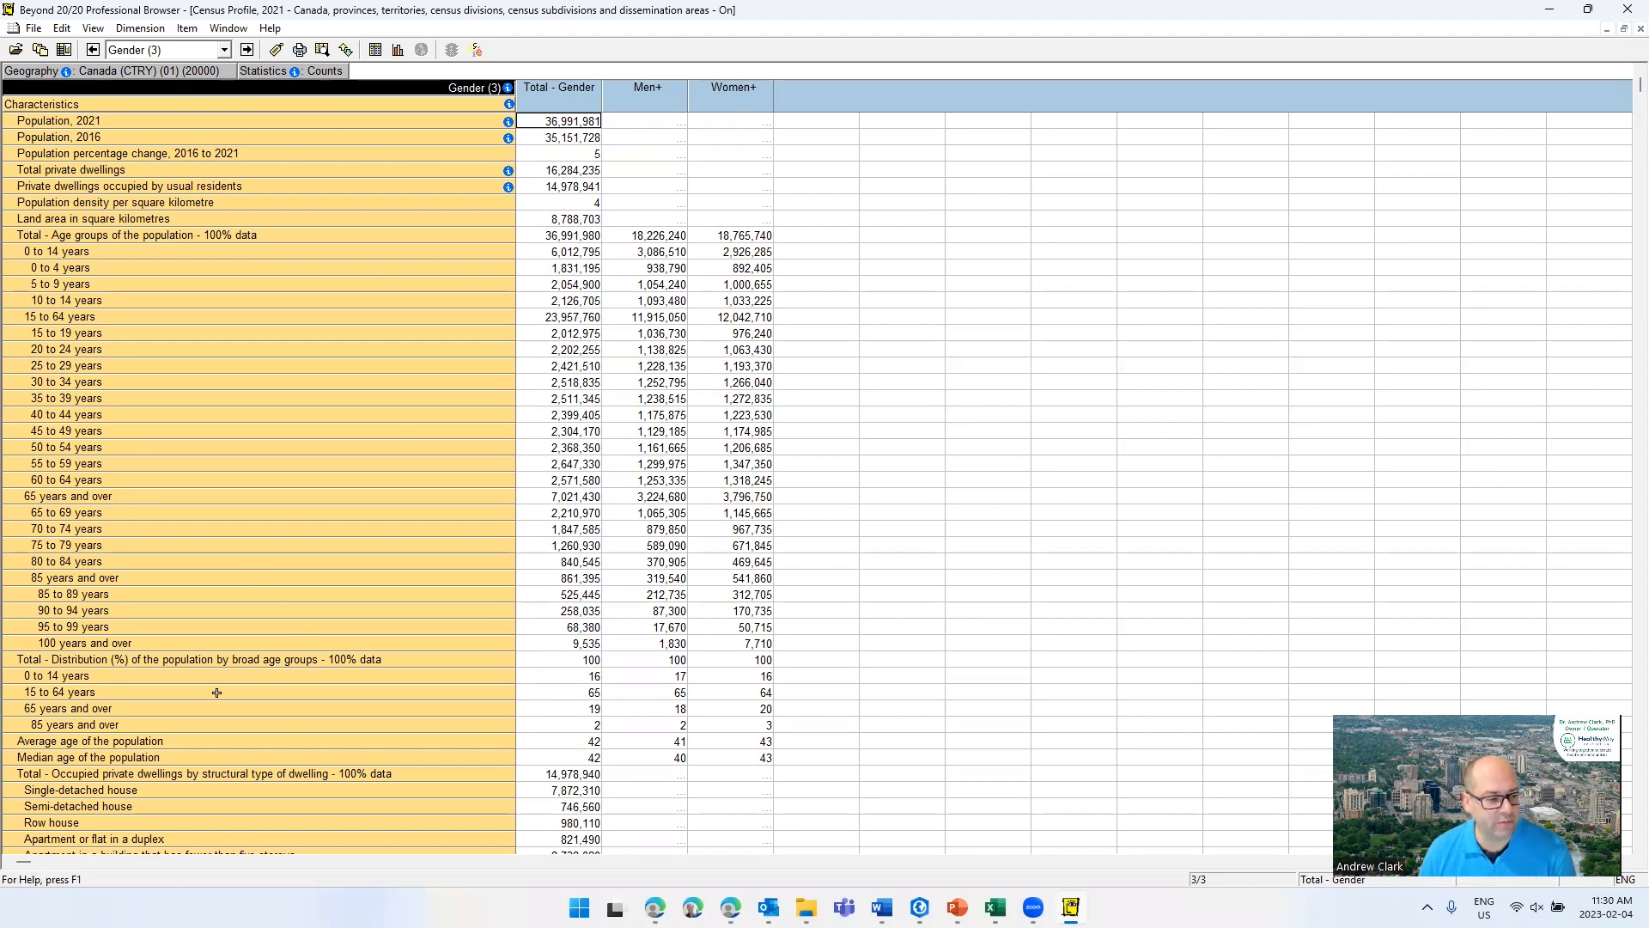
# - Review the listed census characteristics and put the Geography dimension in the table rows in place of Characteristics
pyautogui.scroll(-4, 216, 692)
pyautogui.scroll(2, 194, 734)
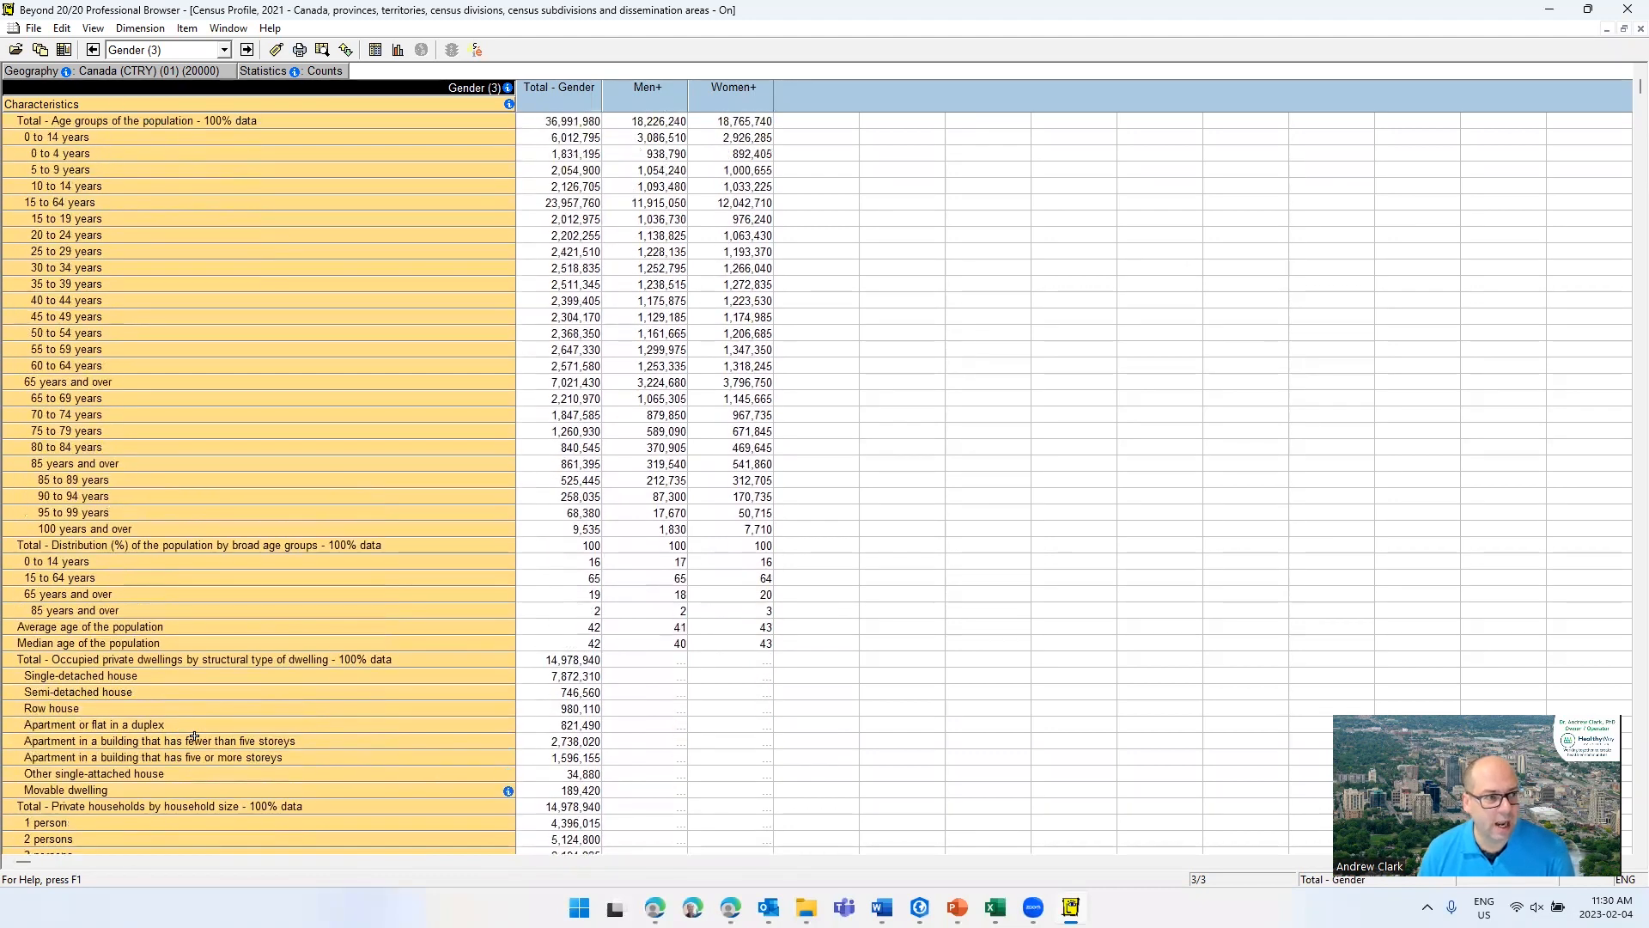
pyautogui.scroll(3, 194, 735)
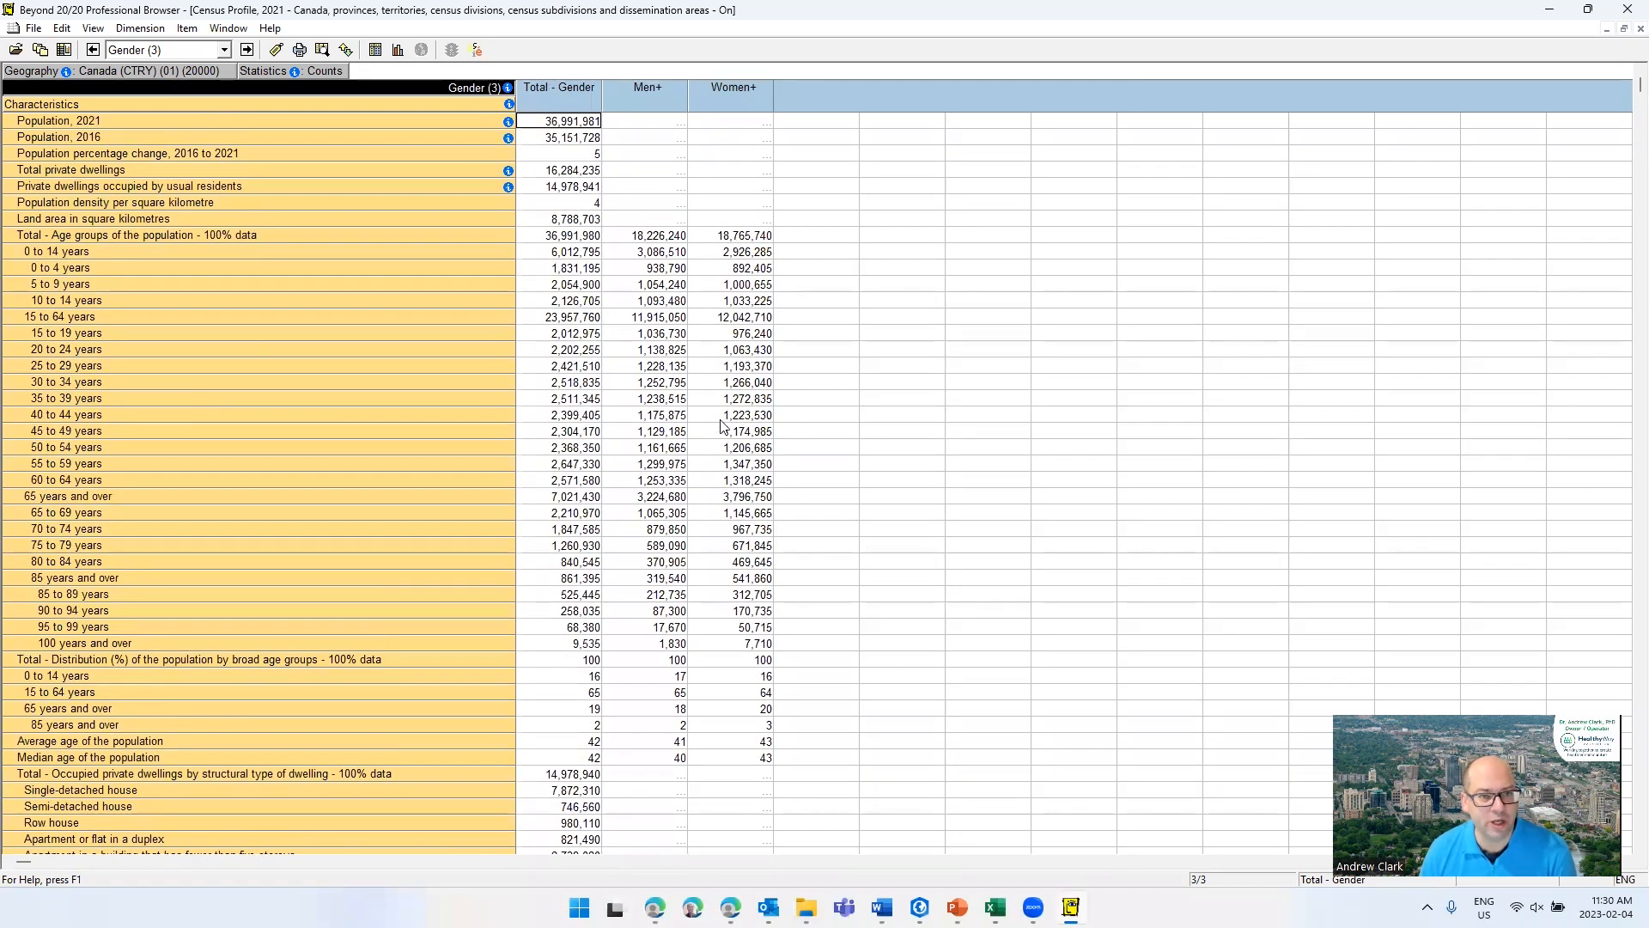
pyautogui.click(675, 138)
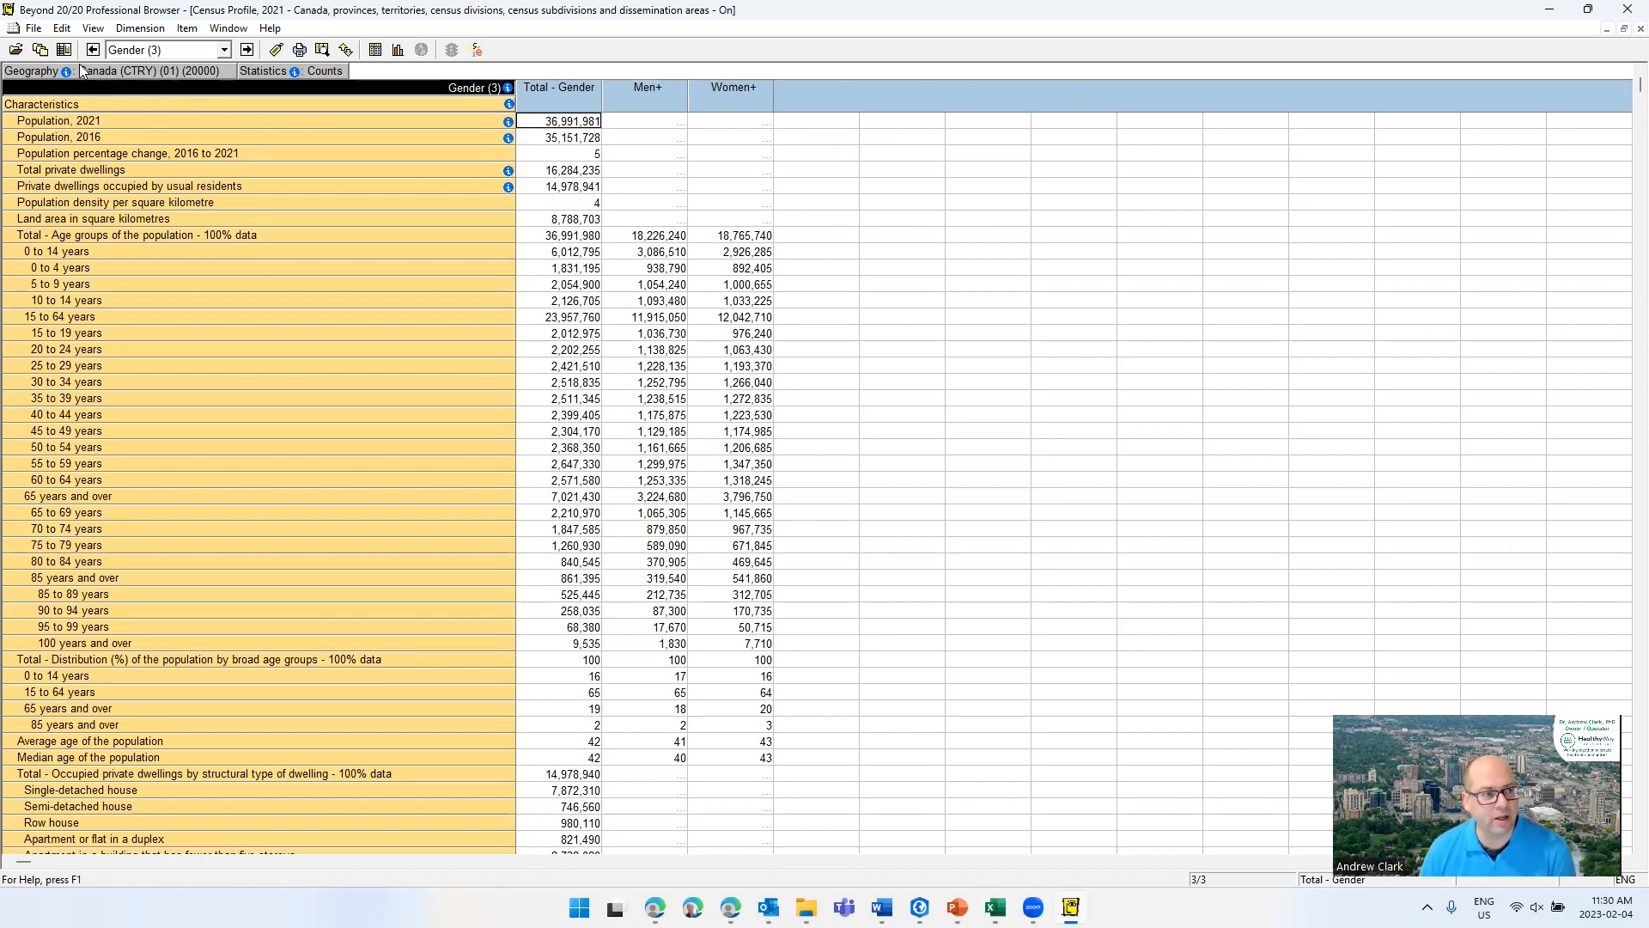
pyautogui.moveTo(79, 65); pyautogui.dragTo(74, 232)
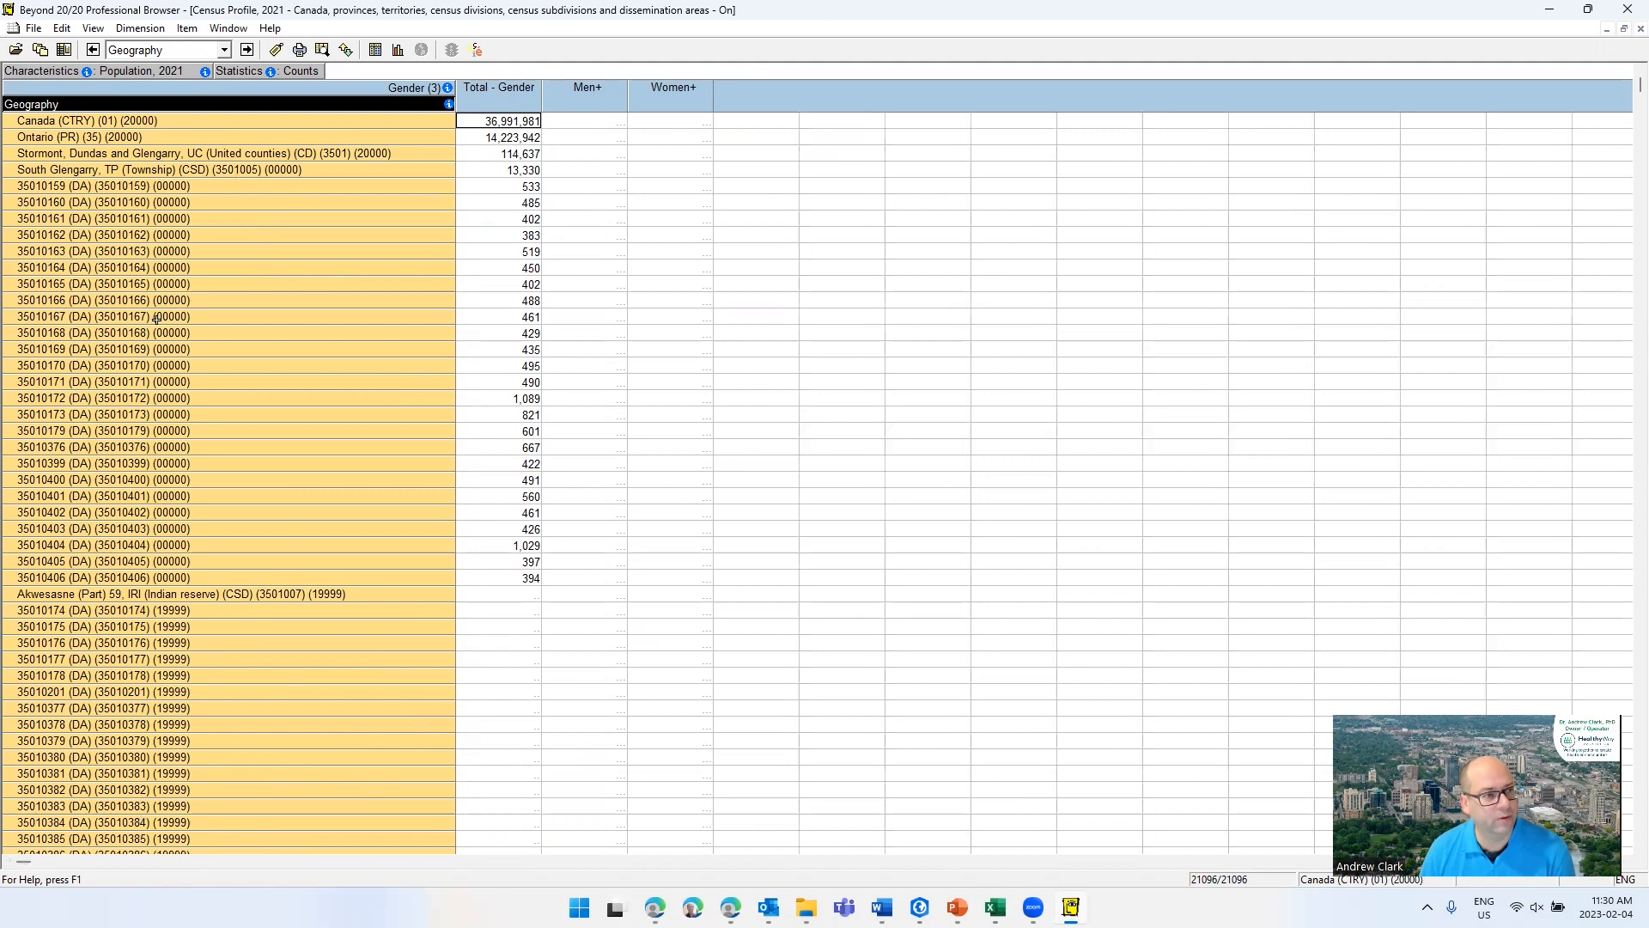
# - Try nesting the Statistics dimension under Gender in the table columns, and move it back out of the table
pyautogui.click(271, 70)
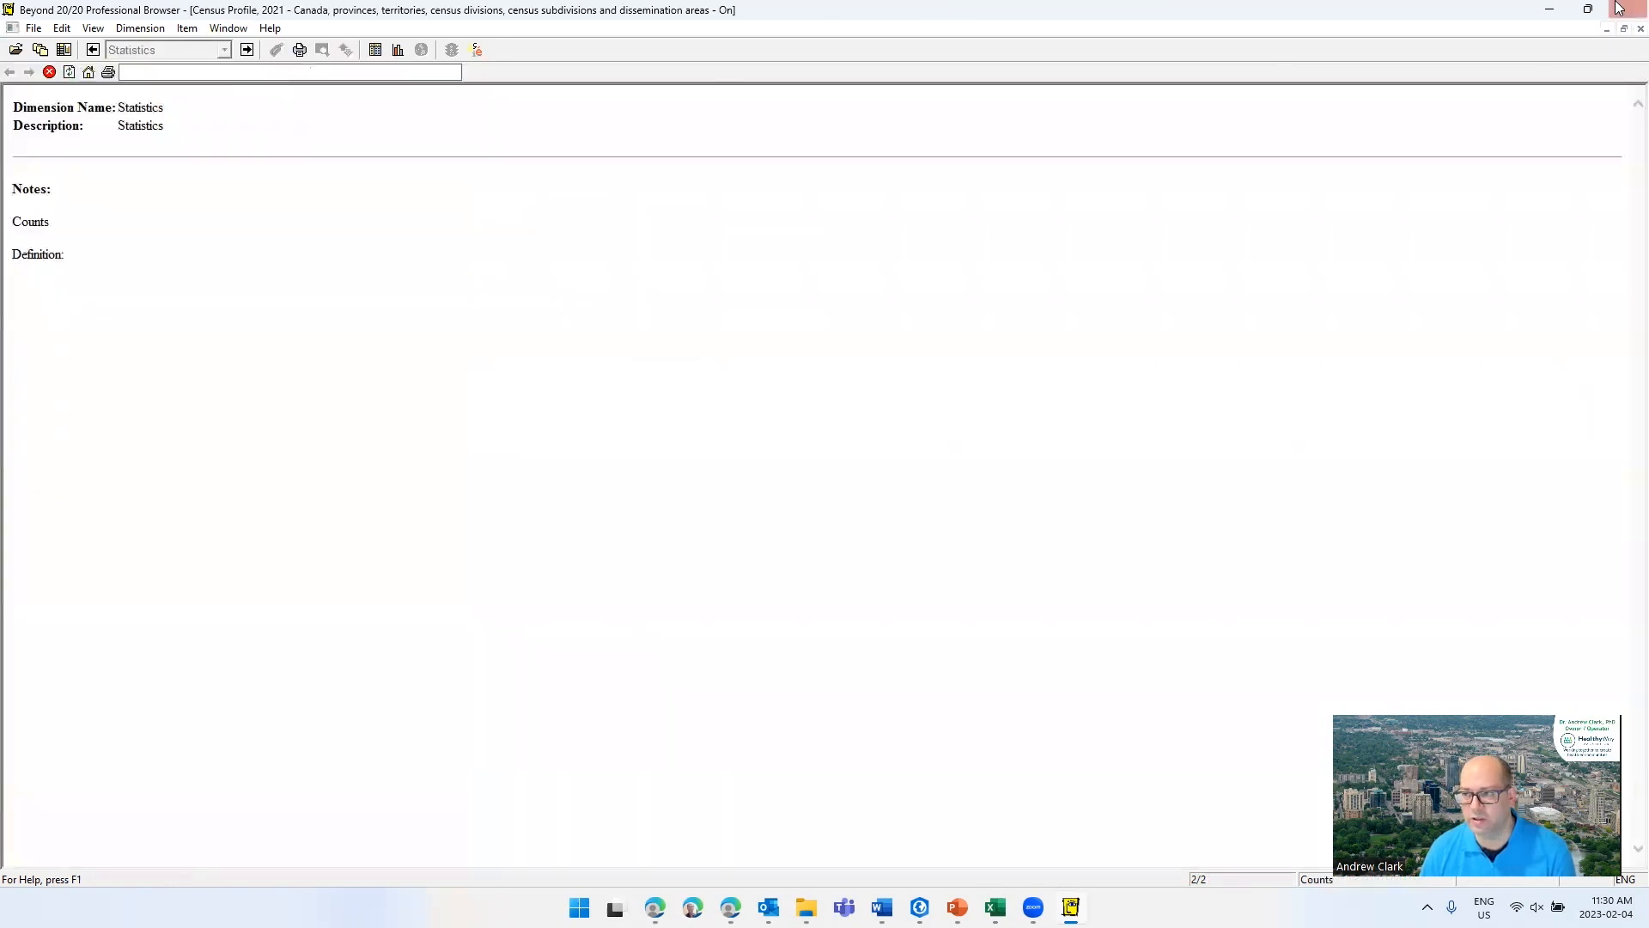
pyautogui.click(1641, 28)
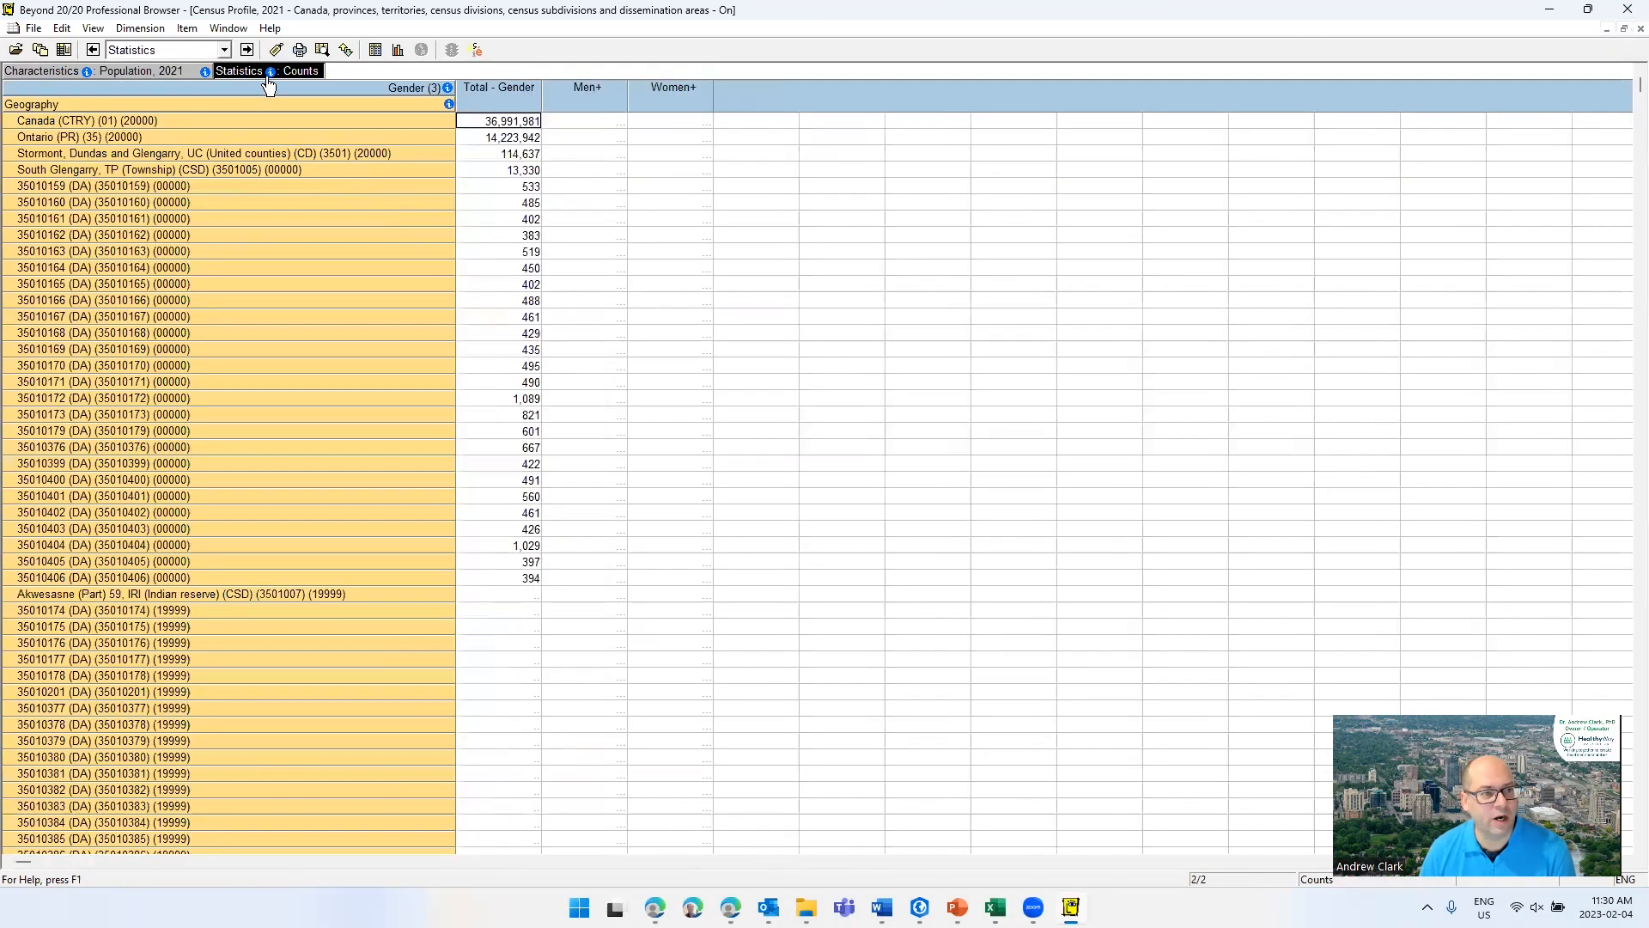
pyautogui.moveTo(270, 71); pyautogui.dragTo(546, 108)
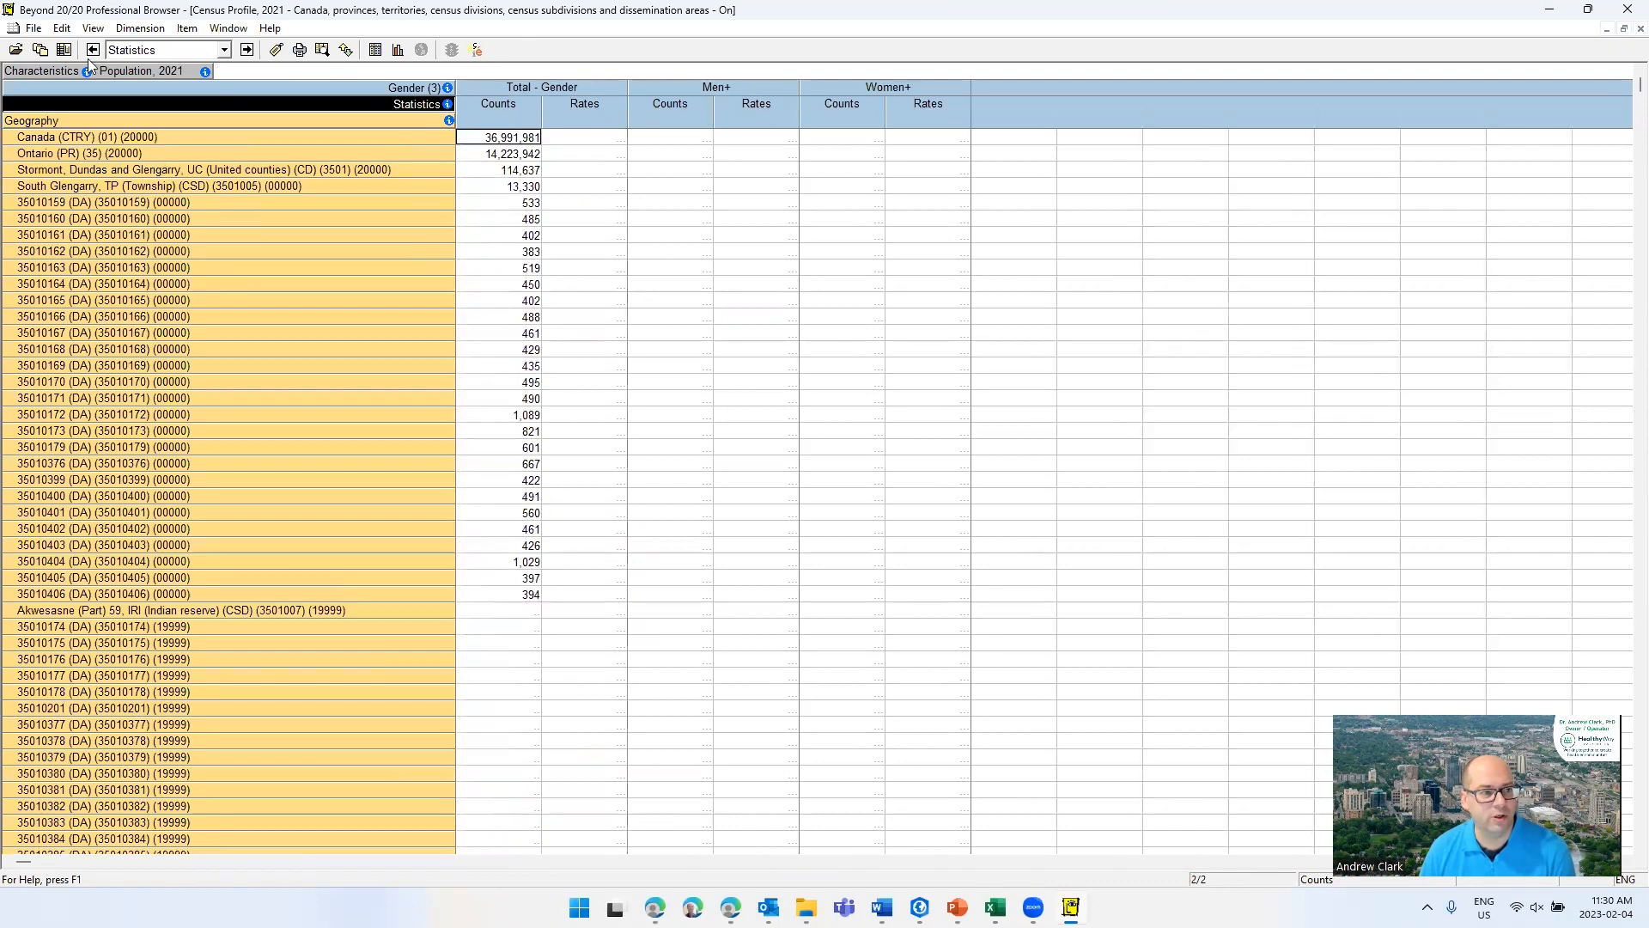
pyautogui.click(50, 71)
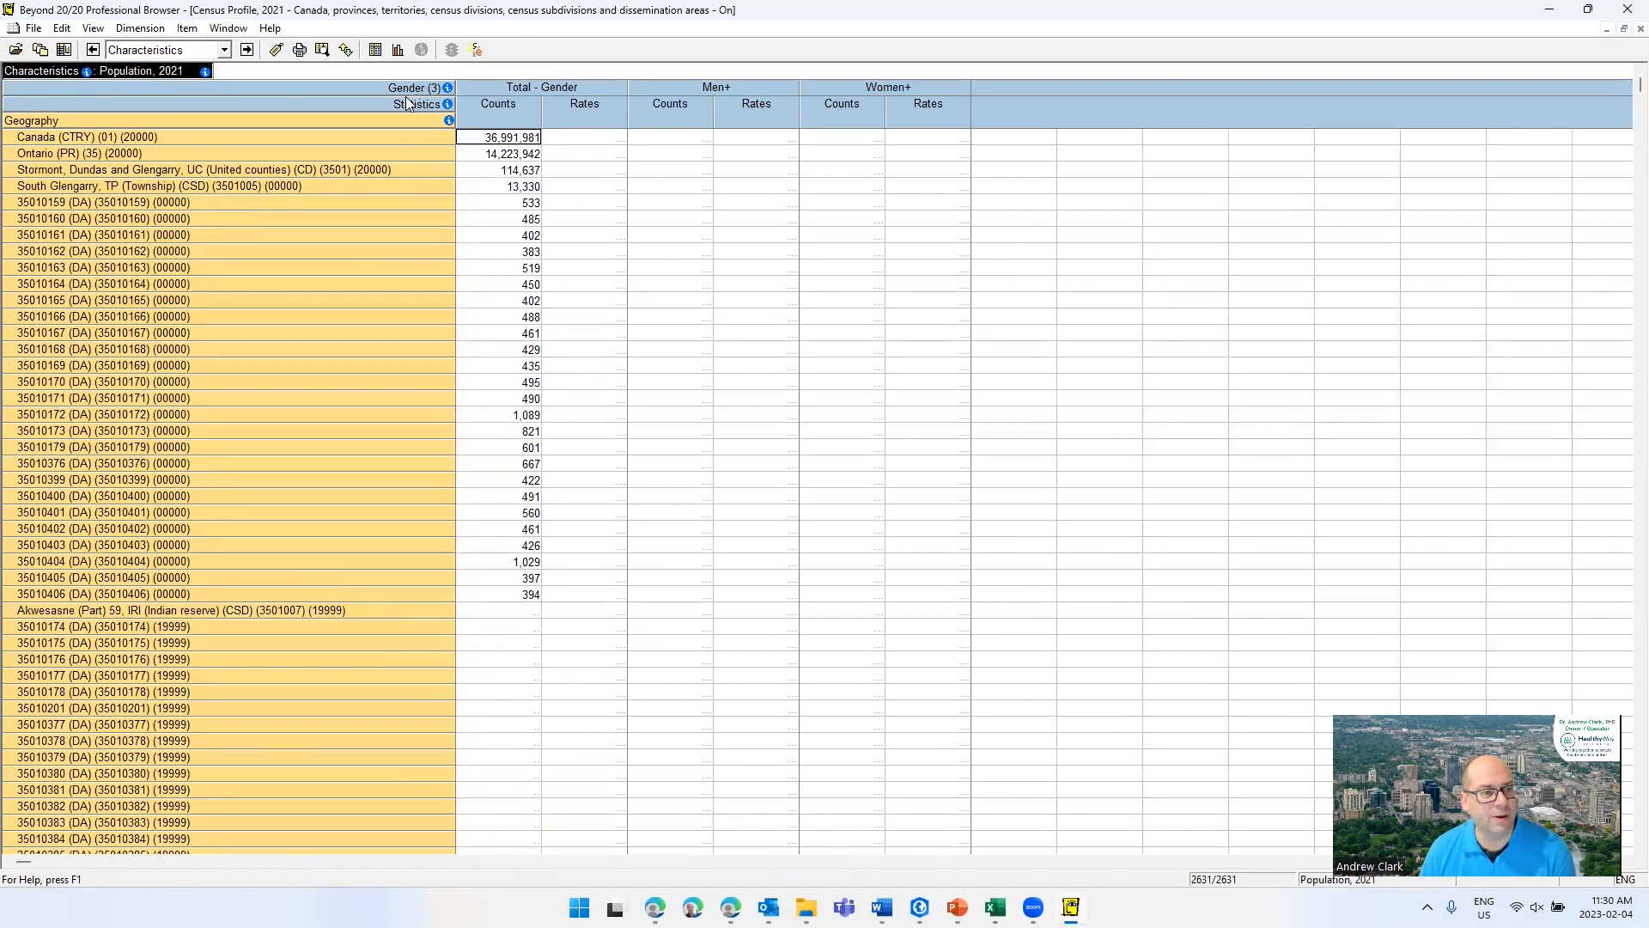
pyautogui.moveTo(417, 104); pyautogui.dragTo(289, 81)
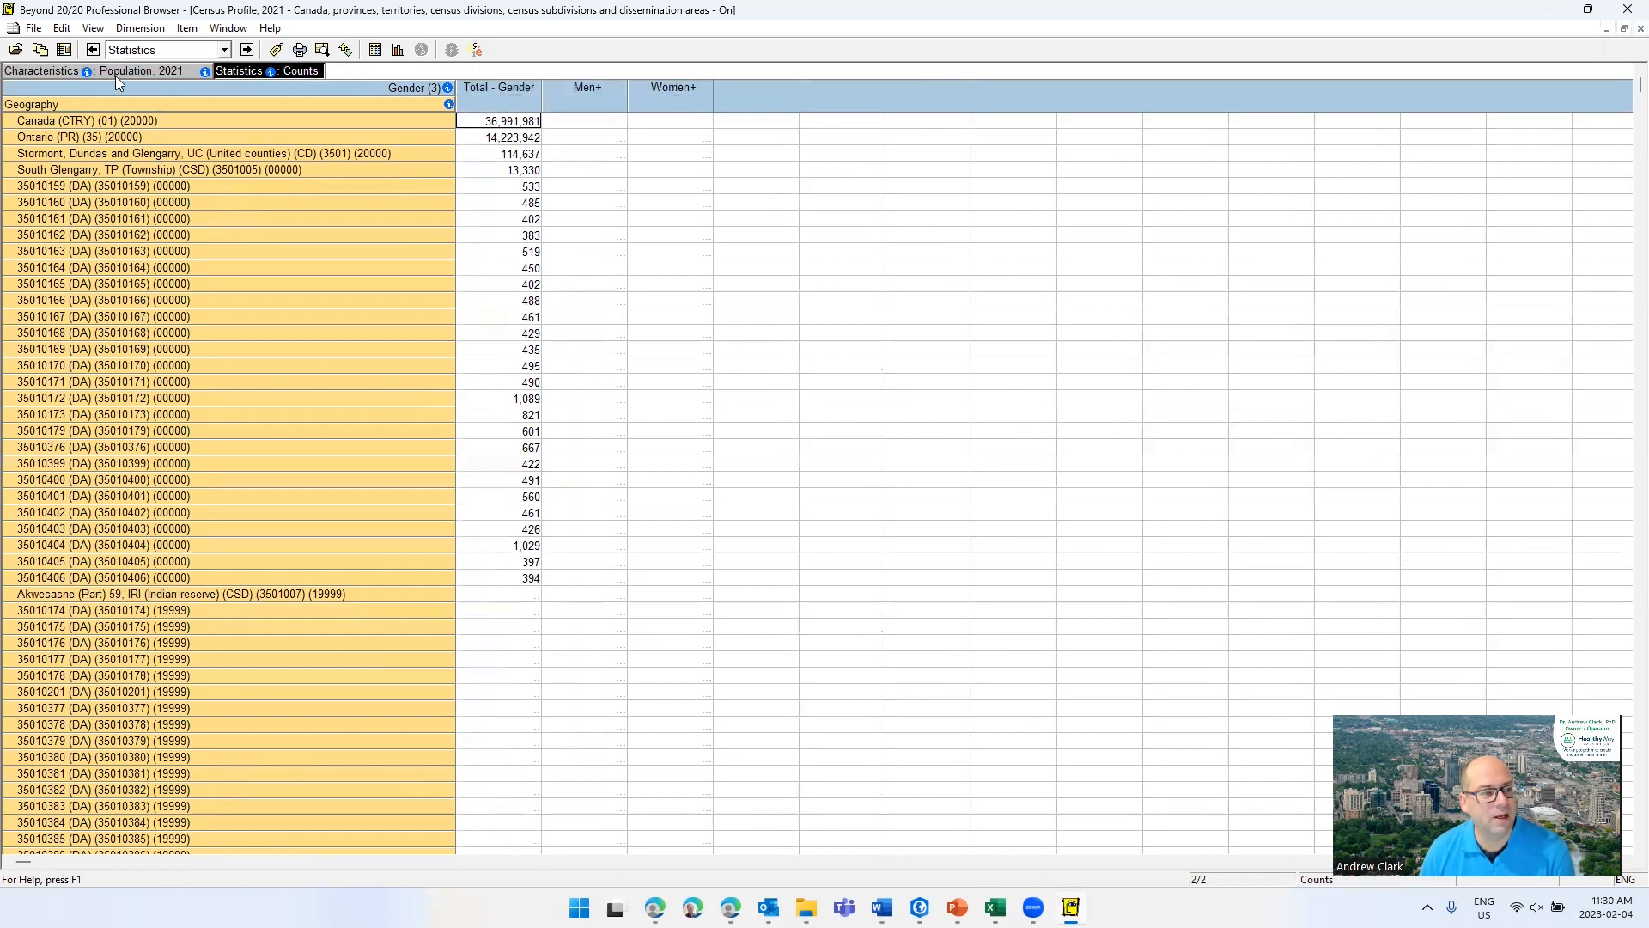
# - Put the Characteristics dimension in the table columns in place of Gender
pyautogui.click(87, 72)
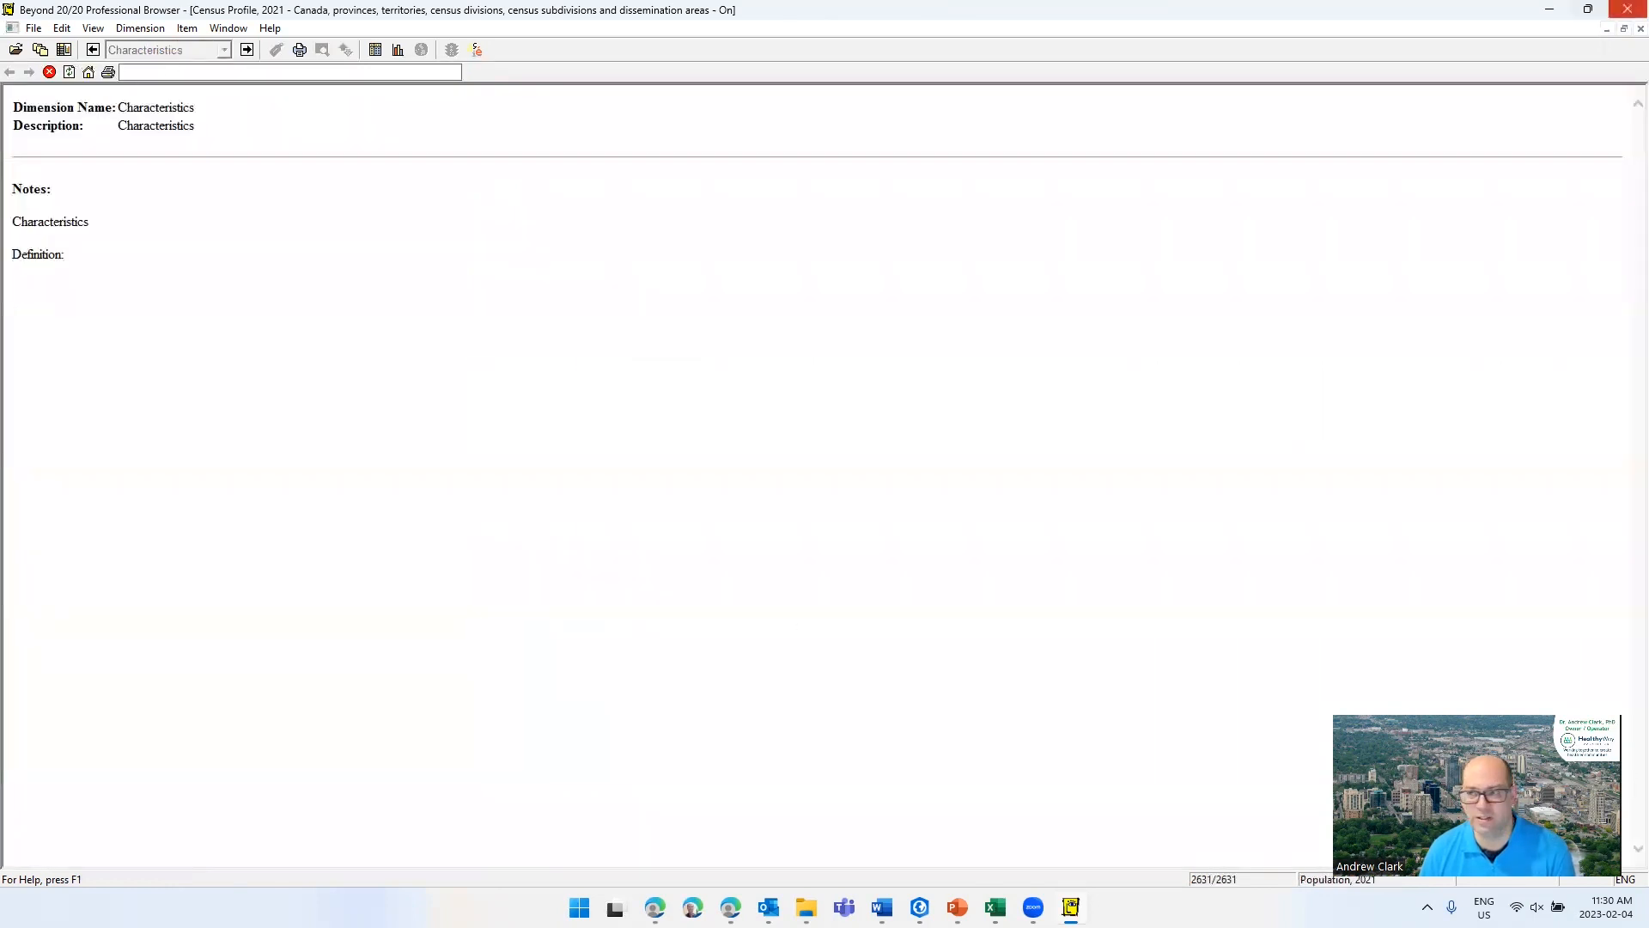
pyautogui.click(1624, 28)
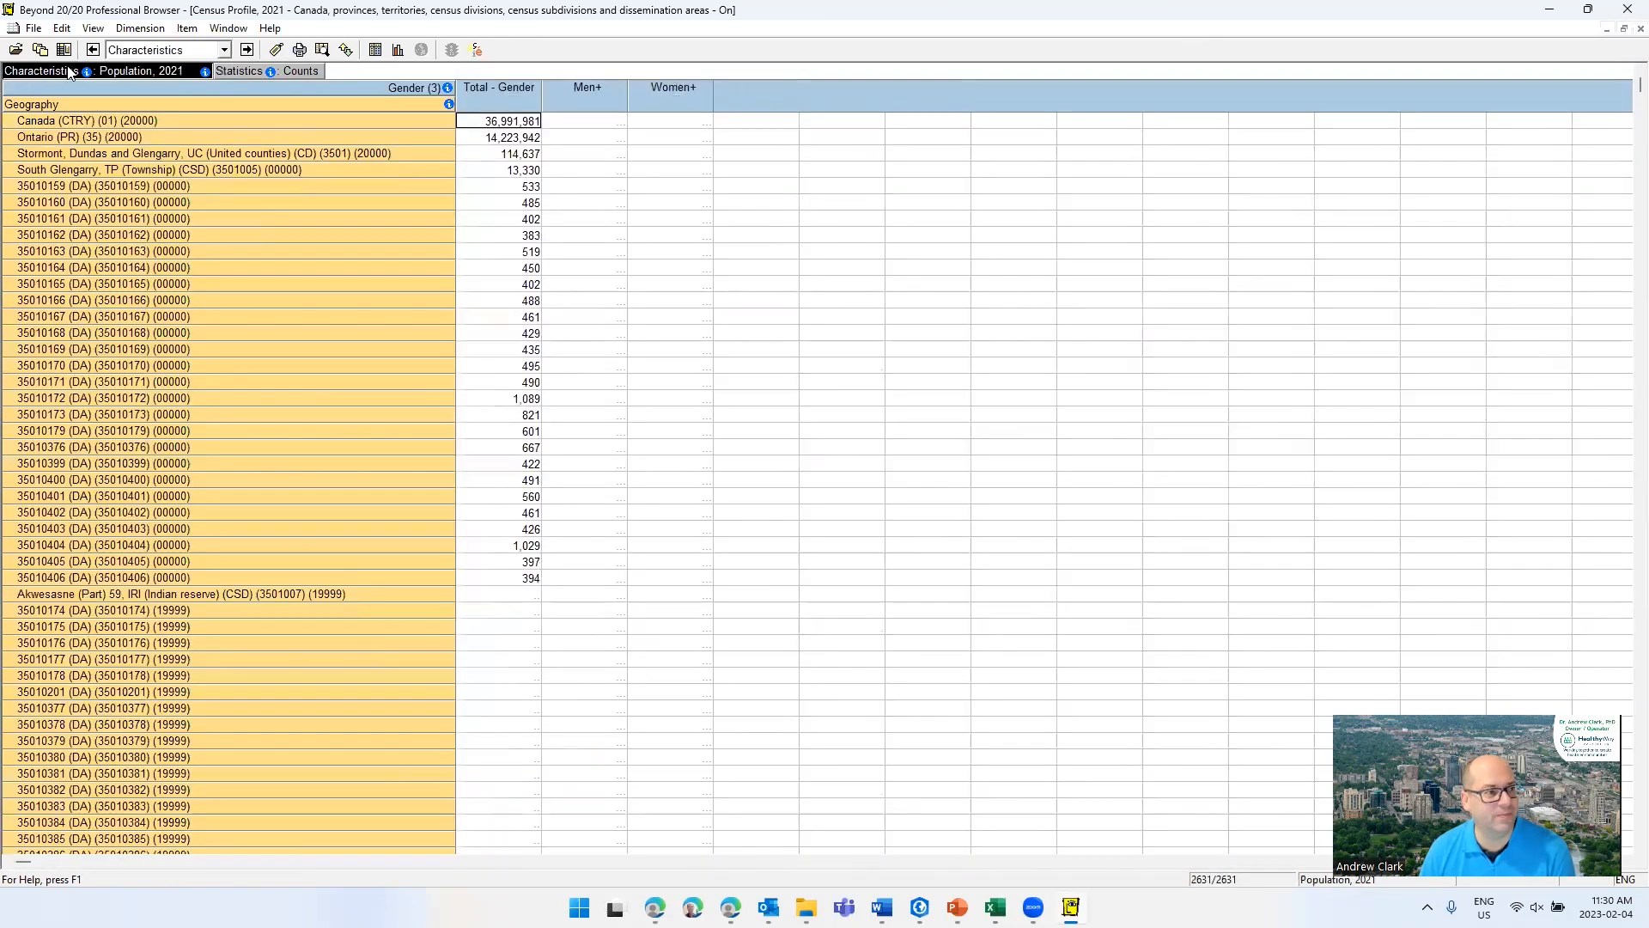
pyautogui.click(541, 105)
pyautogui.click(541, 105)
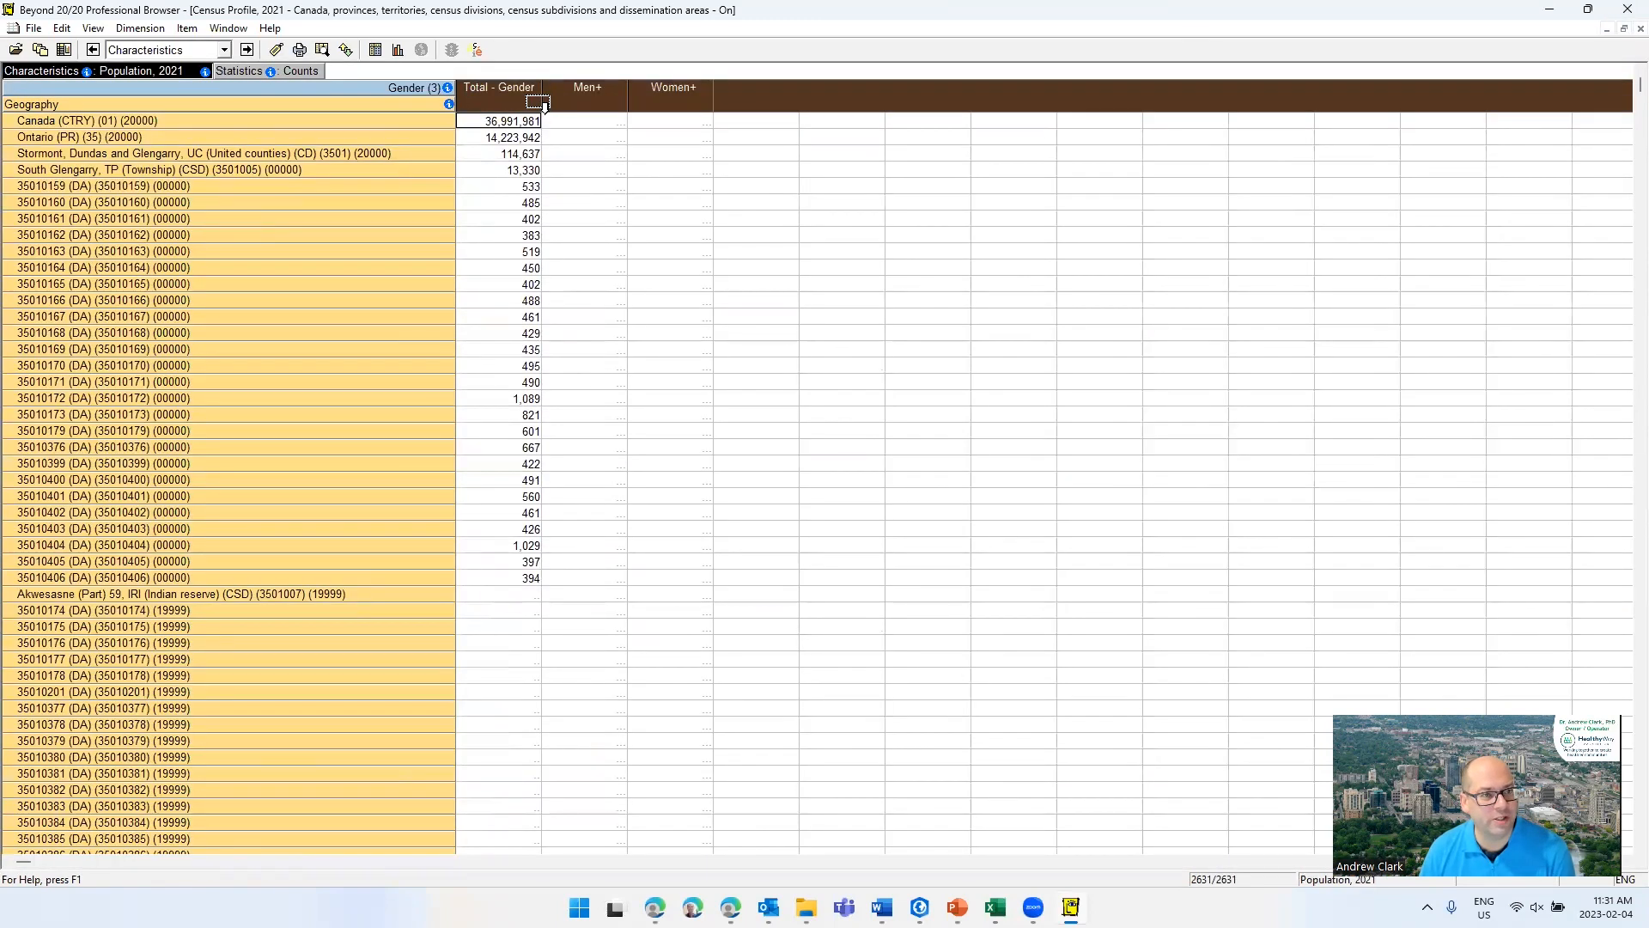
pyautogui.moveTo(541, 105); pyautogui.dragTo(539, 106)
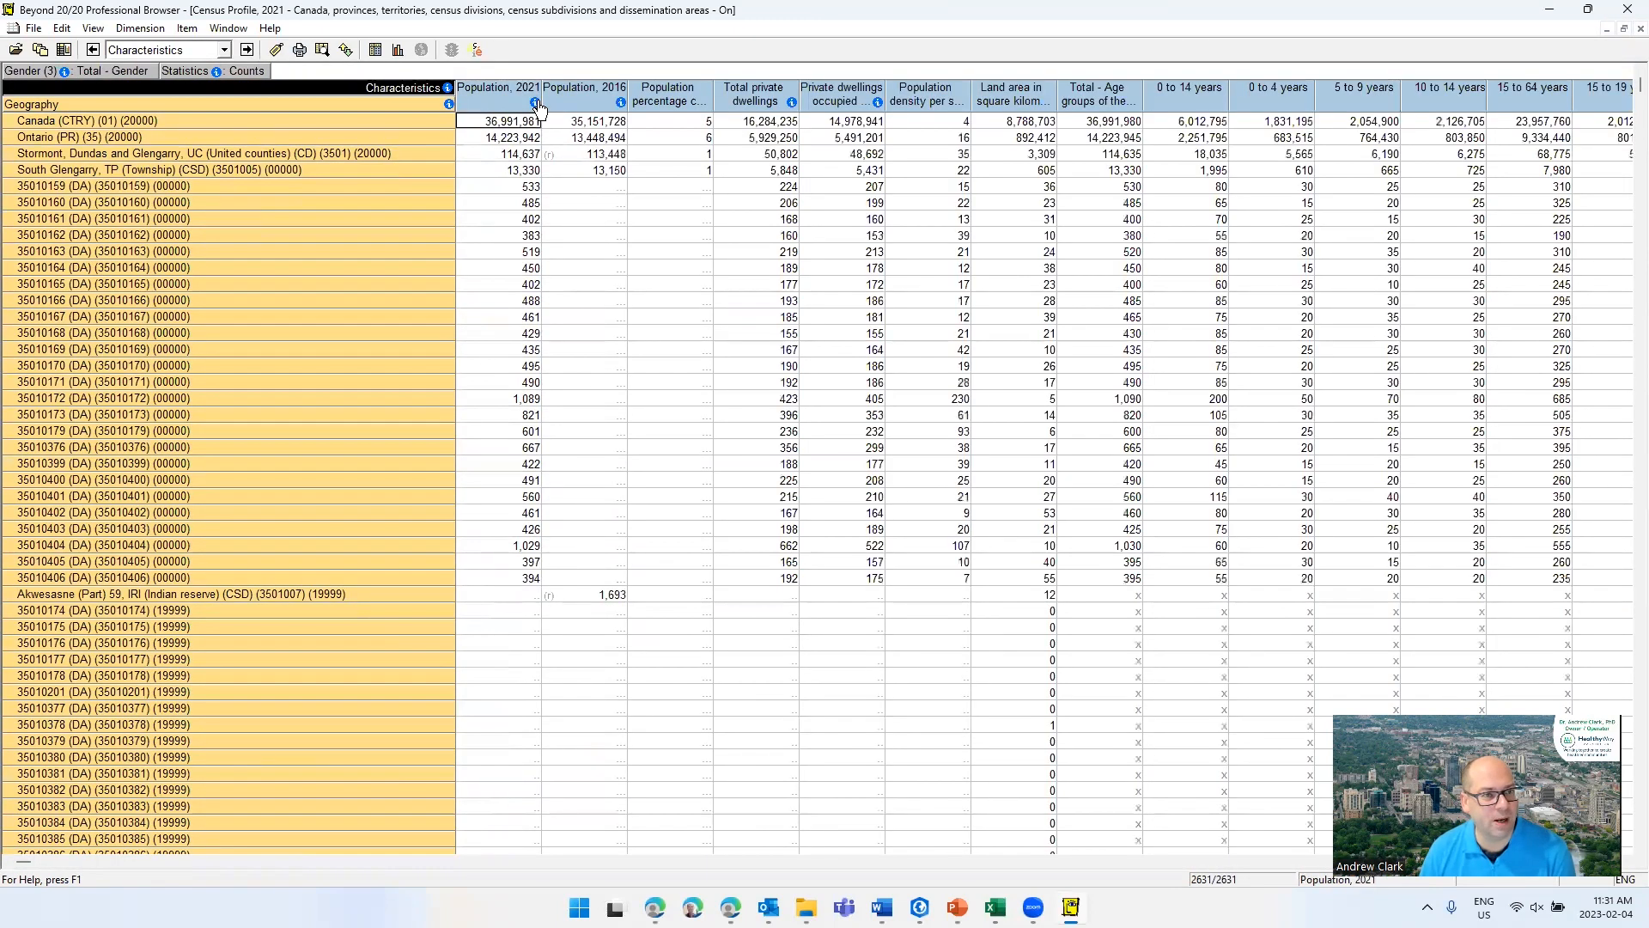
# - Try nesting the Statistics dimension under Characteristics in the table columns, and move it back out of the table
pyautogui.click(221, 71)
pyautogui.moveTo(556, 120); pyautogui.dragTo(572, 115)
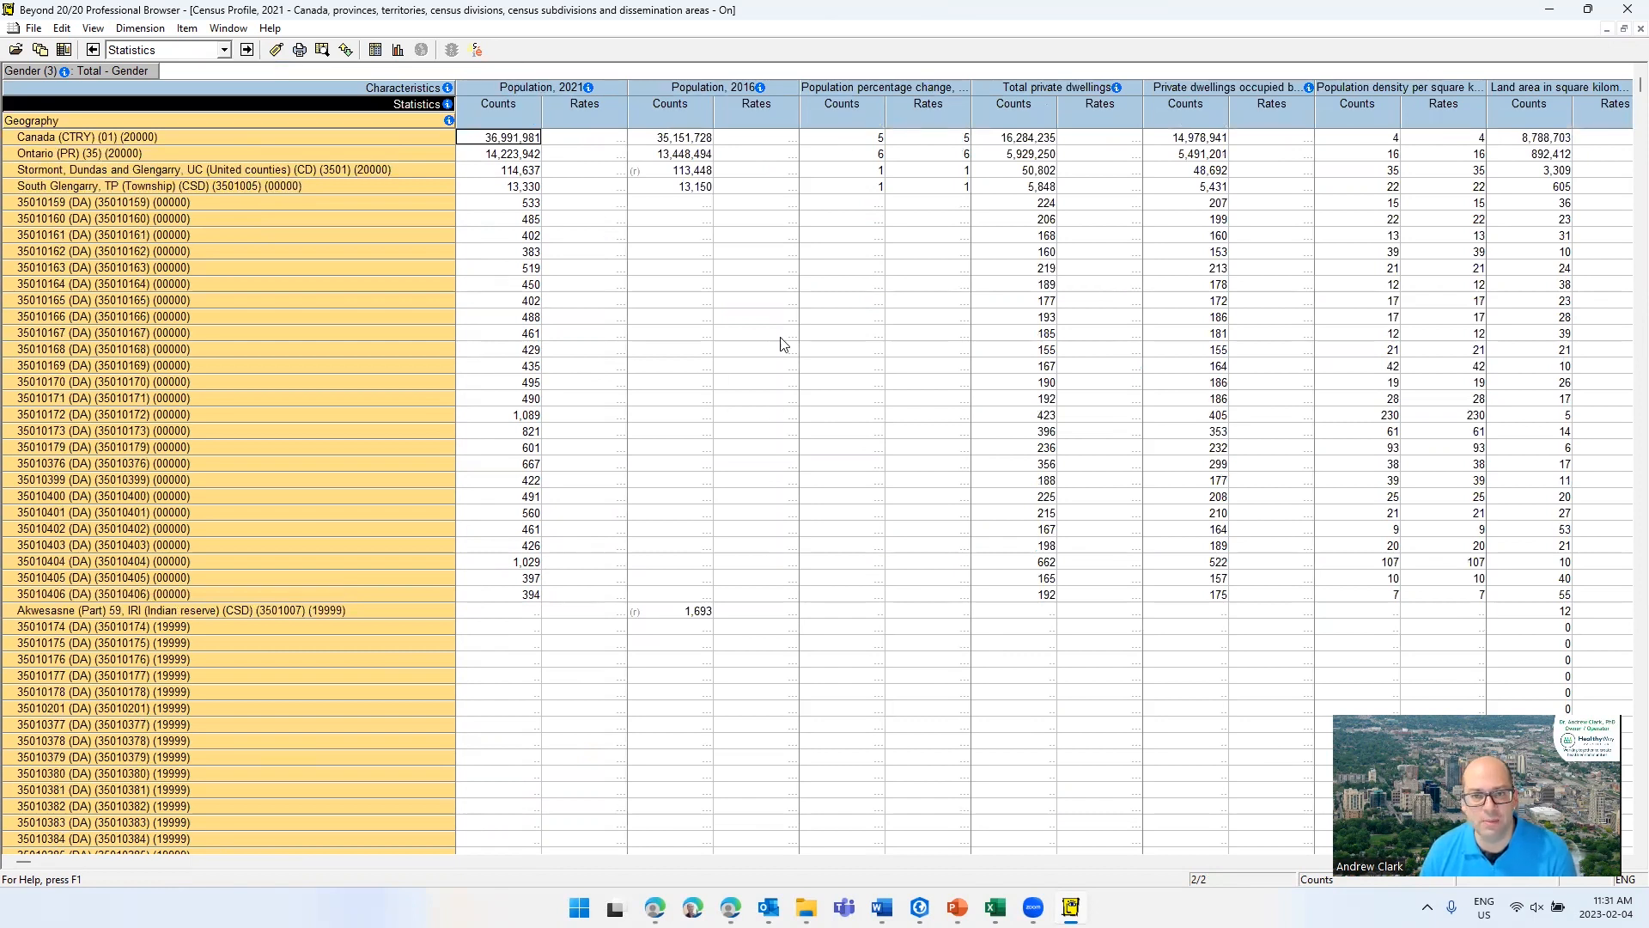
pyautogui.click(805, 139)
pyautogui.moveTo(491, 110); pyautogui.dragTo(301, 76)
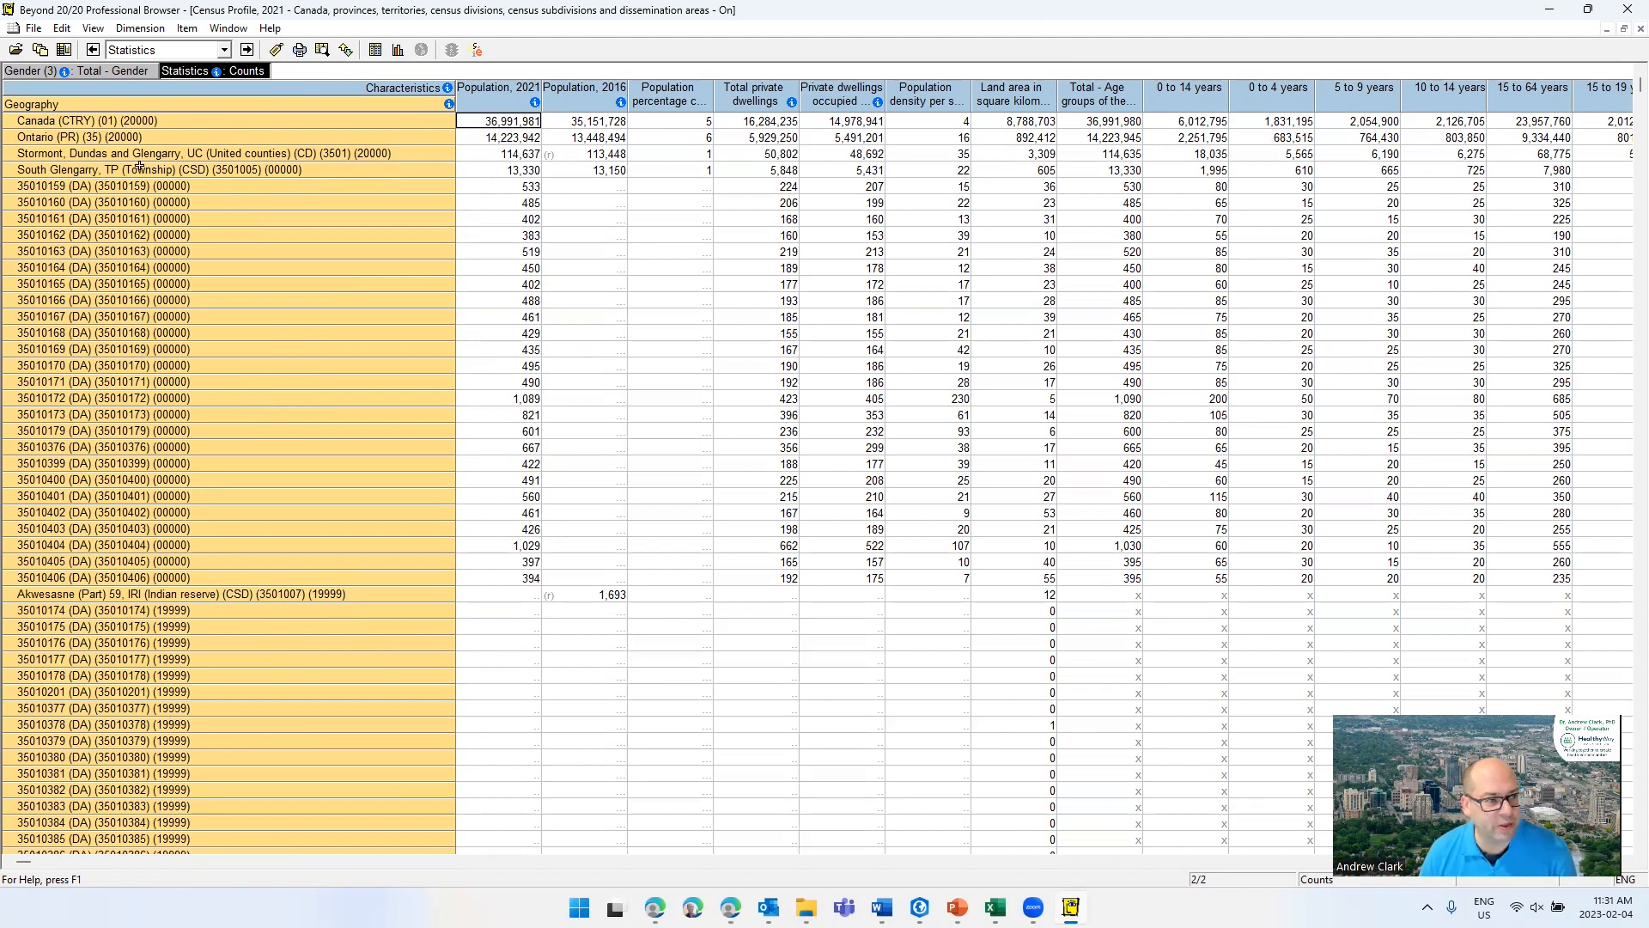
# - Reduce the Geography dimension to the items whose English Desc field matches London
pyautogui.scroll(-2, 257, 185)
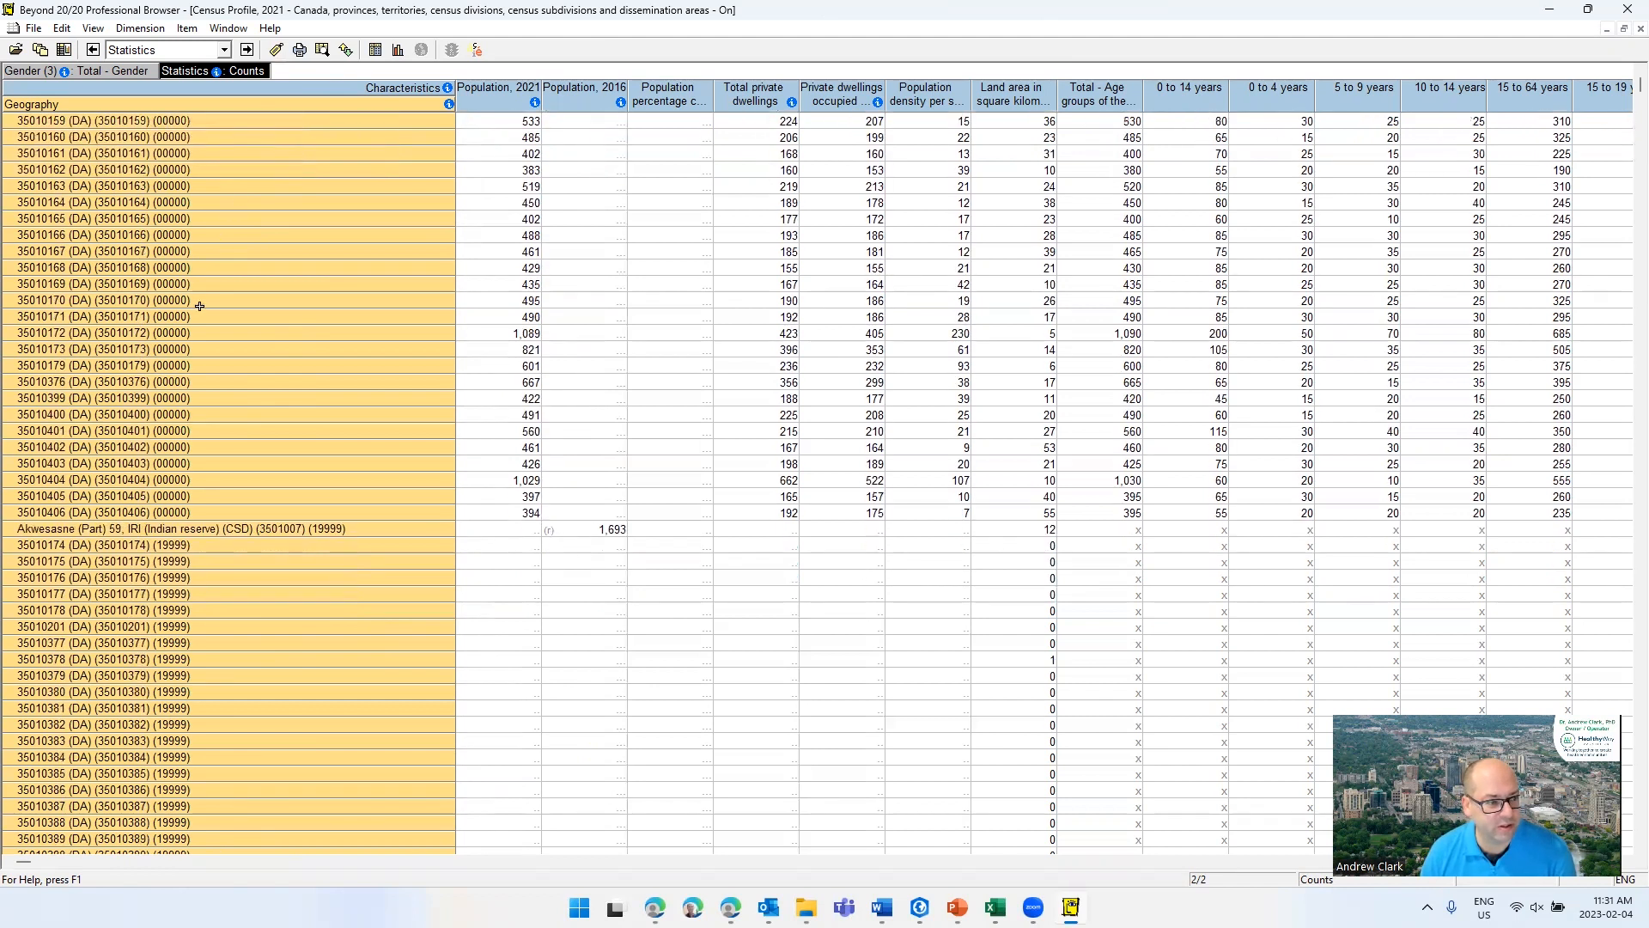
pyautogui.scroll(2, 148, 349)
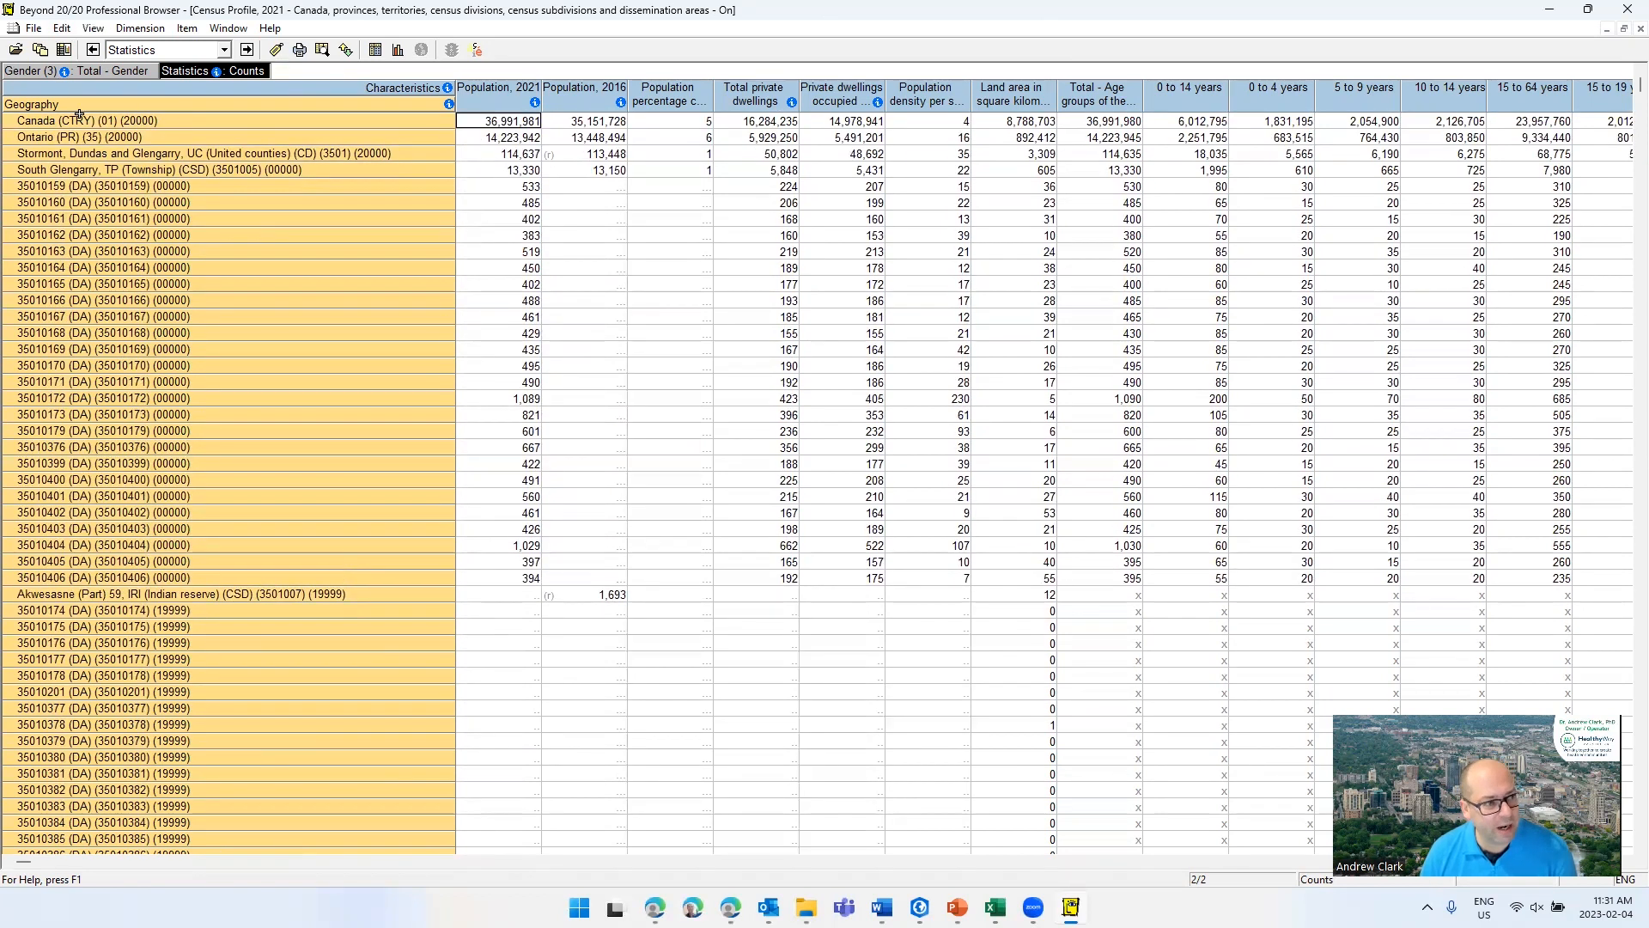
pyautogui.click(79, 122)
pyautogui.click(196, 249)
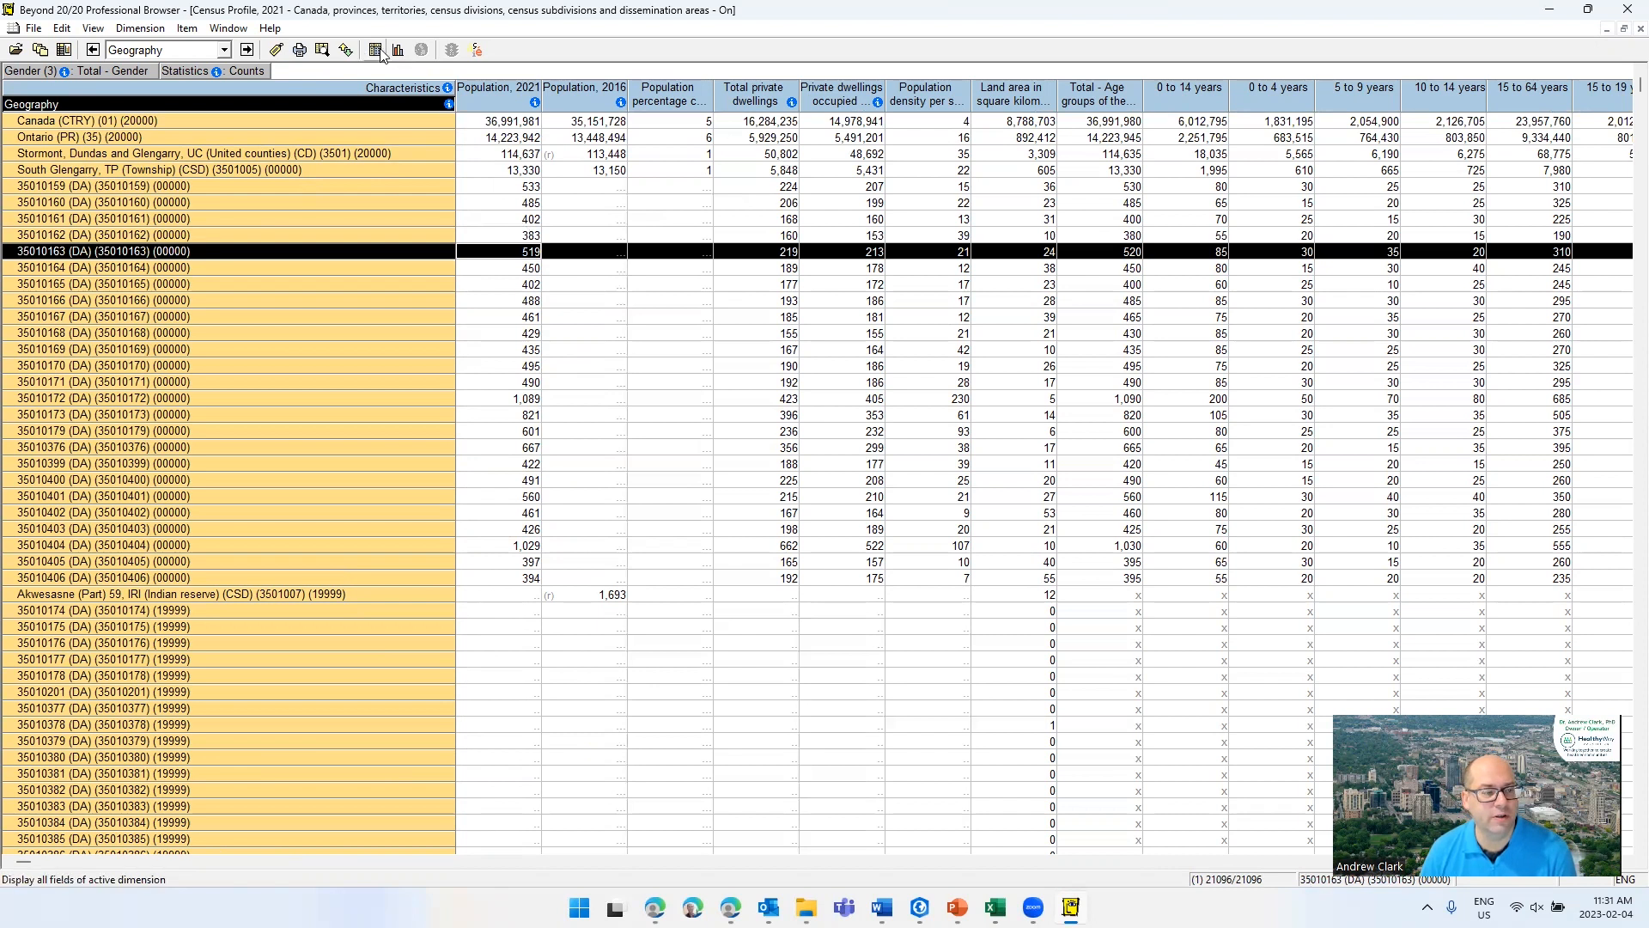
pyautogui.click(322, 52)
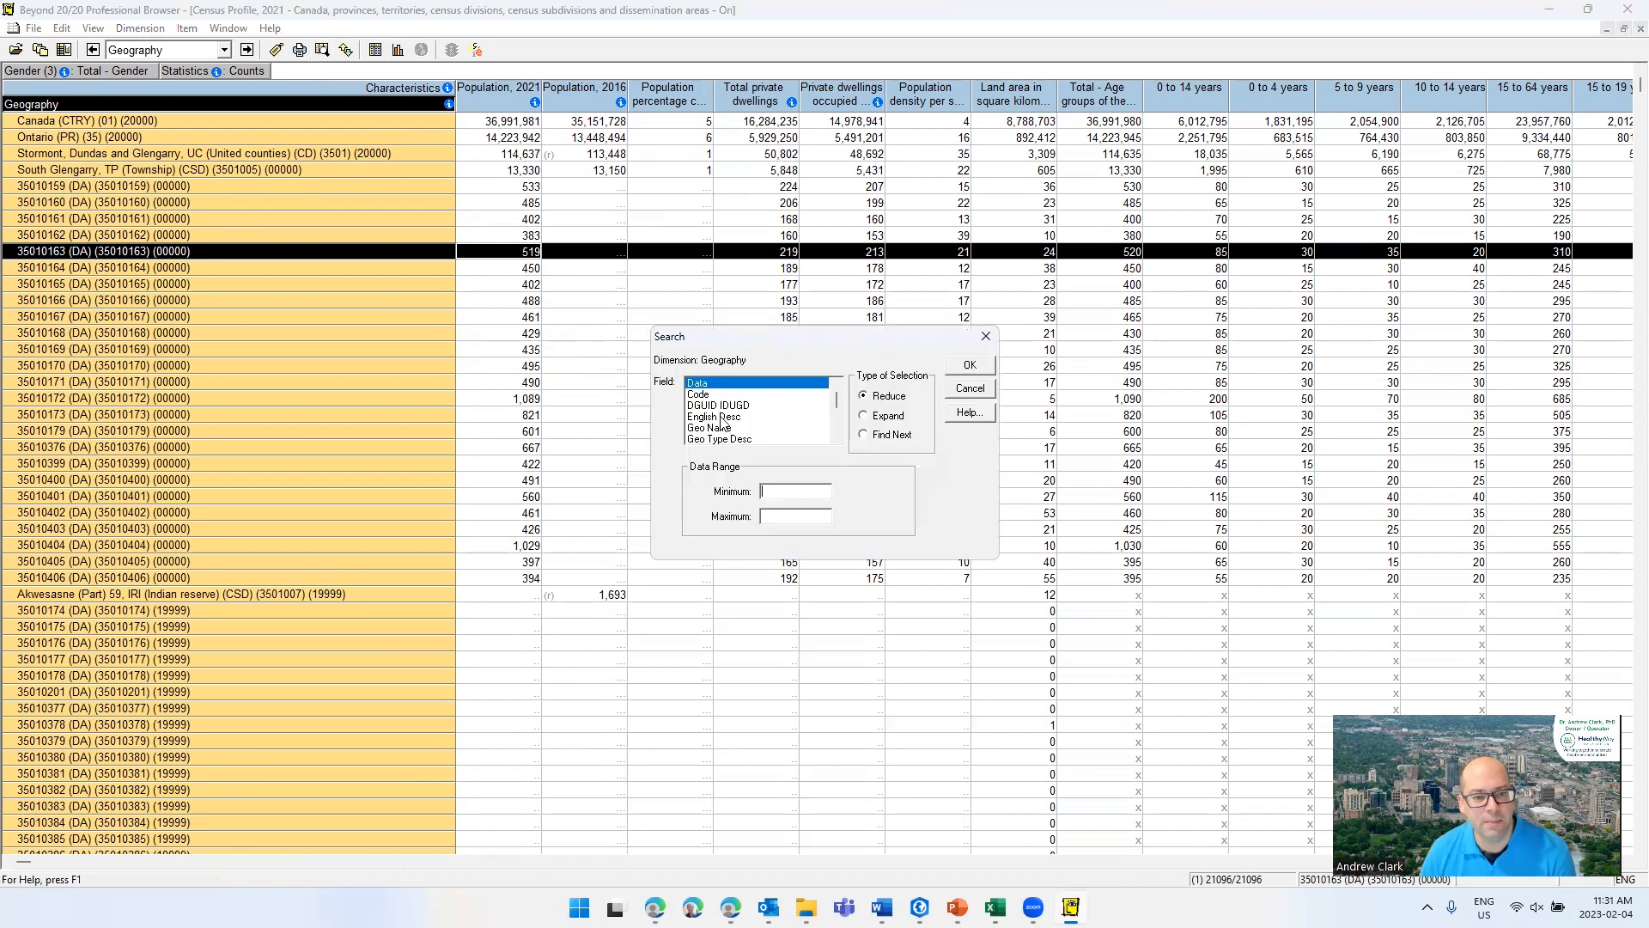
pyautogui.click(724, 418)
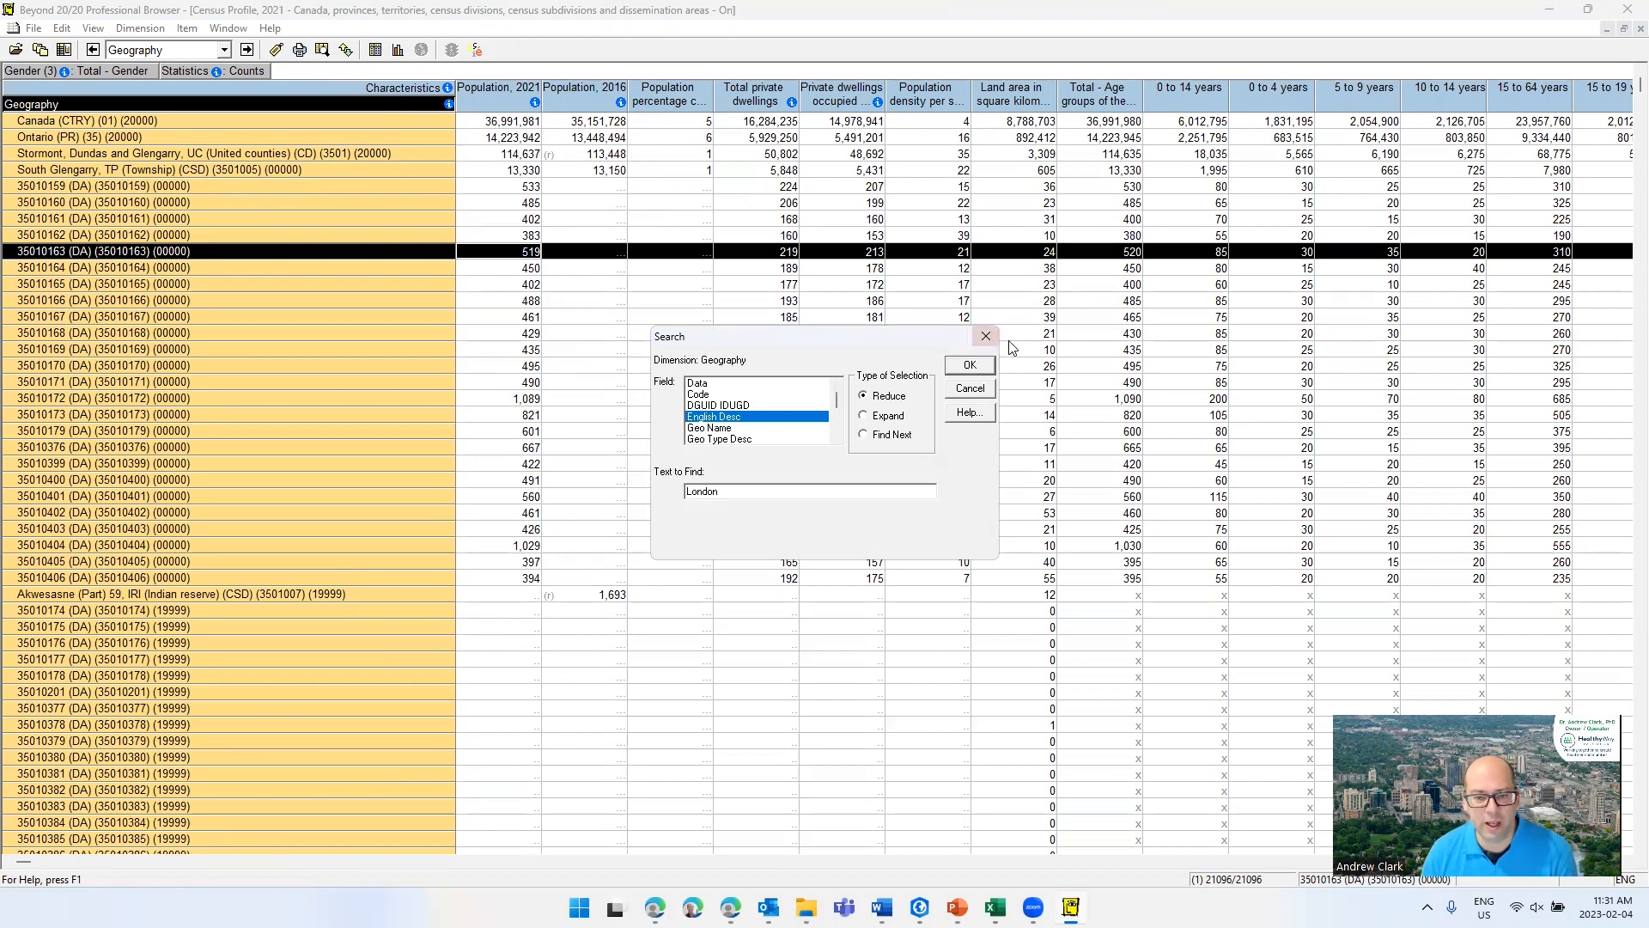
pyautogui.click(970, 365)
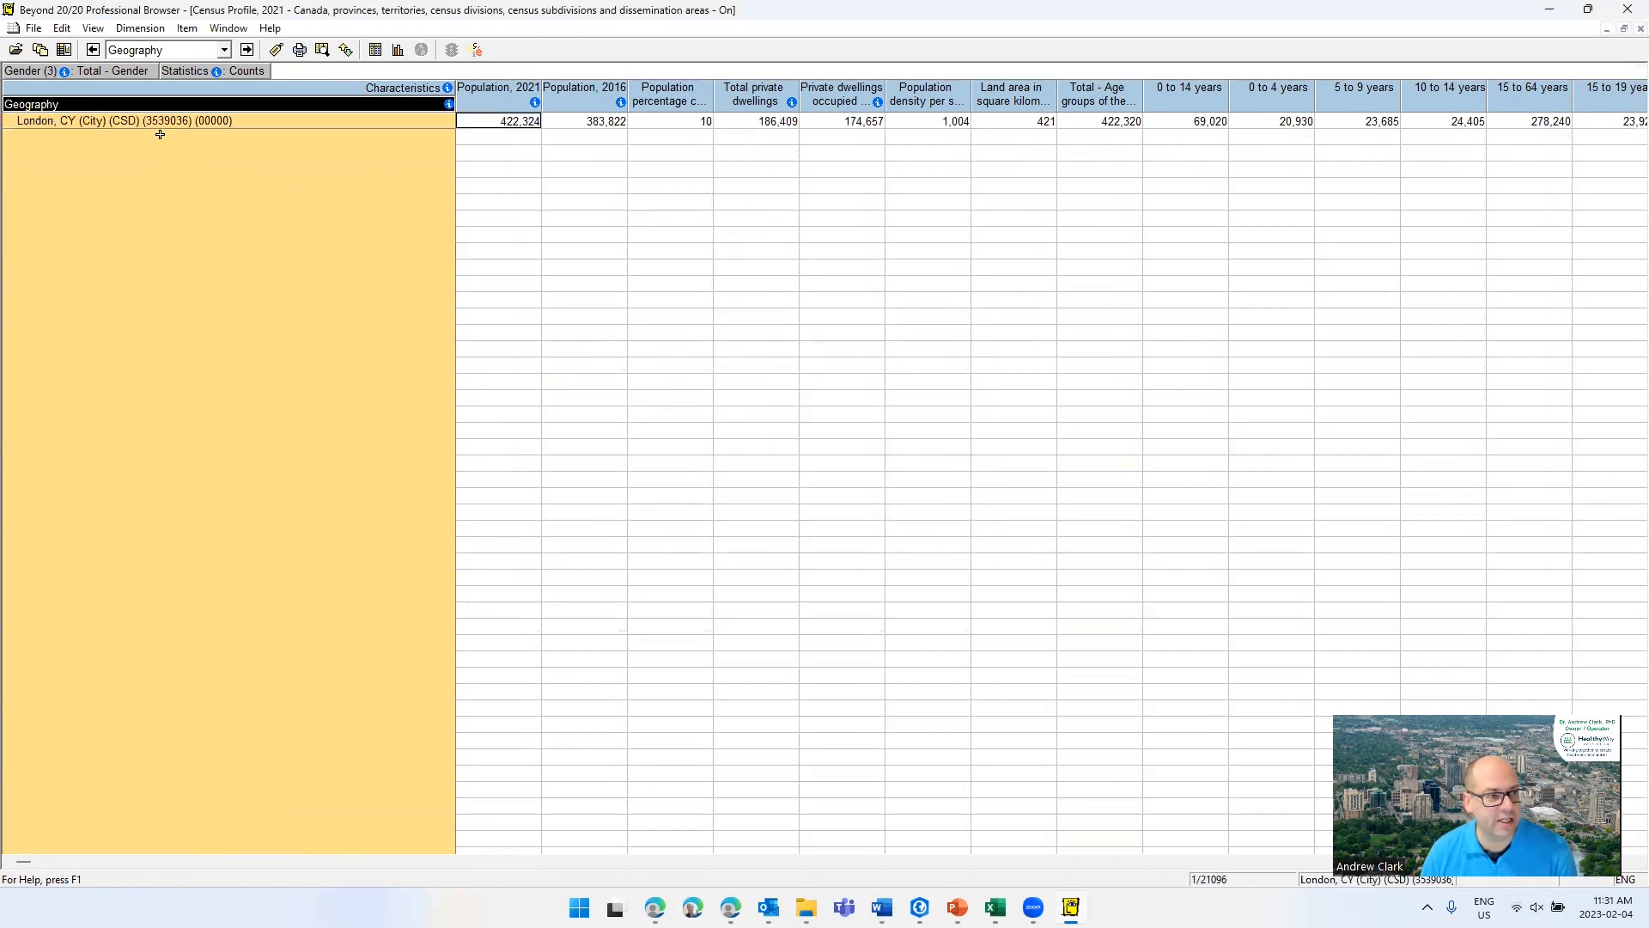
# - Dismiss a new search without running it and show all Geography items in the table again
pyautogui.click(321, 52)
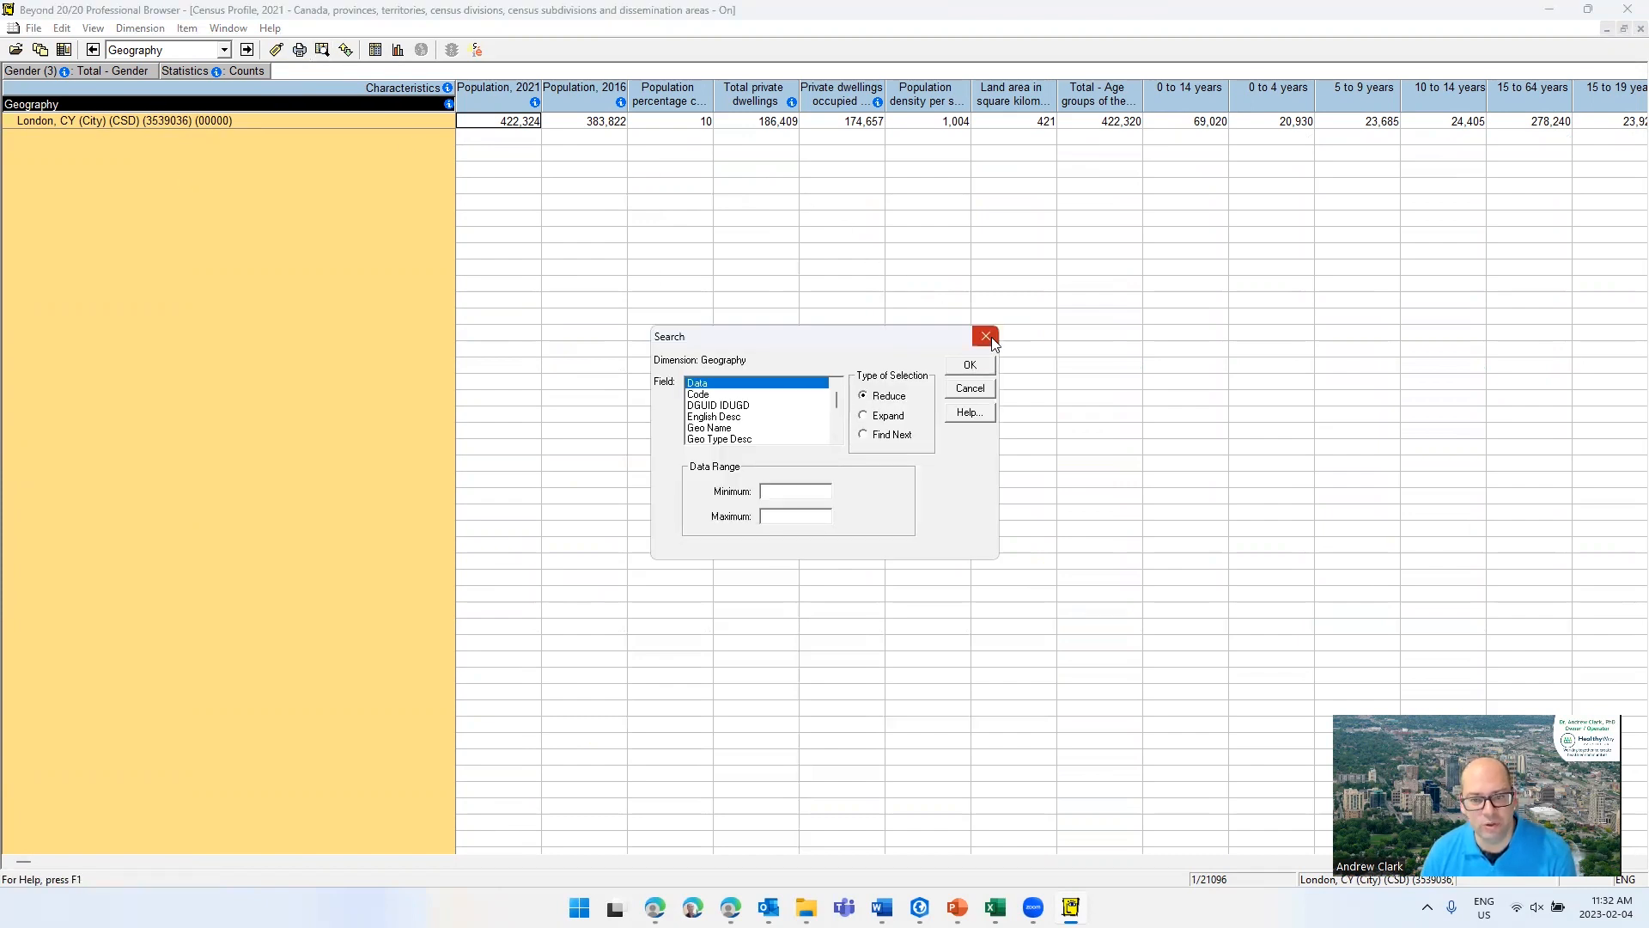
pyautogui.click(898, 436)
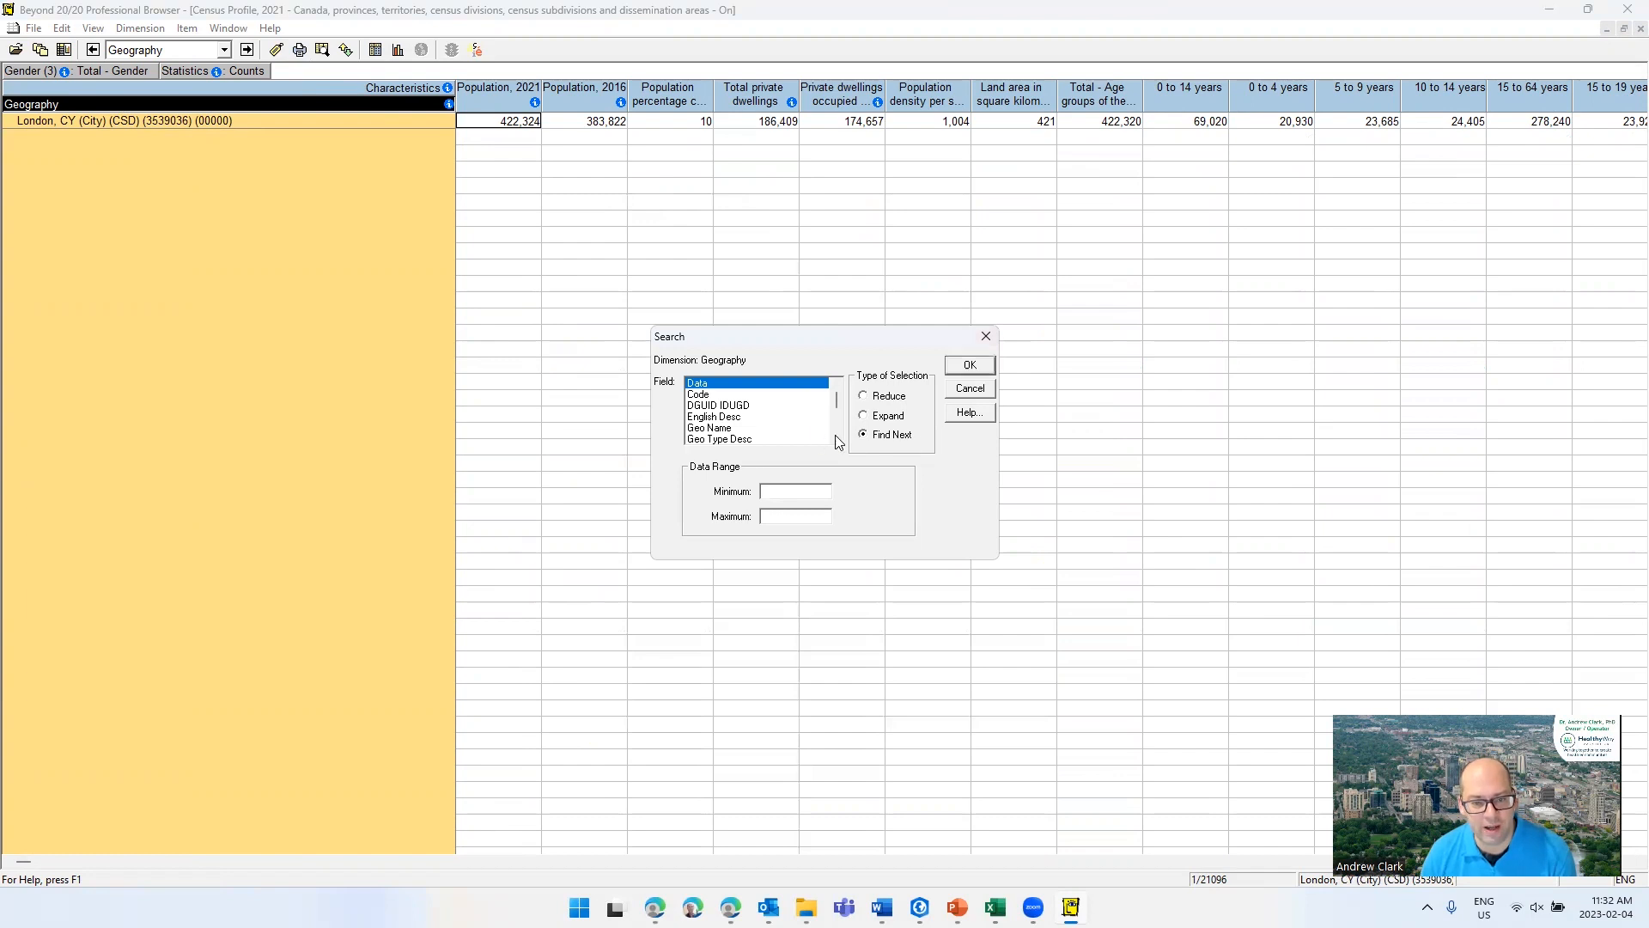
pyautogui.click(986, 336)
pyautogui.rightClick(226, 118)
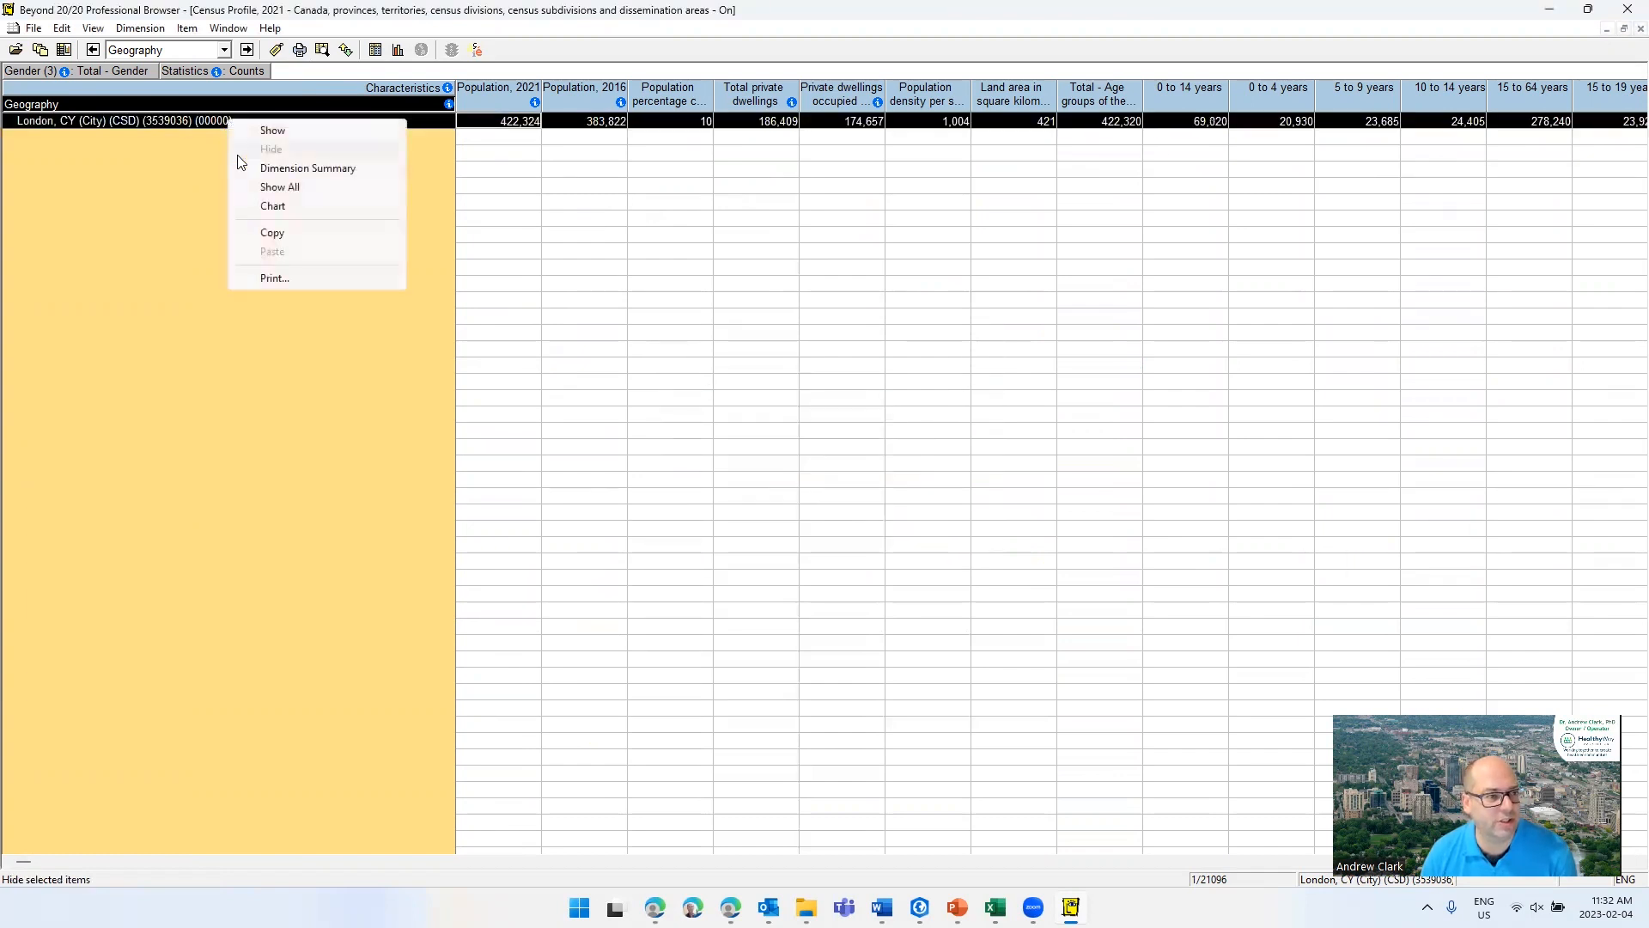
pyautogui.click(280, 188)
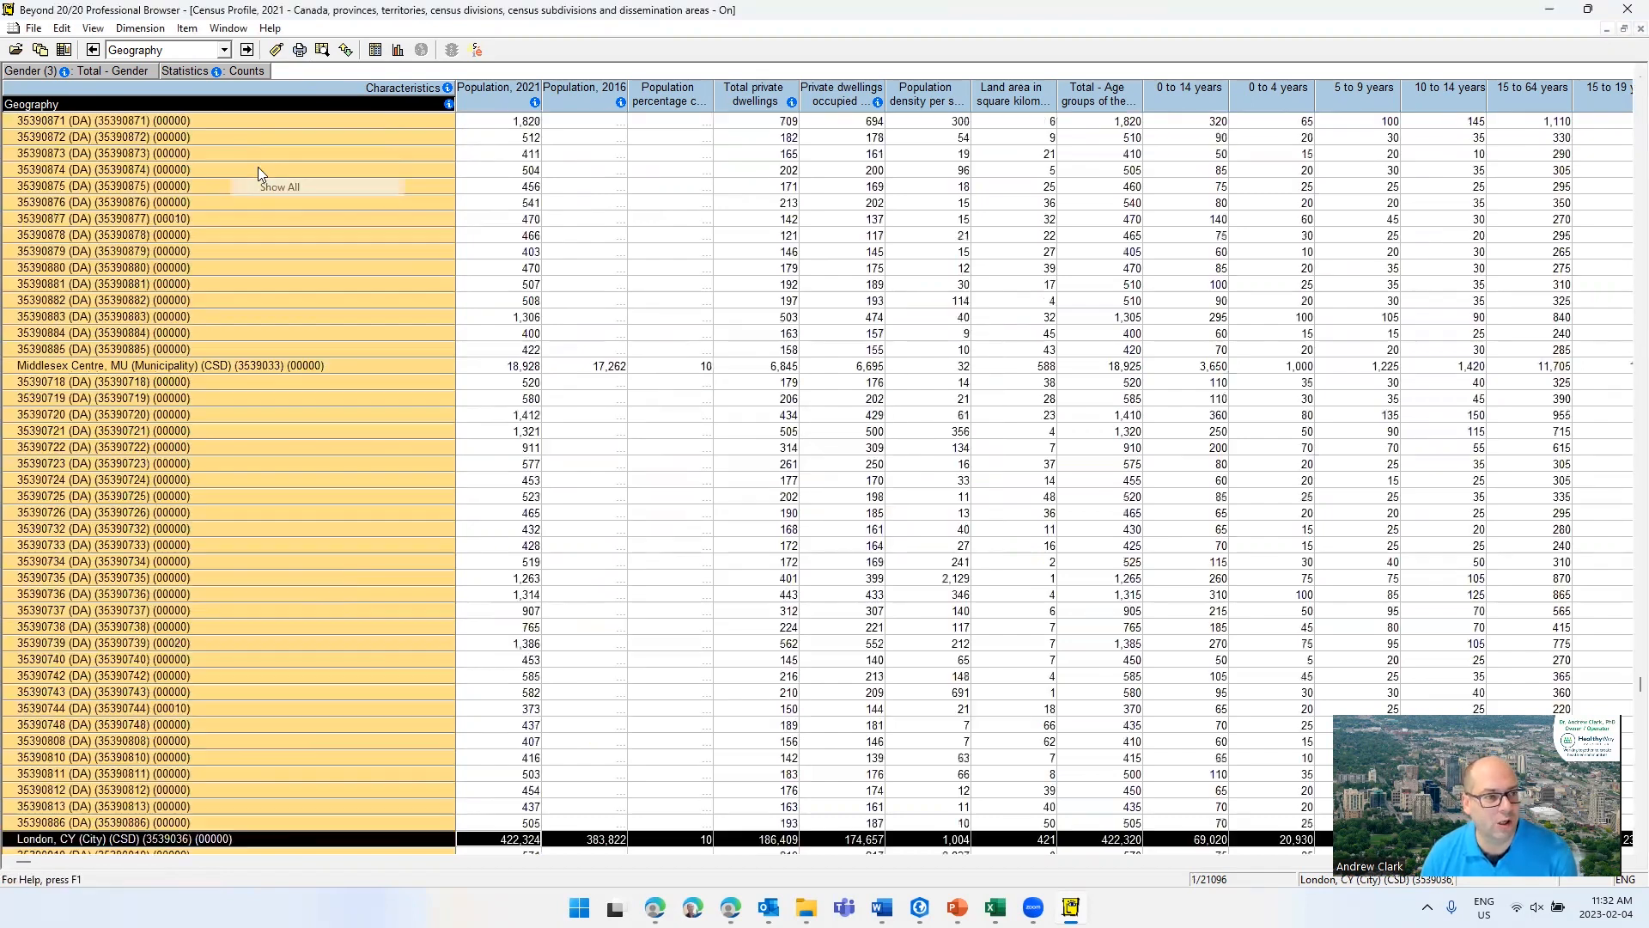
# - Search the Geography dimension's English Desc field for London, using Find Next as the type of selection
pyautogui.click(321, 51)
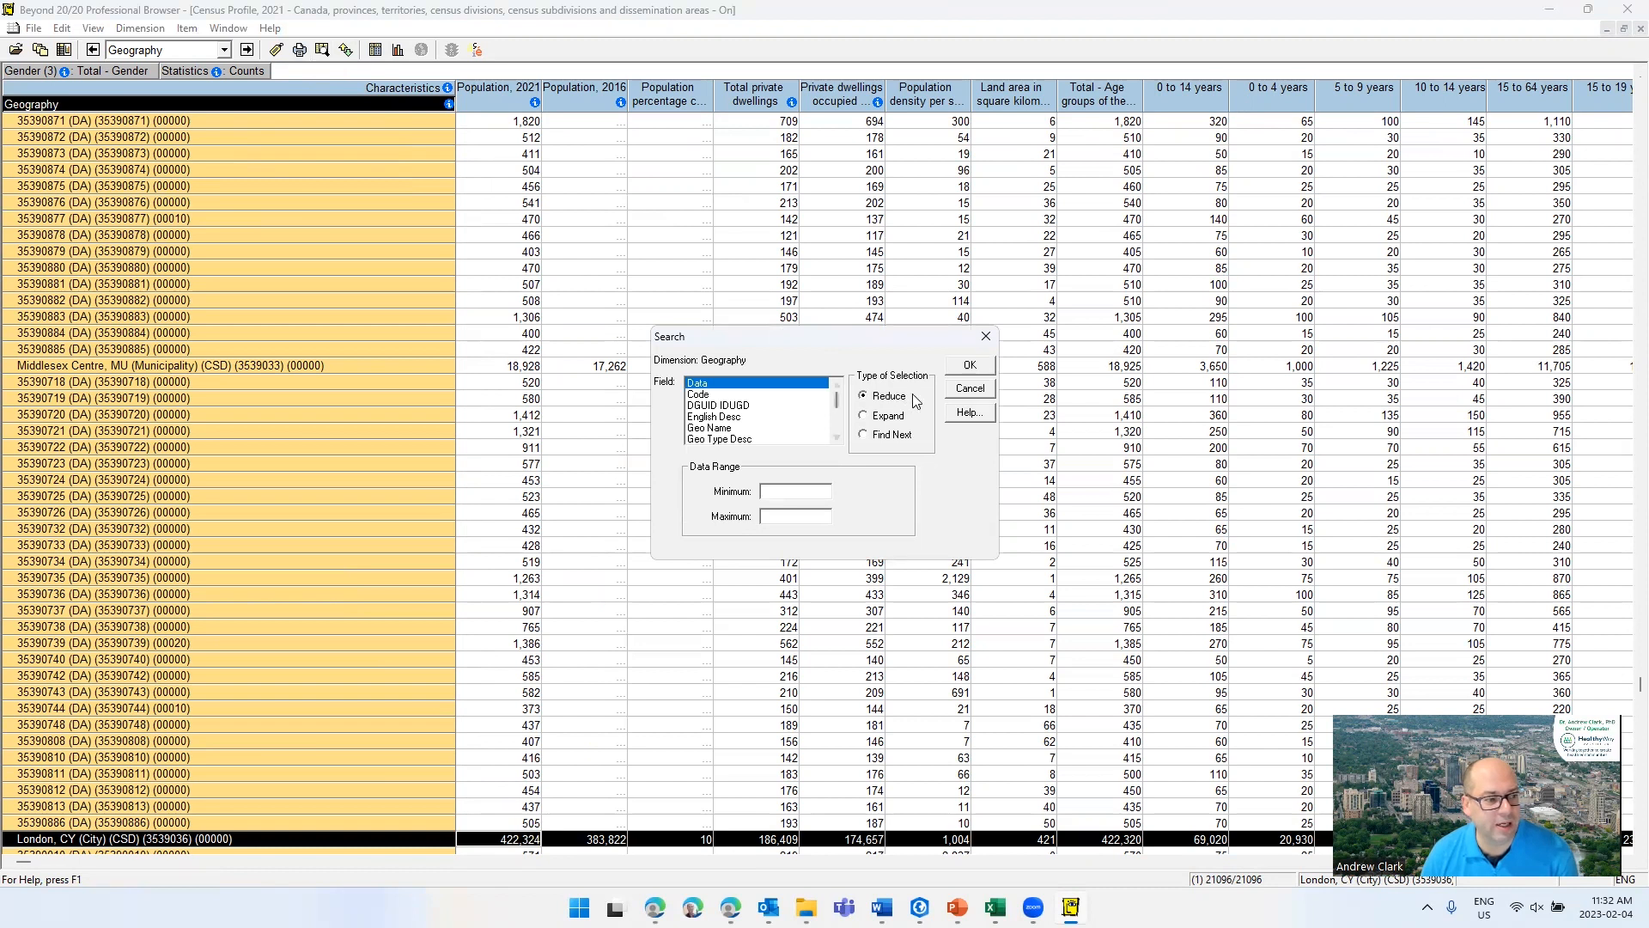
pyautogui.click(885, 437)
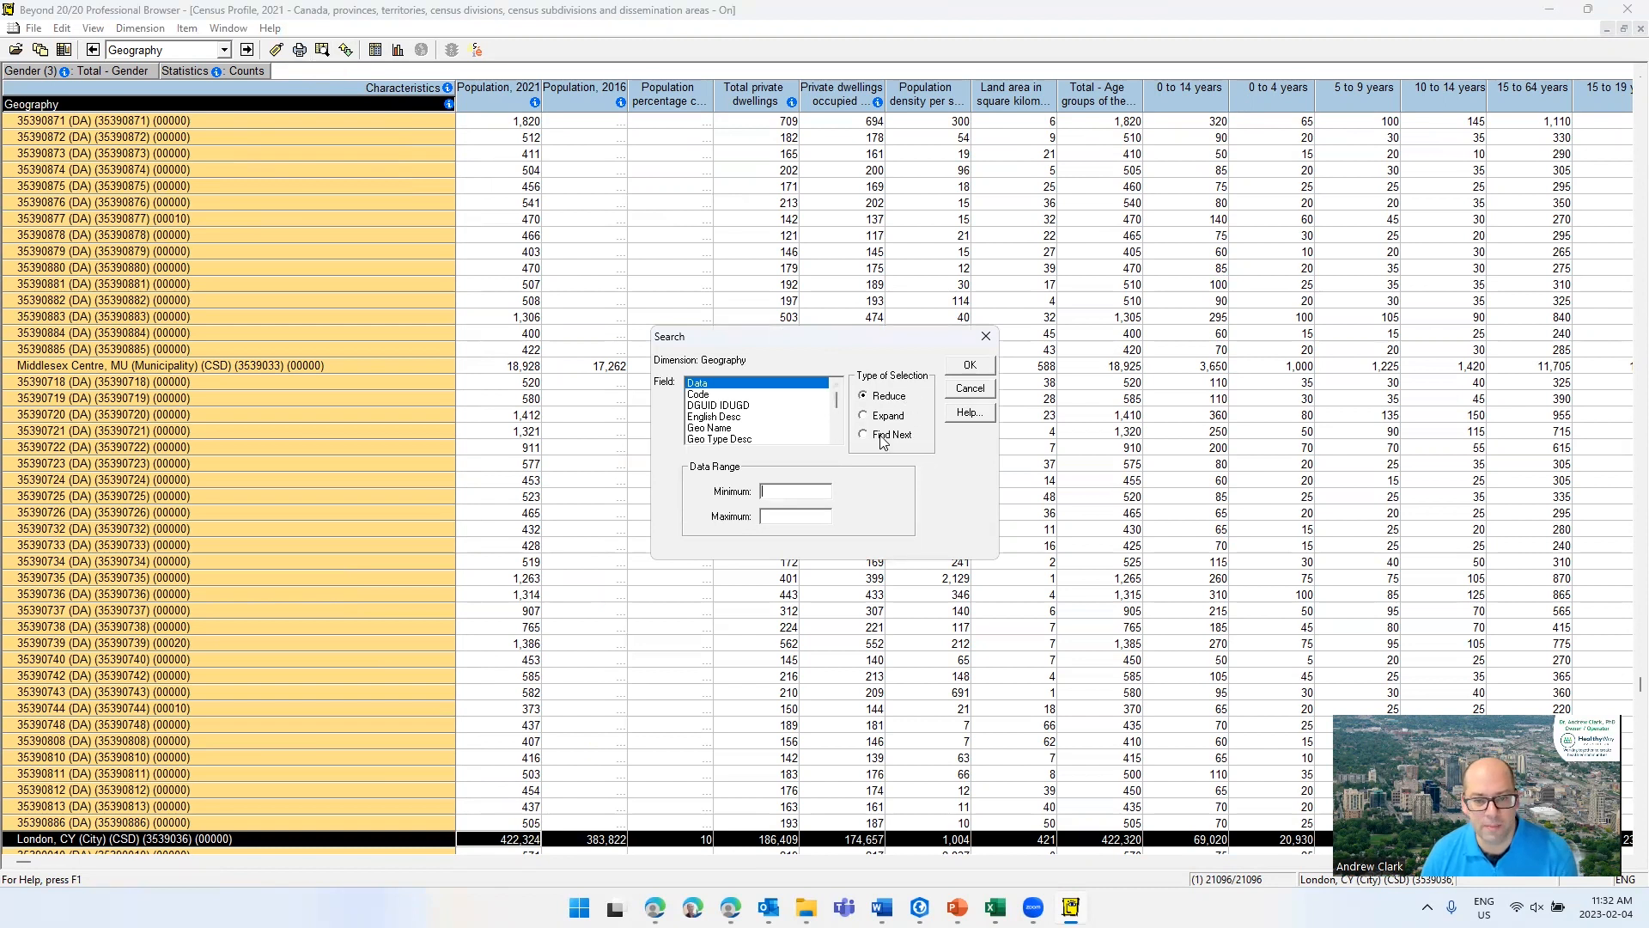
pyautogui.click(713, 417)
pyautogui.click(768, 487)
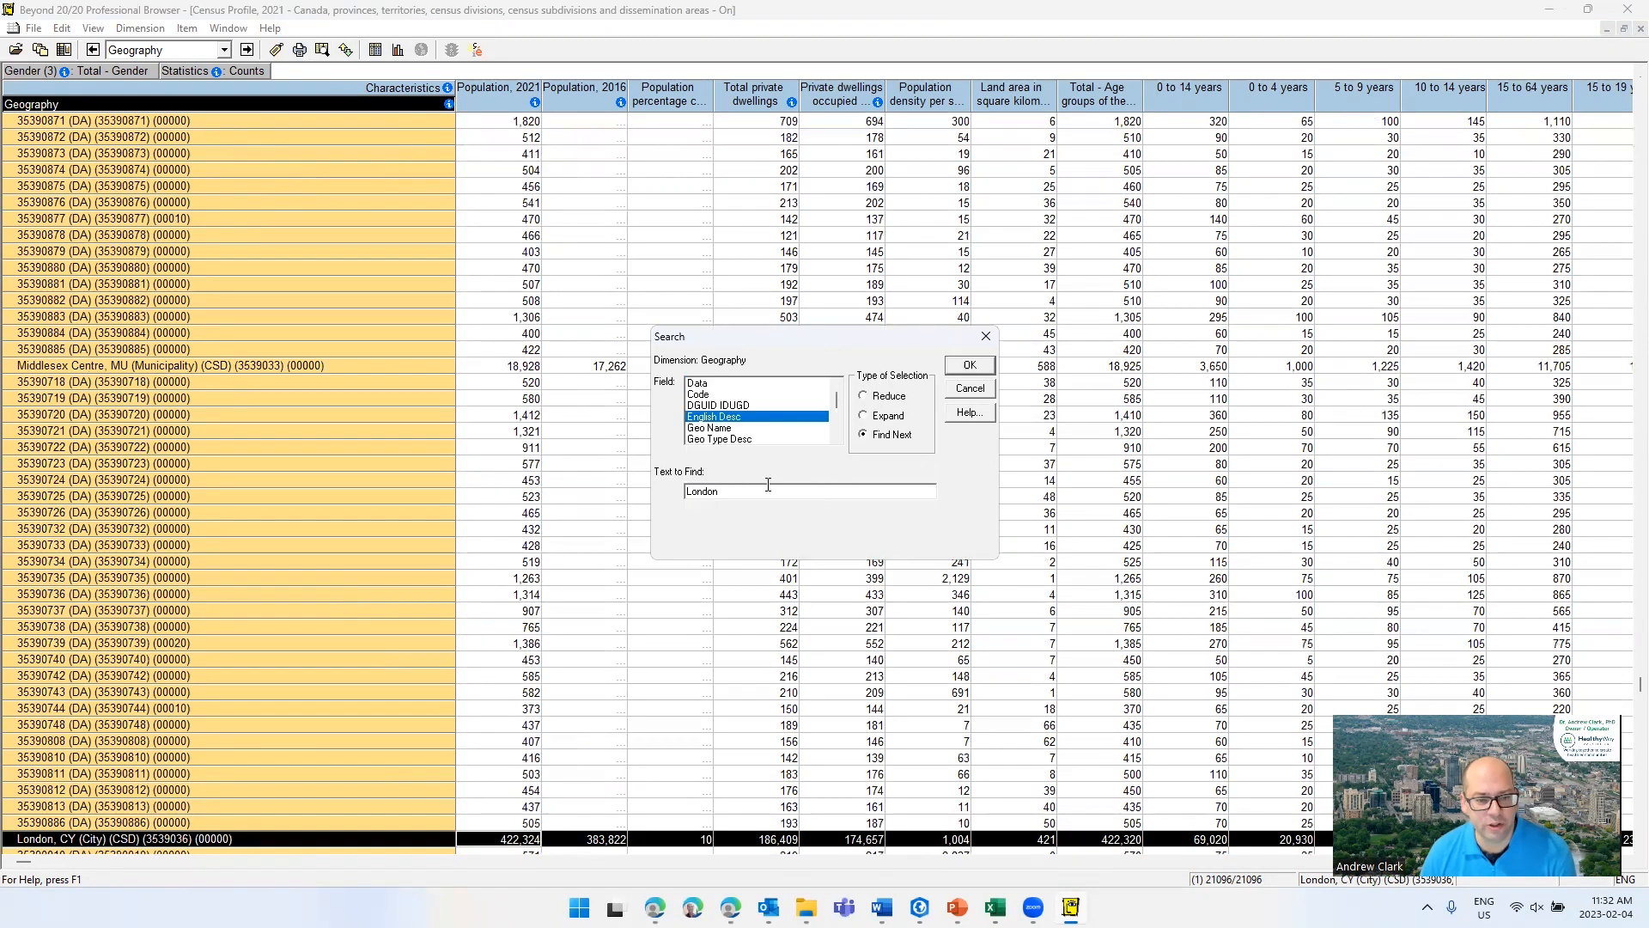
pyautogui.click(963, 365)
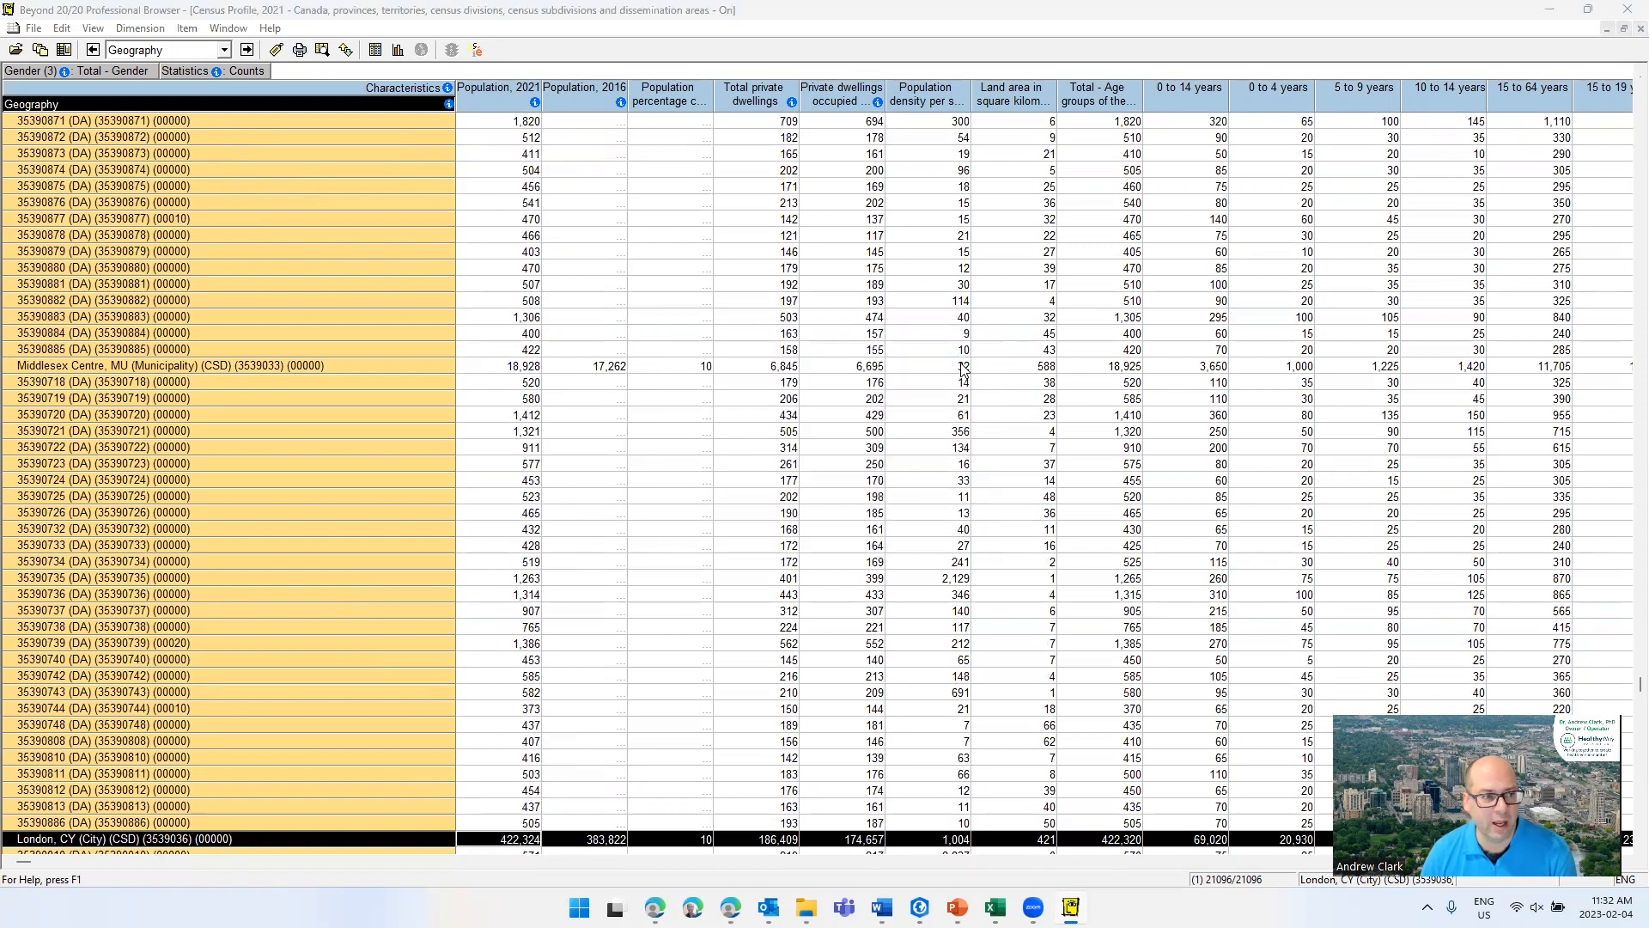
pyautogui.click(909, 485)
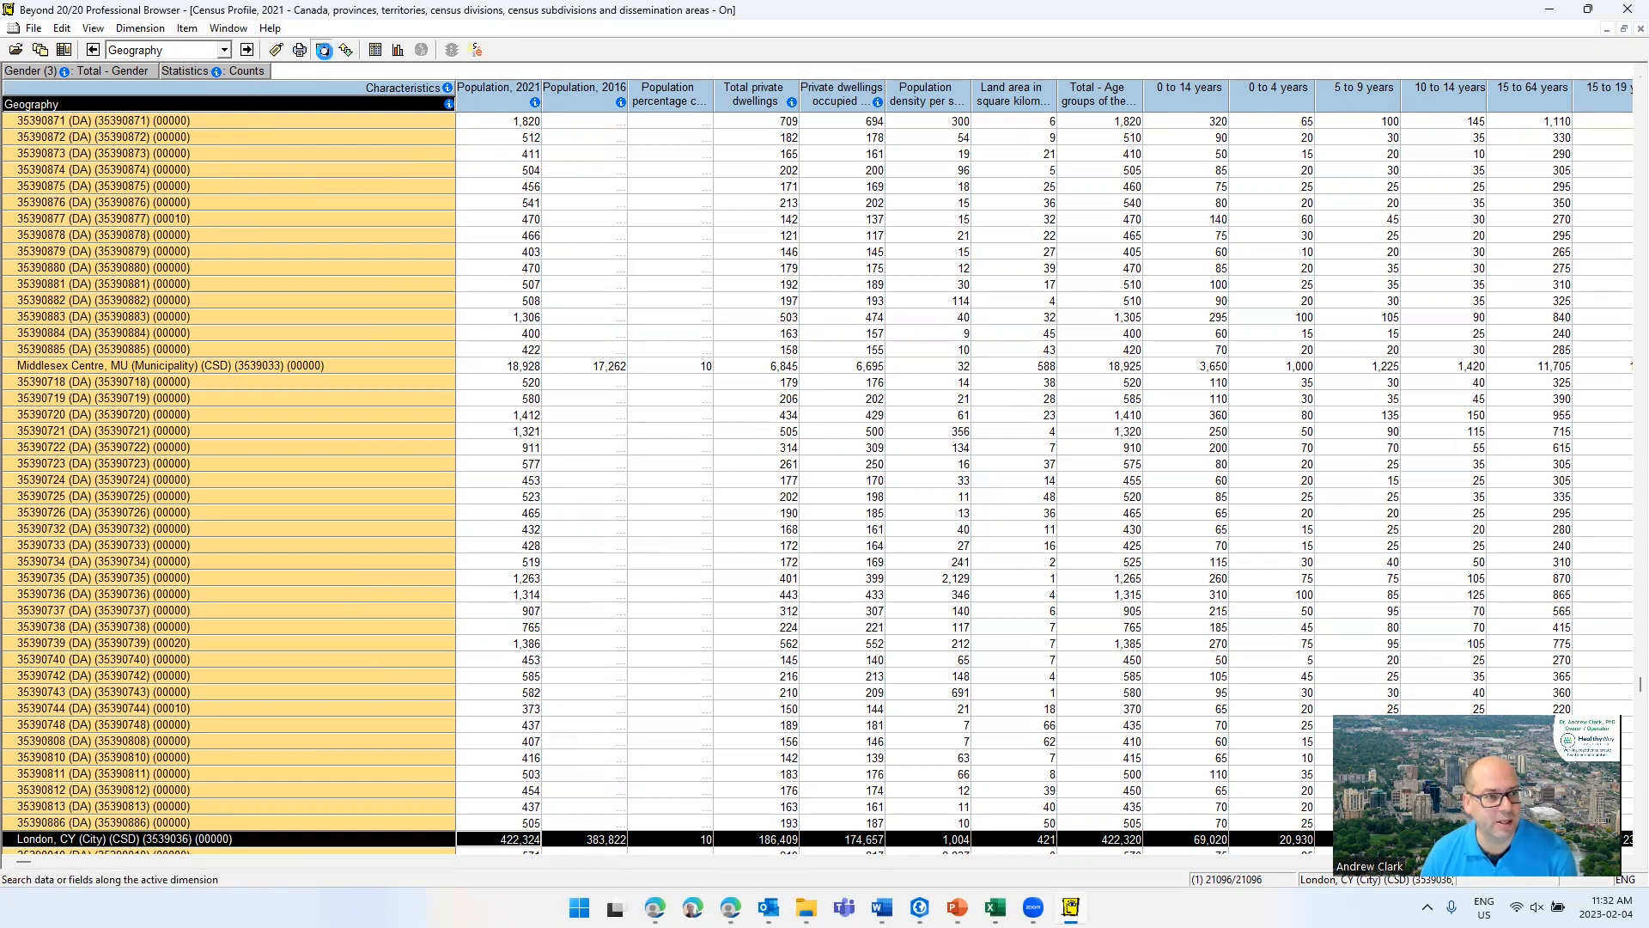
# - Try a Find Next search for London in the Geo Type Desc field of the Geography dimension
pyautogui.click(323, 49)
pyautogui.click(718, 416)
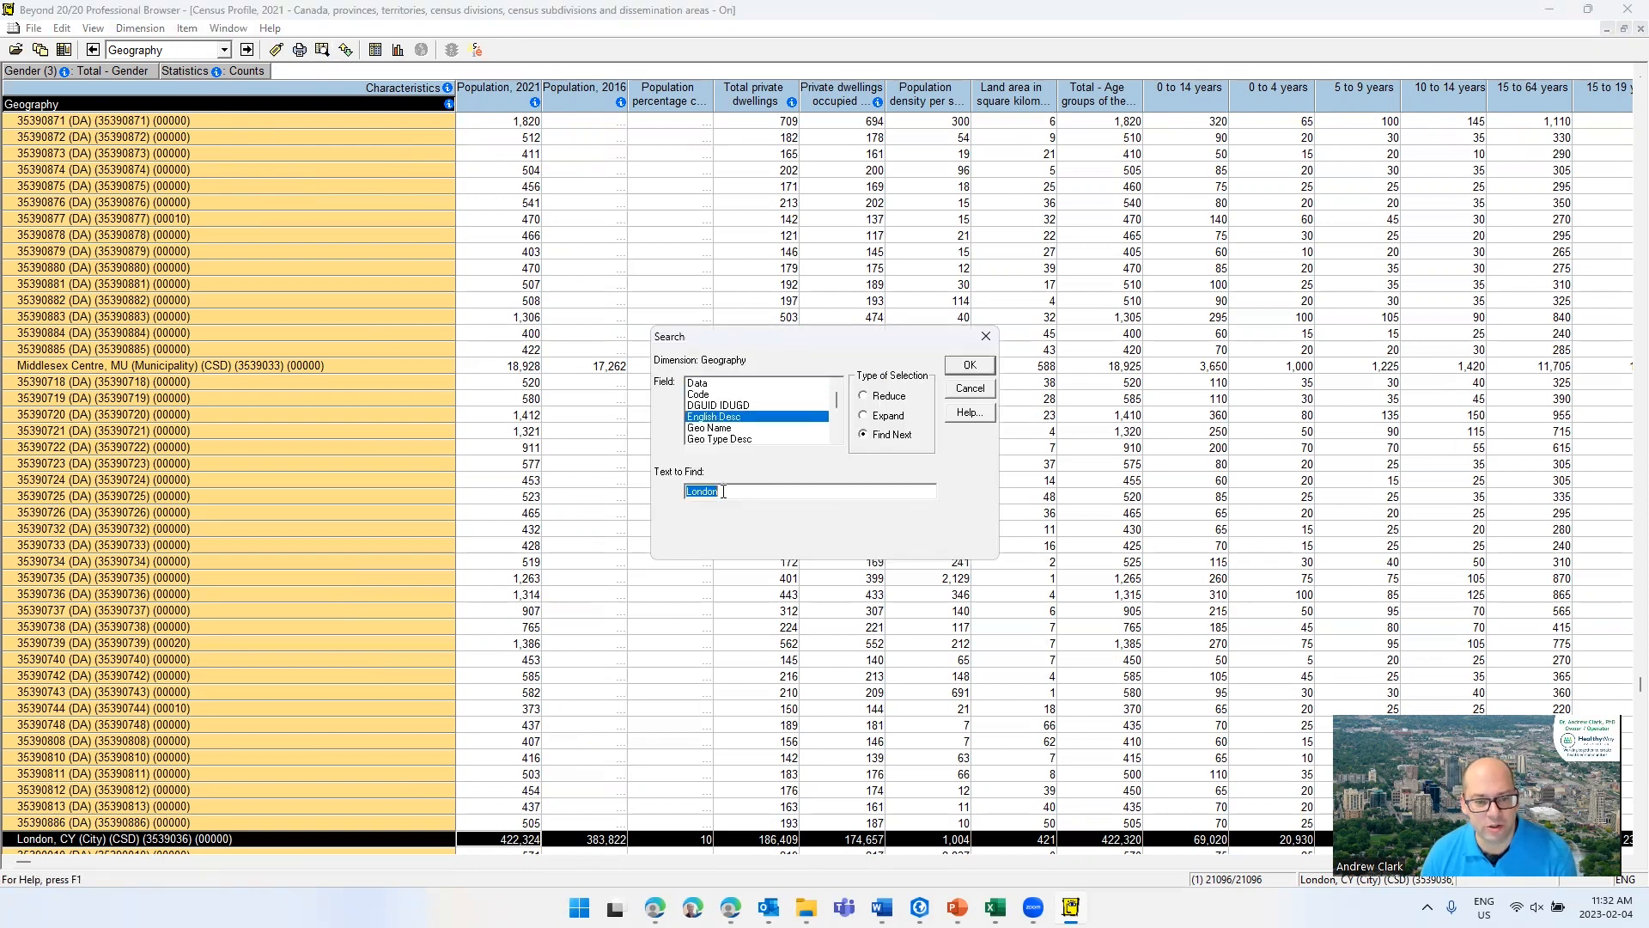
pyautogui.click(736, 406)
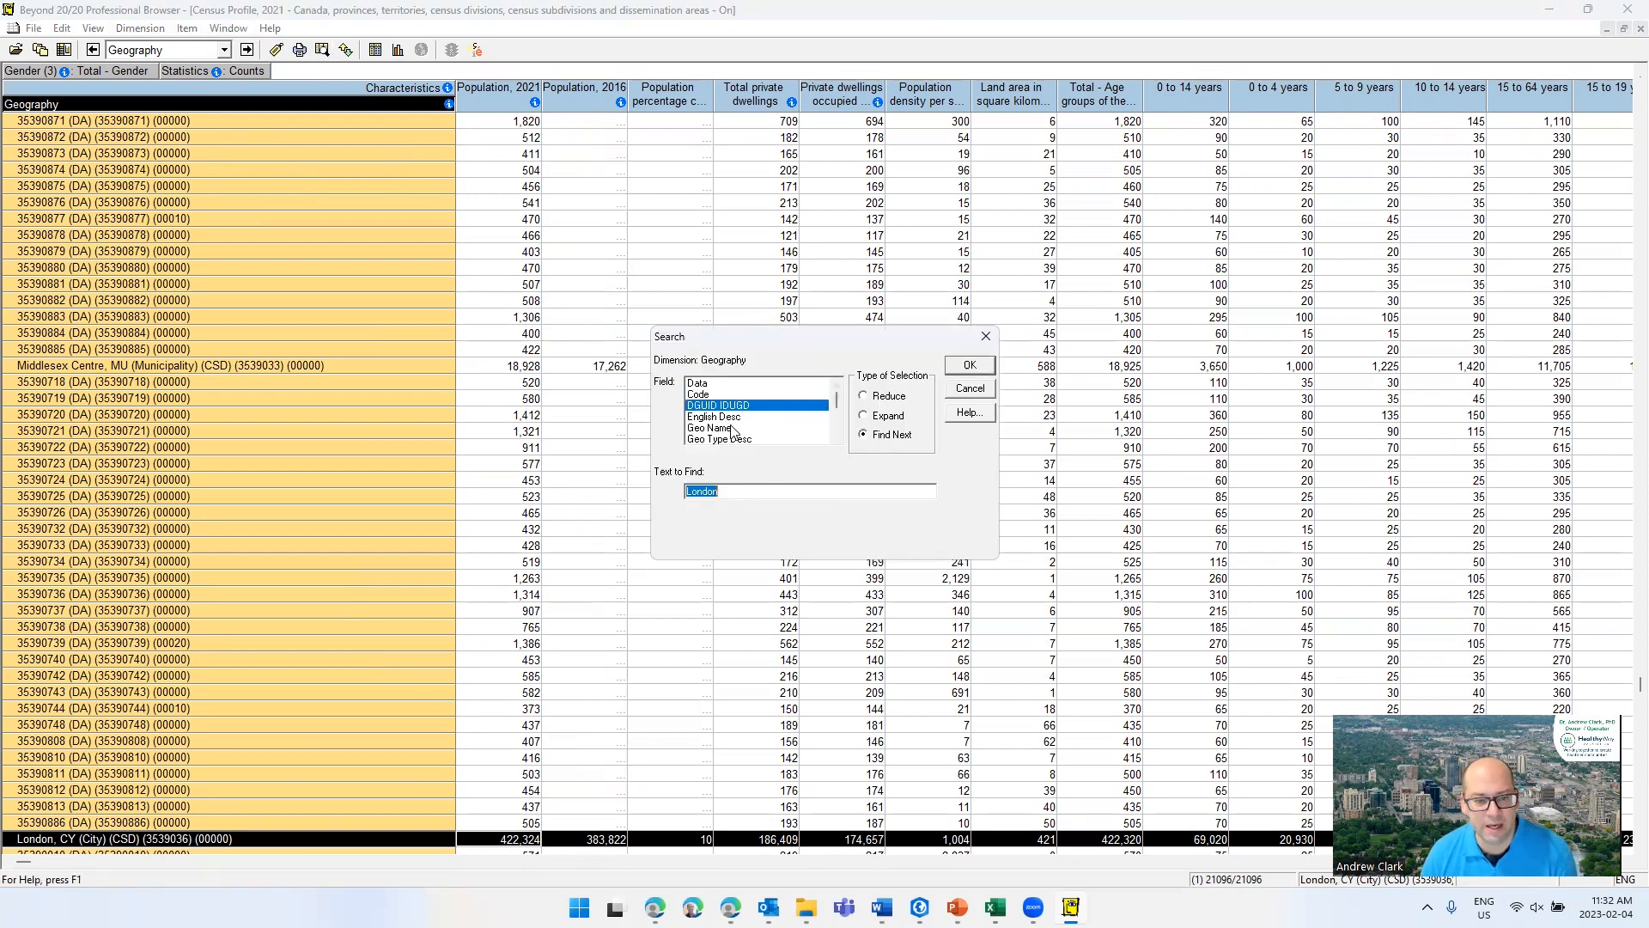
pyautogui.click(729, 415)
pyautogui.click(729, 438)
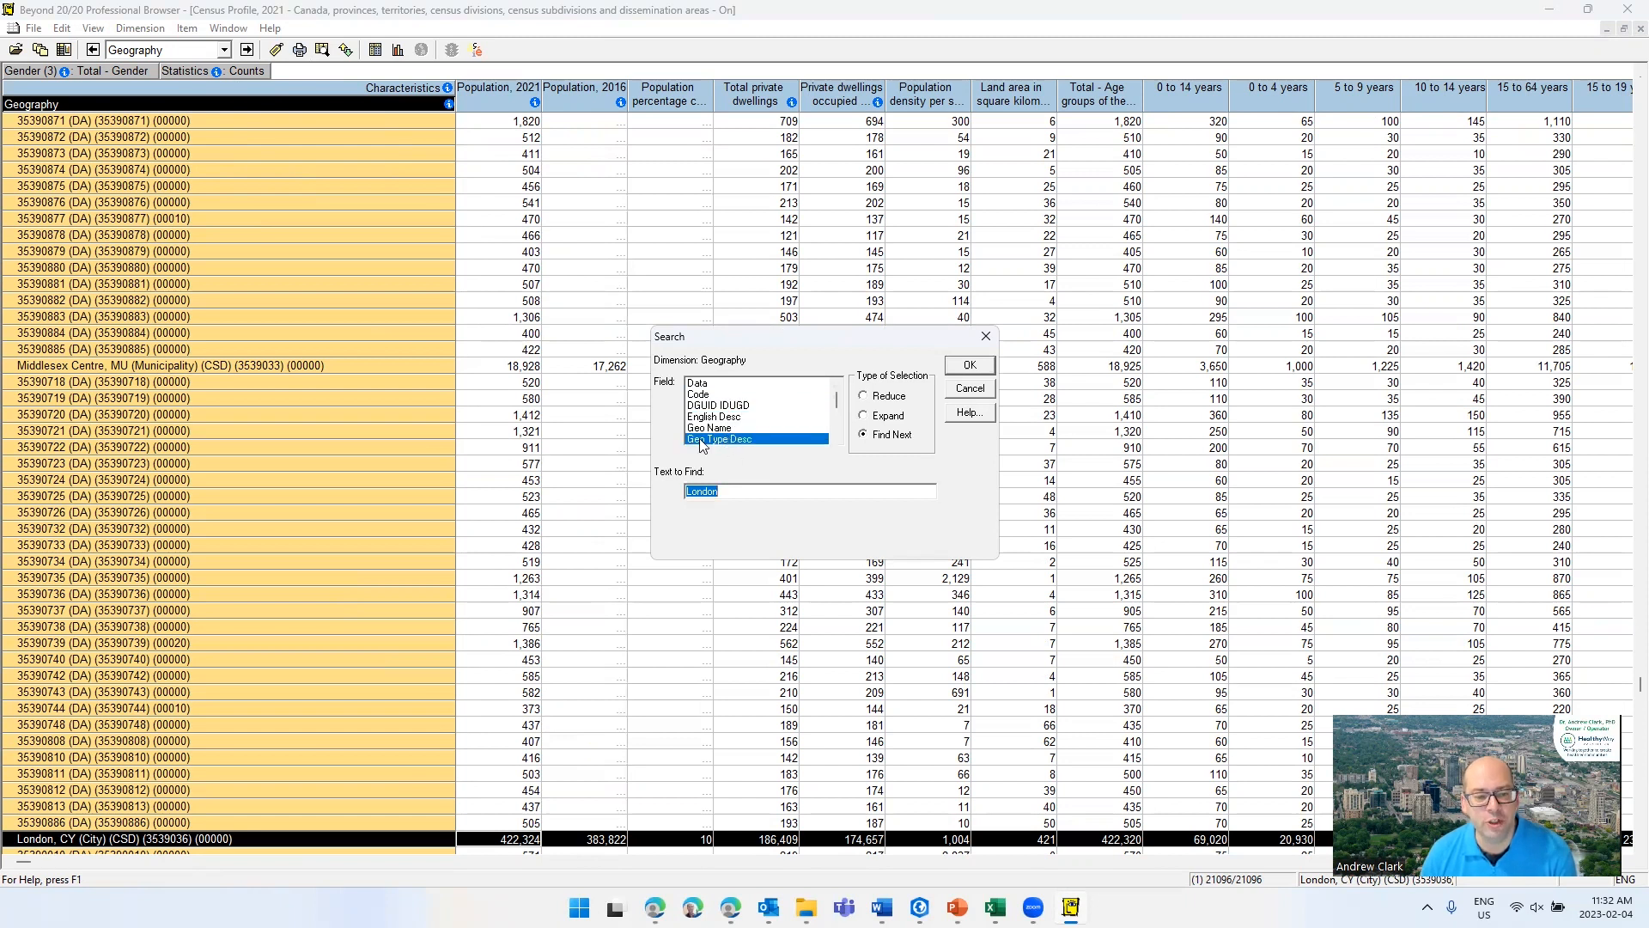
pyautogui.click(969, 365)
pyautogui.click(896, 487)
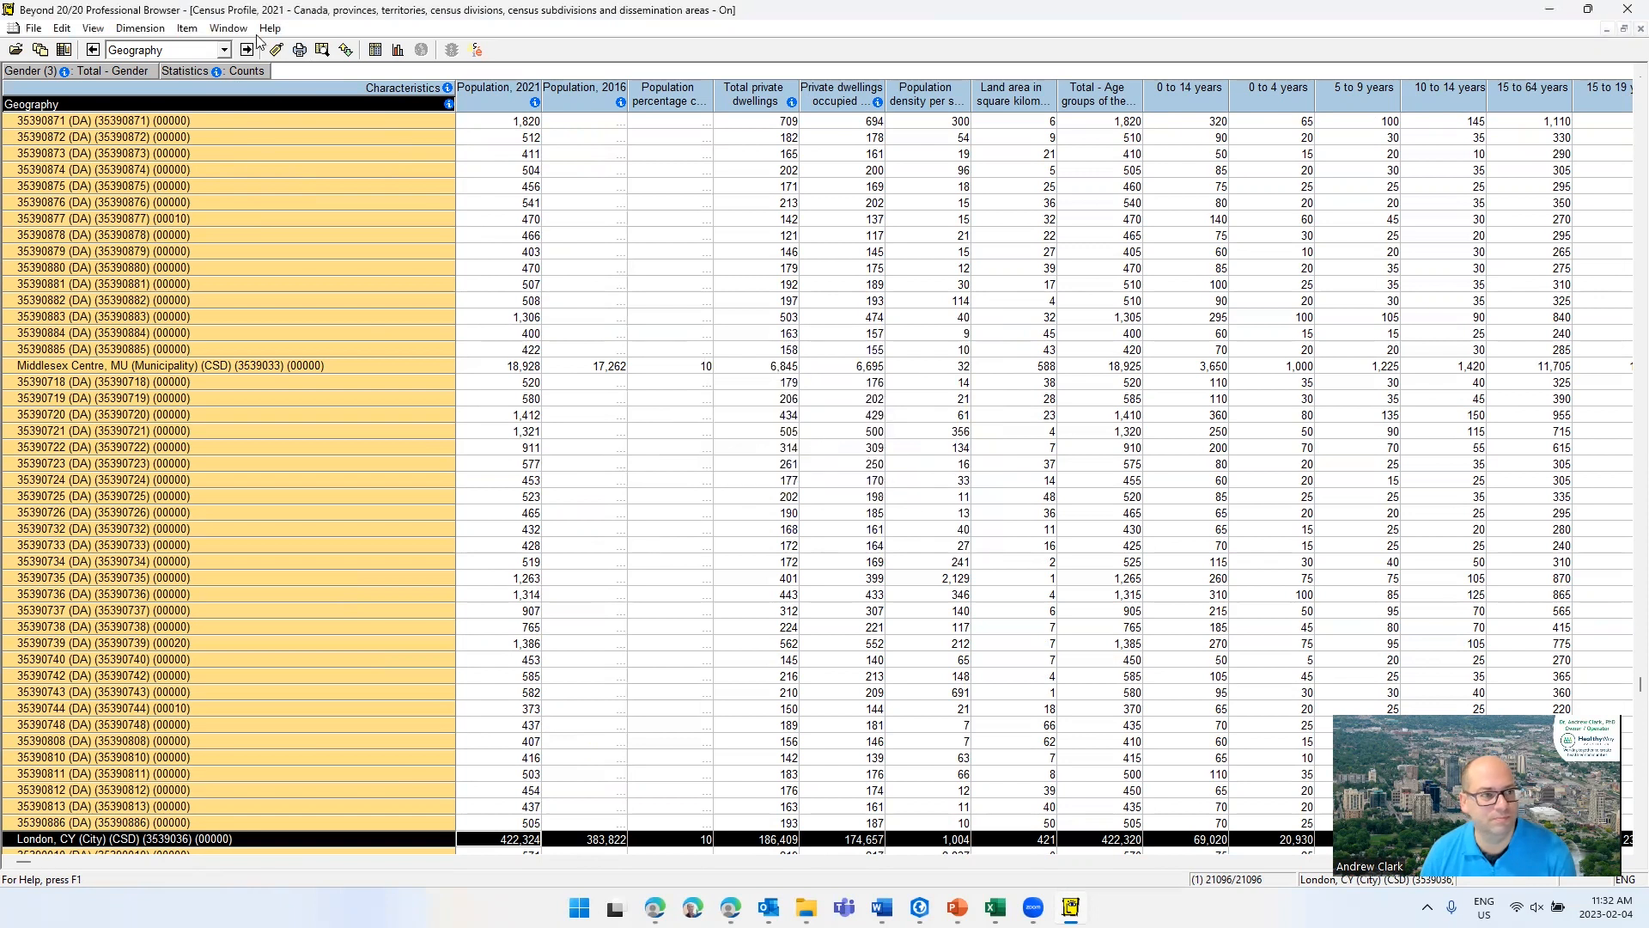
# - Repeat the Find Next search for London with the English Desc field
pyautogui.click(322, 50)
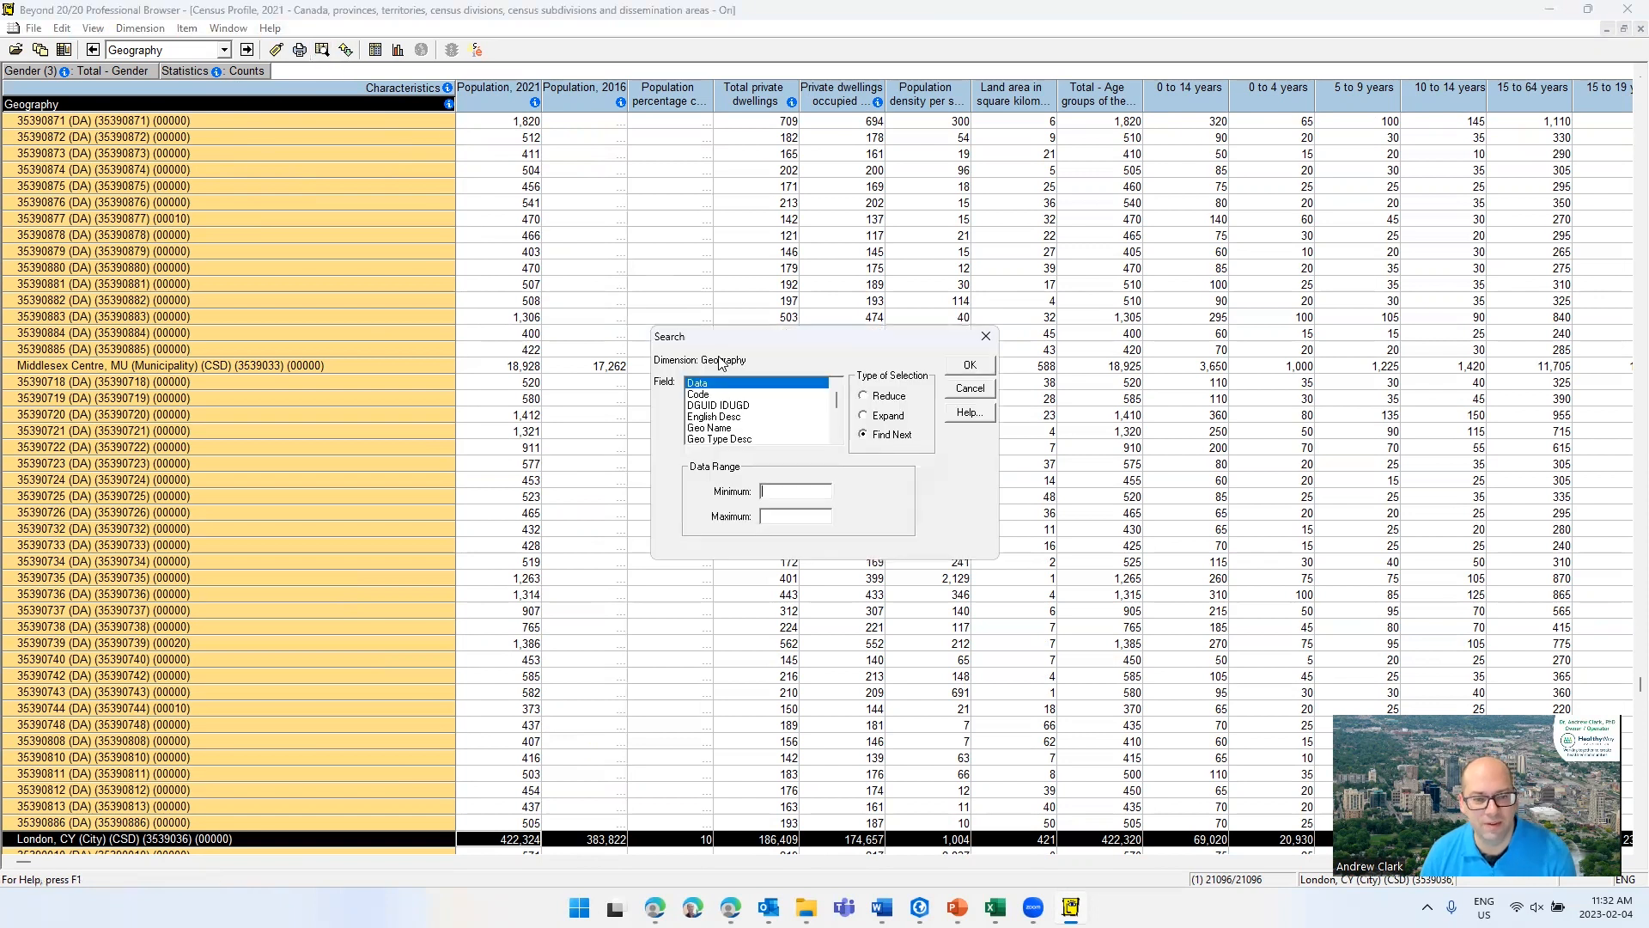
pyautogui.click(715, 417)
pyautogui.press('End')
pyautogui.click(967, 365)
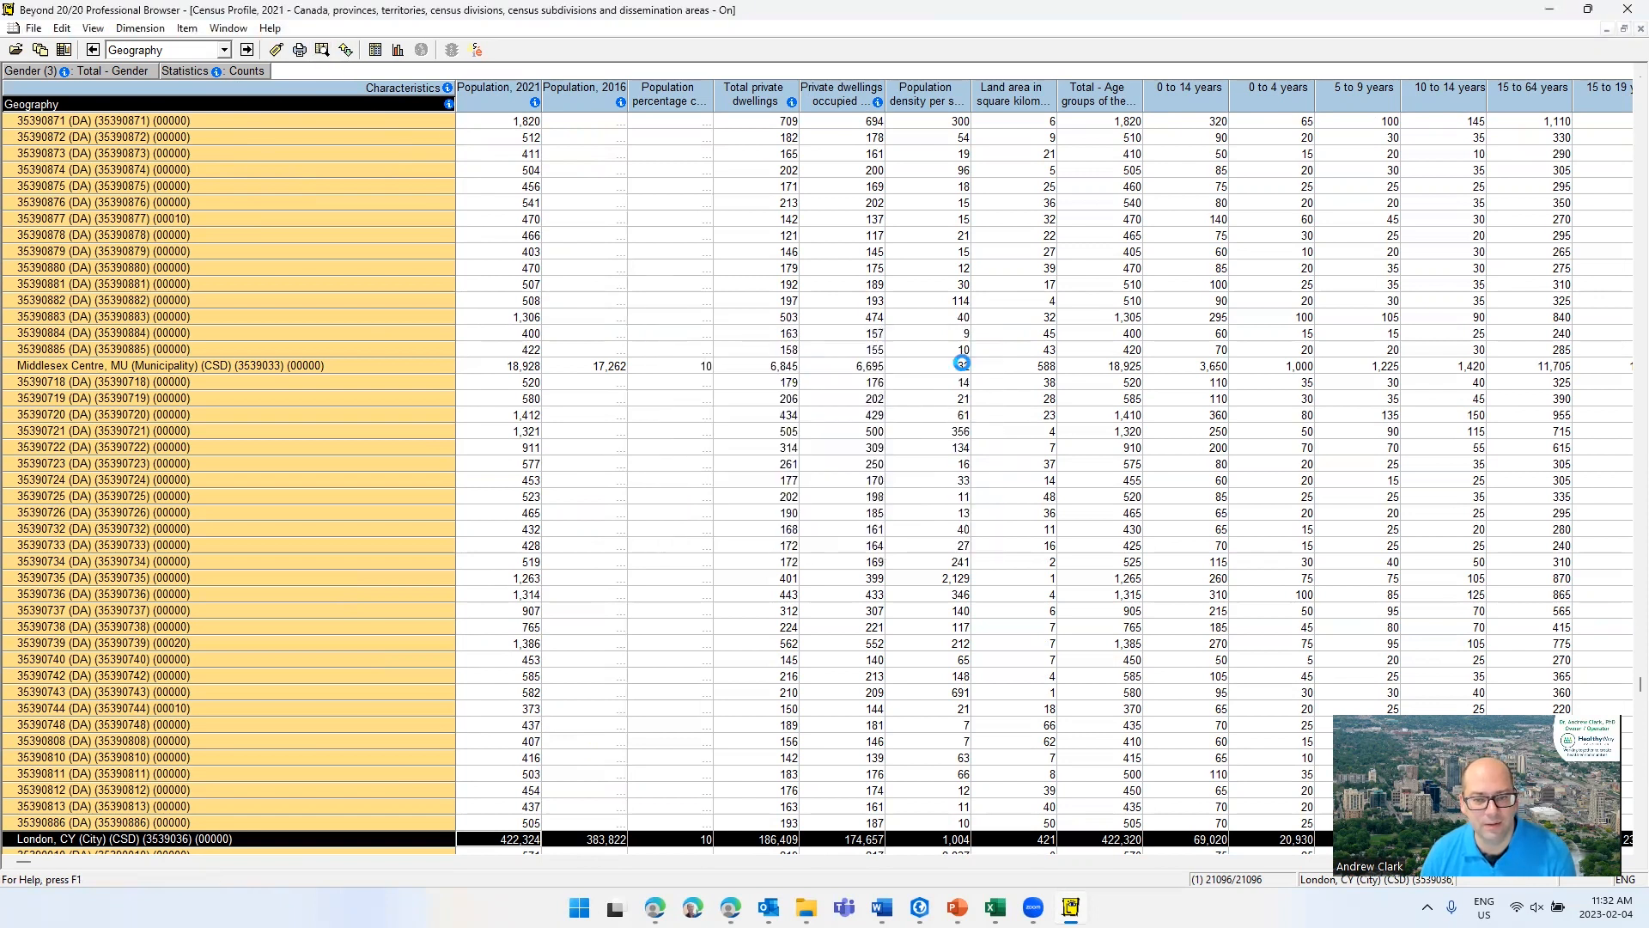
pyautogui.click(896, 496)
# - Select dissemination area 35380306, well above London in the geography list, as the starting row for another search
pyautogui.click(308, 427)
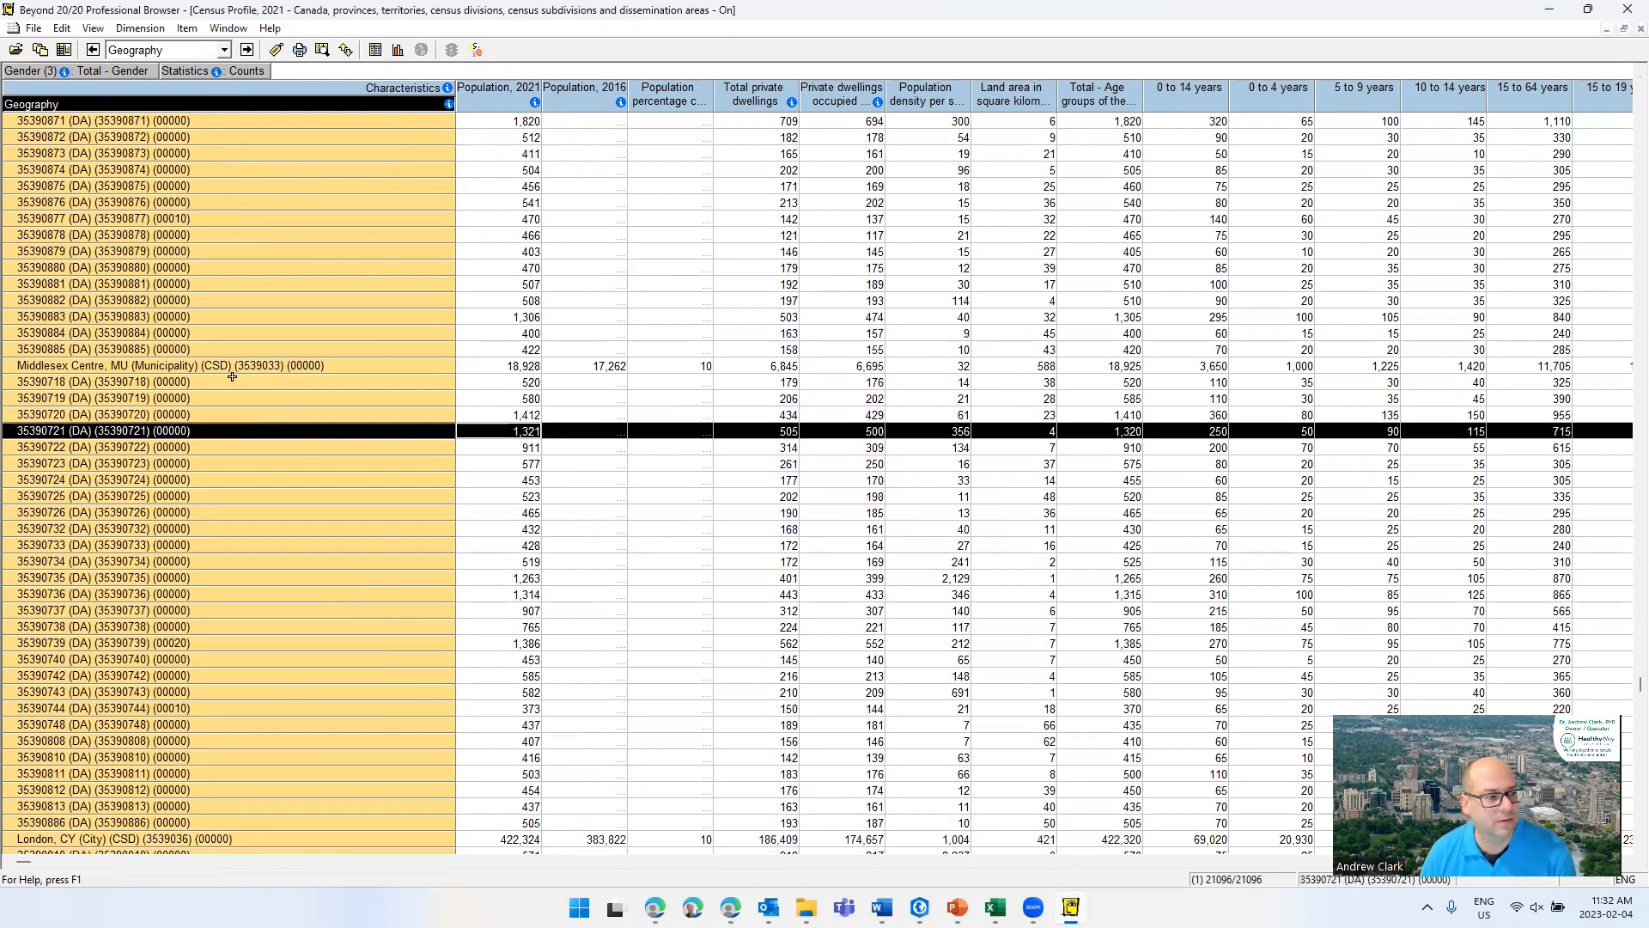
pyautogui.scroll(3, 166, 316)
pyautogui.scroll(10, 165, 316)
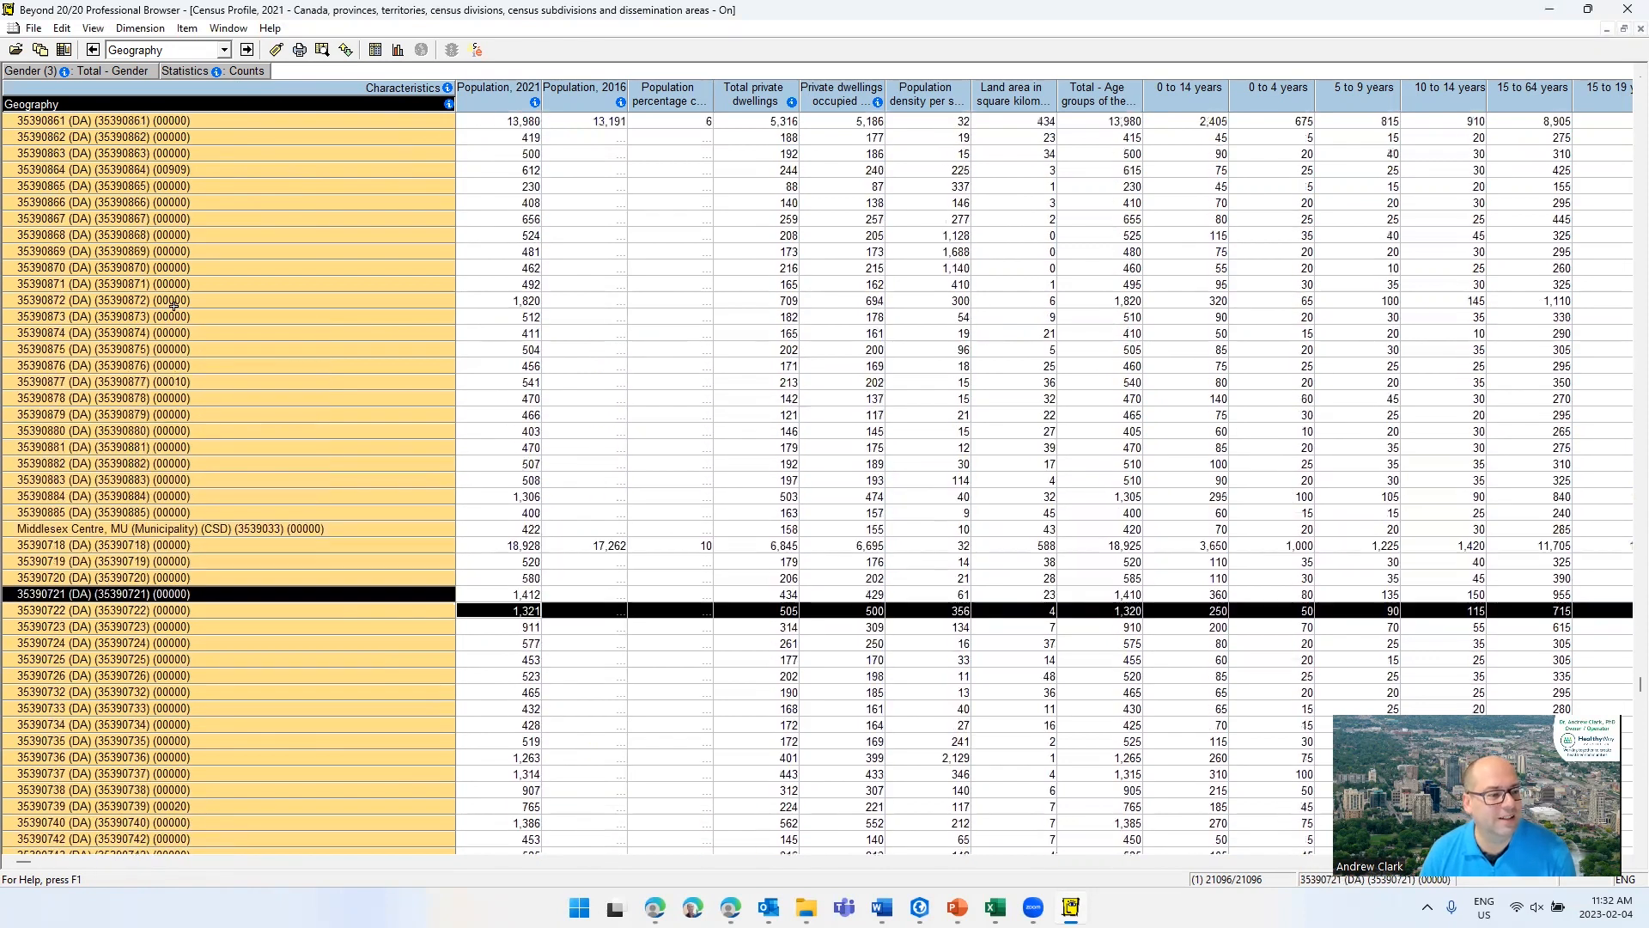
pyautogui.scroll(15, 183, 273)
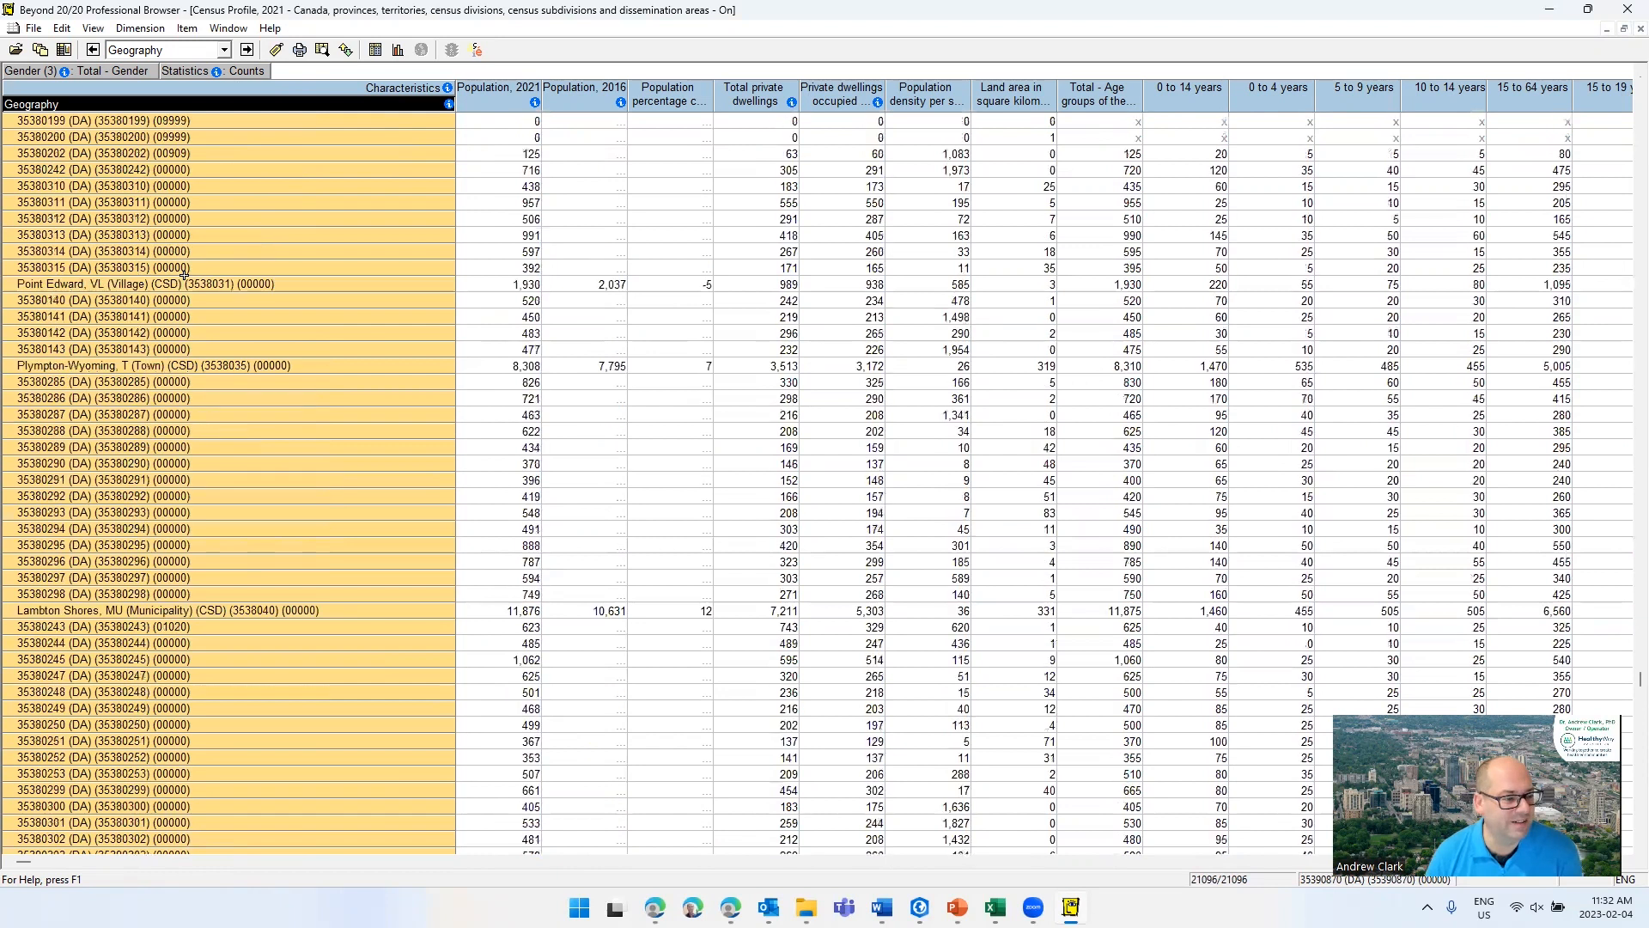
pyautogui.scroll(15, 184, 274)
pyautogui.scroll(-15, 184, 275)
pyautogui.scroll(-15, 184, 273)
pyautogui.scroll(3, 142, 298)
pyautogui.click(104, 284)
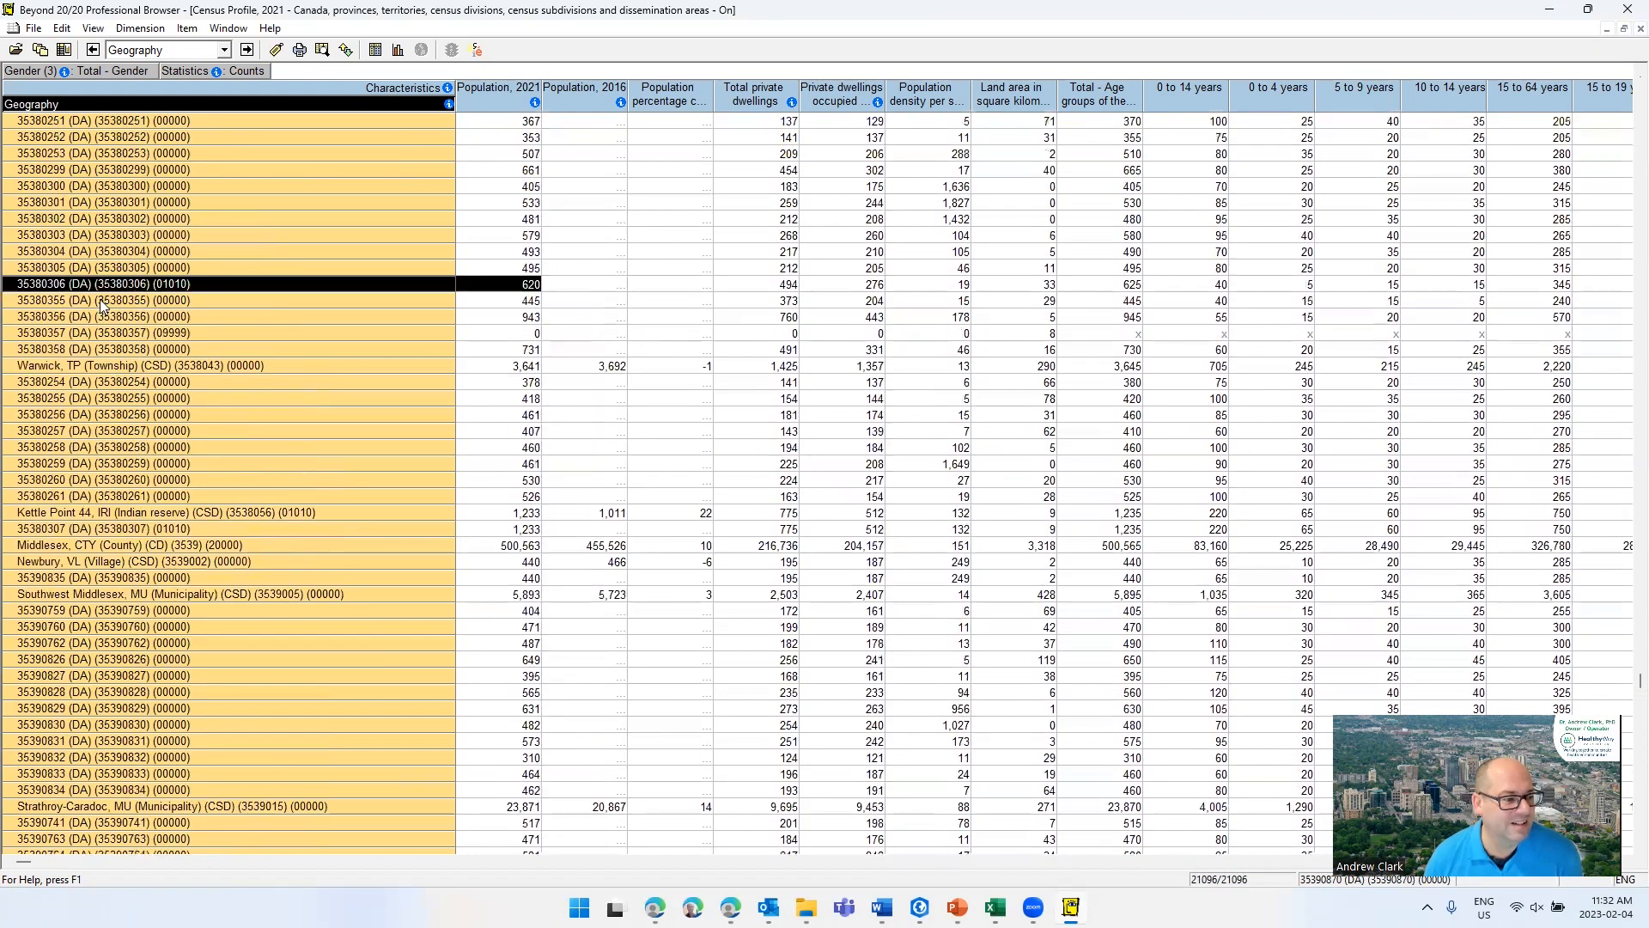
# - Find the next London match in the English Desc field and select dissemination area 35390010 directly below the city's row
pyautogui.click(322, 49)
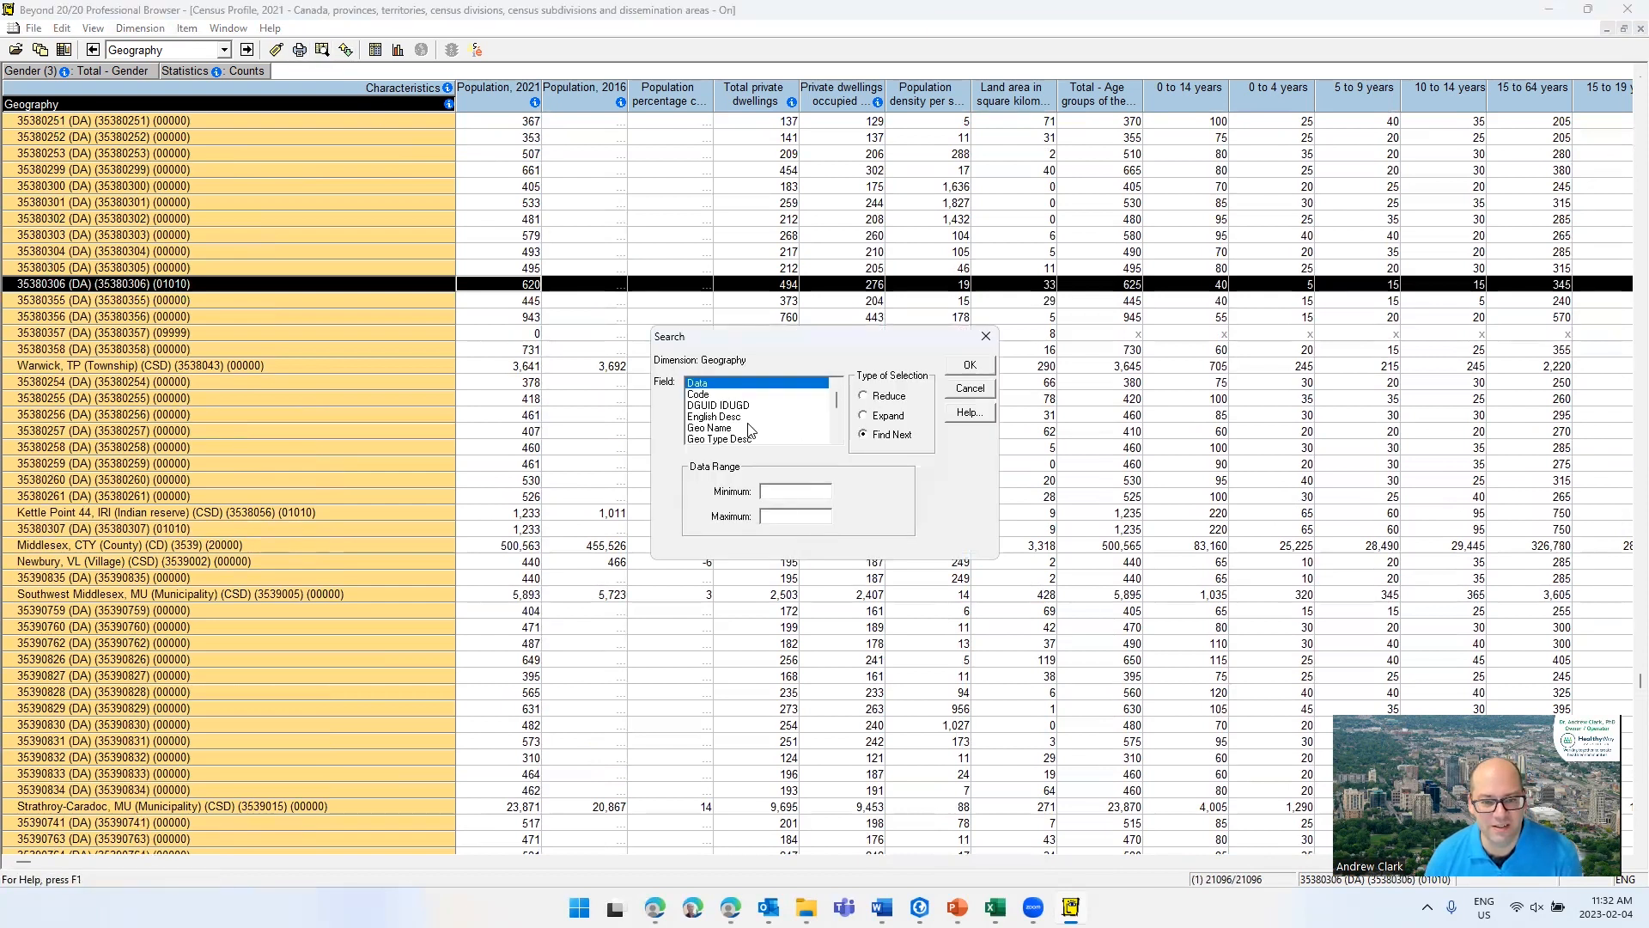
pyautogui.click(727, 421)
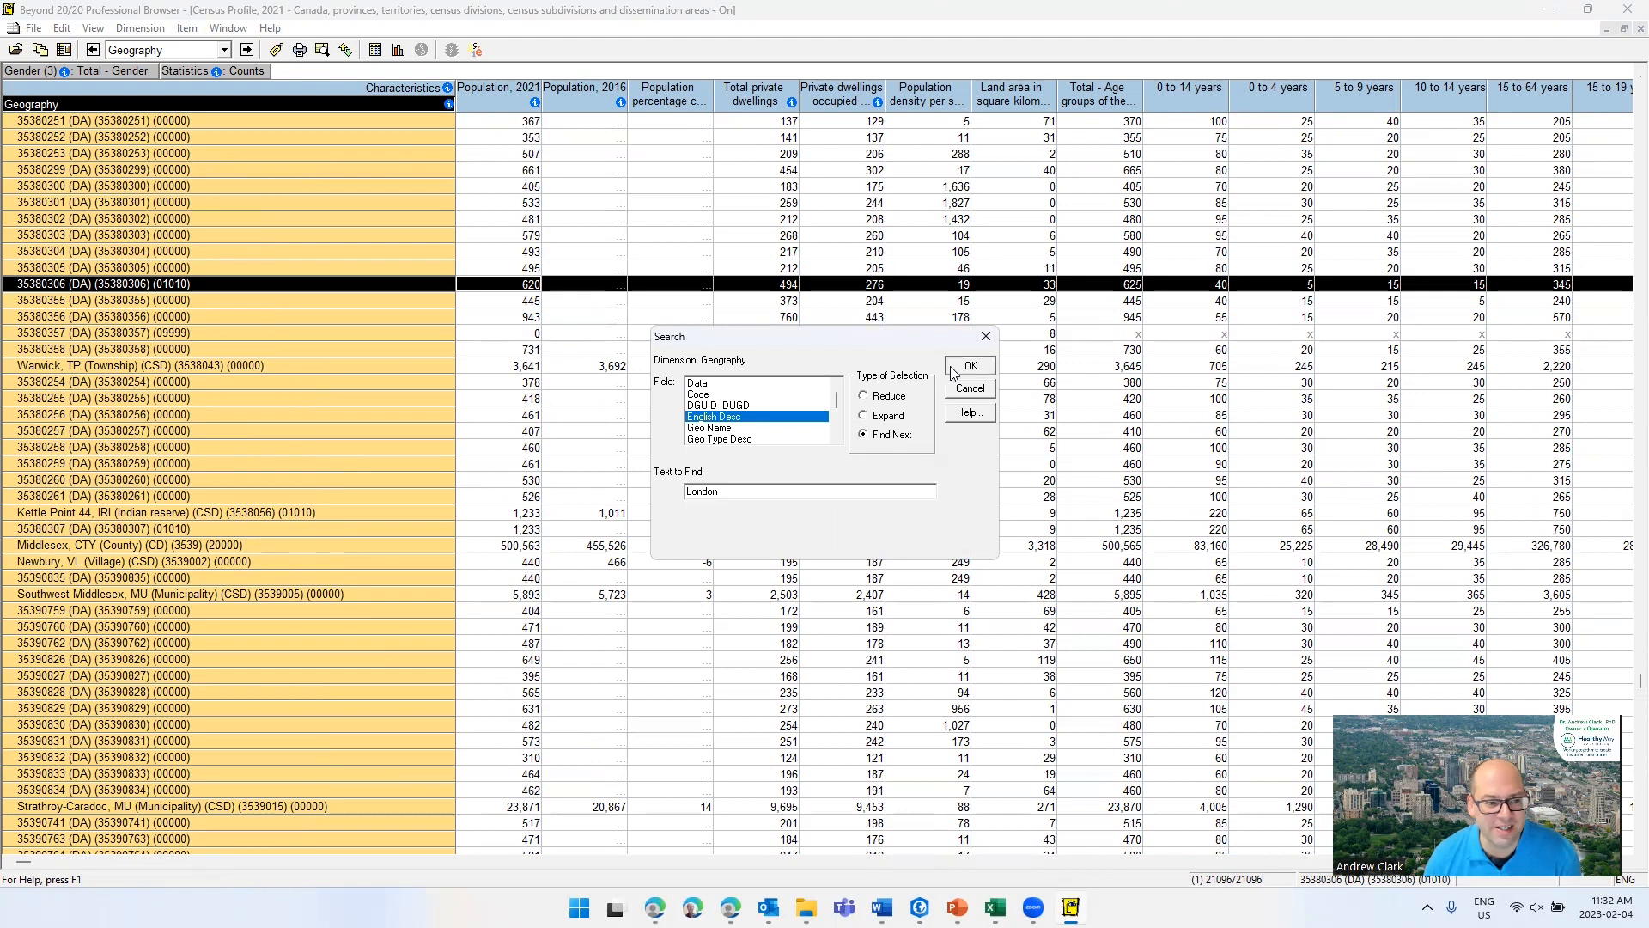
pyautogui.click(970, 365)
pyautogui.scroll(-1, 324, 467)
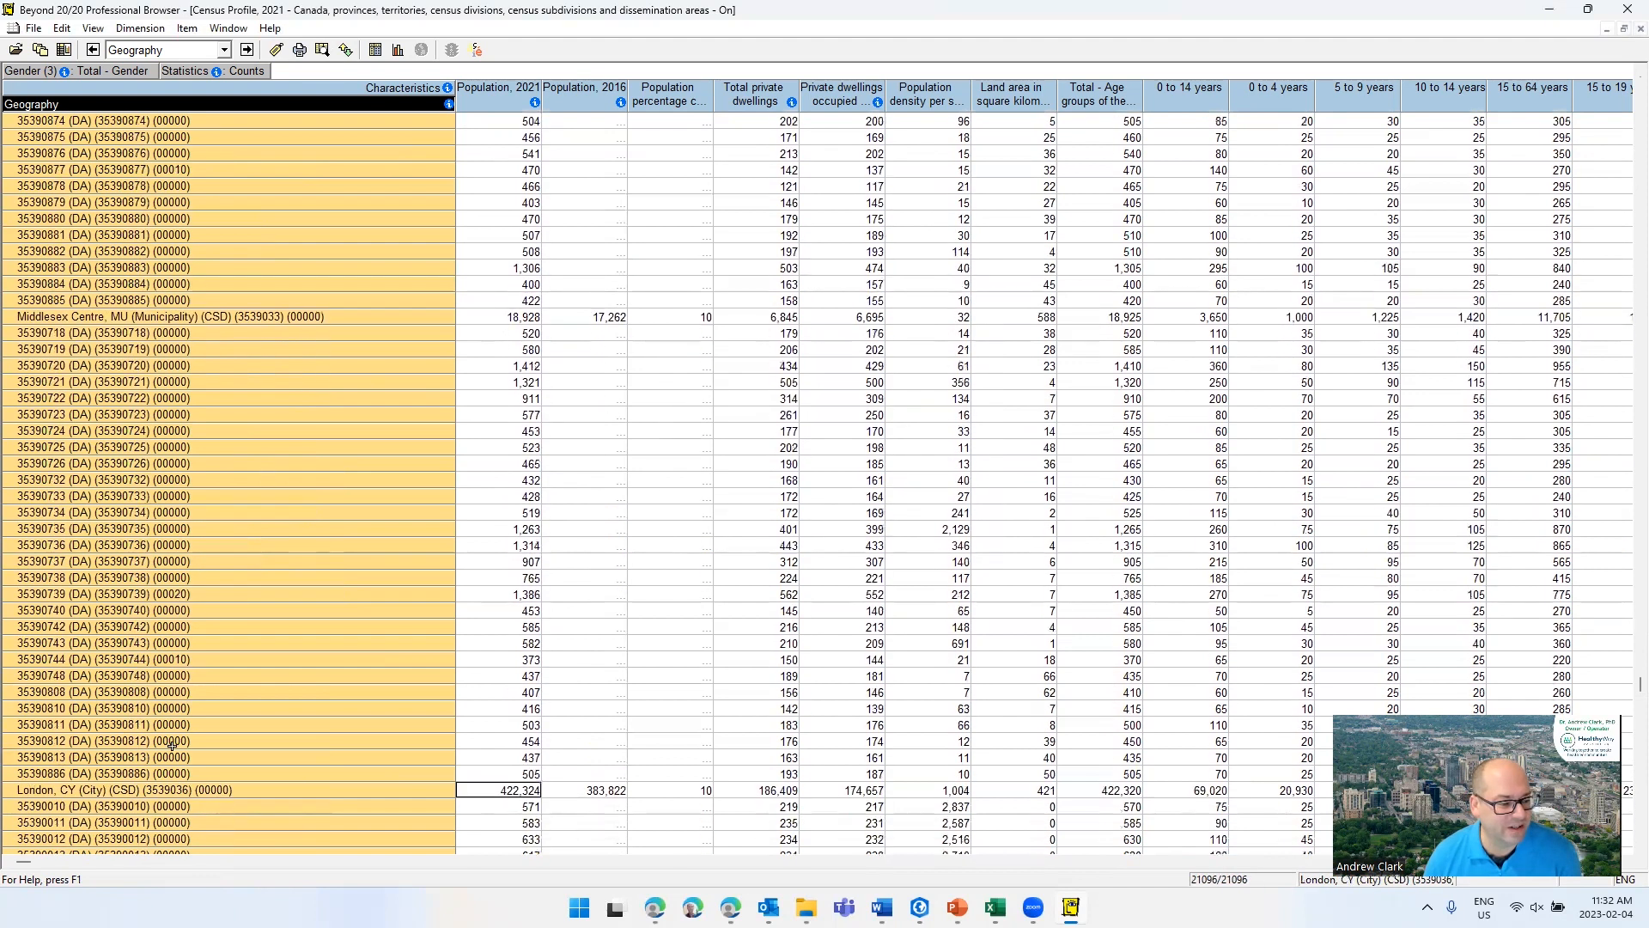
pyautogui.click(157, 800)
pyautogui.scroll(-4, 129, 747)
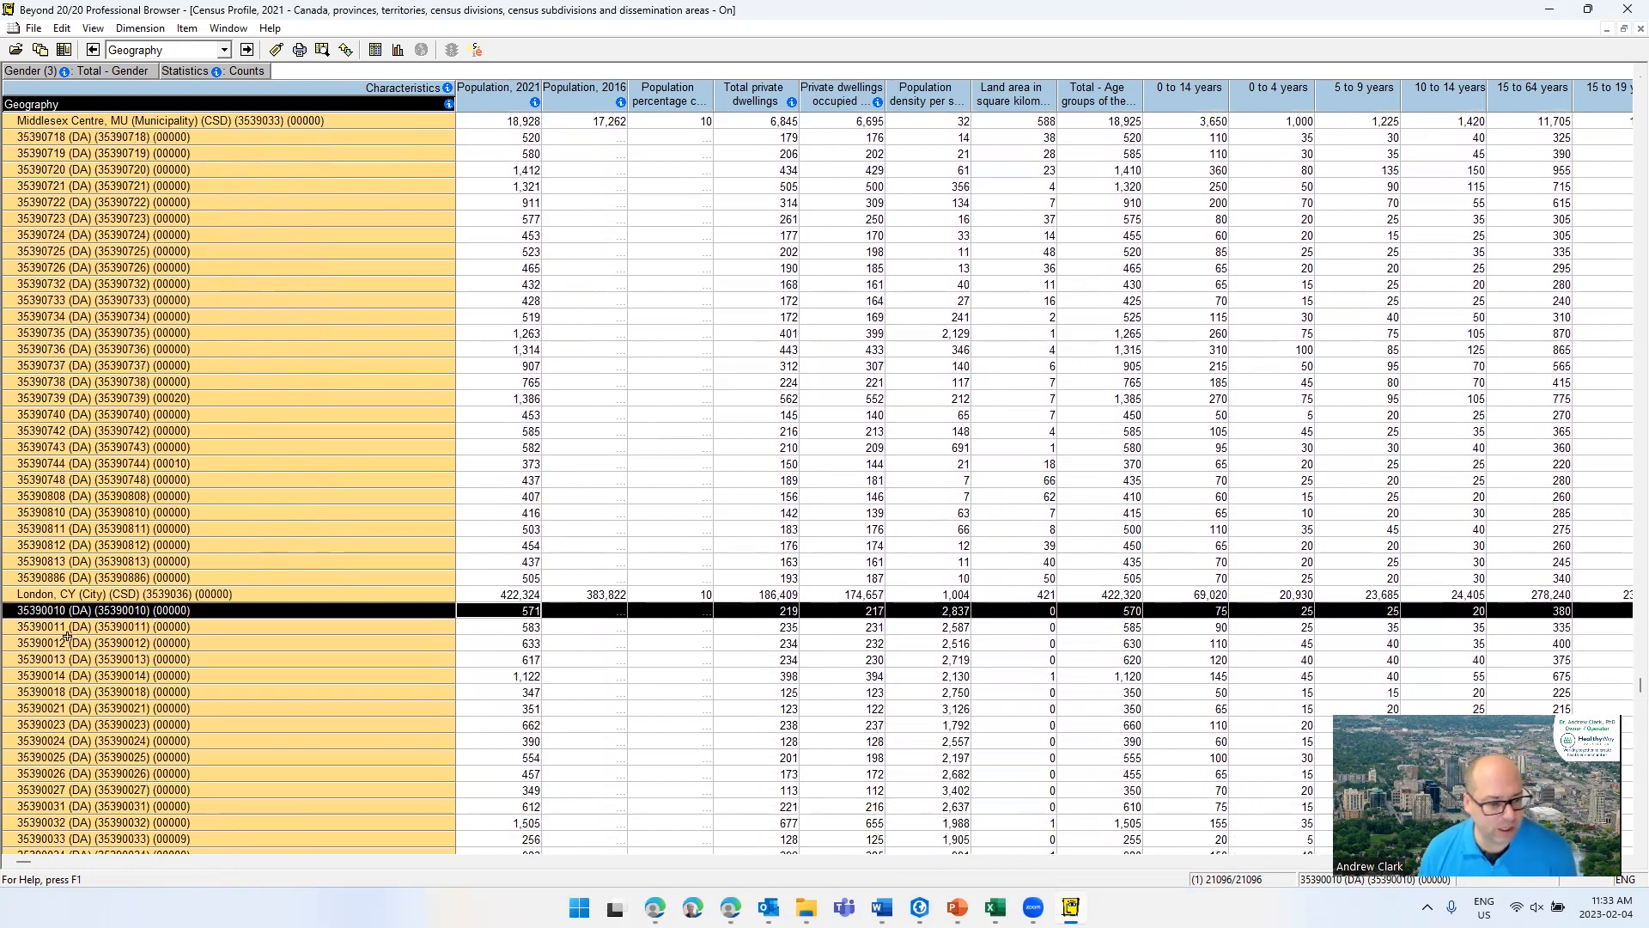
# - Look through the geography list below the City of London row for the last of the city's dissemination areas
pyautogui.scroll(-5, 50, 609)
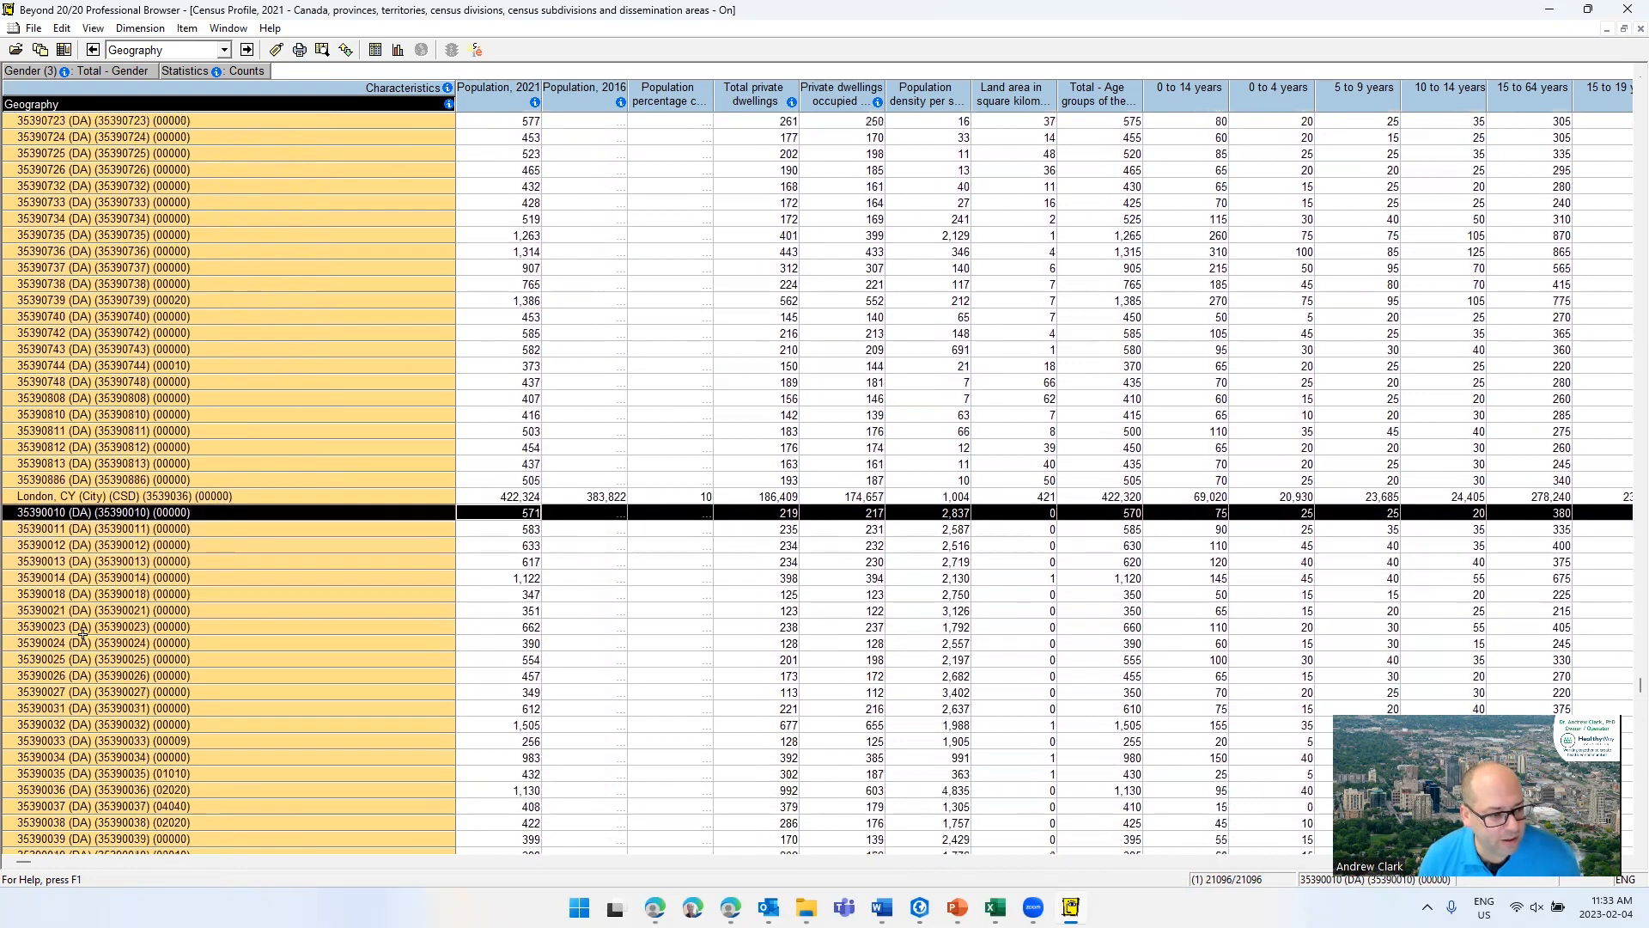
pyautogui.scroll(-3, 103, 631)
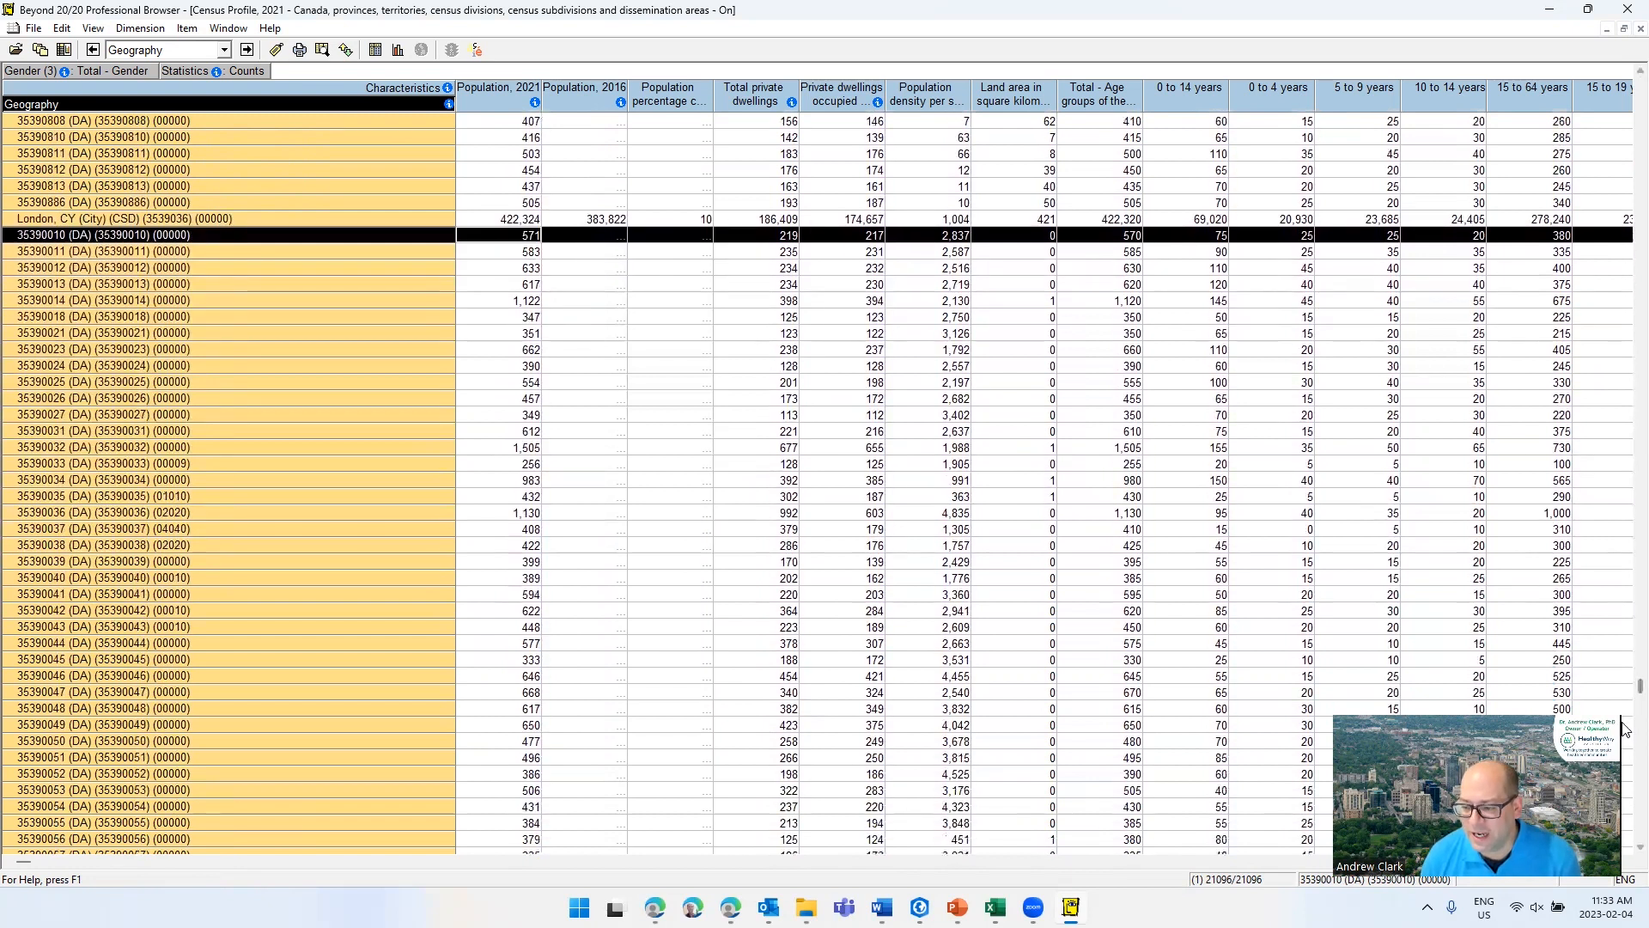
pyautogui.scroll(-20, 1624, 724)
pyautogui.scroll(-15, 1623, 728)
pyautogui.scroll(-15, 1623, 729)
pyautogui.scroll(15, 1623, 613)
pyautogui.scroll(5, 371, 393)
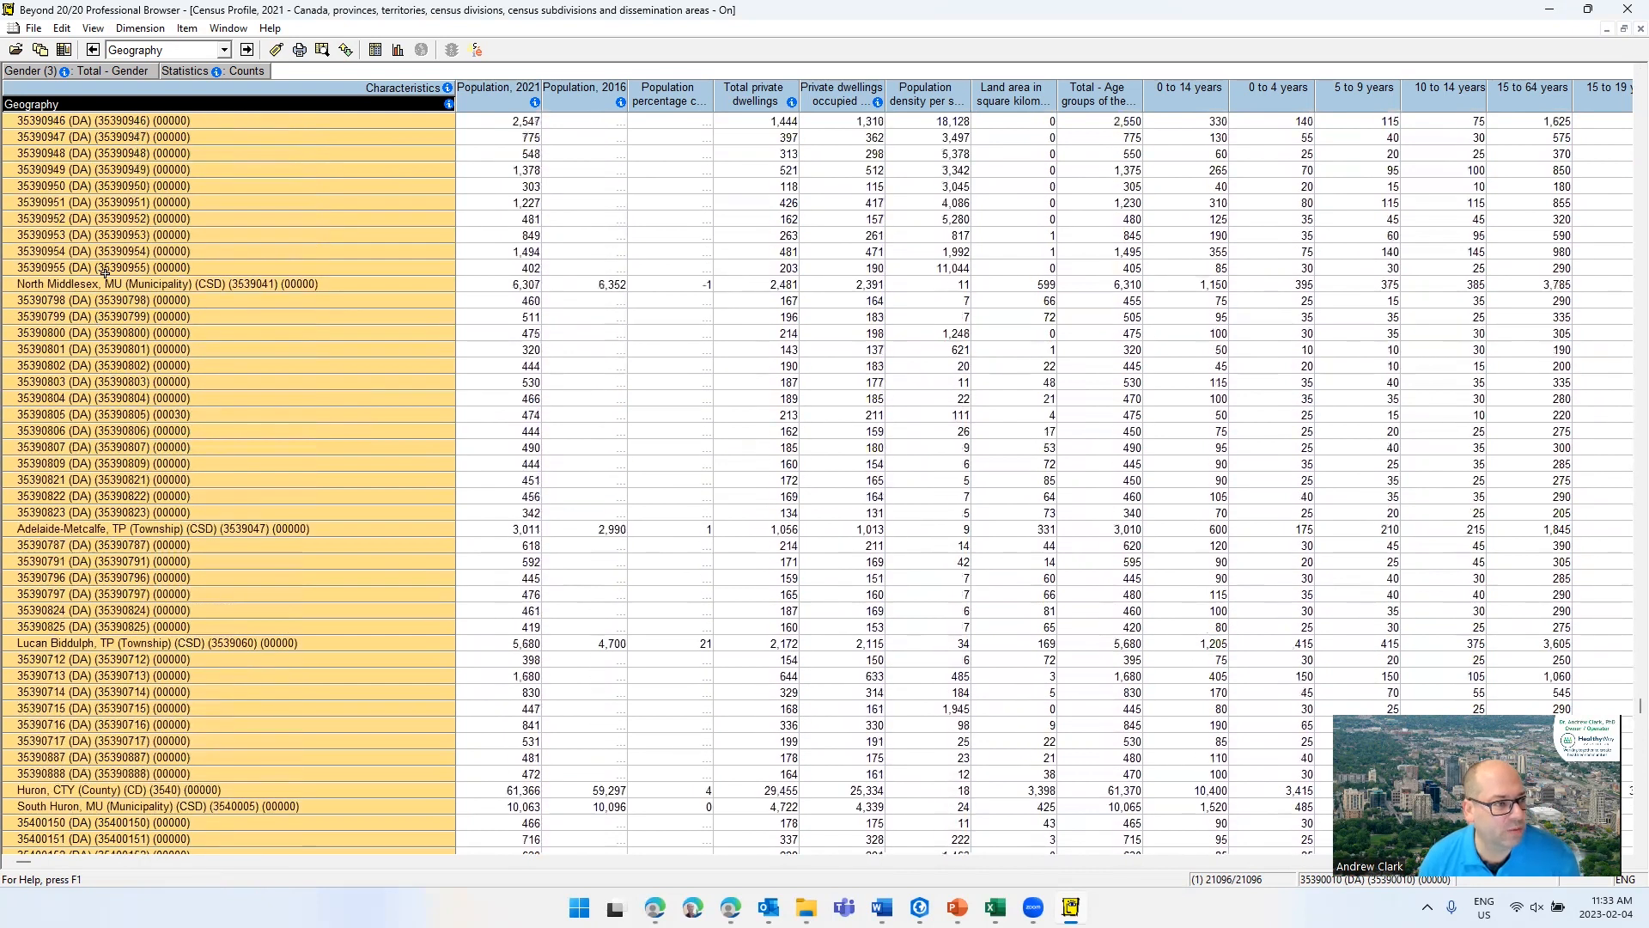
pyautogui.scroll(15, 1623, 563)
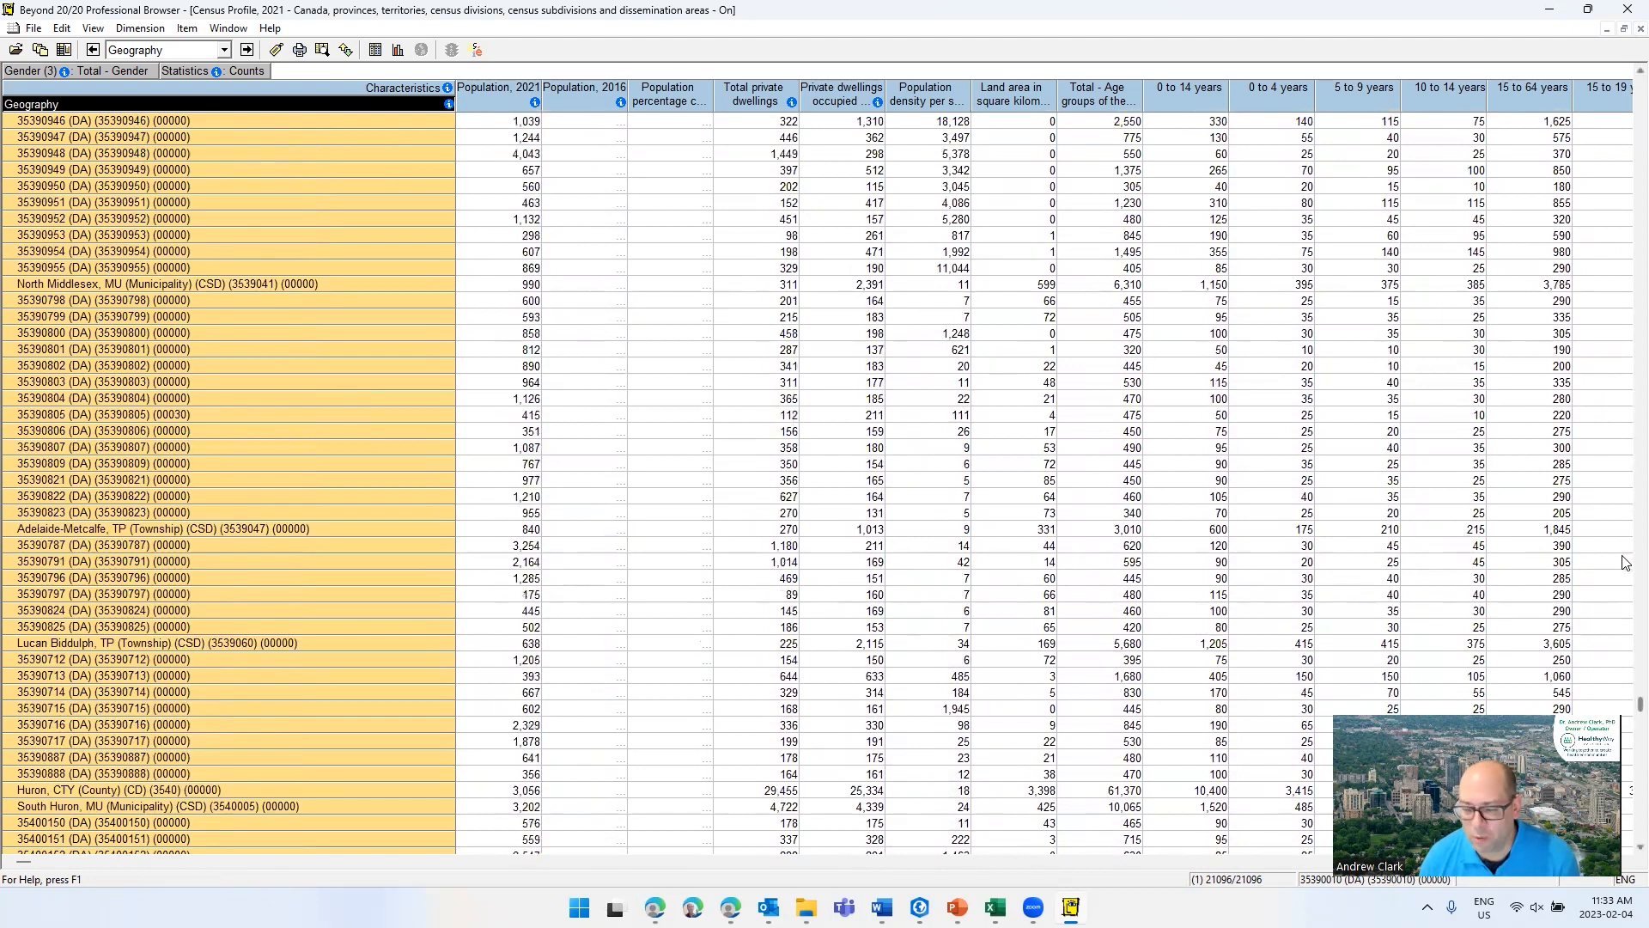
pyautogui.scroll(15, 1623, 562)
pyautogui.click(1635, 556)
pyautogui.click(1635, 569)
pyautogui.click(1635, 718)
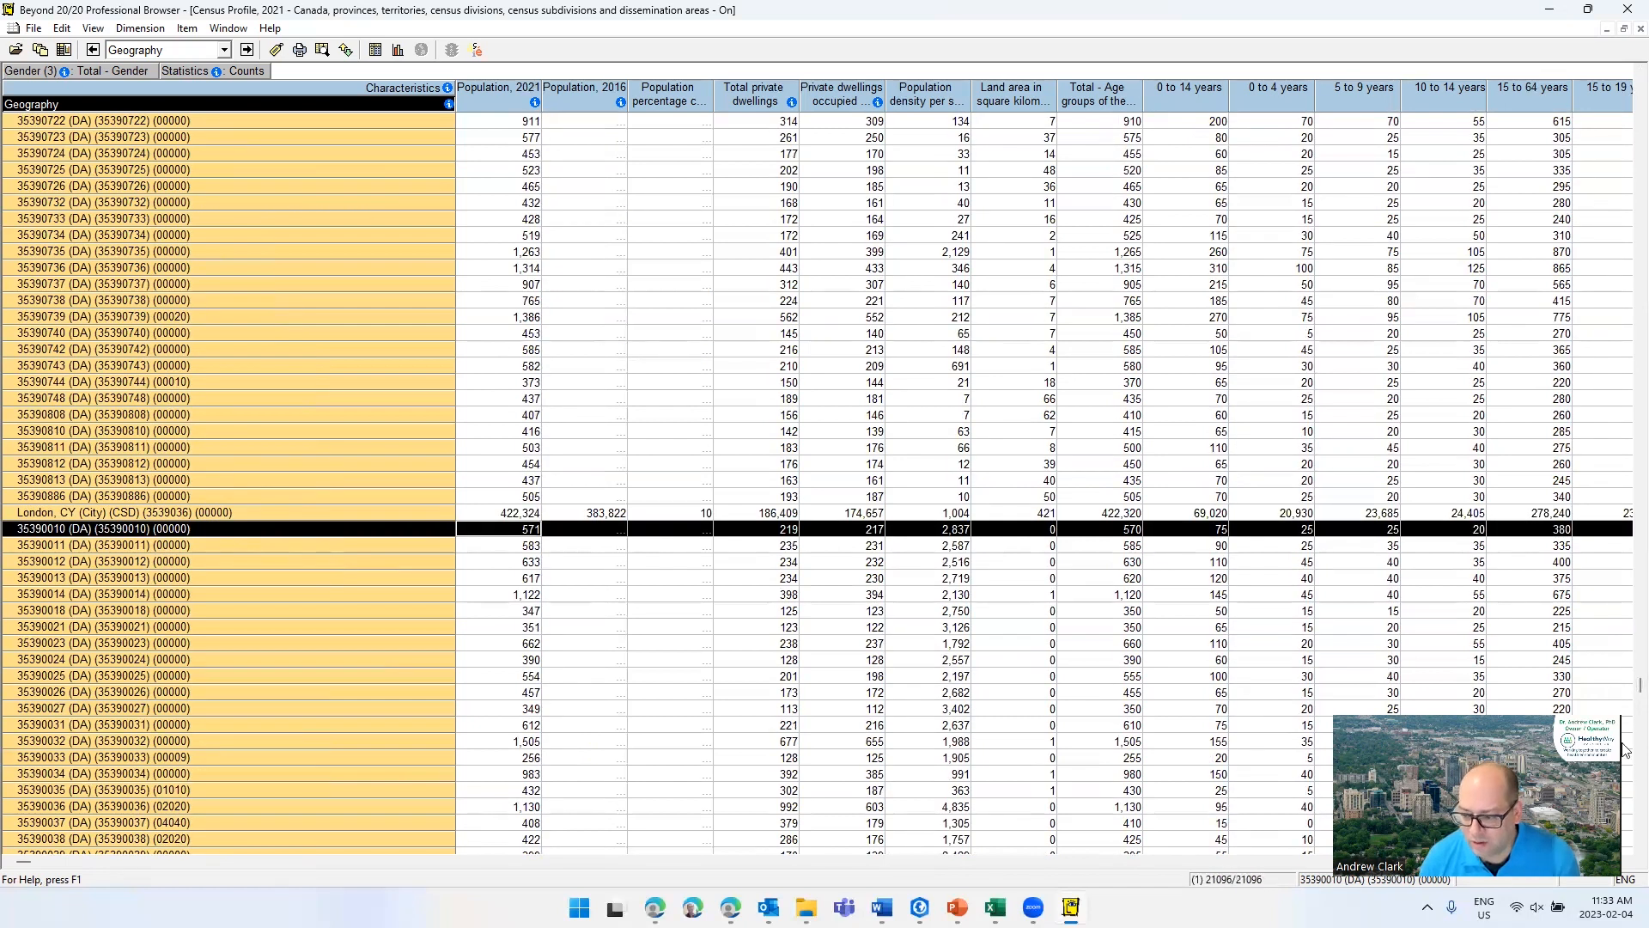
# - Show only the dissemination areas from 35390010 through 35390955, the last one above North Middlesex
pyautogui.scroll(-20, 1608, 694)
pyautogui.scroll(-15, 1624, 745)
pyautogui.scroll(-15, 1624, 752)
pyautogui.scroll(-20, 1624, 755)
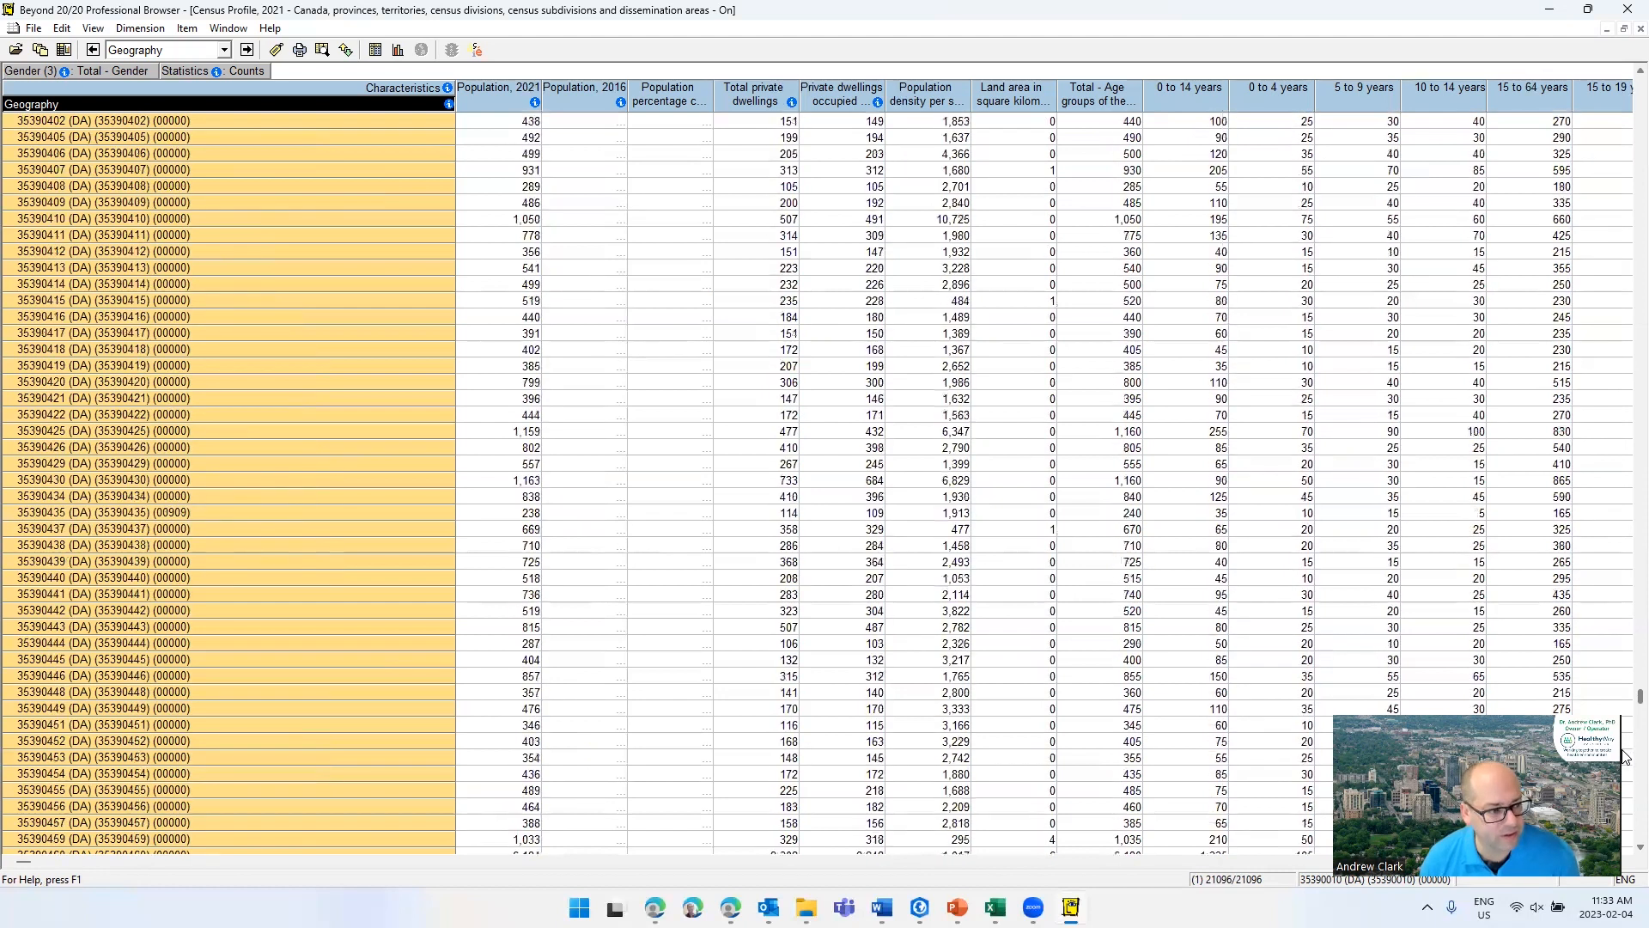
pyautogui.scroll(-20, 1624, 787)
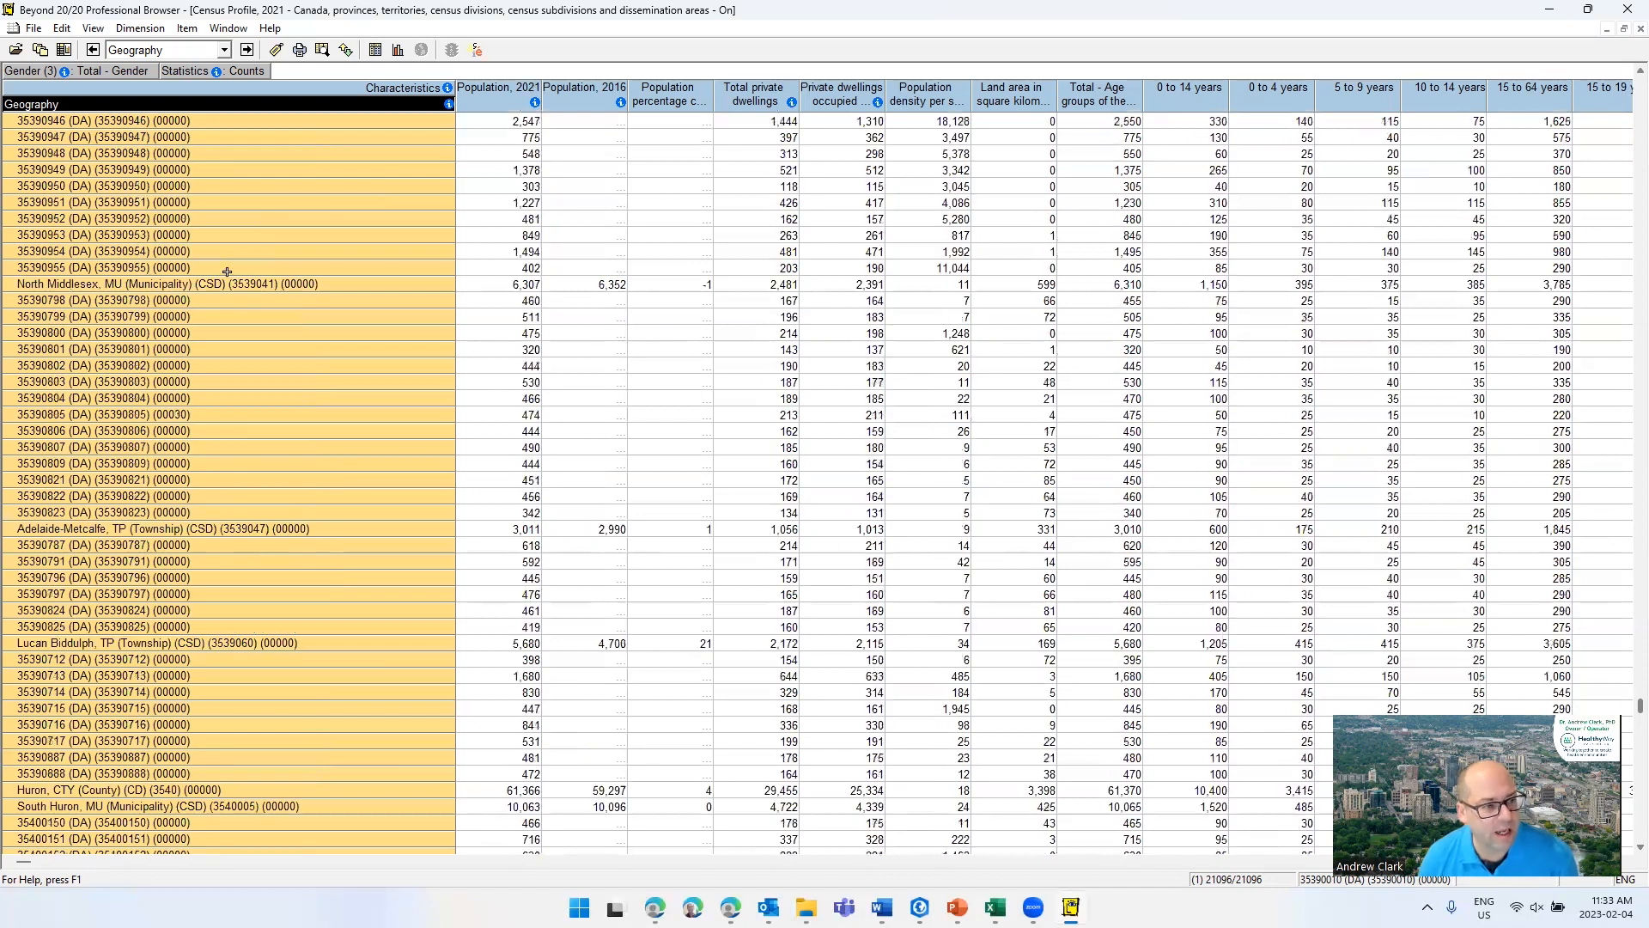
pyautogui.keyDown('shift'); pyautogui.click(175, 268); pyautogui.keyUp('shift')
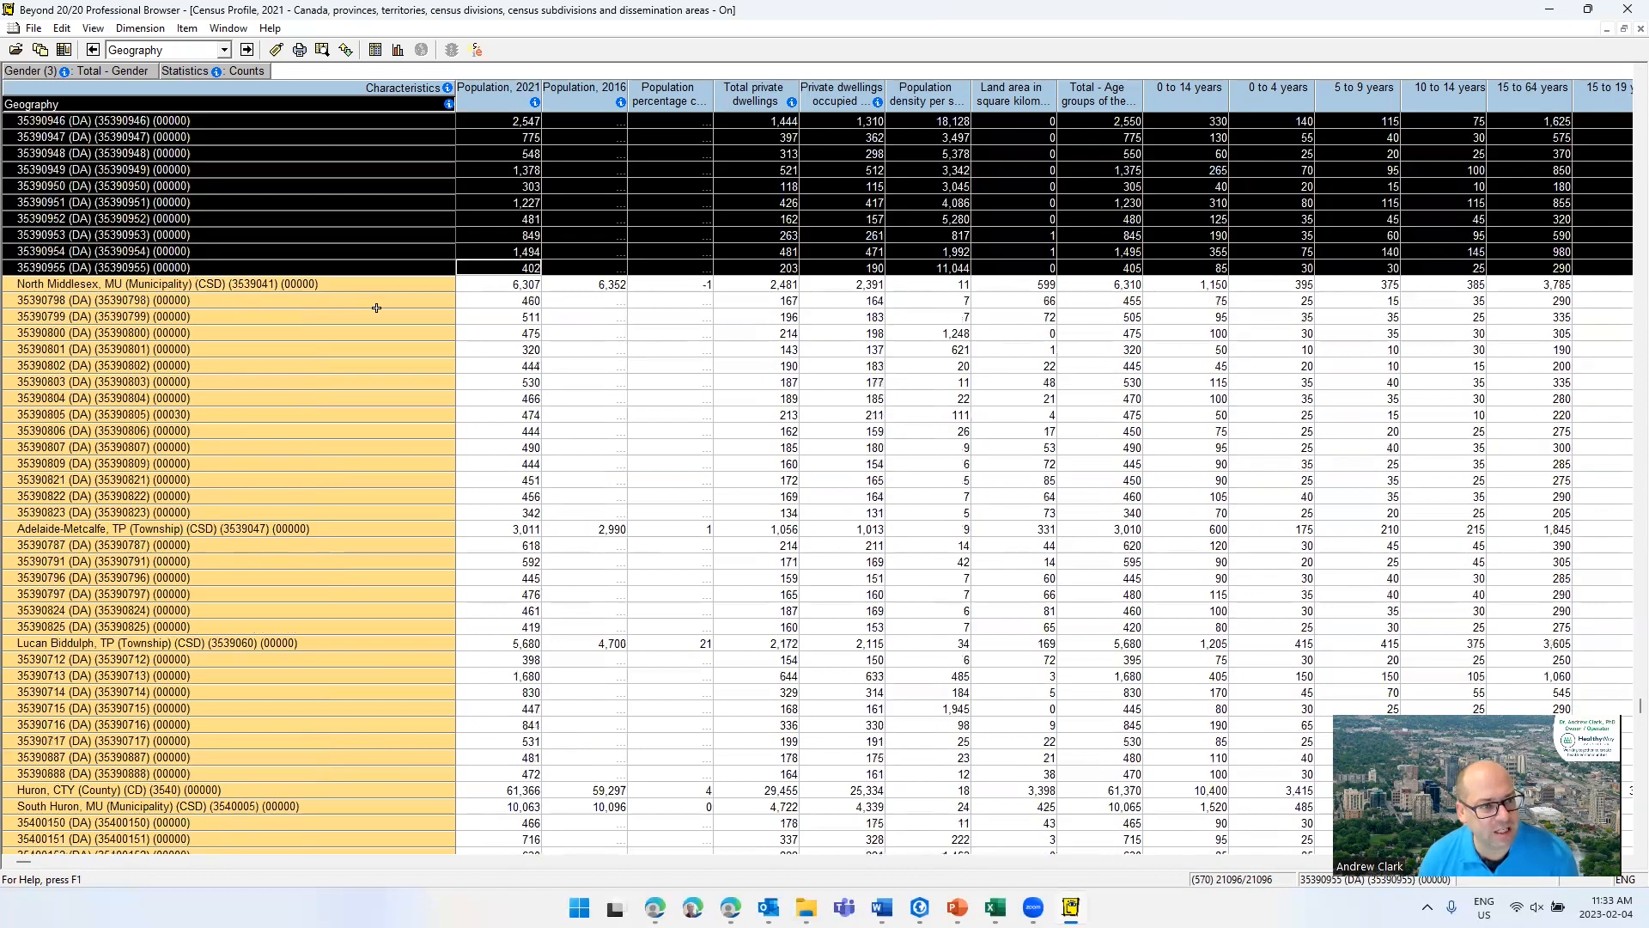
pyautogui.scroll(4, 163, 216)
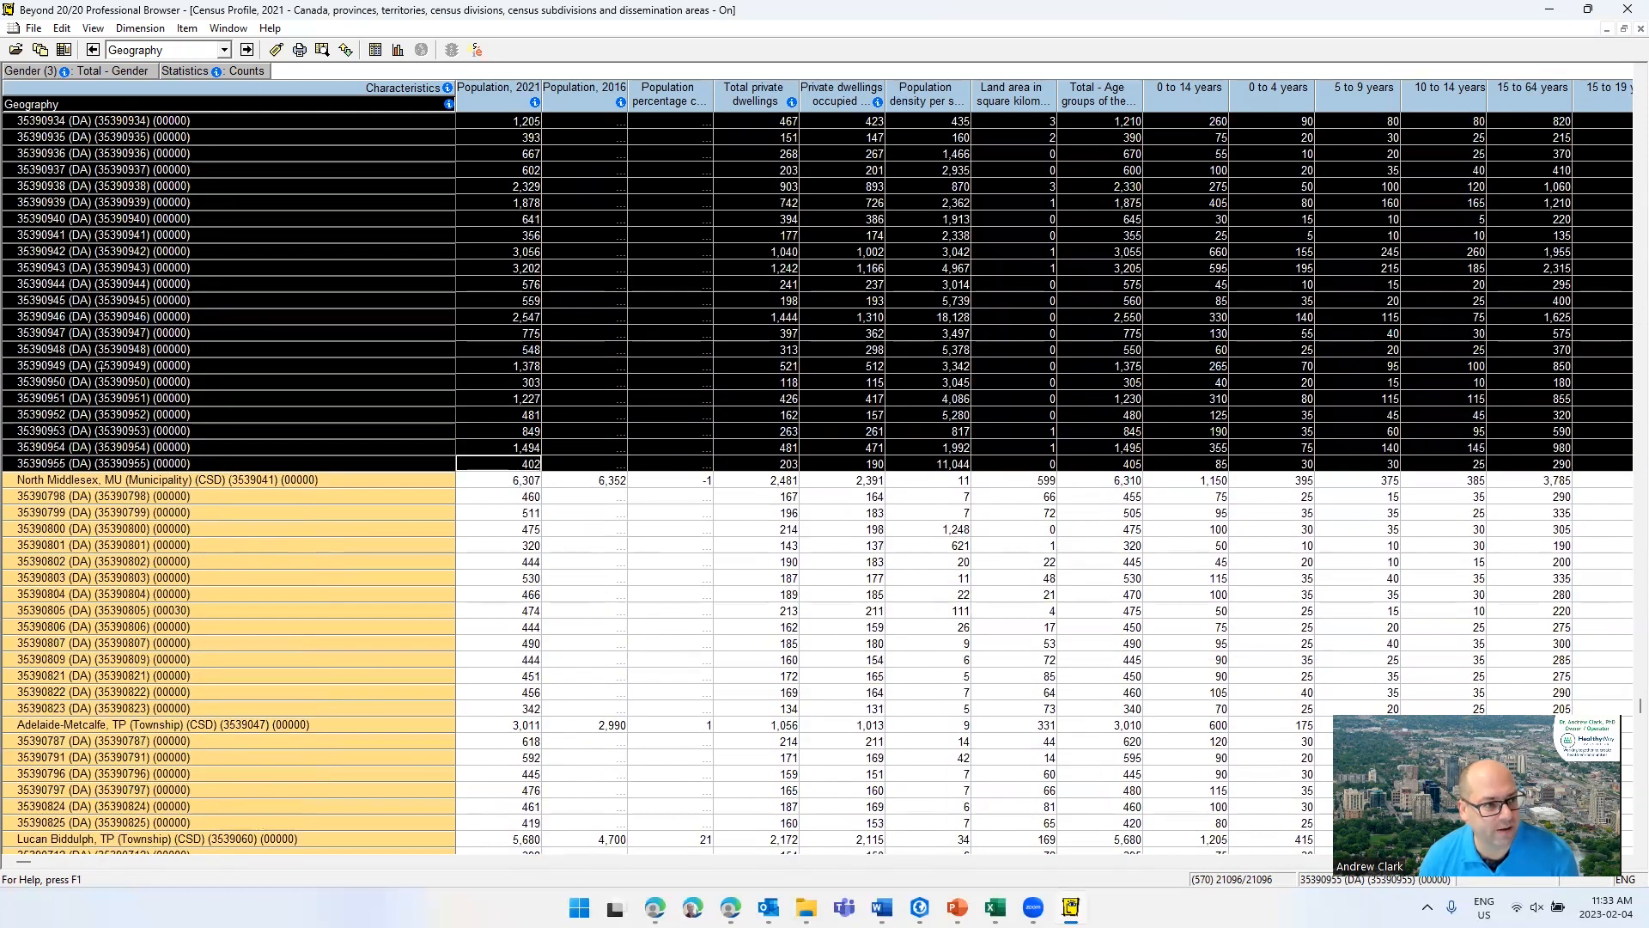
pyautogui.scroll(1, 198, 321)
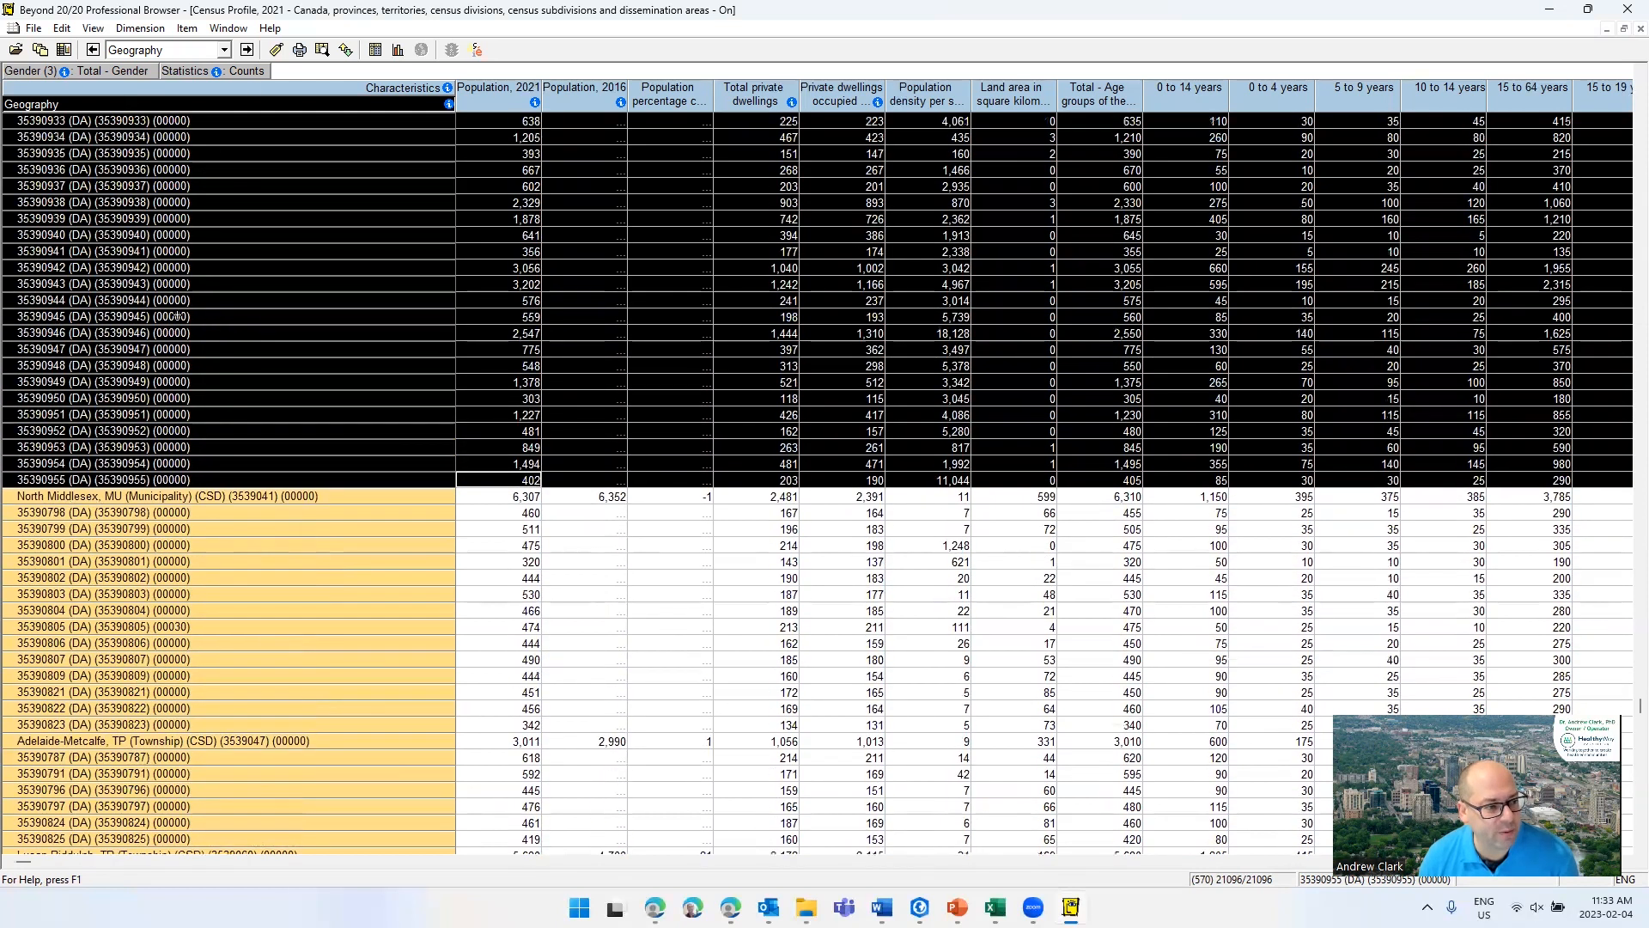
pyautogui.rightClick(212, 283)
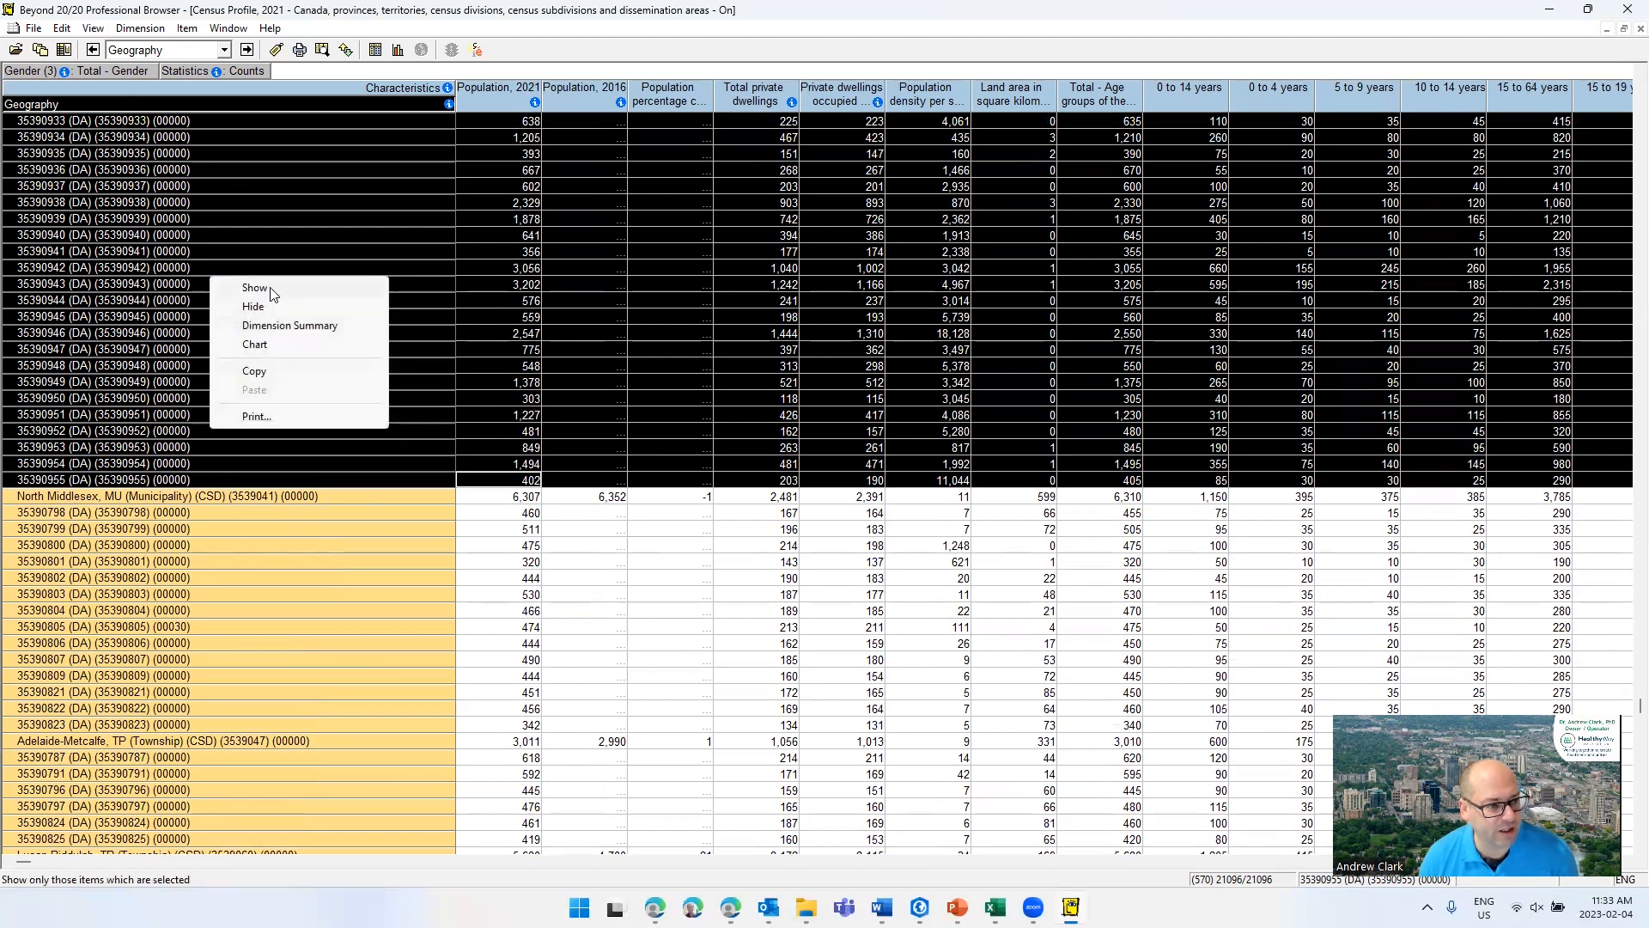
pyautogui.click(272, 291)
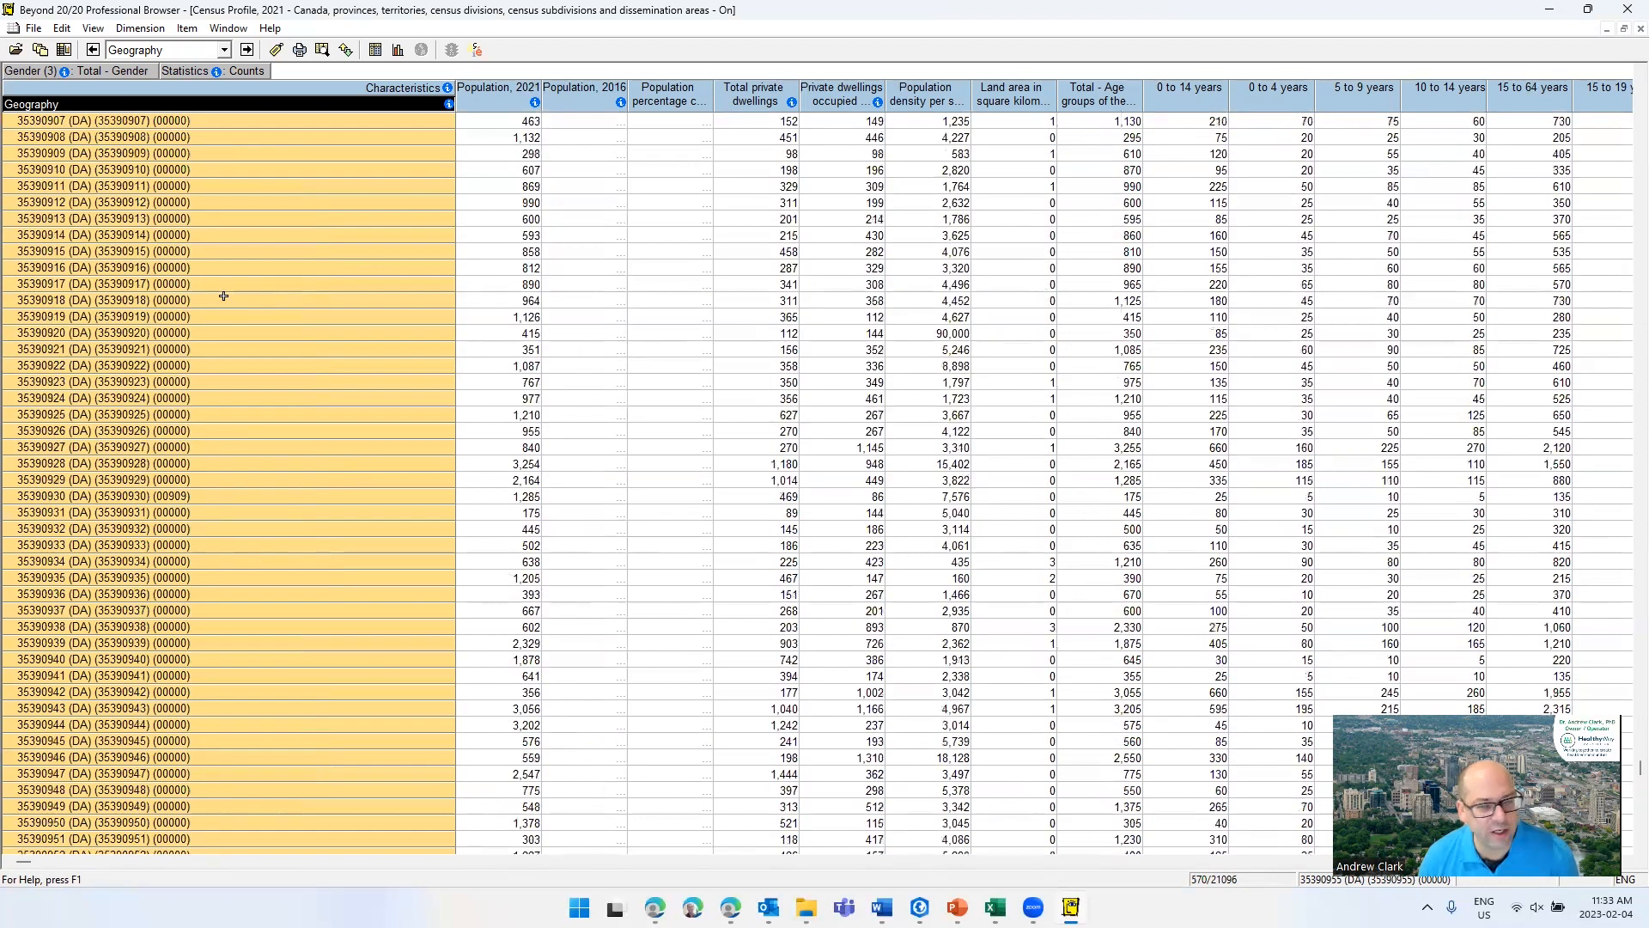
# - Hide the characteristics columns from Population, 2016 through Median age of the population, keeping Population, 2021
pyautogui.scroll(2, 223, 296)
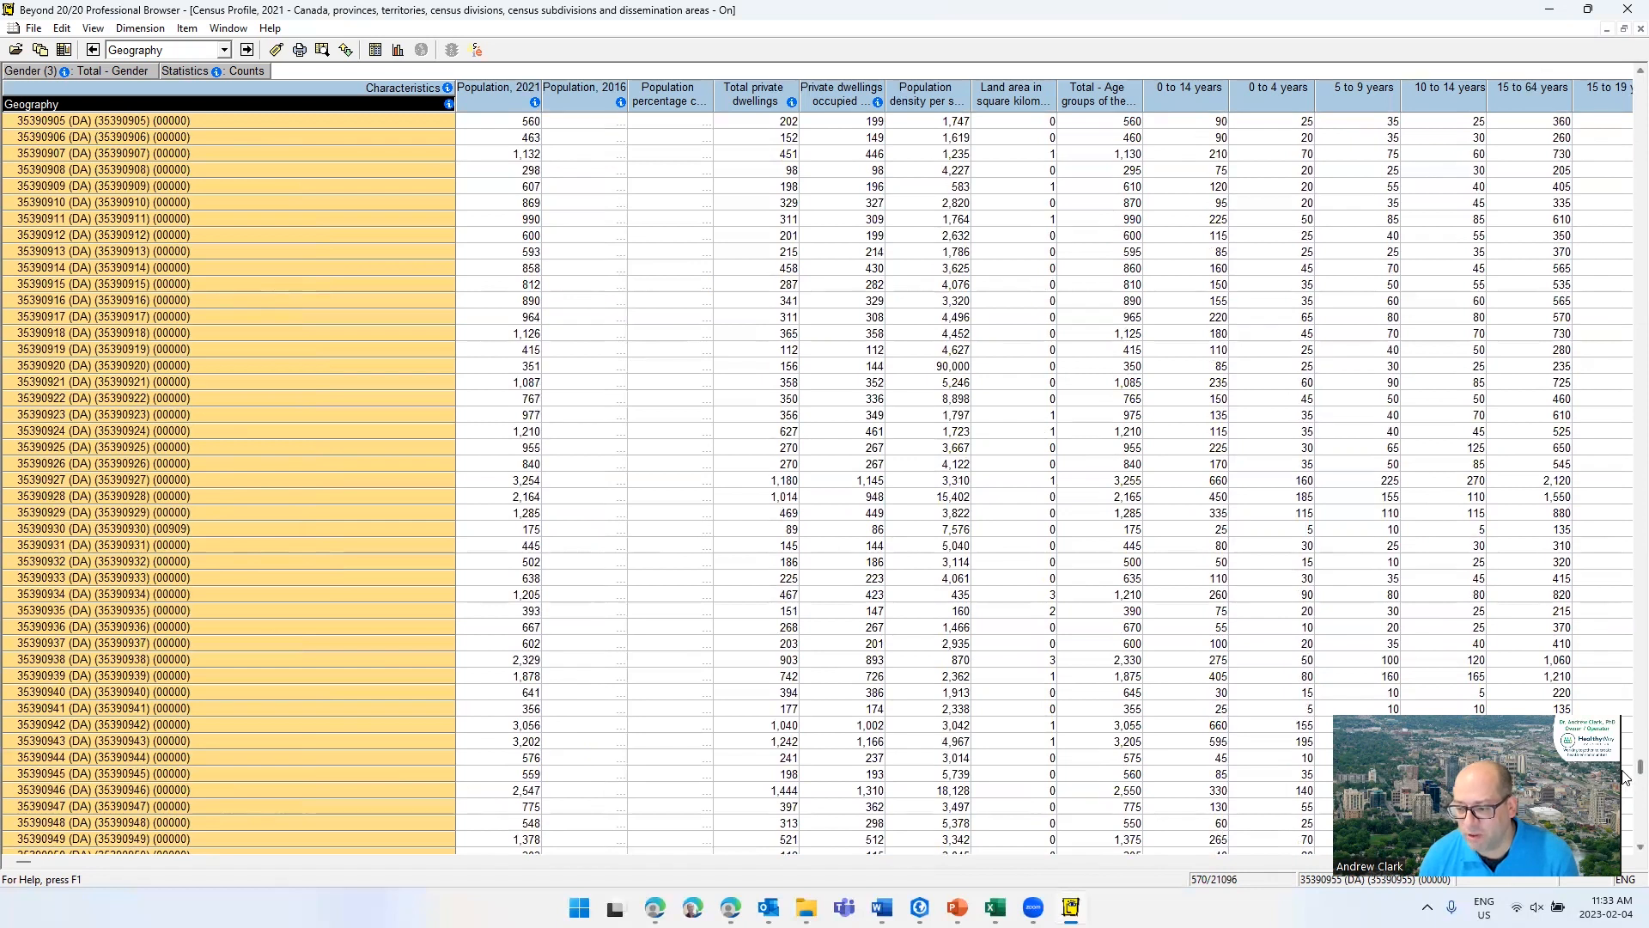
pyautogui.moveTo(1640, 768); pyautogui.dragTo(1615, 35)
pyautogui.scroll(1, 354, 228)
pyautogui.scroll(2, 353, 228)
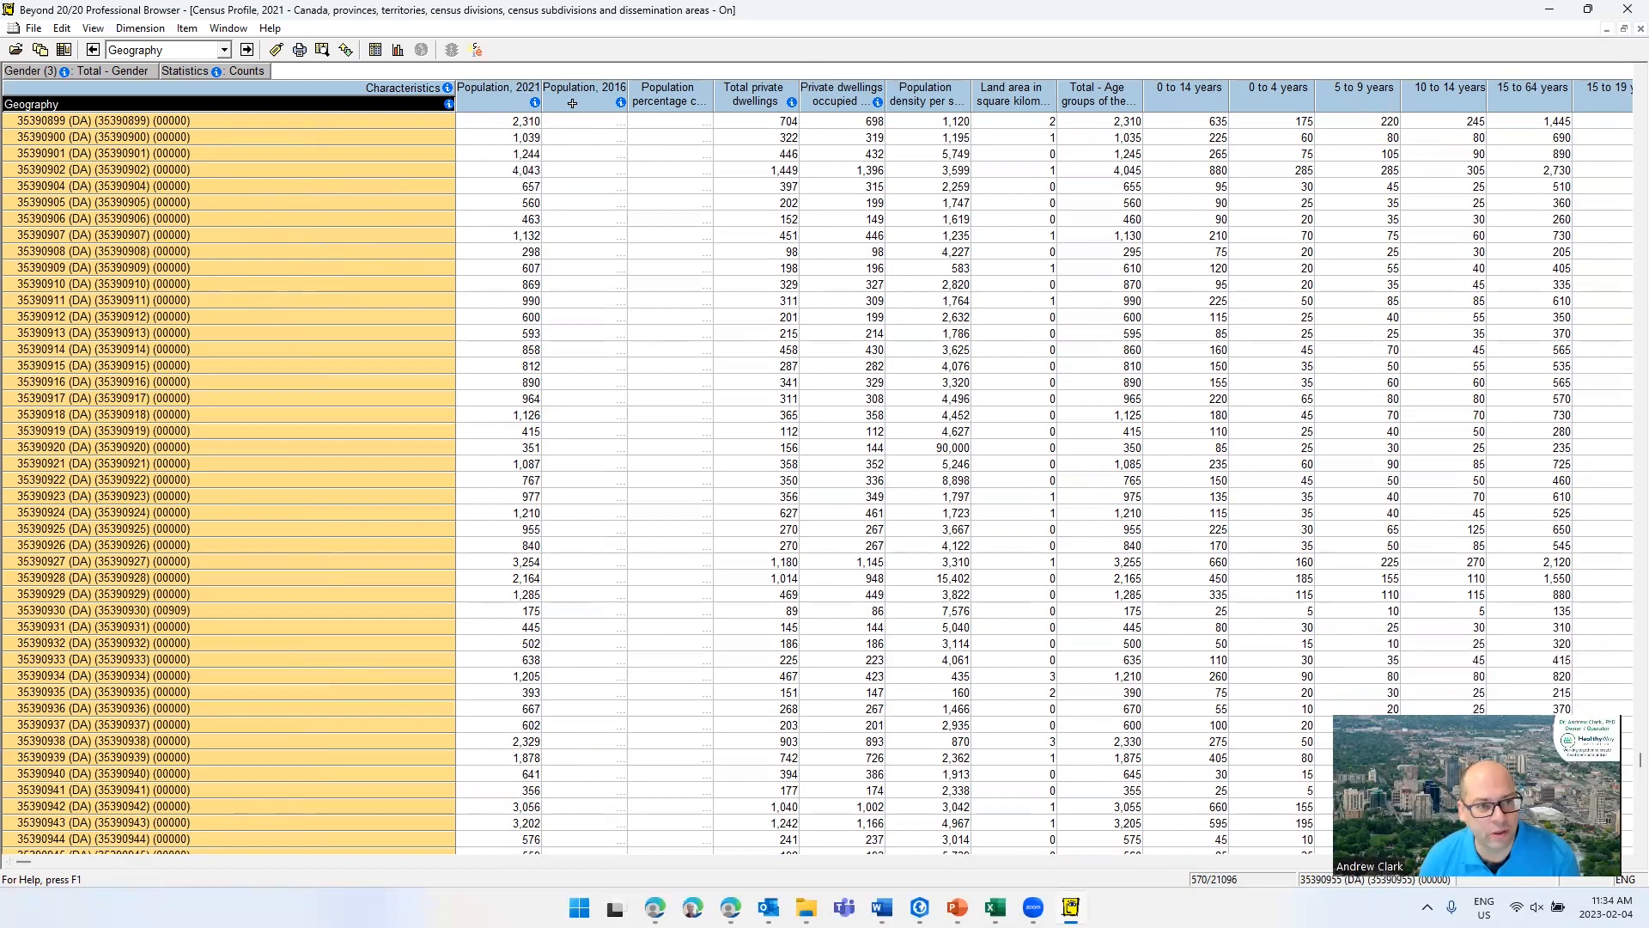
pyautogui.click(535, 103)
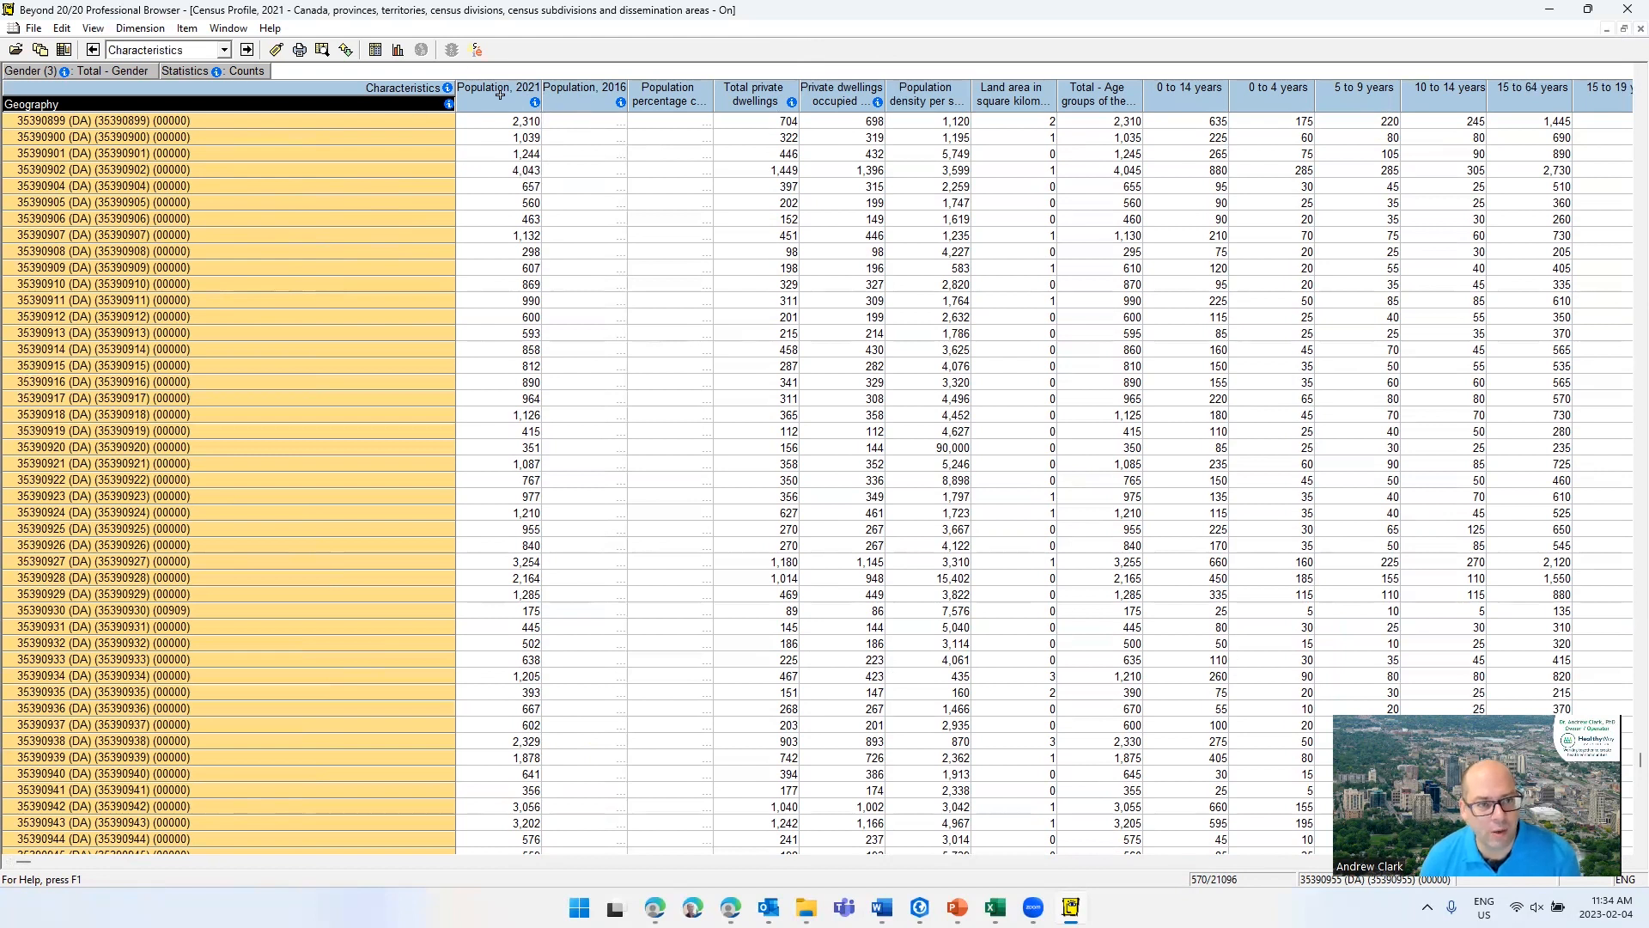
pyautogui.click(607, 97)
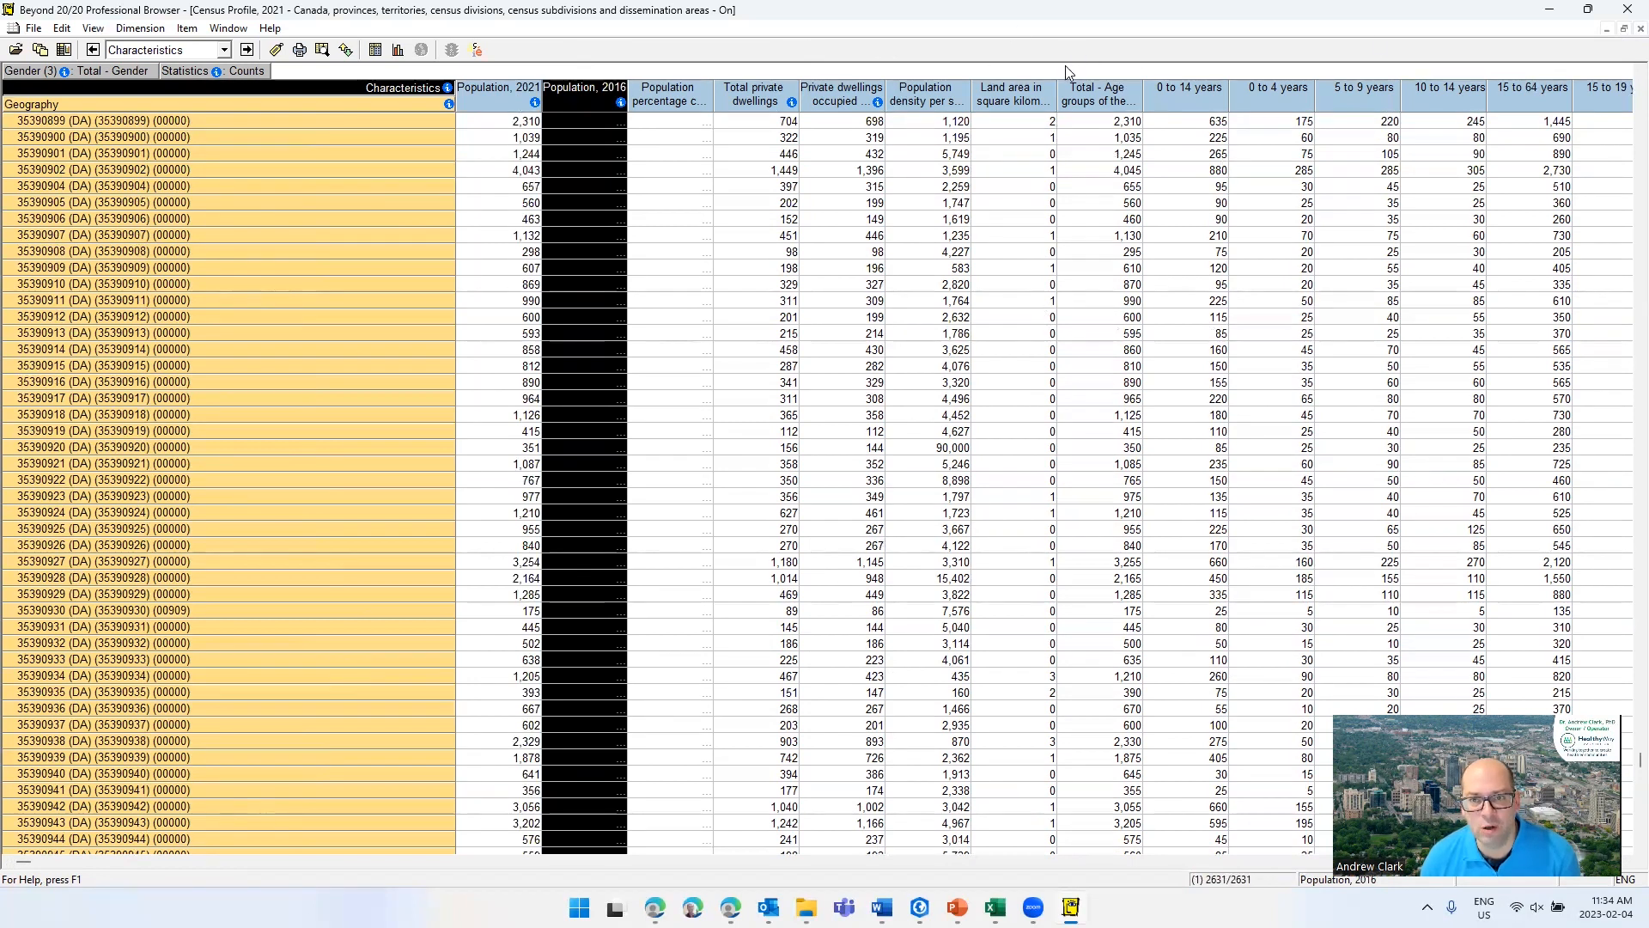
pyautogui.click(858, 862)
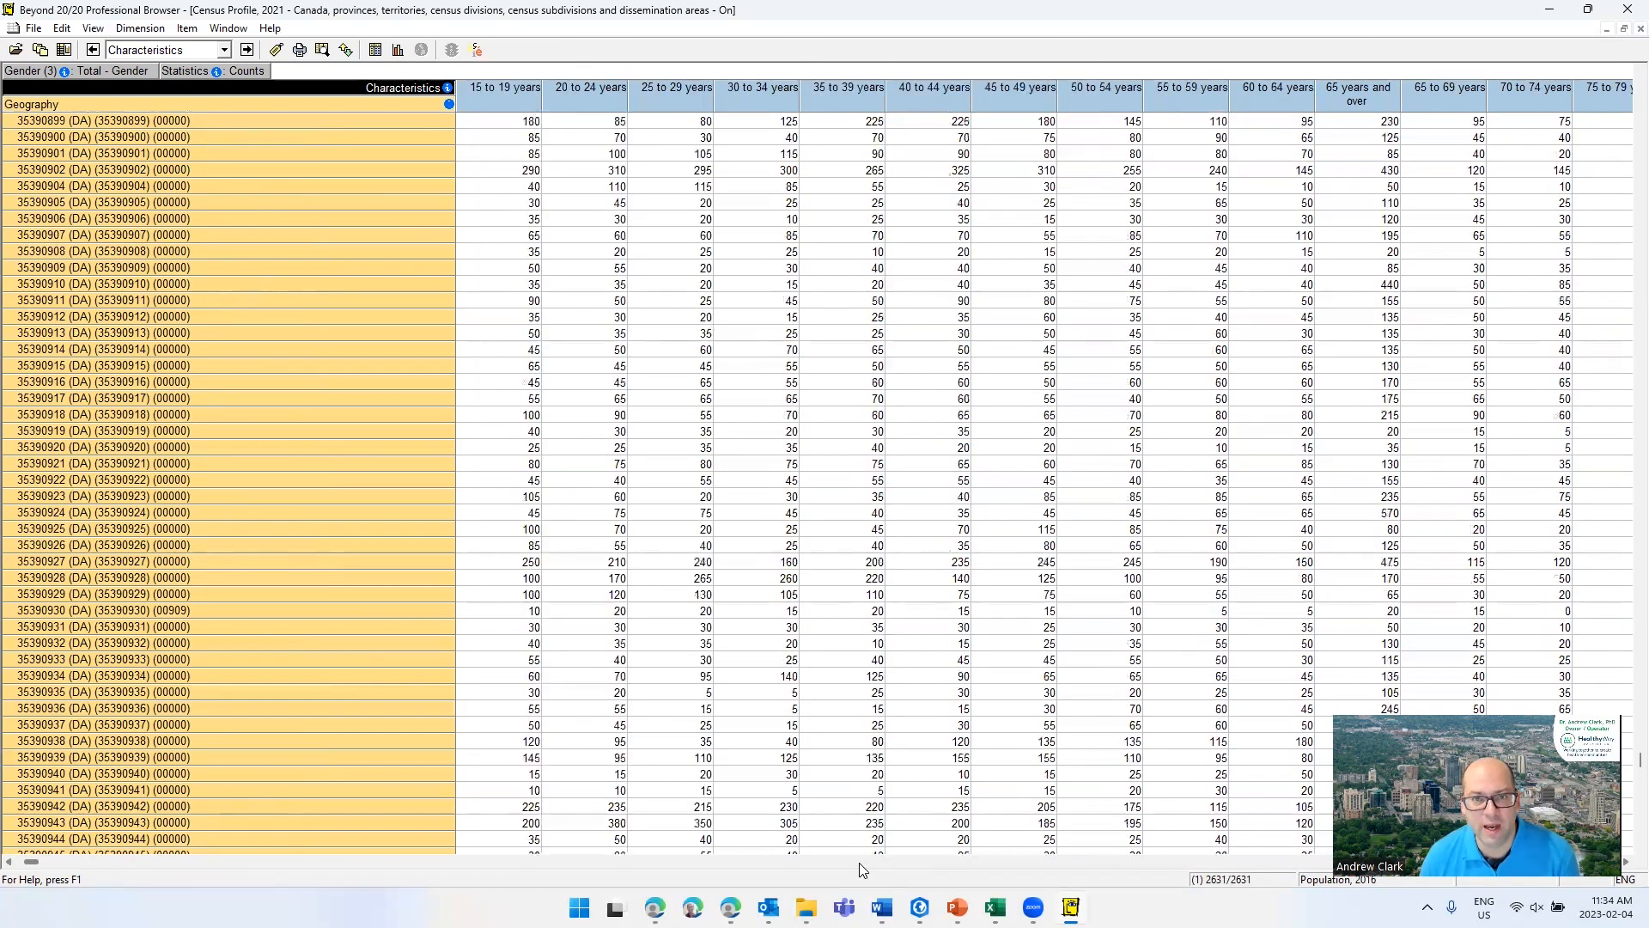
pyautogui.click(859, 862)
pyautogui.click(859, 862)
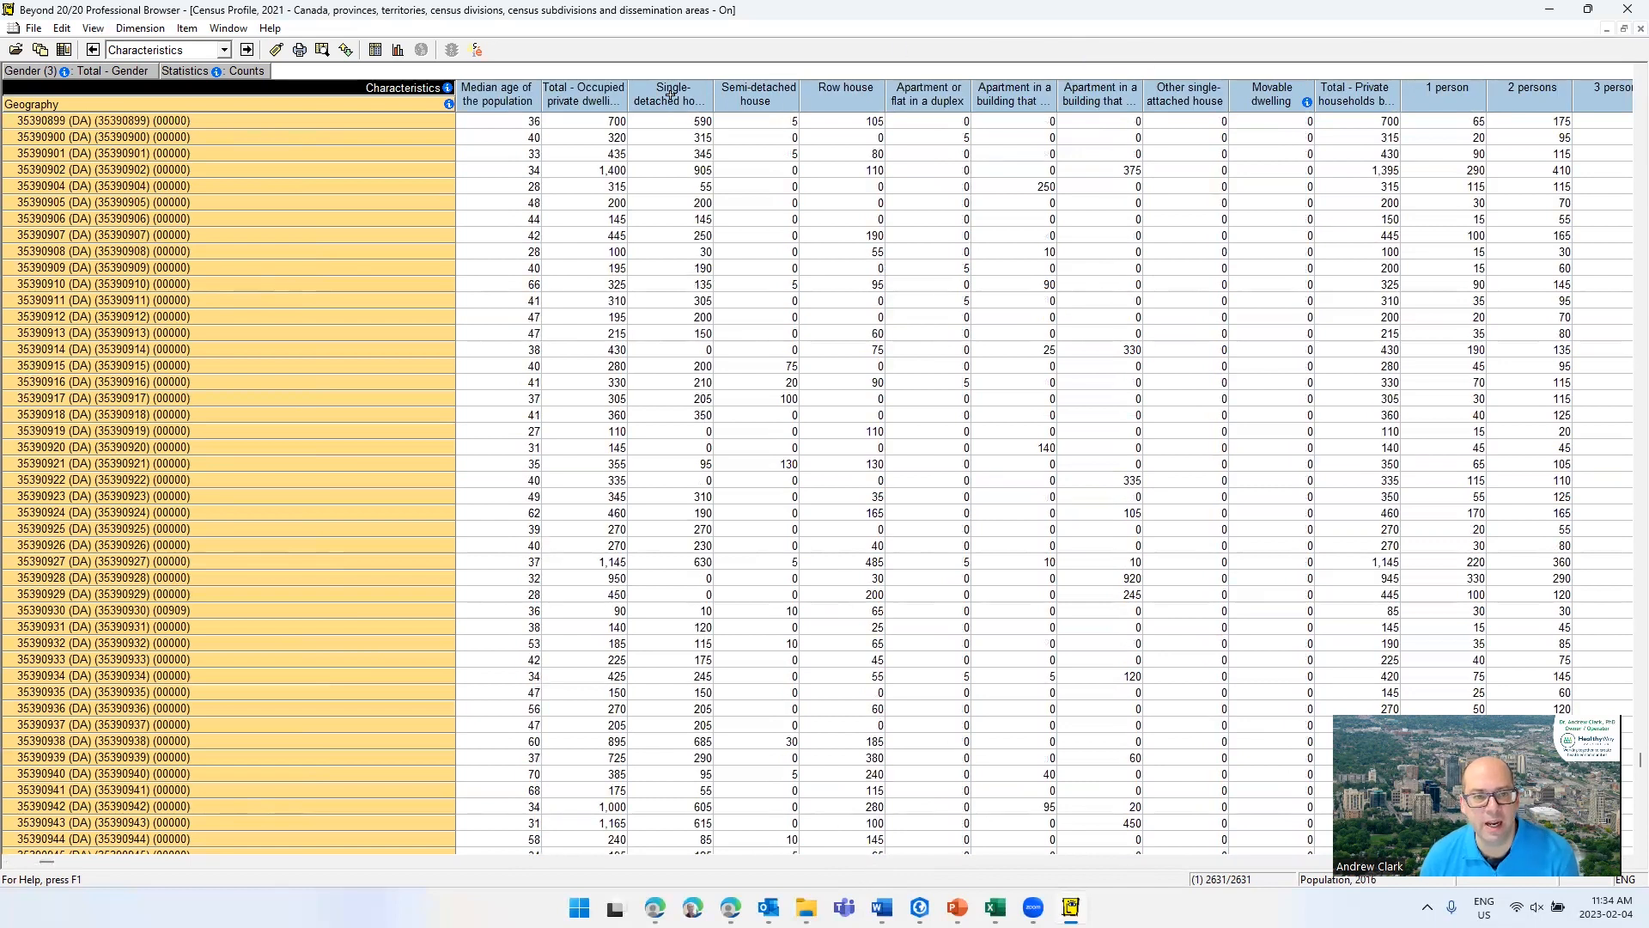
pyautogui.click(498, 100)
pyautogui.rightClick(499, 100)
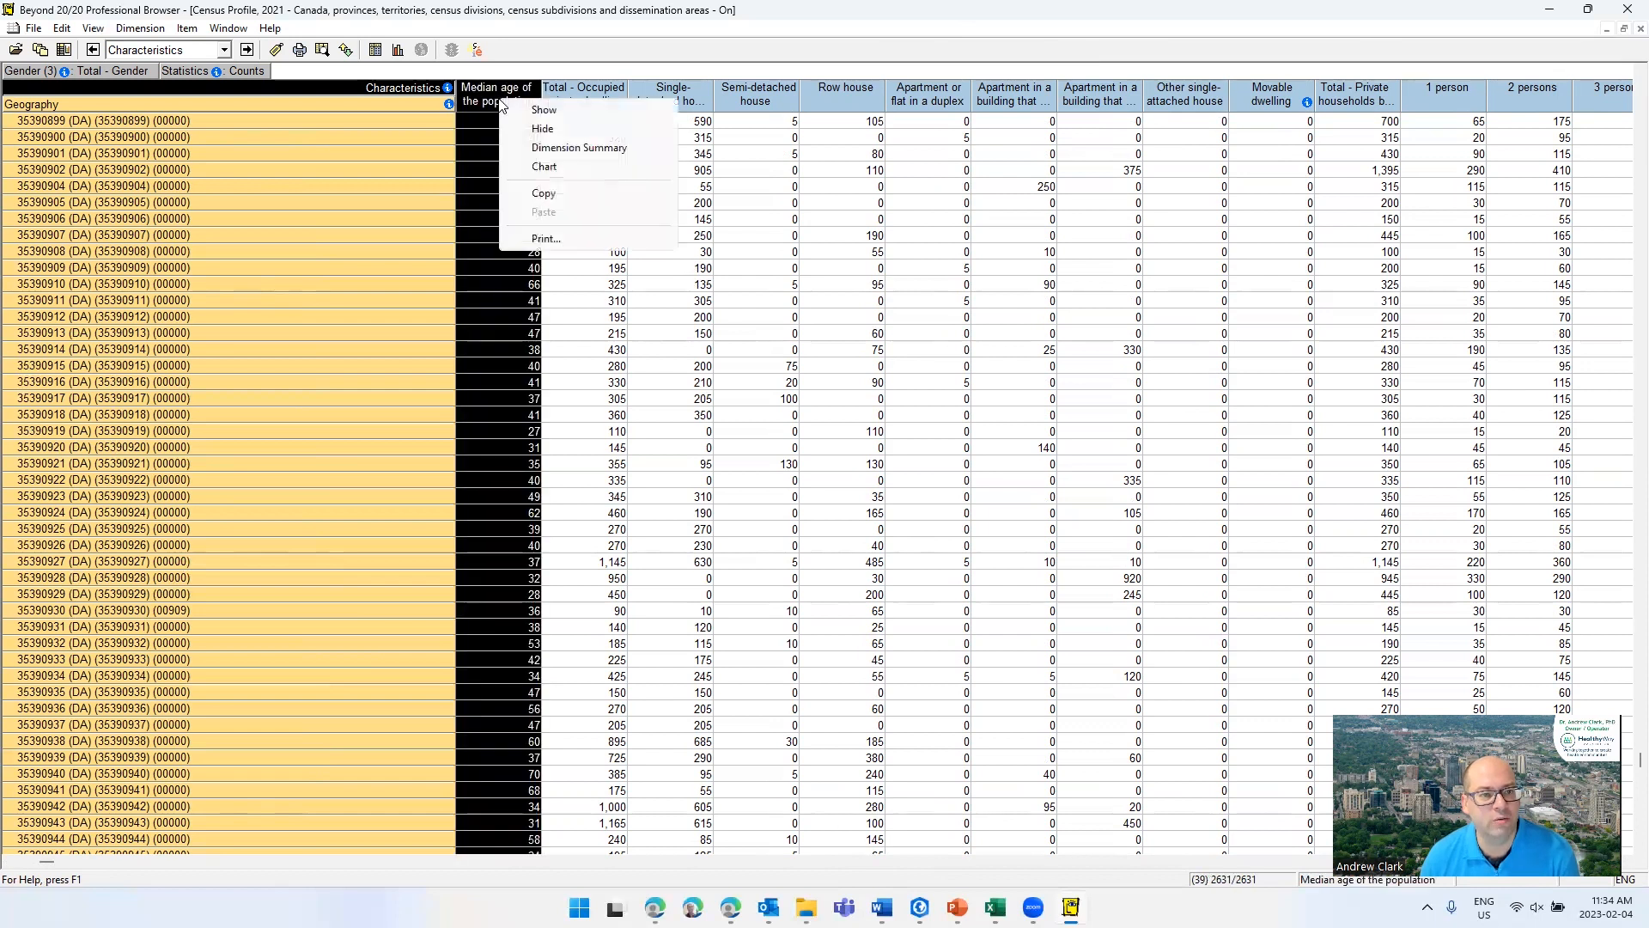
pyautogui.click(565, 138)
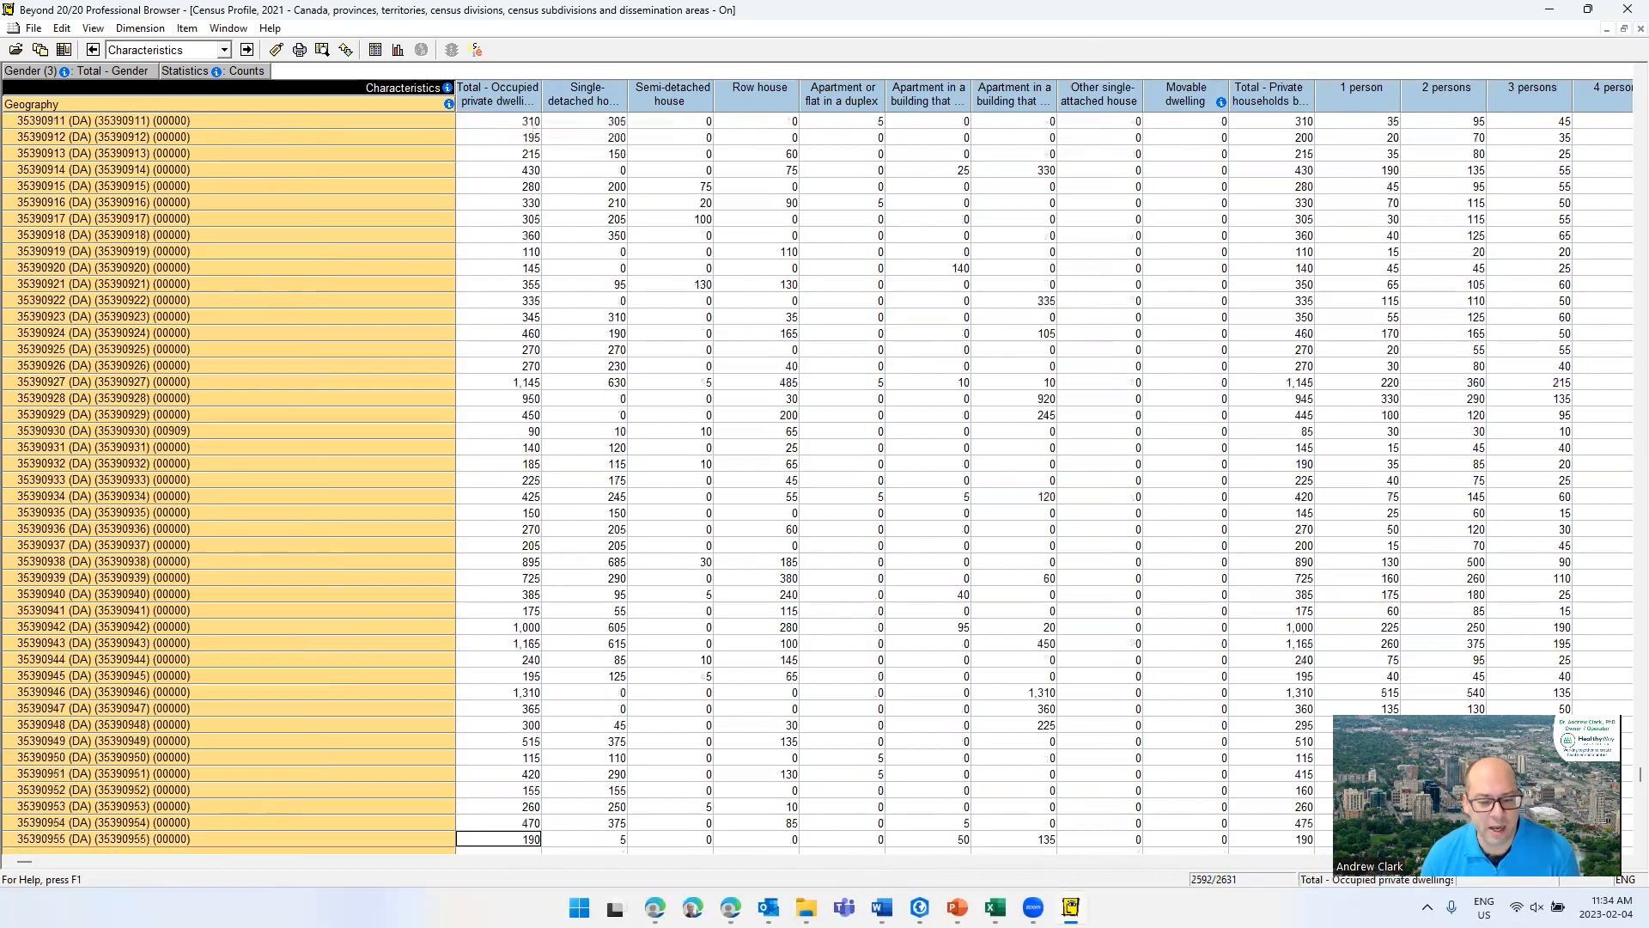
# - Look through the characteristics from Total - Occupied private dwellings onward for the median total and after-tax income columns
pyautogui.click(12, 861)
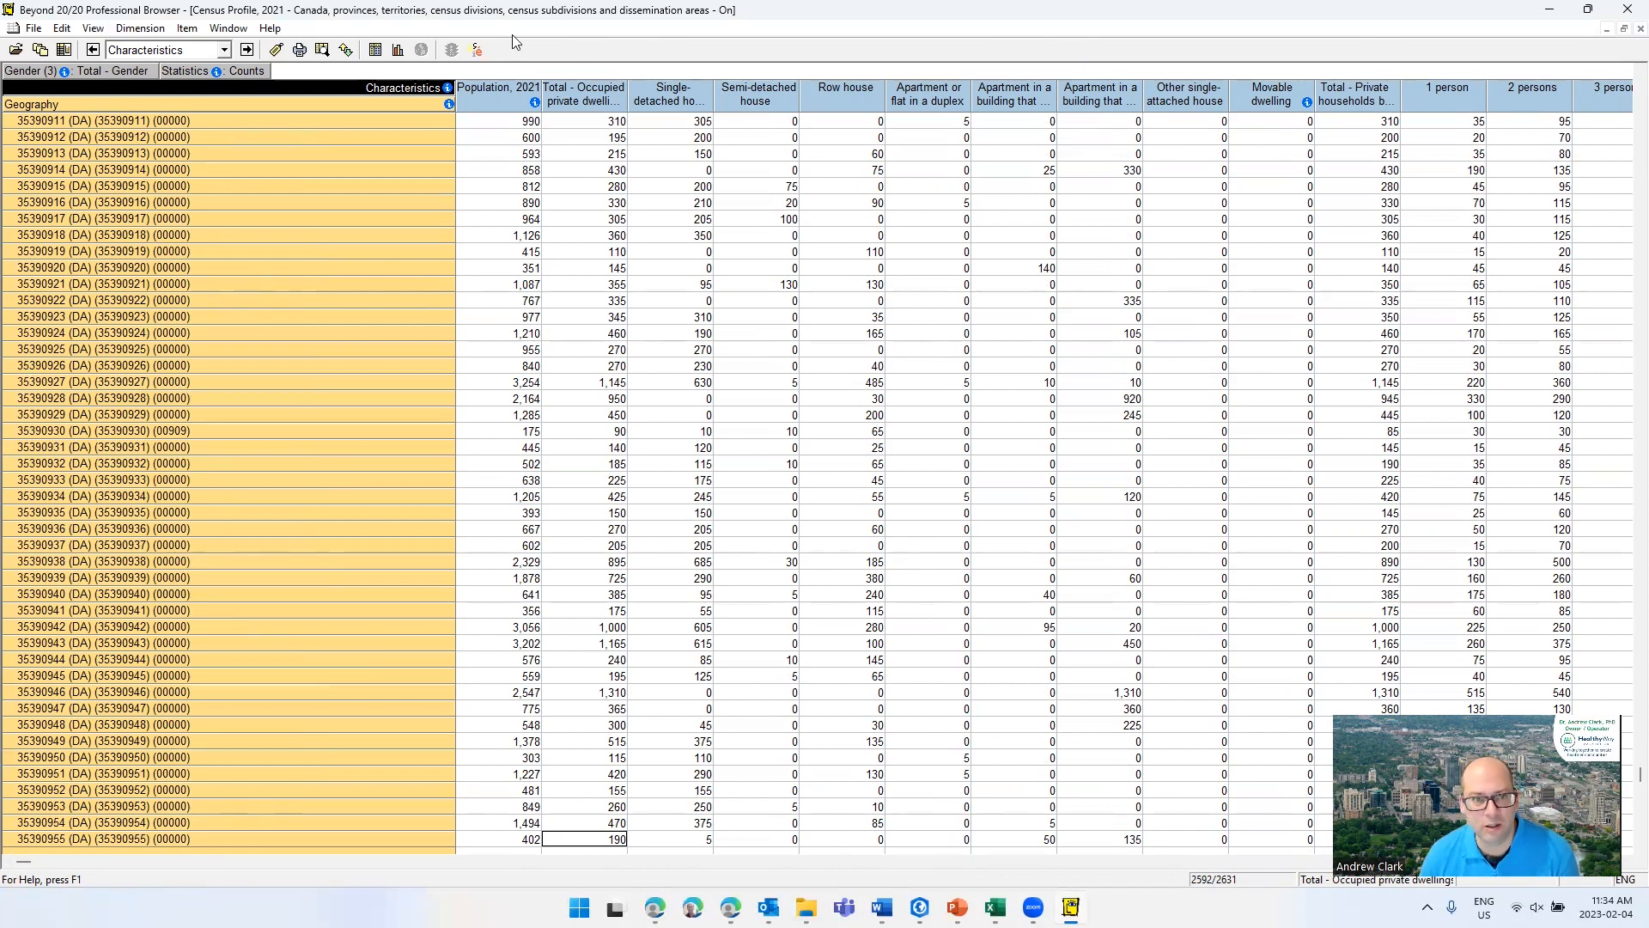
pyautogui.click(558, 106)
pyautogui.click(775, 861)
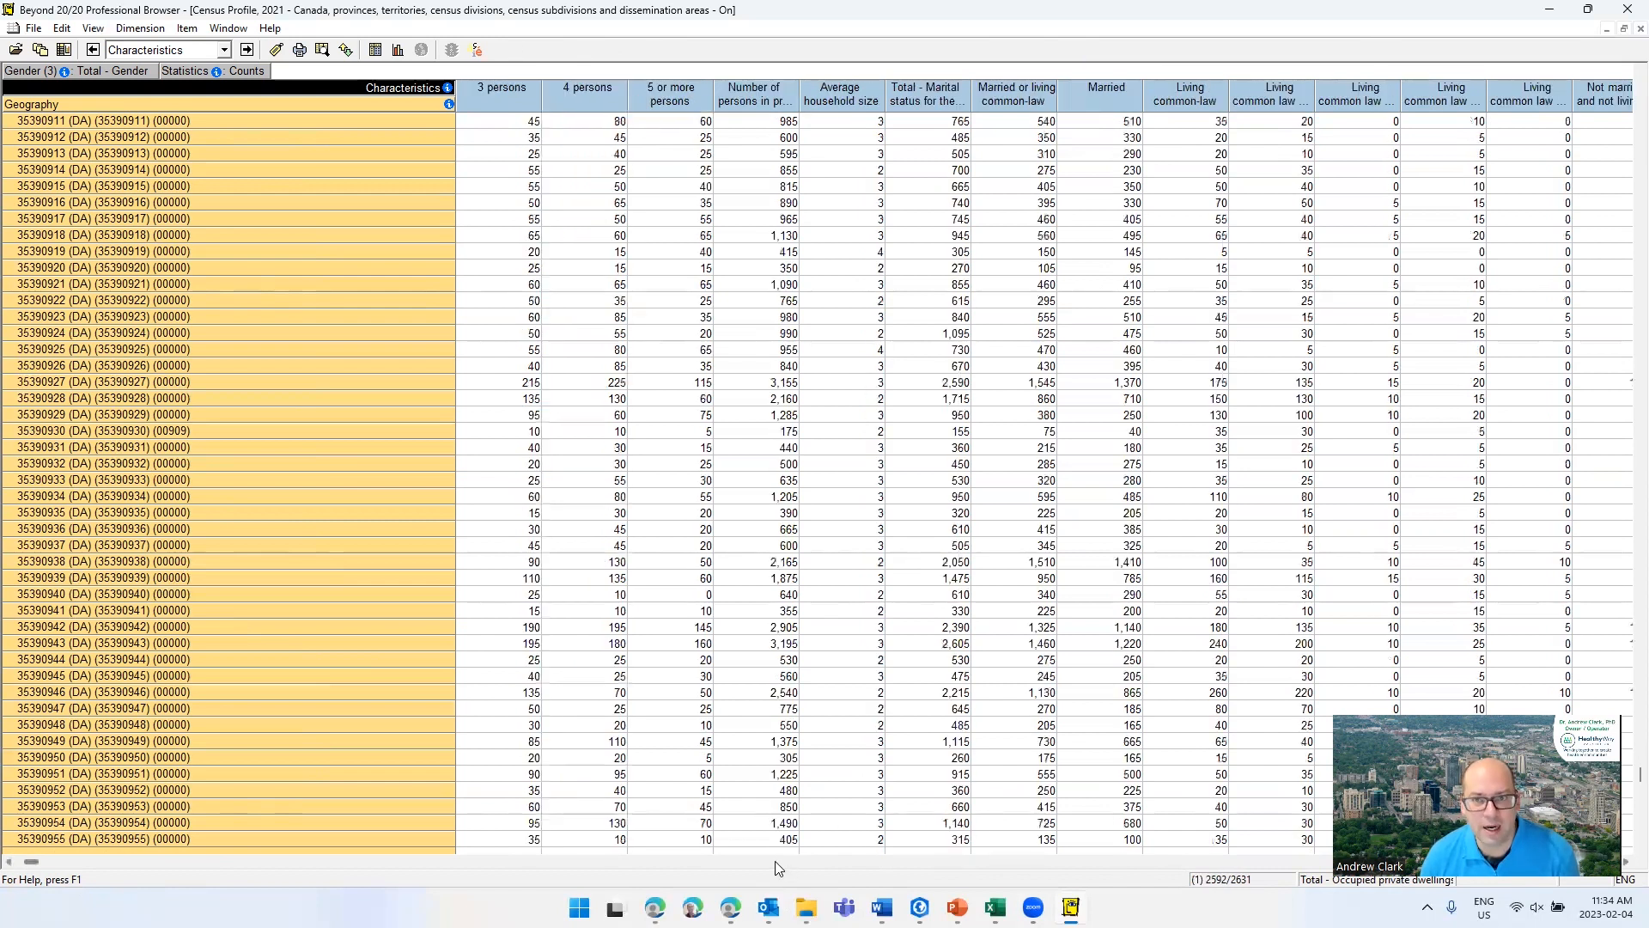
pyautogui.click(775, 860)
pyautogui.click(775, 860)
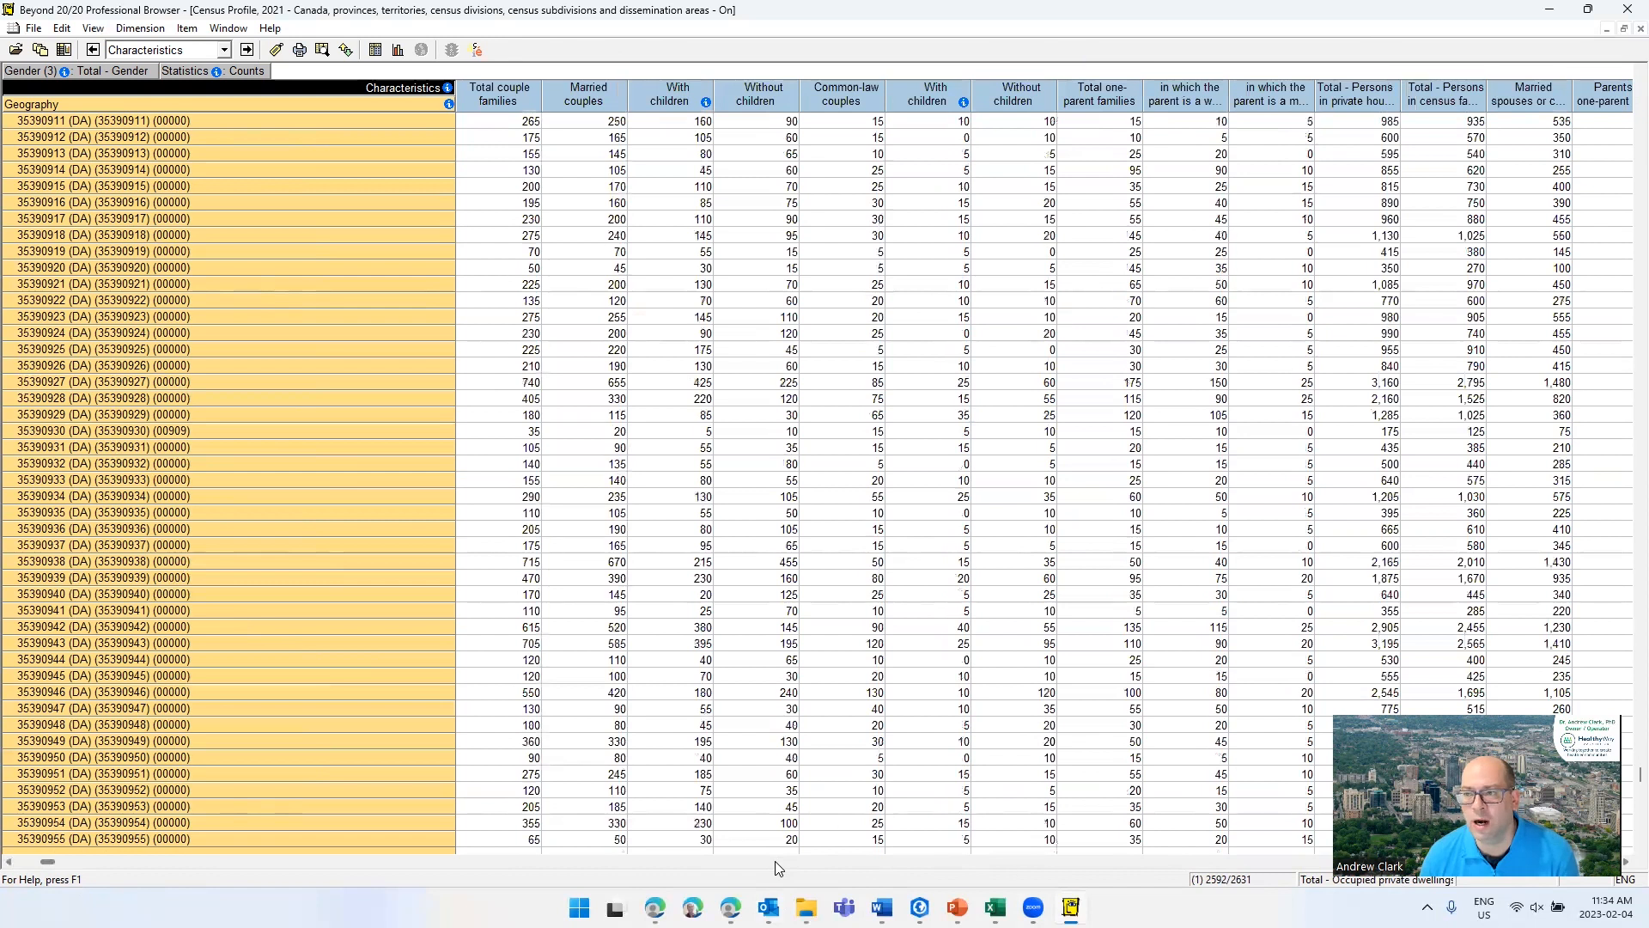
pyautogui.click(776, 862)
pyautogui.click(780, 865)
pyautogui.click(782, 867)
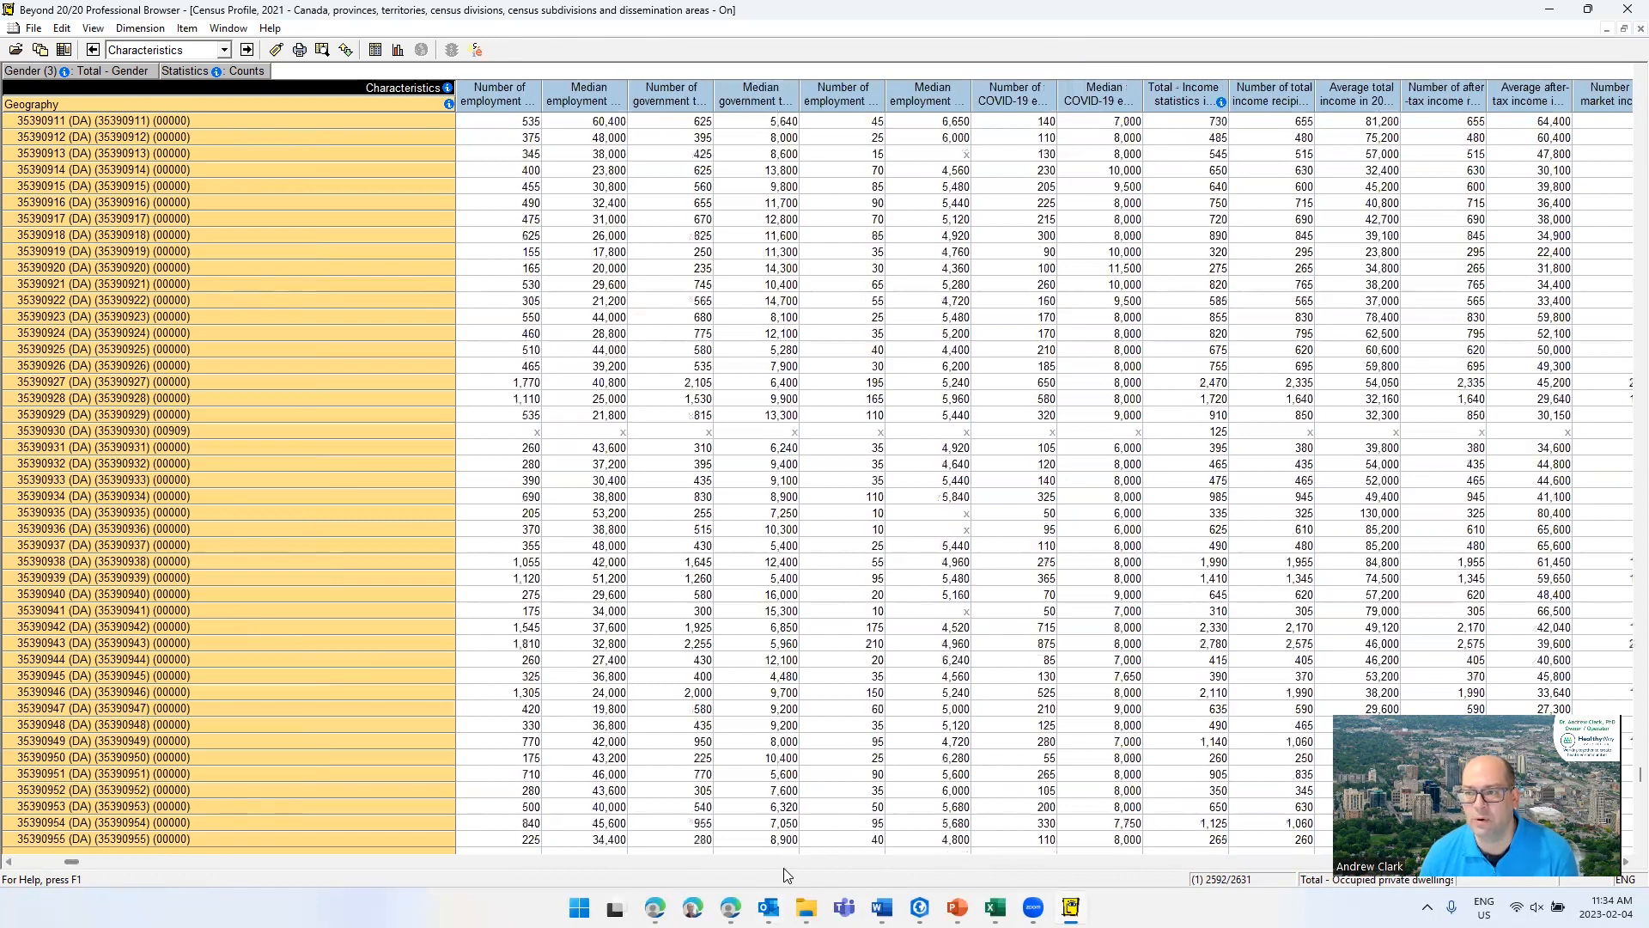
pyautogui.click(792, 864)
pyautogui.click(795, 863)
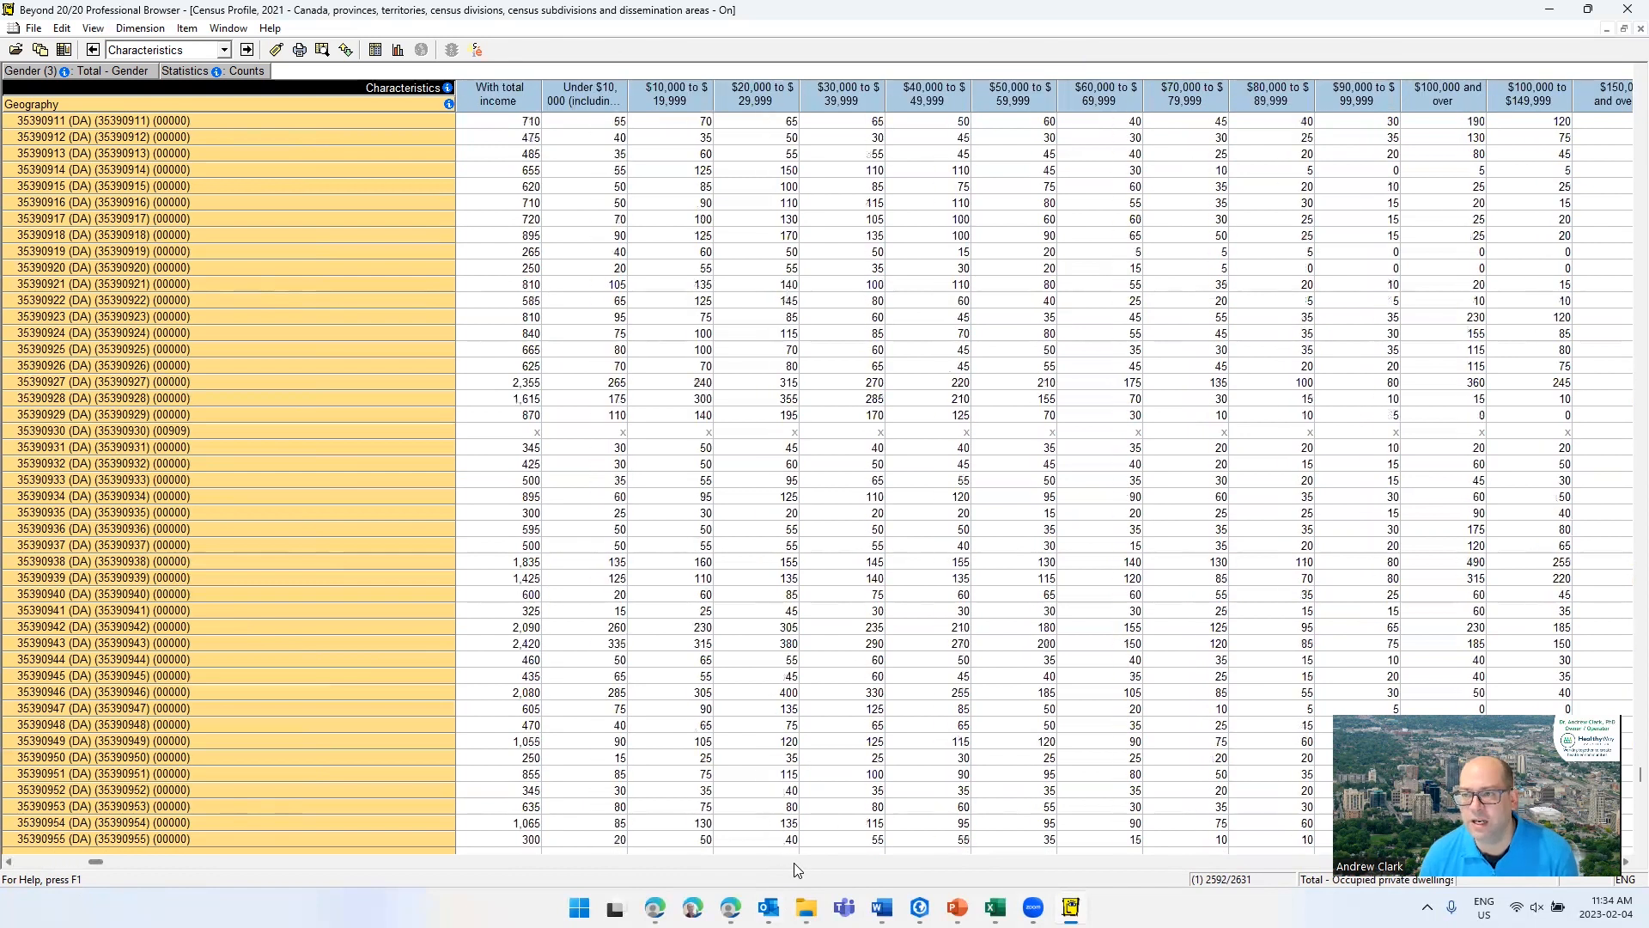
pyautogui.click(795, 863)
pyautogui.click(794, 863)
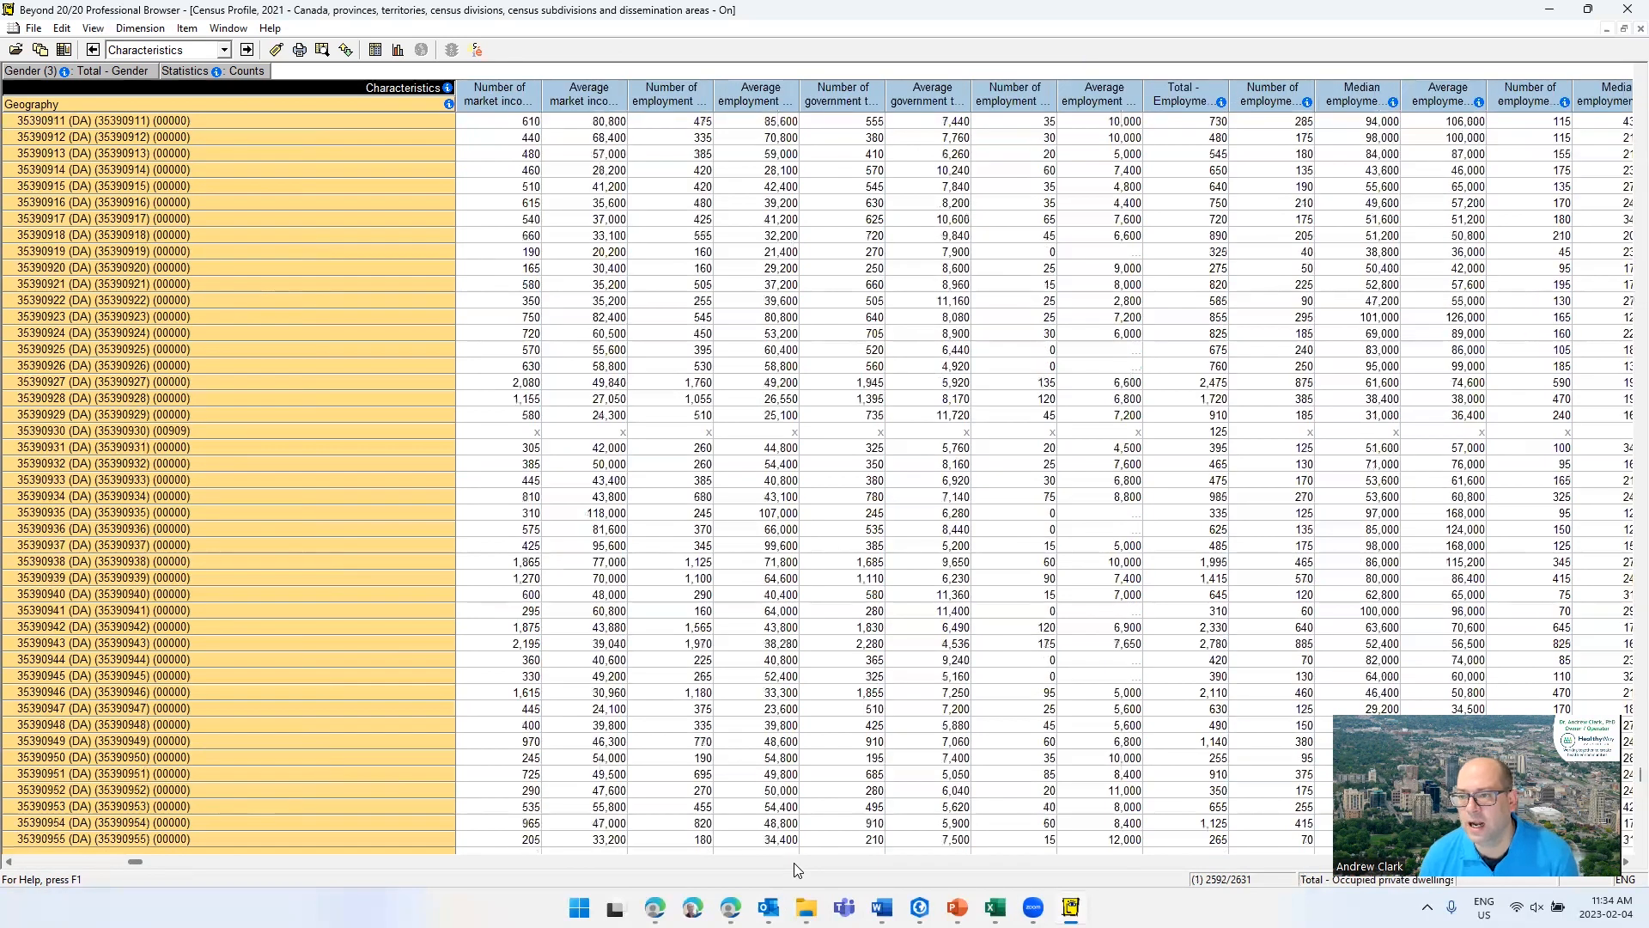
pyautogui.click(794, 863)
pyautogui.click(794, 863)
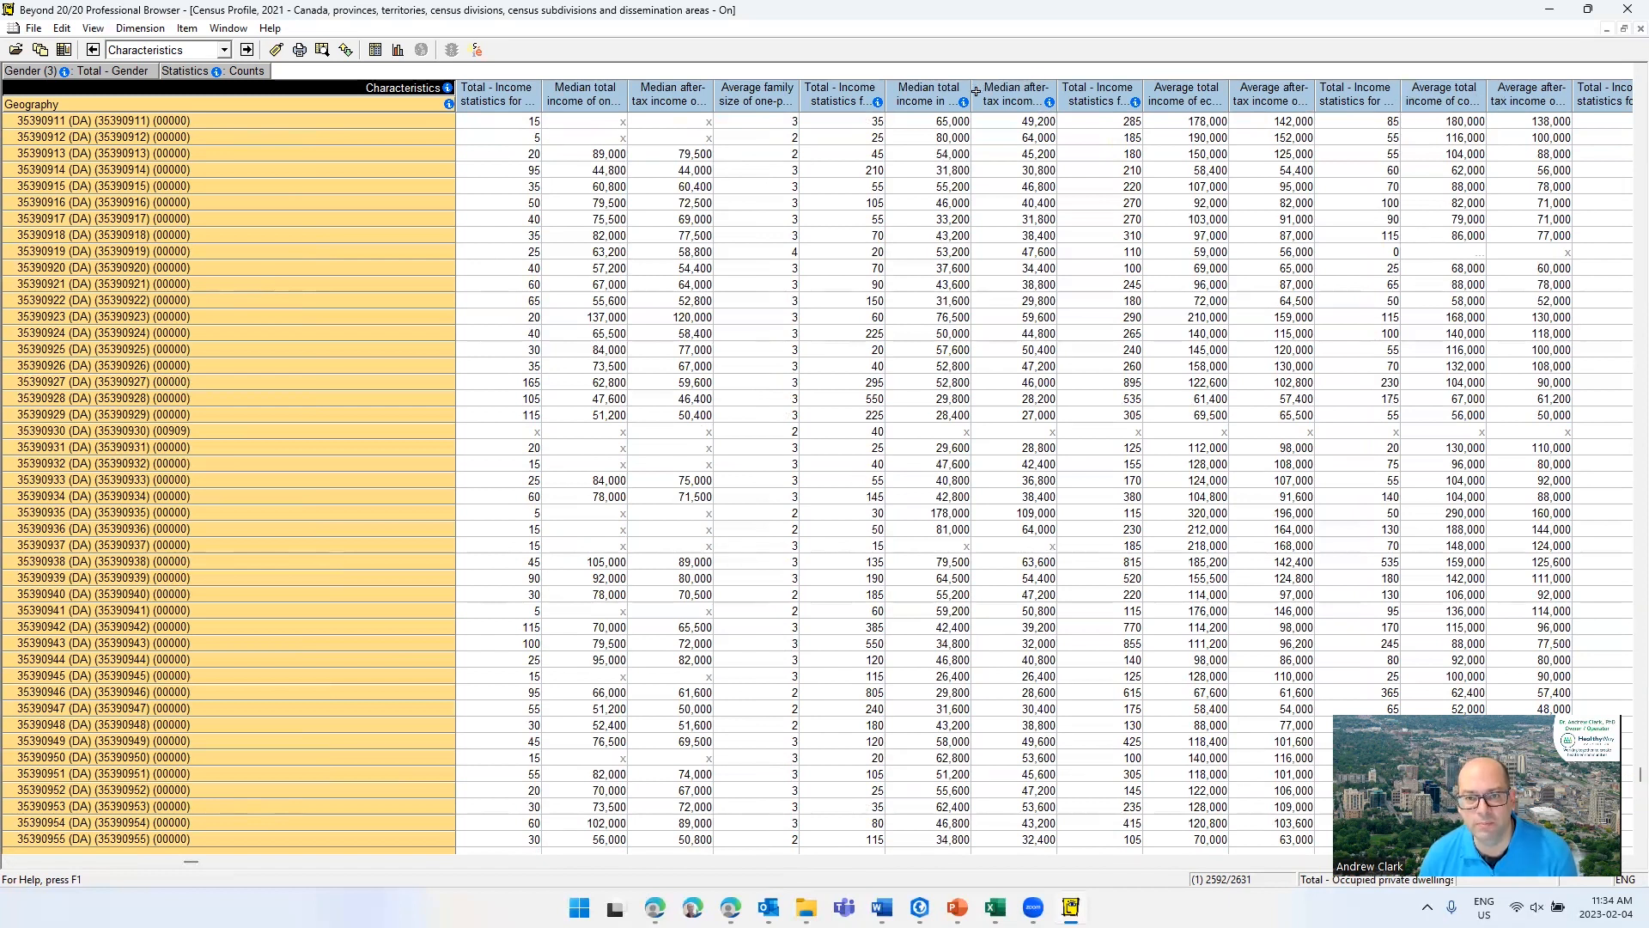
# - Hide the columns from Total - Occupied private dwellings through Total - Income statistics for persons aged 15 years and over not in economic families
pyautogui.click(1003, 90)
pyautogui.click(1013, 90)
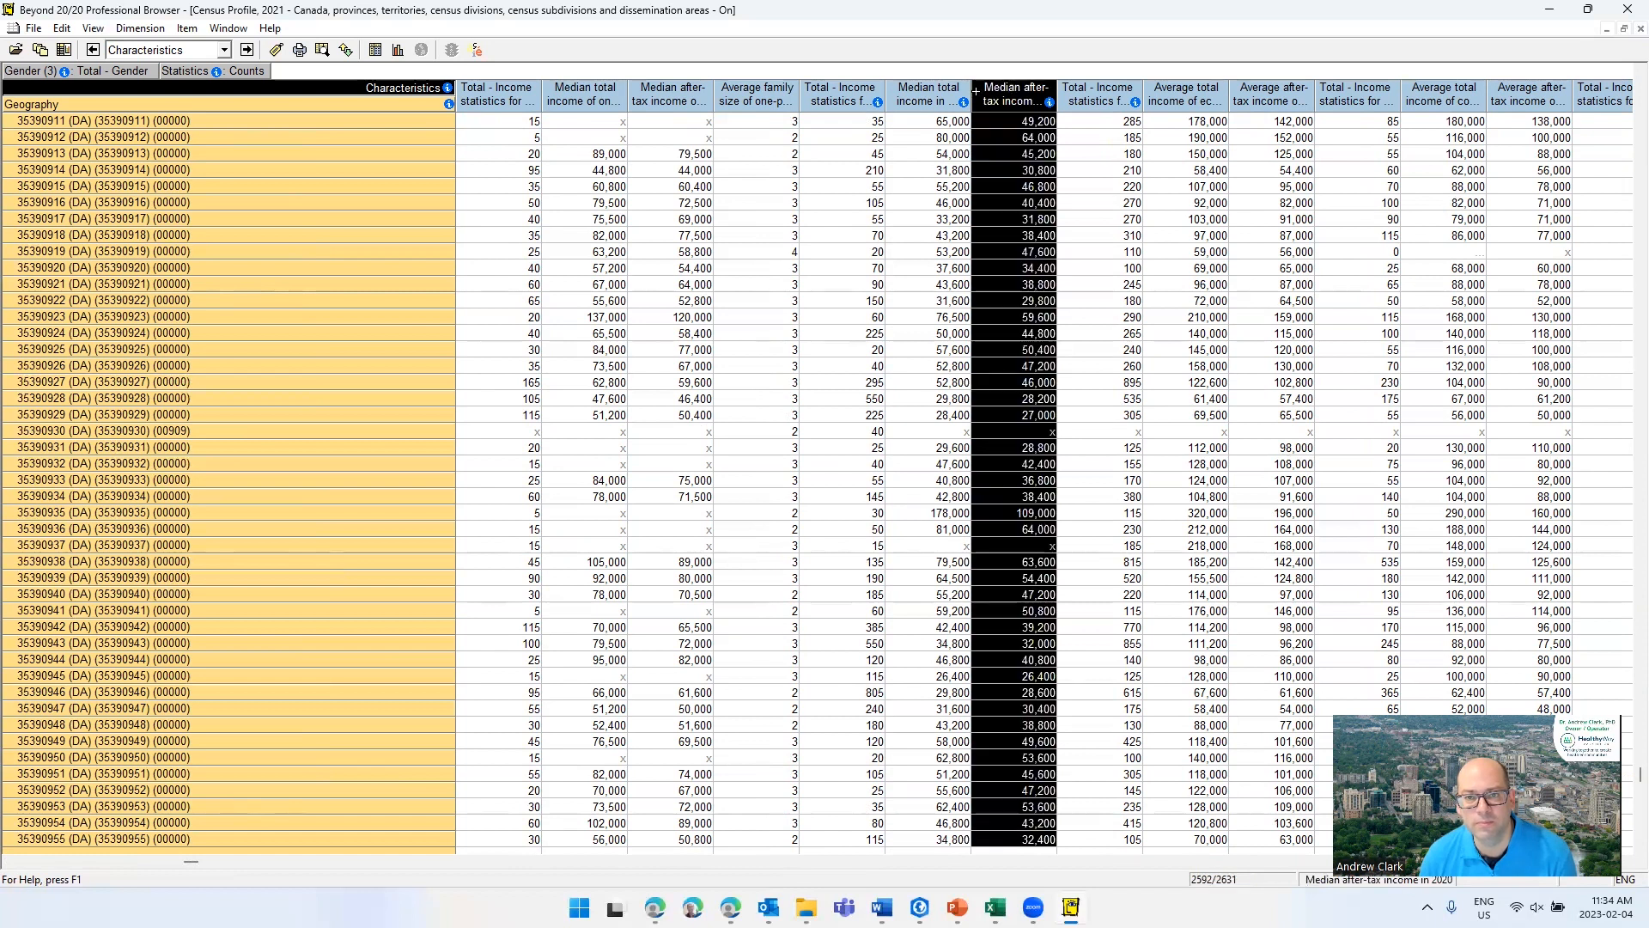
pyautogui.click(912, 94)
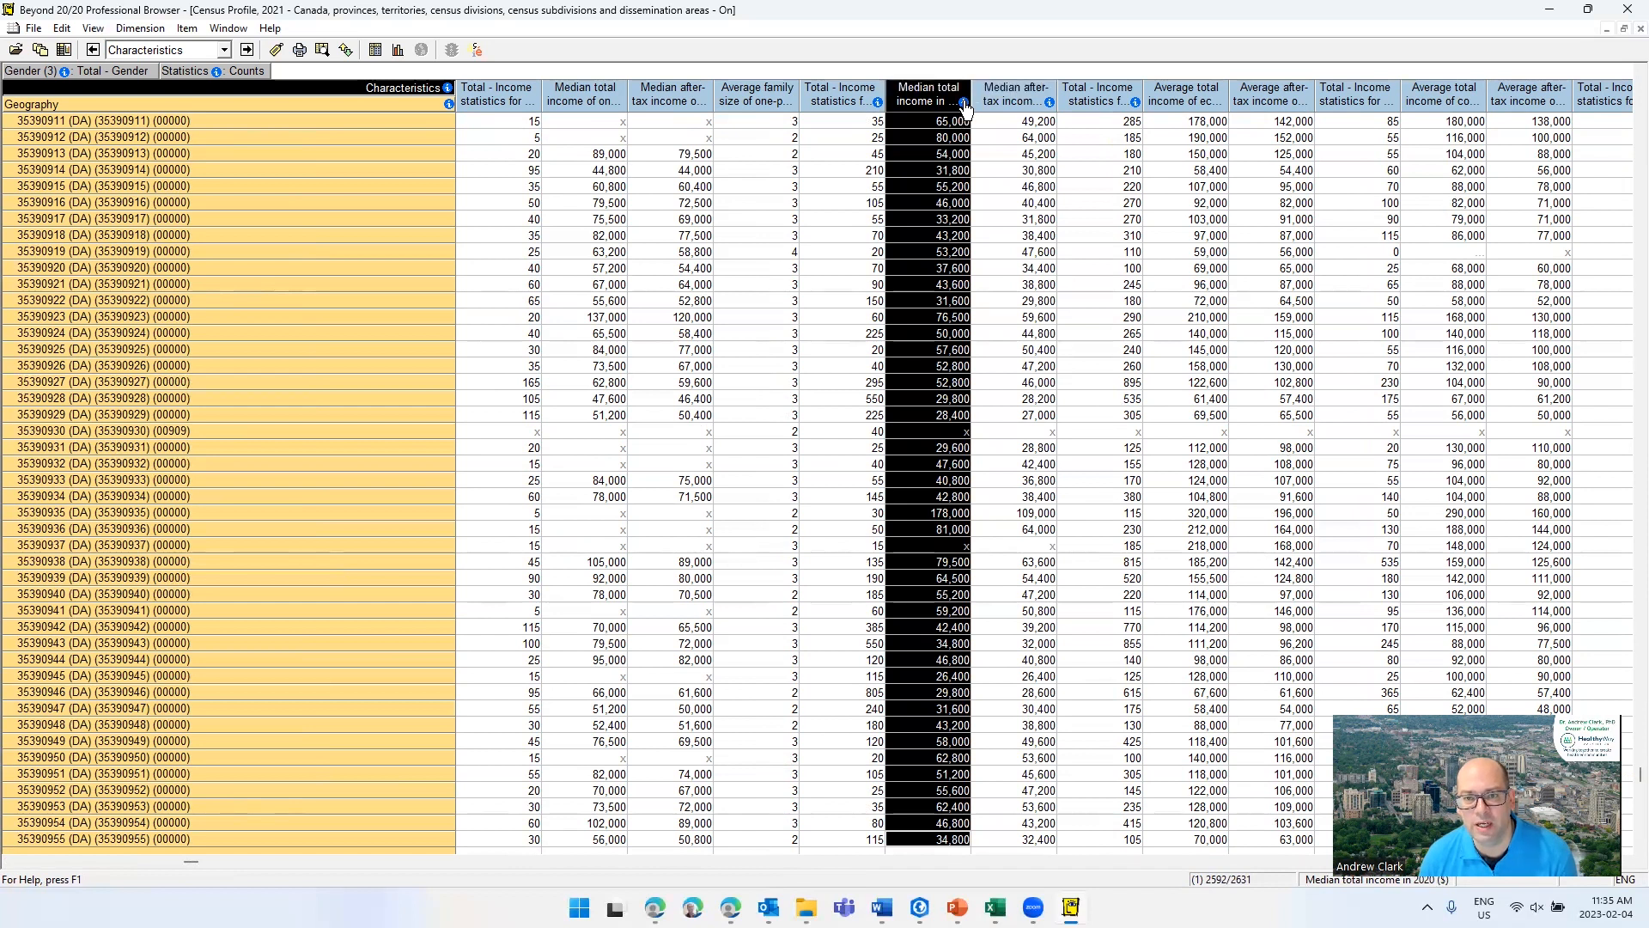
pyautogui.click(845, 101)
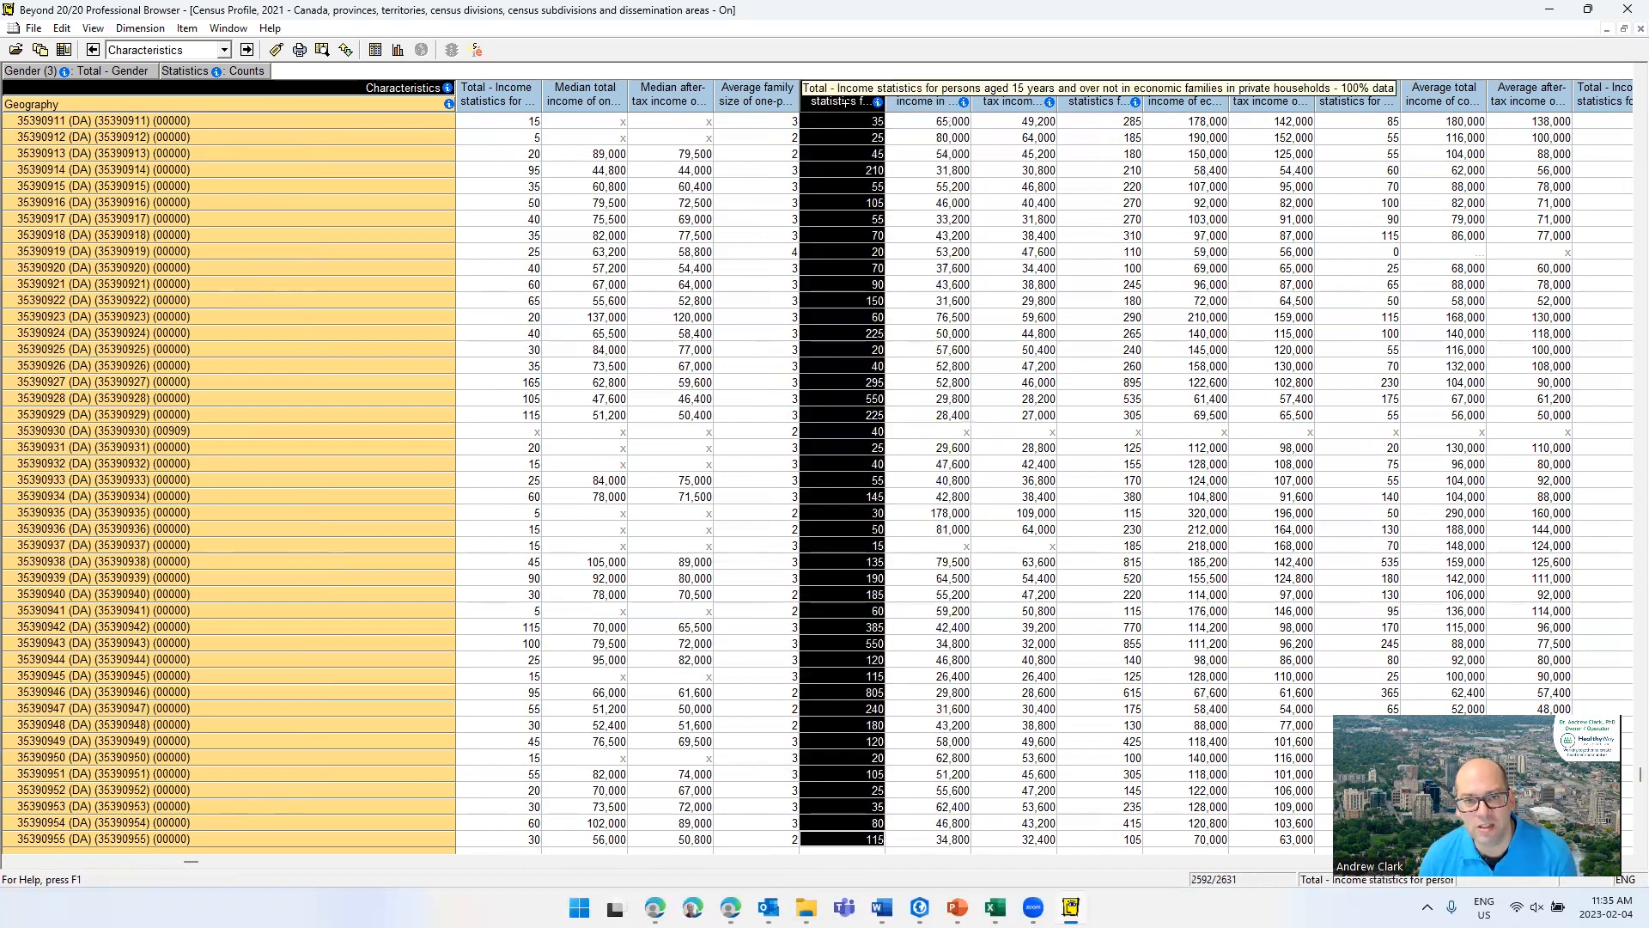
pyautogui.moveTo(191, 862); pyautogui.dragTo(7, 874)
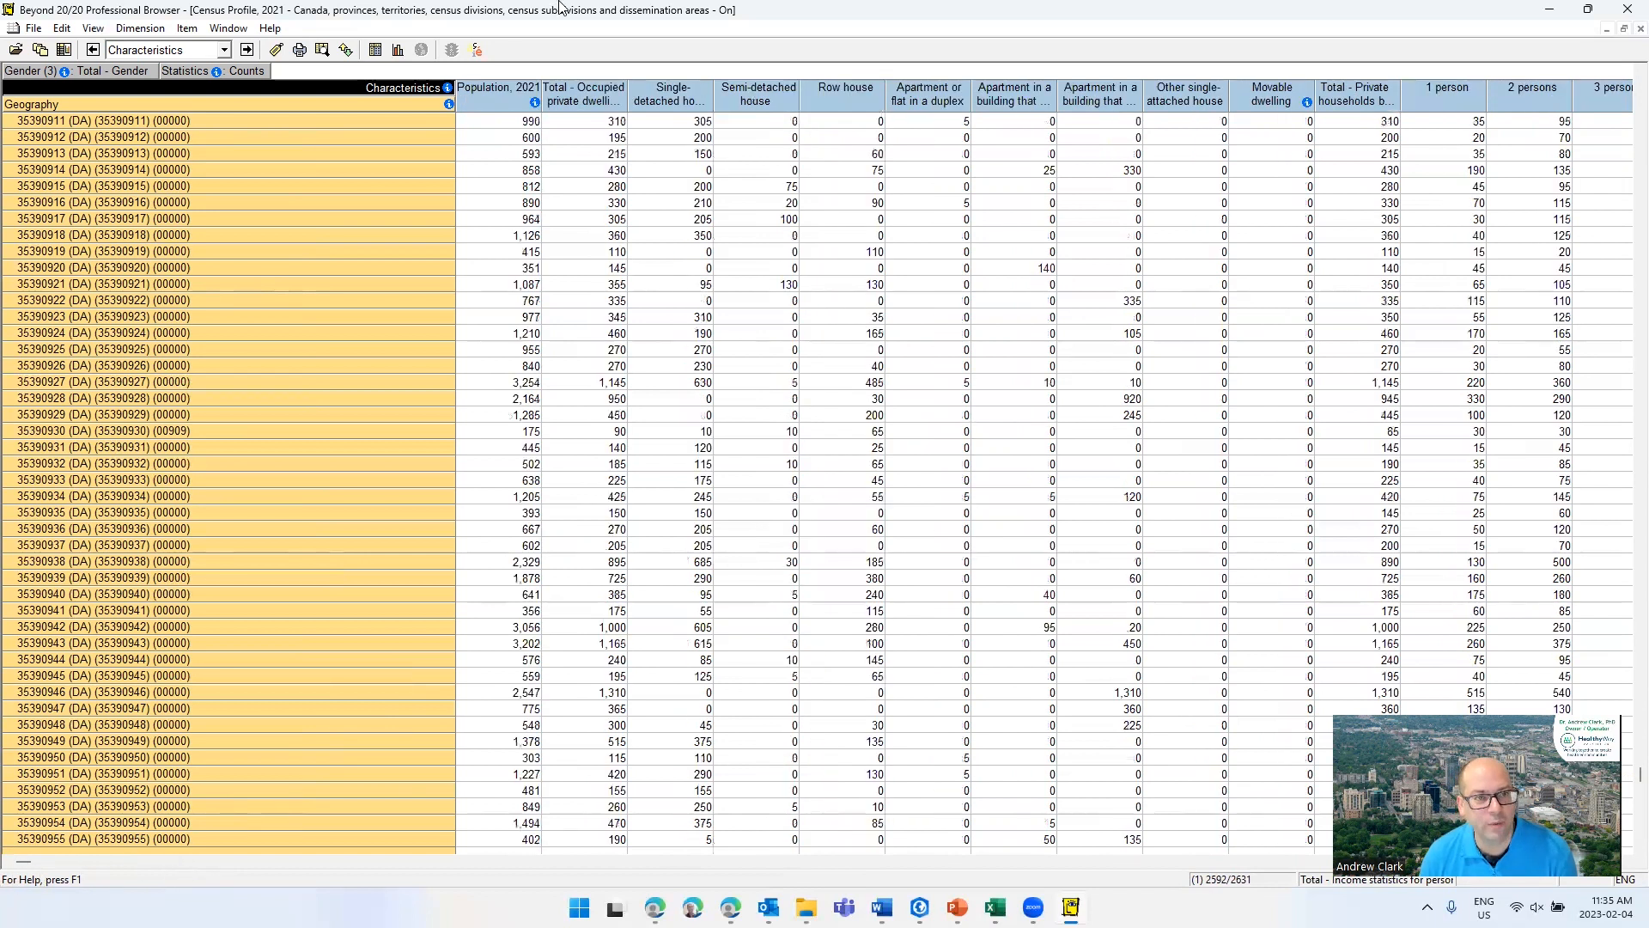
pyautogui.keyDown('shift'); pyautogui.click(574, 97); pyautogui.keyUp('shift')
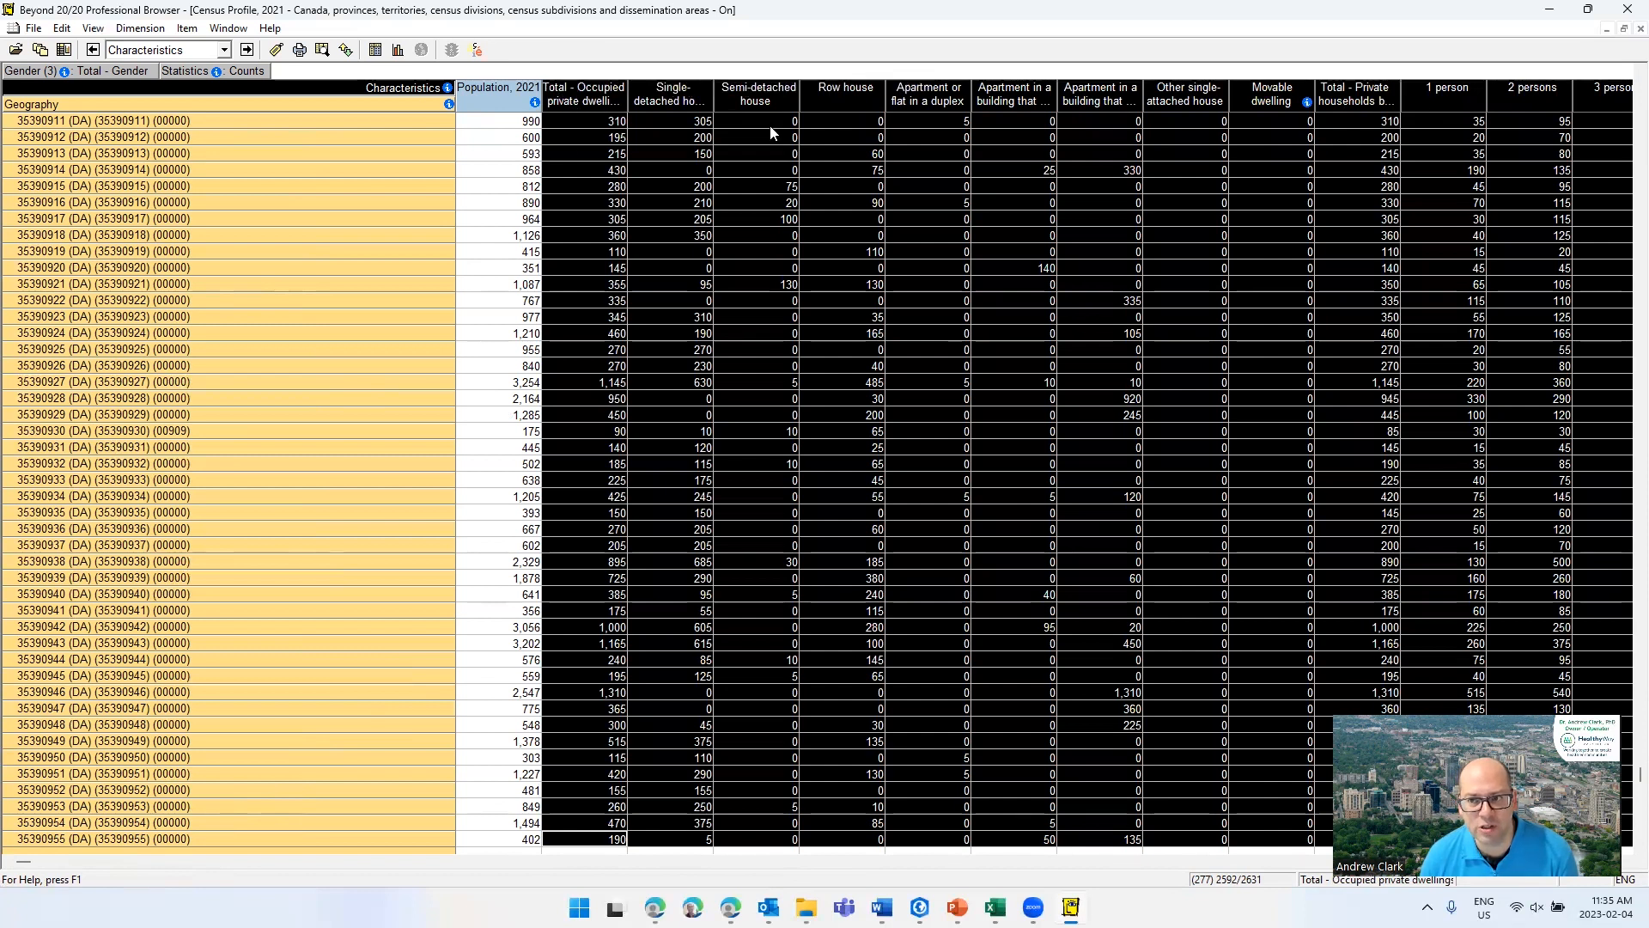
pyautogui.rightClick(614, 110)
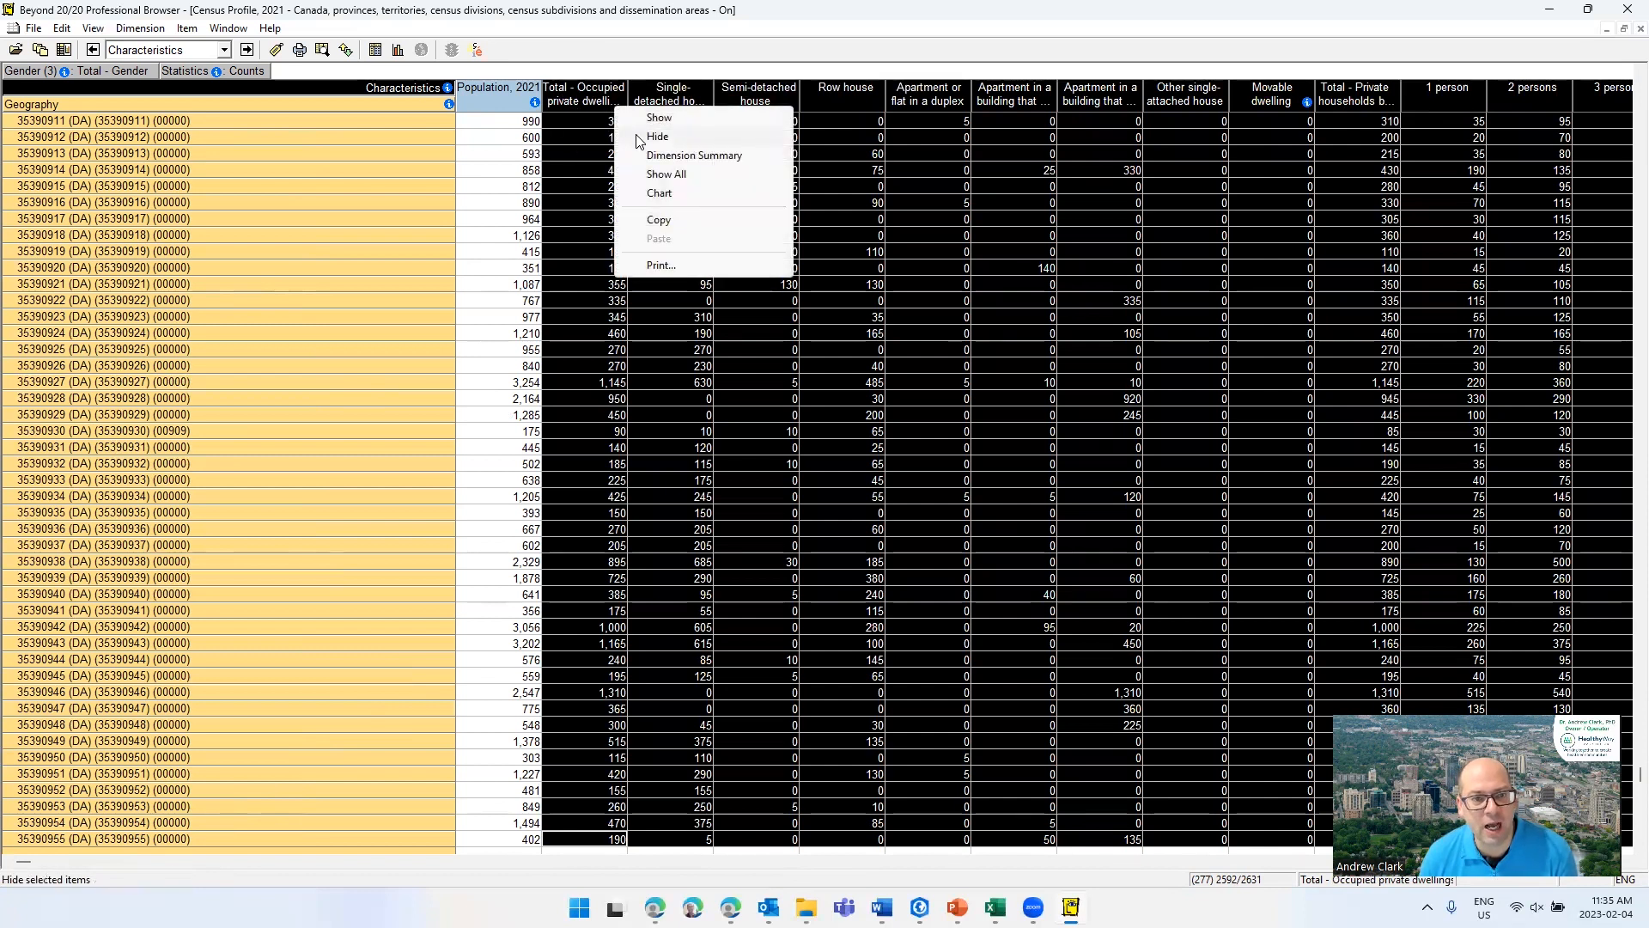
pyautogui.click(640, 135)
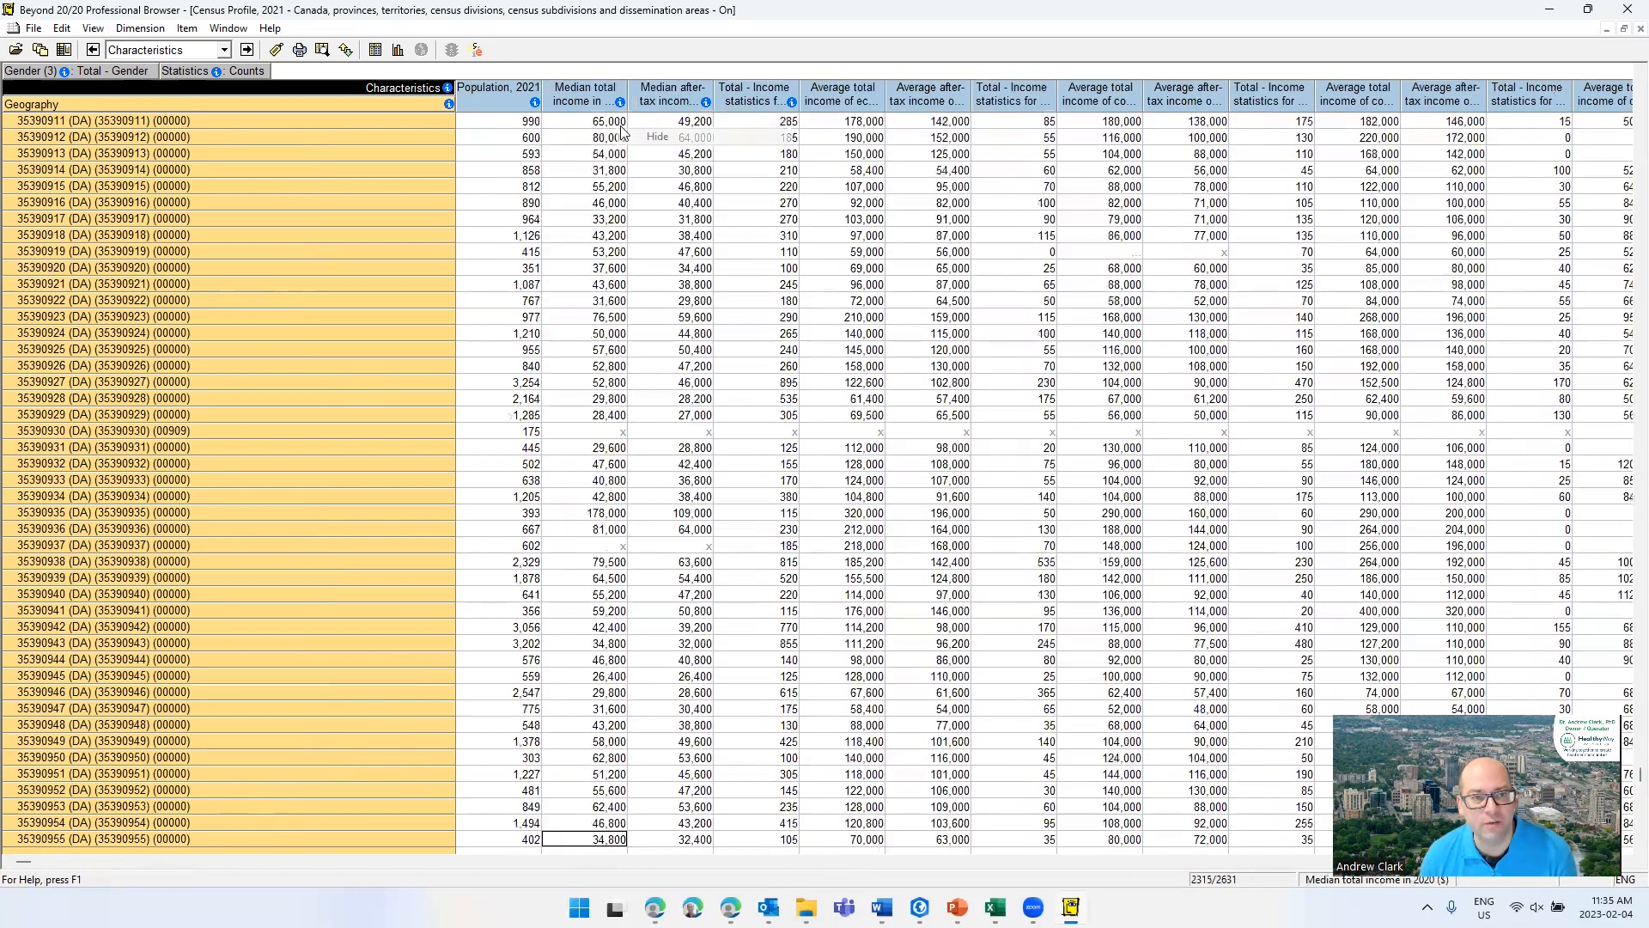
# - Hide the characteristics columns from Median after-tax income in 2020 through Newfoundlander, keeping Median total income in 2020
pyautogui.click(679, 103)
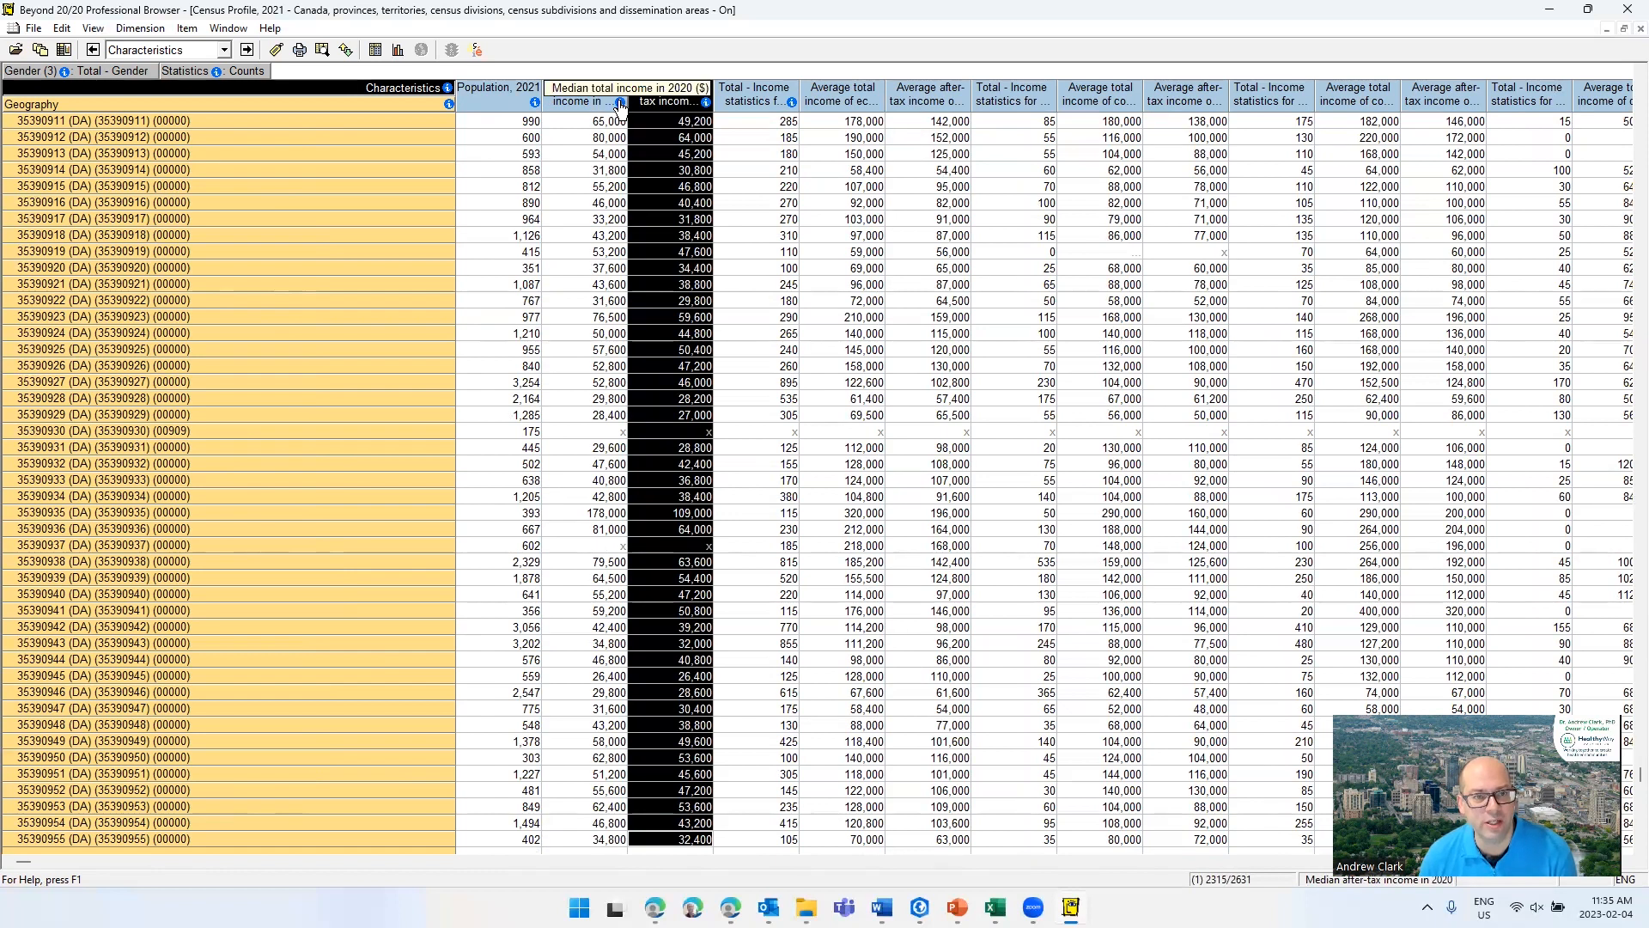
pyautogui.click(1032, 858)
pyautogui.click(1032, 859)
pyautogui.click(1032, 859)
pyautogui.click(1032, 859)
pyautogui.click(1032, 859)
pyautogui.click(1032, 859)
pyautogui.click(1032, 859)
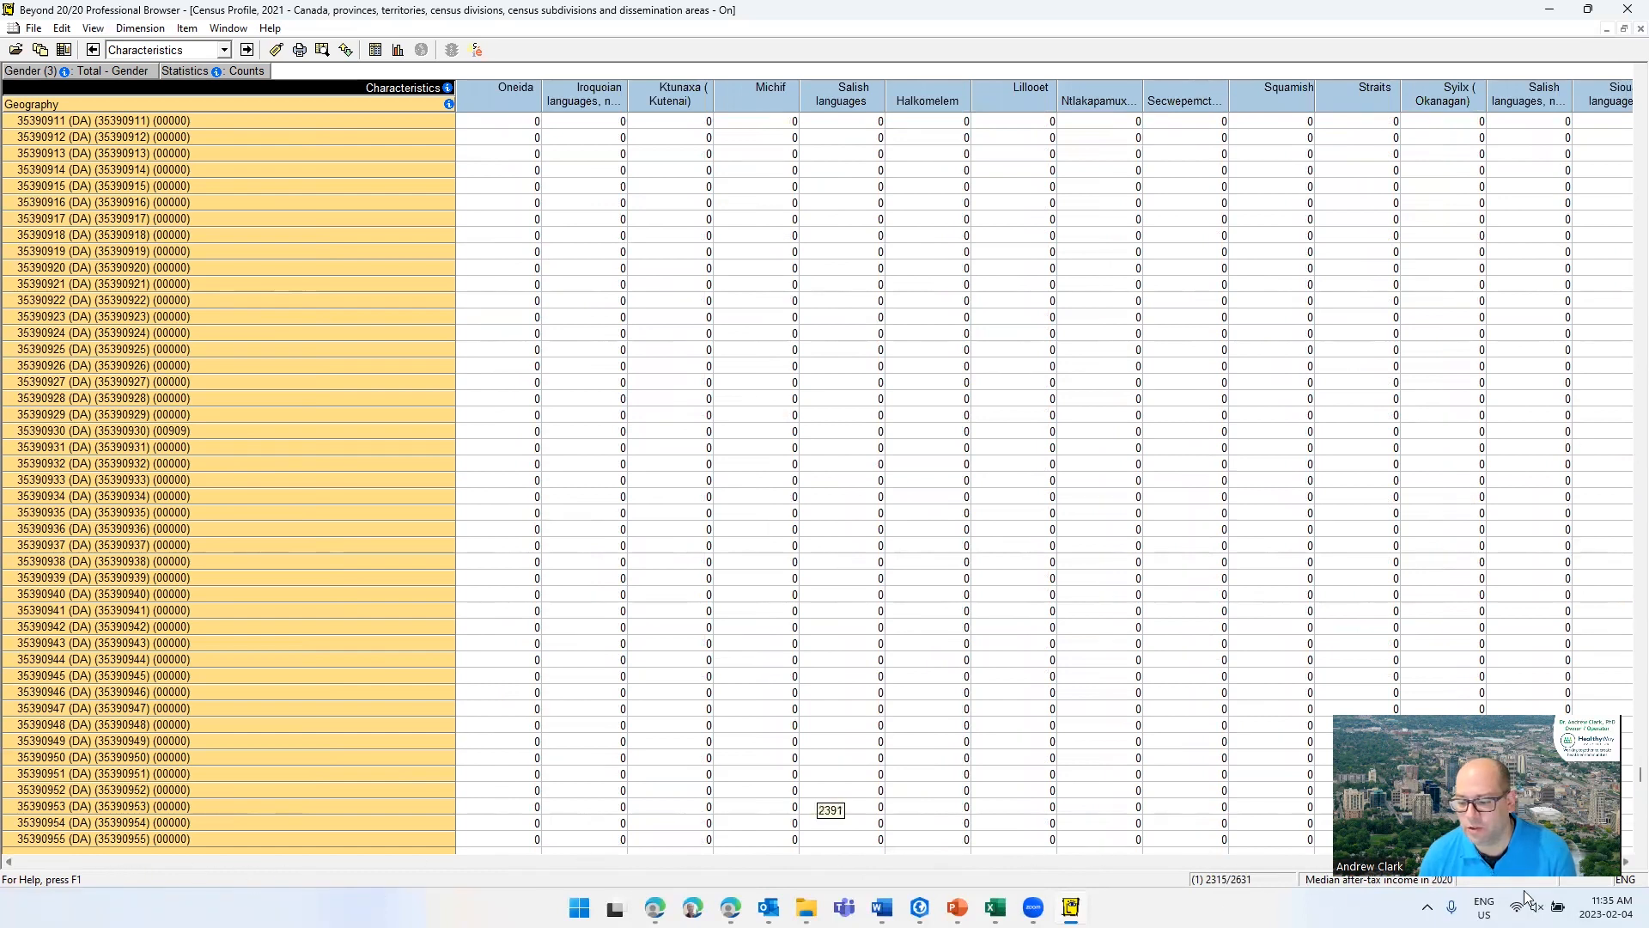
pyautogui.moveTo(121, 861); pyautogui.dragTo(120, 862)
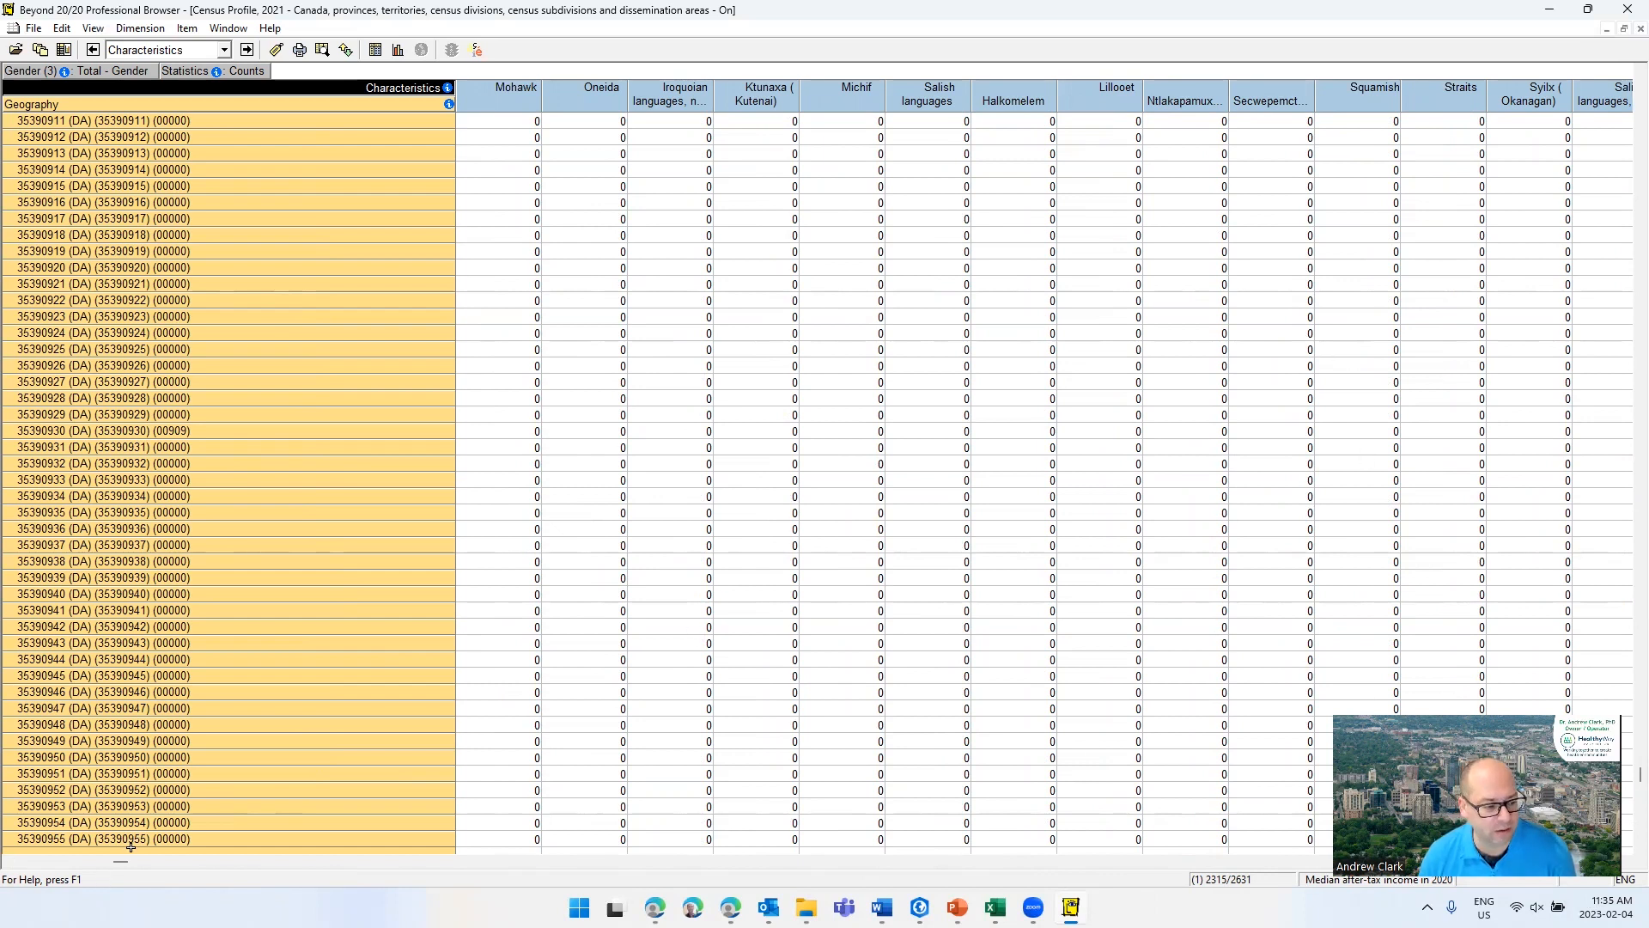
pyautogui.moveTo(131, 870); pyautogui.dragTo(1023, 867)
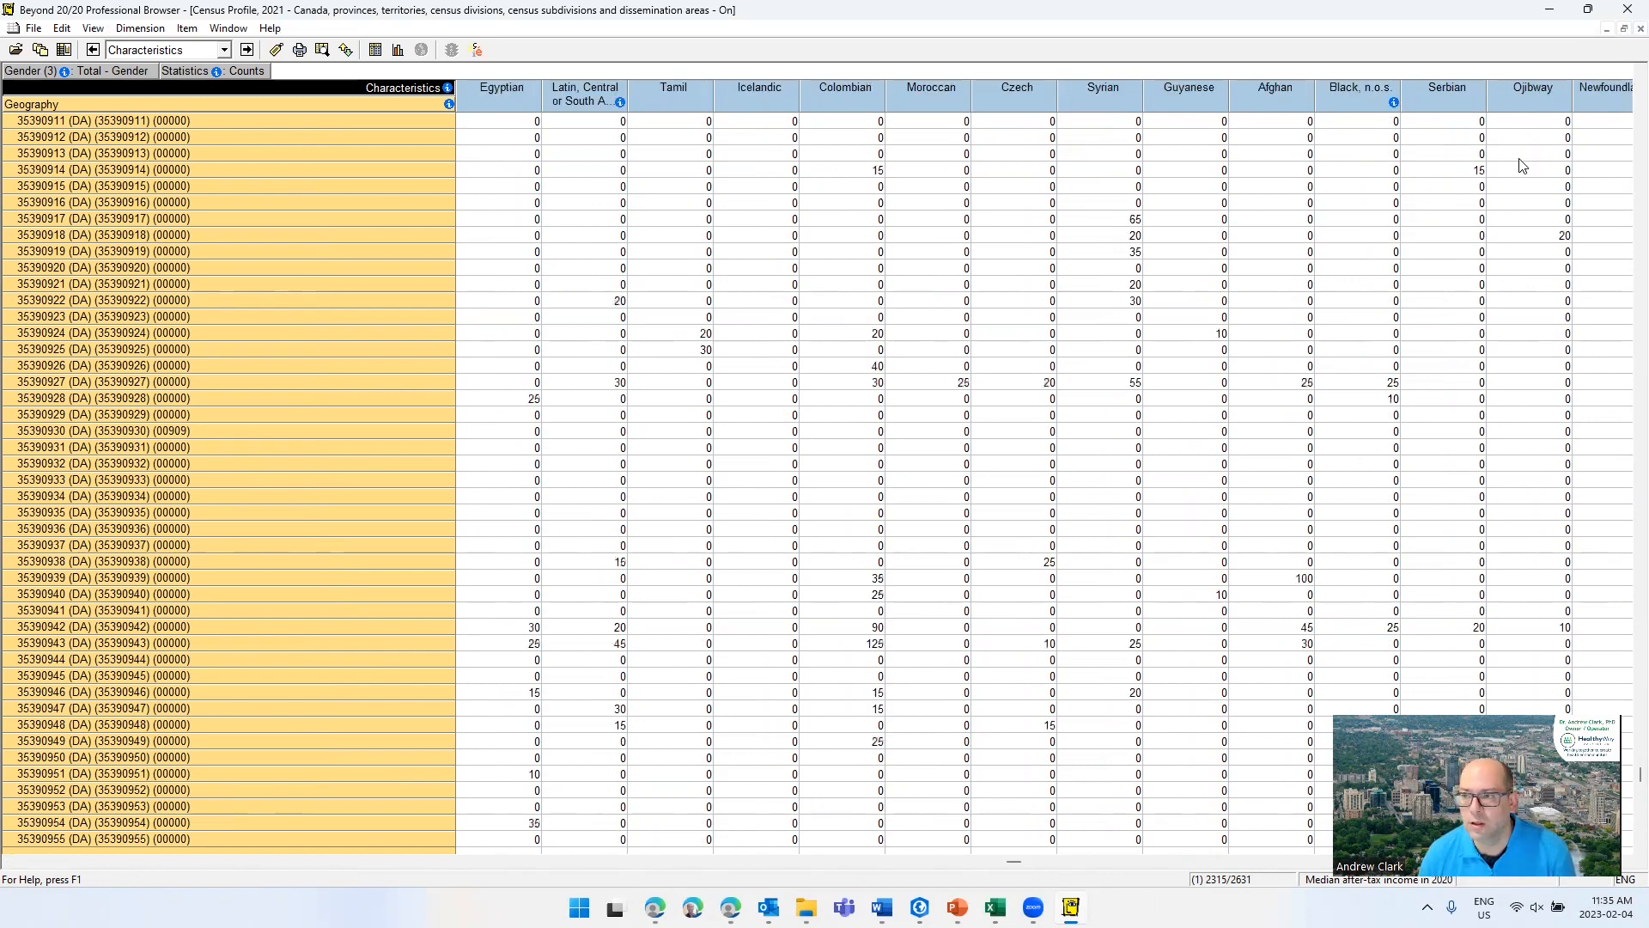
pyautogui.keyDown('shift'); pyautogui.click(1594, 99); pyautogui.keyUp('shift')
pyautogui.rightClick(1390, 100)
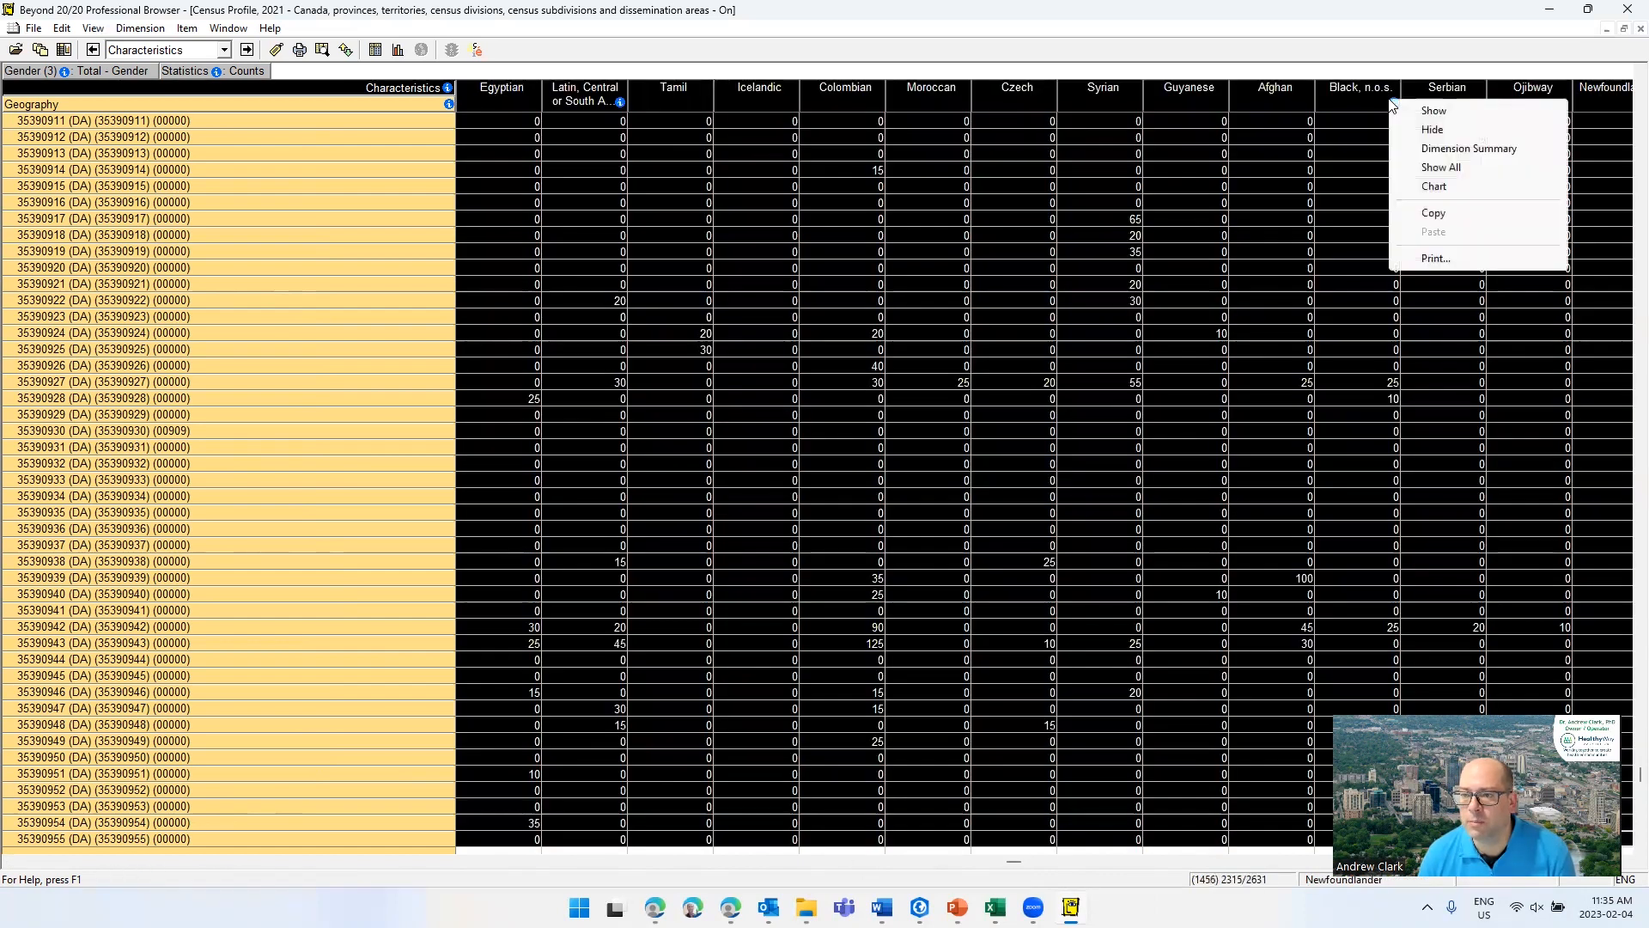
pyautogui.click(1434, 129)
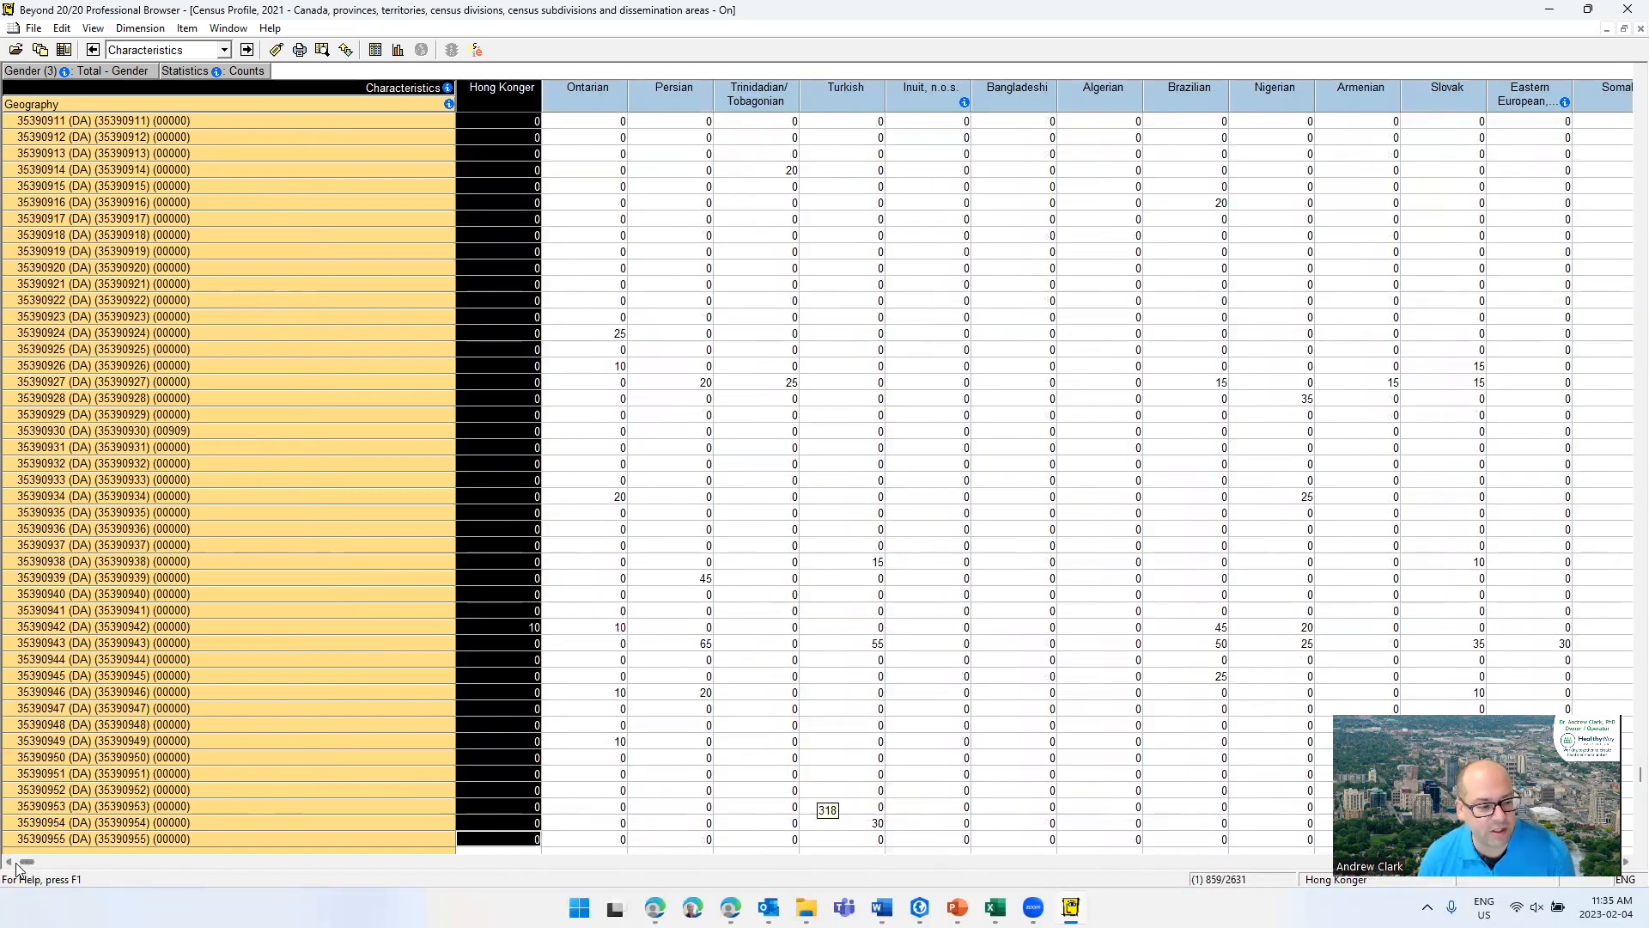
# - Hide the characteristics columns from Hong Konger through Swiss German
pyautogui.moveTo(19, 862); pyautogui.dragTo(1291, 865)
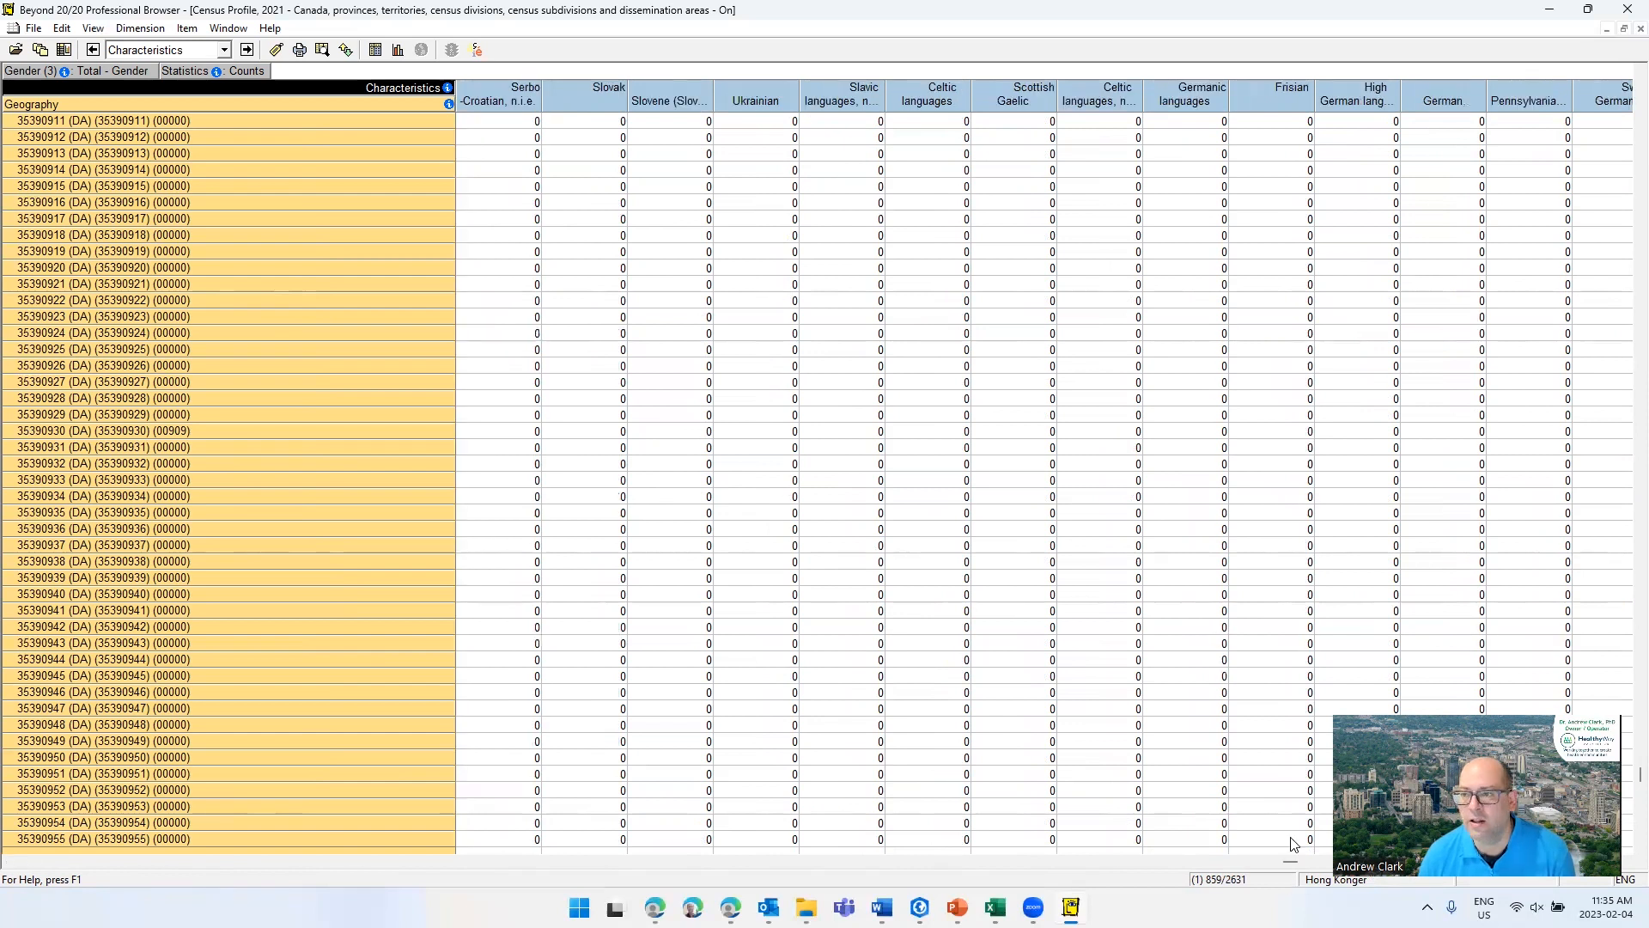
pyautogui.keyDown('shift'); pyautogui.click(1604, 103); pyautogui.keyUp('shift')
pyautogui.rightClick(1601, 107)
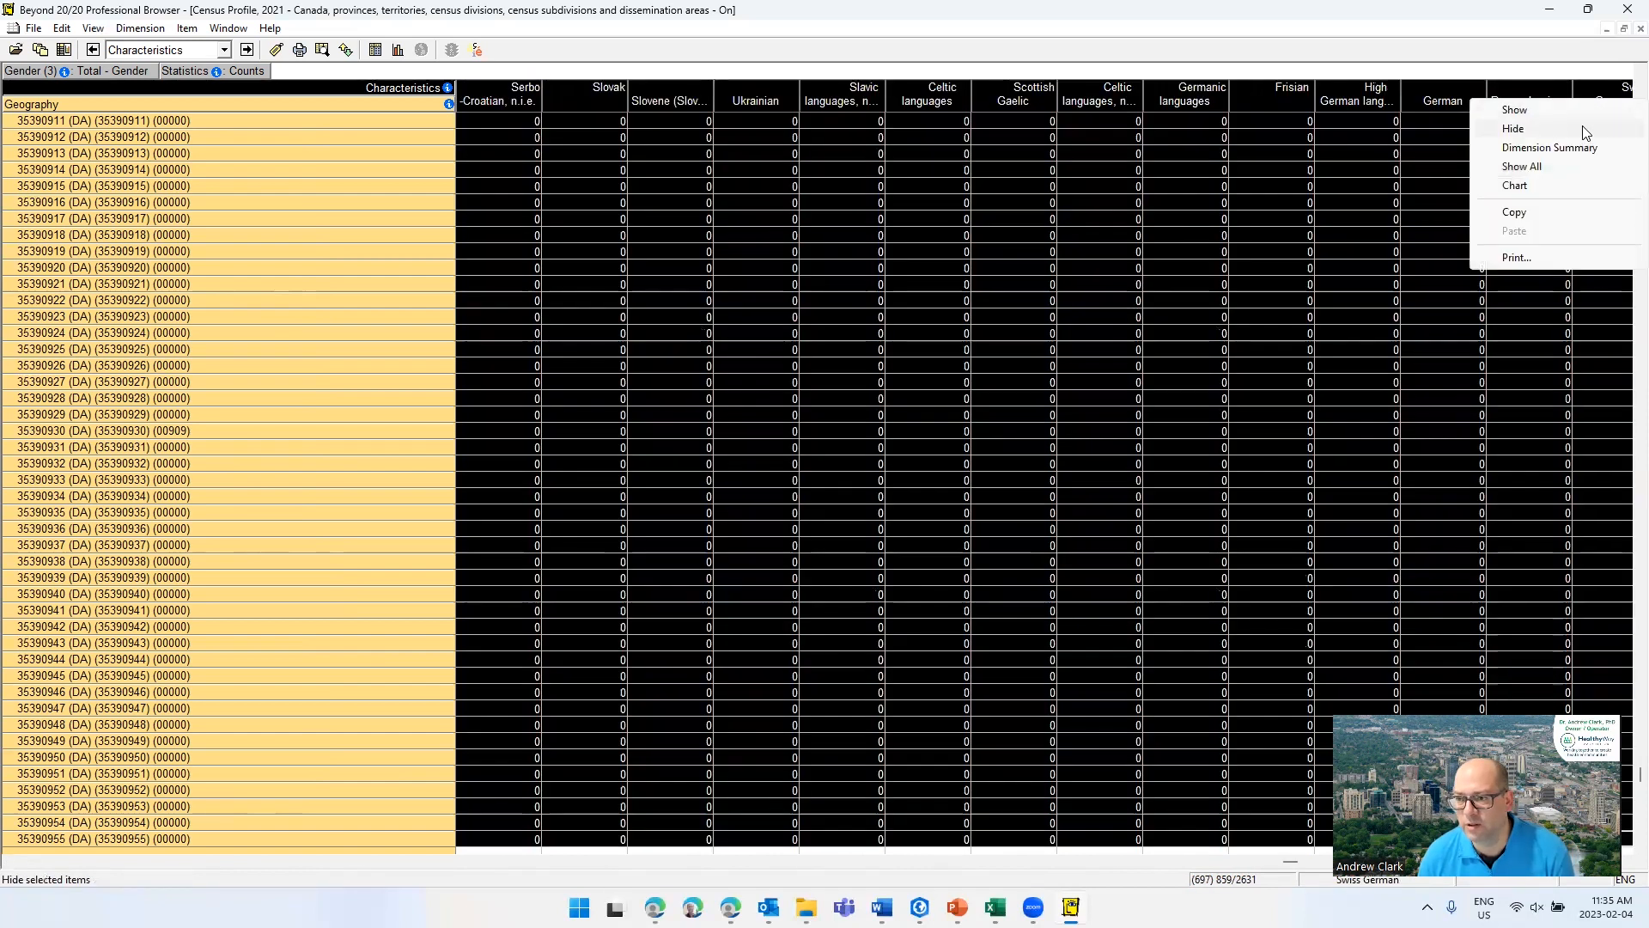
pyautogui.click(1584, 131)
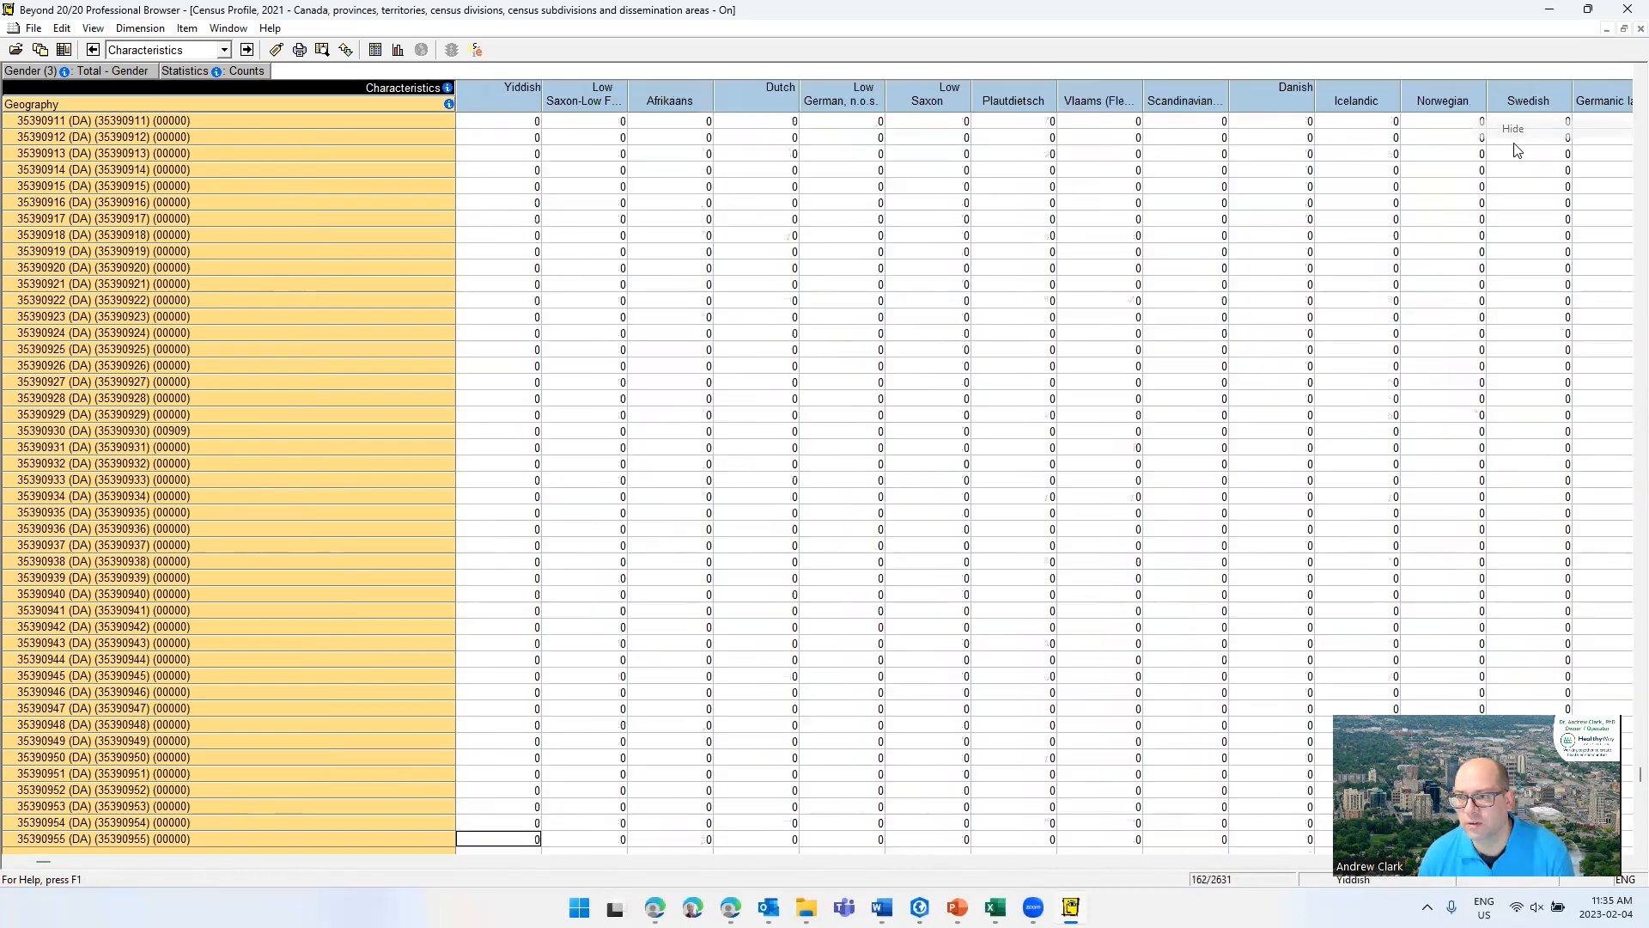
# - Hide all remaining characteristics columns from Yiddish through the table's final Children not eligible for instruction column
pyautogui.click(633, 863)
pyautogui.moveTo(173, 862); pyautogui.dragTo(1526, 860)
pyautogui.click(1405, 396)
pyautogui.press('Right')
pyautogui.press('Right')
pyautogui.press('Right')
pyautogui.press('Right')
pyautogui.press('Right')
pyautogui.press('Right')
pyautogui.press('Right')
pyautogui.press('Right')
pyautogui.press('Right')
pyautogui.press('Right')
pyautogui.press('Right')
pyautogui.press('Right')
pyautogui.press('Right')
pyautogui.press('Right')
pyautogui.press('Right')
pyautogui.press('Right')
pyautogui.press('Right')
pyautogui.press('Right')
pyautogui.press('Right')
pyautogui.press('Right')
pyautogui.press('Right')
pyautogui.press('Right')
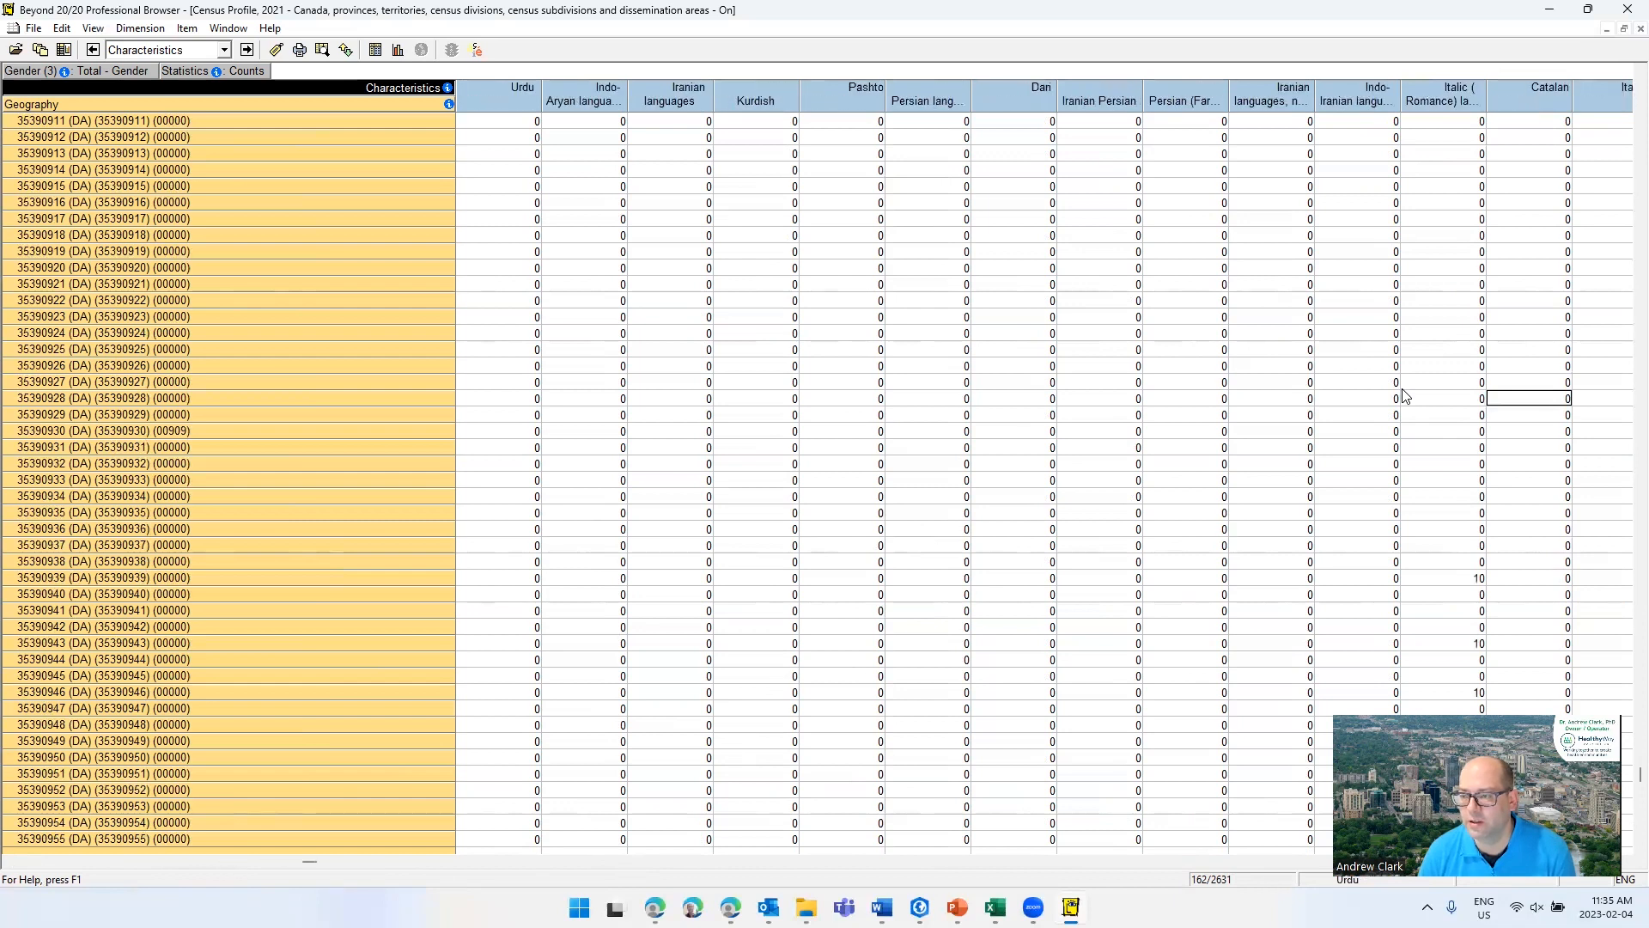
pyautogui.press('Right')
pyautogui.press('Right')
pyautogui.press('Right')
pyautogui.press('Right')
pyautogui.press('Right')
pyautogui.press('Right')
pyautogui.press('Right')
pyautogui.press('Right')
pyautogui.press('Right')
pyautogui.press('Right')
pyautogui.press('Right')
pyautogui.press('Right')
pyautogui.press('Right')
pyautogui.press('Right')
pyautogui.press('Right')
pyautogui.press('Right')
pyautogui.press('Right')
pyautogui.press('Right')
pyautogui.press('Right')
pyautogui.press('Right')
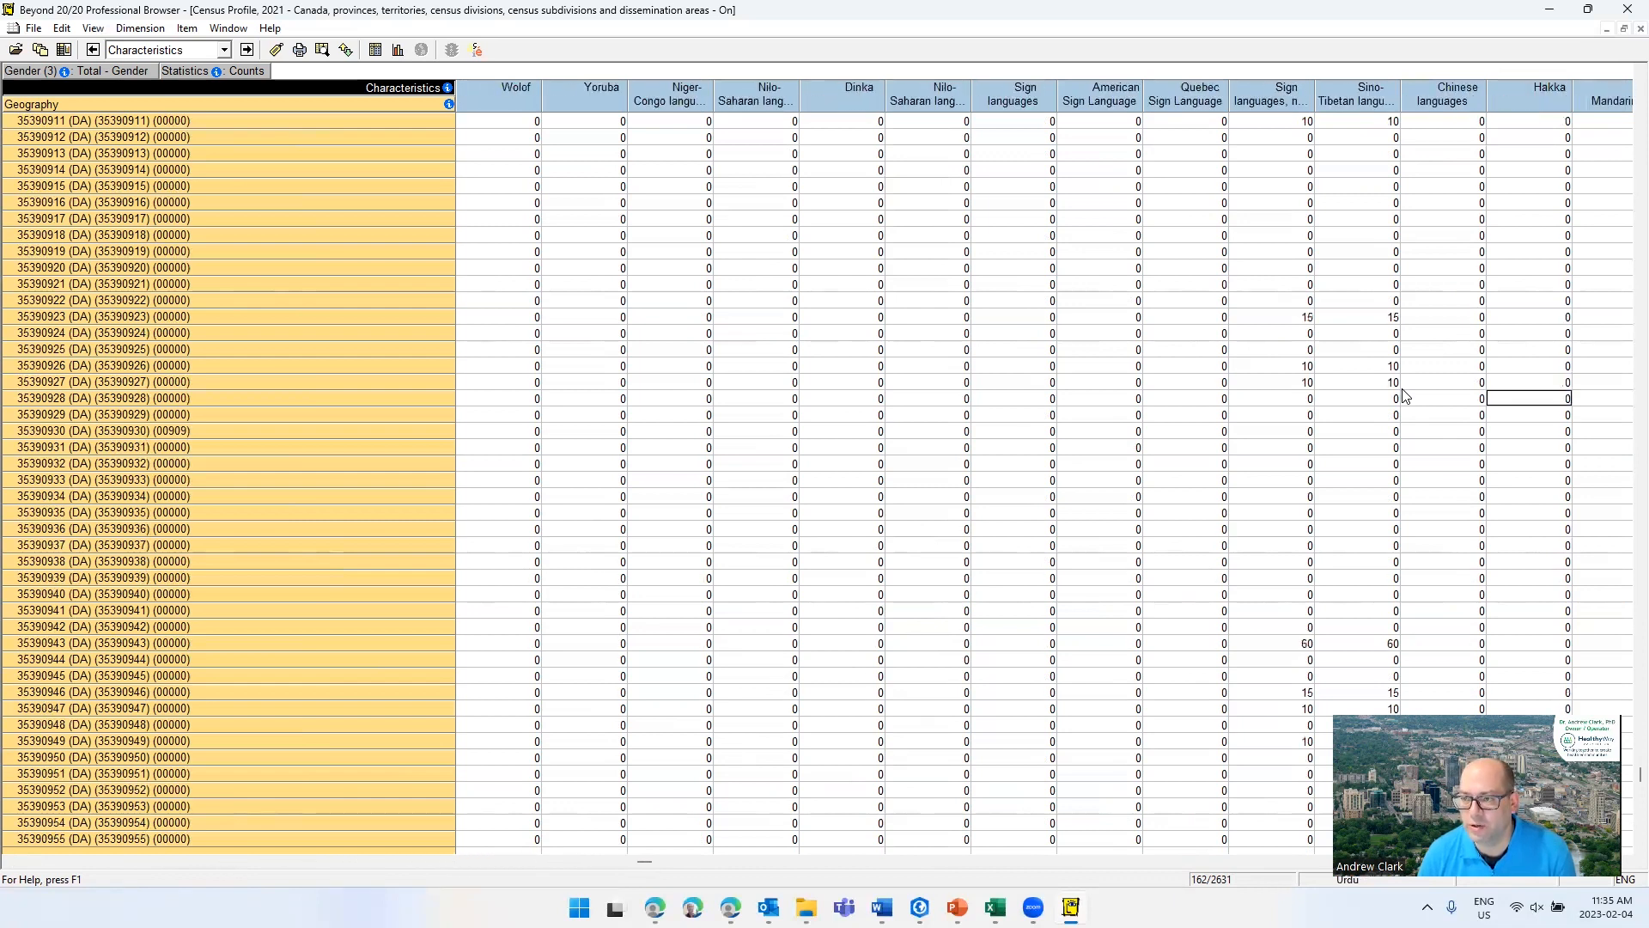
pyautogui.press('Right')
pyautogui.press('Right')
pyautogui.press('Right')
pyautogui.press('Right')
pyautogui.press('Right')
pyautogui.press('Right')
pyautogui.press('Right')
pyautogui.press('Right')
pyautogui.press('Right')
pyautogui.press('Right')
pyautogui.press('Right')
pyautogui.press('Right')
pyautogui.press('Right')
pyautogui.press('Right')
pyautogui.press('Right')
pyautogui.press('Right')
pyautogui.press('Right')
pyautogui.press('Right')
pyautogui.press('Right')
pyautogui.press('Right')
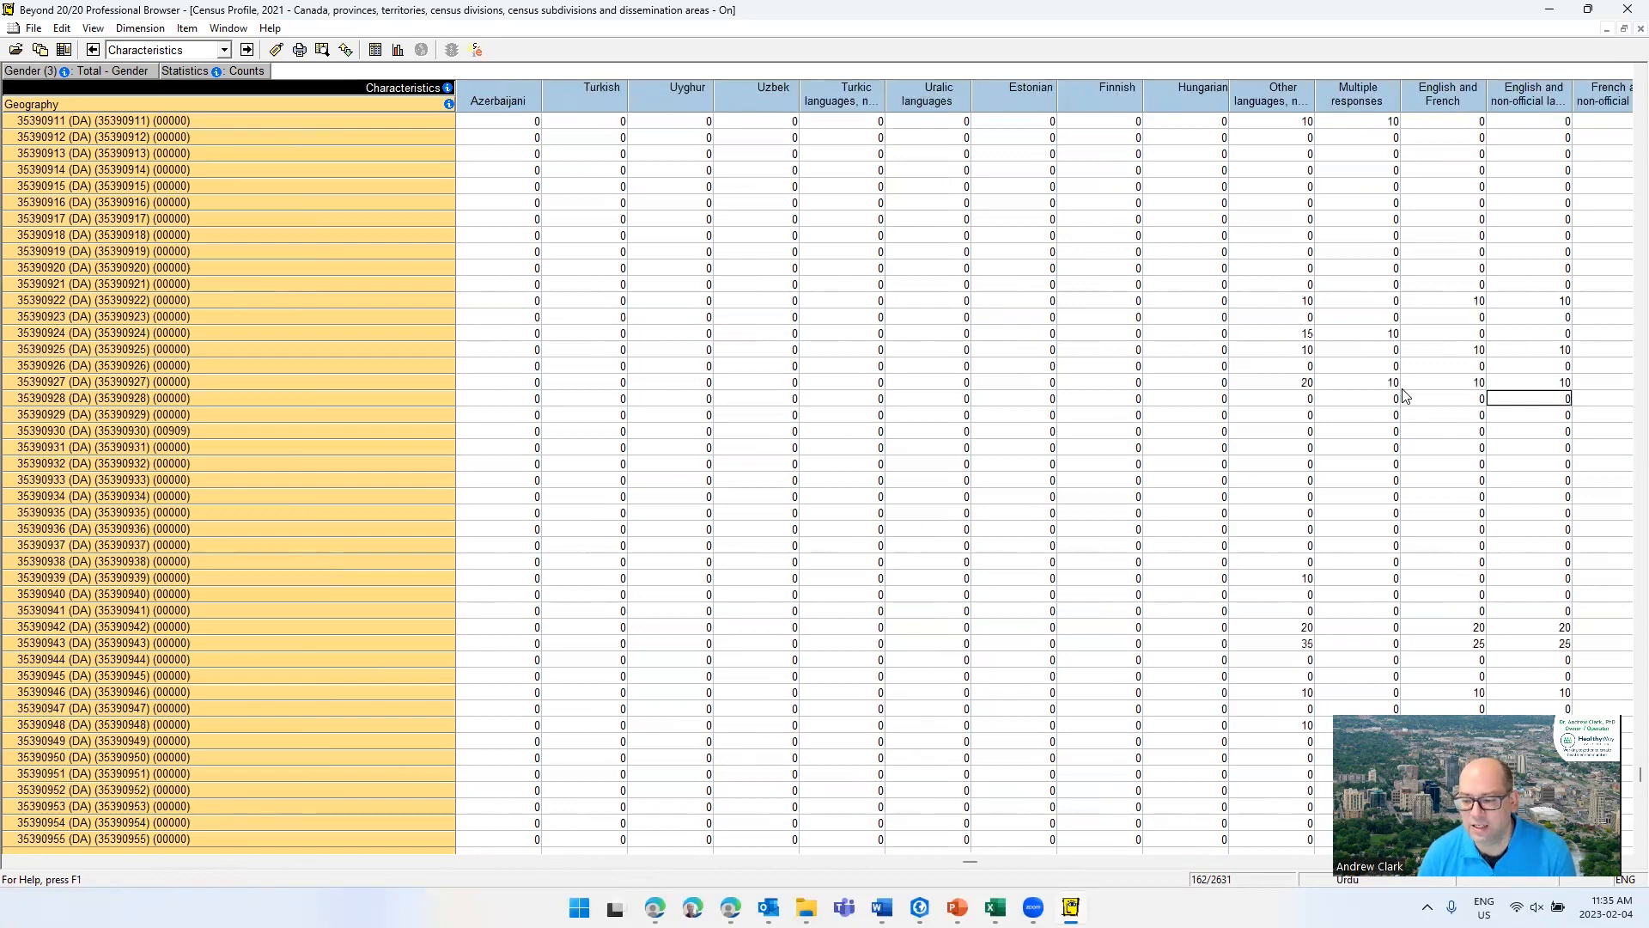
pyautogui.press('Right')
pyautogui.press('Right')
pyautogui.press('Right')
pyautogui.press('Right')
pyautogui.press('Right')
pyautogui.press('Right')
pyautogui.press('Right')
pyautogui.press('Right')
pyautogui.press('Right')
pyautogui.press('Right')
pyautogui.press('Right')
pyautogui.press('Right')
pyautogui.press('Right')
pyautogui.press('Right')
pyautogui.press('Right')
pyautogui.press('Right')
pyautogui.press('Right')
pyautogui.press('Right')
pyautogui.press('Right')
pyautogui.press('Right')
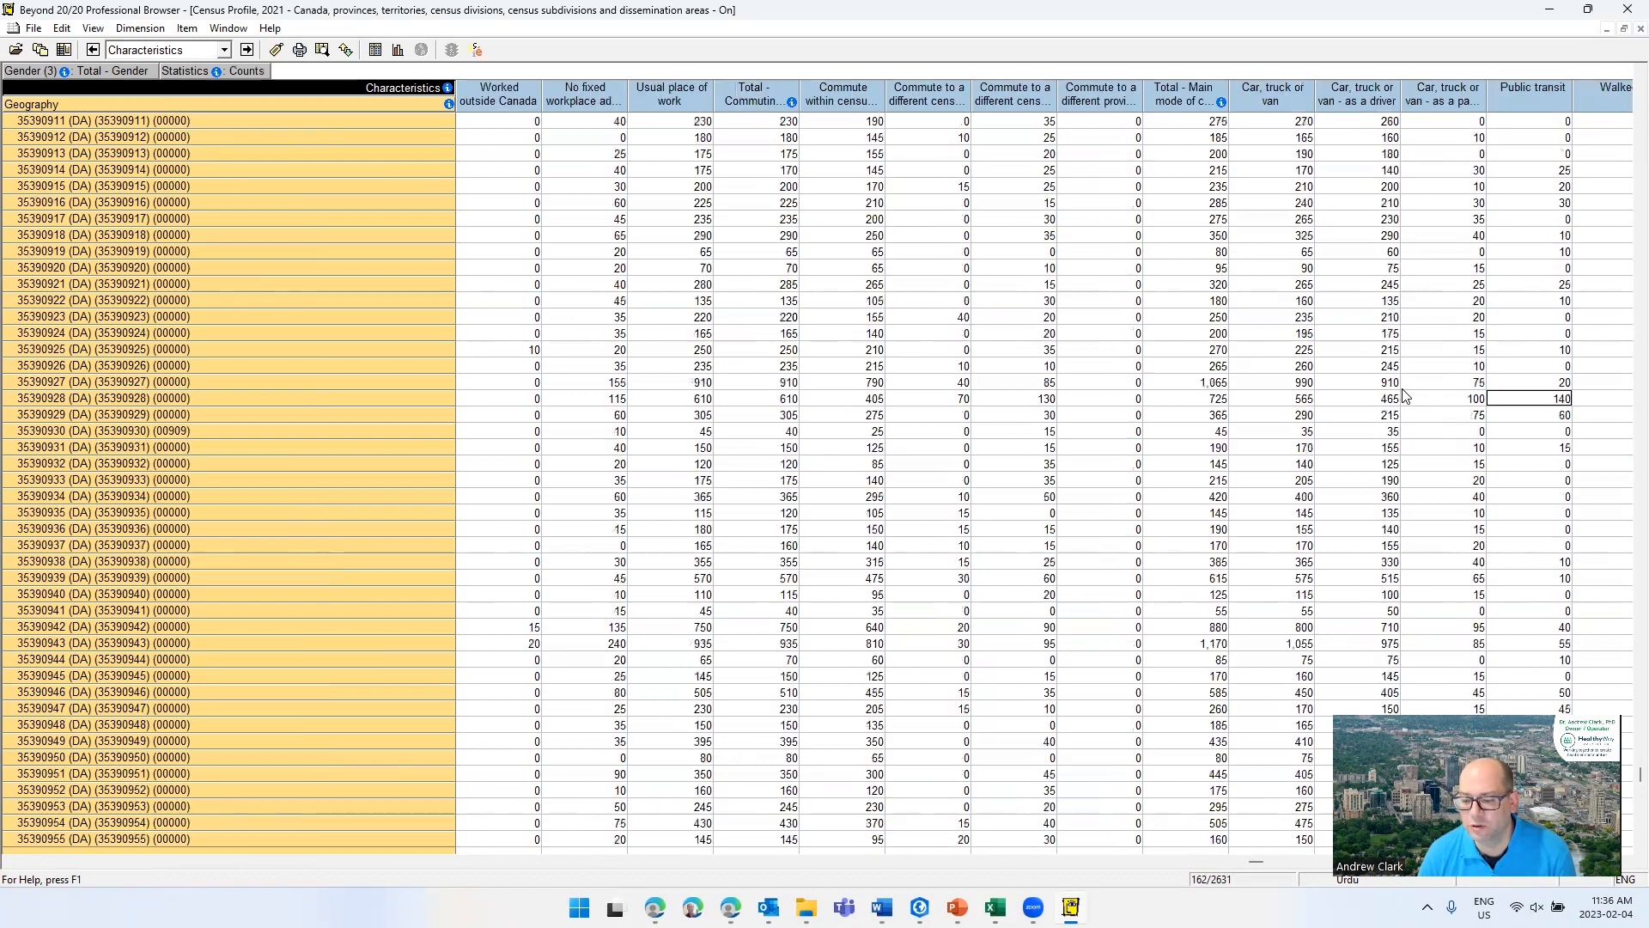
pyautogui.press('Right')
pyautogui.press('Right')
pyautogui.press('Right')
pyautogui.press('Right')
pyautogui.press('Right')
pyautogui.press('Right')
pyautogui.press('Right')
pyautogui.press('Right')
pyautogui.press('Right')
pyautogui.press('Right')
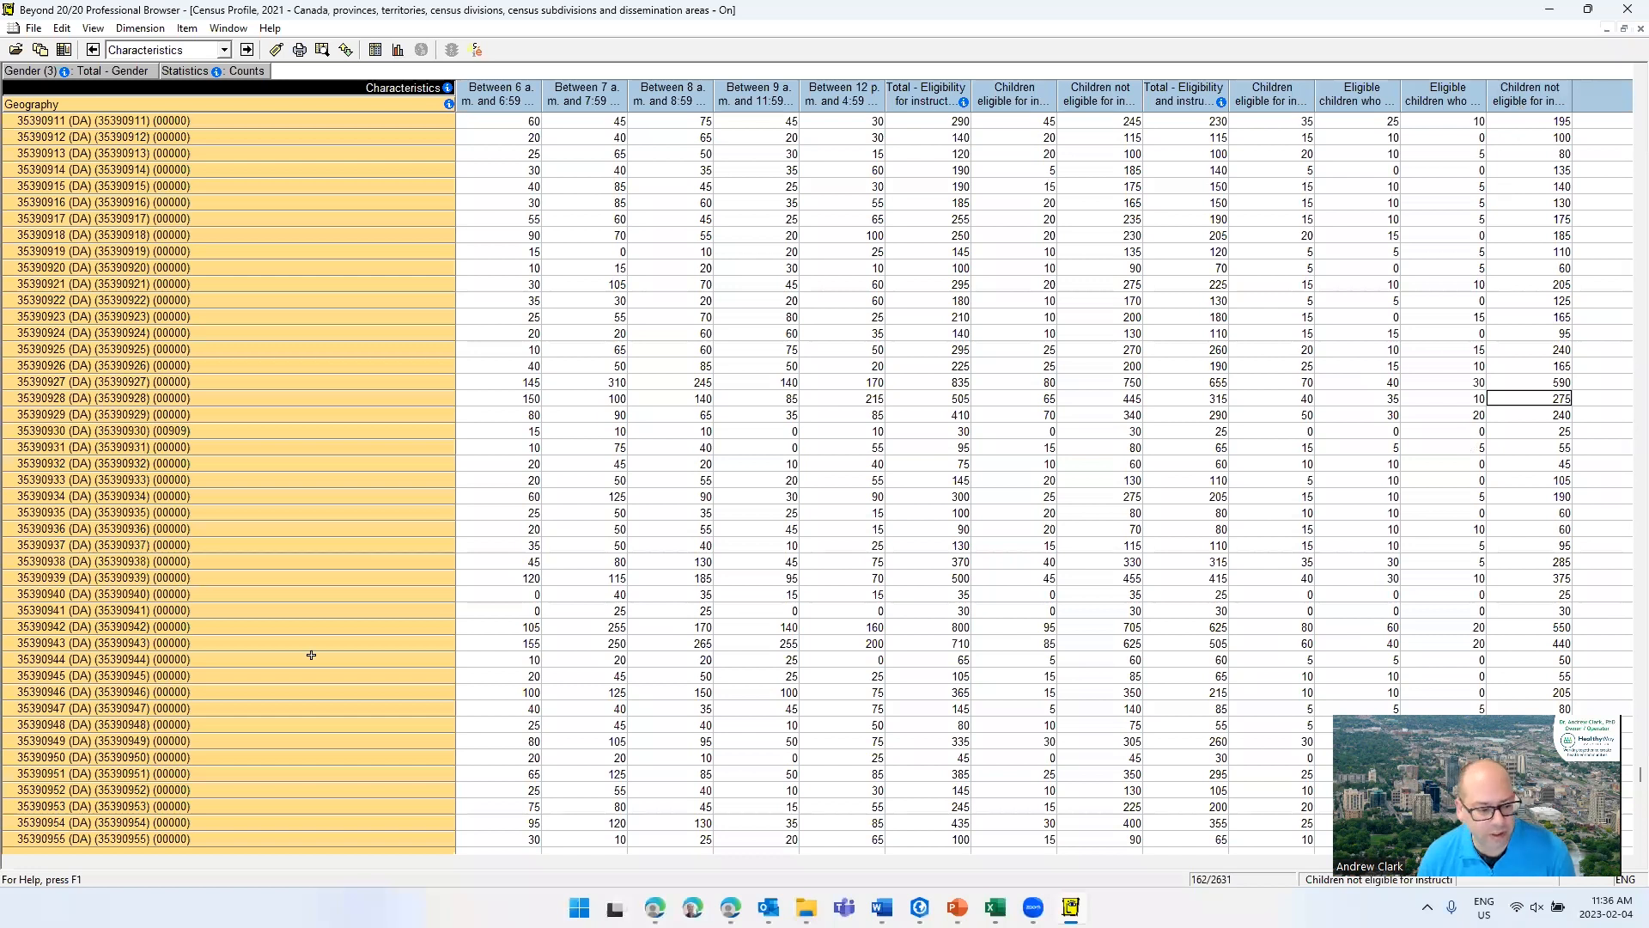
pyautogui.click(43, 862)
pyautogui.click(7, 862)
pyautogui.click(7, 863)
pyautogui.click(7, 862)
pyautogui.click(7, 862)
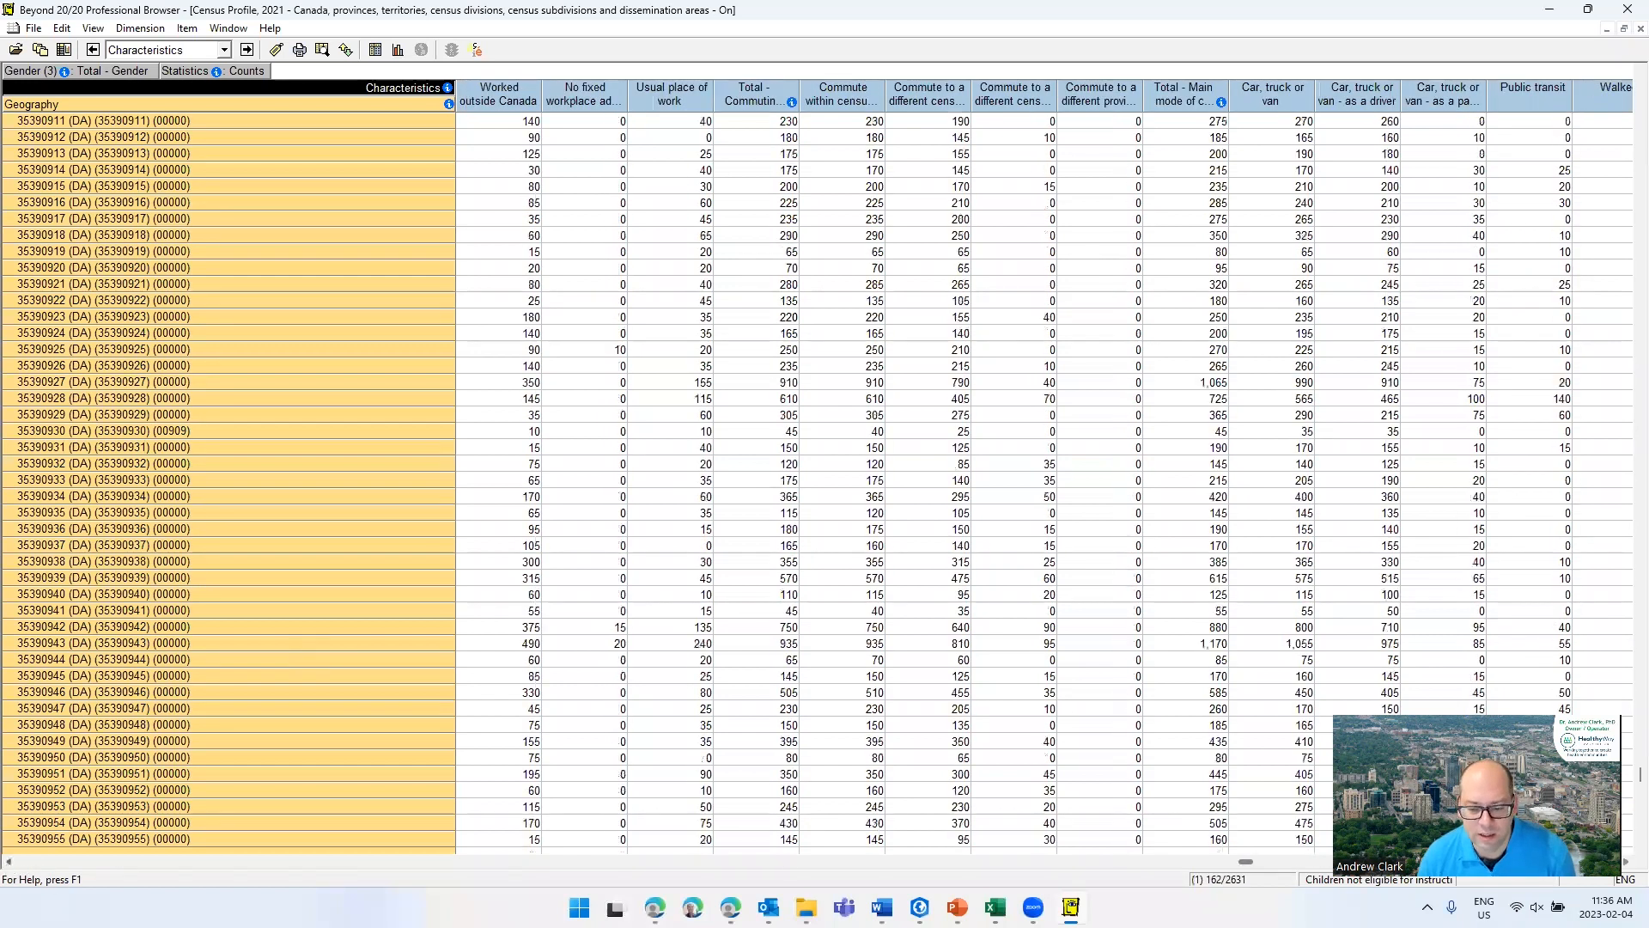
pyautogui.click(7, 862)
pyautogui.moveTo(1175, 862); pyautogui.dragTo(23, 862)
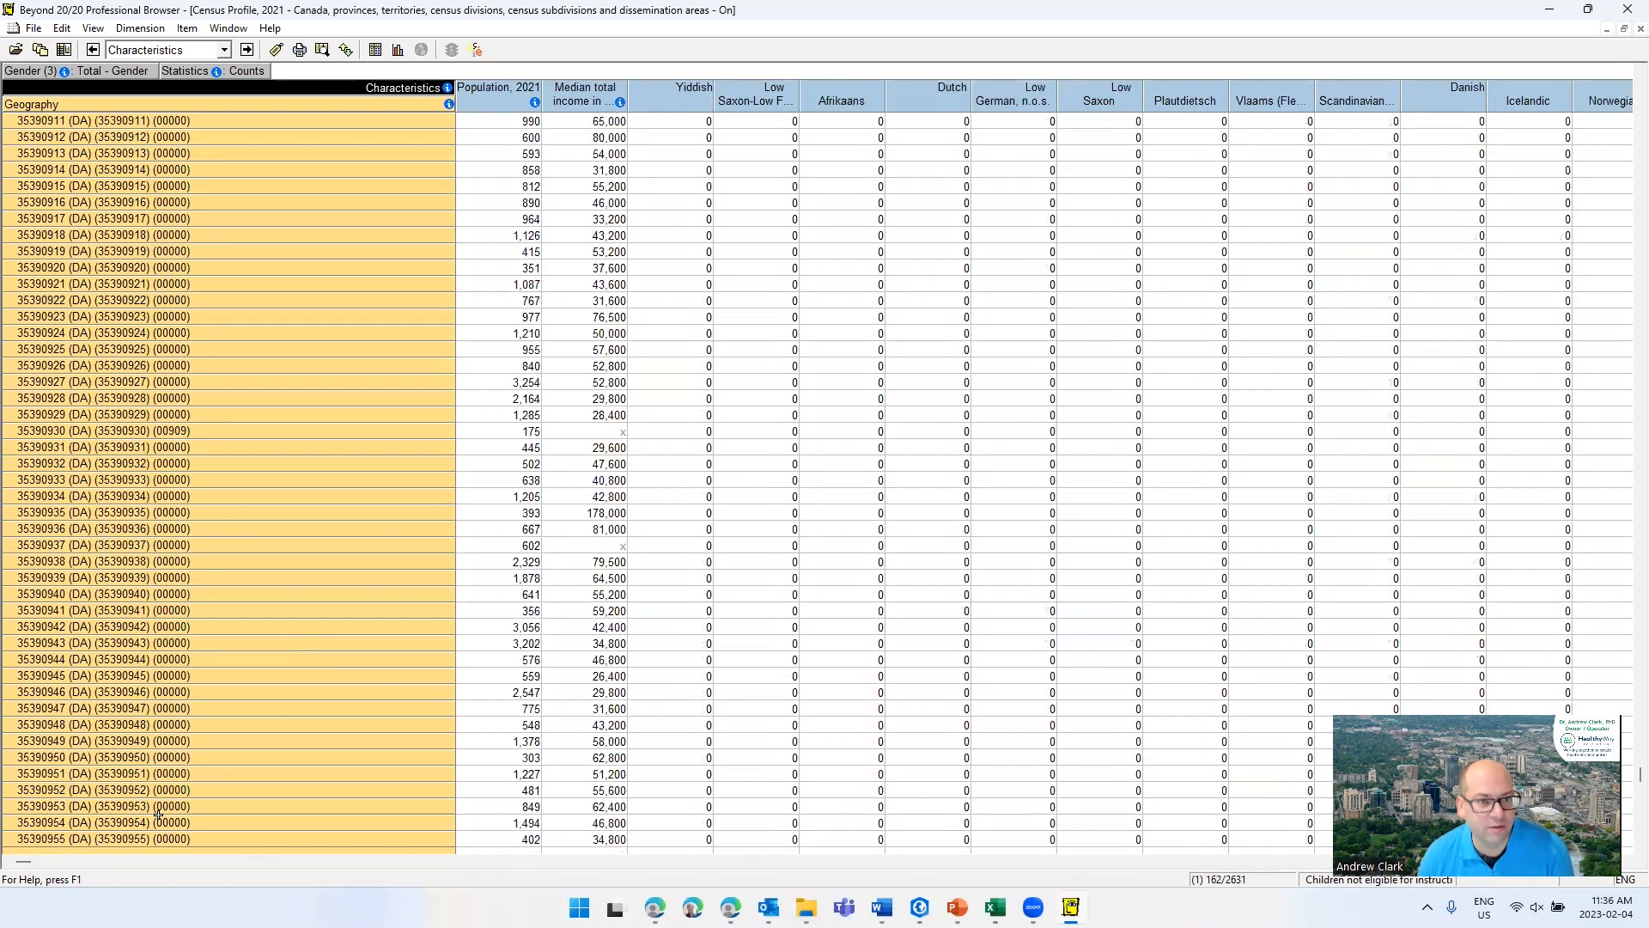
pyautogui.keyDown('shift'); pyautogui.click(682, 91); pyautogui.keyUp('shift')
pyautogui.rightClick(691, 85)
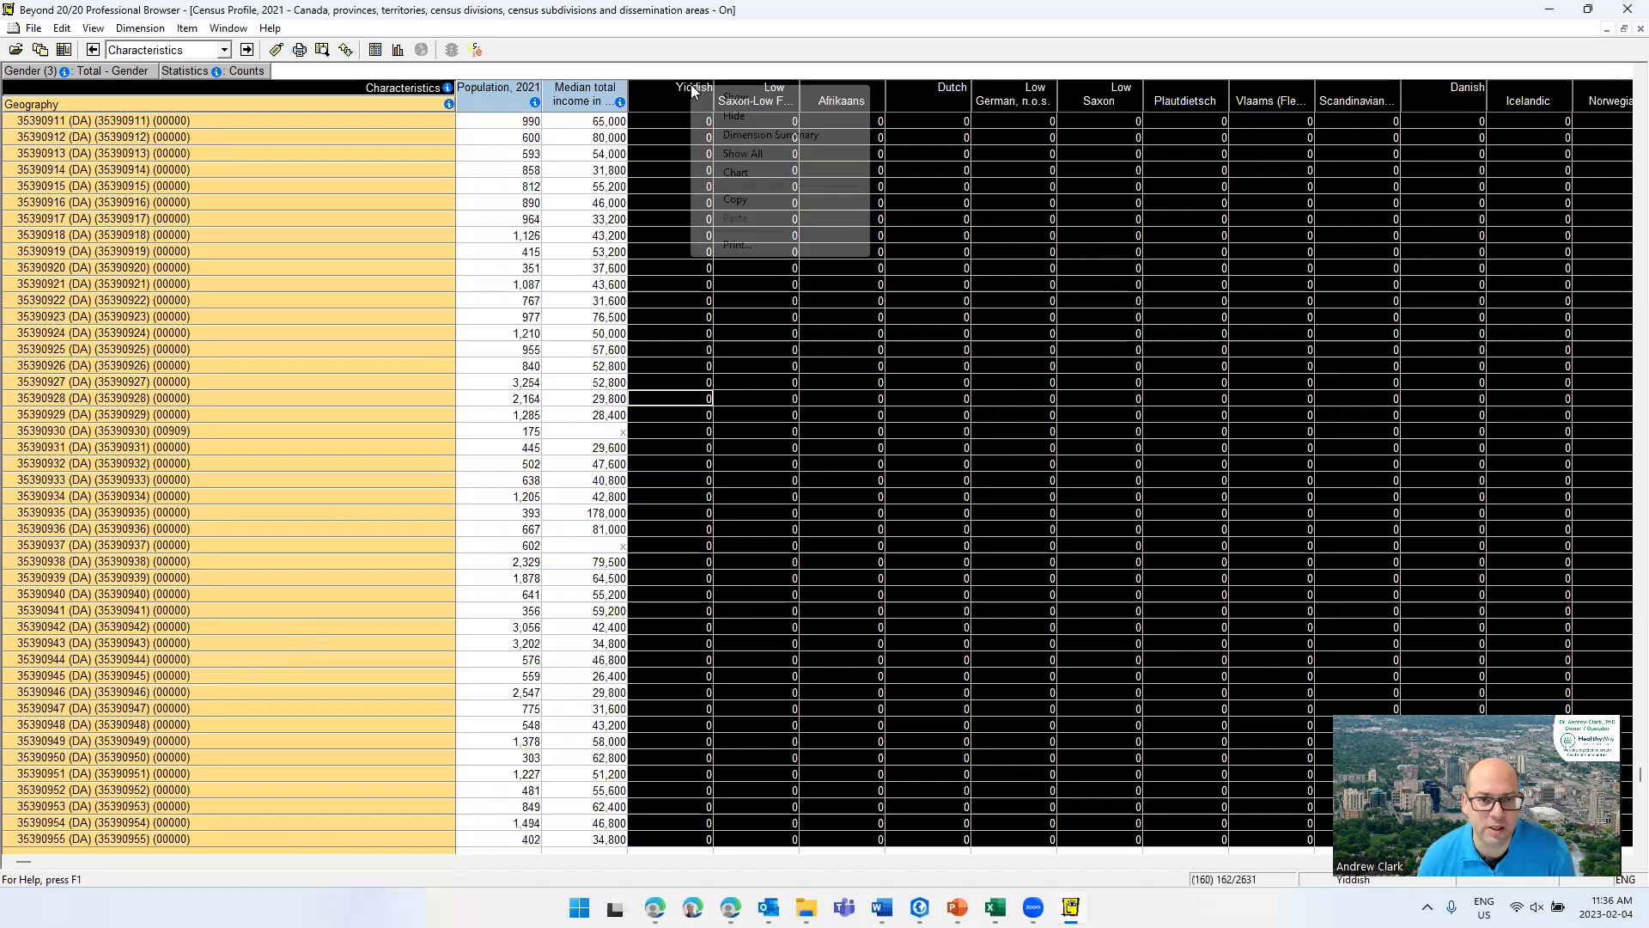
pyautogui.click(732, 116)
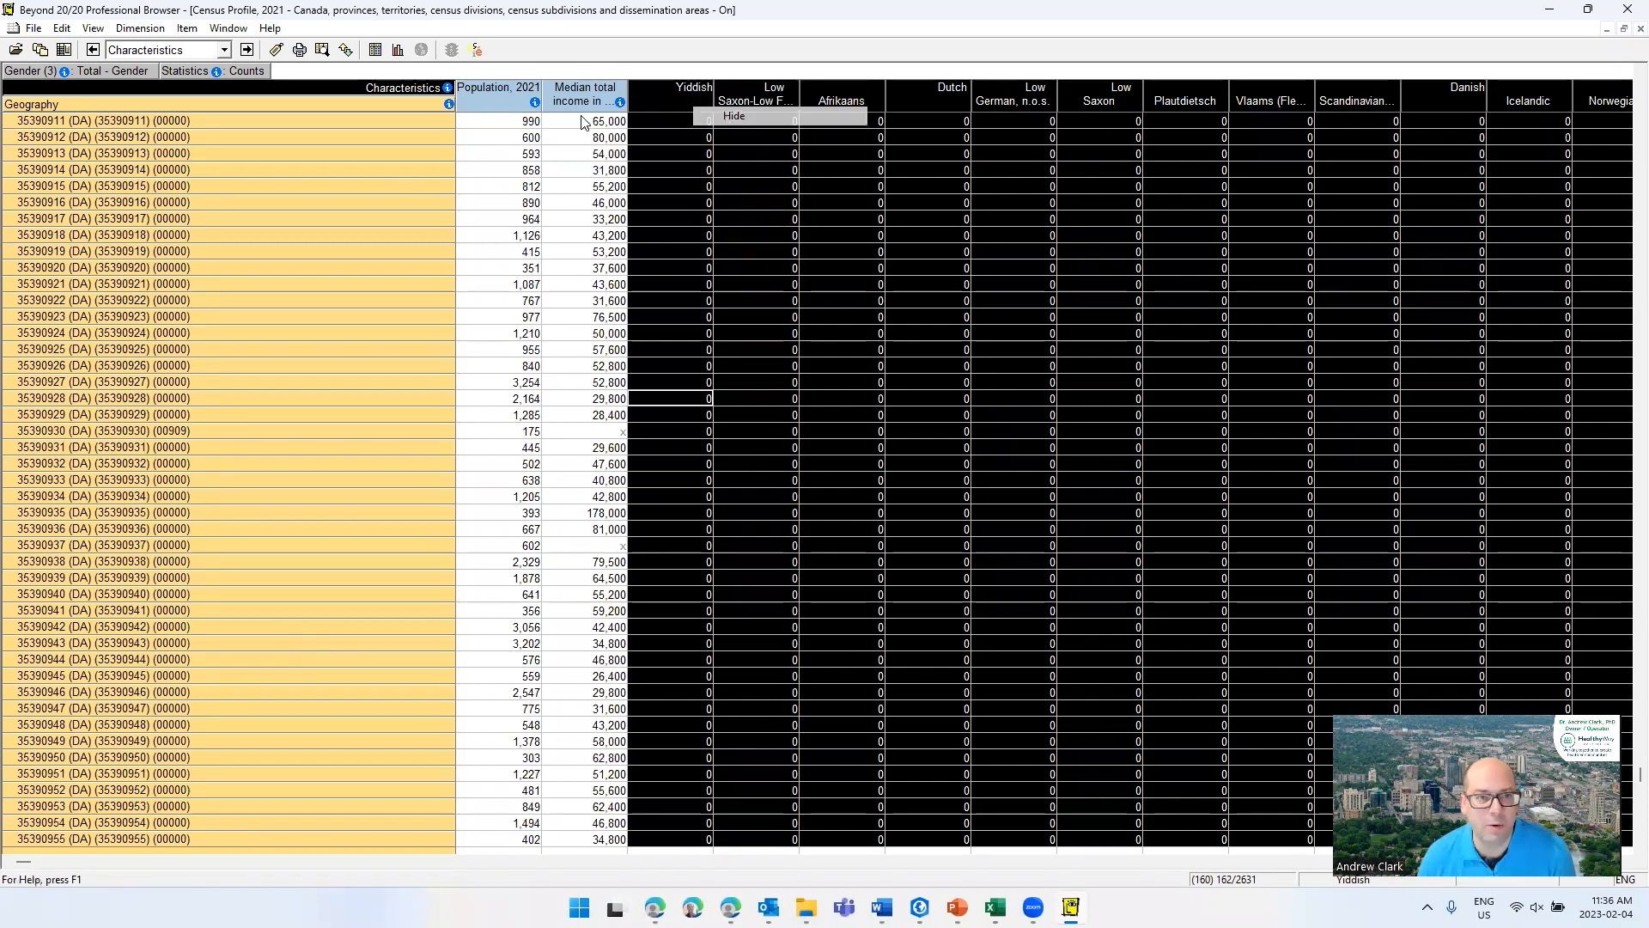
# - Show only the Population, 2021 and Median total income in 2020 ($) columns
pyautogui.keyDown('shift'); pyautogui.click(584, 88); pyautogui.keyUp('shift')
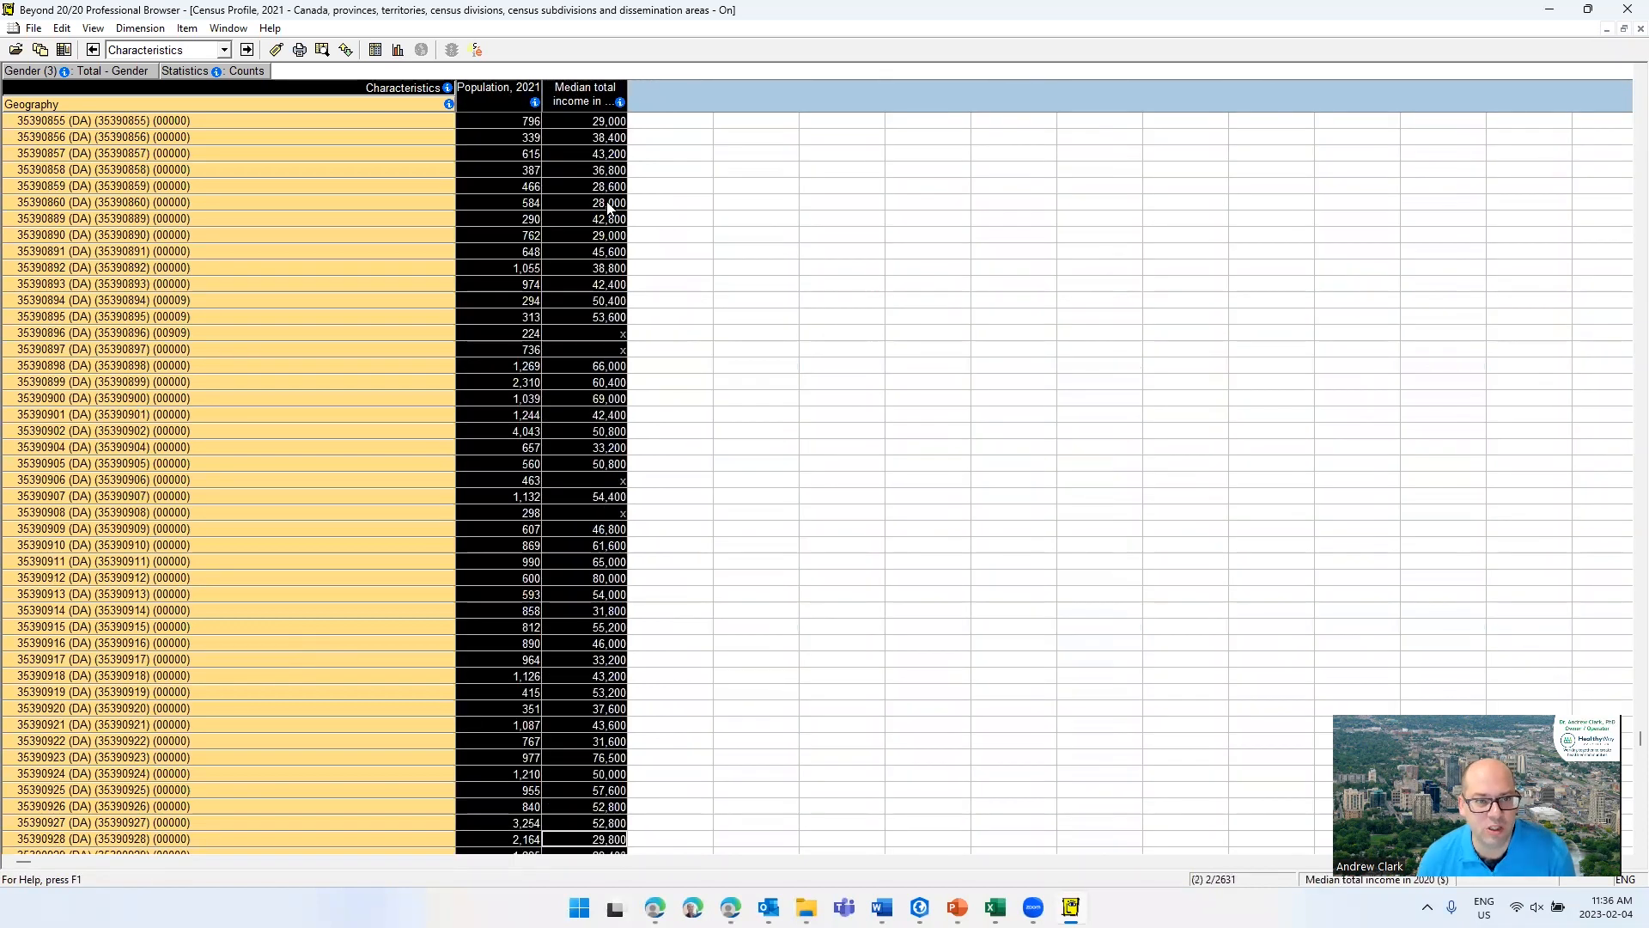
pyautogui.rightClick(603, 100)
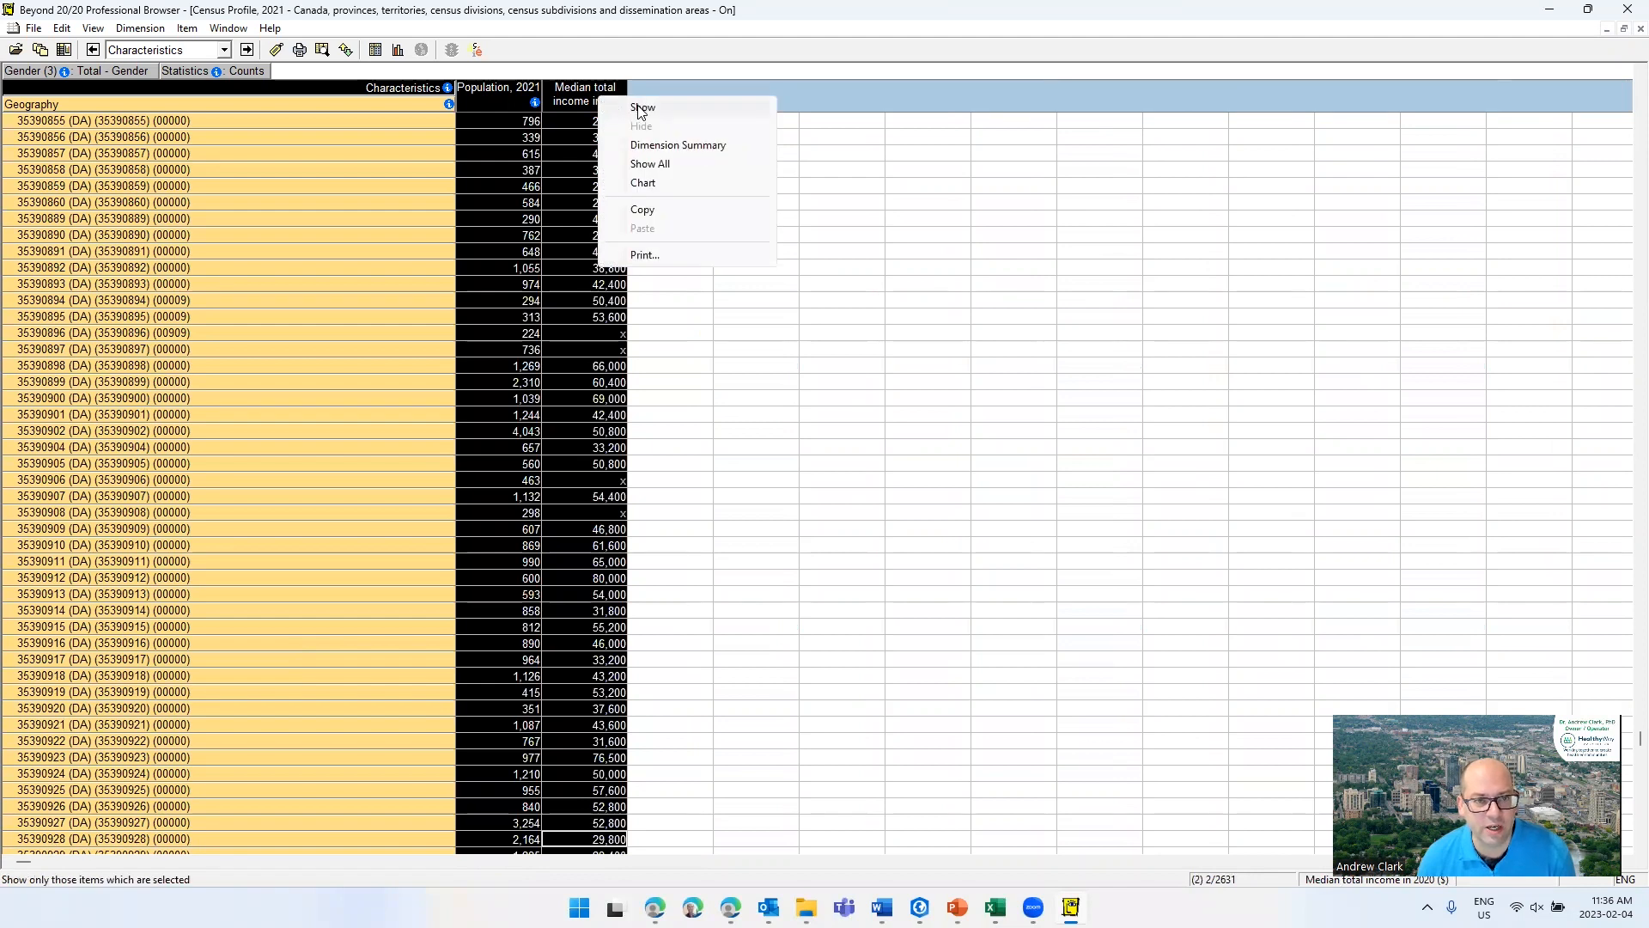
pyautogui.click(641, 110)
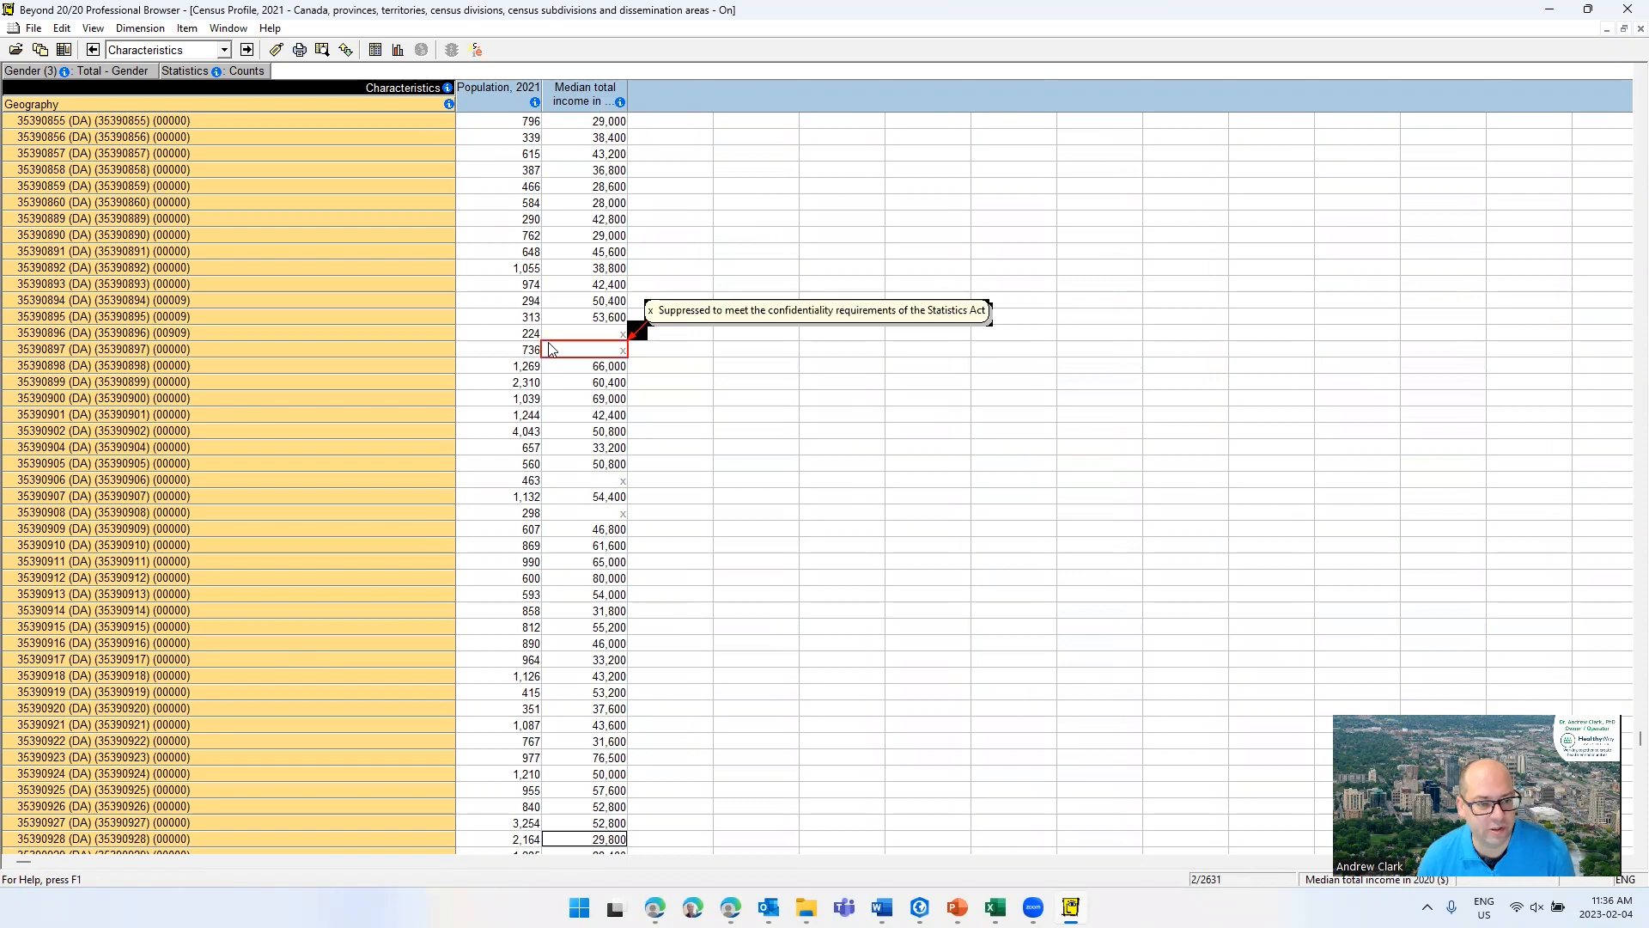
pyautogui.scroll(1, 309, 152)
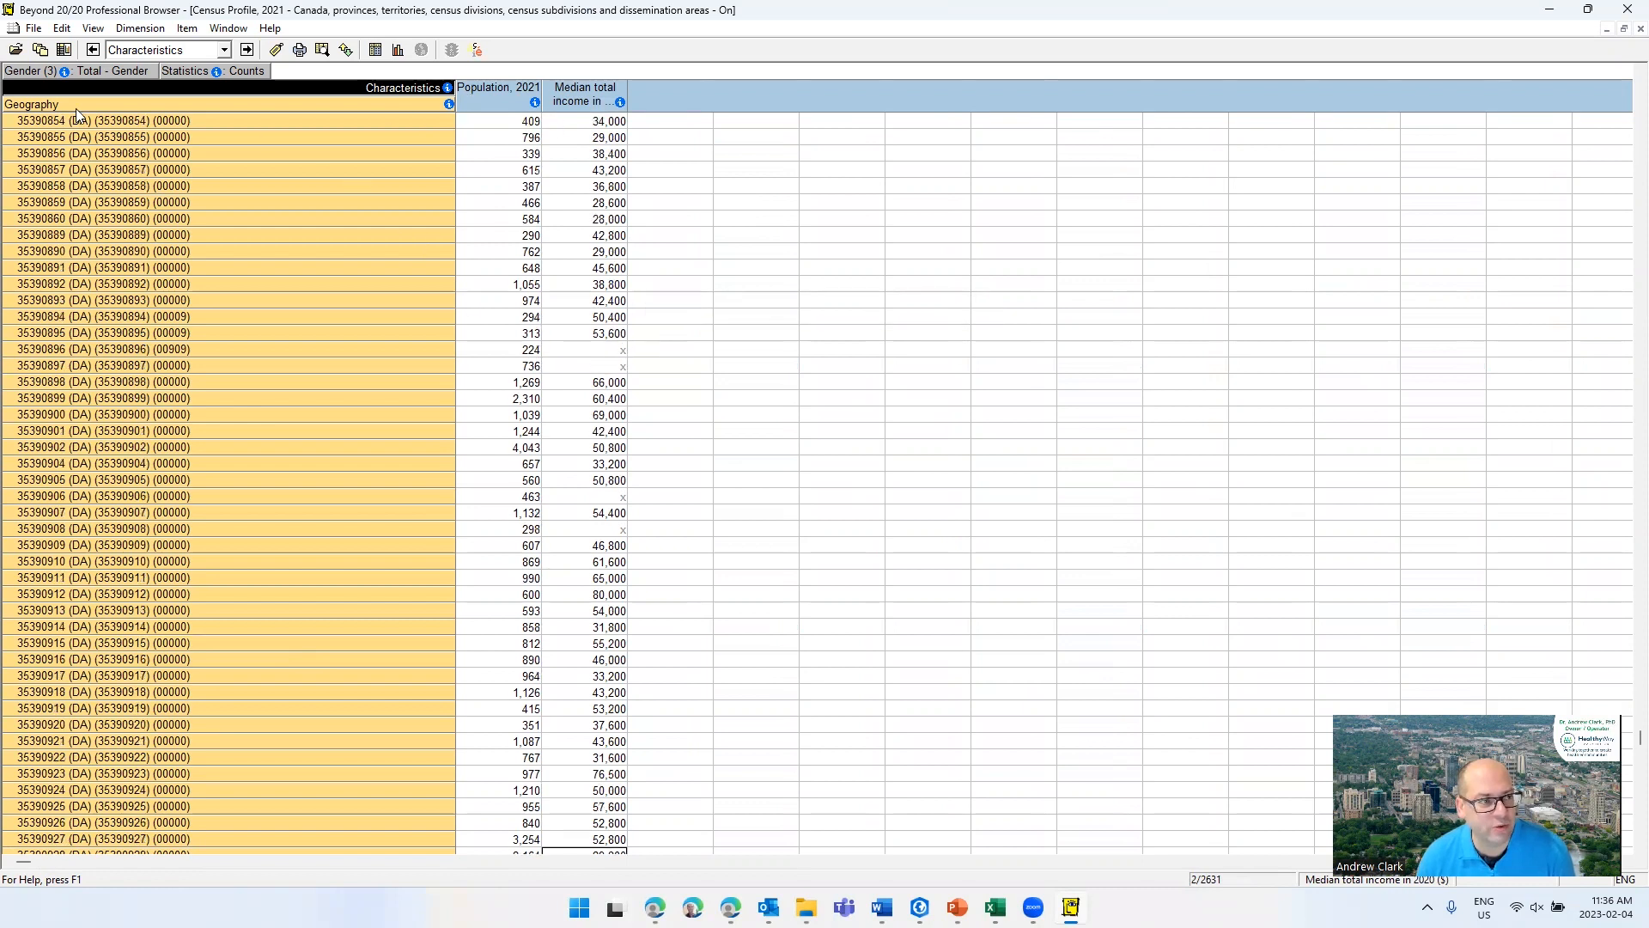
# - Start saving a copy of the reduced table with Comma Separated (*.csv) as the file type
pyautogui.click(34, 29)
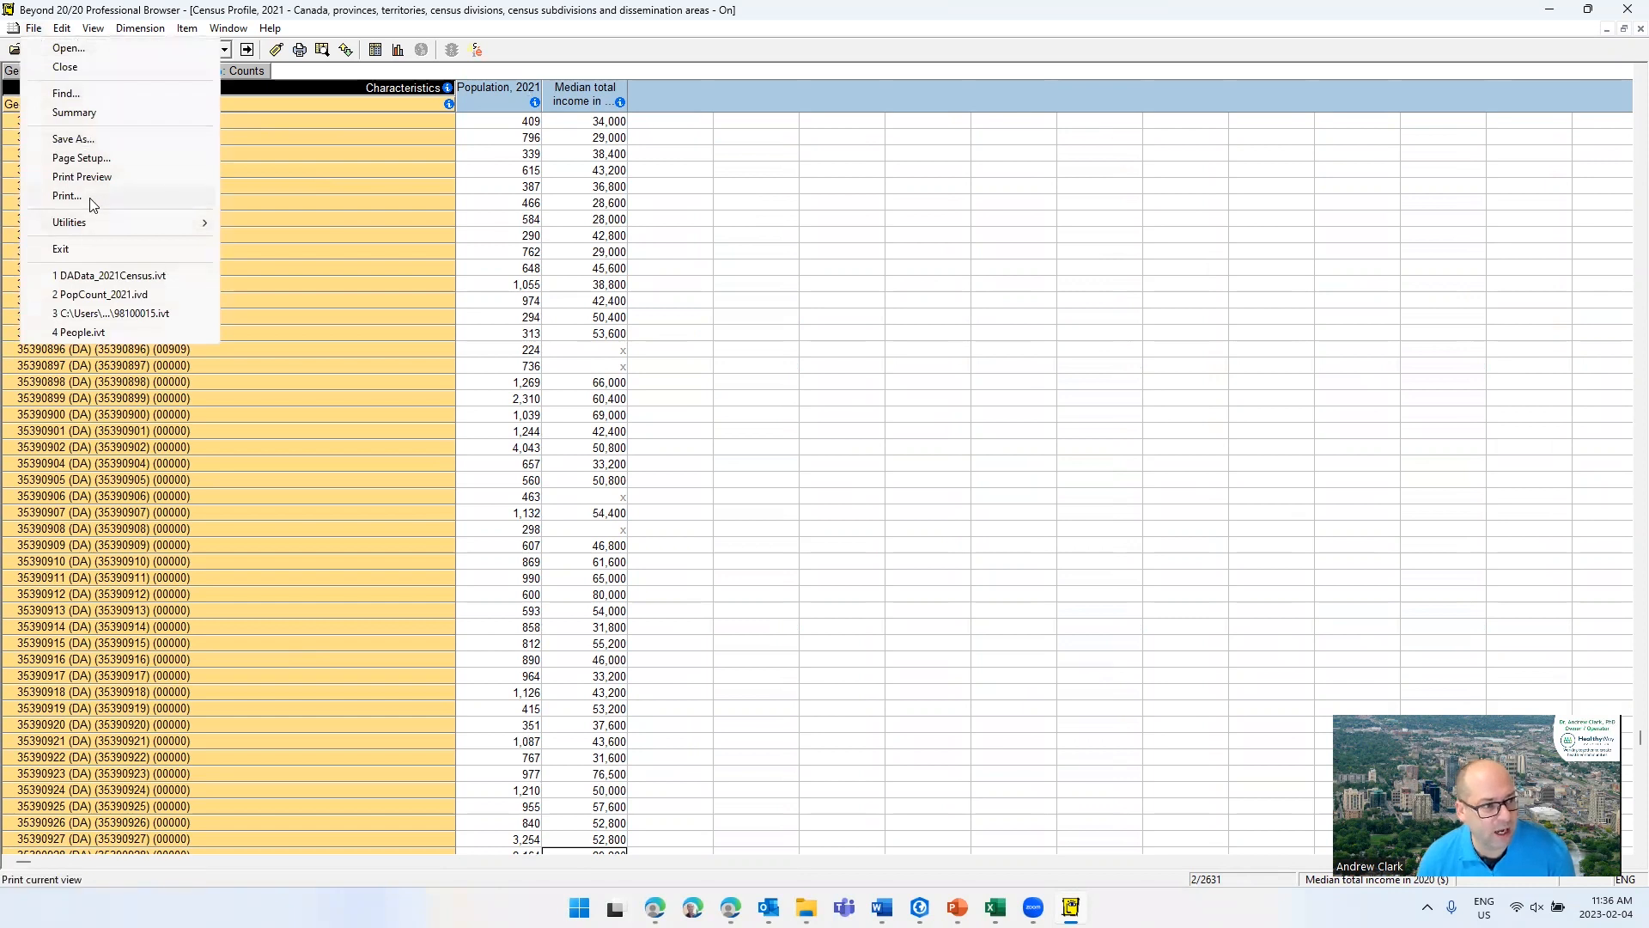
pyautogui.click(96, 140)
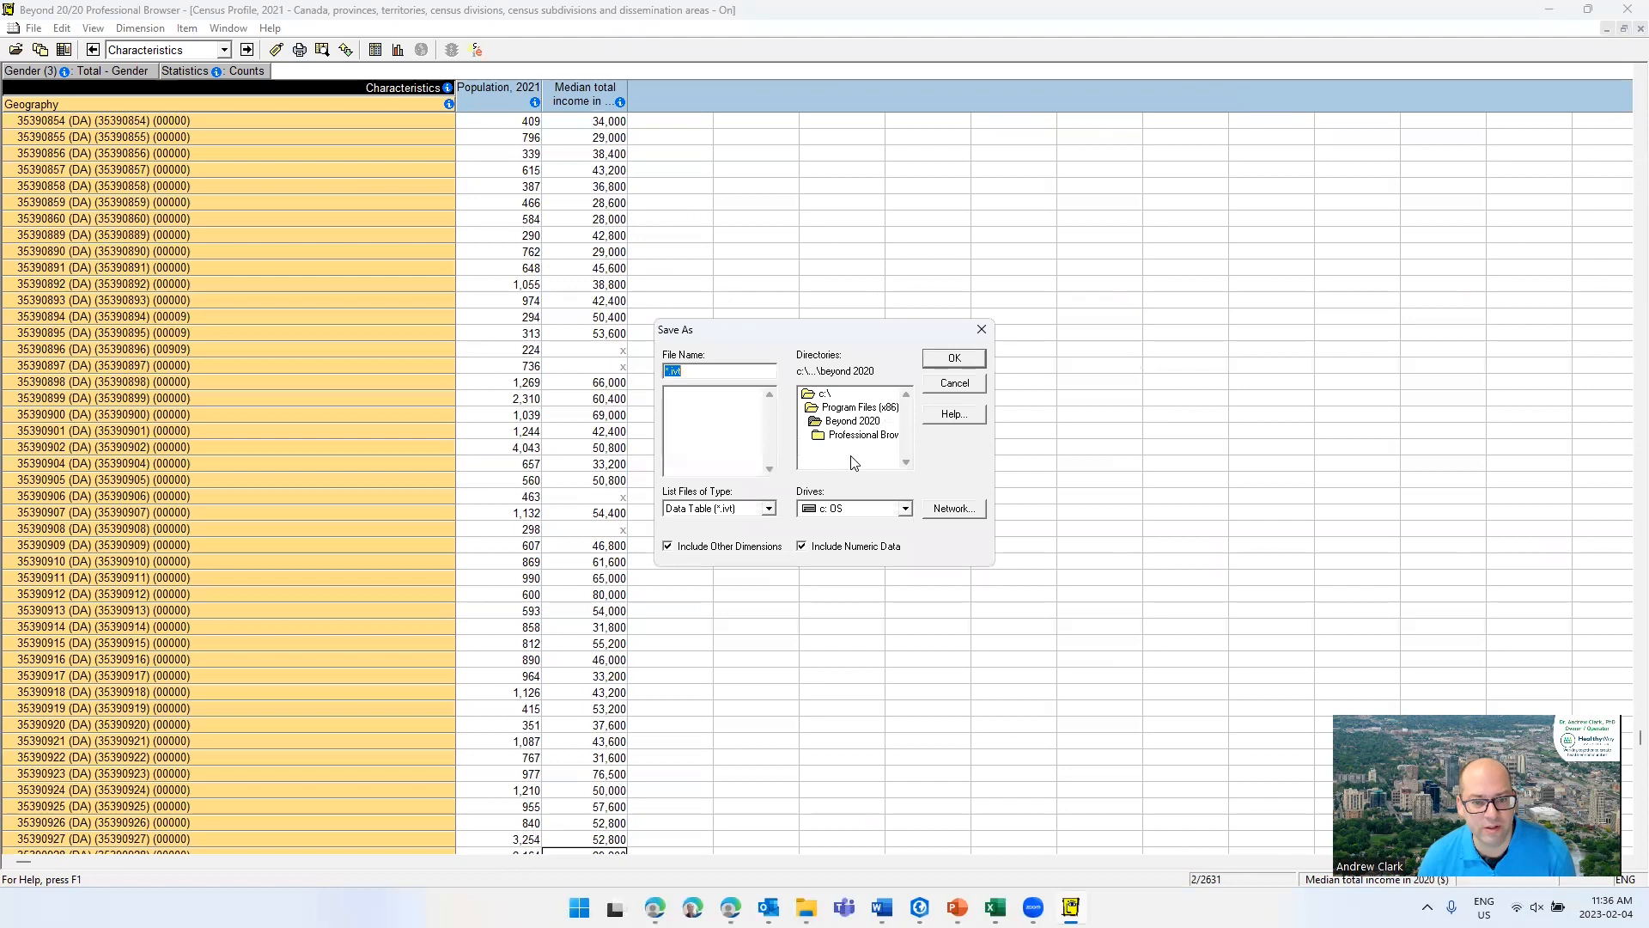
pyautogui.click(722, 508)
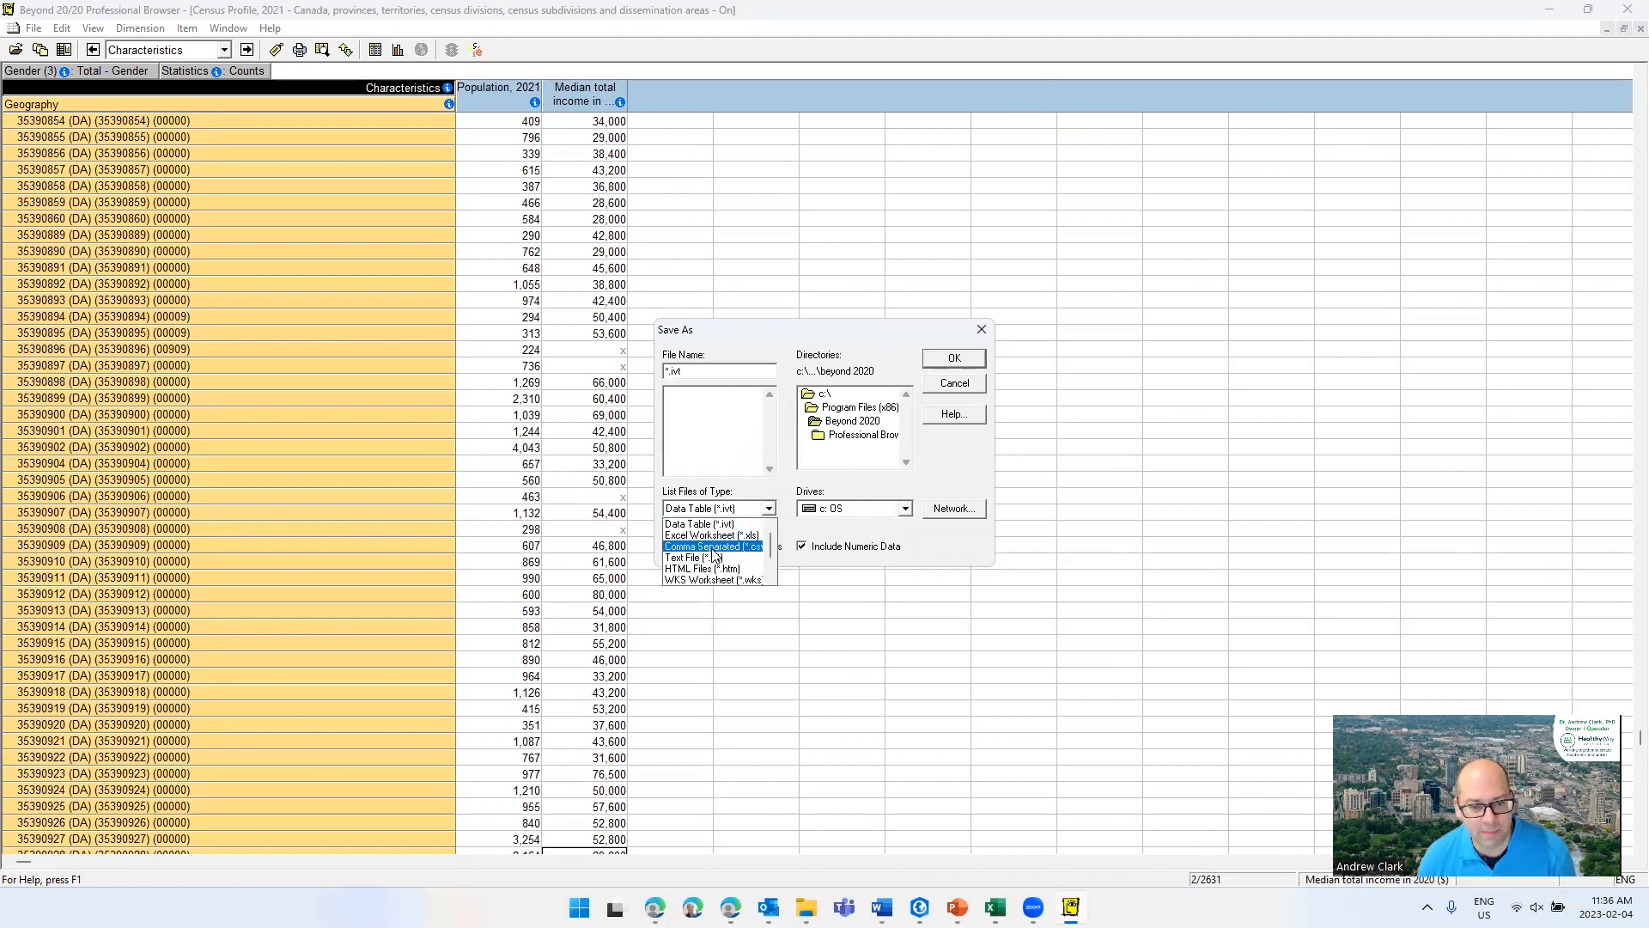
pyautogui.click(719, 547)
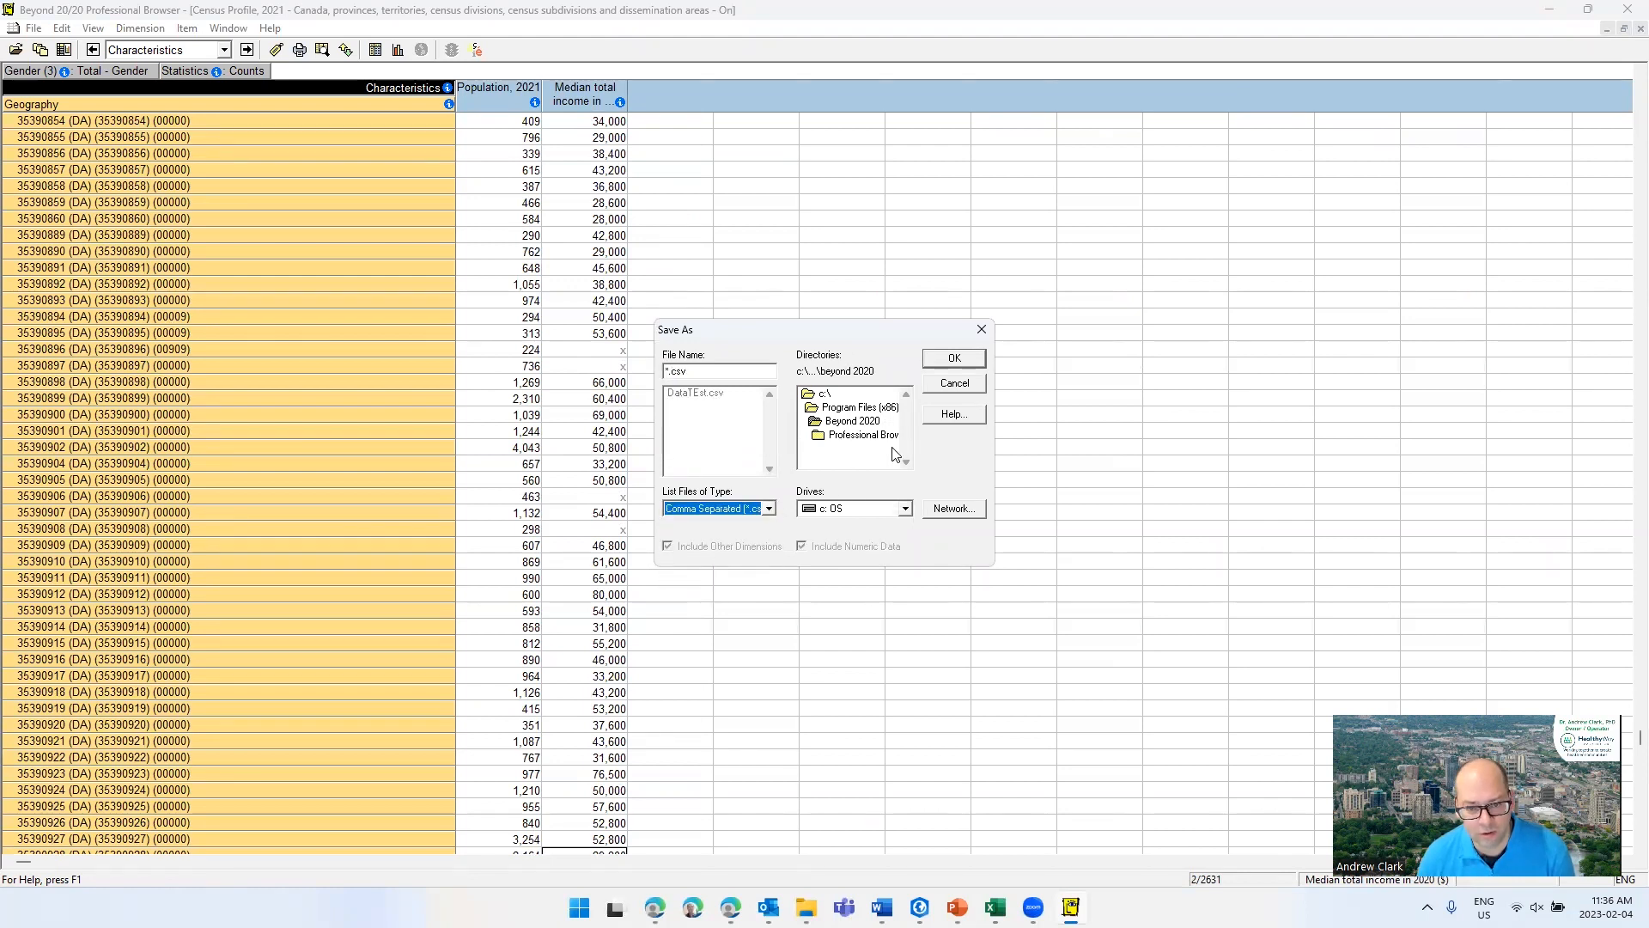
pyautogui.click(770, 508)
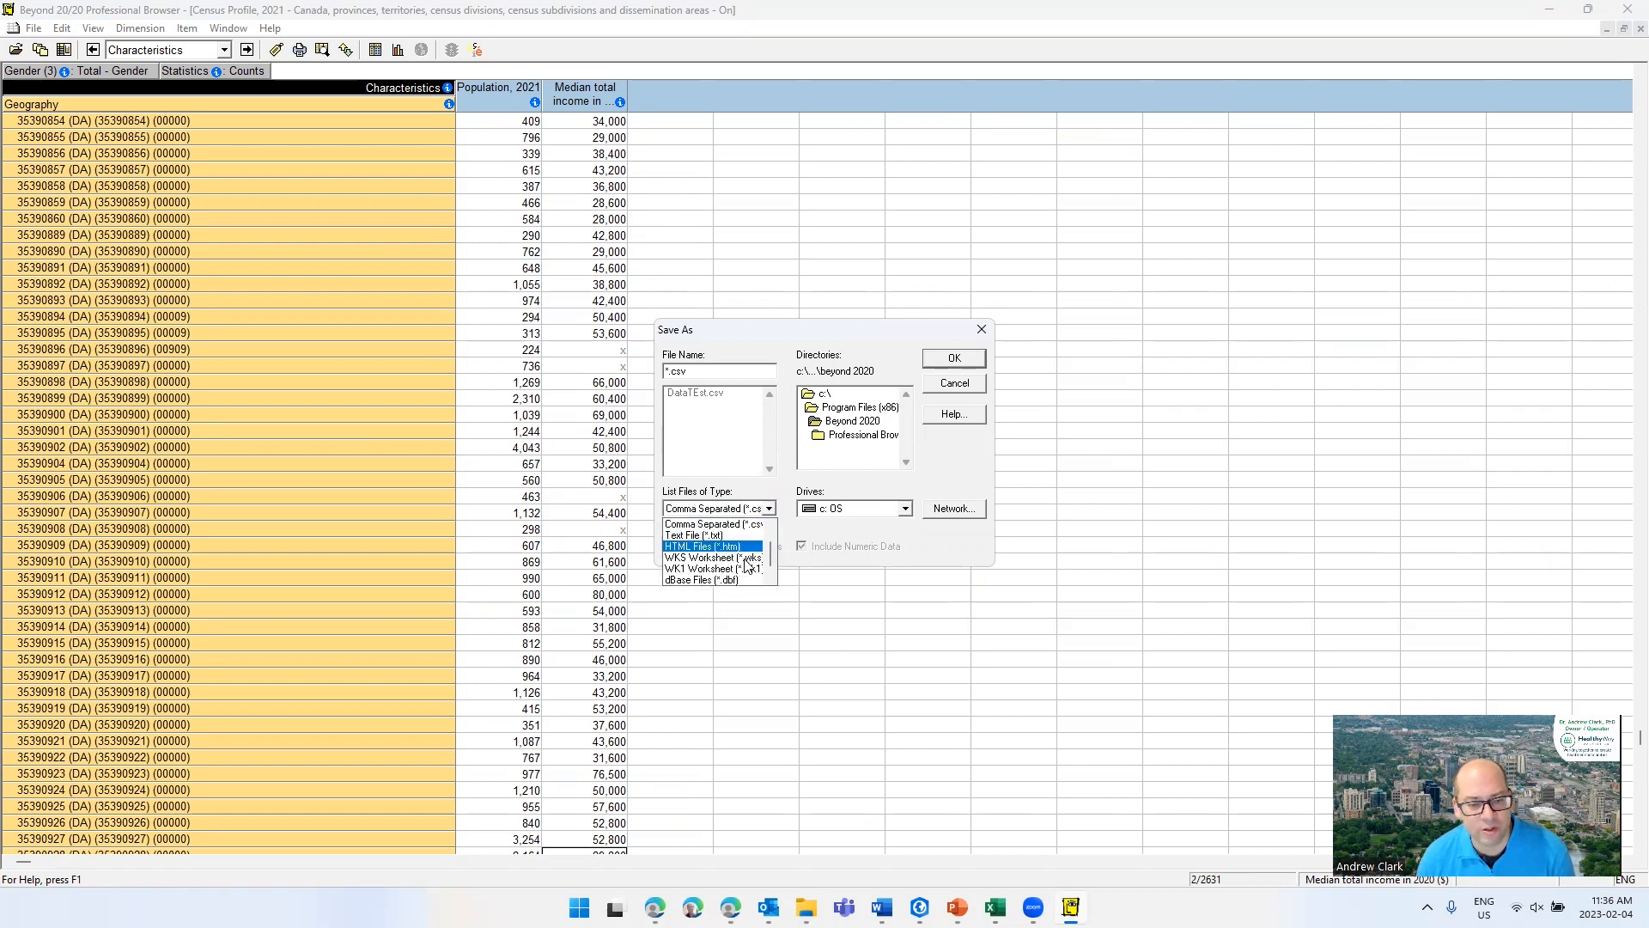
pyautogui.click(741, 526)
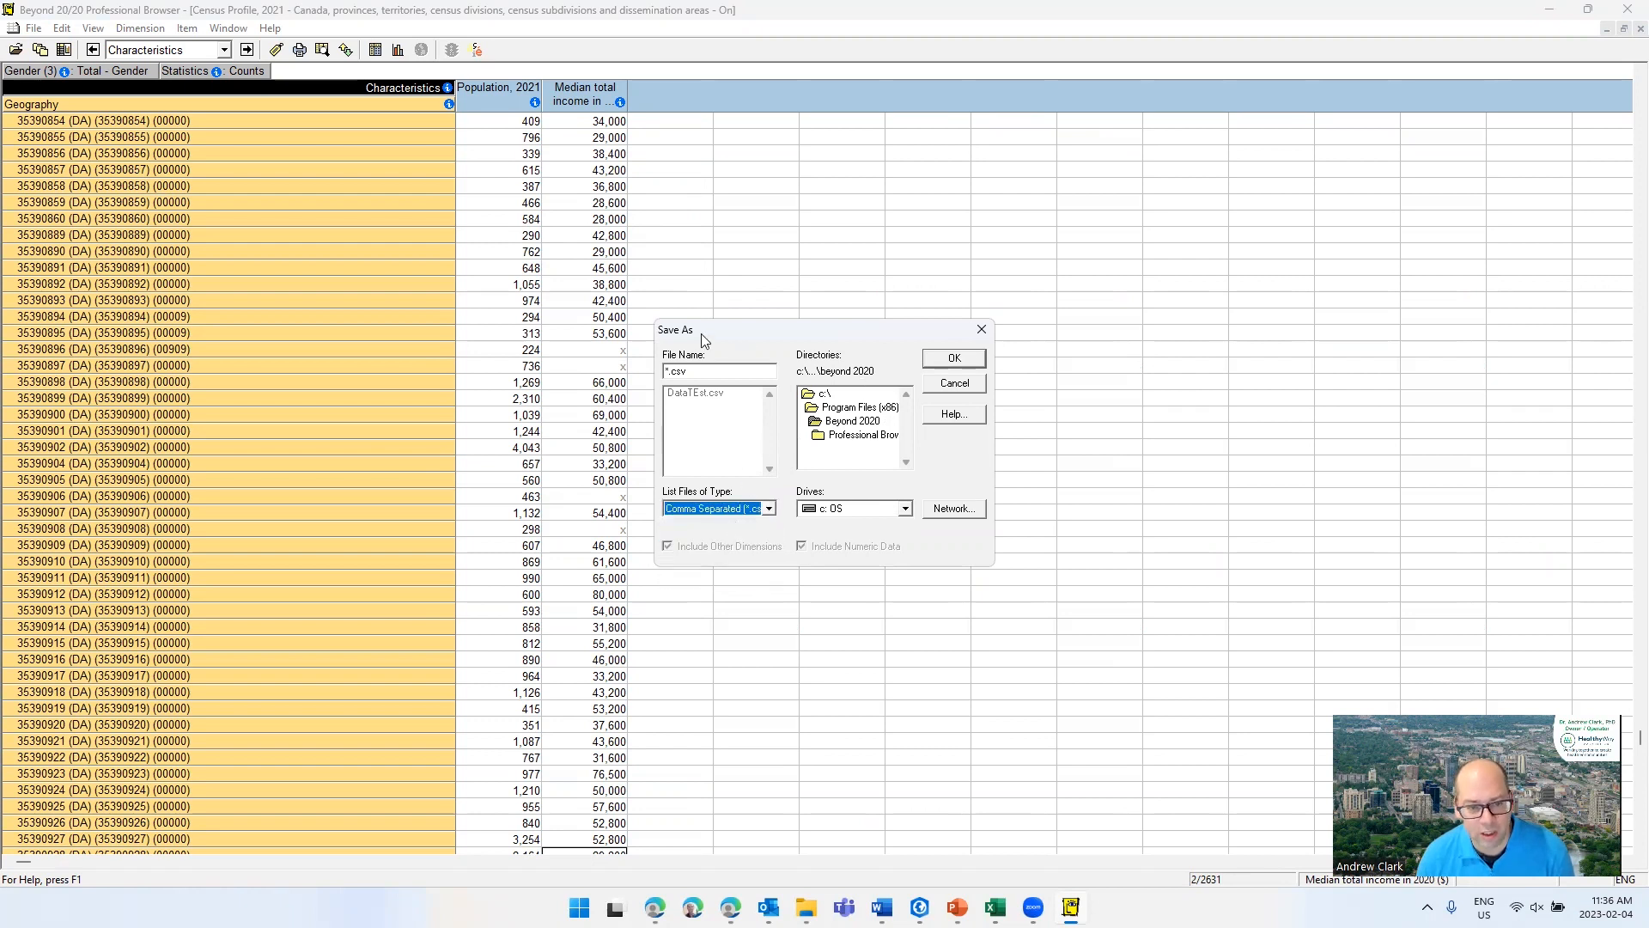
# - Set the user's Downloads folder on the C drive as the destination for the CSV export
pyautogui.click(678, 371)
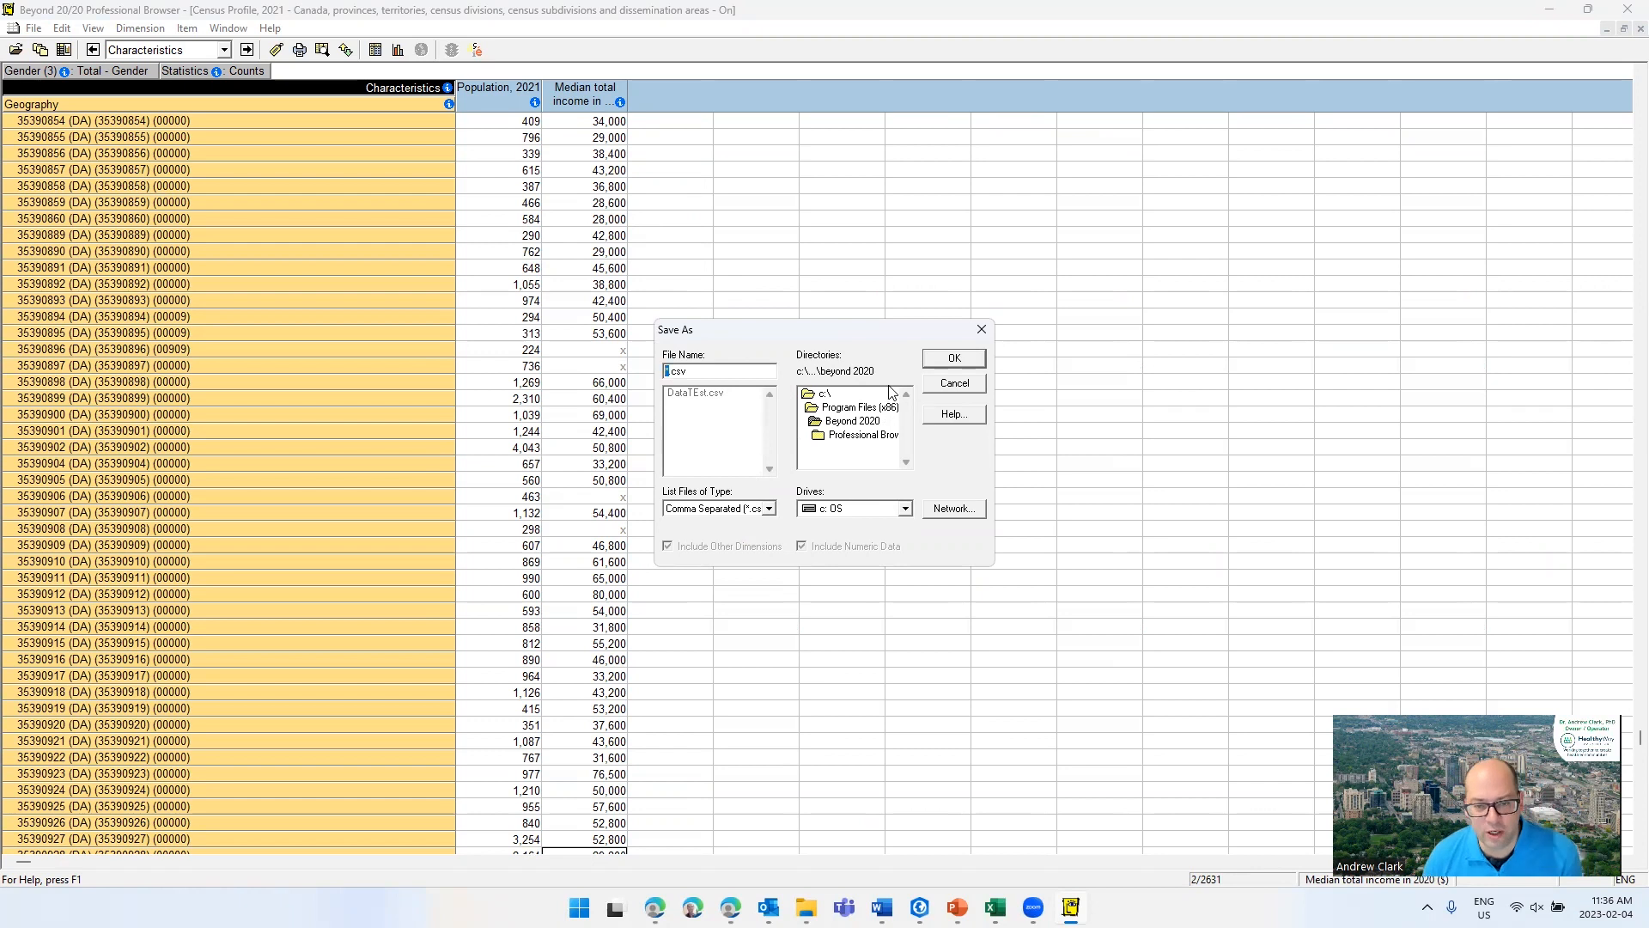
pyautogui.doubleClick(839, 395)
pyautogui.scroll(-5, 839, 421)
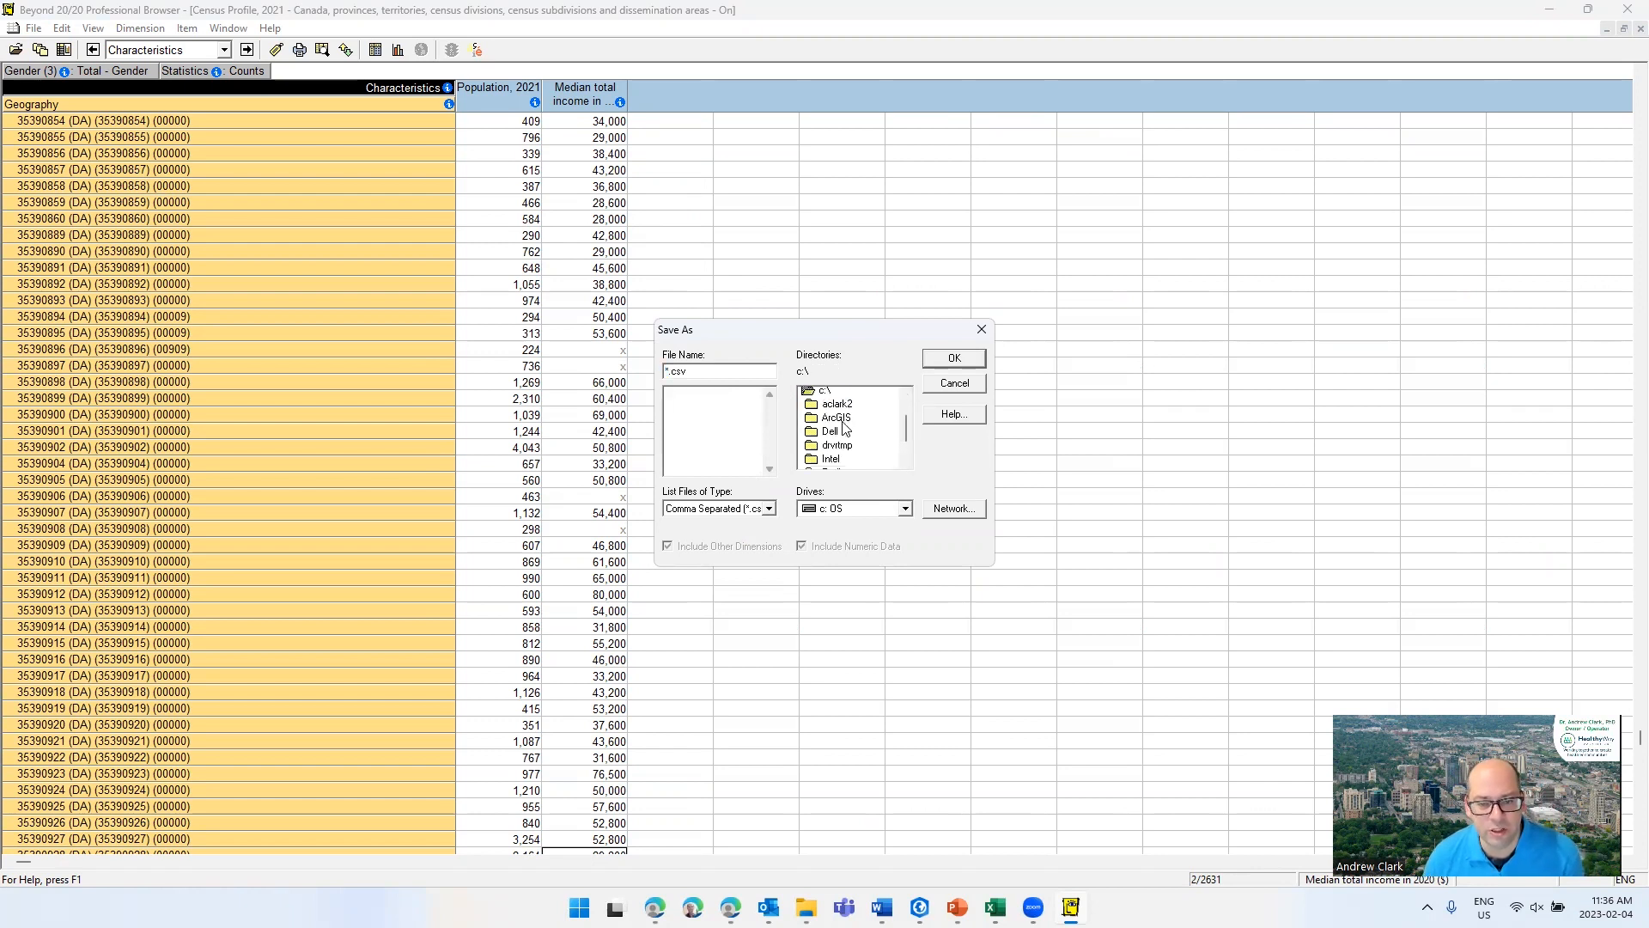
pyautogui.click(837, 436)
pyautogui.doubleClick(838, 436)
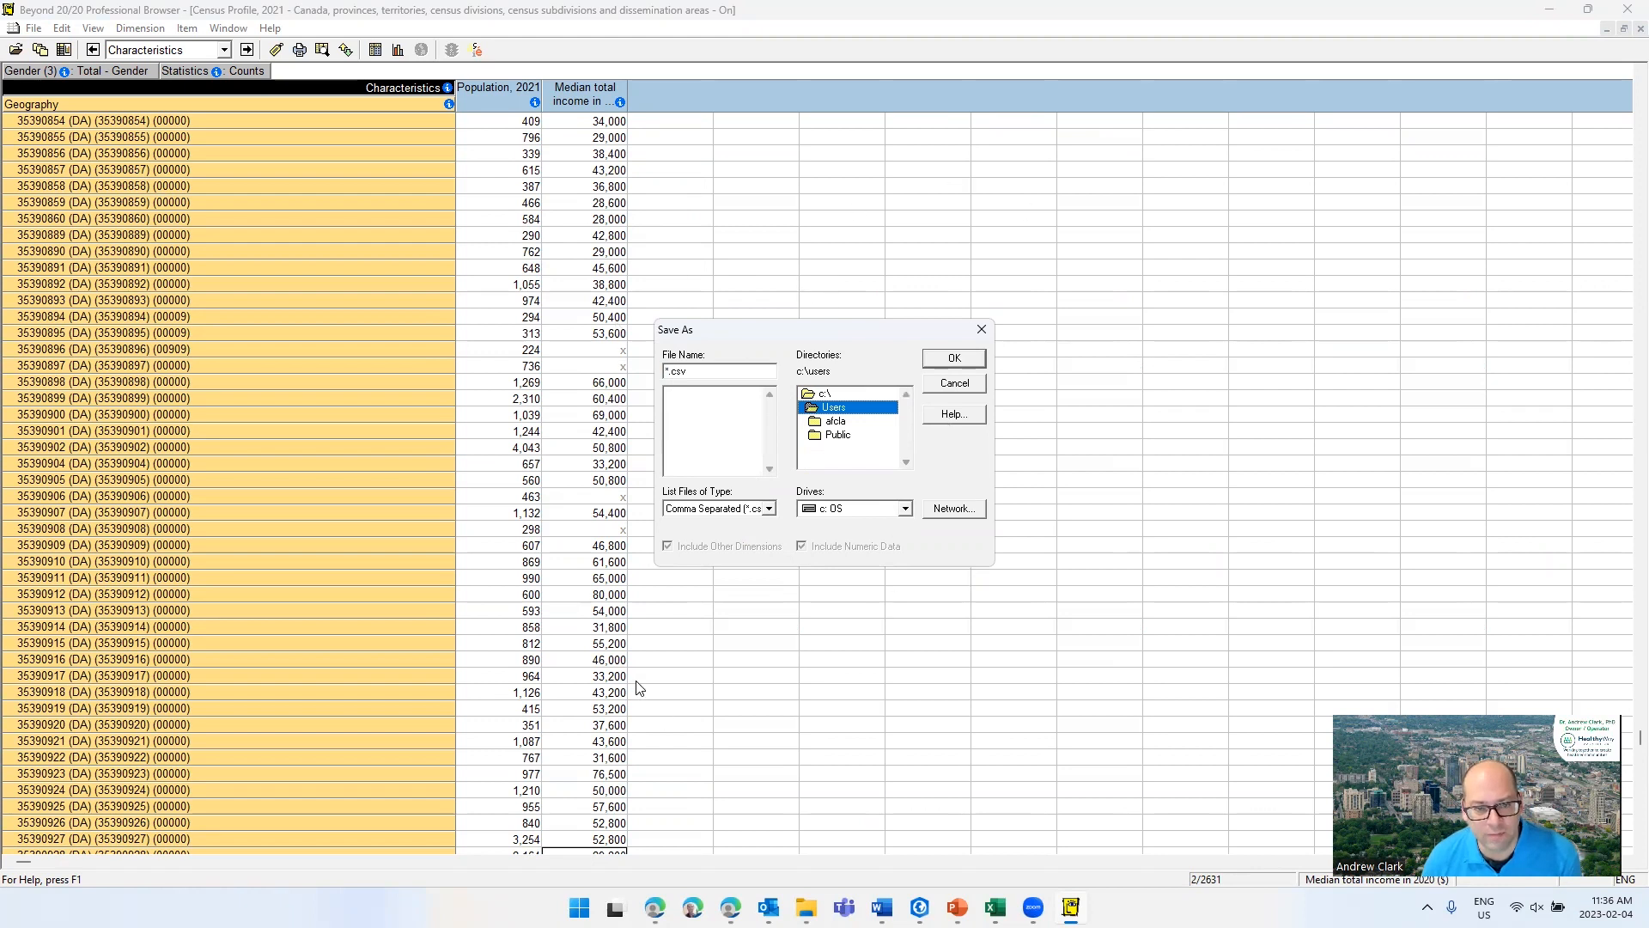
pyautogui.doubleClick(825, 422)
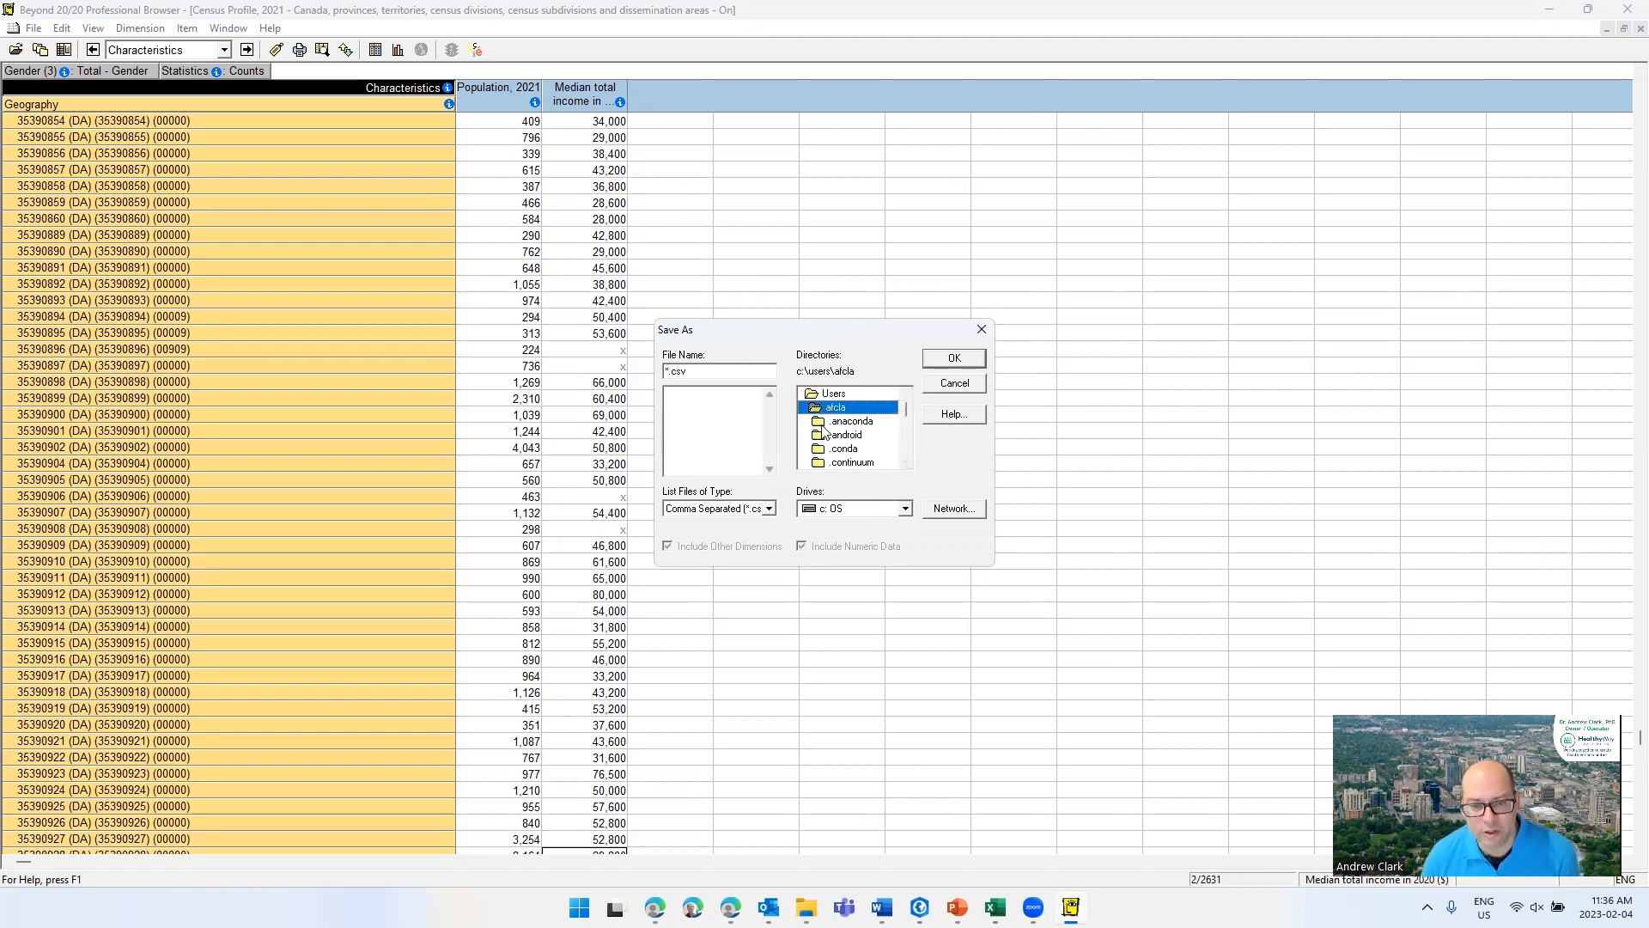
pyautogui.scroll(-3, 846, 443)
pyautogui.scroll(-3, 850, 443)
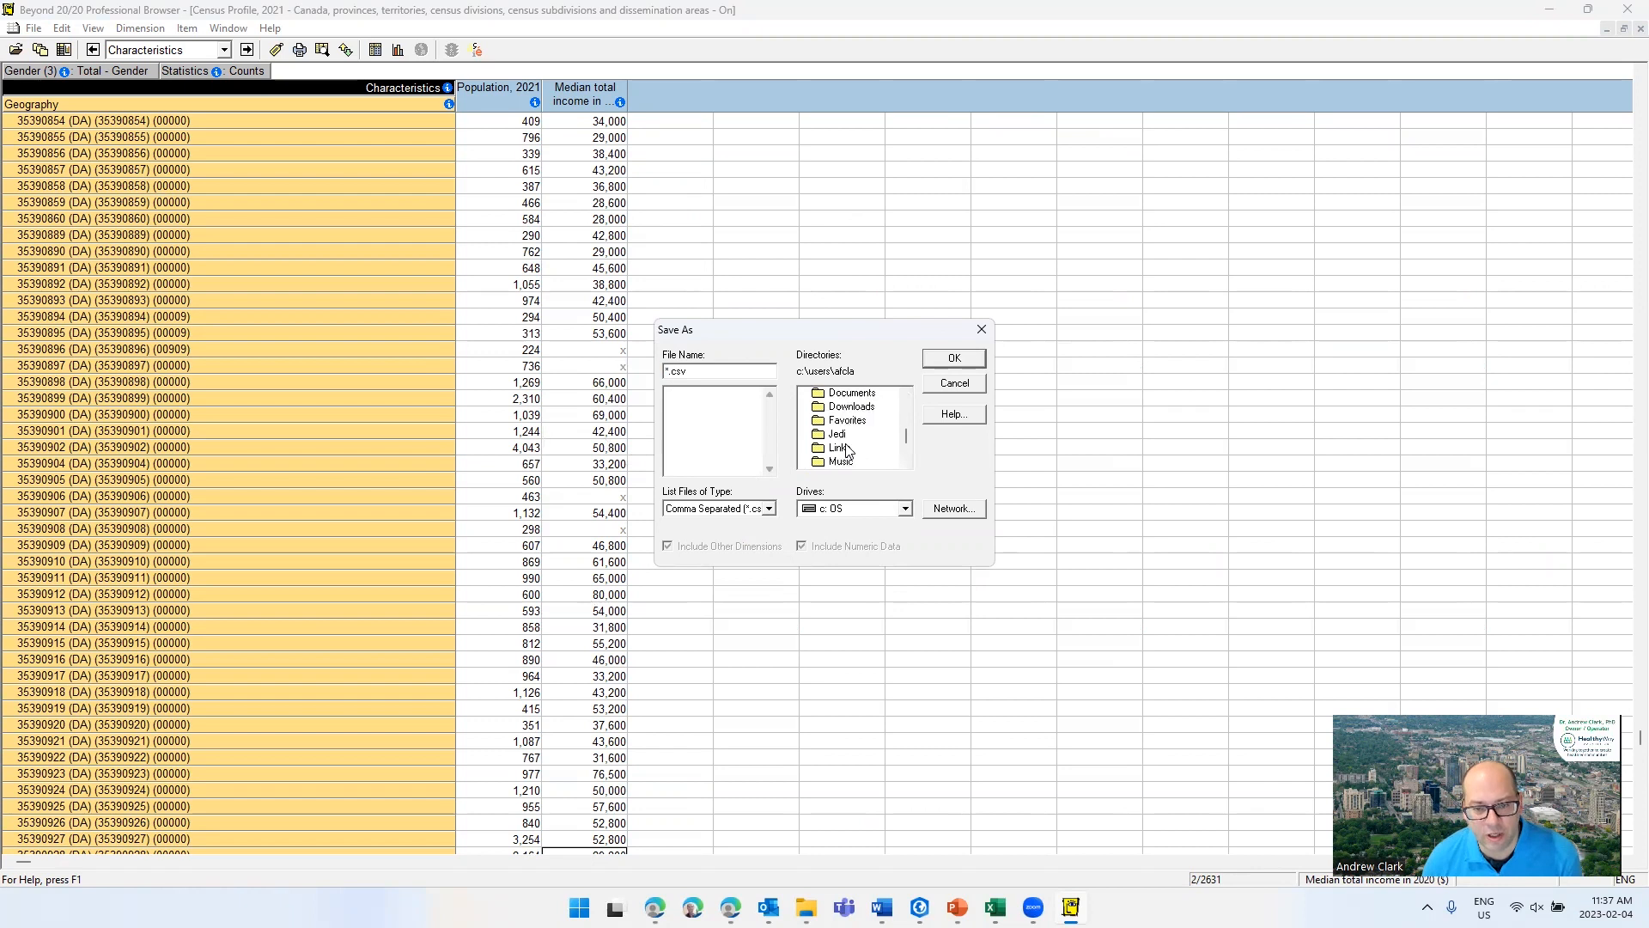
pyautogui.doubleClick(855, 434)
# - Name the export CensusData_2021.csv and save it
pyautogui.click(667, 370)
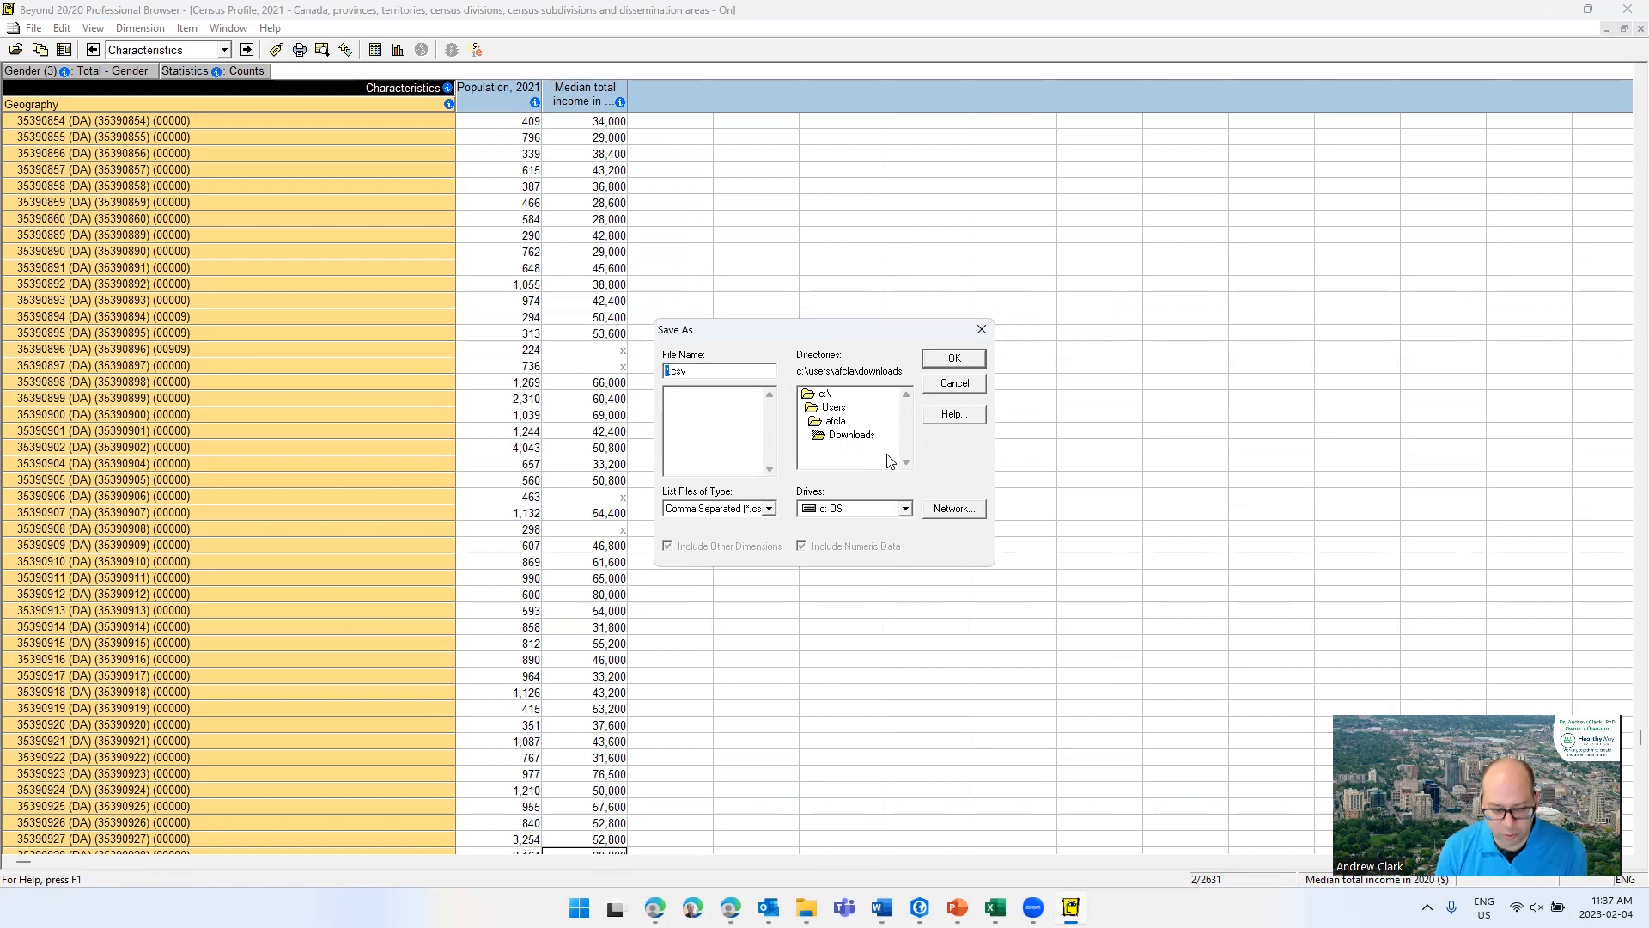
pyautogui.write('Ca')
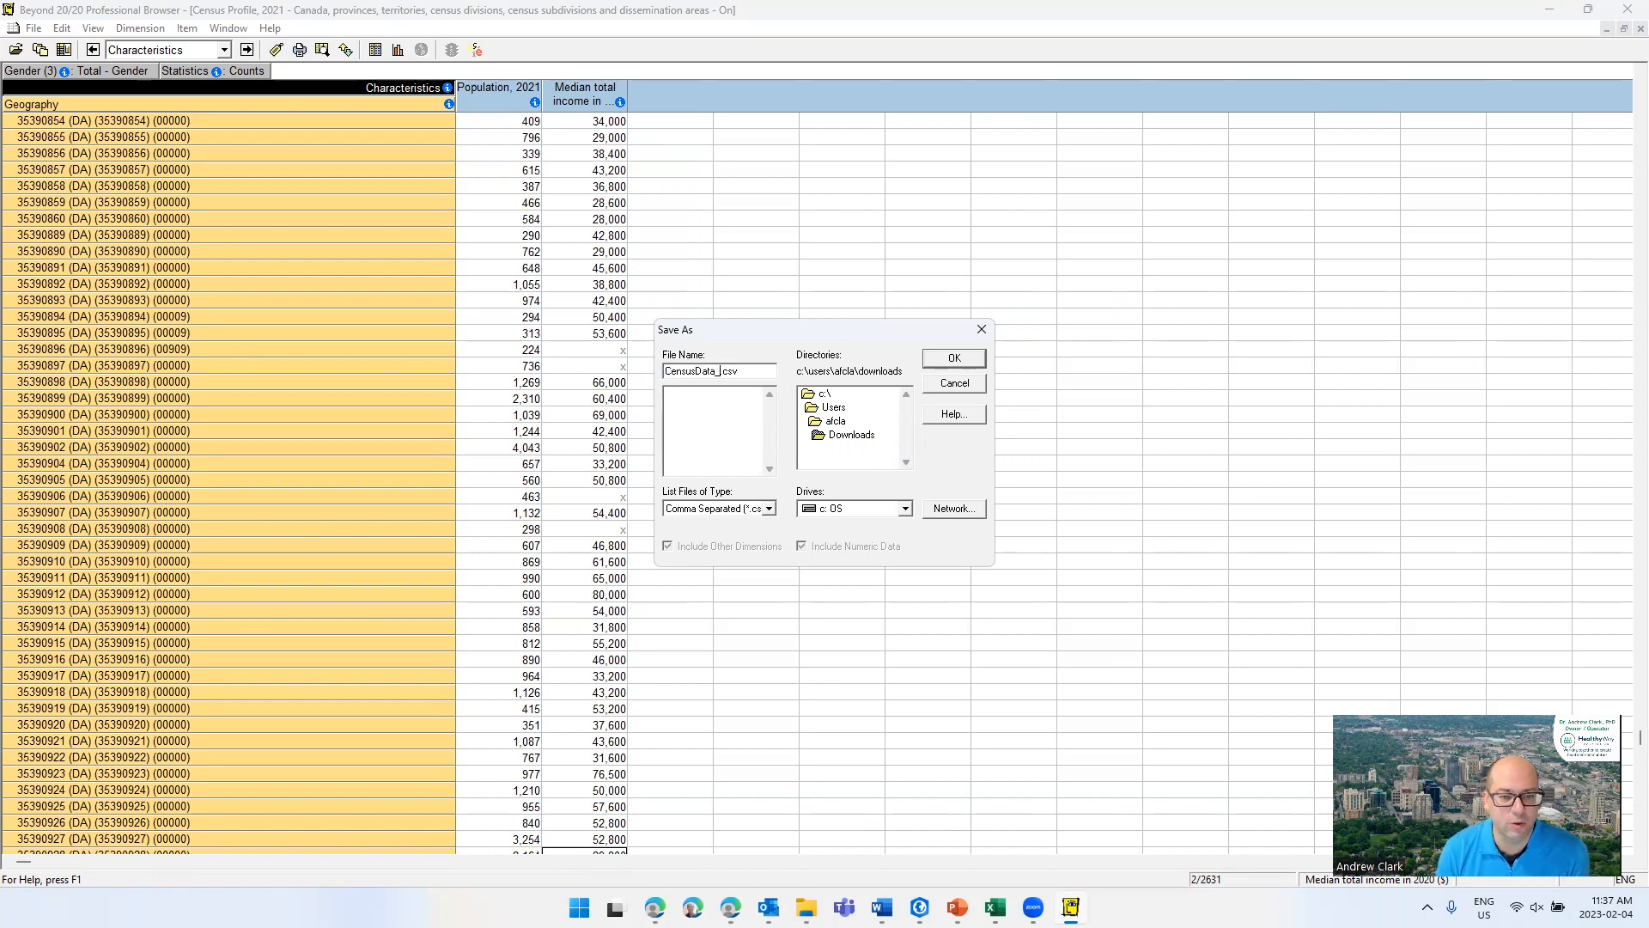
pyautogui.press('Return')
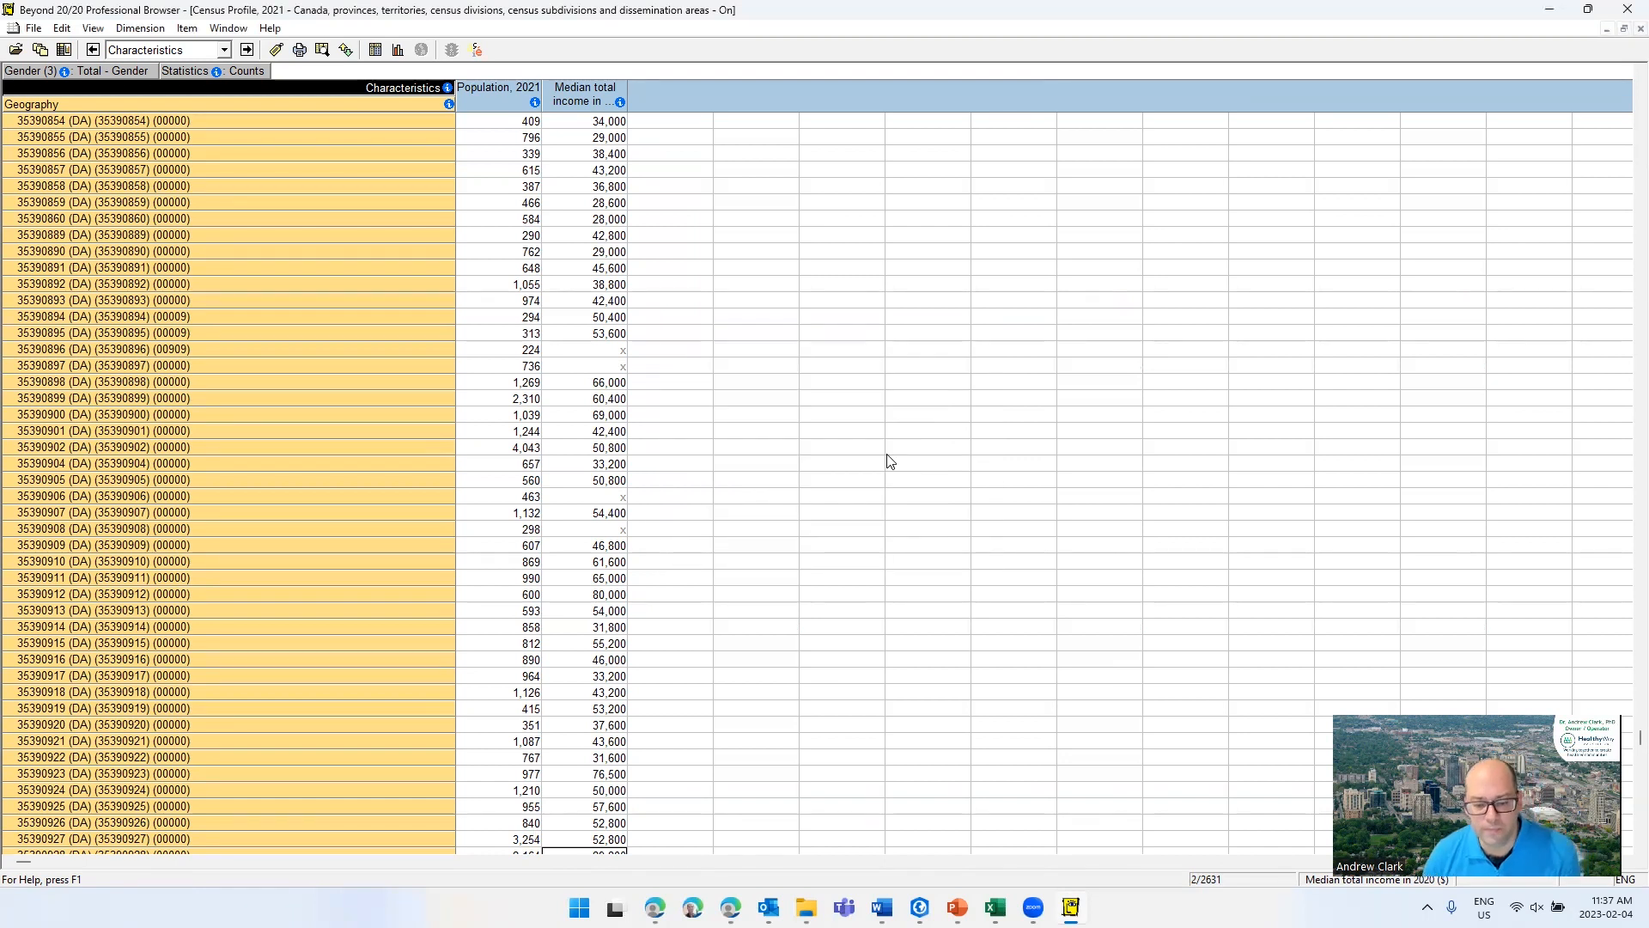
# - Open CensusData_2021.csv from the Downloads folder in Excel and maximize its window
pyautogui.moveTo(805, 907)
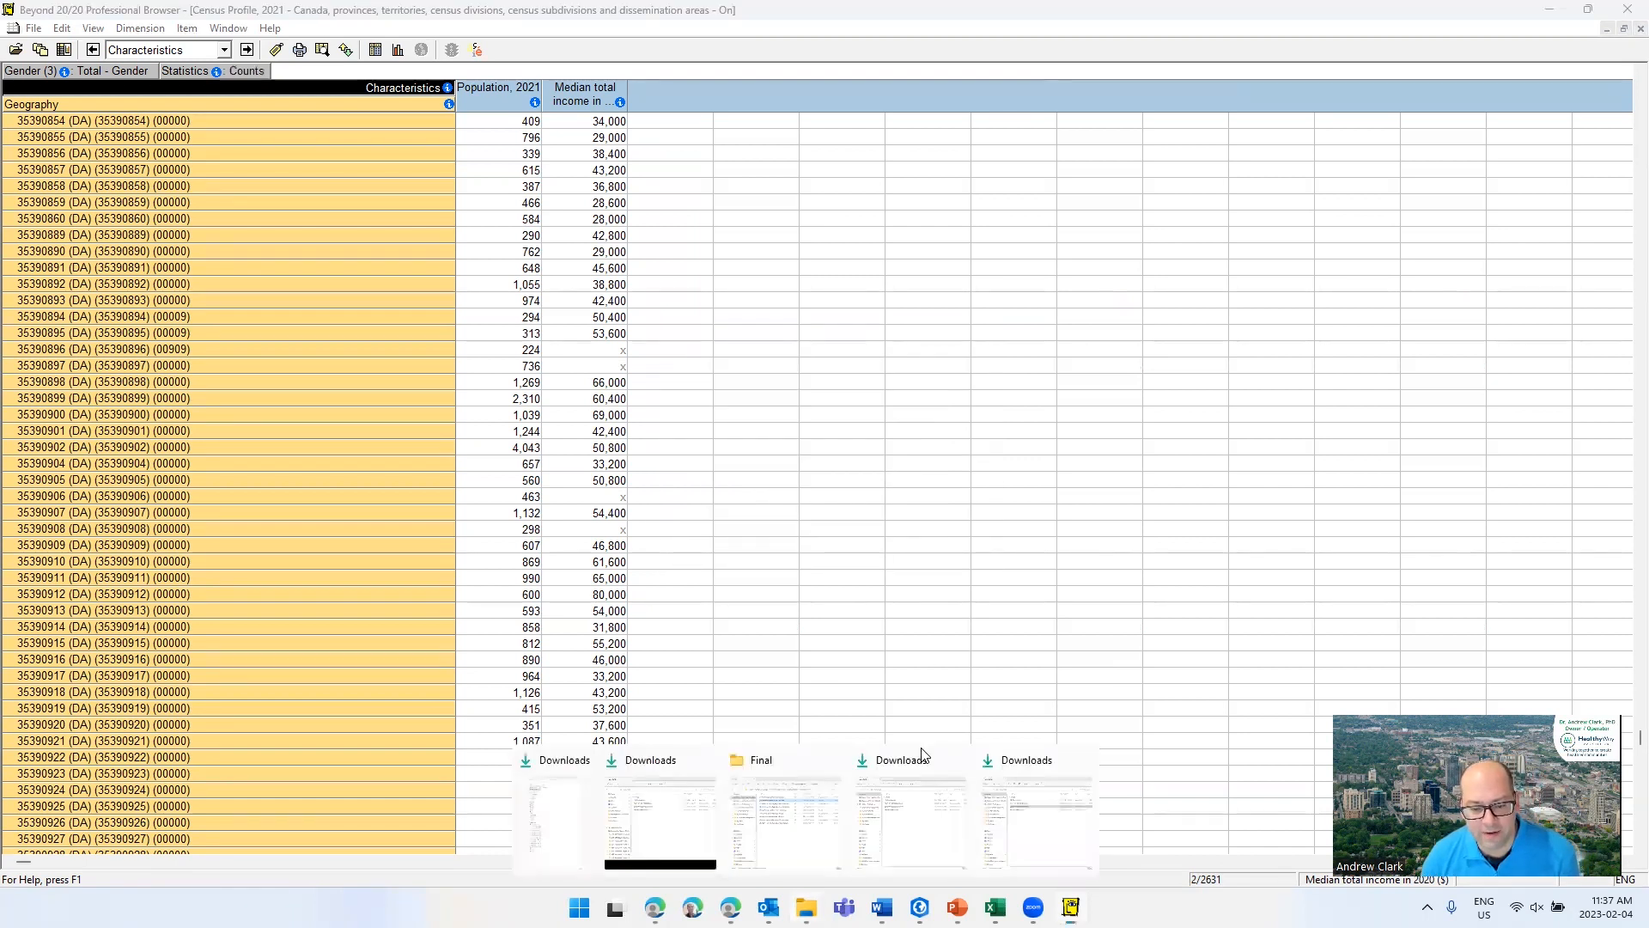
pyautogui.click(1012, 803)
pyautogui.click(764, 323)
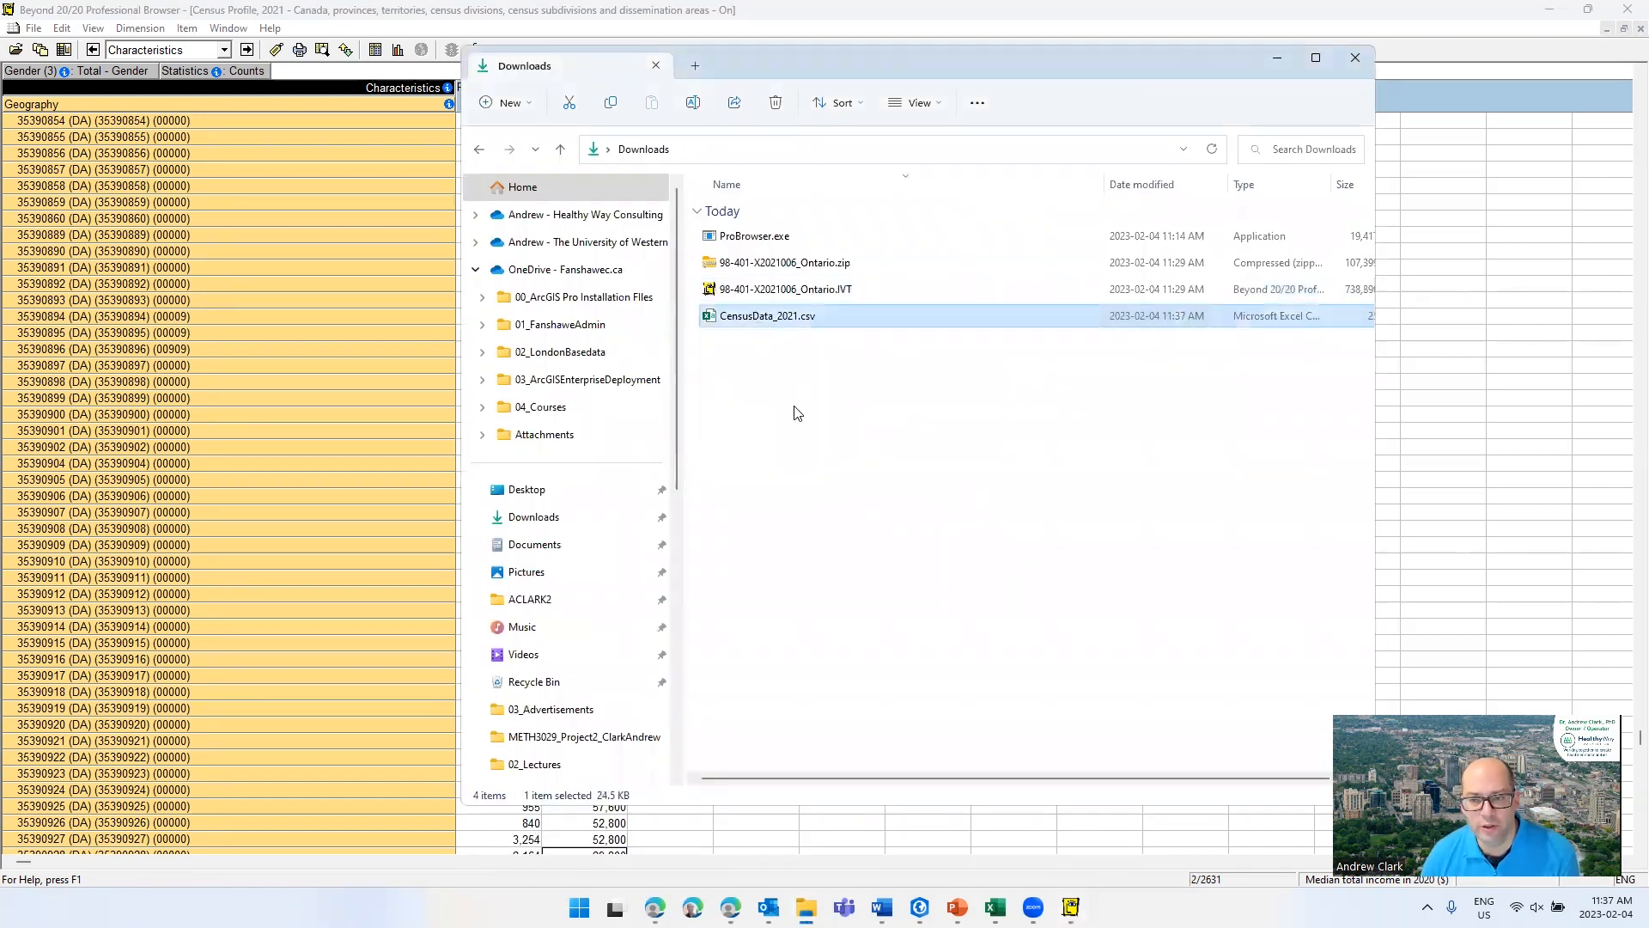
pyautogui.doubleClick(776, 317)
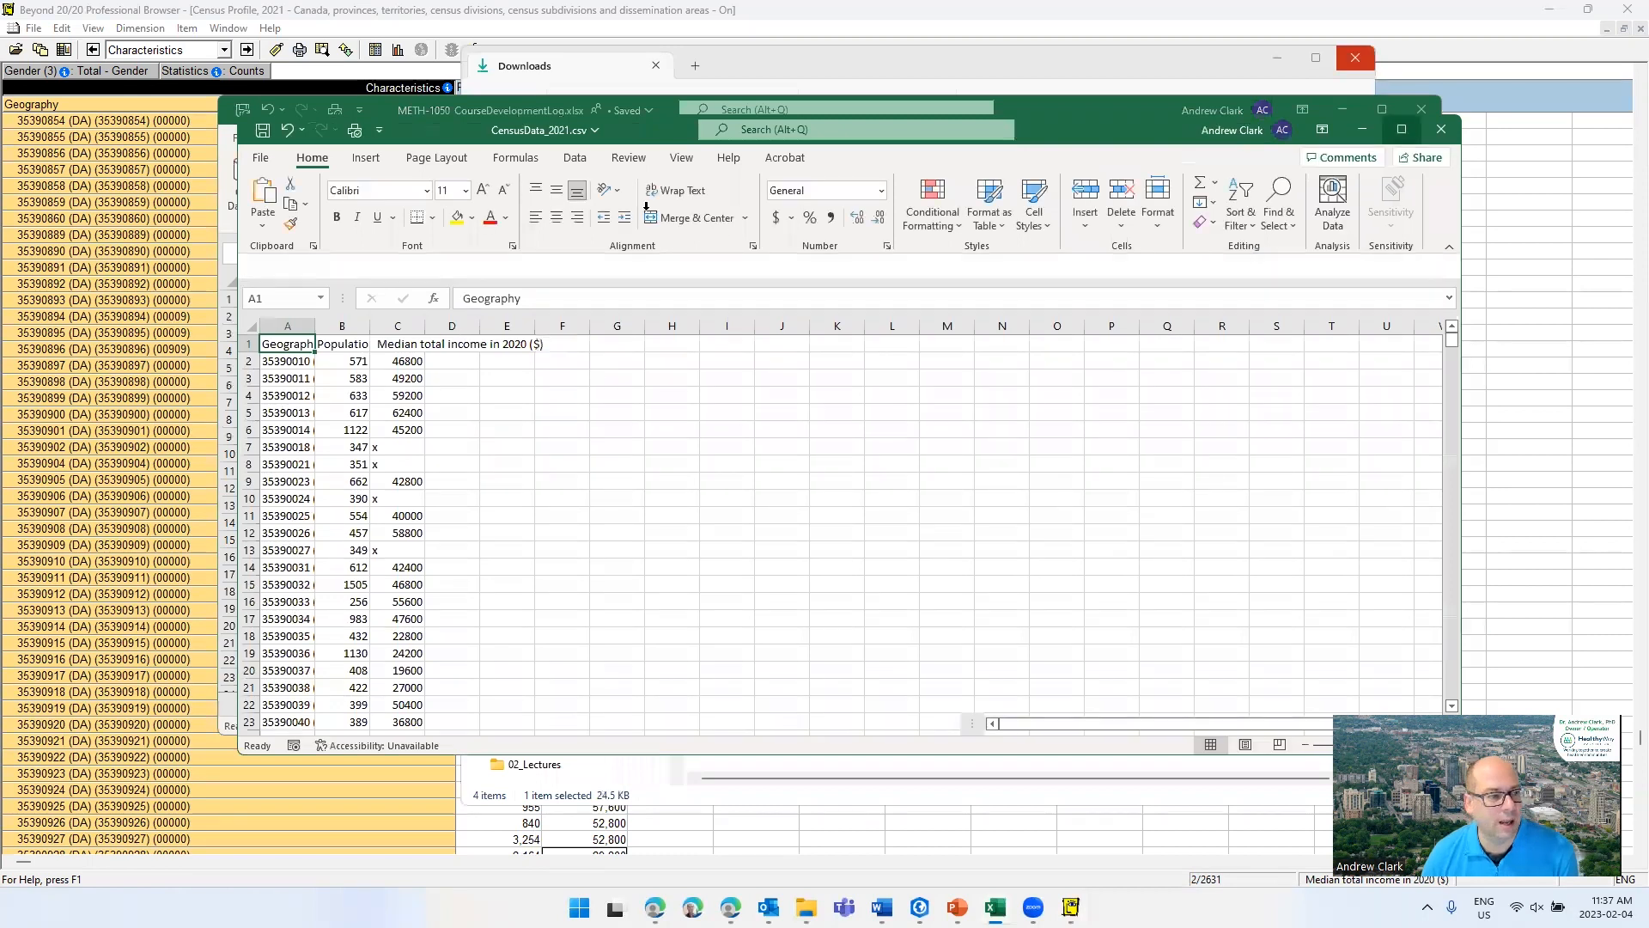
pyautogui.click(1402, 128)
# - Widen the Geography, Population, 2021 and Median total income in 2020 ($) columns to fit their contents
pyautogui.click(171, 266)
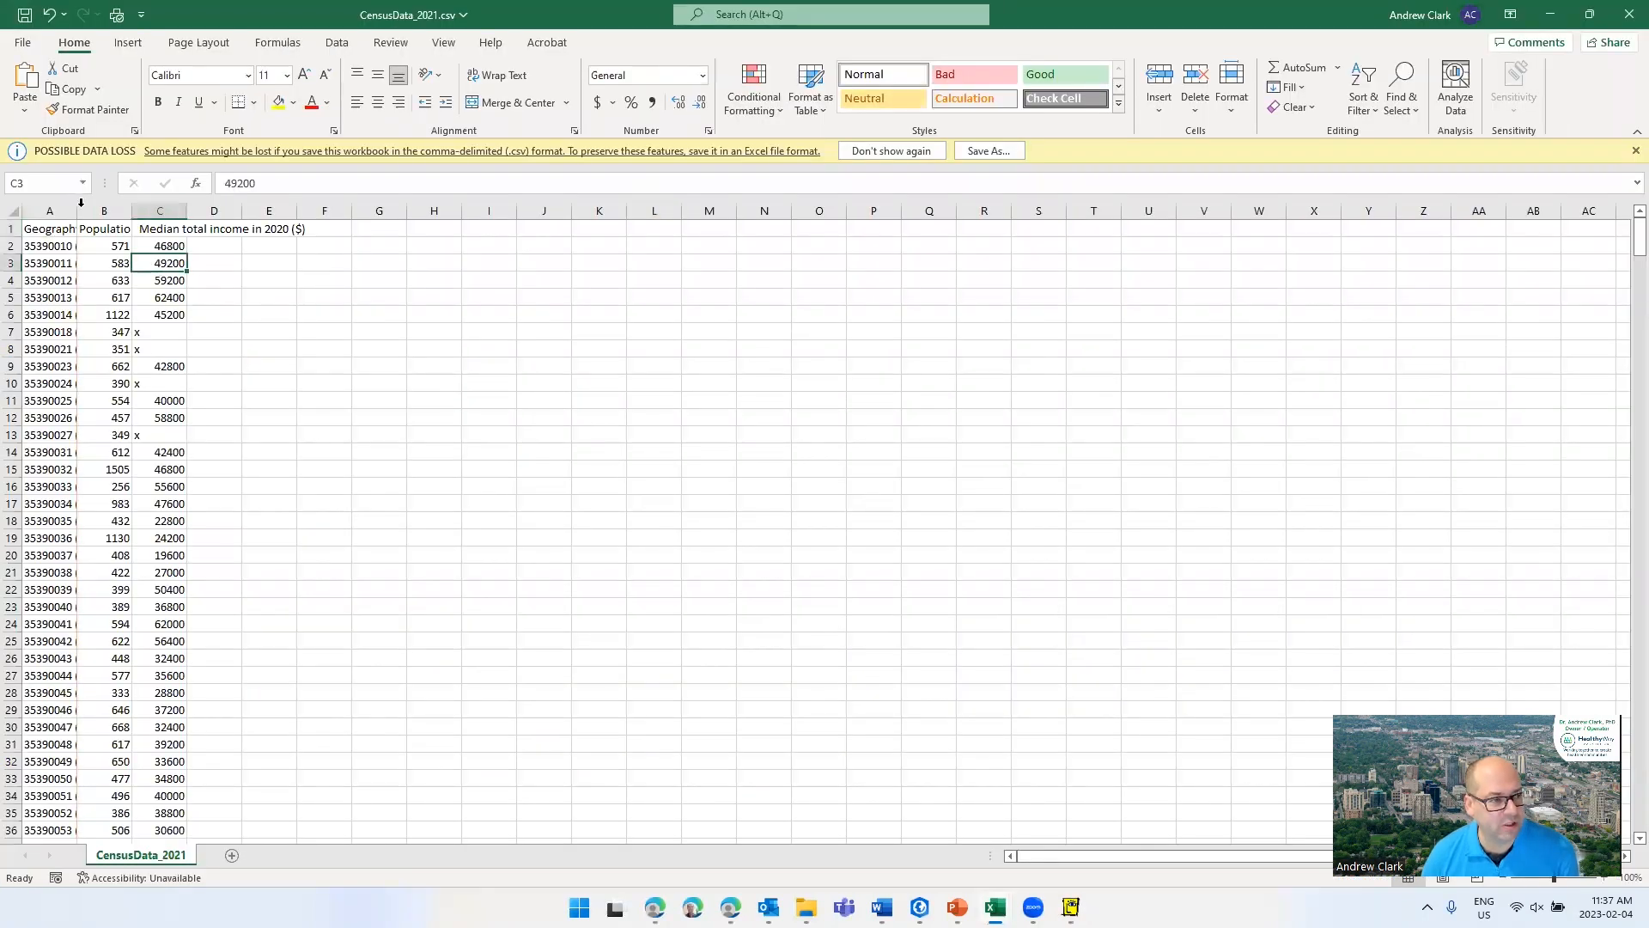
pyautogui.doubleClick(77, 209)
pyautogui.moveTo(115, 246); pyautogui.dragTo(103, 401)
pyautogui.click(102, 342)
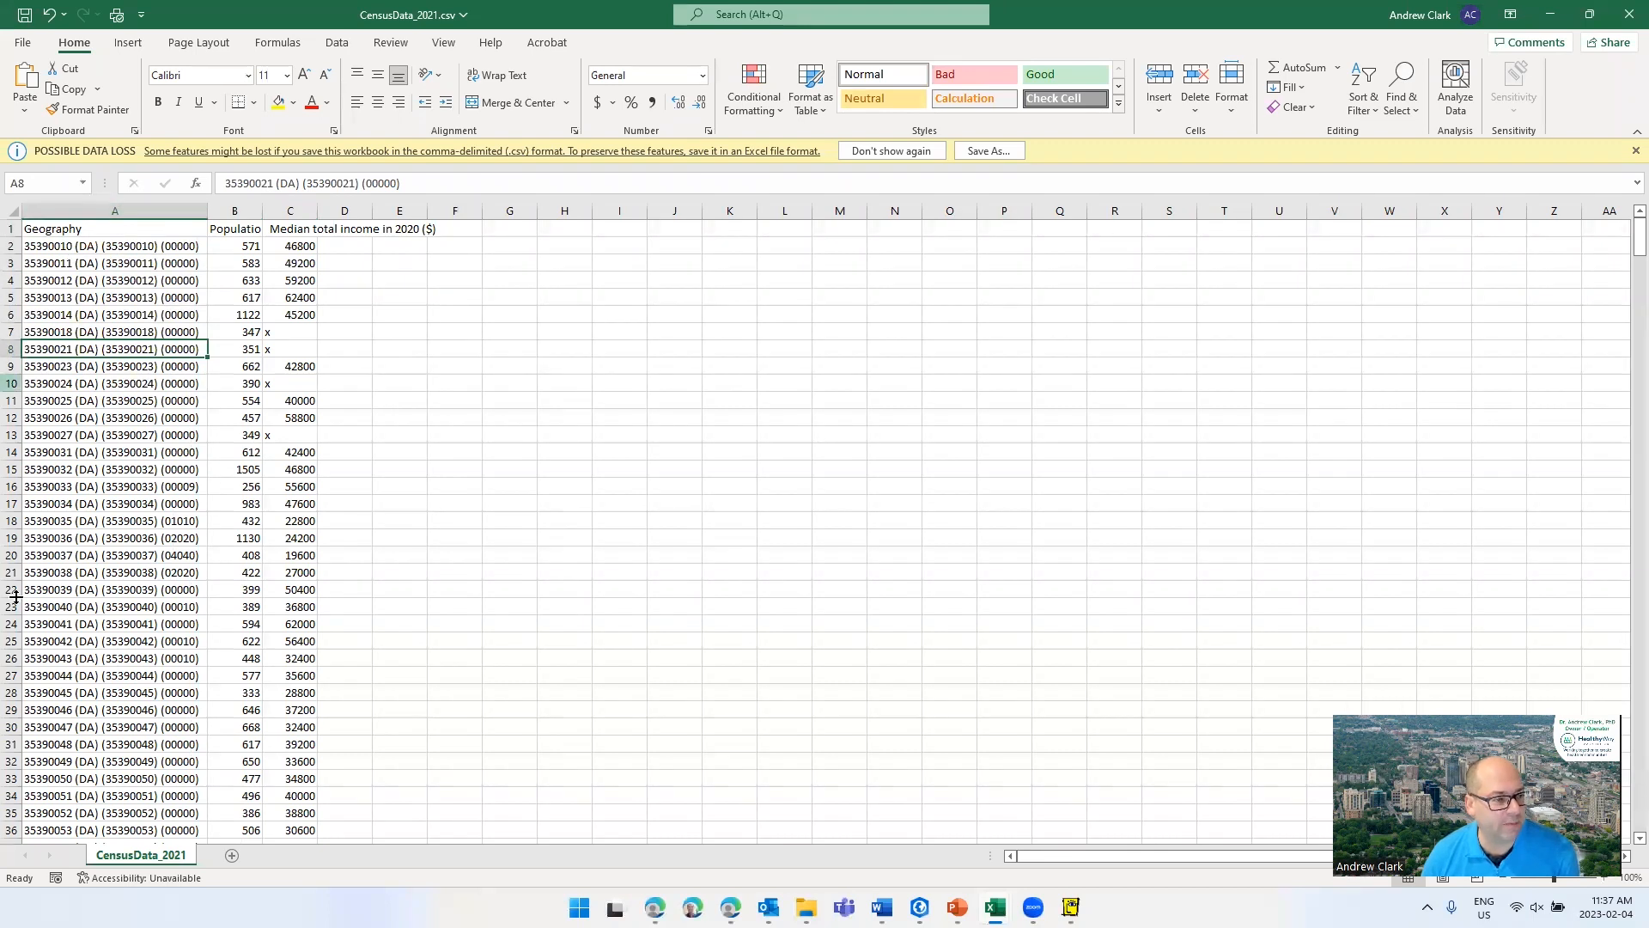
pyautogui.doubleClick(266, 211)
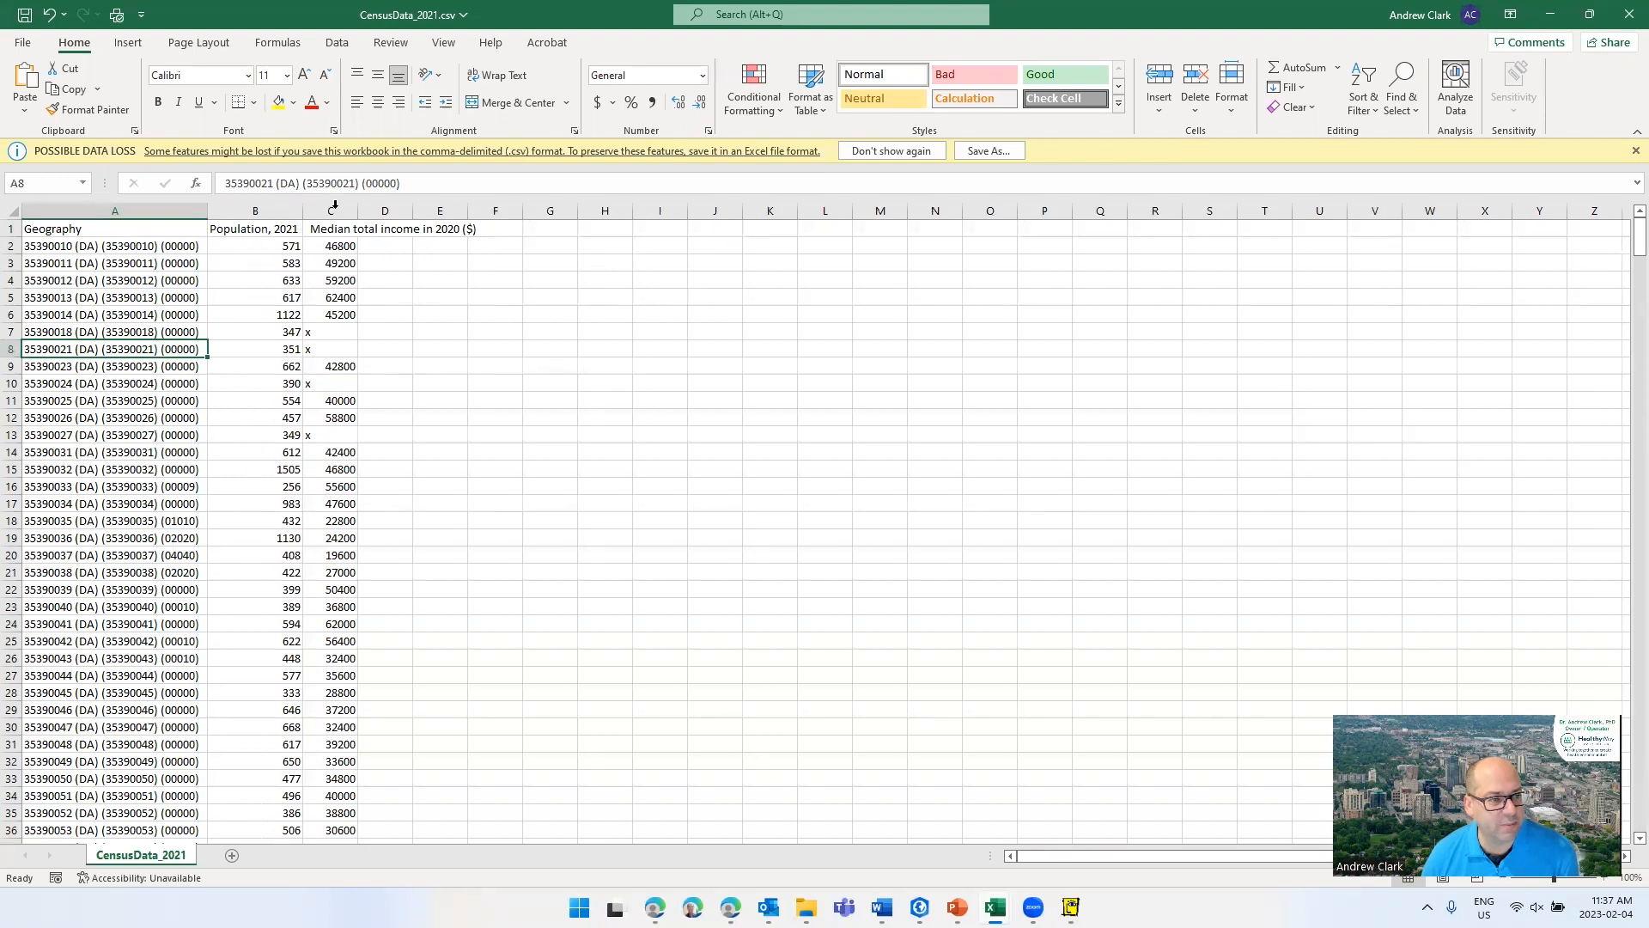
pyautogui.doubleClick(357, 211)
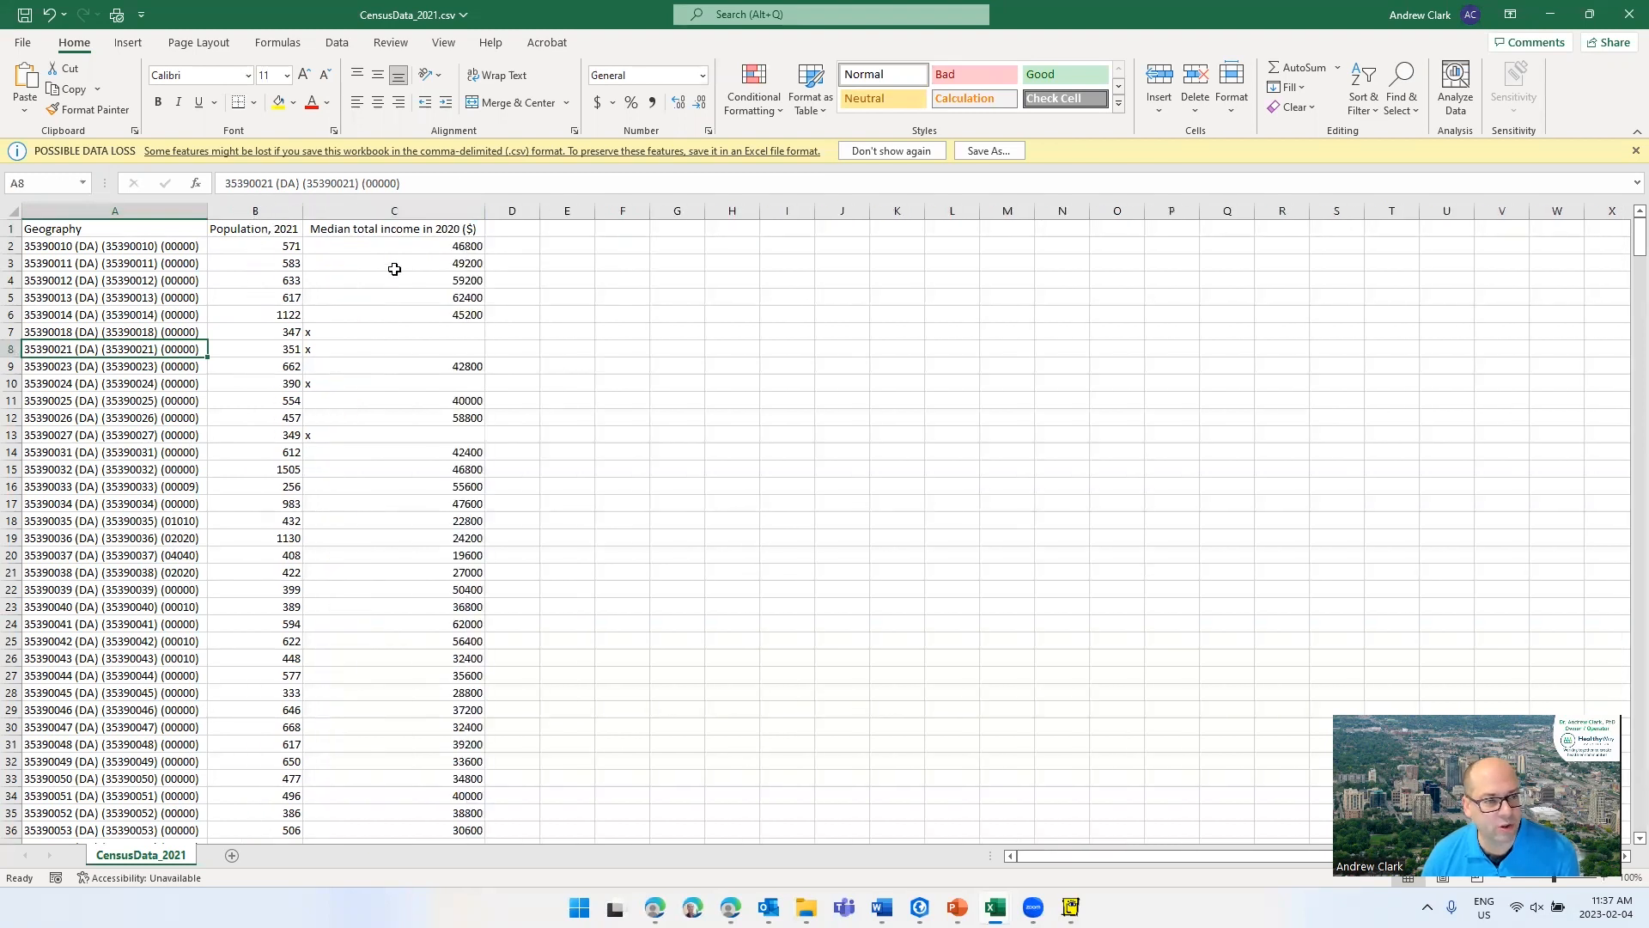
# - Examine the population and income headers, the income cells marked x, and the format of the geography codes
pyautogui.moveTo(240, 225); pyautogui.dragTo(378, 229)
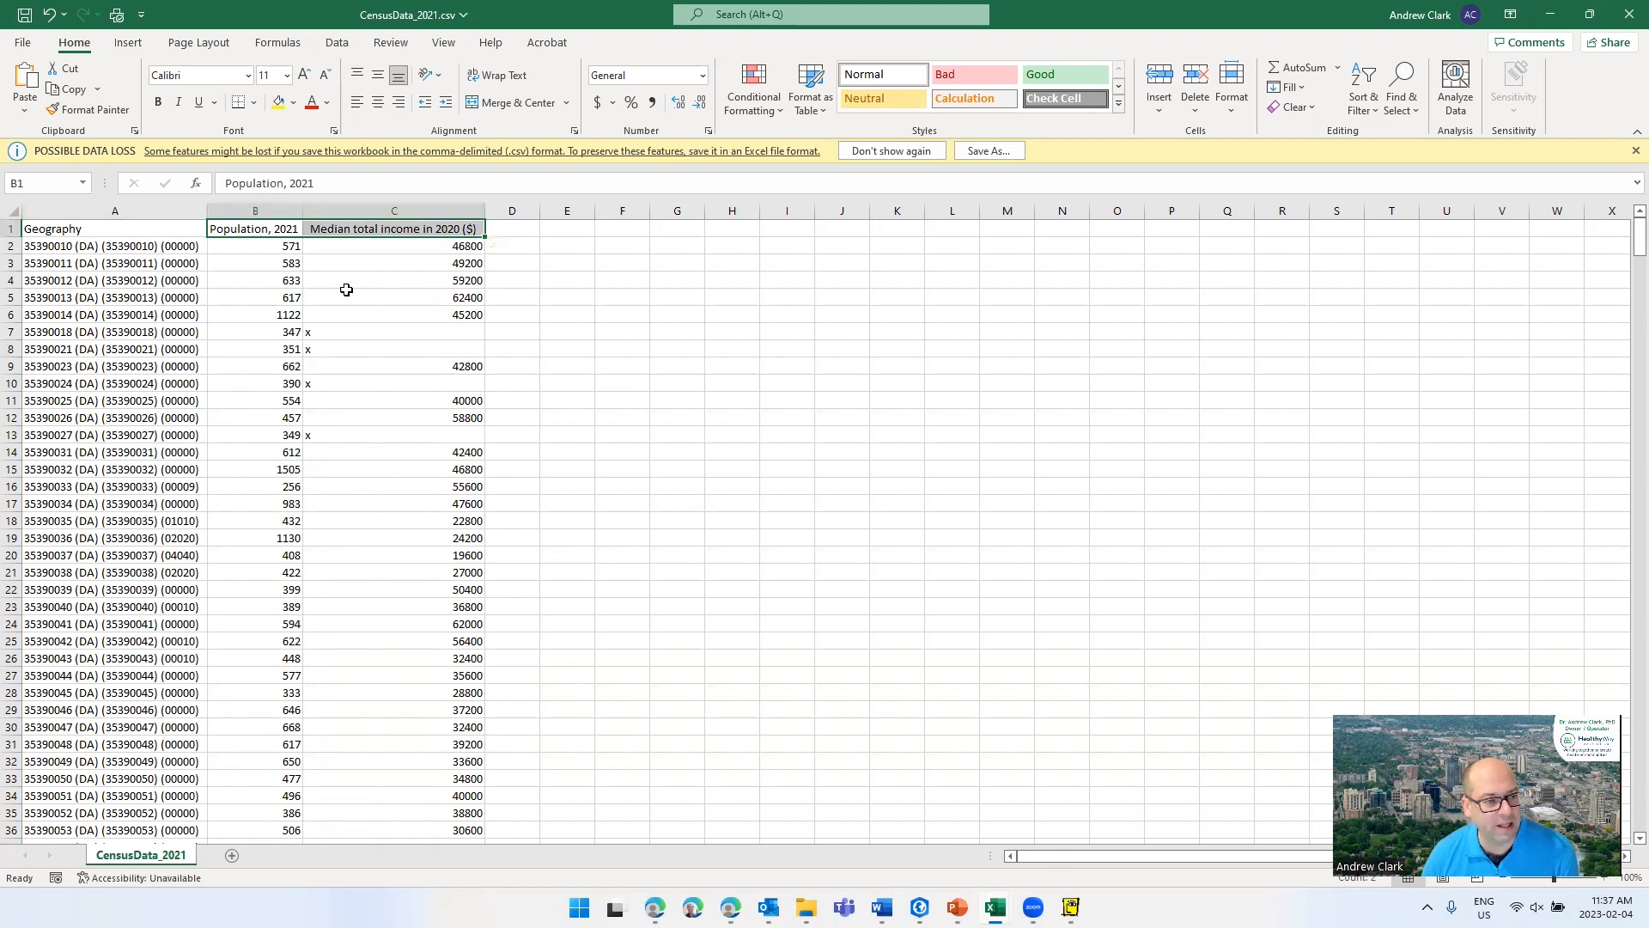
pyautogui.click(340, 316)
pyautogui.click(316, 335)
pyautogui.click(323, 364)
pyautogui.click(326, 378)
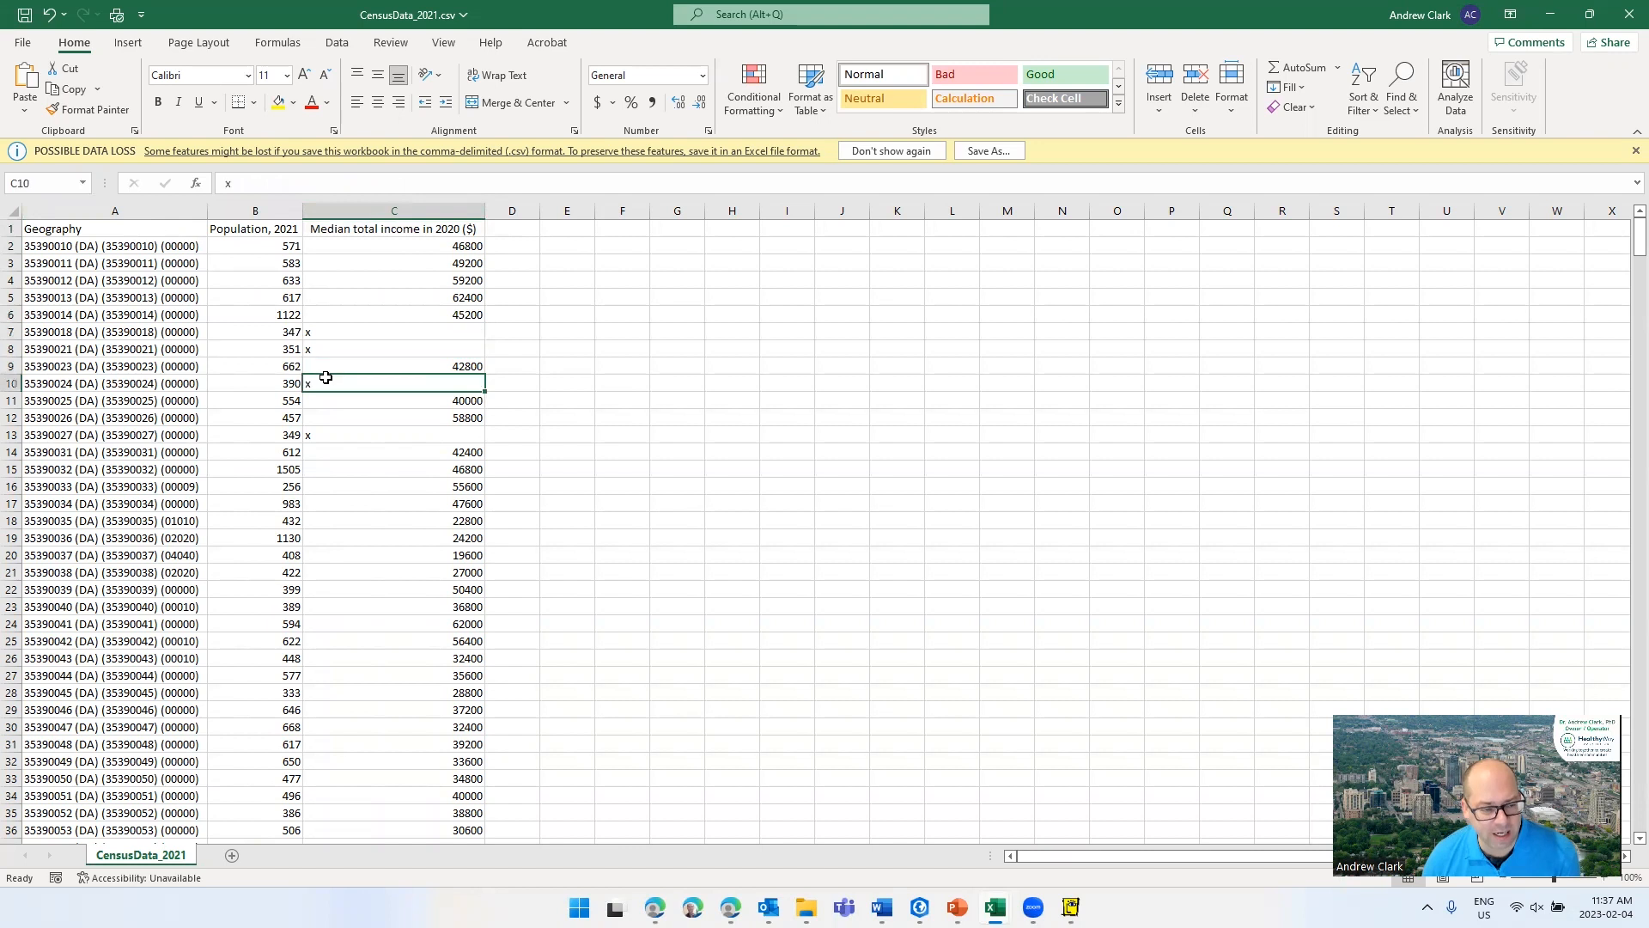
pyautogui.click(315, 421)
pyautogui.click(312, 439)
pyautogui.scroll(-5, 385, 422)
pyautogui.scroll(5, 378, 408)
pyautogui.click(124, 244)
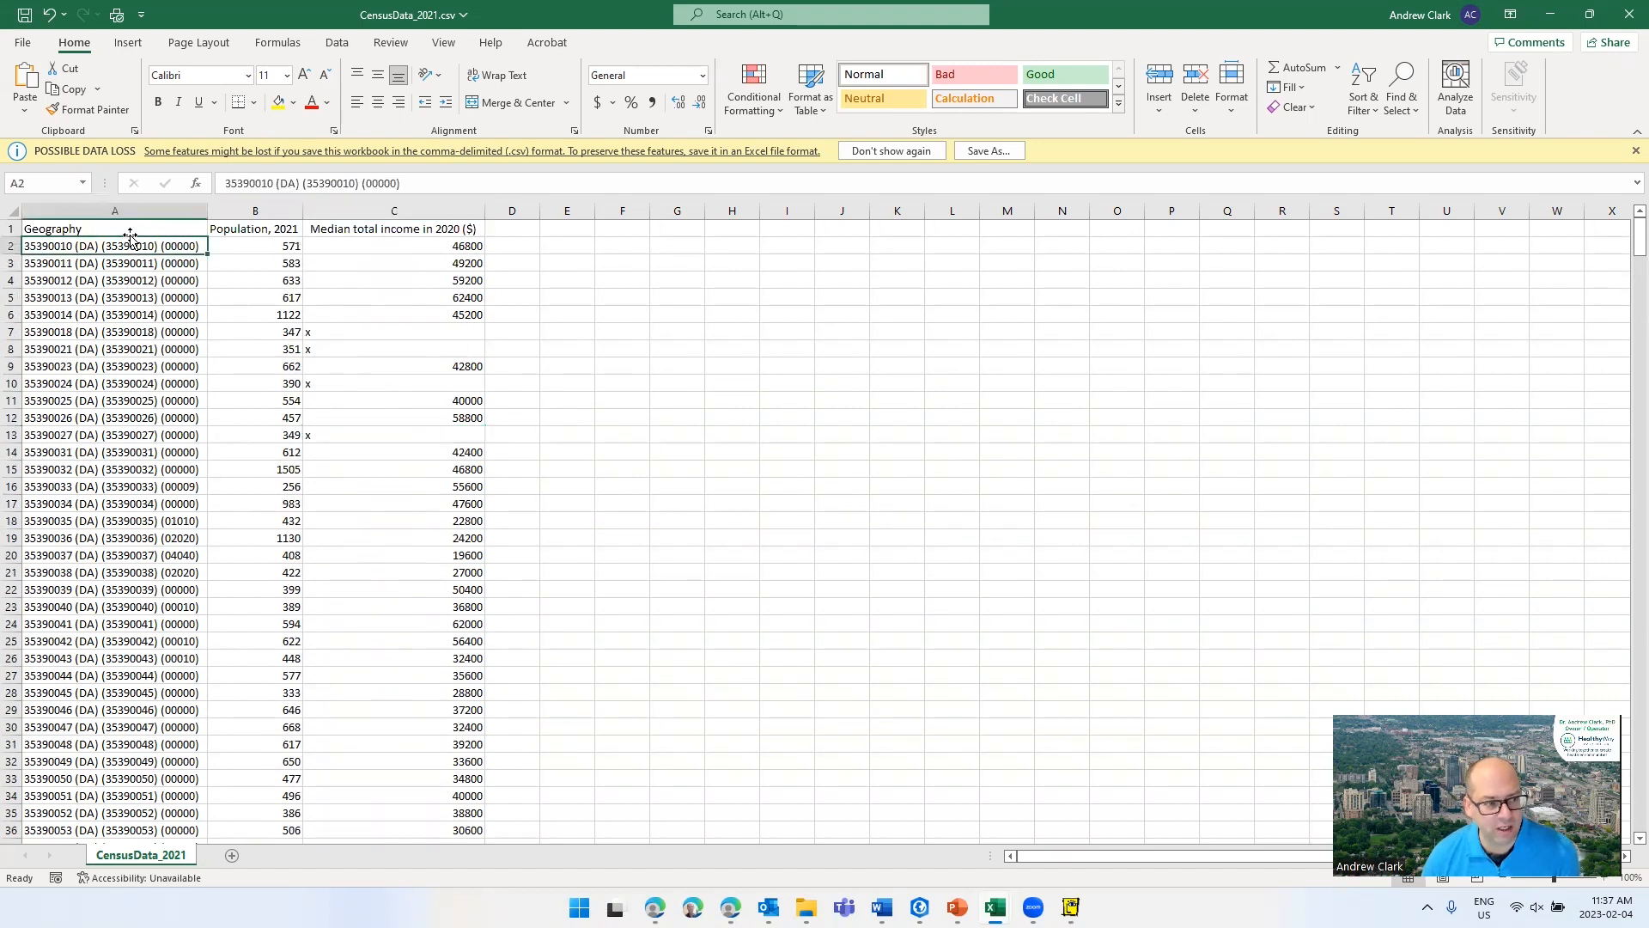
# - Insert a blank column between Geography and Population, 2021, and give it the header DAUID
pyautogui.rightClick(235, 213)
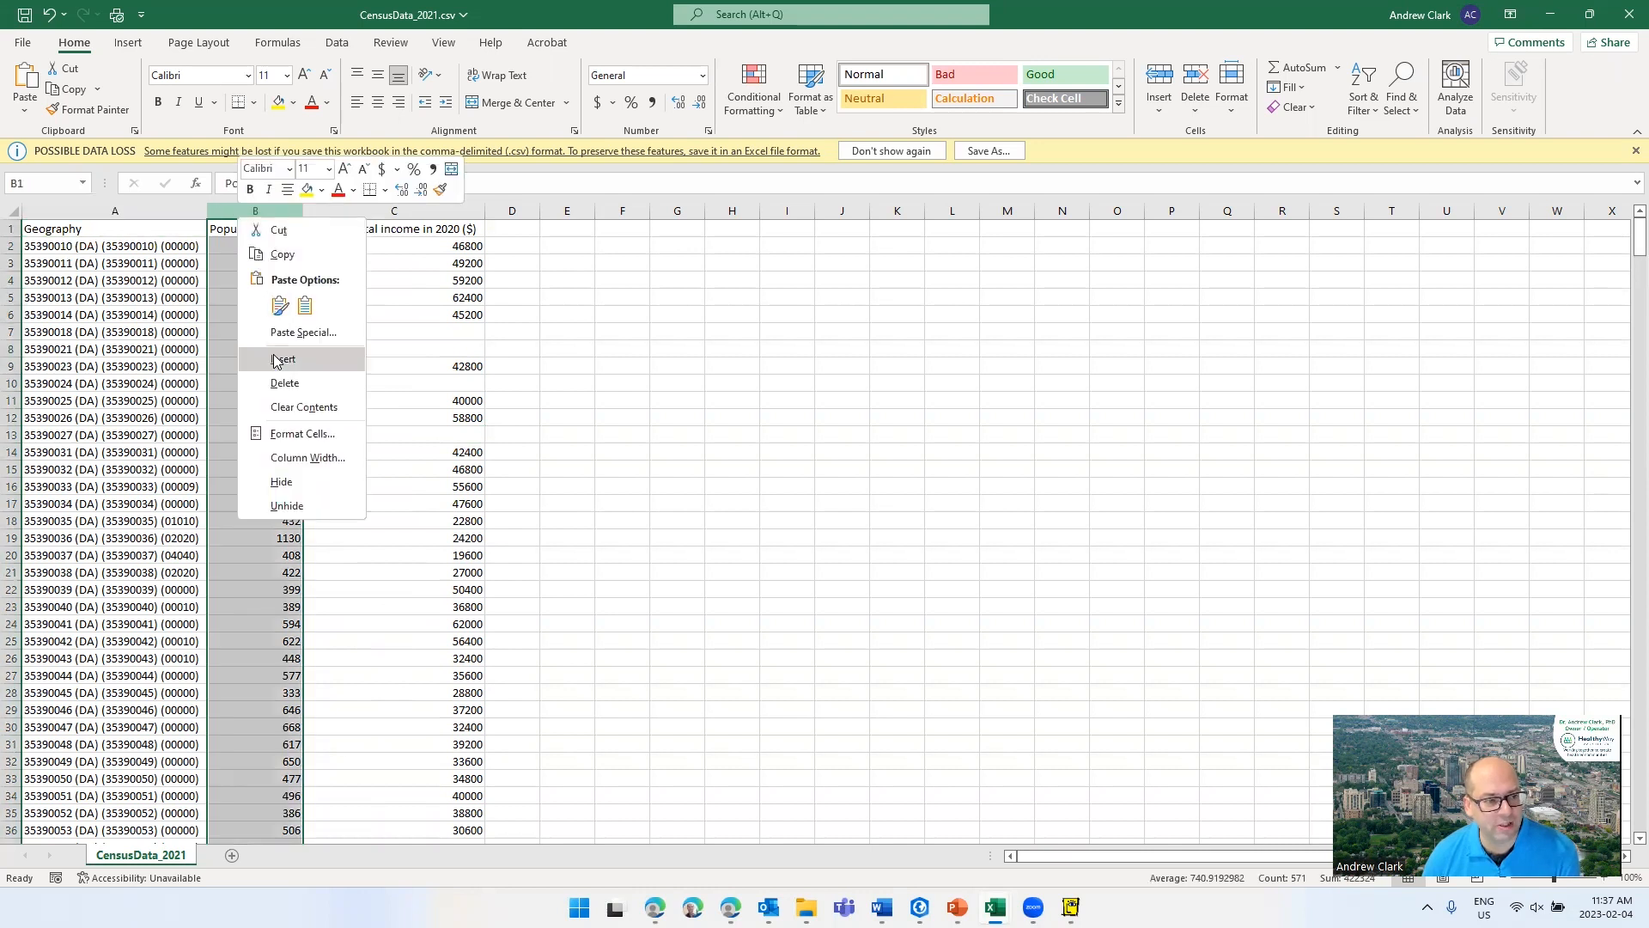
pyautogui.click(266, 461)
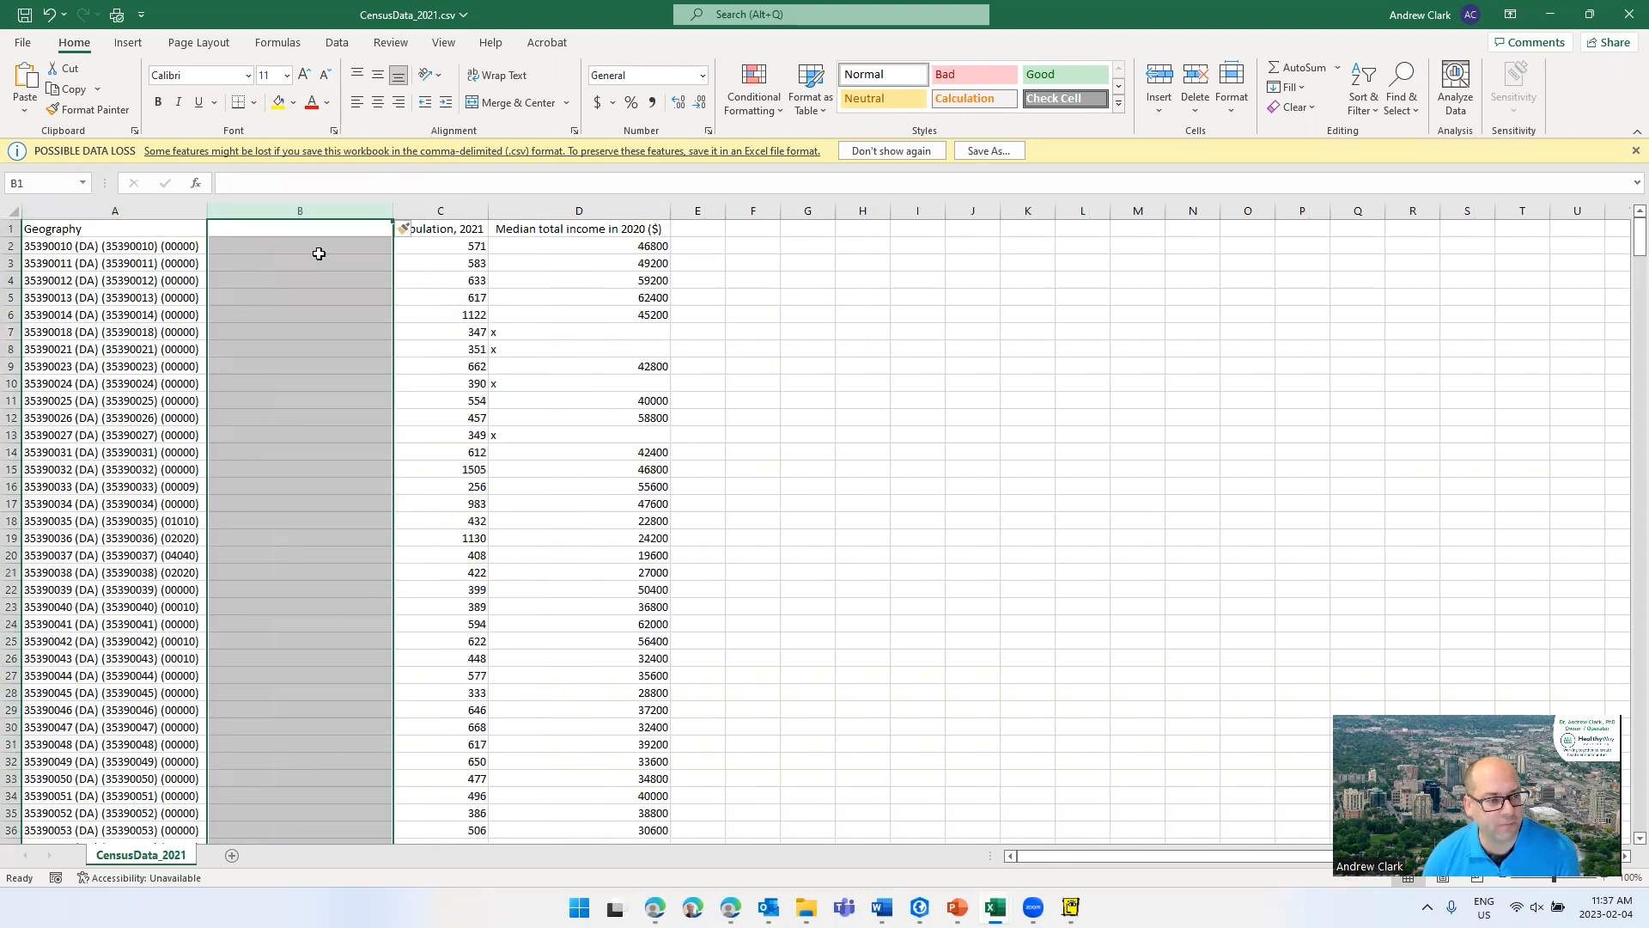
pyautogui.click(325, 228)
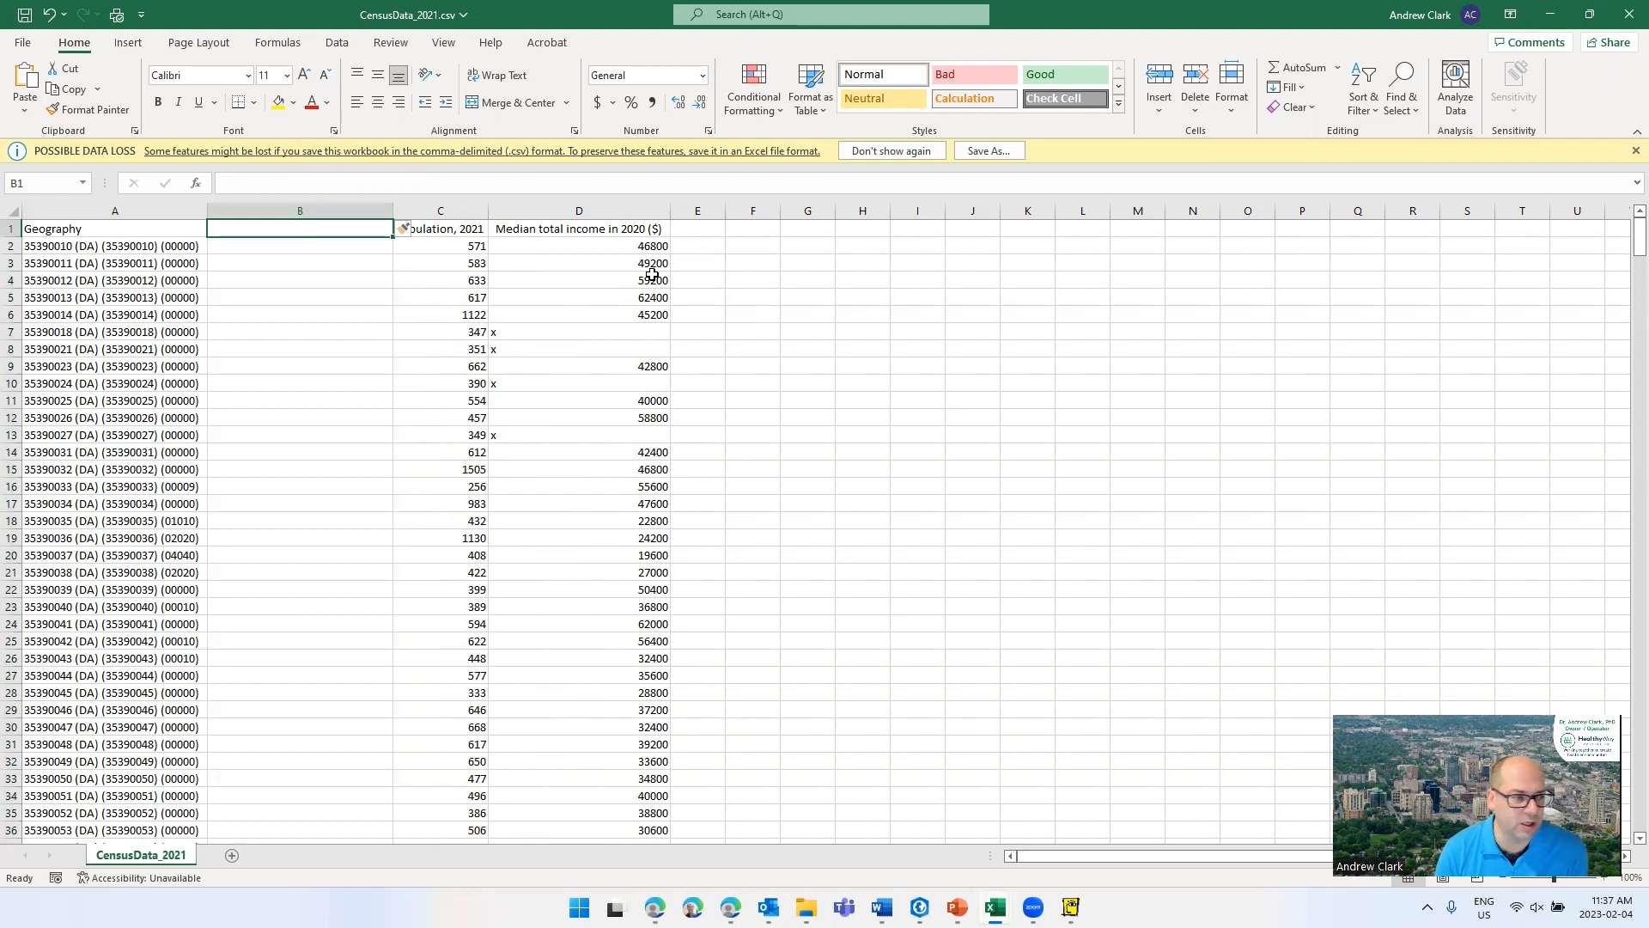
pyautogui.write('DAUID')
pyautogui.press('Return')
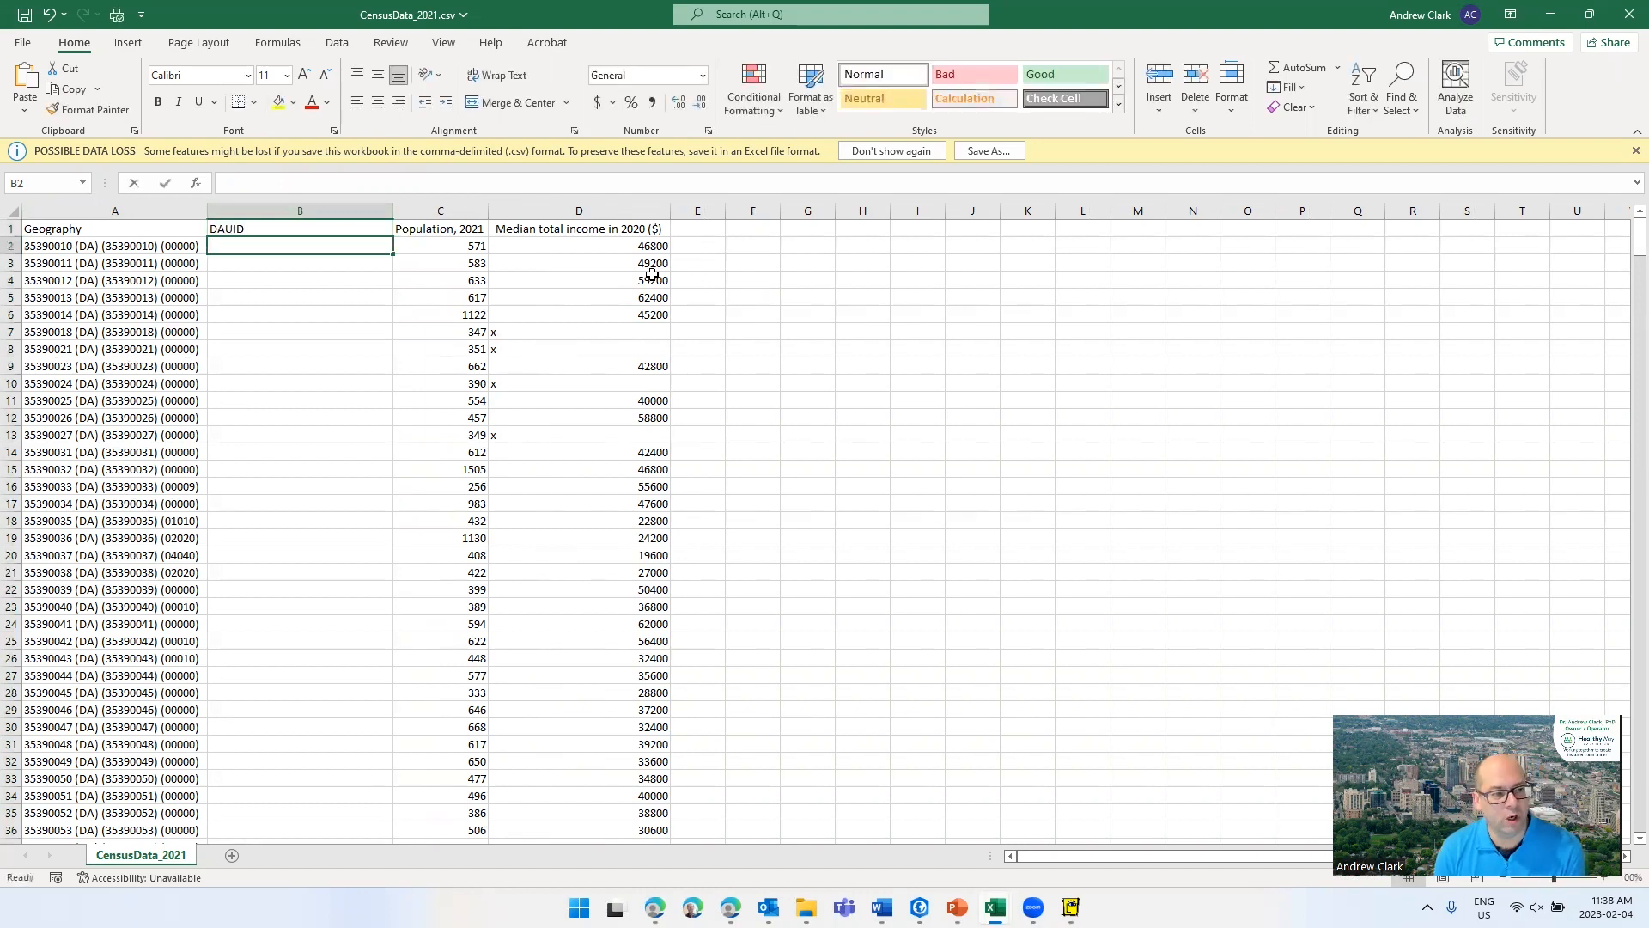
# - Enter =LEFT(A2,8) in the first data cell of the DAUID column to extract the eight-digit code
pyautogui.write('=left(')
pyautogui.press('Left')
pyautogui.write(',8)')
pyautogui.press('Return')
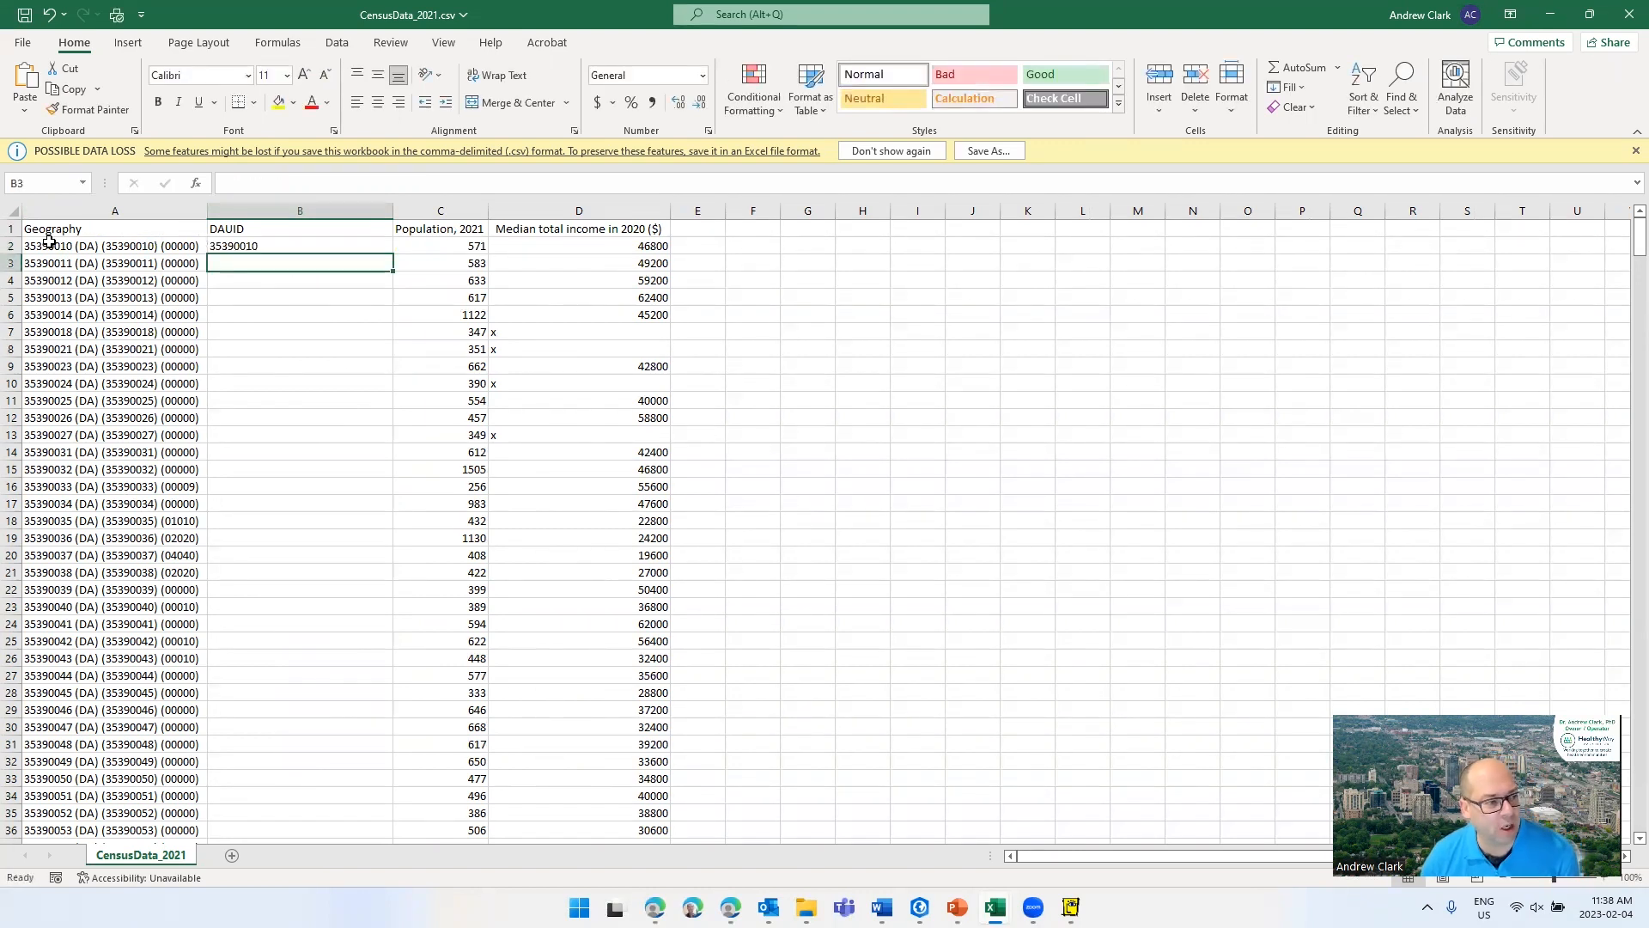
# - Fill the LEFT formula down the DAUID column to row 571 and check the last rows
pyautogui.click(267, 247)
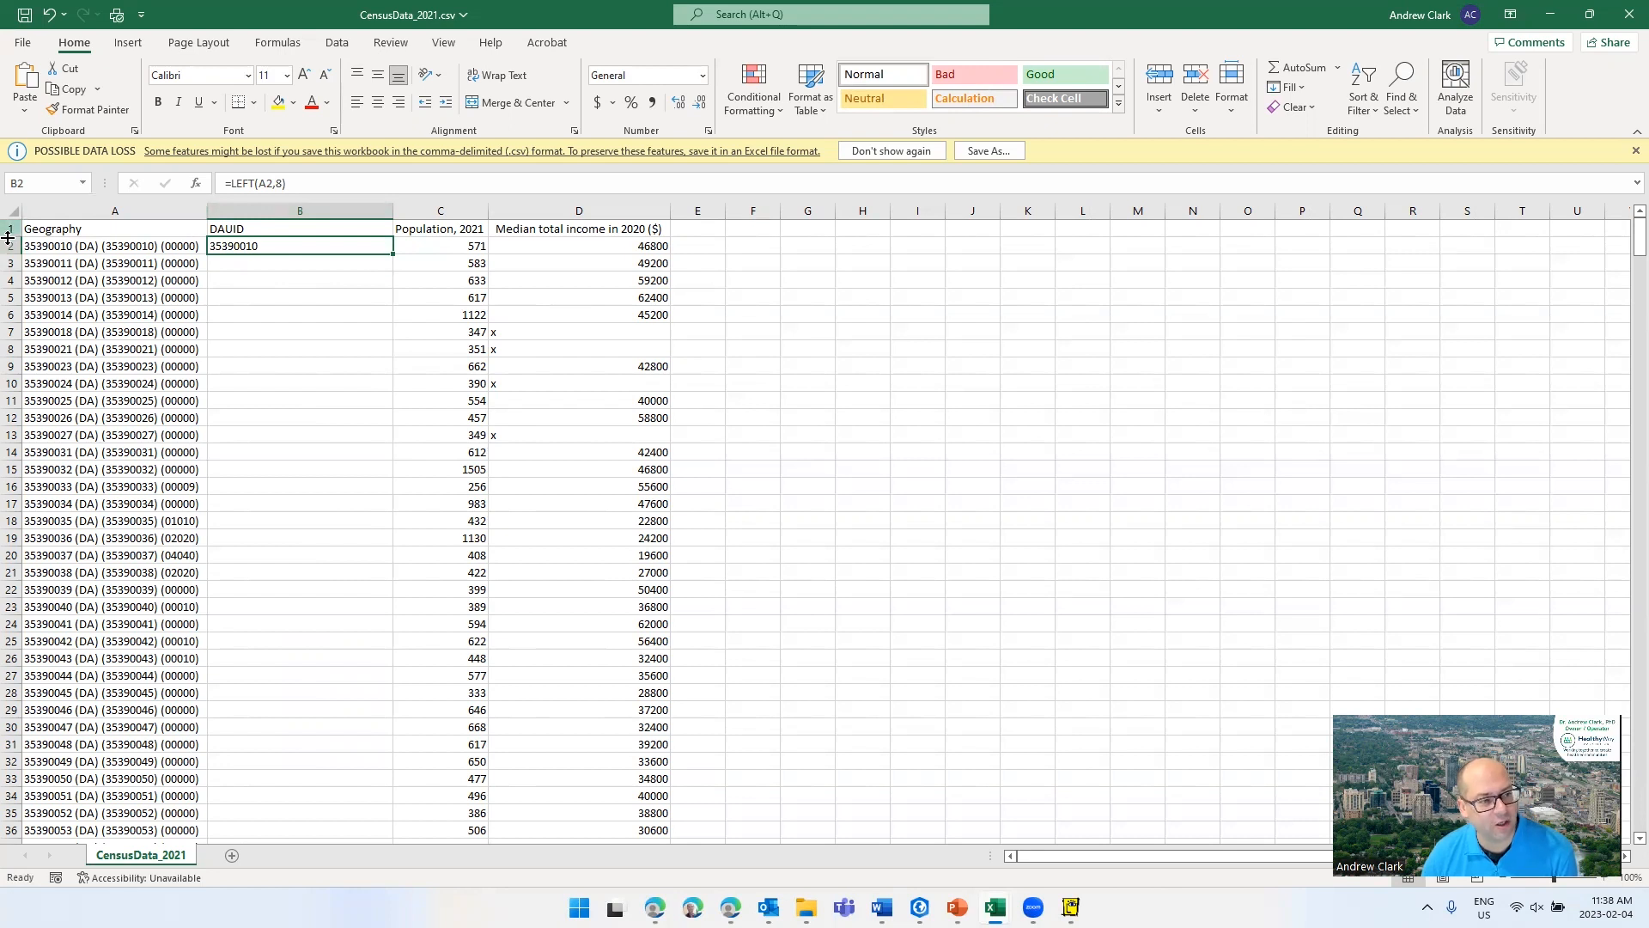
pyautogui.doubleClick(392, 254)
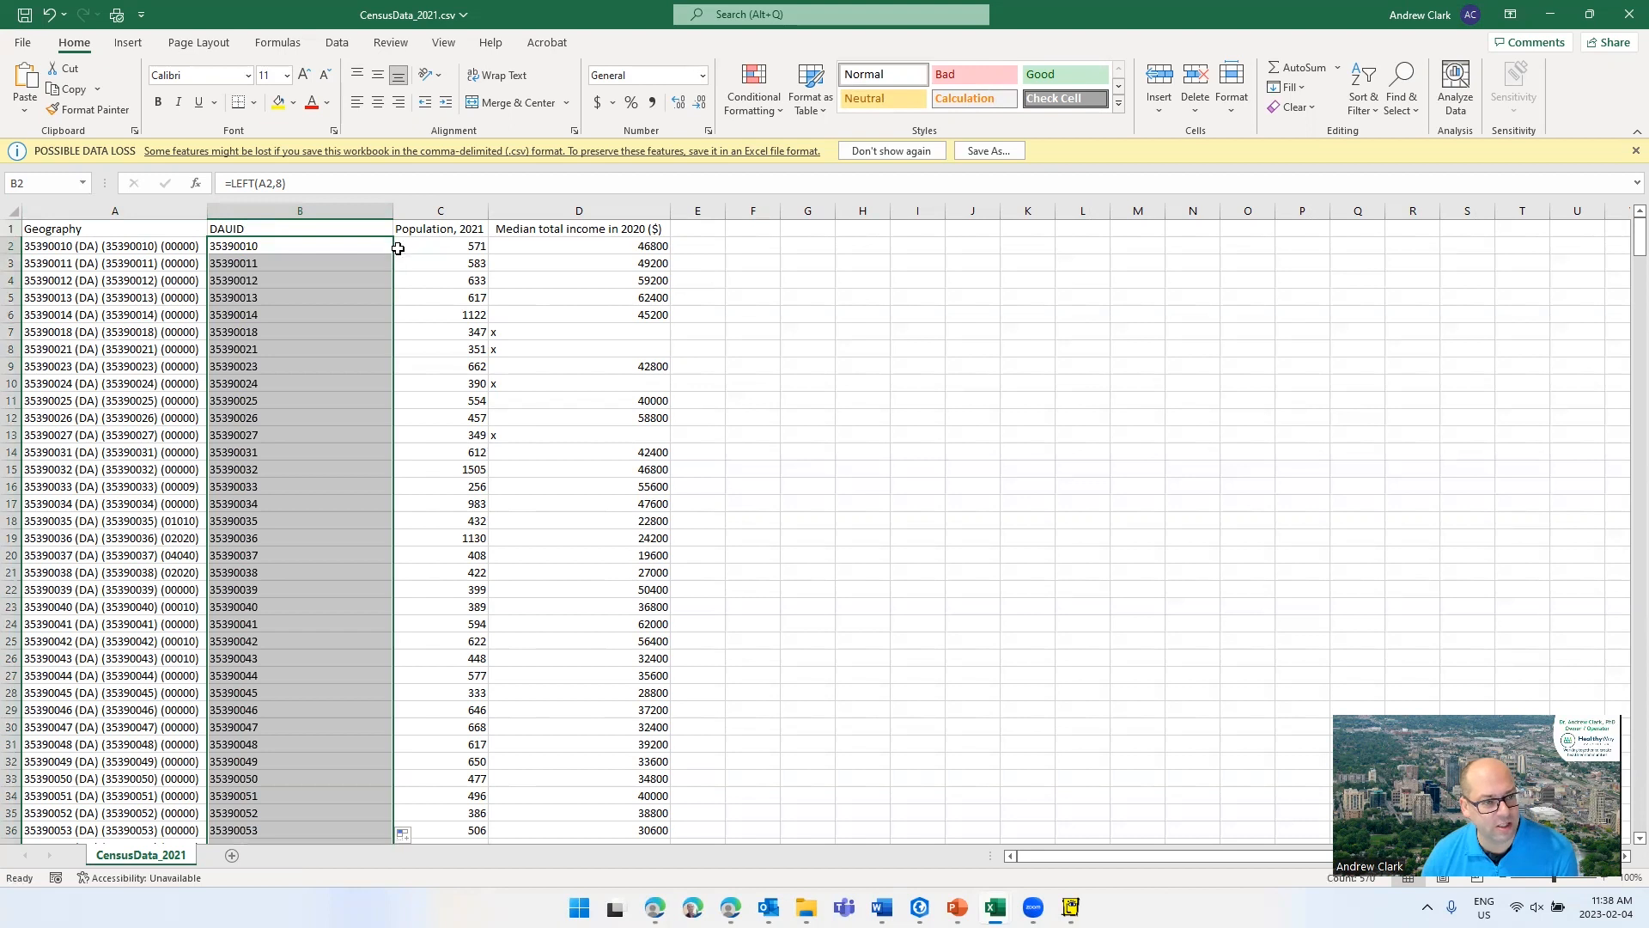
pyautogui.click(304, 319)
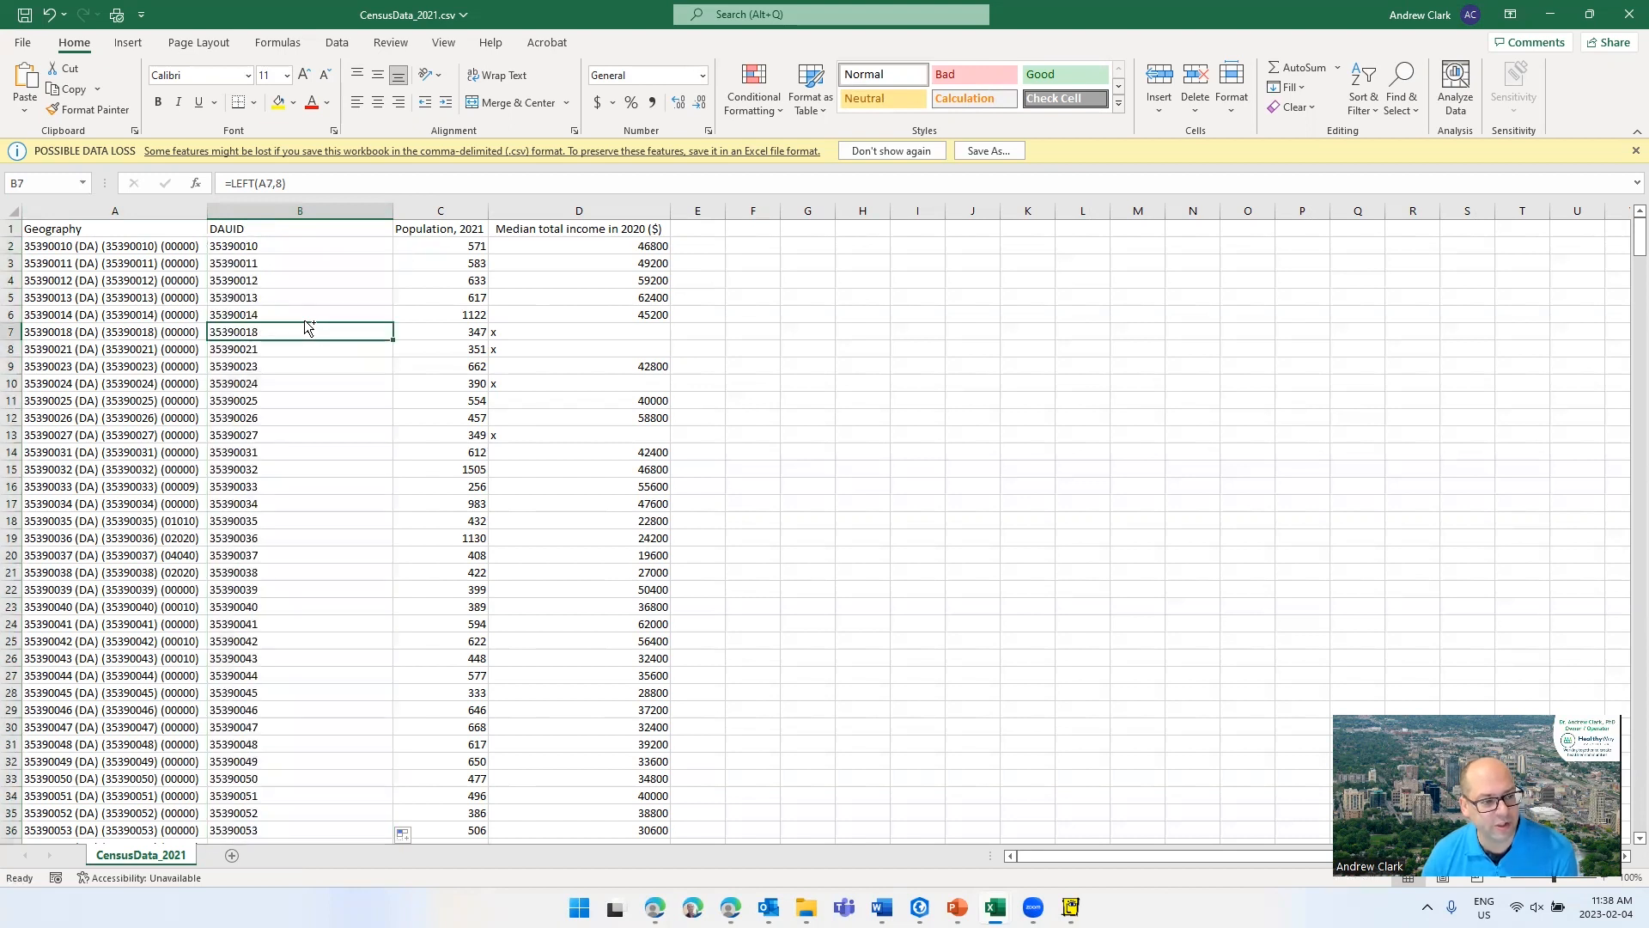
pyautogui.hotkey('ctrl', 'Down')
pyautogui.press('Down')
pyautogui.press('Down')
pyautogui.press('Up')
pyautogui.press('Up')
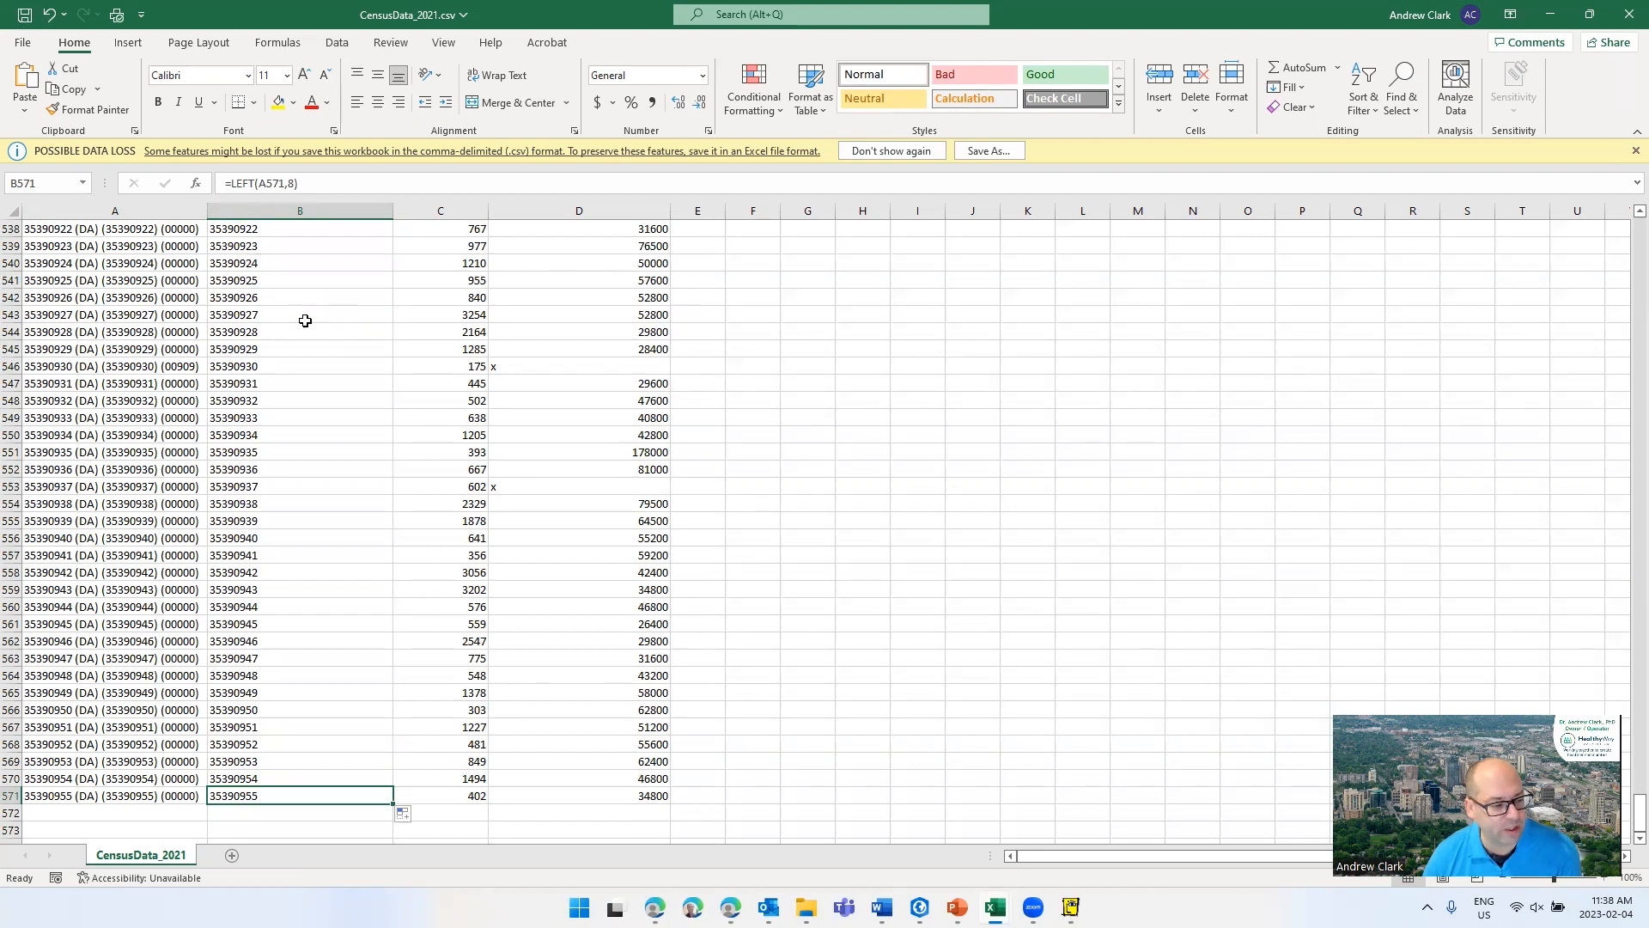
# - Replace the DAUID column's formulas with plain values by copying the column and pasting values in place, and check the pasted cells
pyautogui.hotkey('ctrl', 'shift', 'Up')
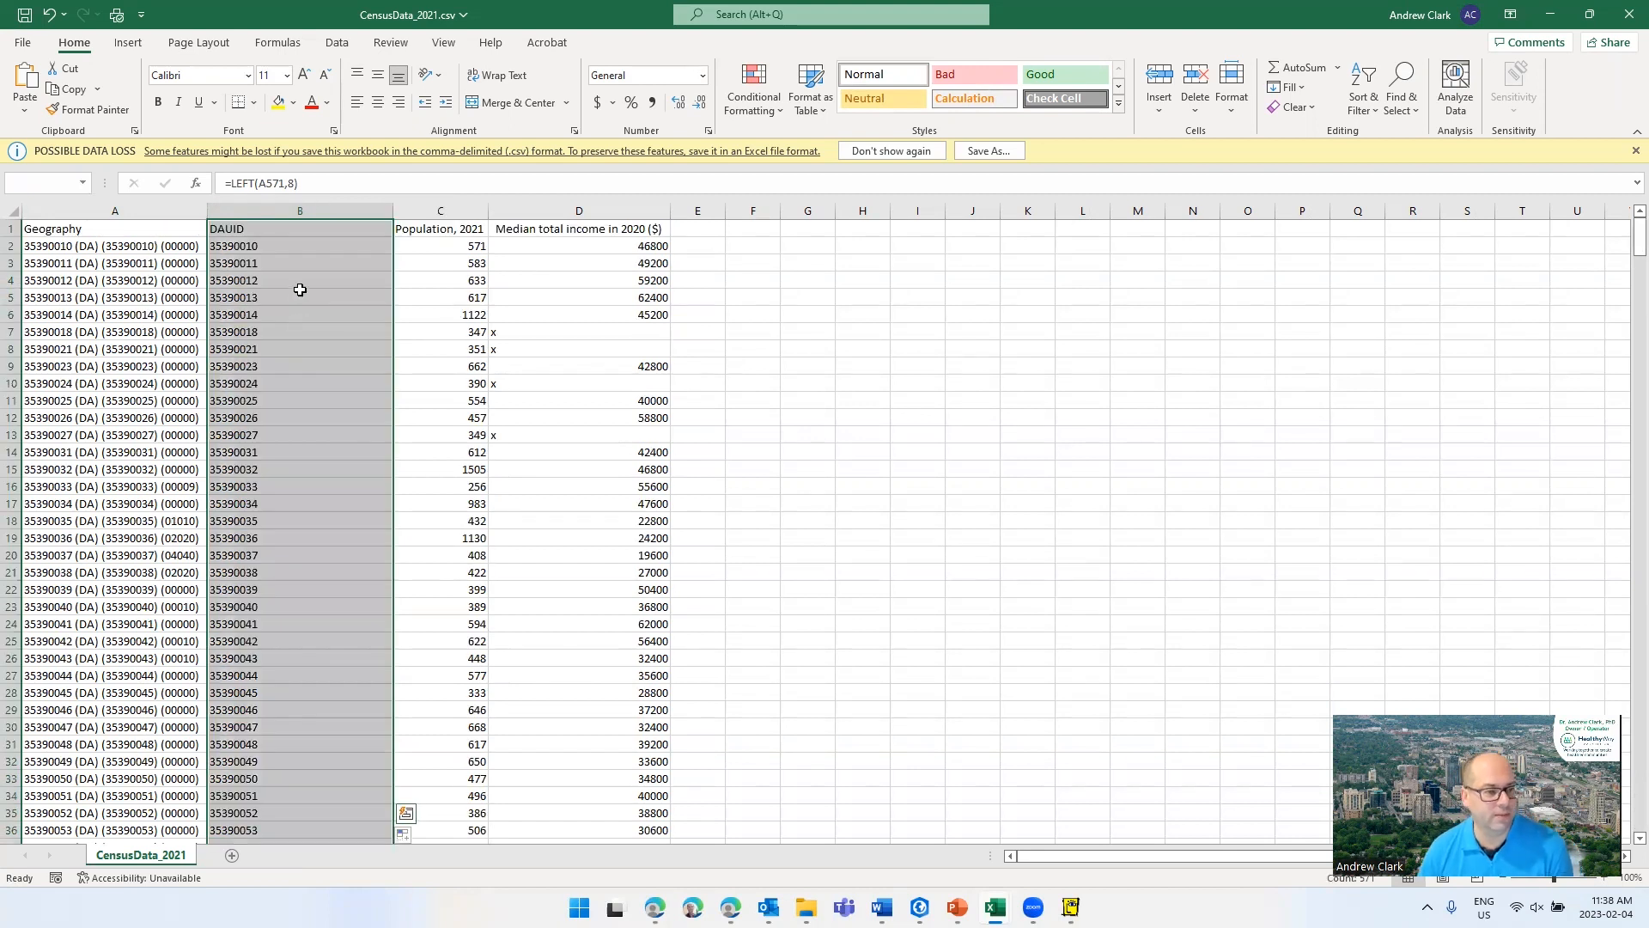
pyautogui.hotkey('ctrl', 'c')
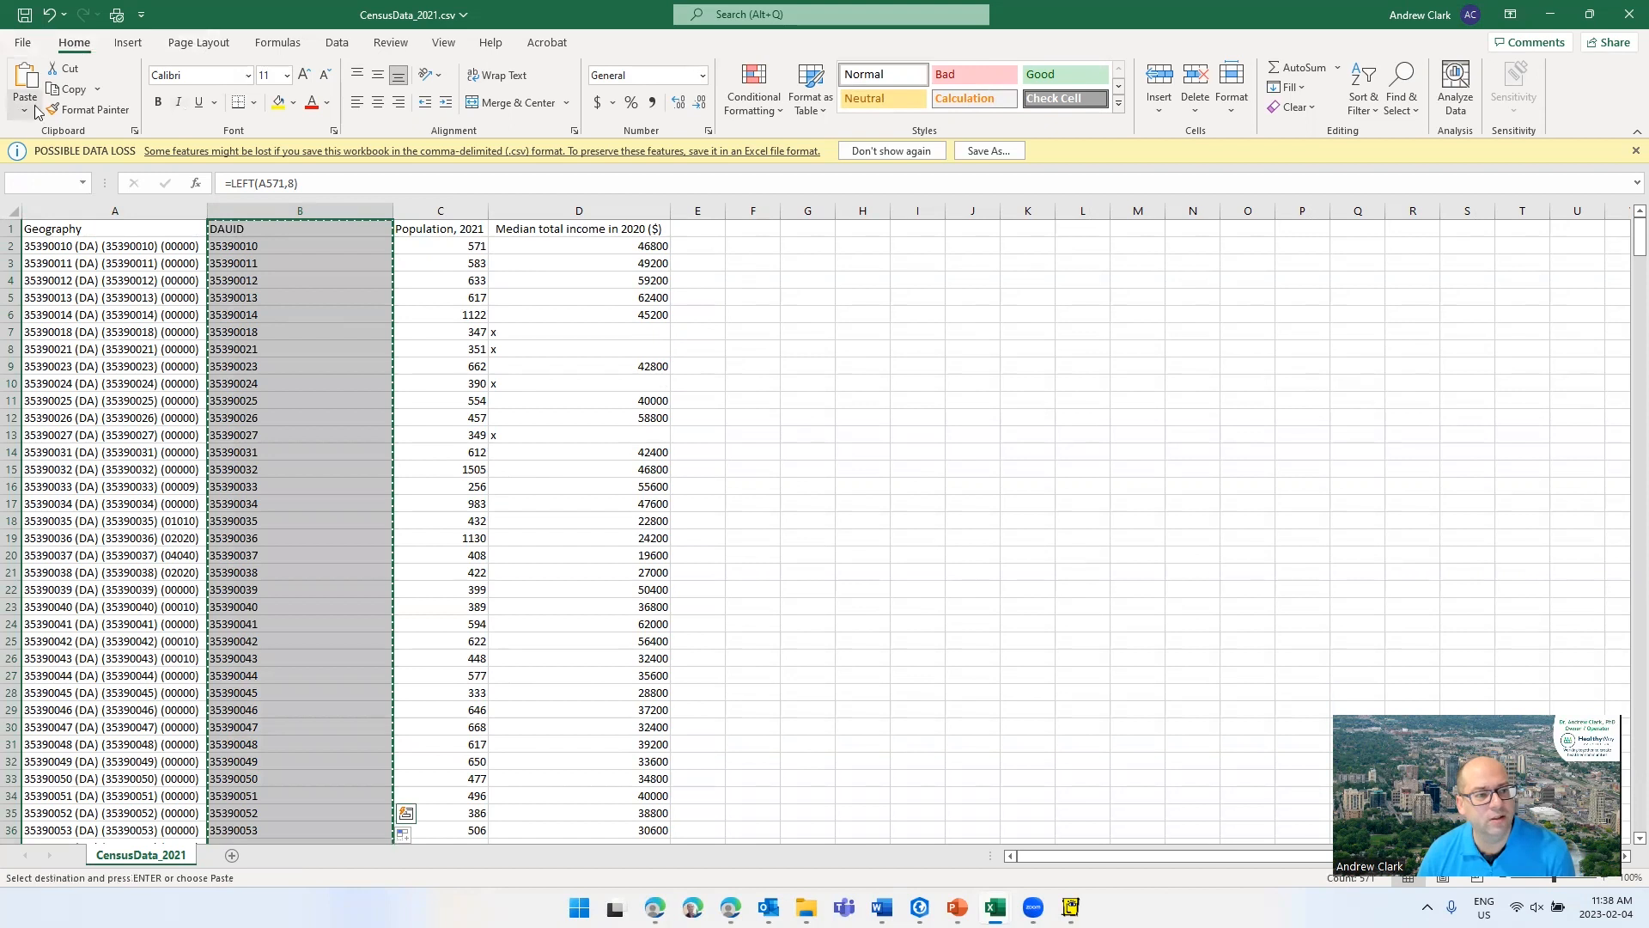
pyautogui.click(25, 110)
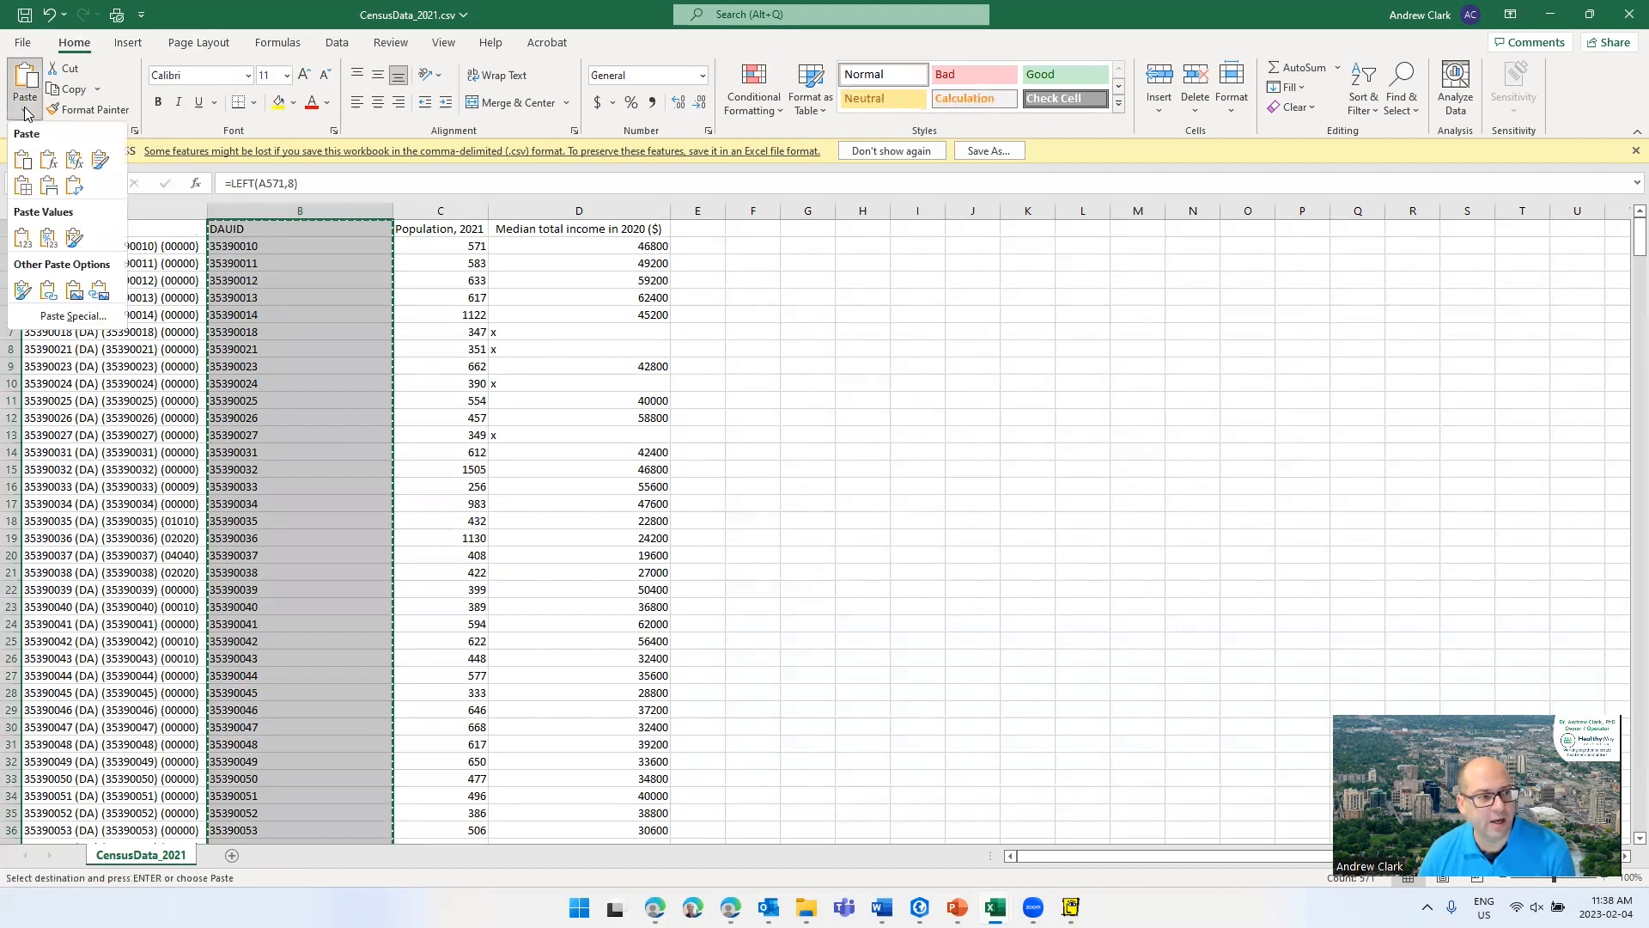
pyautogui.click(22, 237)
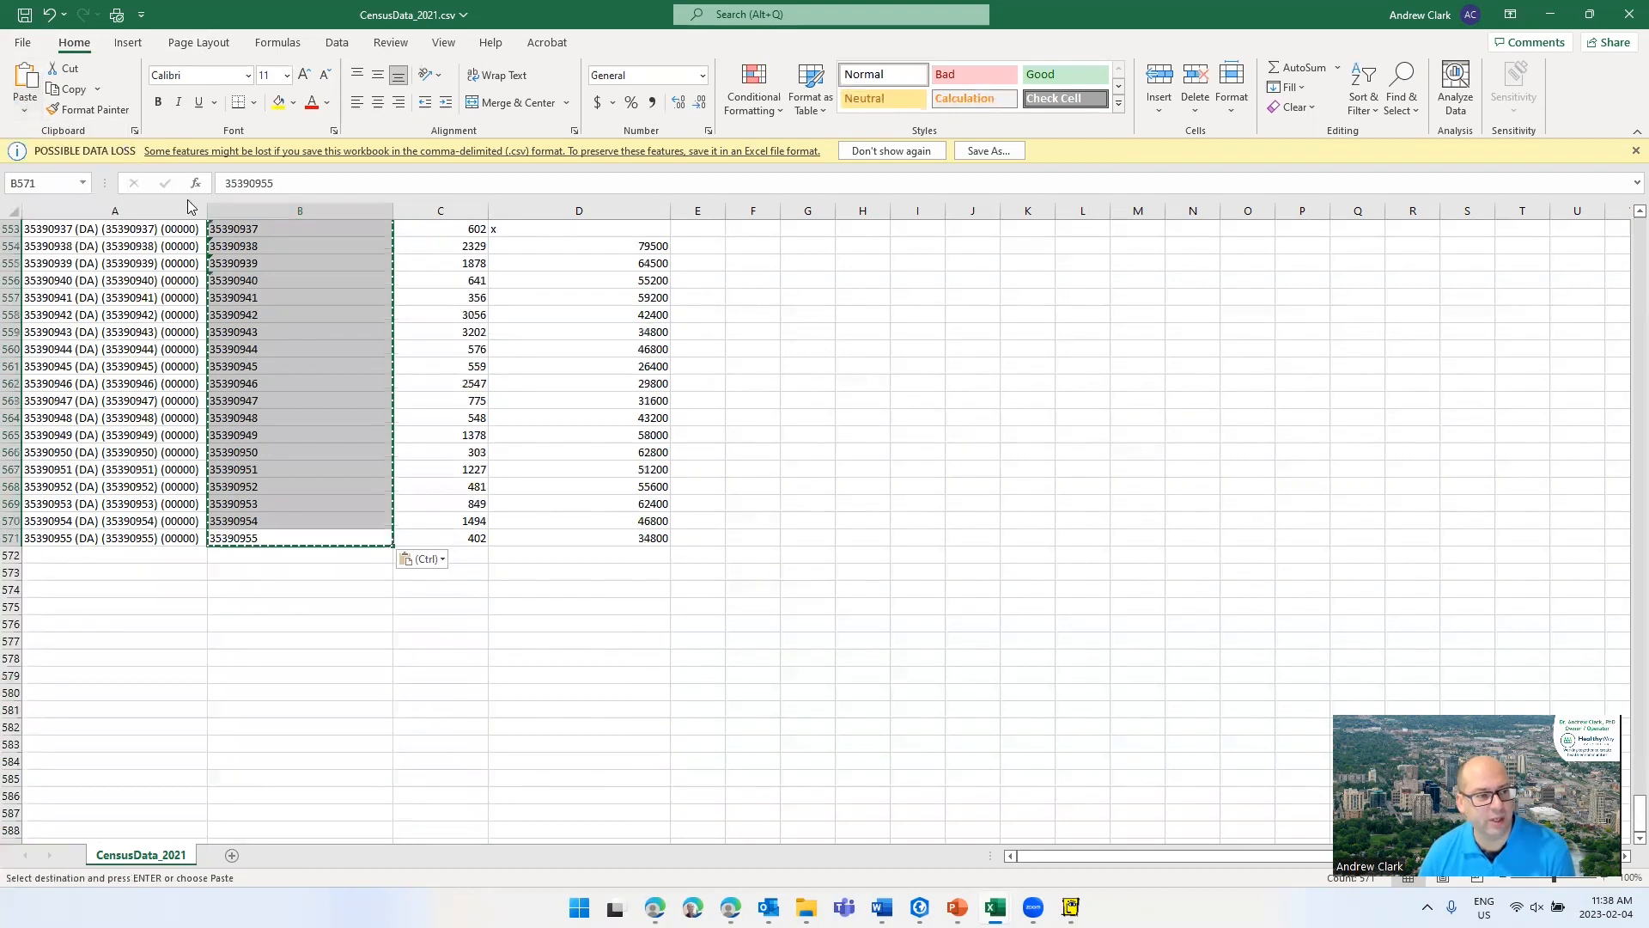
pyautogui.click(24, 110)
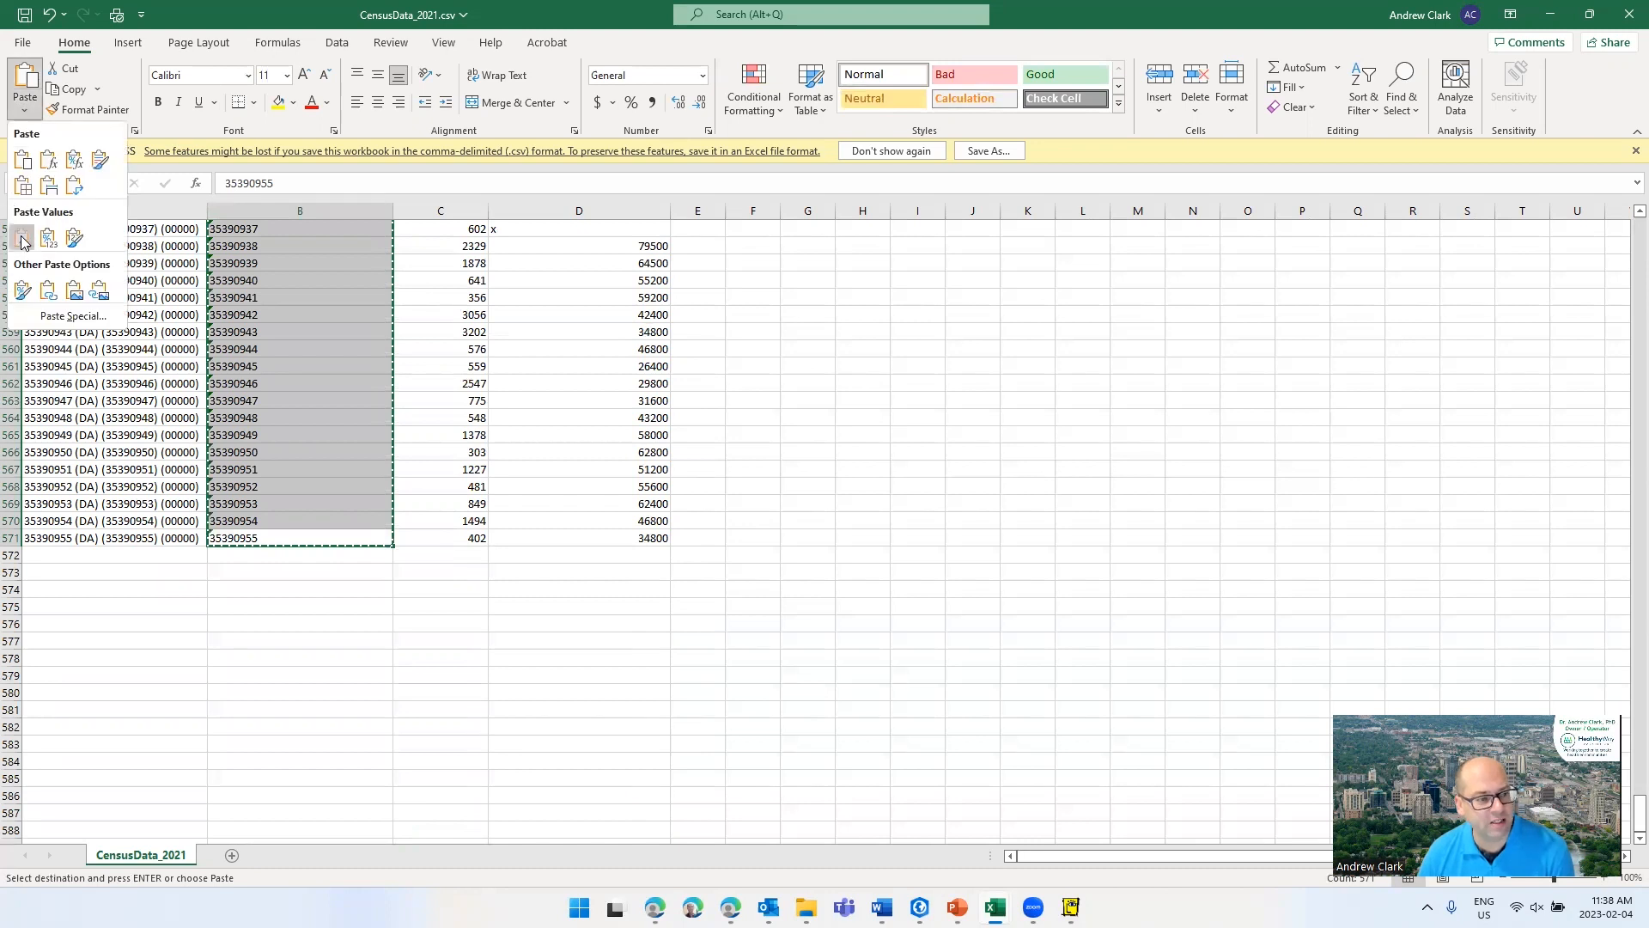
pyautogui.click(23, 241)
pyautogui.click(296, 258)
pyautogui.click(252, 292)
pyautogui.scroll(3, 288, 214)
pyautogui.click(298, 188)
pyautogui.click(258, 395)
pyautogui.hotkey('ctrl', 'Up')
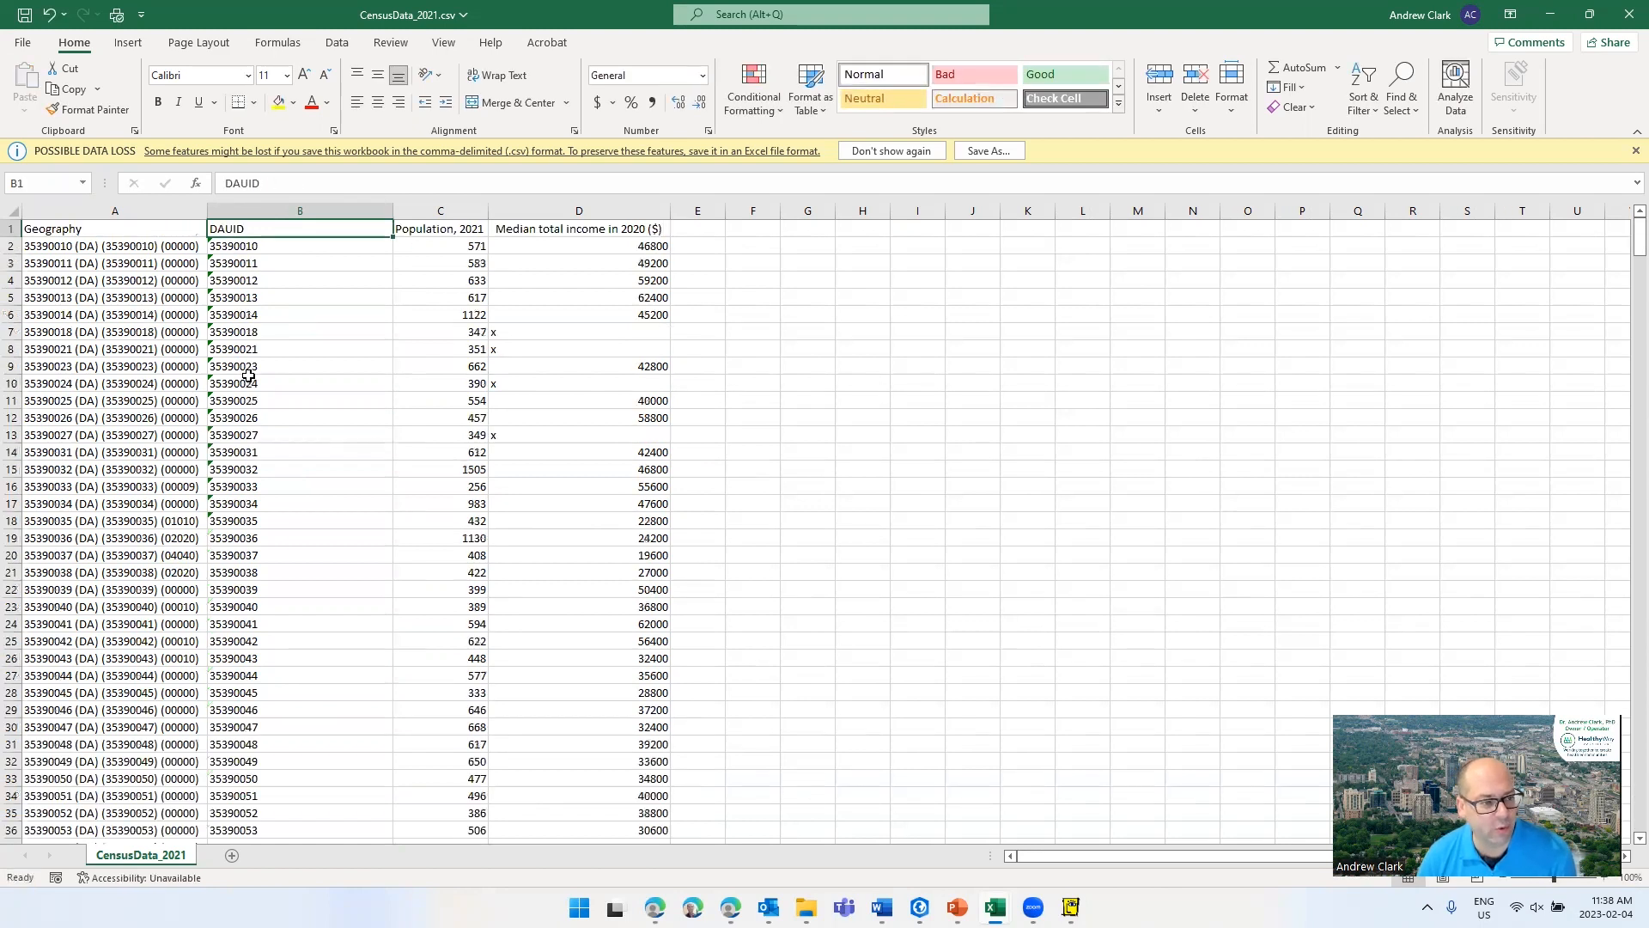
# - Delete the Geography column
pyautogui.click(103, 213)
pyautogui.rightClick(117, 219)
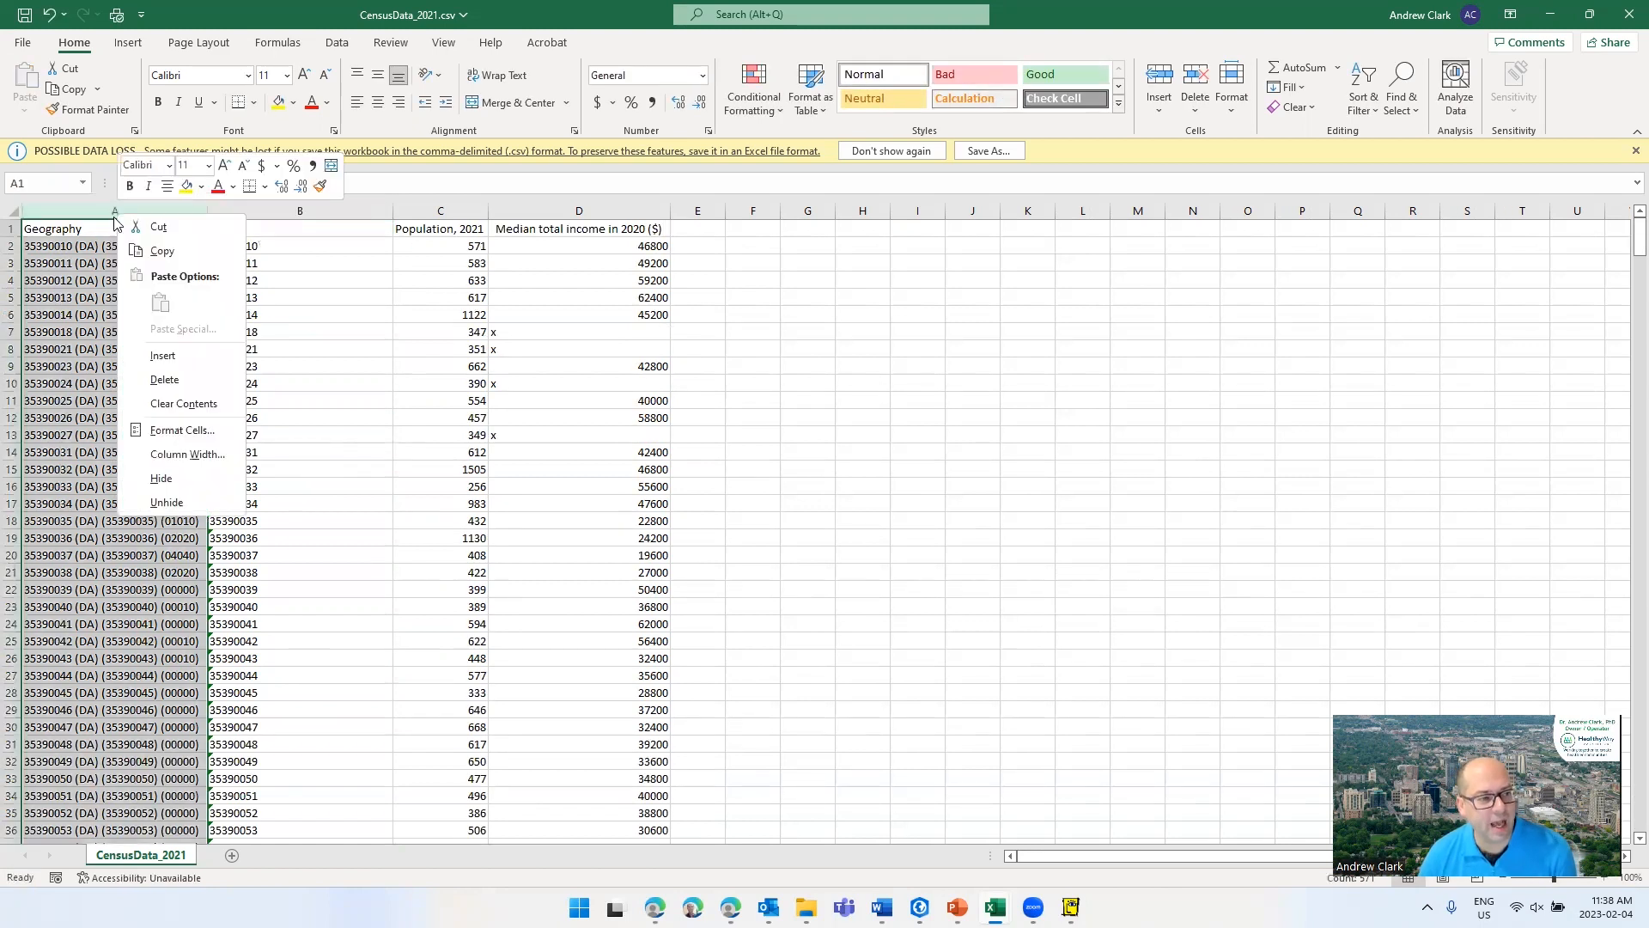
pyautogui.click(161, 378)
pyautogui.click(80, 369)
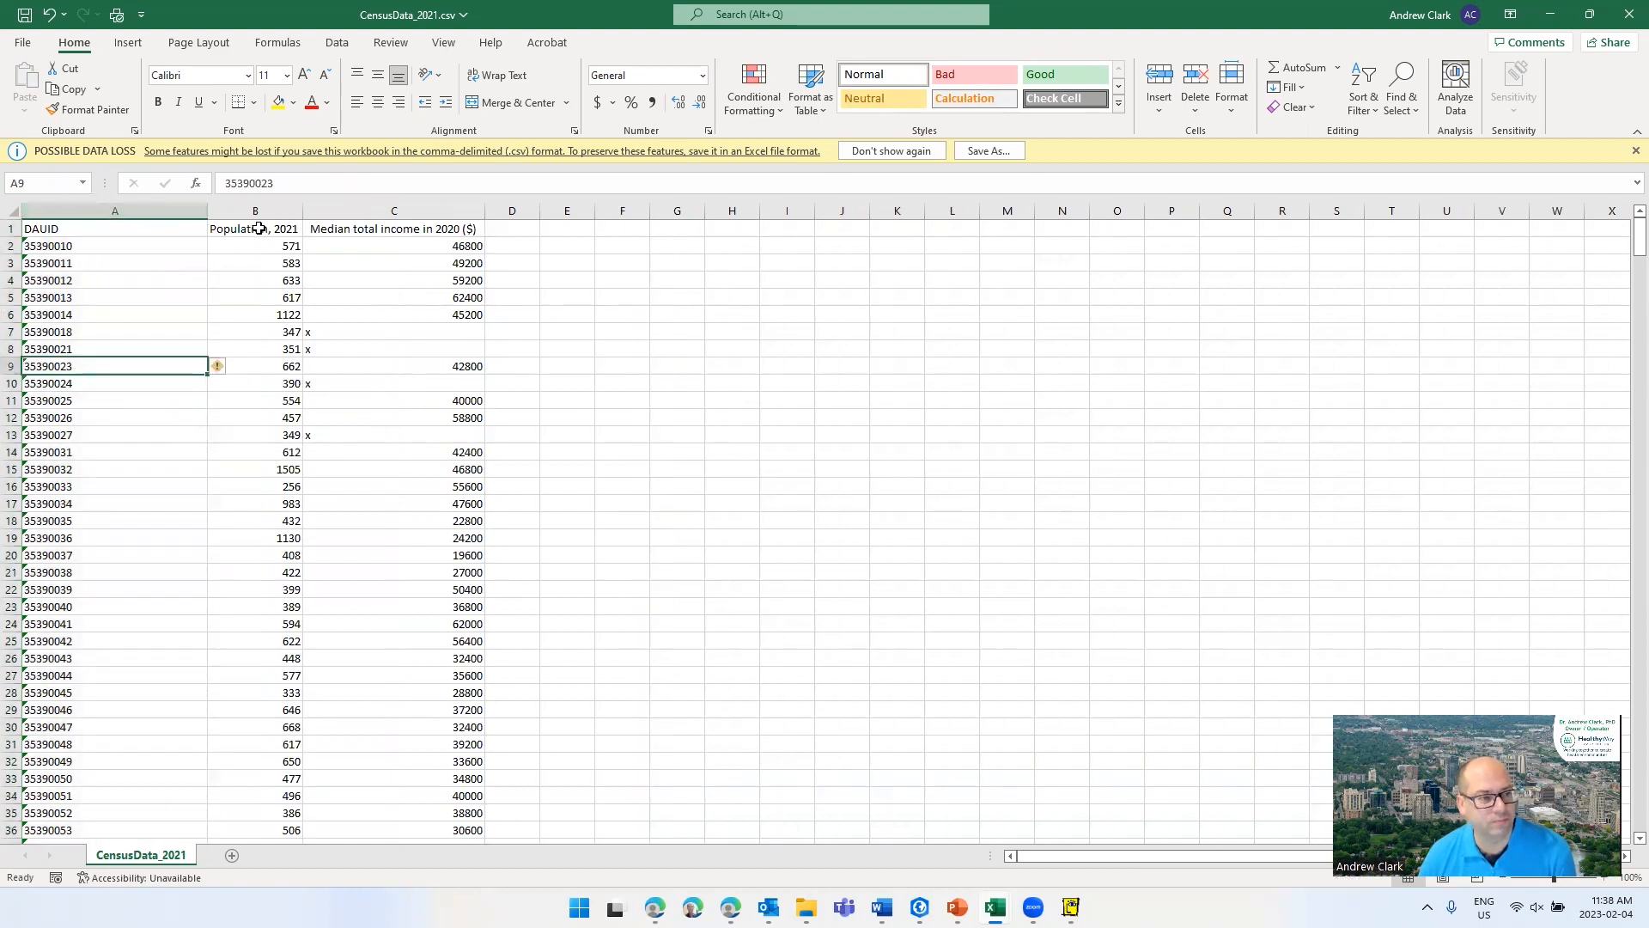
# - Rename the header of the population column to Pop_2021
pyautogui.click(254, 260)
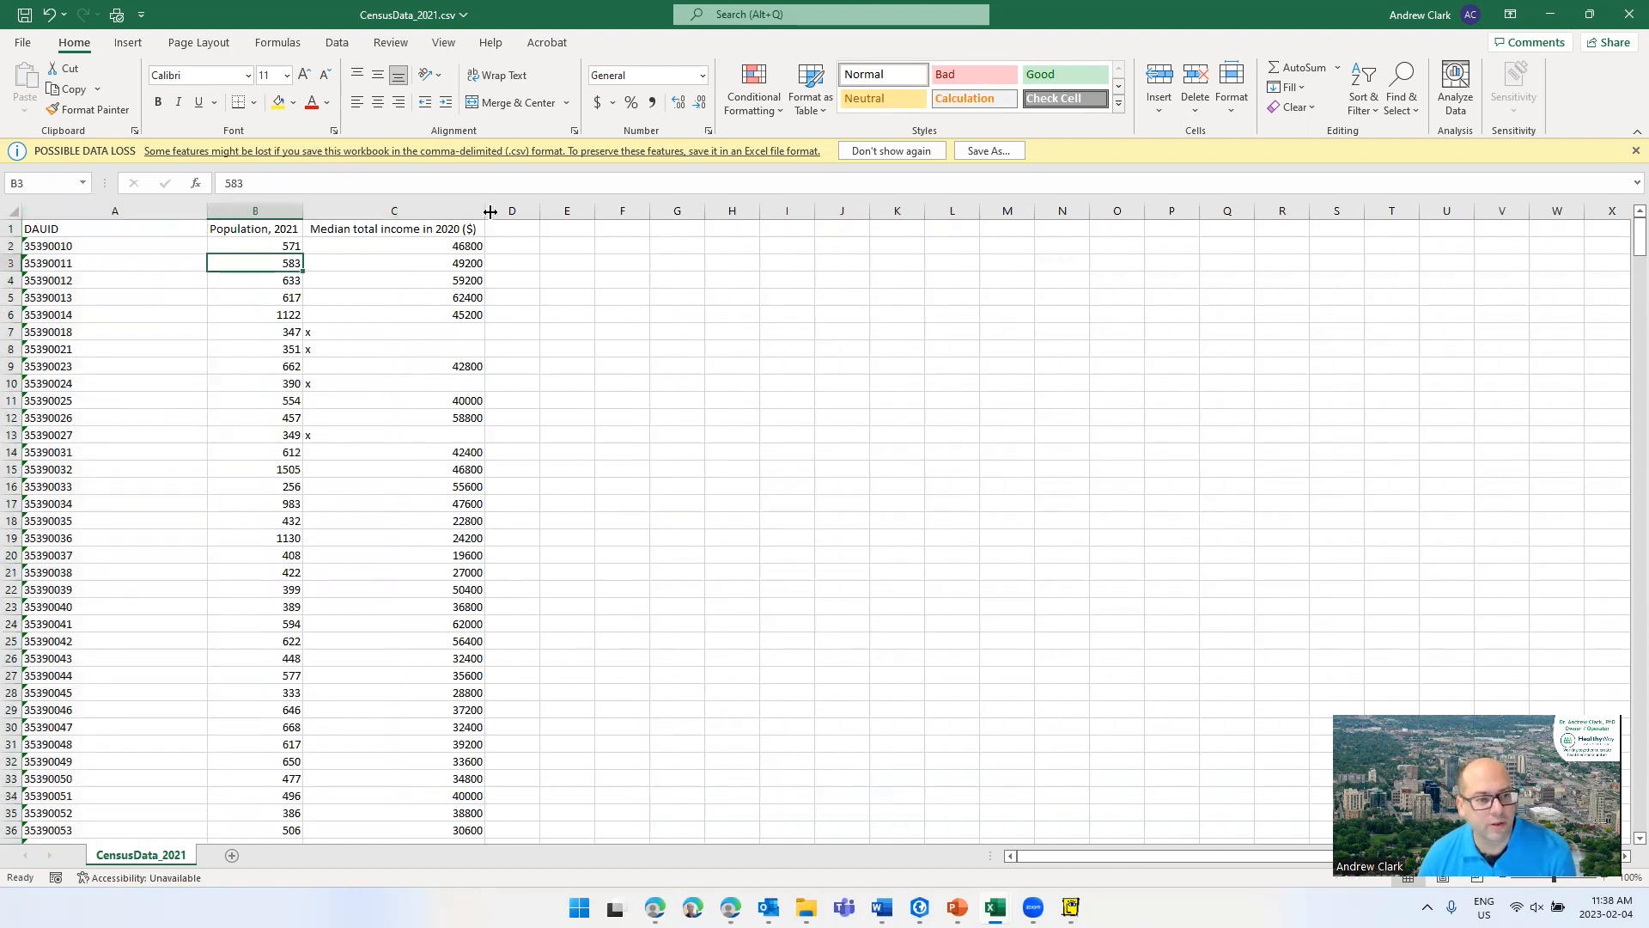
pyautogui.click(275, 228)
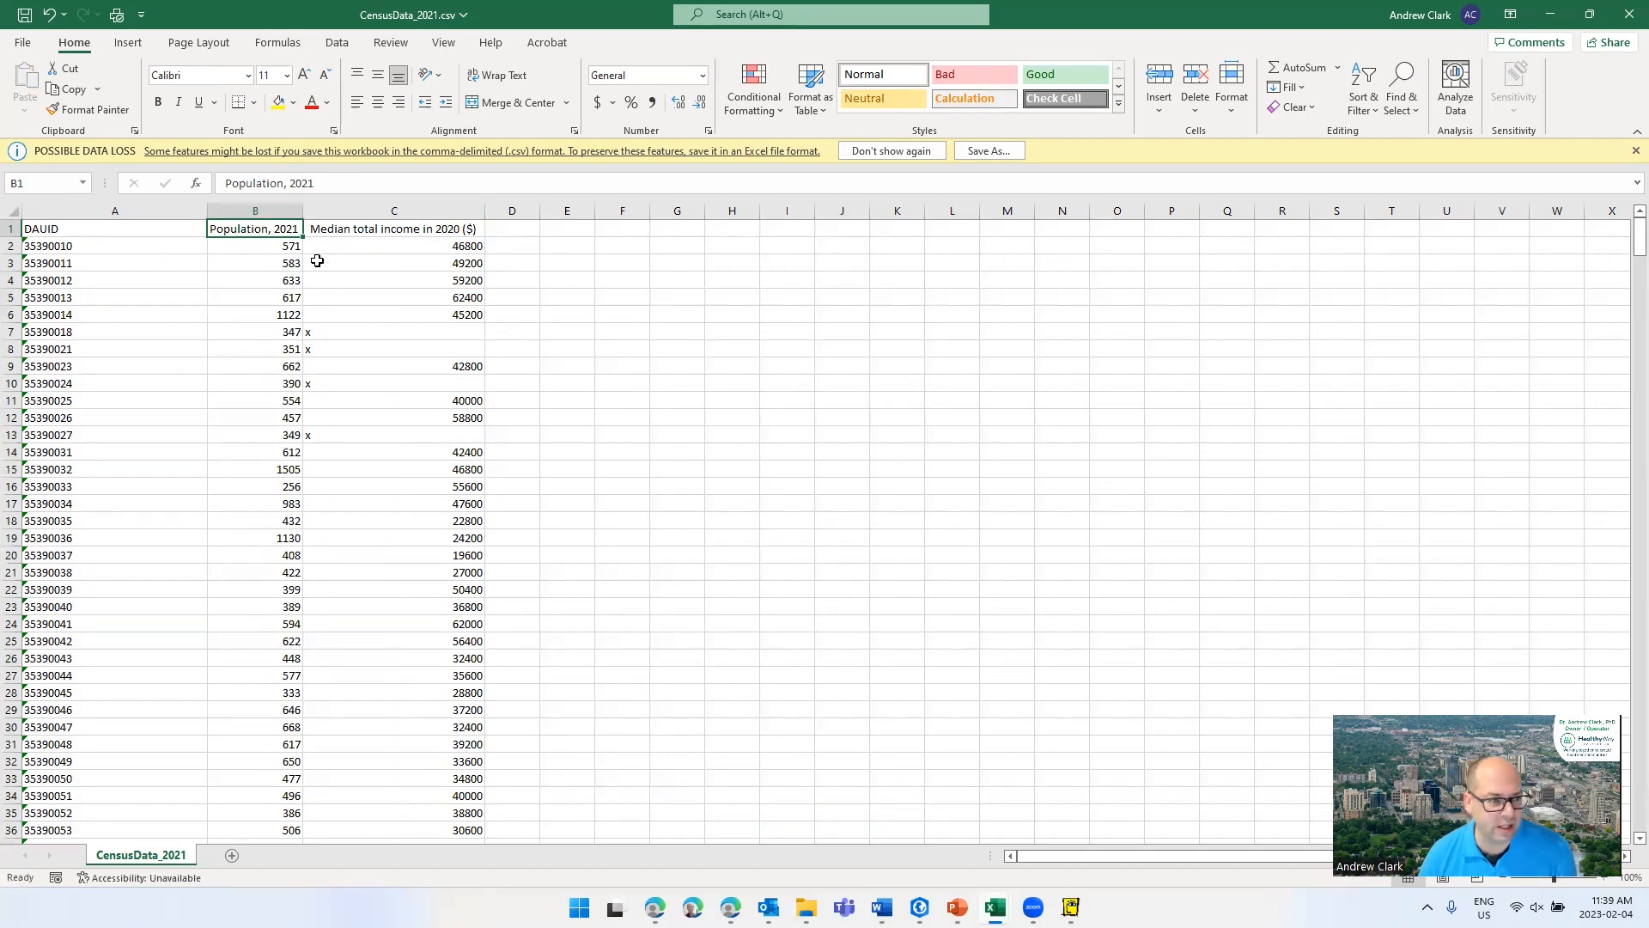
pyautogui.write('Po')
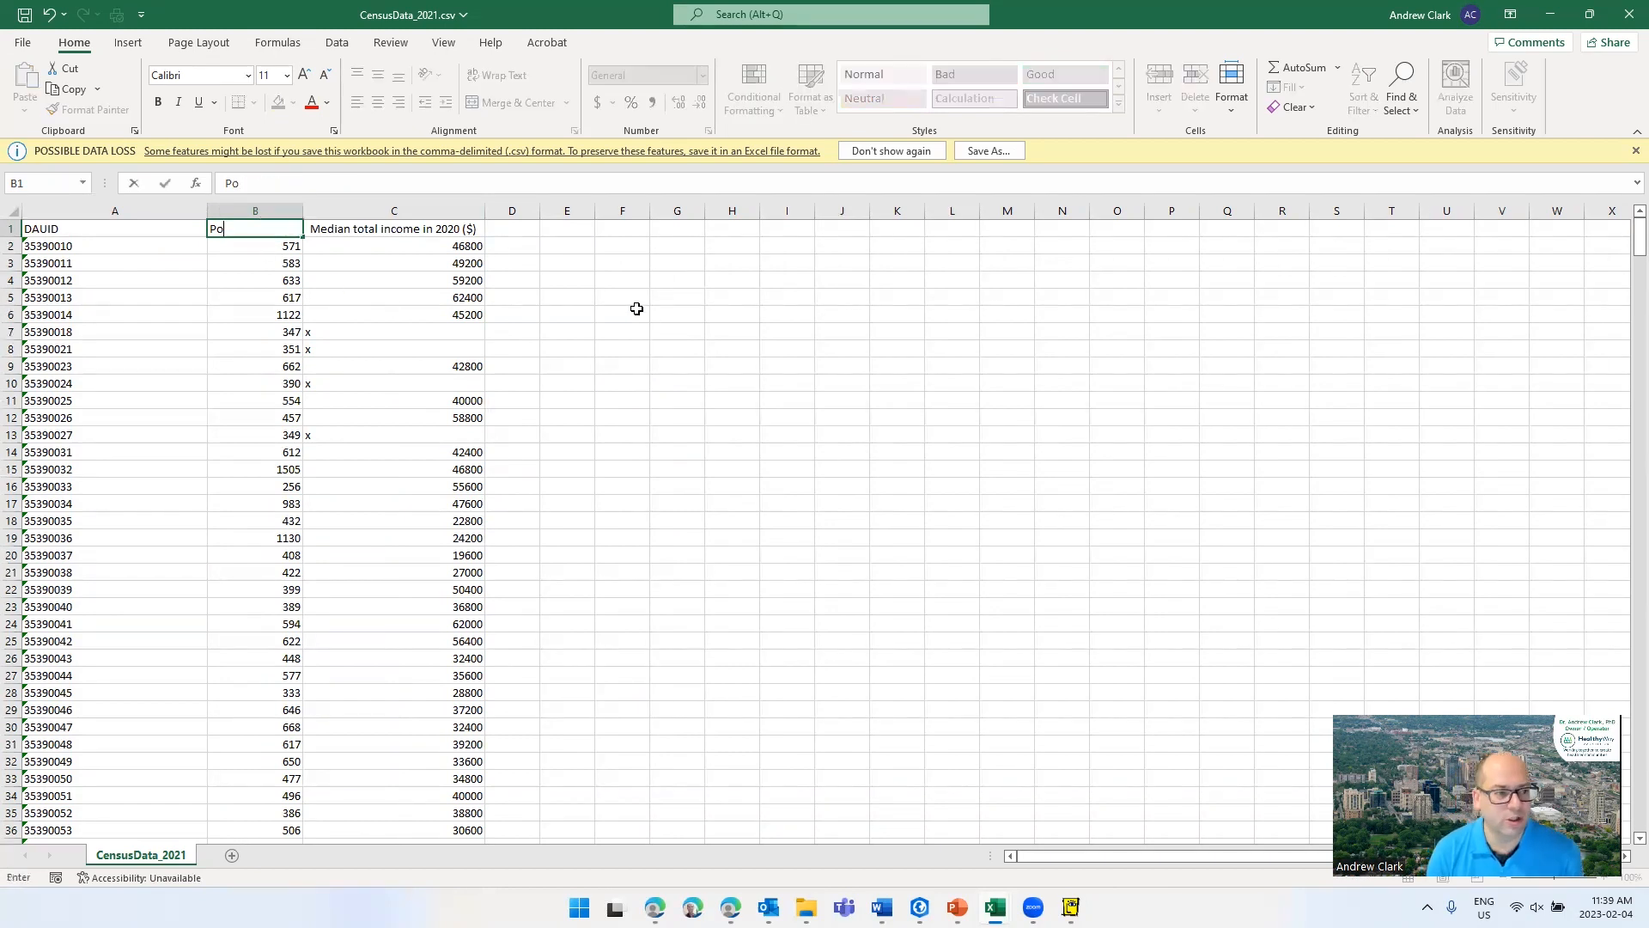
pyautogui.write('p_20')
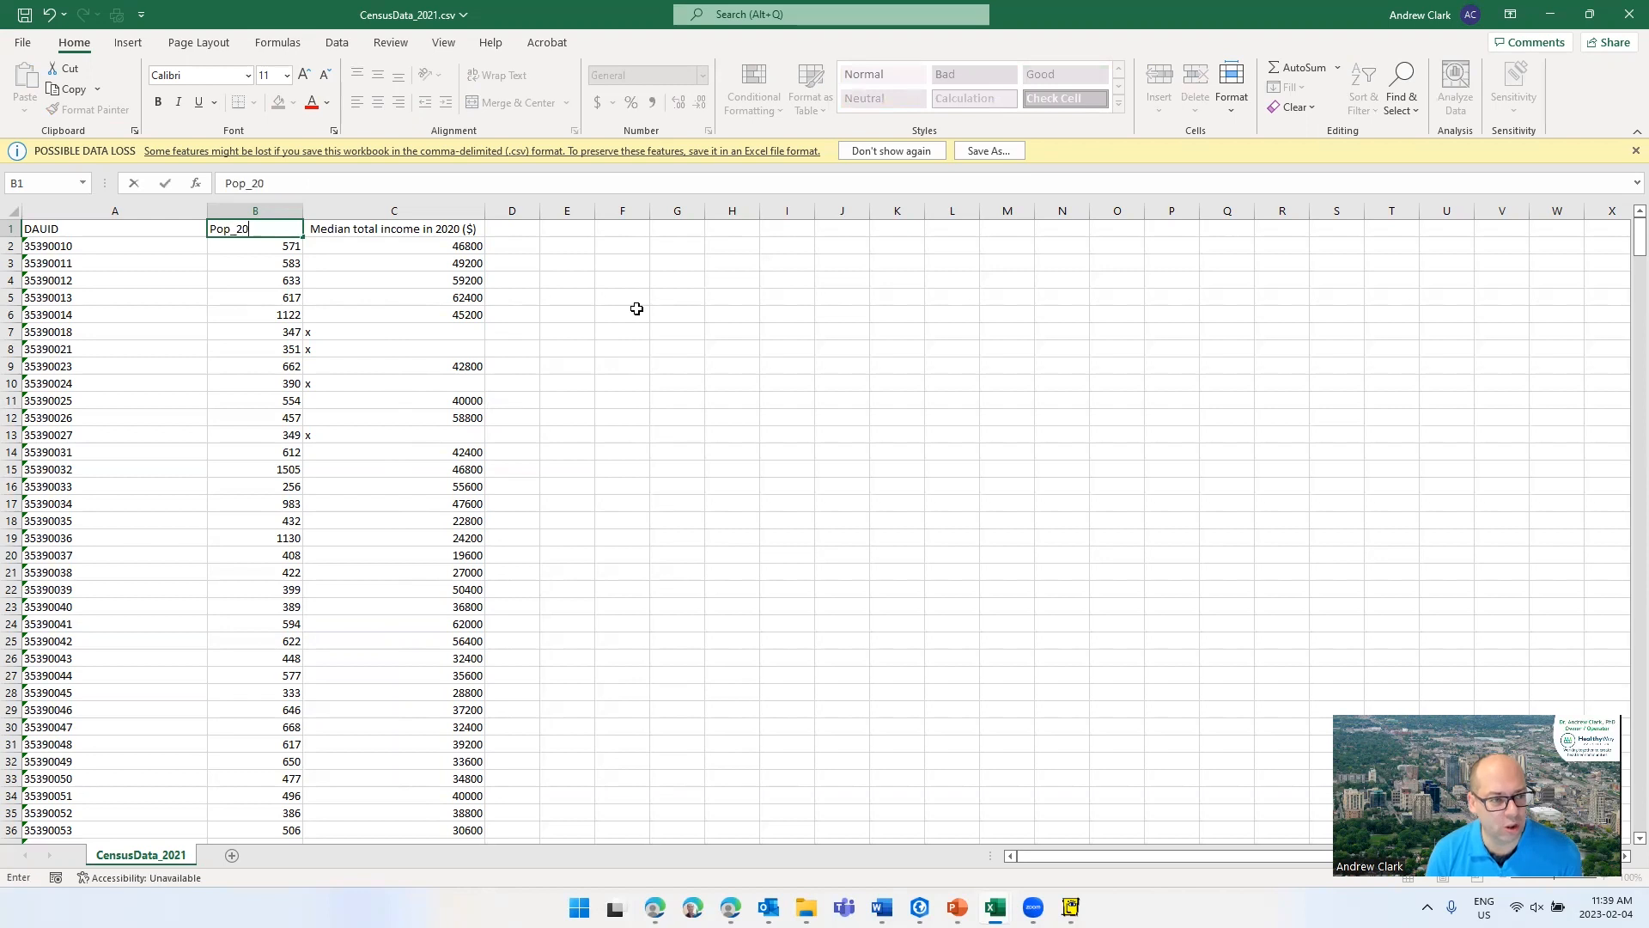
pyautogui.press('Tab')
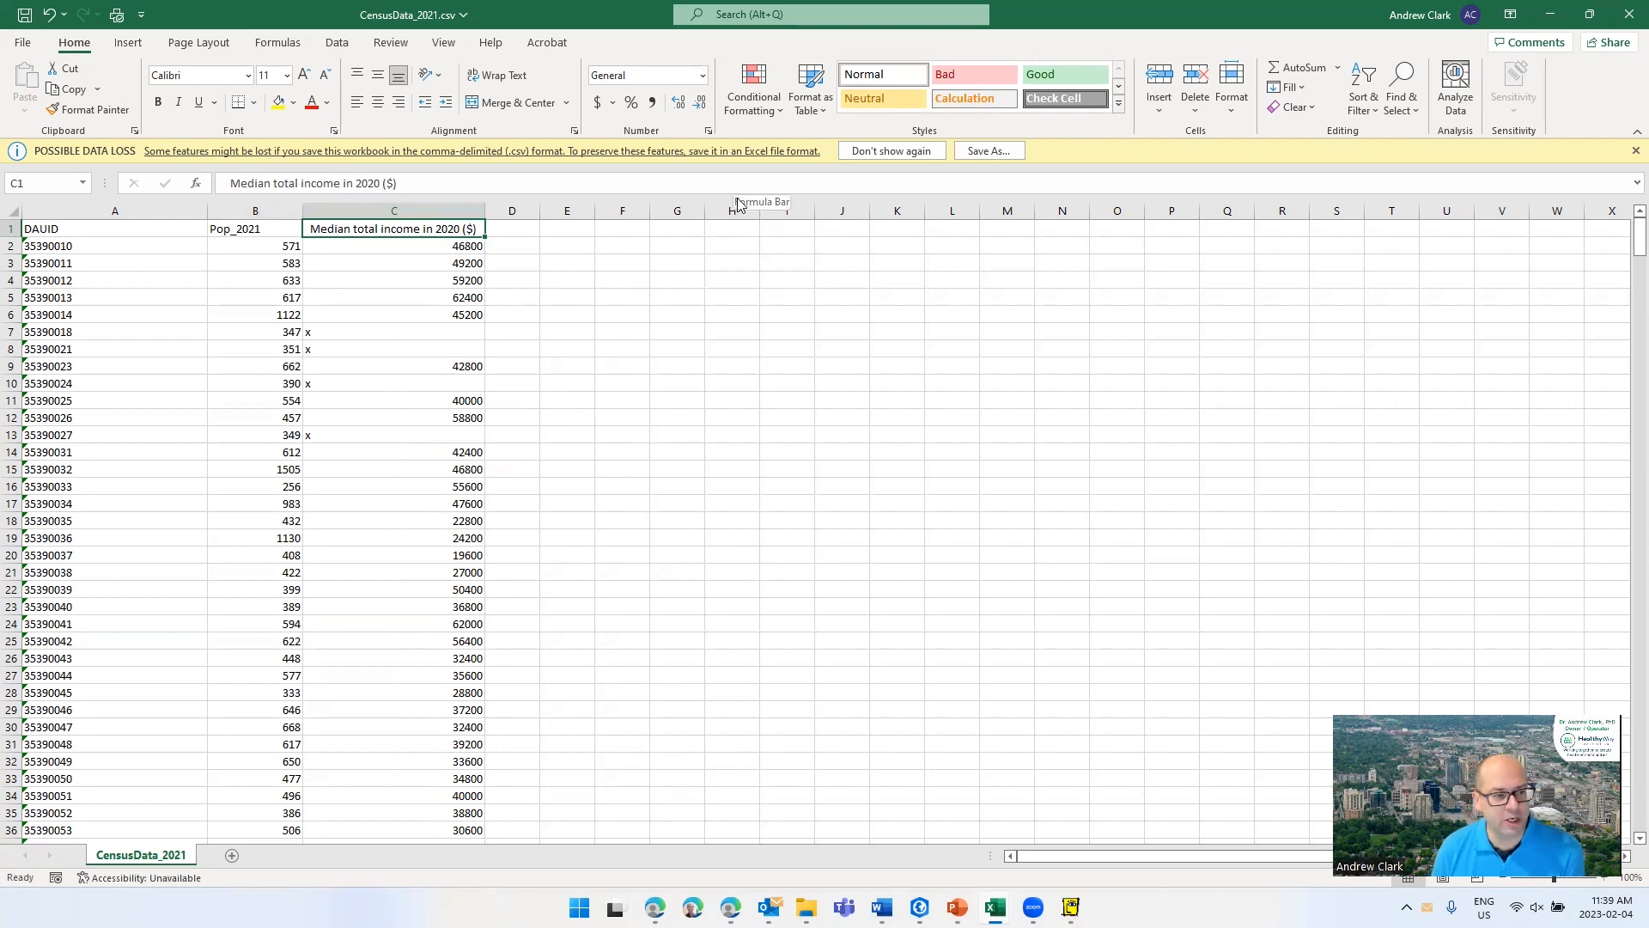
pyautogui.press('Left')
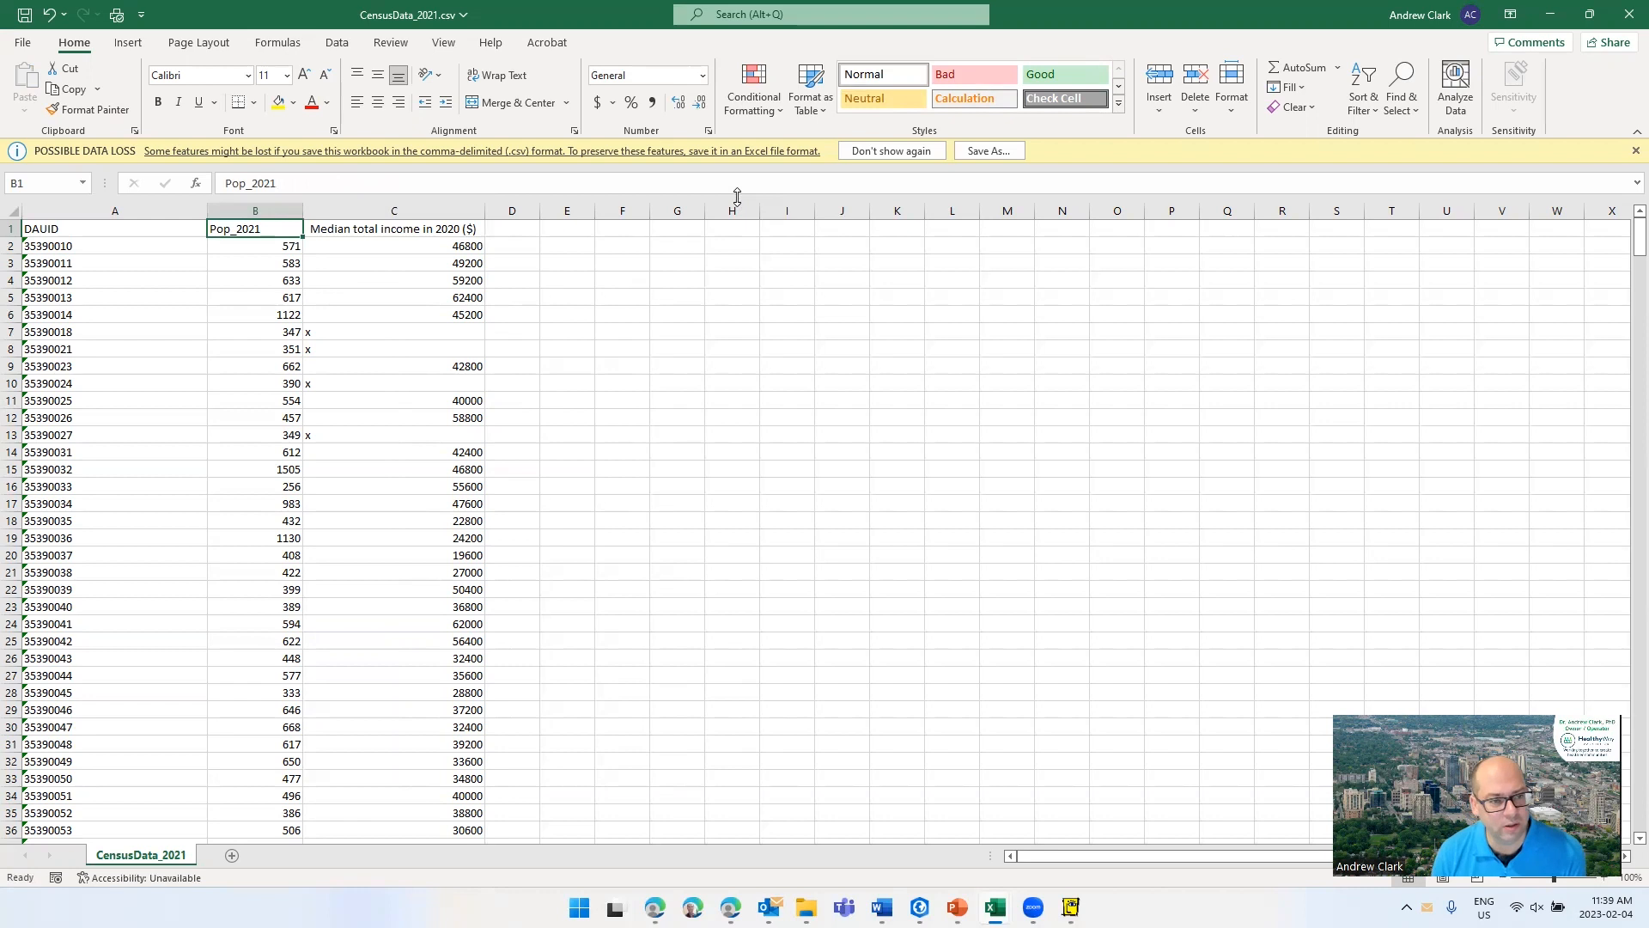
# - Rename the median total income header to MedianIncome and fit the widths of columns B and C to their contents
pyautogui.click(335, 222)
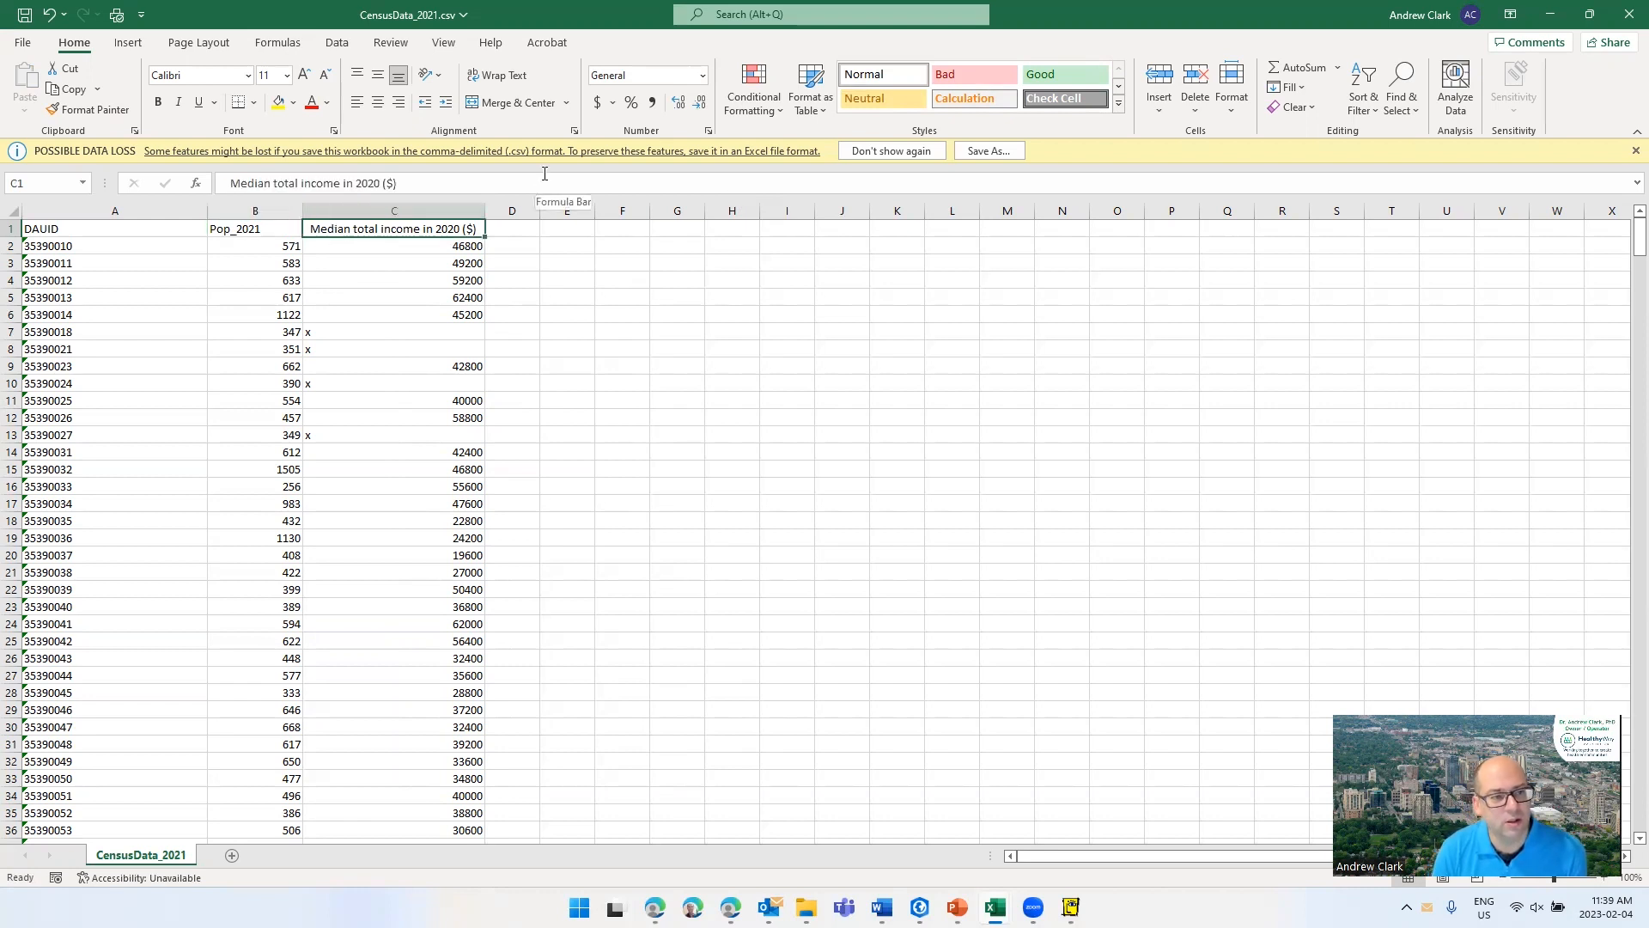
pyautogui.write('M')
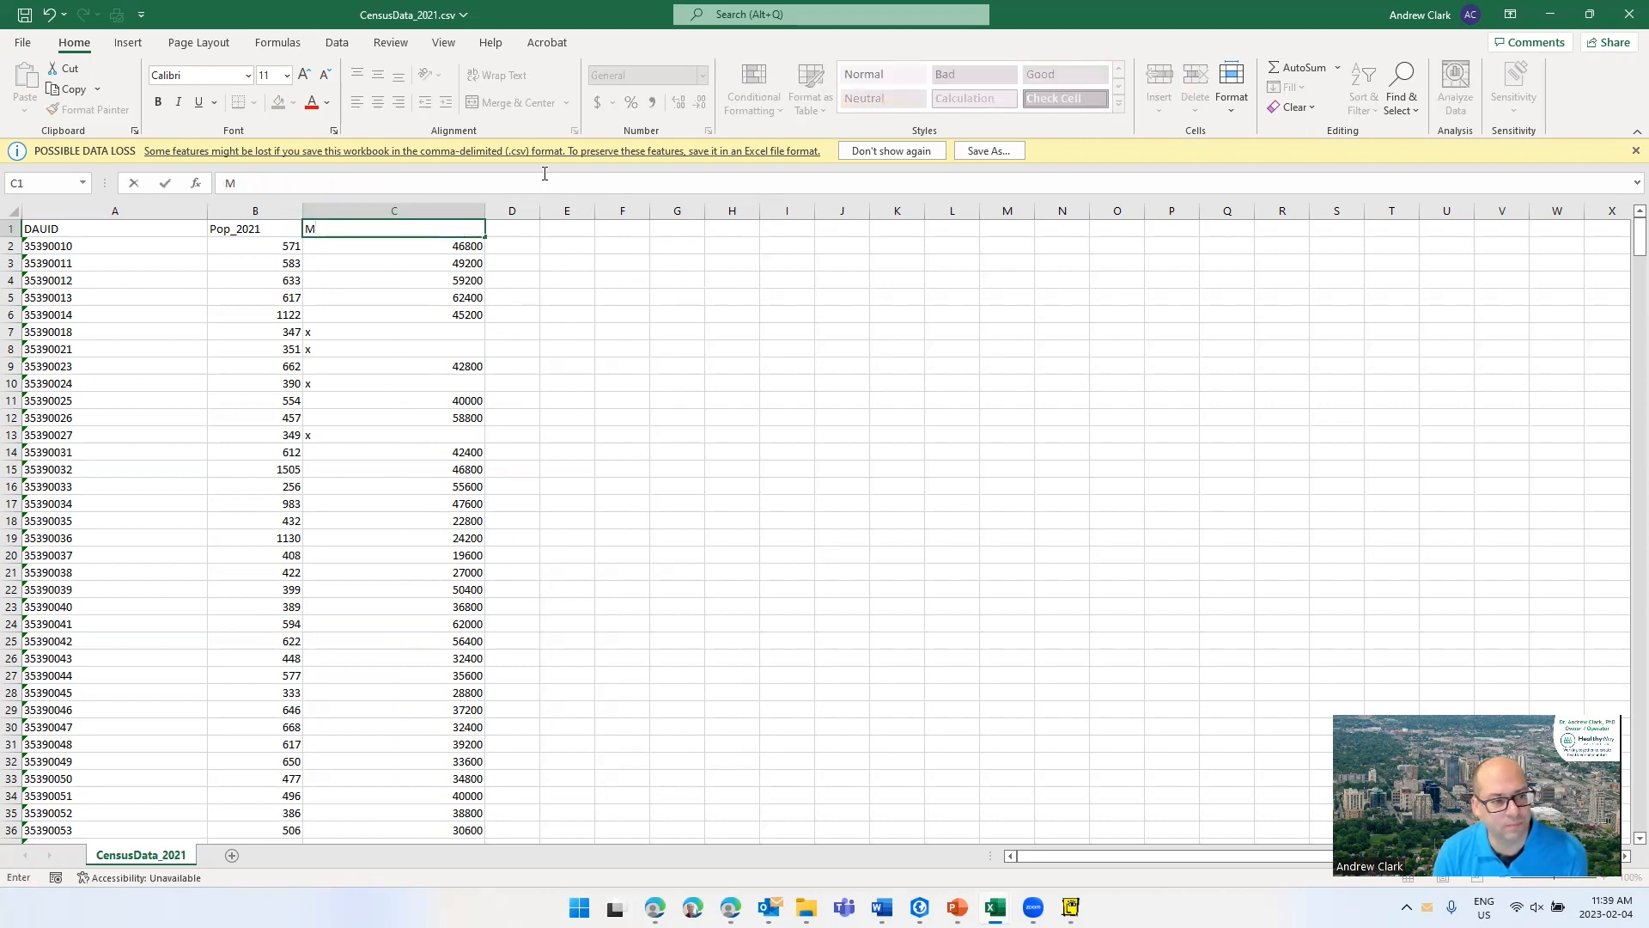
pyautogui.write('eiianIncome')
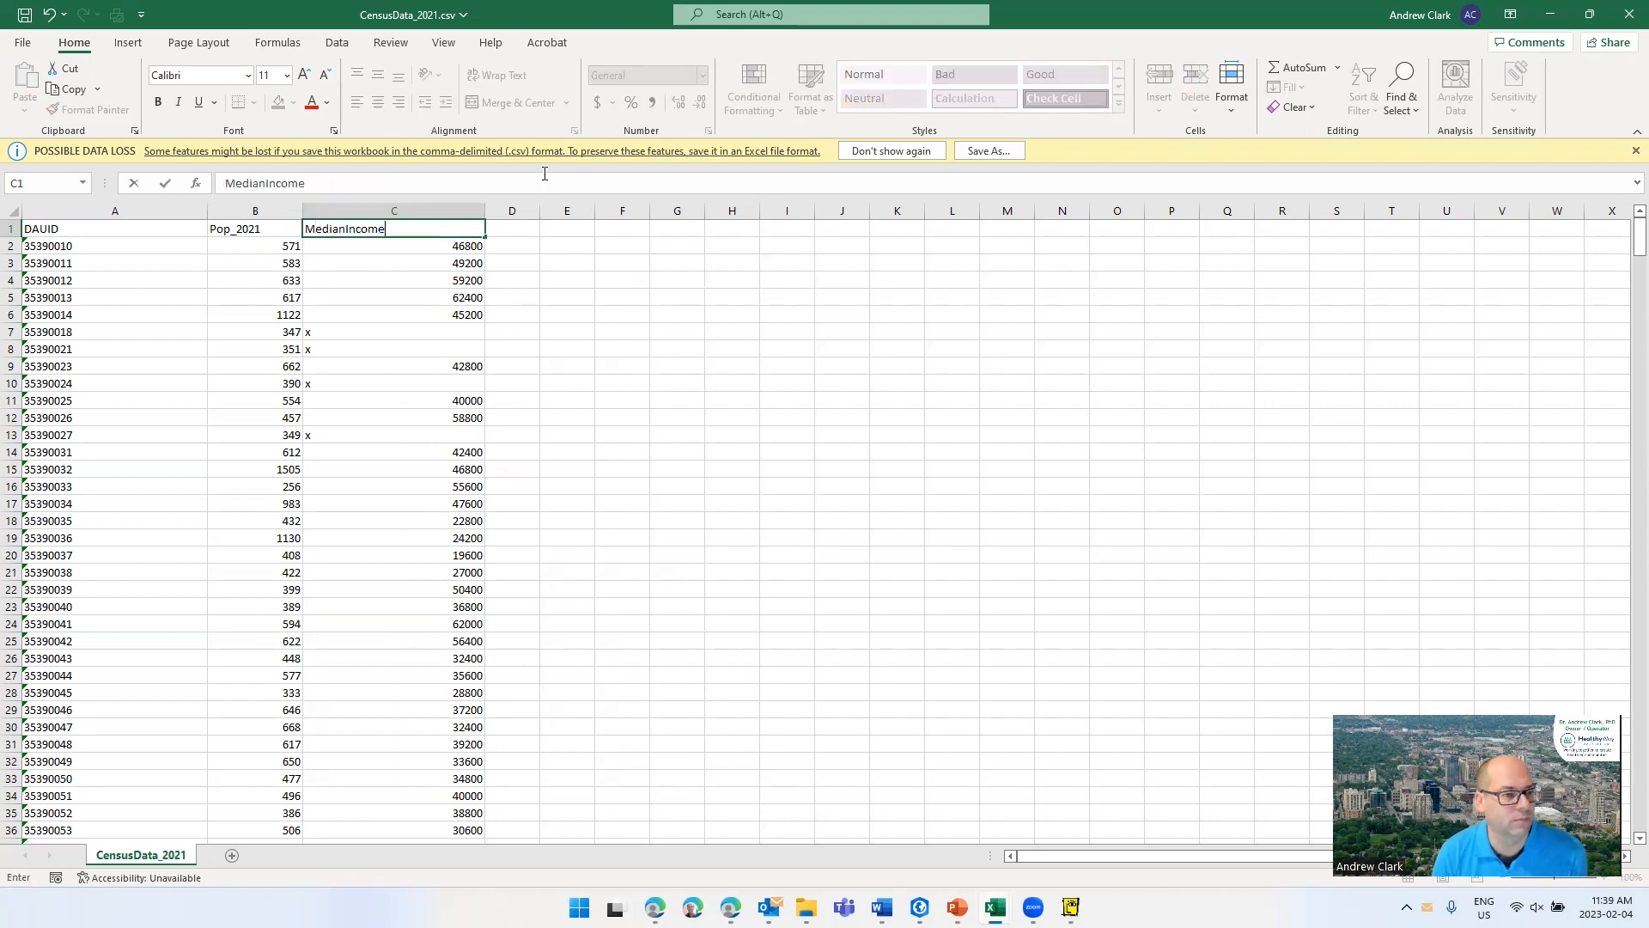
pyautogui.press('Return')
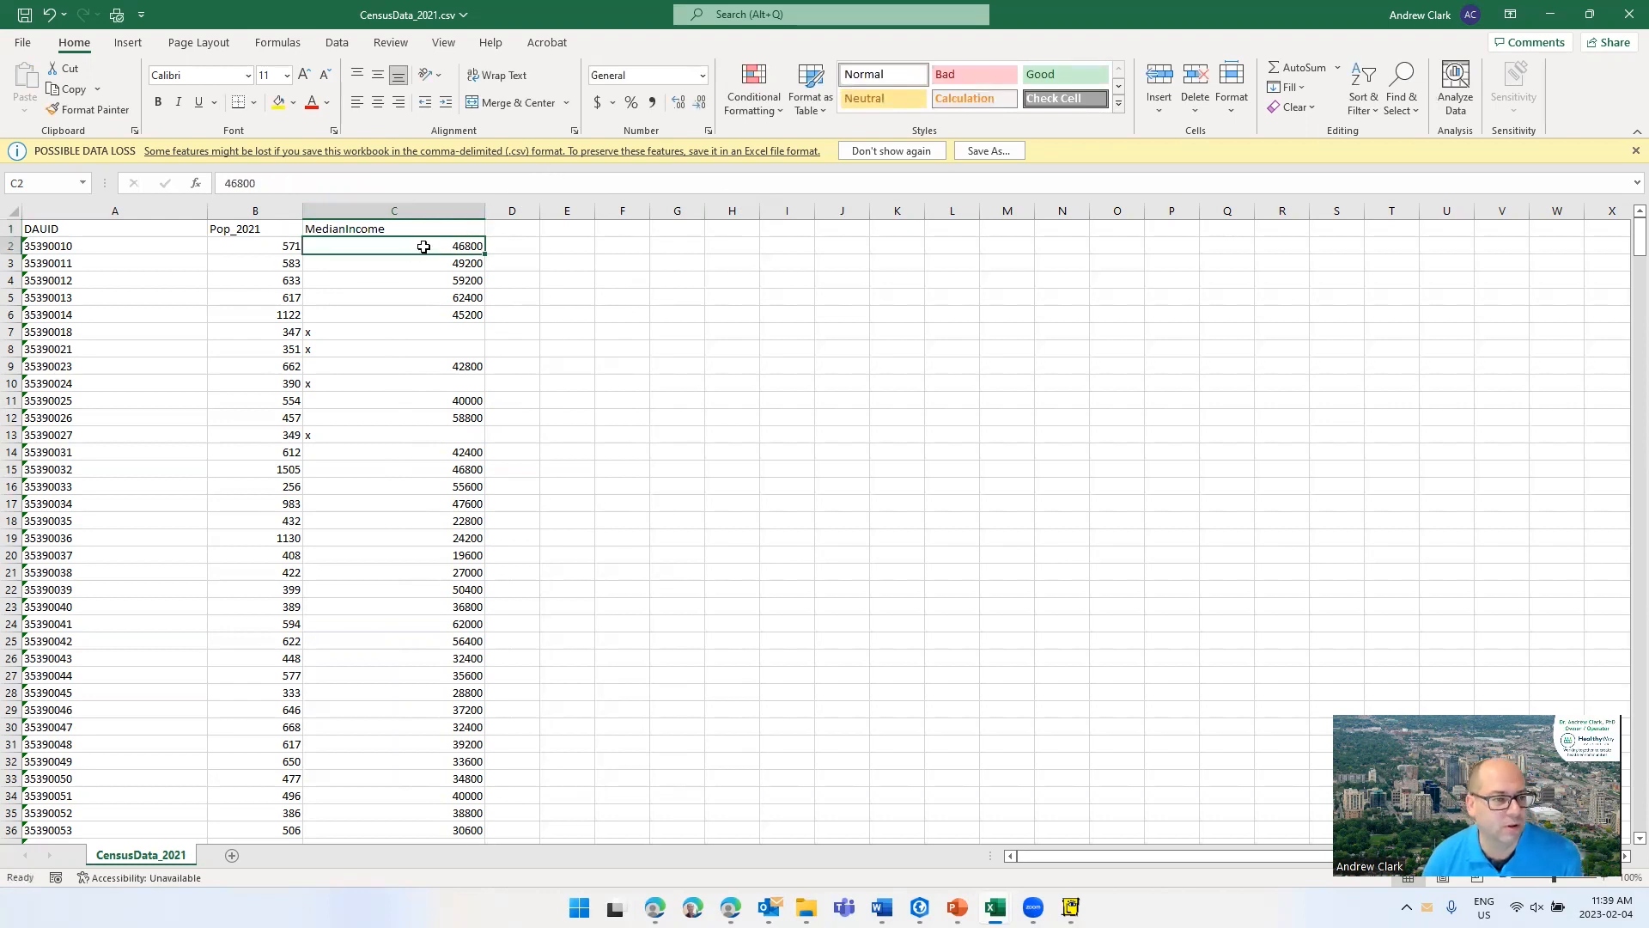
pyautogui.doubleClick(485, 210)
pyautogui.doubleClick(301, 211)
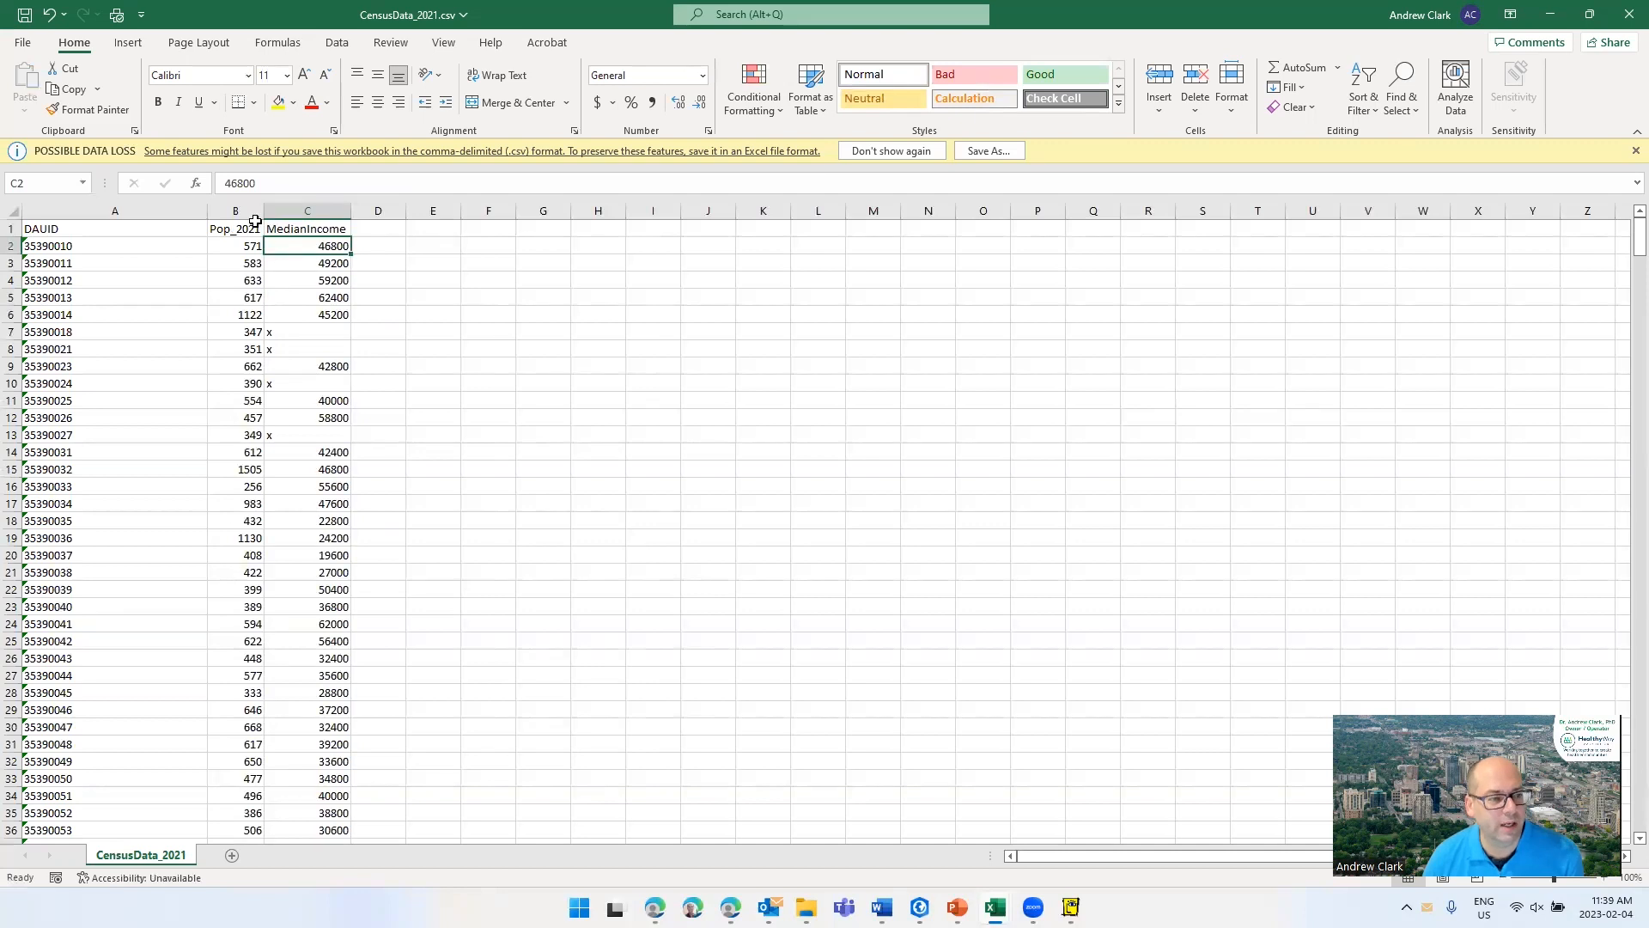
pyautogui.click(295, 226)
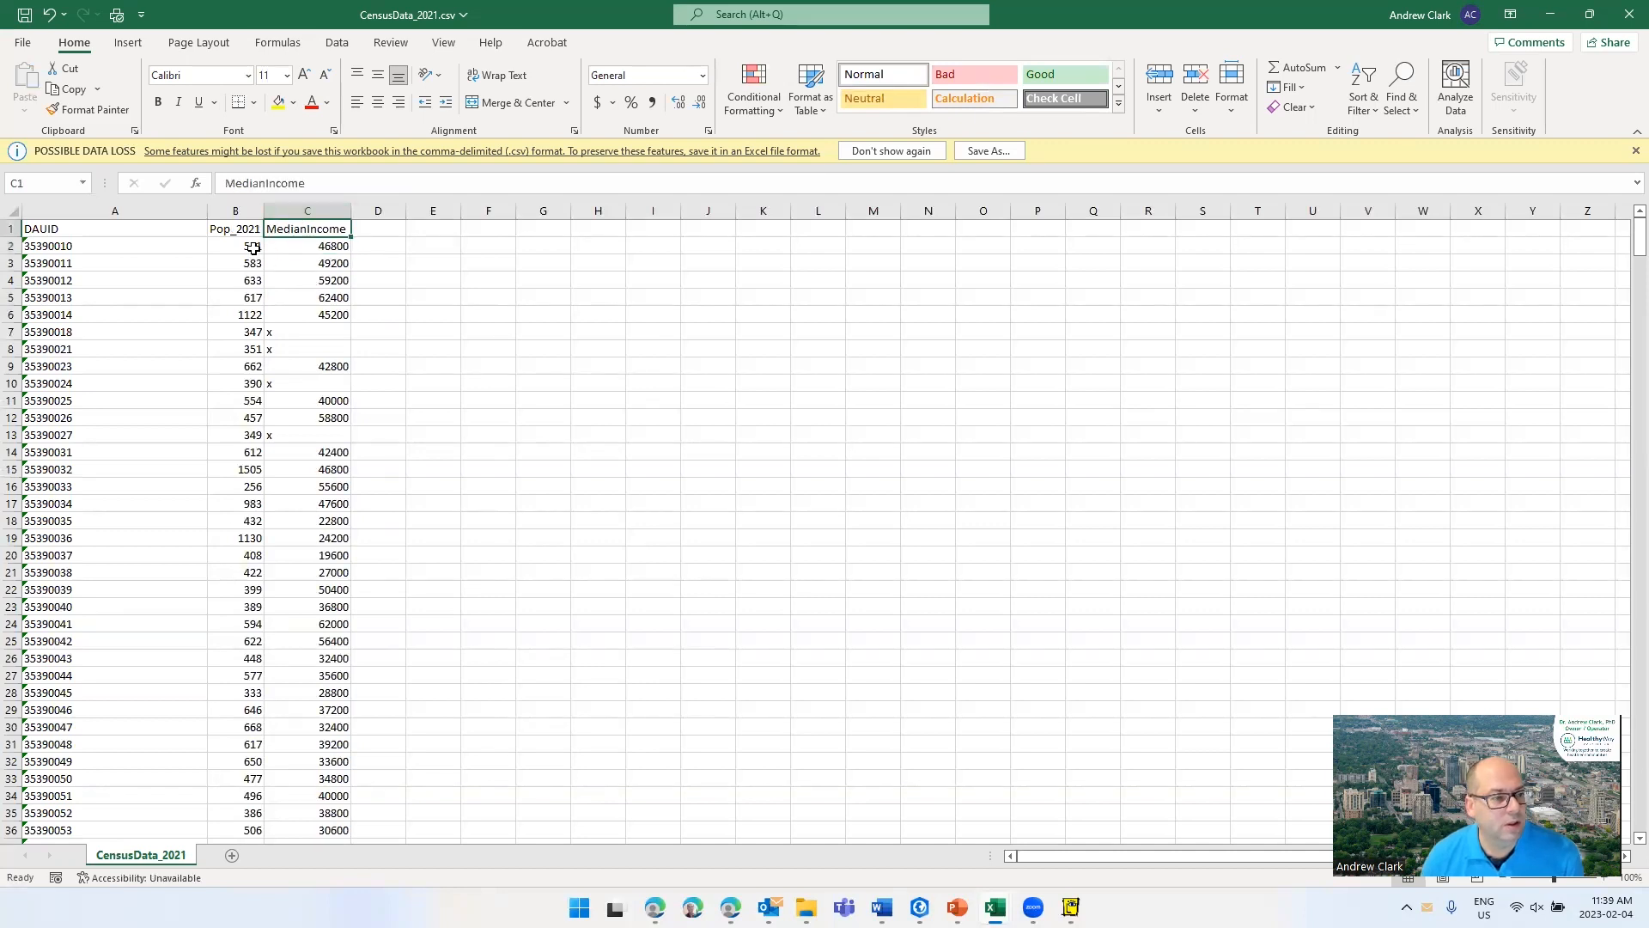
# - Replace every x in the Pop_2021 and MedianIncome columns with nothing, leaving those cells blank
pyautogui.scroll(-4, 281, 320)
pyautogui.click(268, 322)
pyautogui.hotkey('ctrl', 'Down')
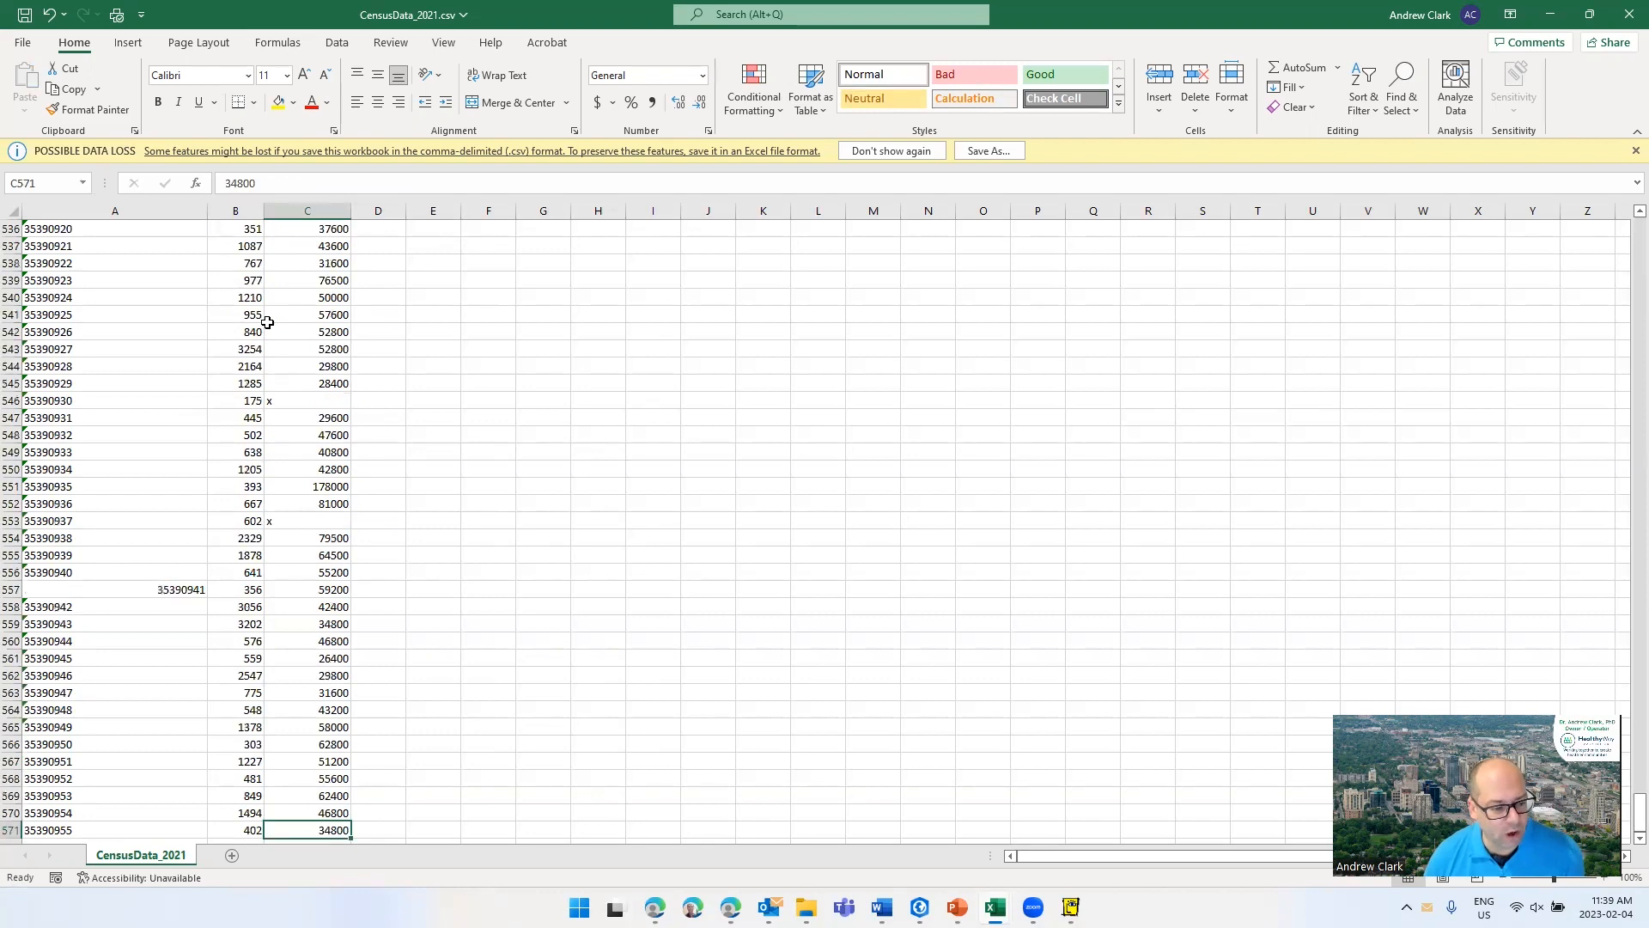
pyautogui.hotkey('ctrl', 'Up')
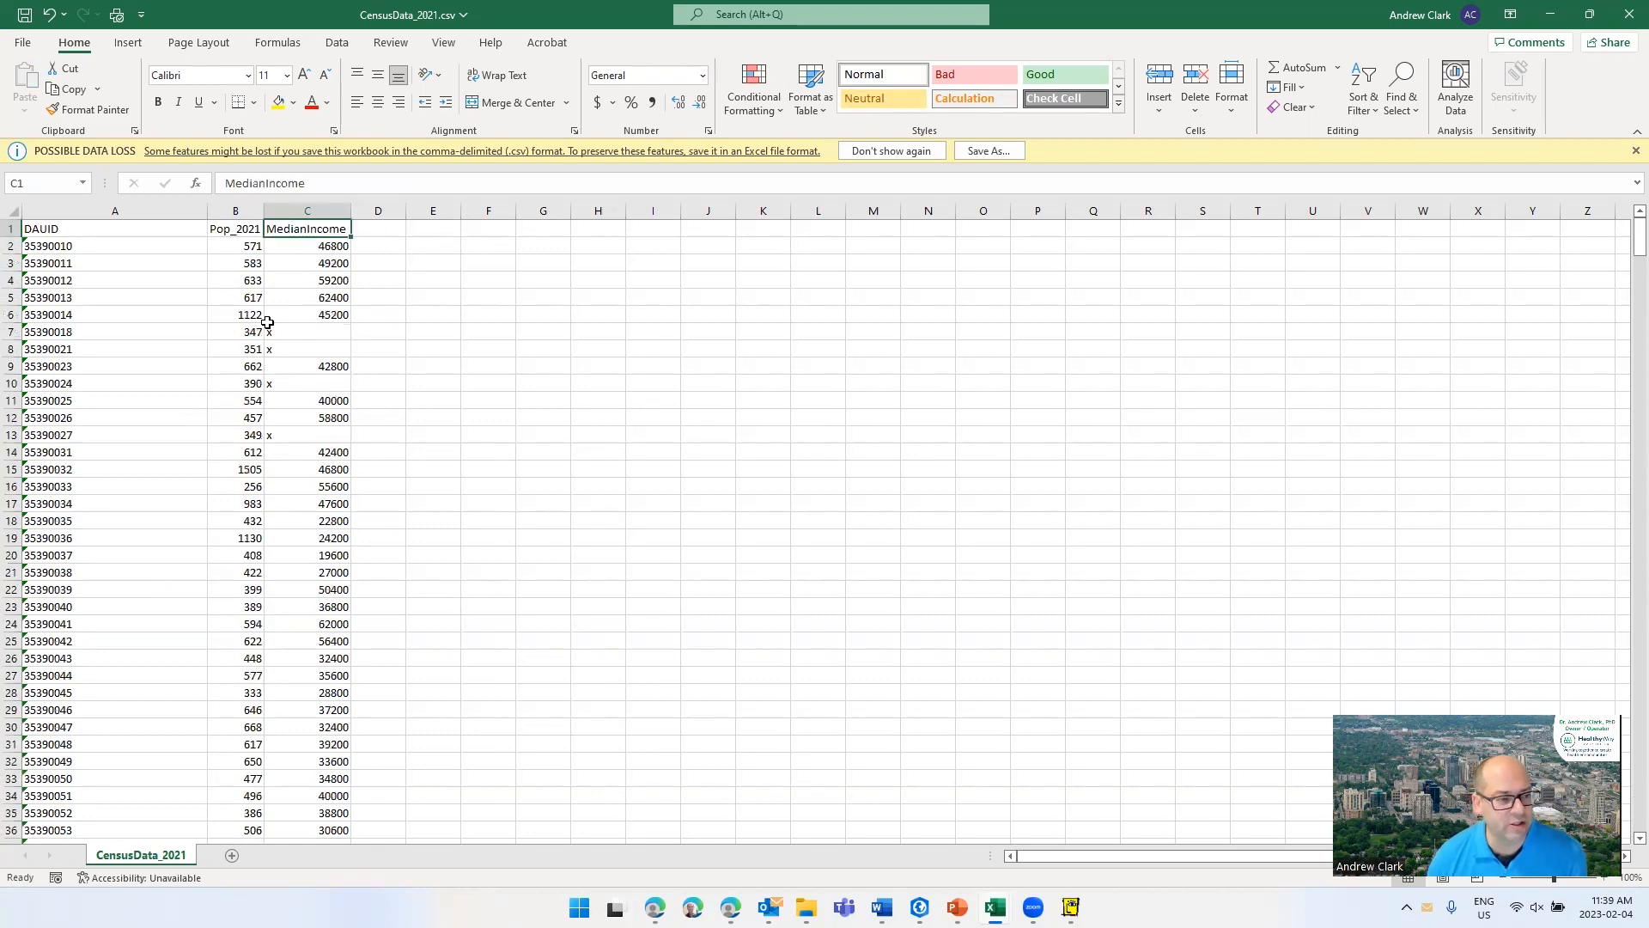
pyautogui.moveTo(235, 210); pyautogui.dragTo(314, 210)
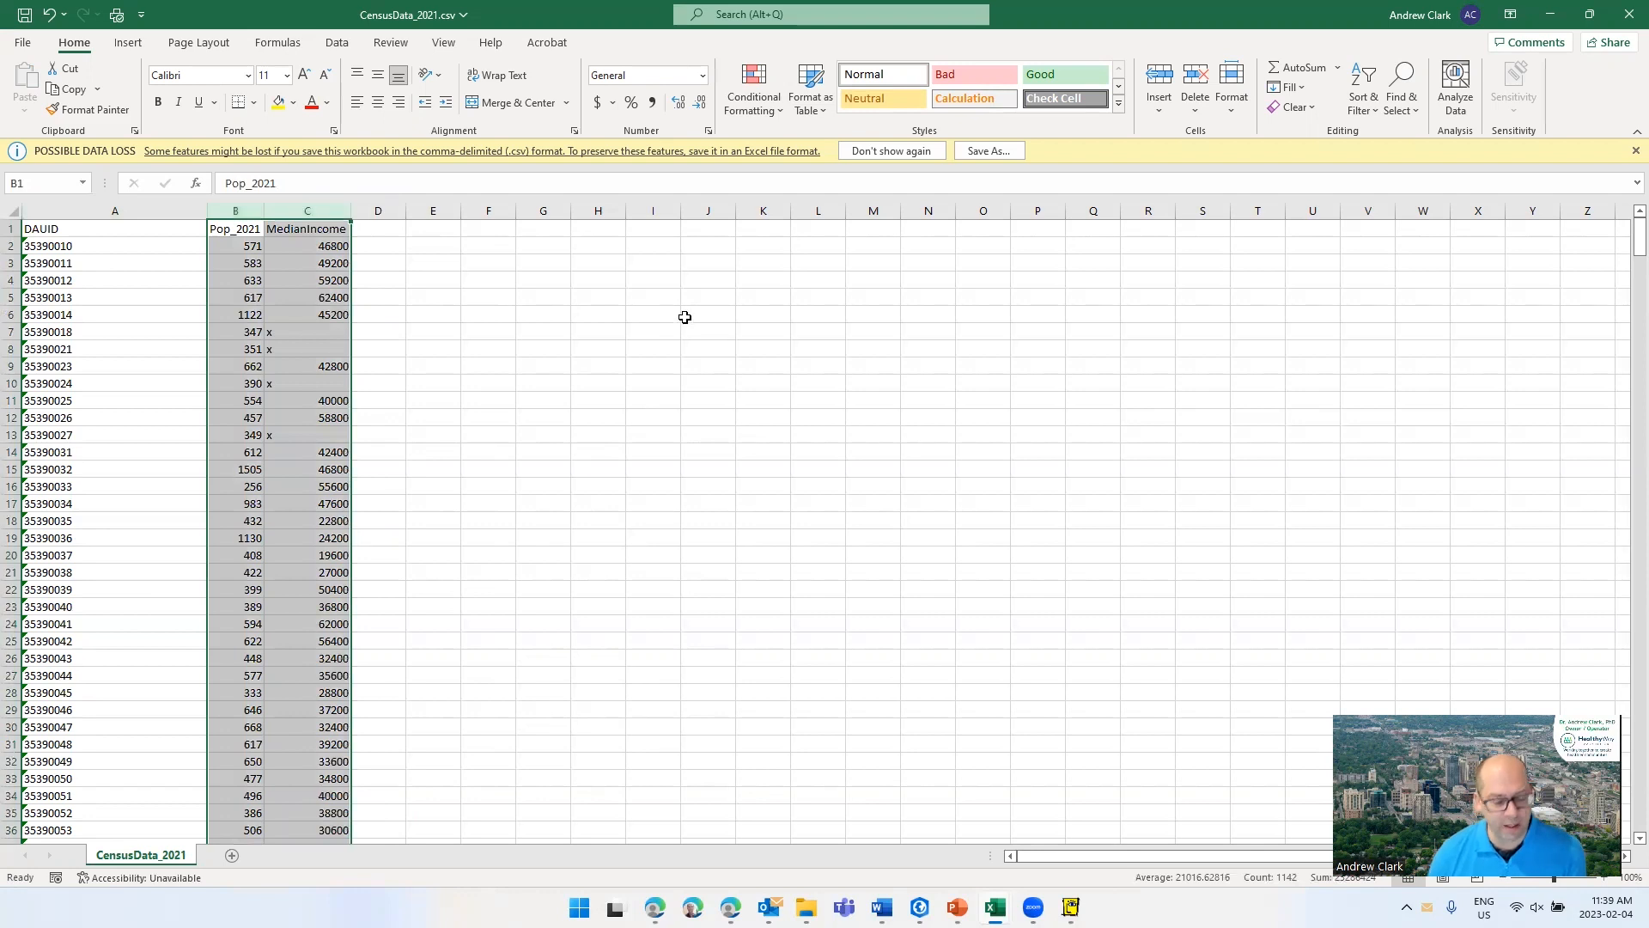
pyautogui.hotkey('ctrl', 'h')
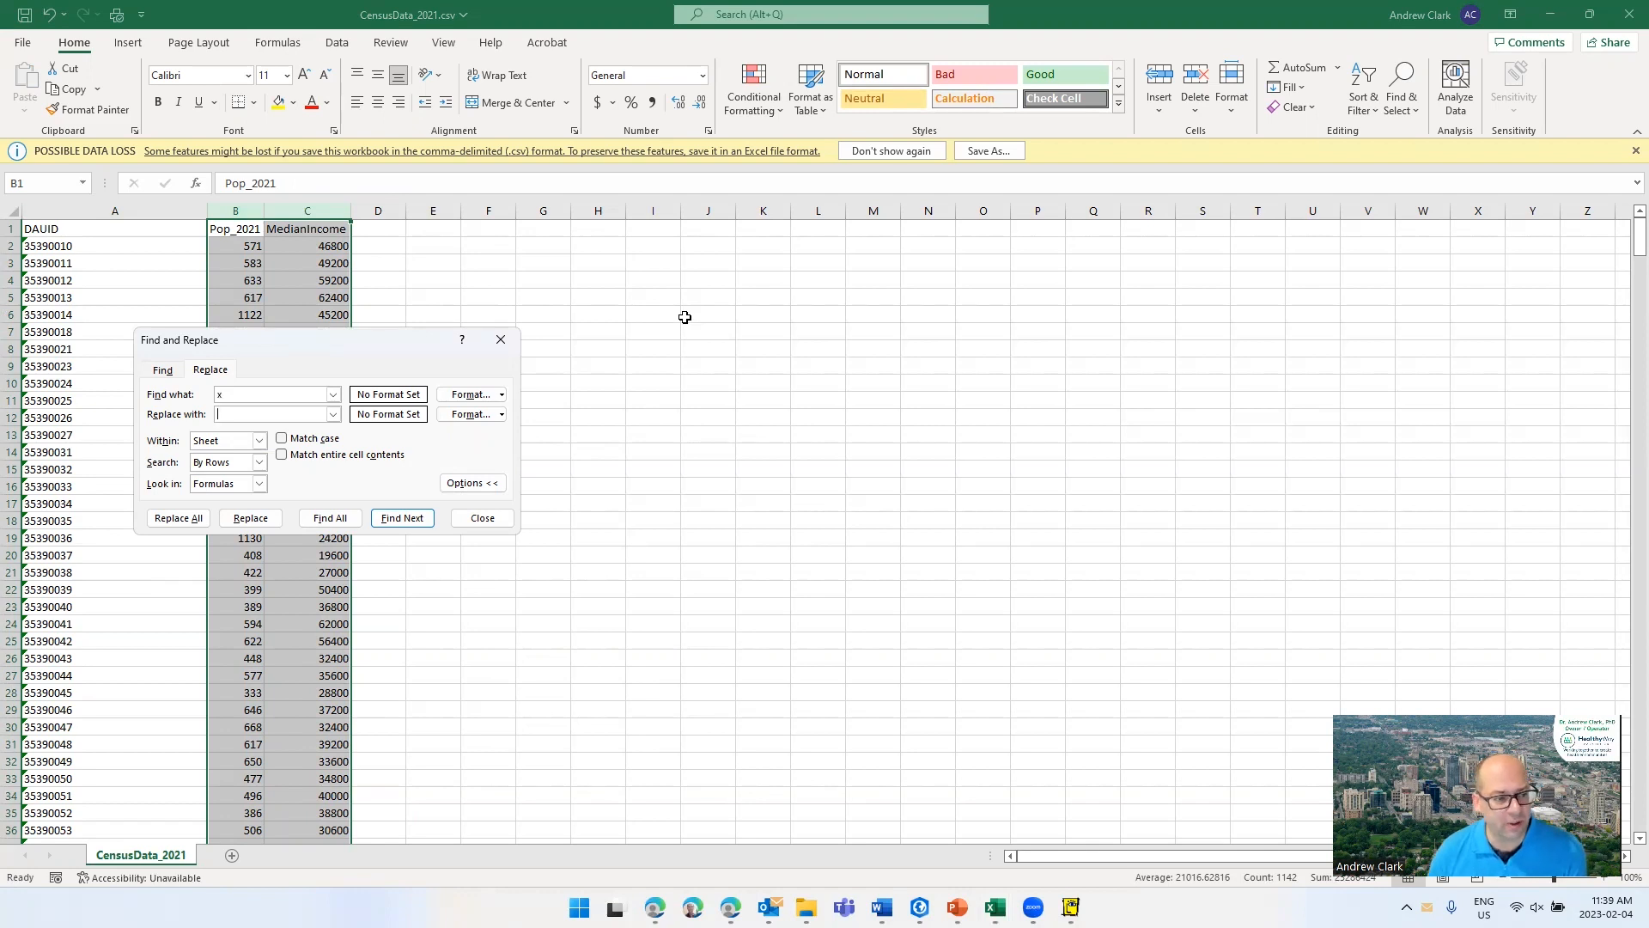
pyautogui.click(192, 516)
pyautogui.click(837, 502)
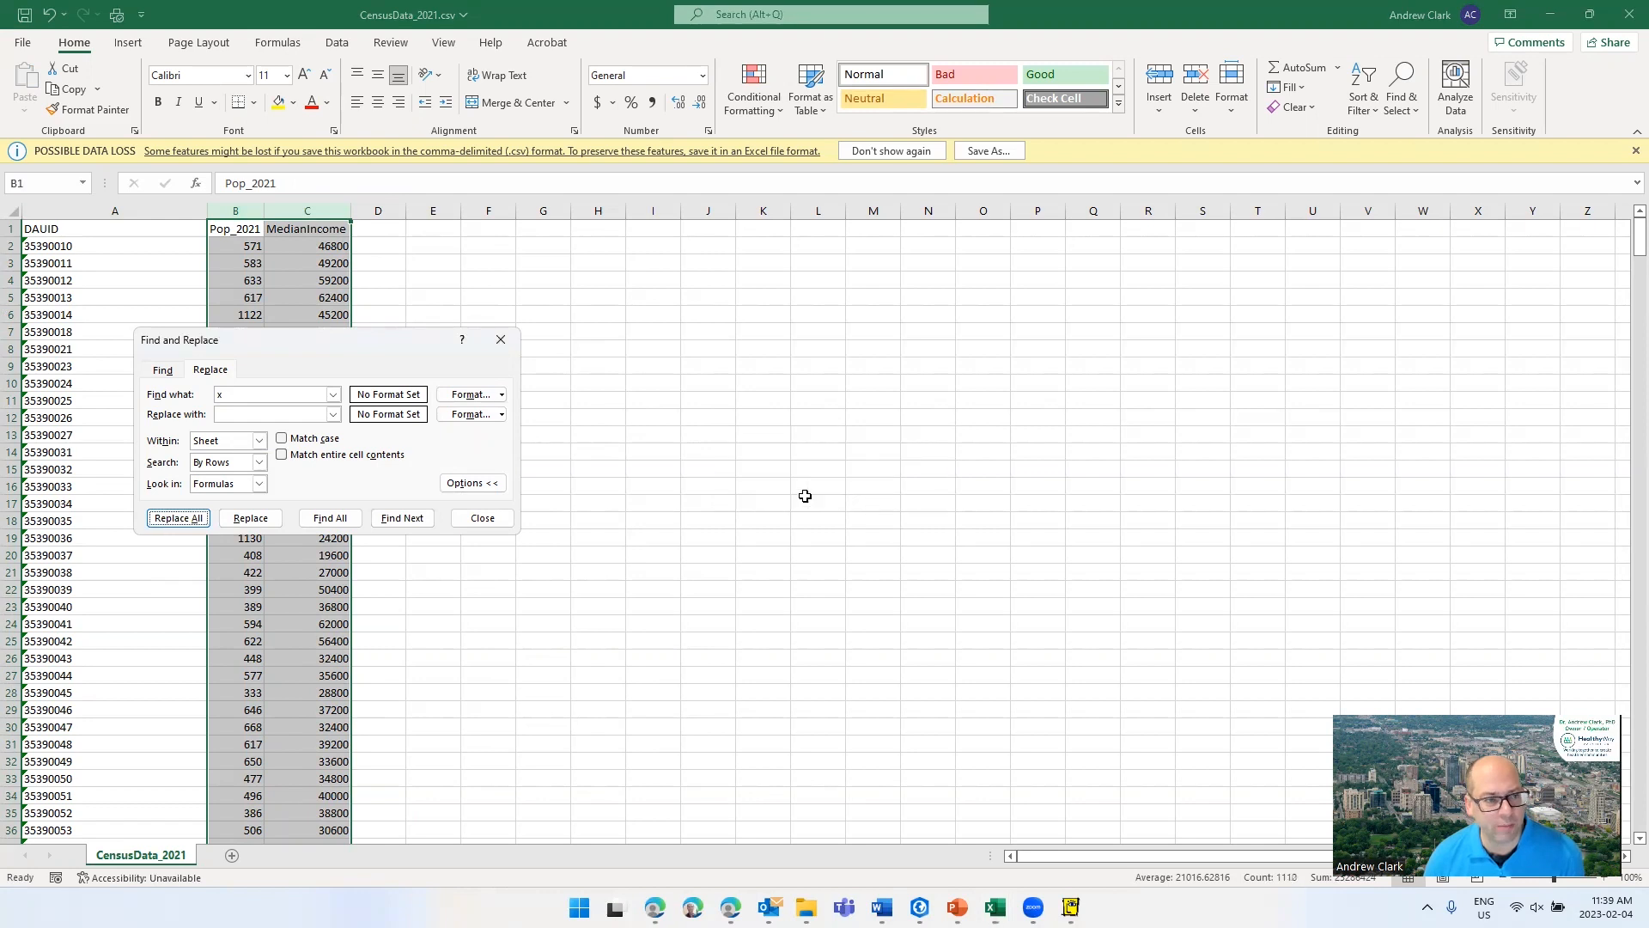
pyautogui.click(499, 337)
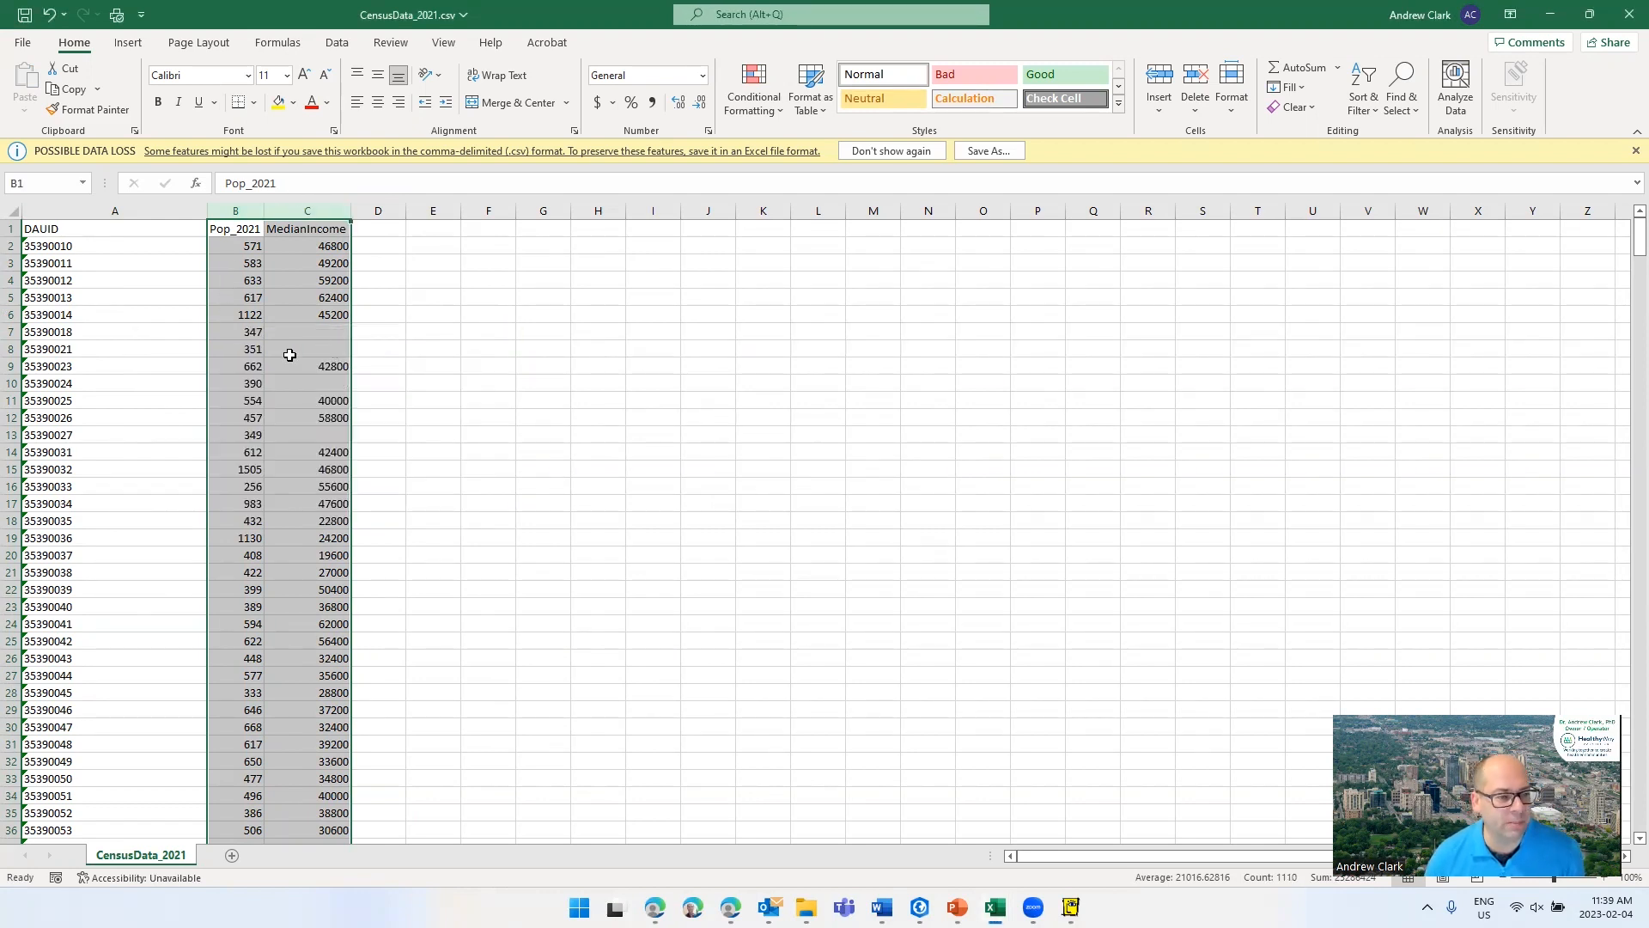
# - Examine the Pop_2021 and MedianIncome columns down to the last row for leftover x entries
pyautogui.scroll(-12, 283, 356)
pyautogui.scroll(-8, 281, 365)
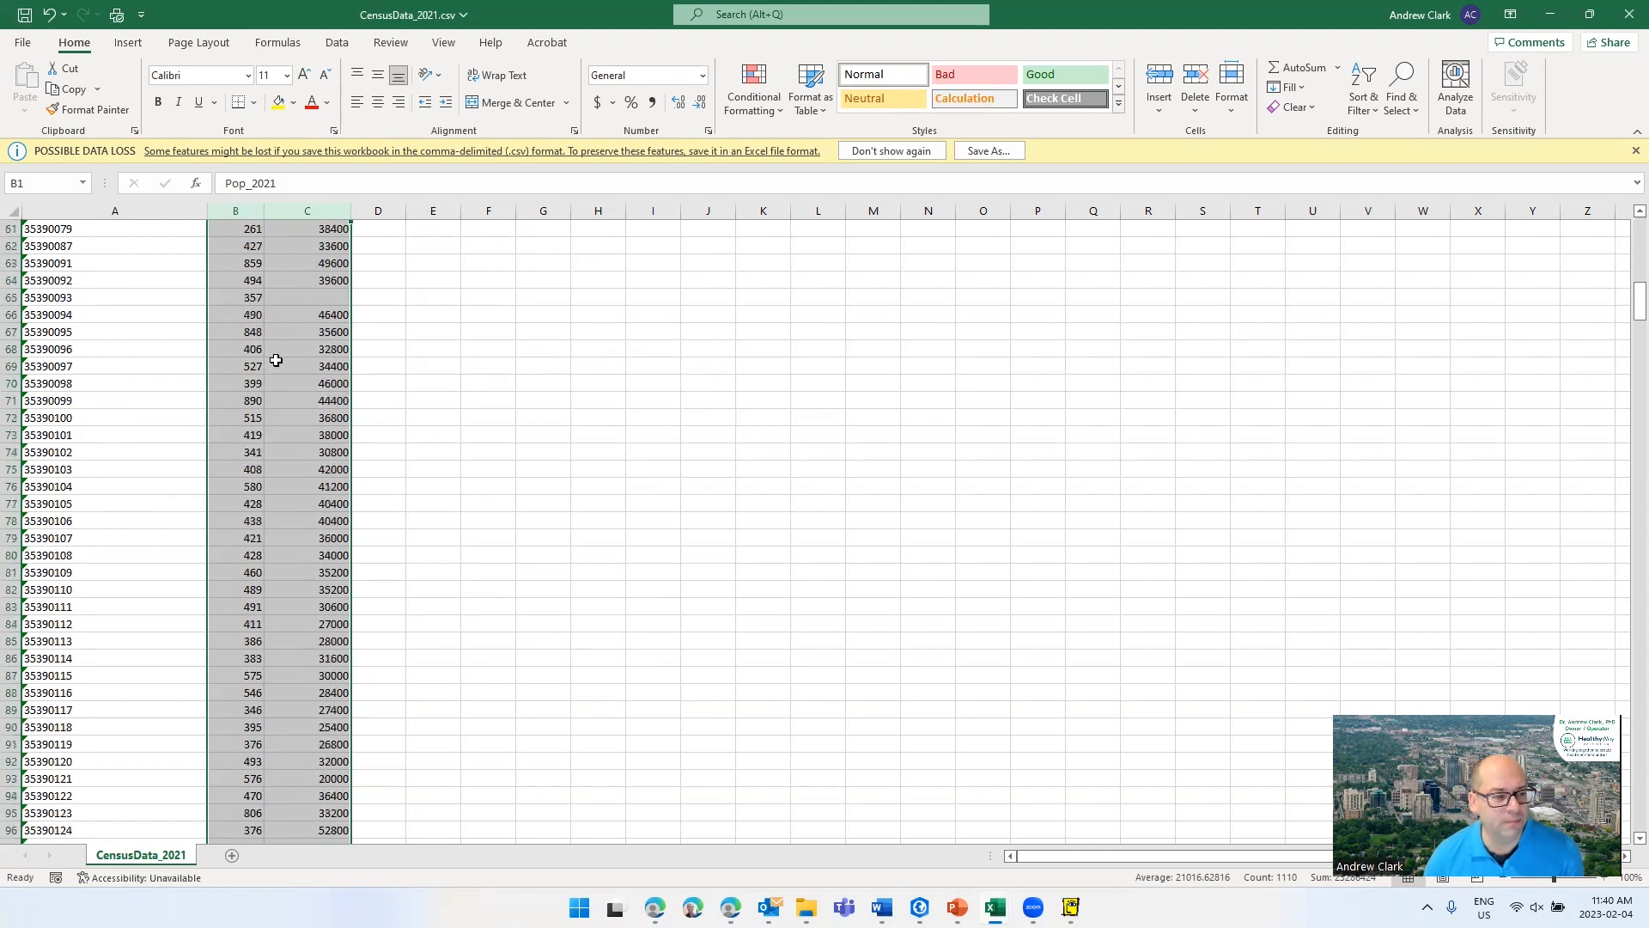
pyautogui.click(283, 361)
pyautogui.scroll(11, 292, 356)
pyautogui.scroll(9, 296, 353)
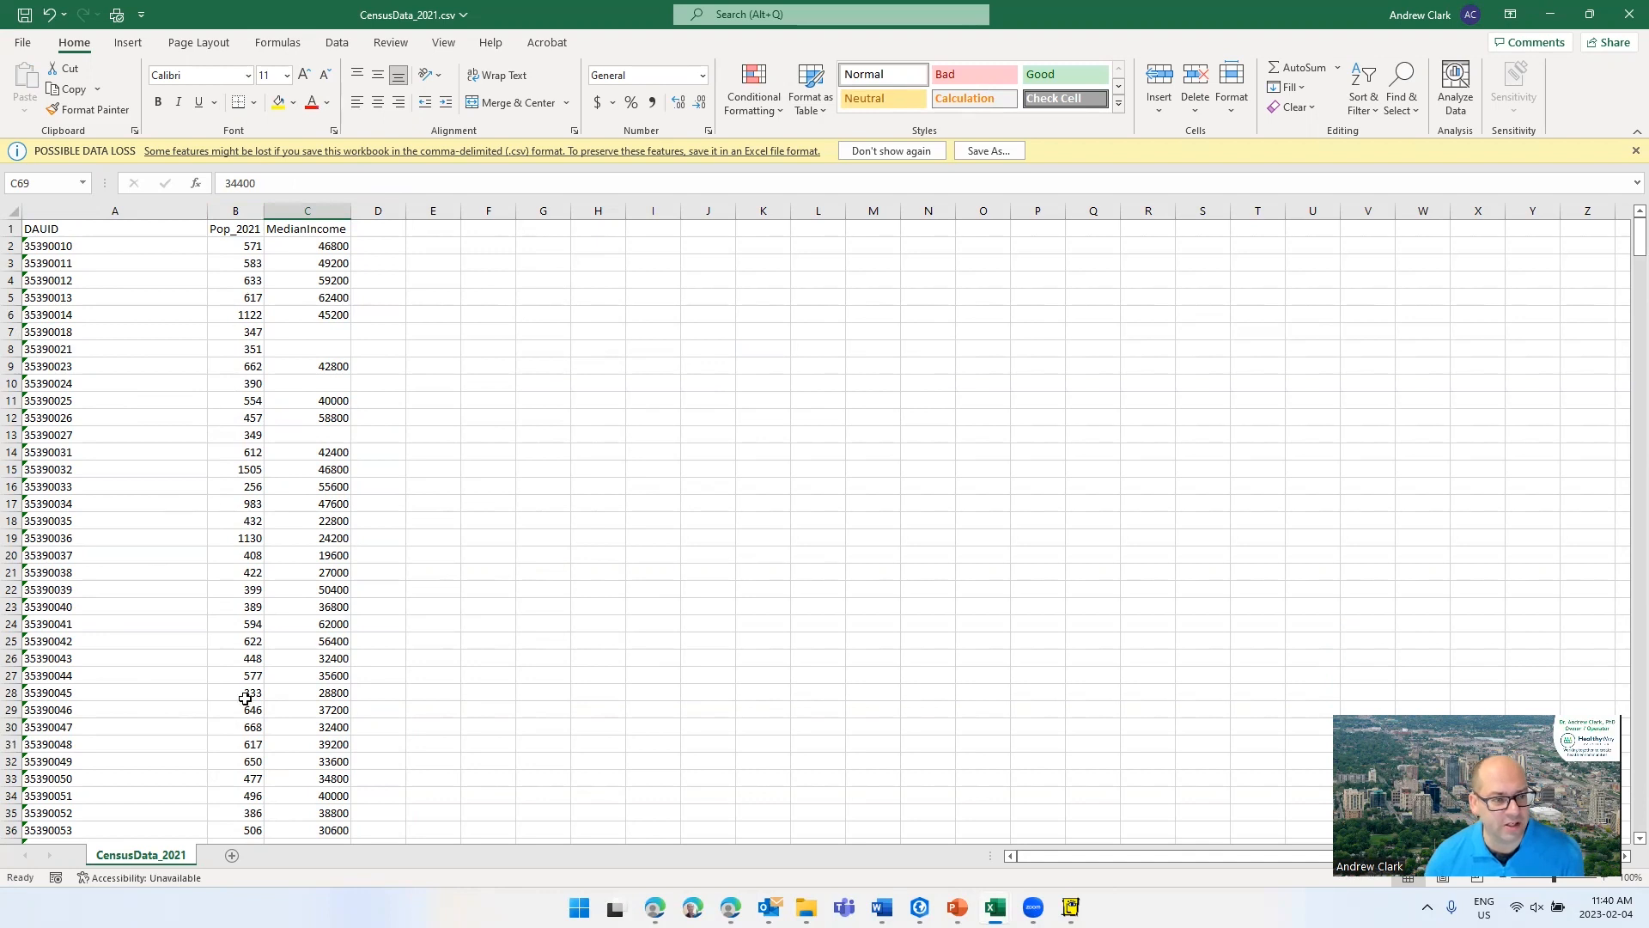
pyautogui.scroll(-20, 264, 359)
pyautogui.scroll(-4, 274, 410)
pyautogui.click(275, 415)
pyautogui.hotkey('ctrl', 'Down')
pyautogui.hotkey('ctrl', 'Down')
pyautogui.hotkey('ctrl', 'Down')
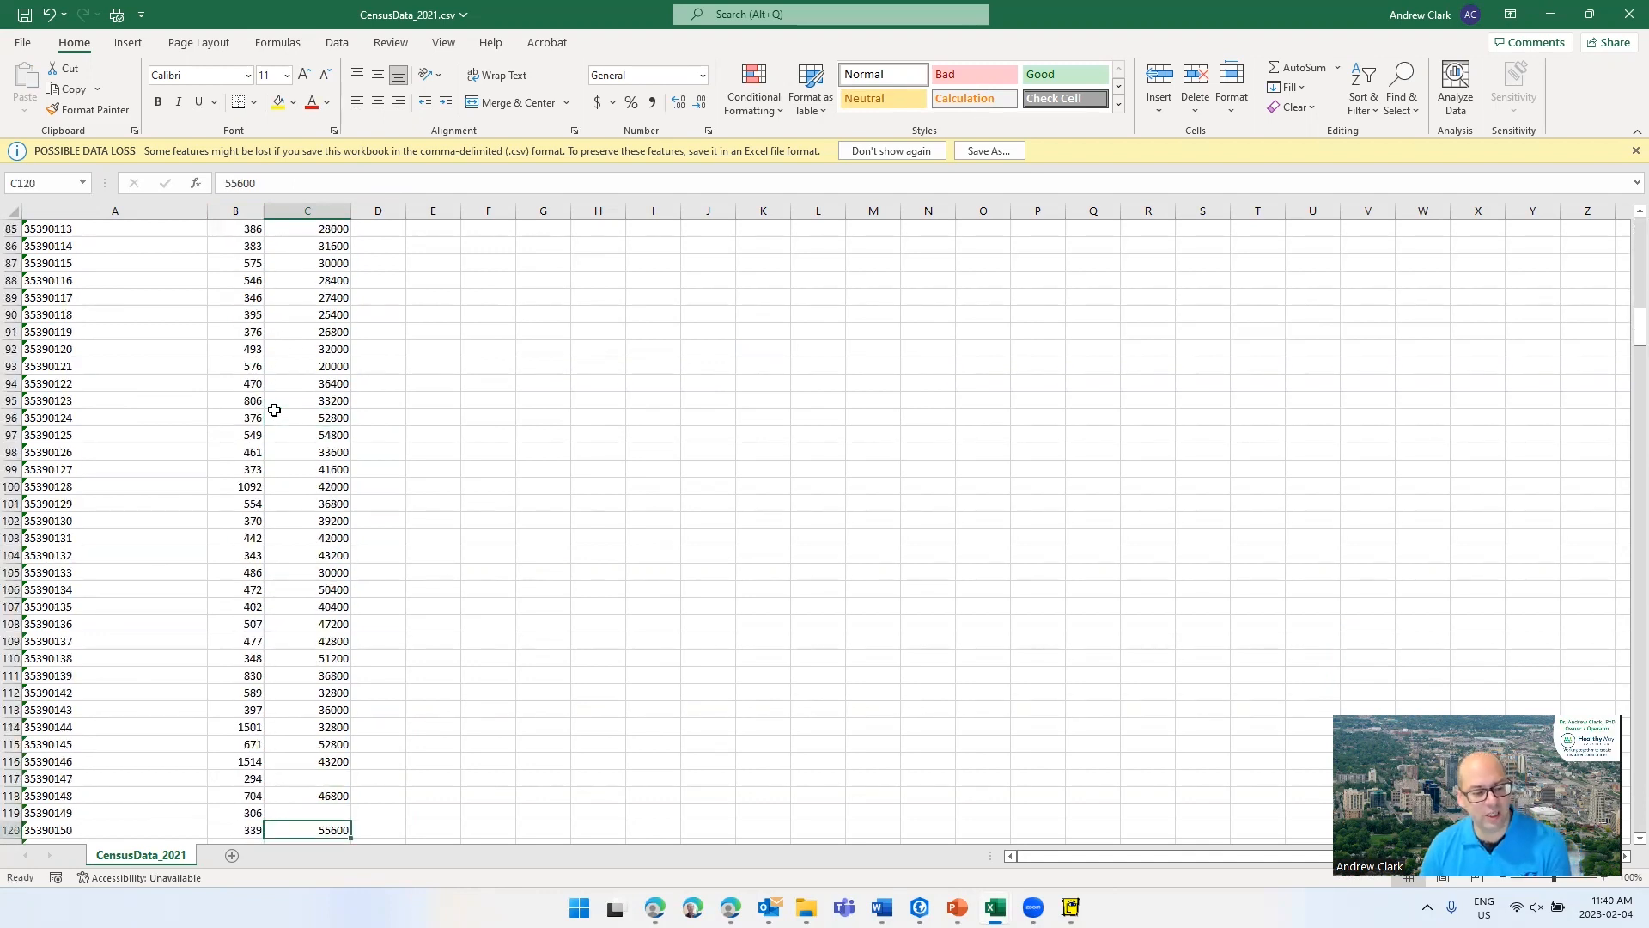
pyautogui.press('Left')
pyautogui.hotkey('ctrl', 'Down')
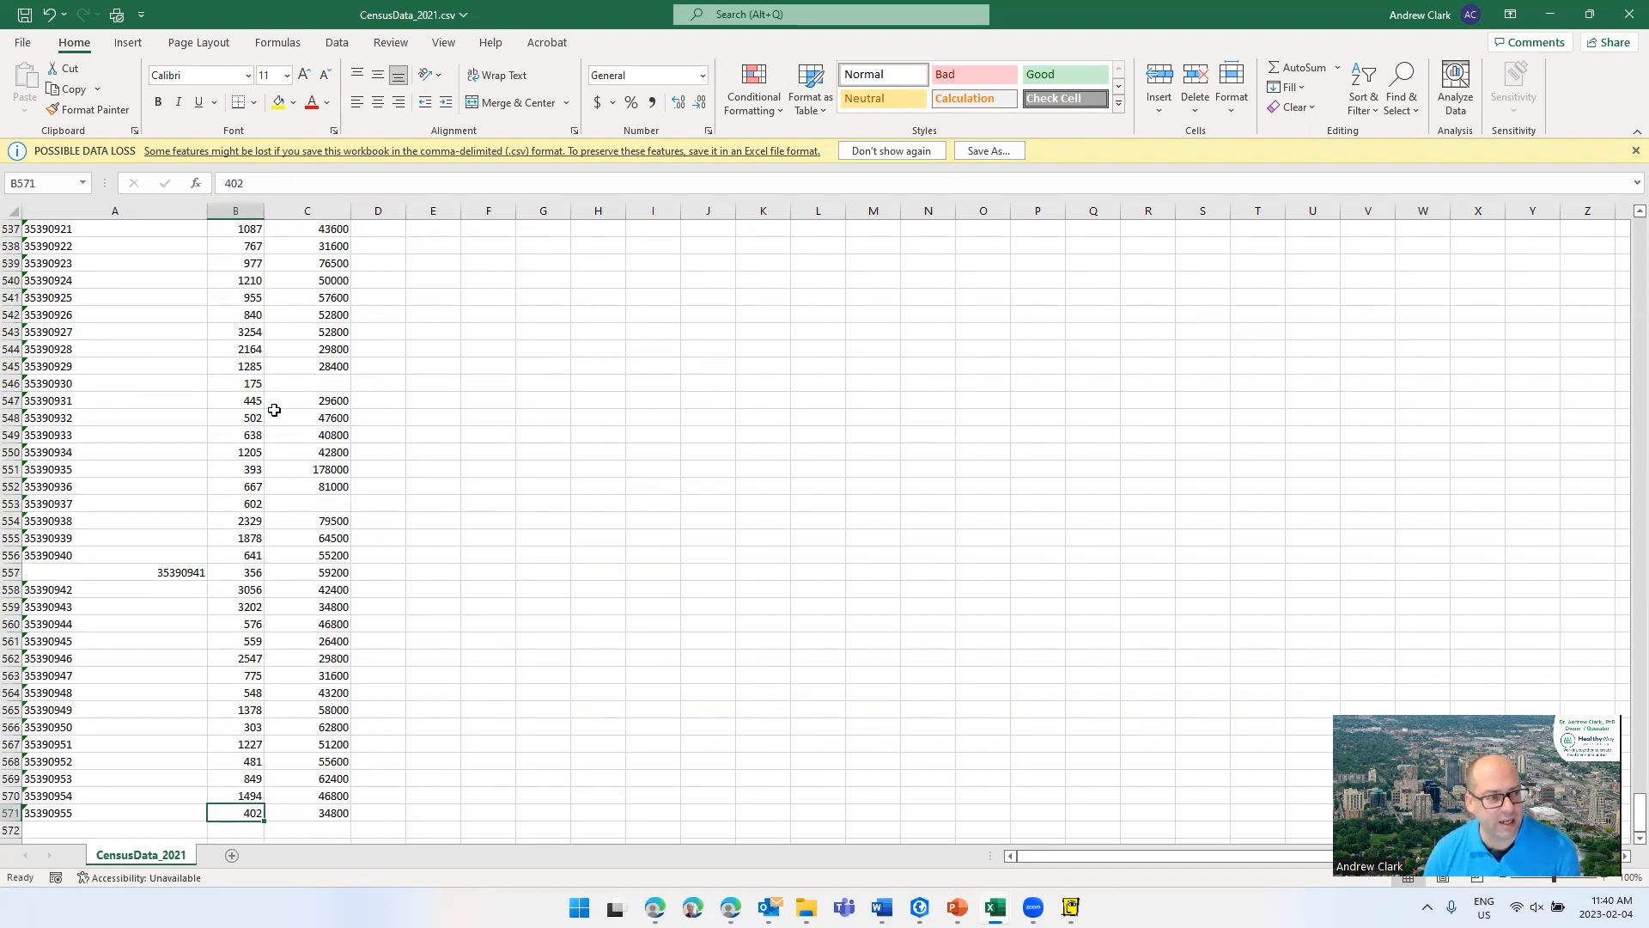
# - Save CensusData_2021.csv and close both open workbooks, the Downloads folder window and the Beyond 20/20 browser
pyautogui.hotkey('ctrl', 's')
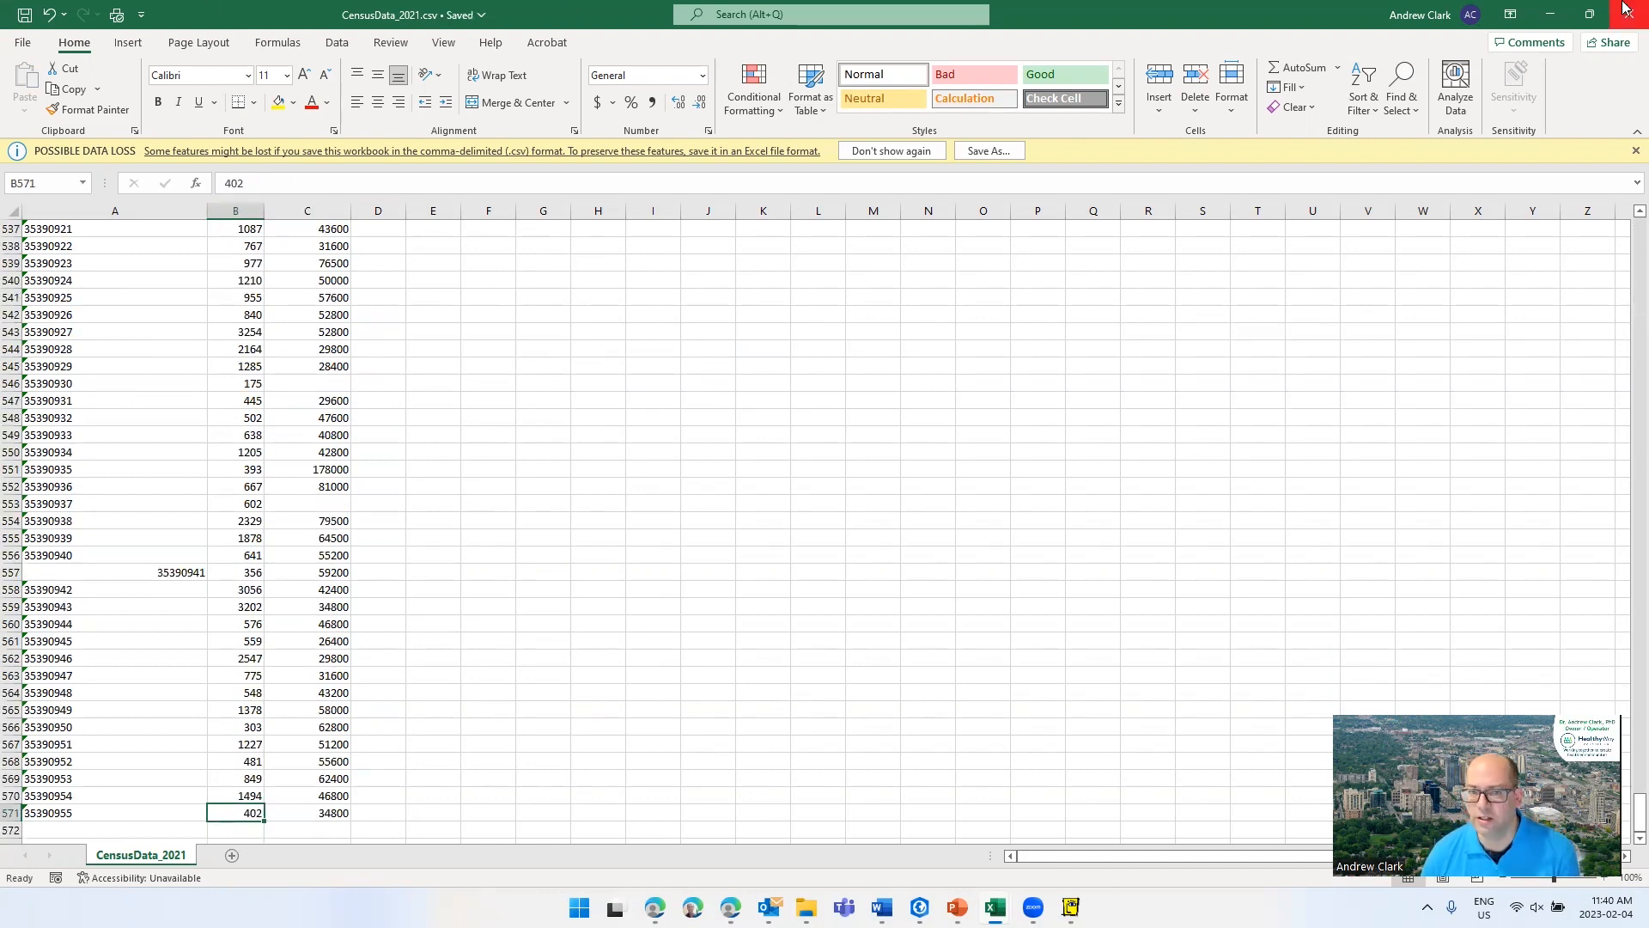
pyautogui.click(1625, 9)
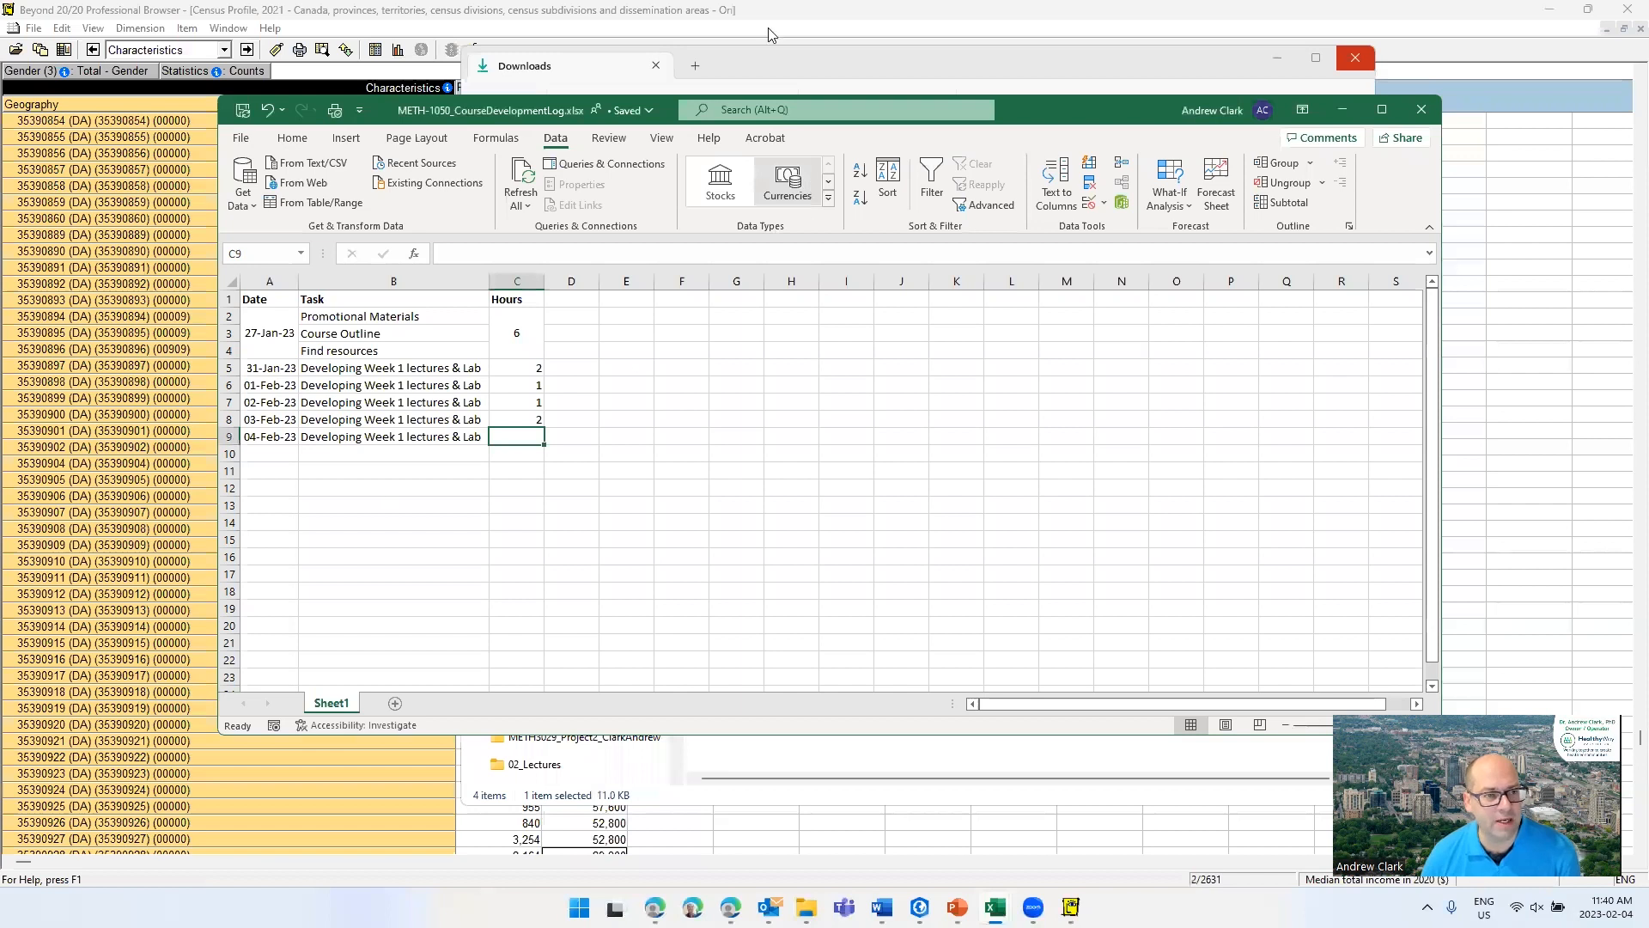
pyautogui.click(1422, 109)
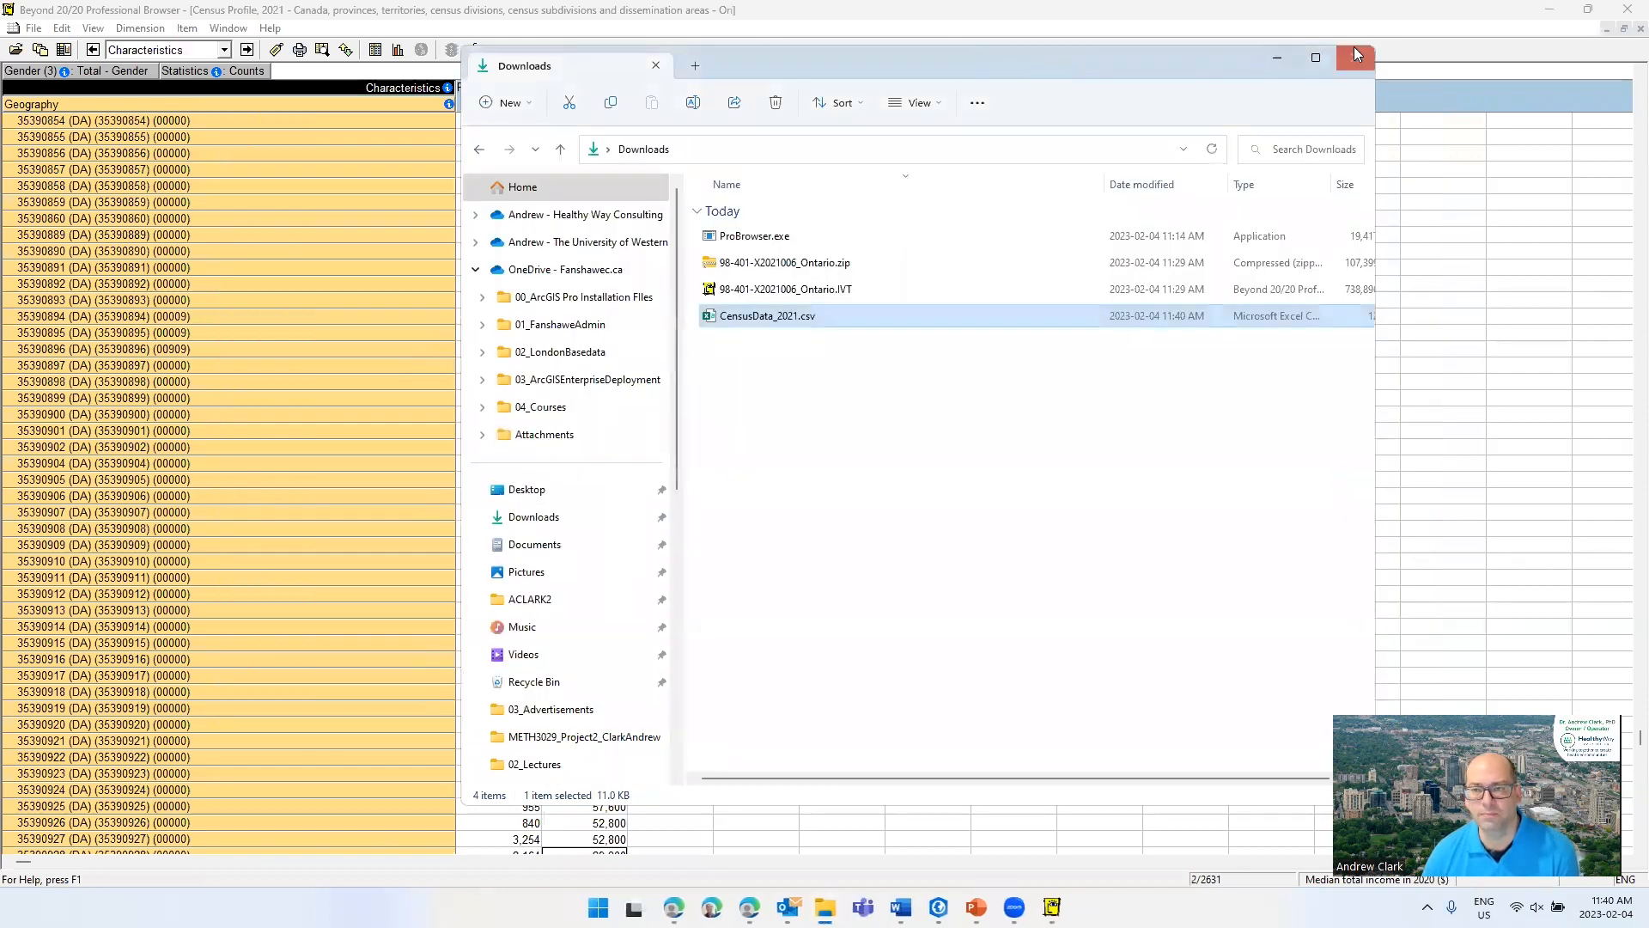
pyautogui.click(1054, 10)
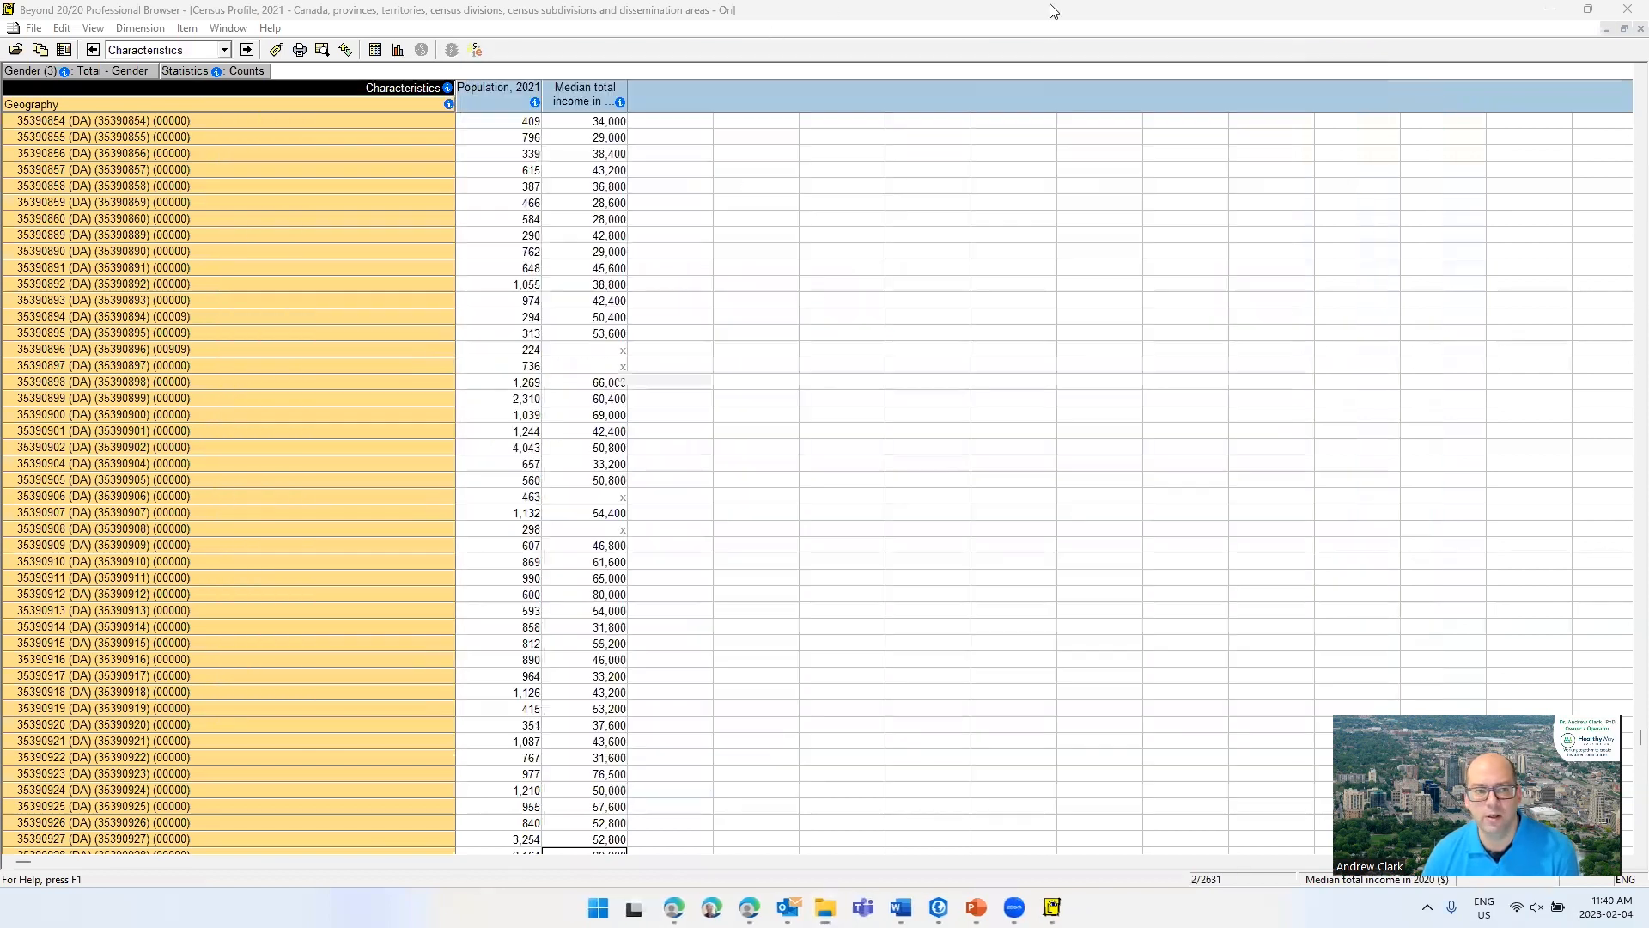
pyautogui.click(1625, 8)
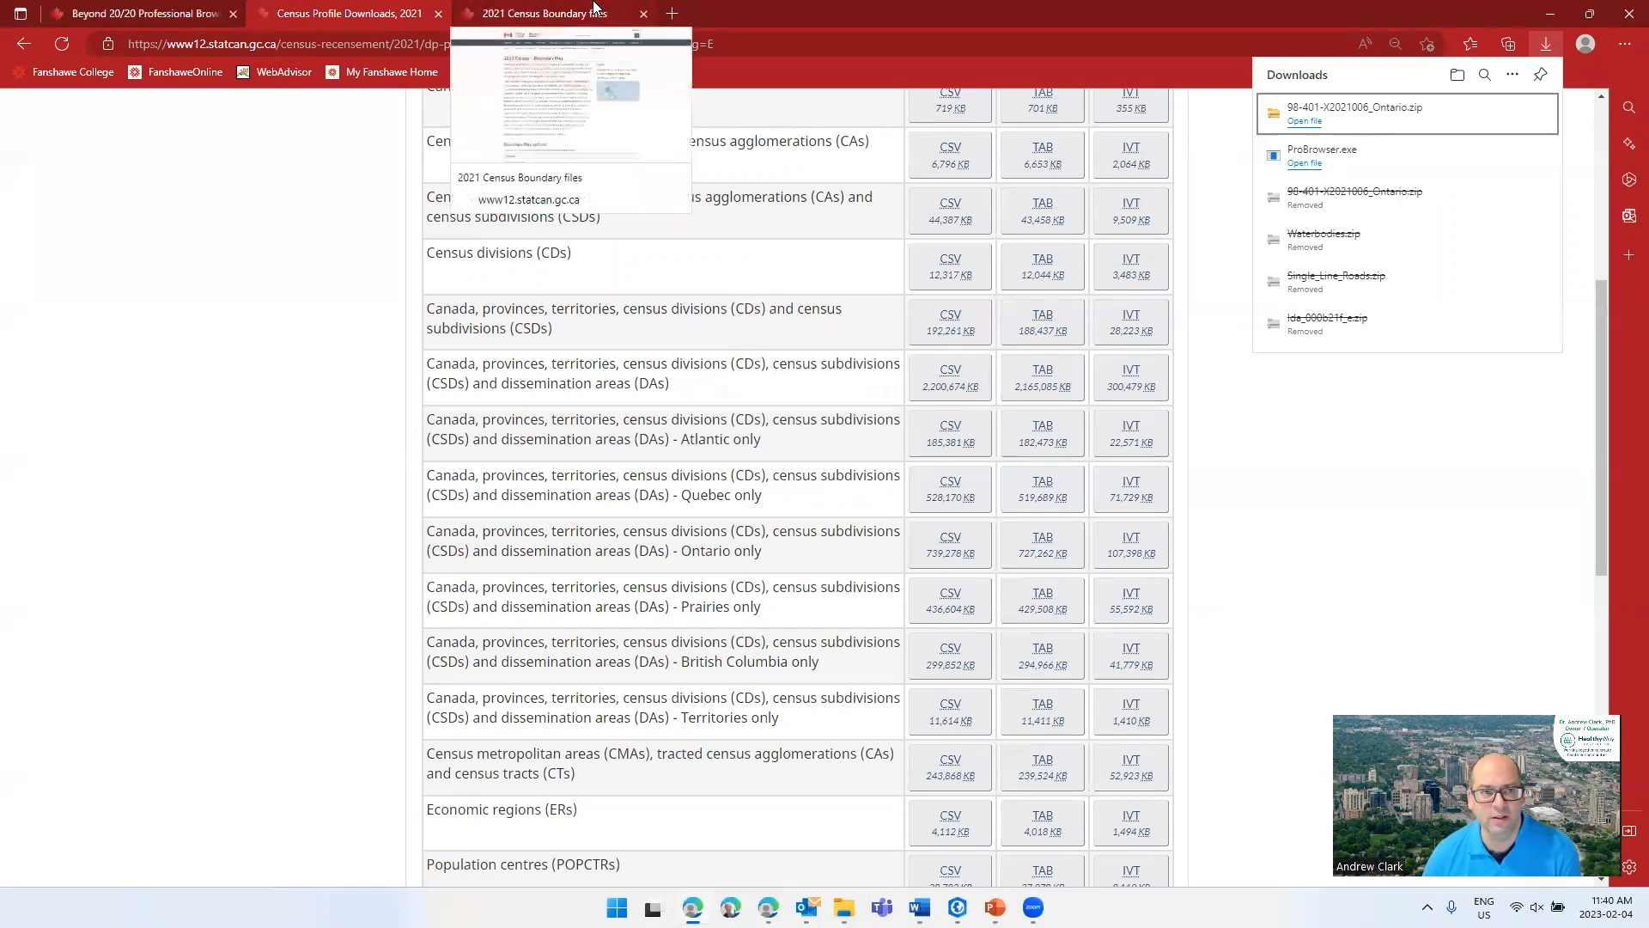
# - On the 2021 Census Boundary files page, select the Shapefile format and Dissemination areas as the statistical boundary
pyautogui.click(502, 7)
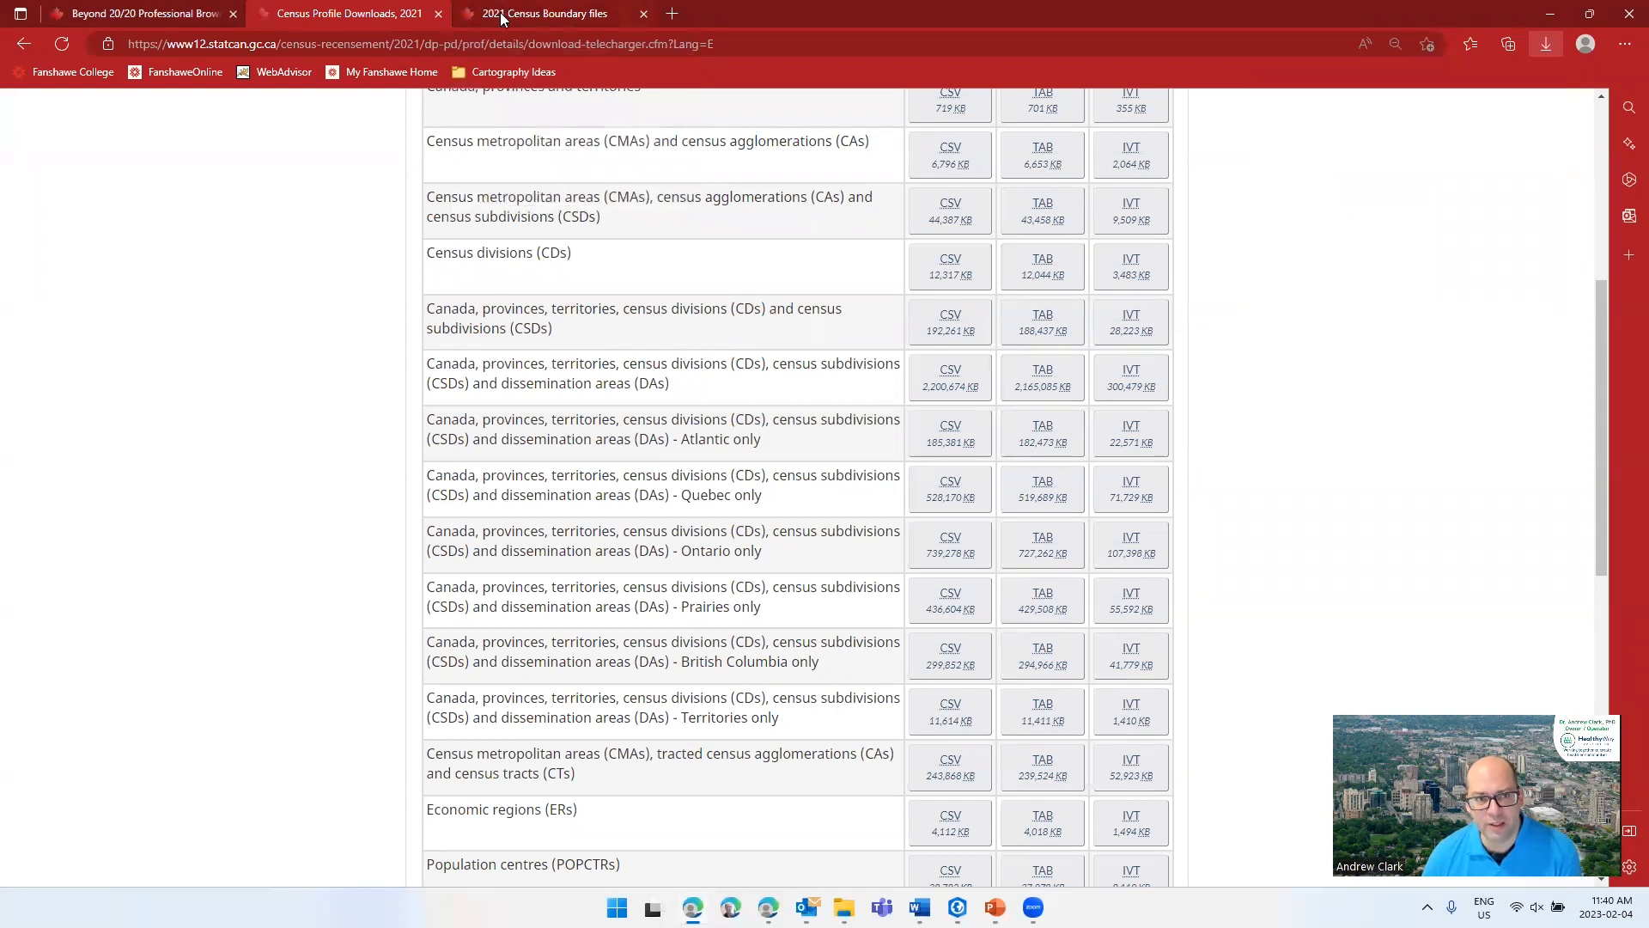
pyautogui.scroll(-7, 539, 335)
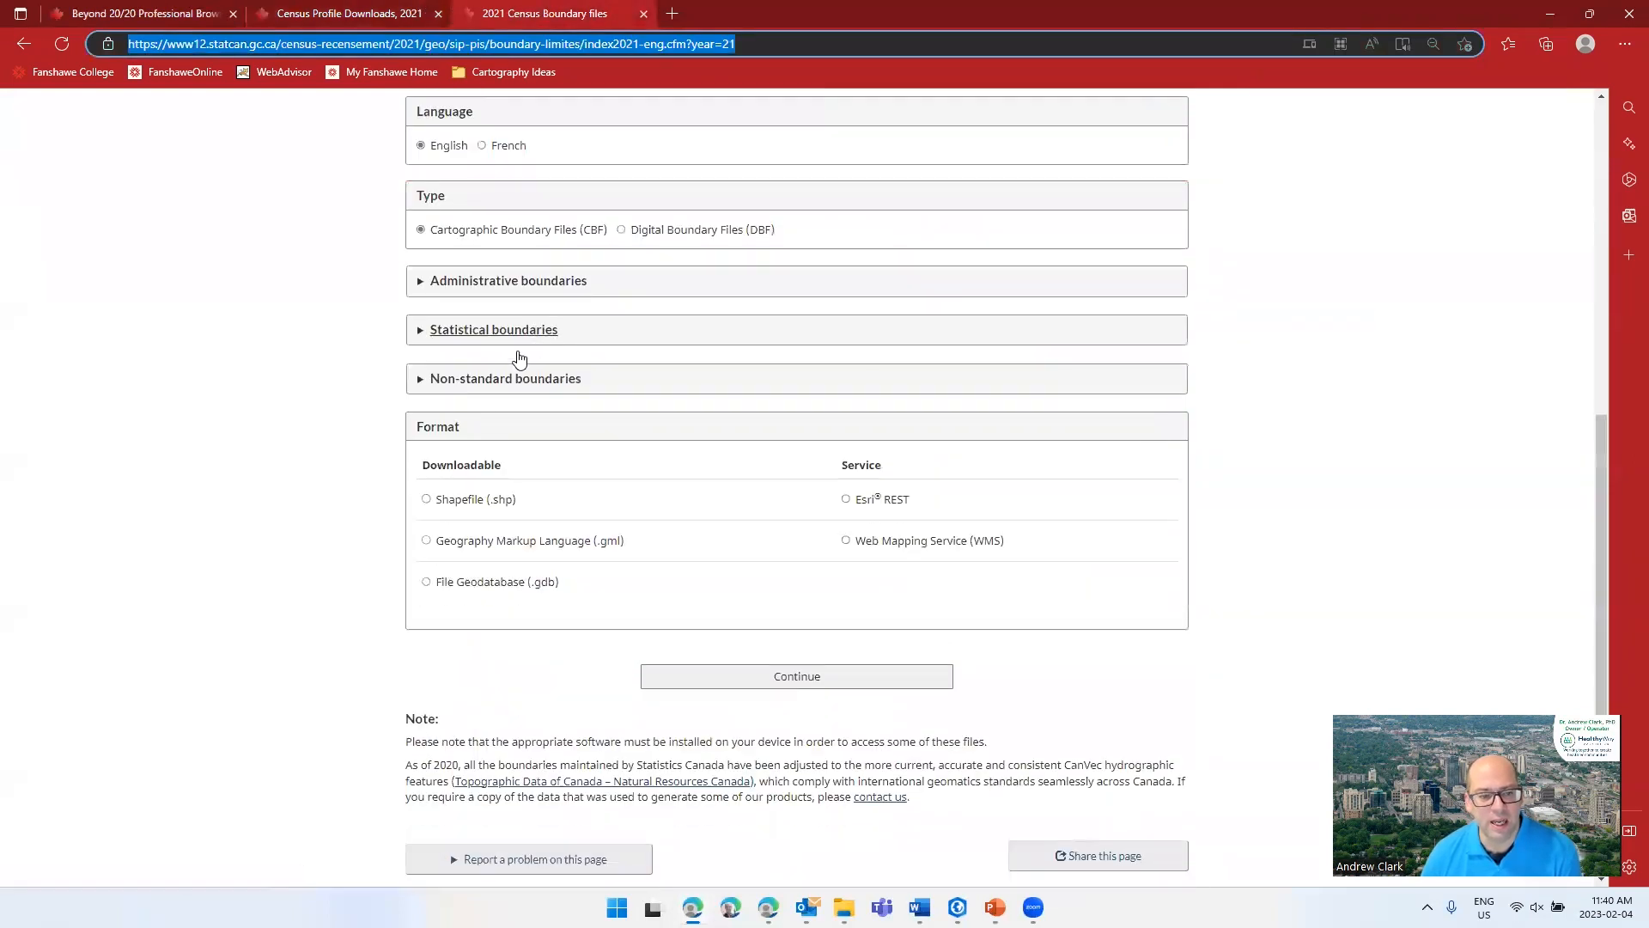
pyautogui.click(426, 501)
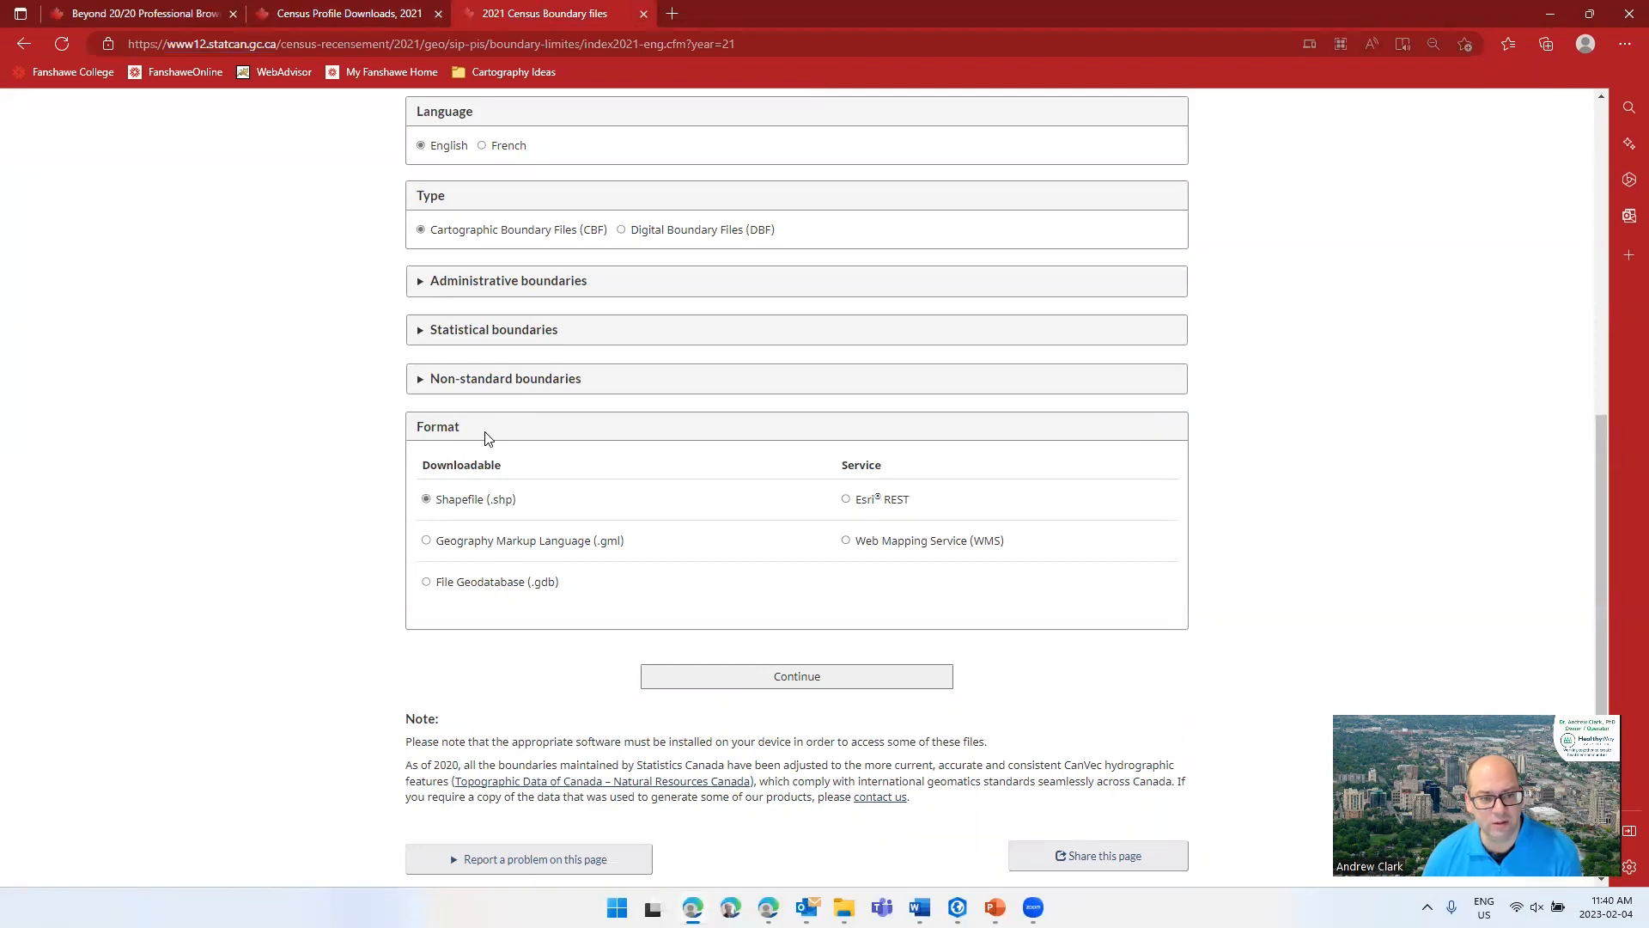
pyautogui.click(421, 330)
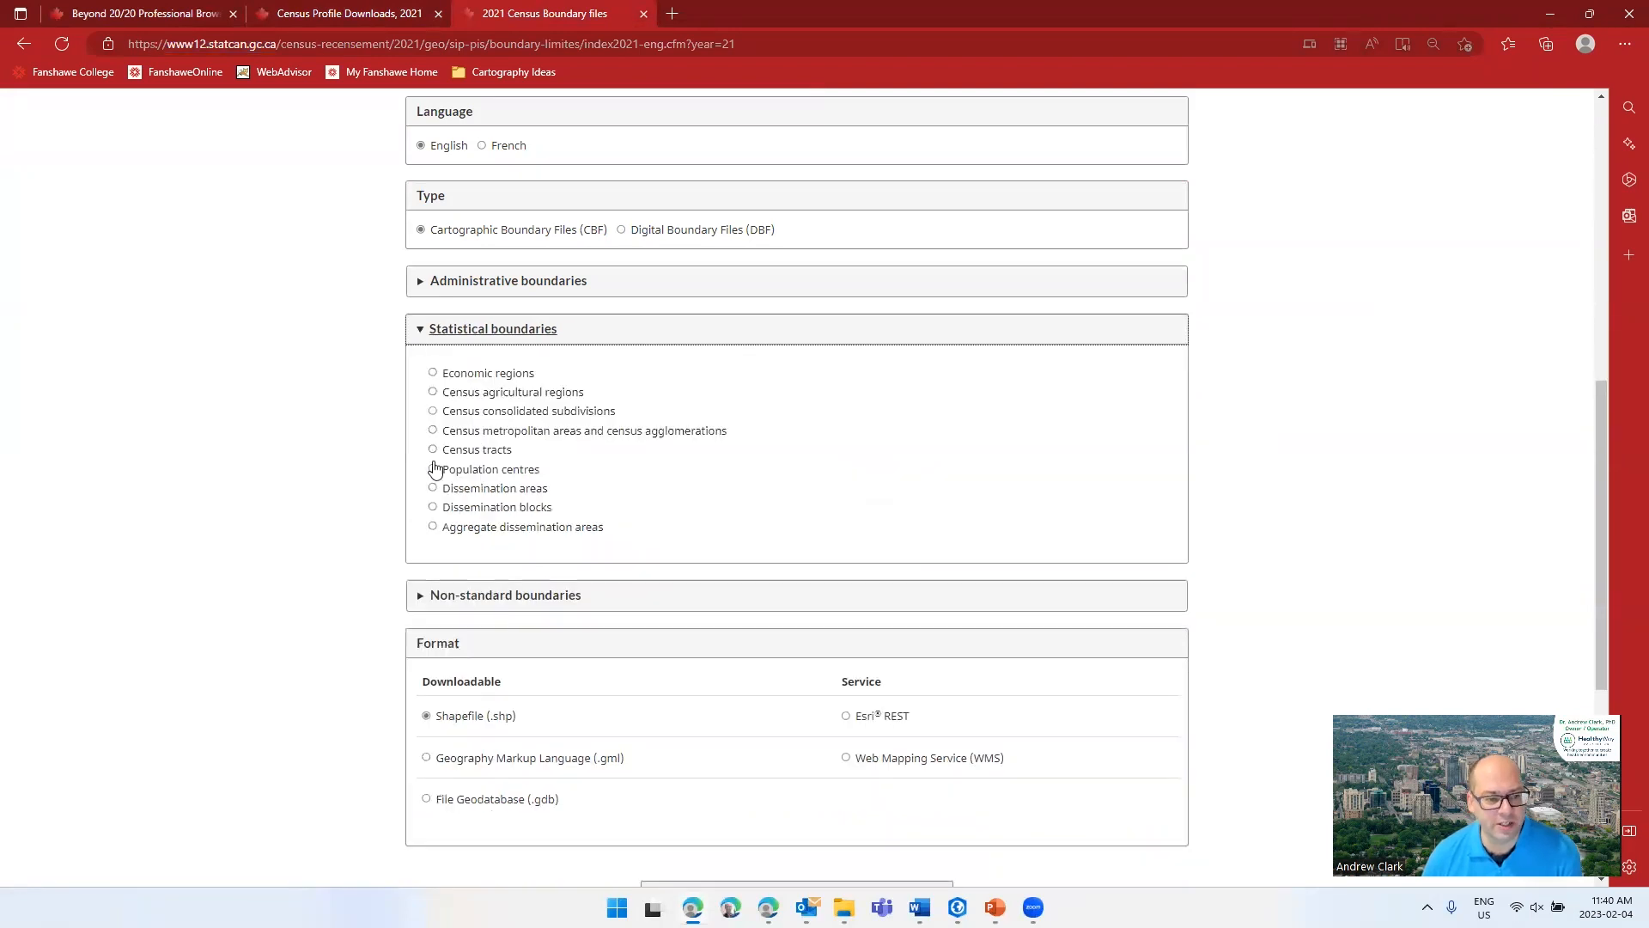
pyautogui.click(432, 489)
pyautogui.click(432, 489)
# - Submit the boundary file options and download lda_000b21a_e.zip
pyautogui.scroll(4, 559, 515)
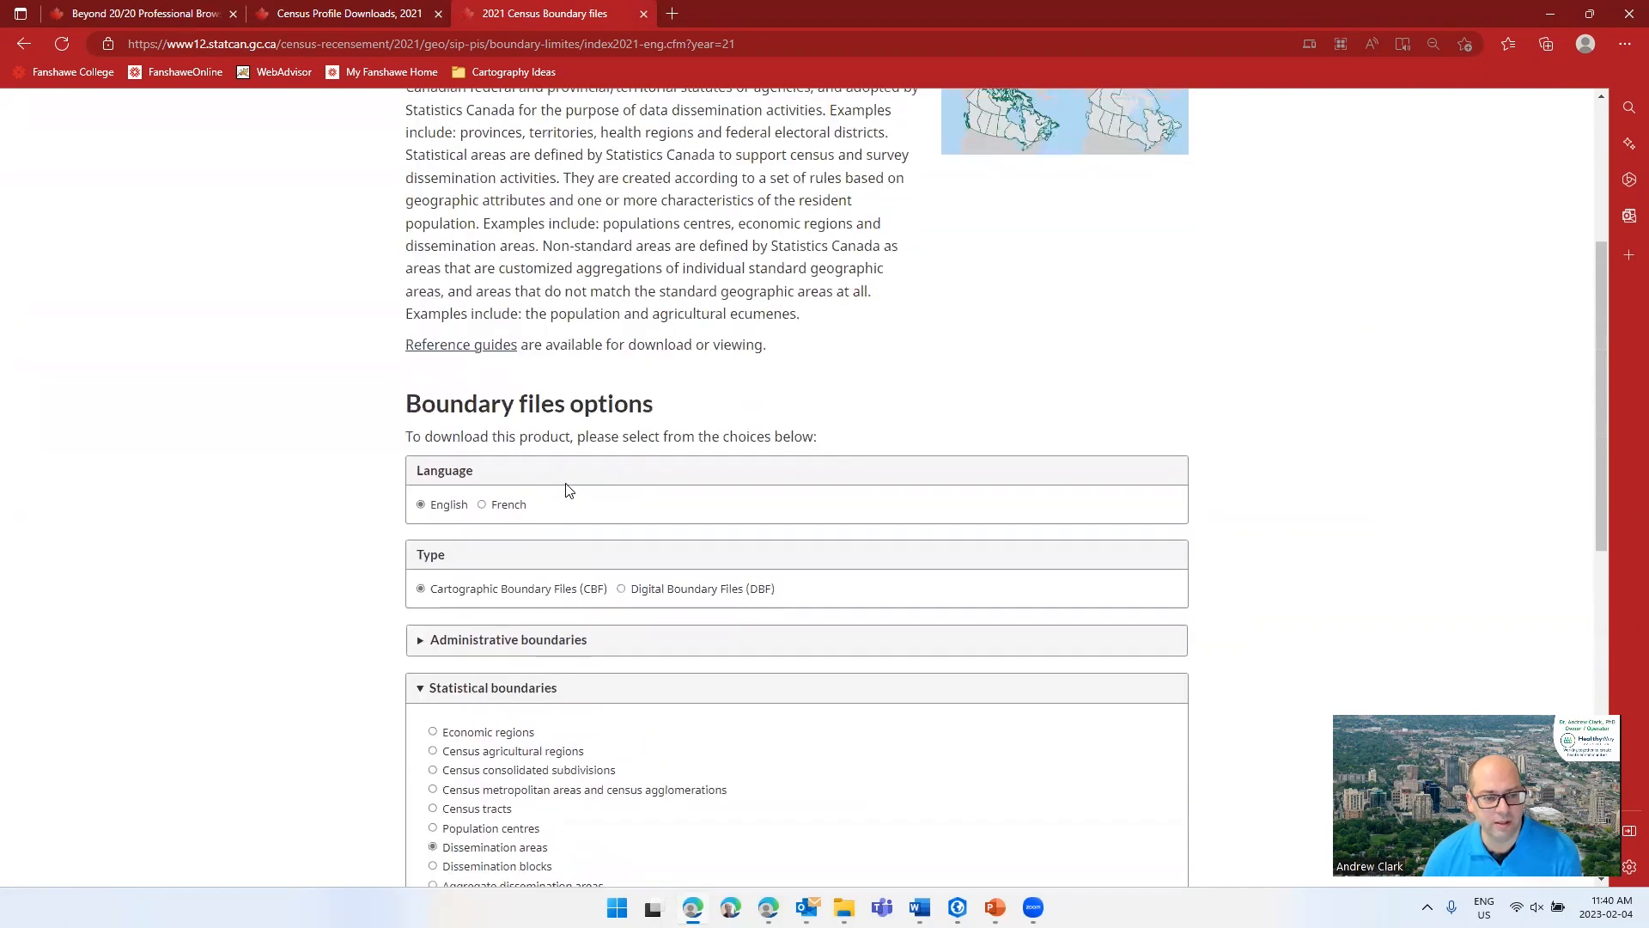
pyautogui.scroll(-7, 565, 490)
pyautogui.click(797, 653)
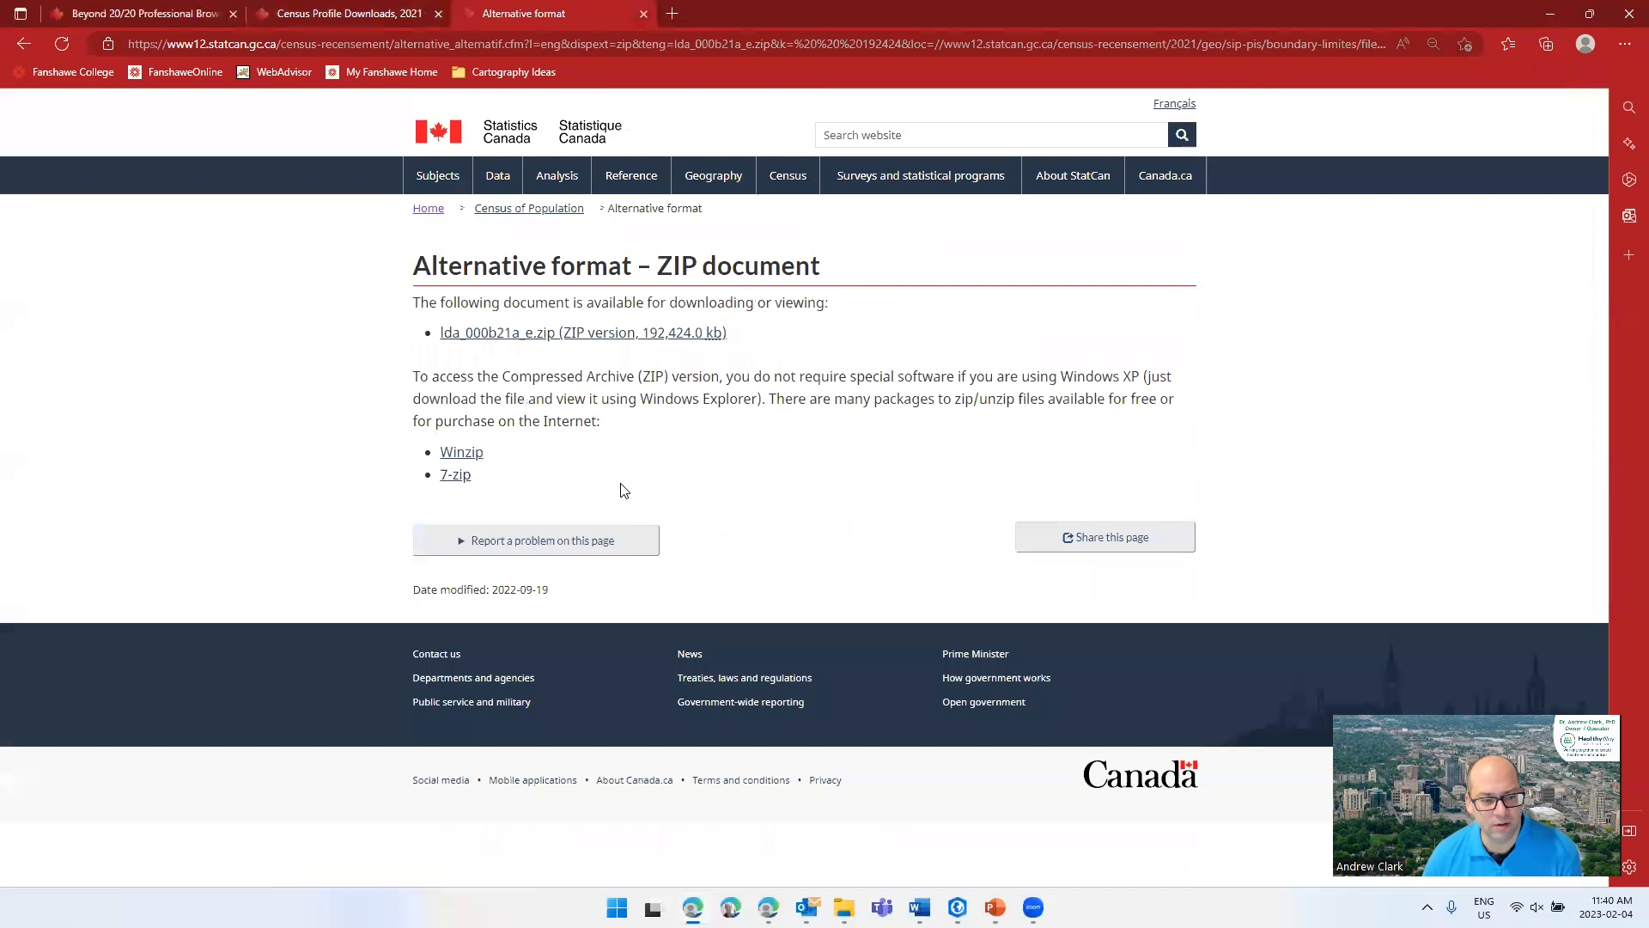
pyautogui.click(554, 341)
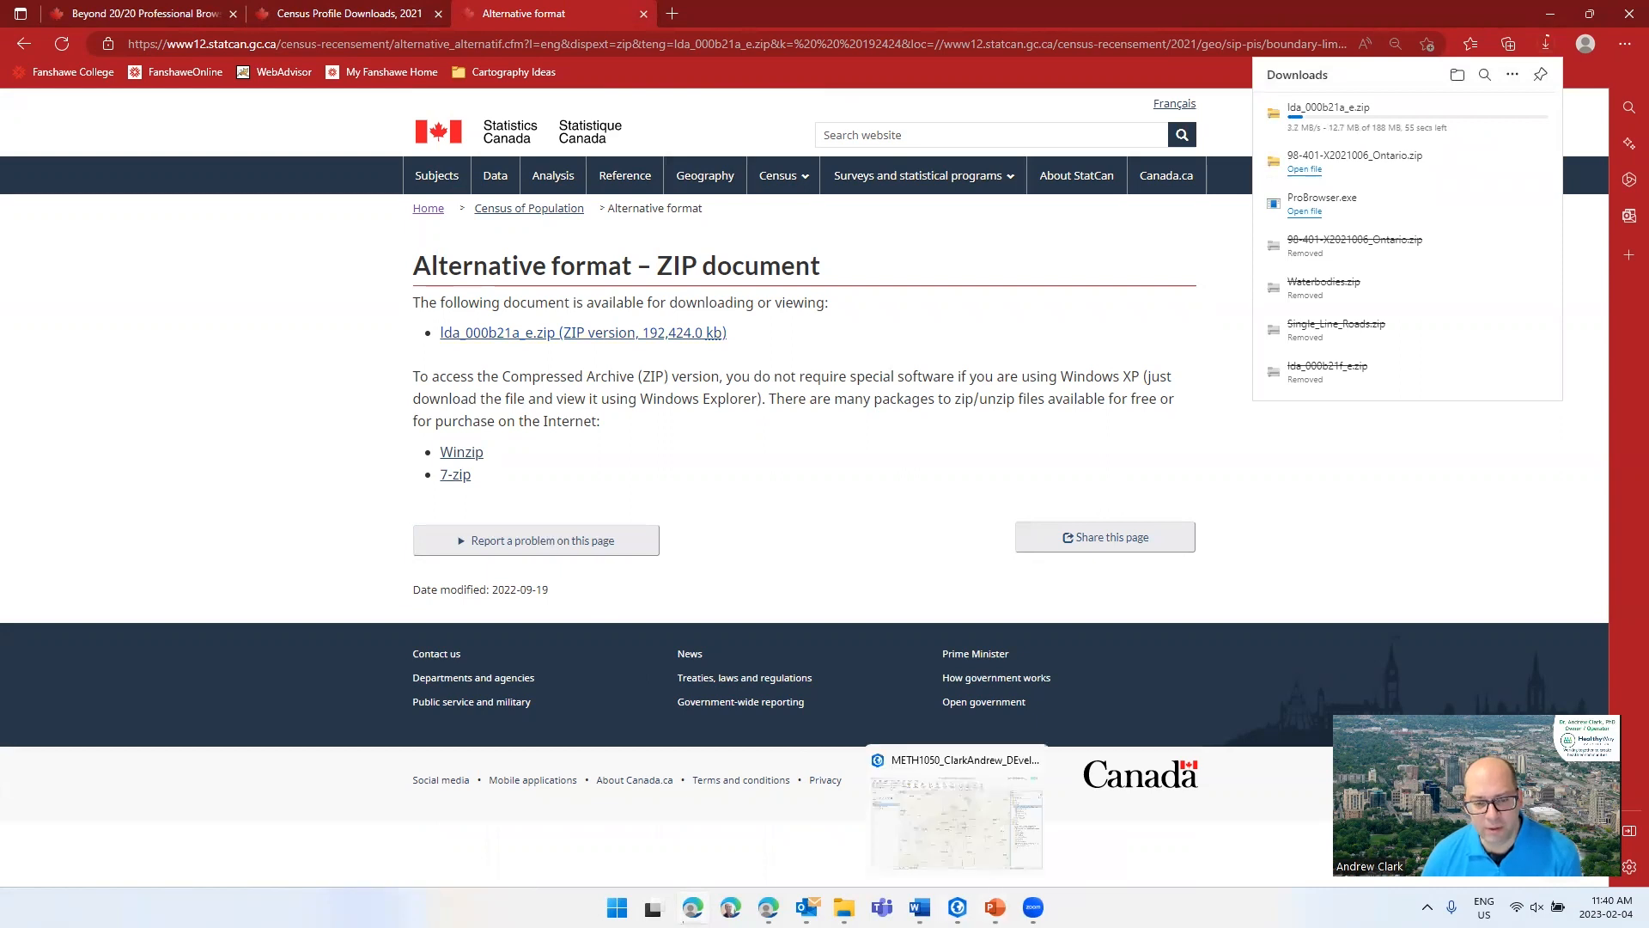
# - Switch to ArcGIS Pro and expand the project's Maps folder in the Catalog
pyautogui.click(957, 907)
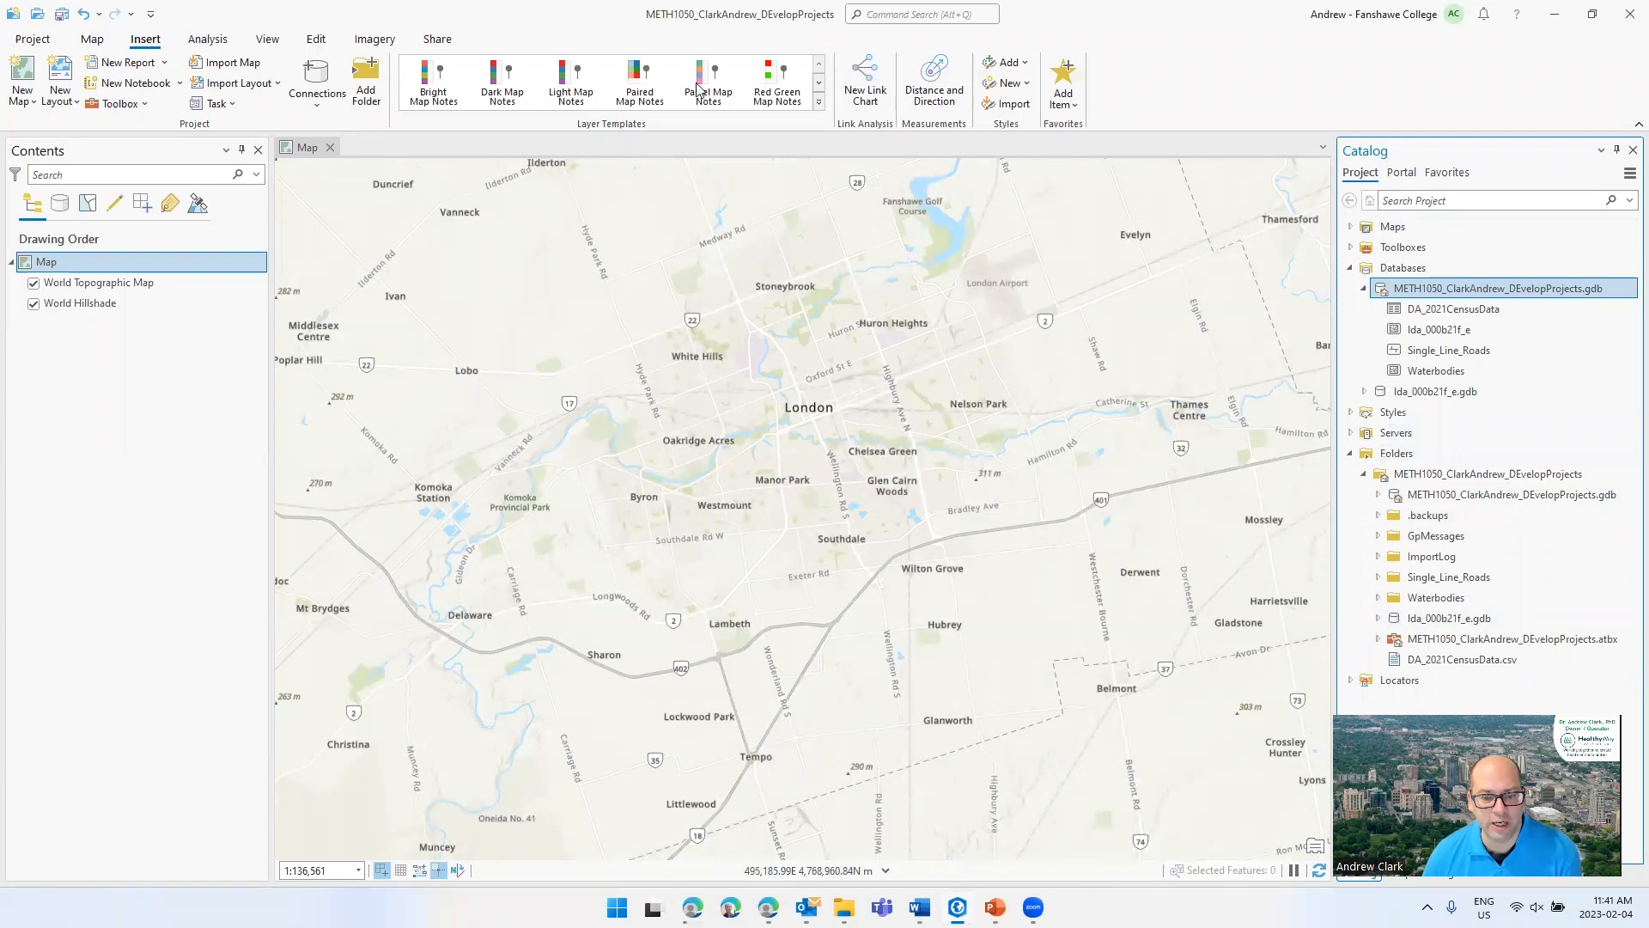
pyautogui.click(1350, 227)
pyautogui.rightClick(1408, 292)
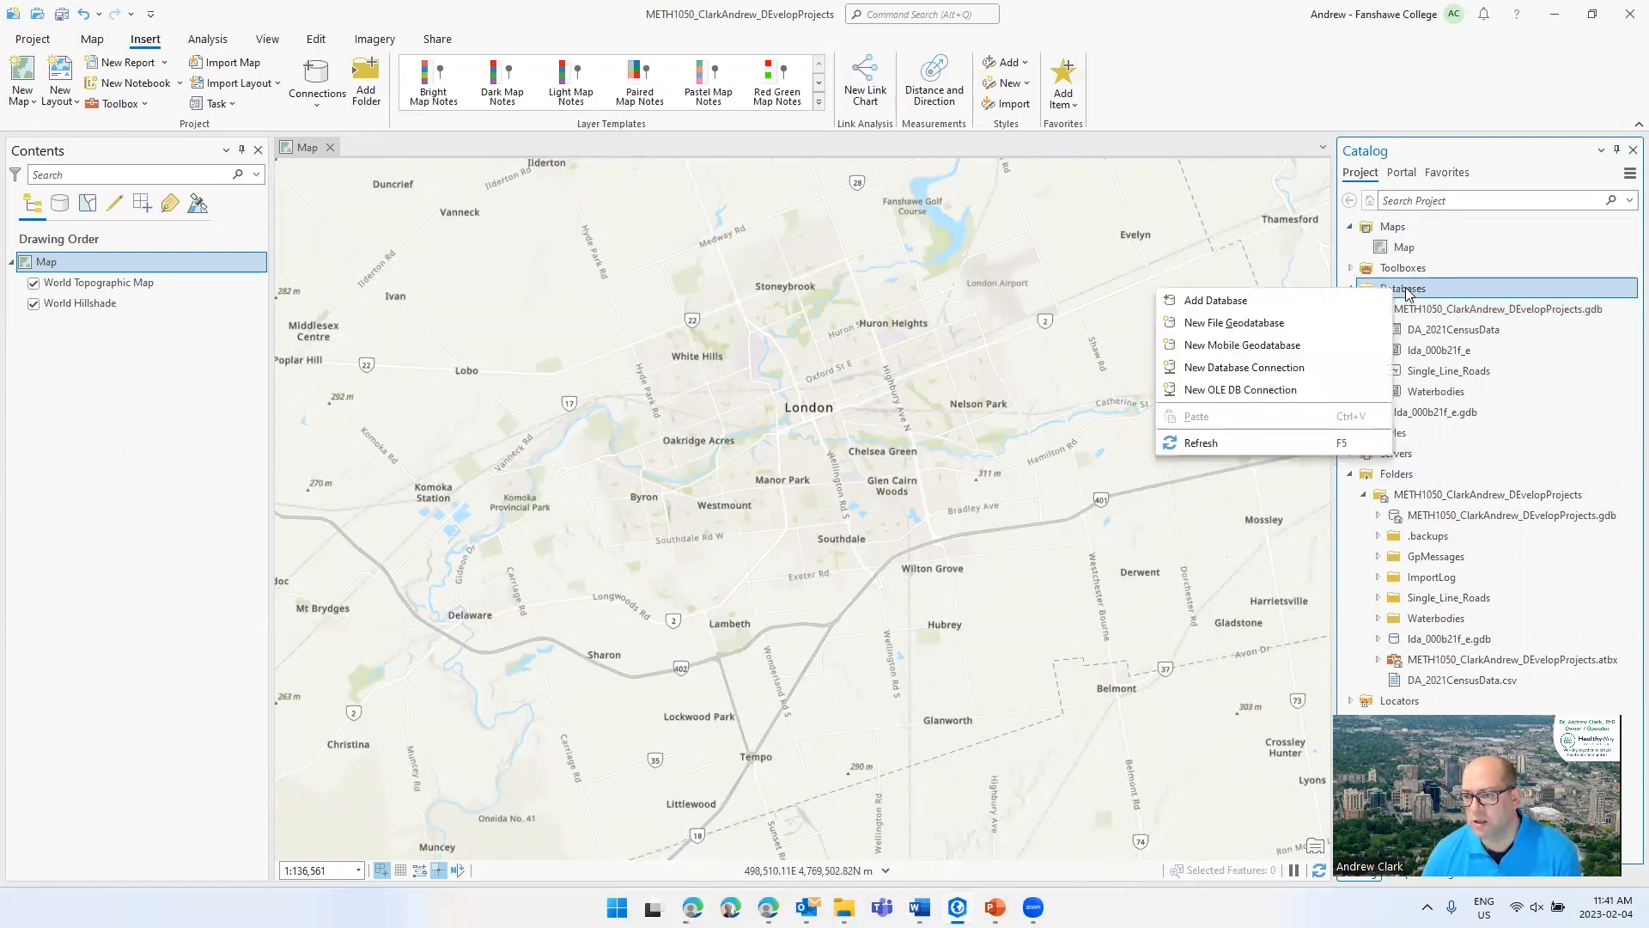
pyautogui.click(1433, 282)
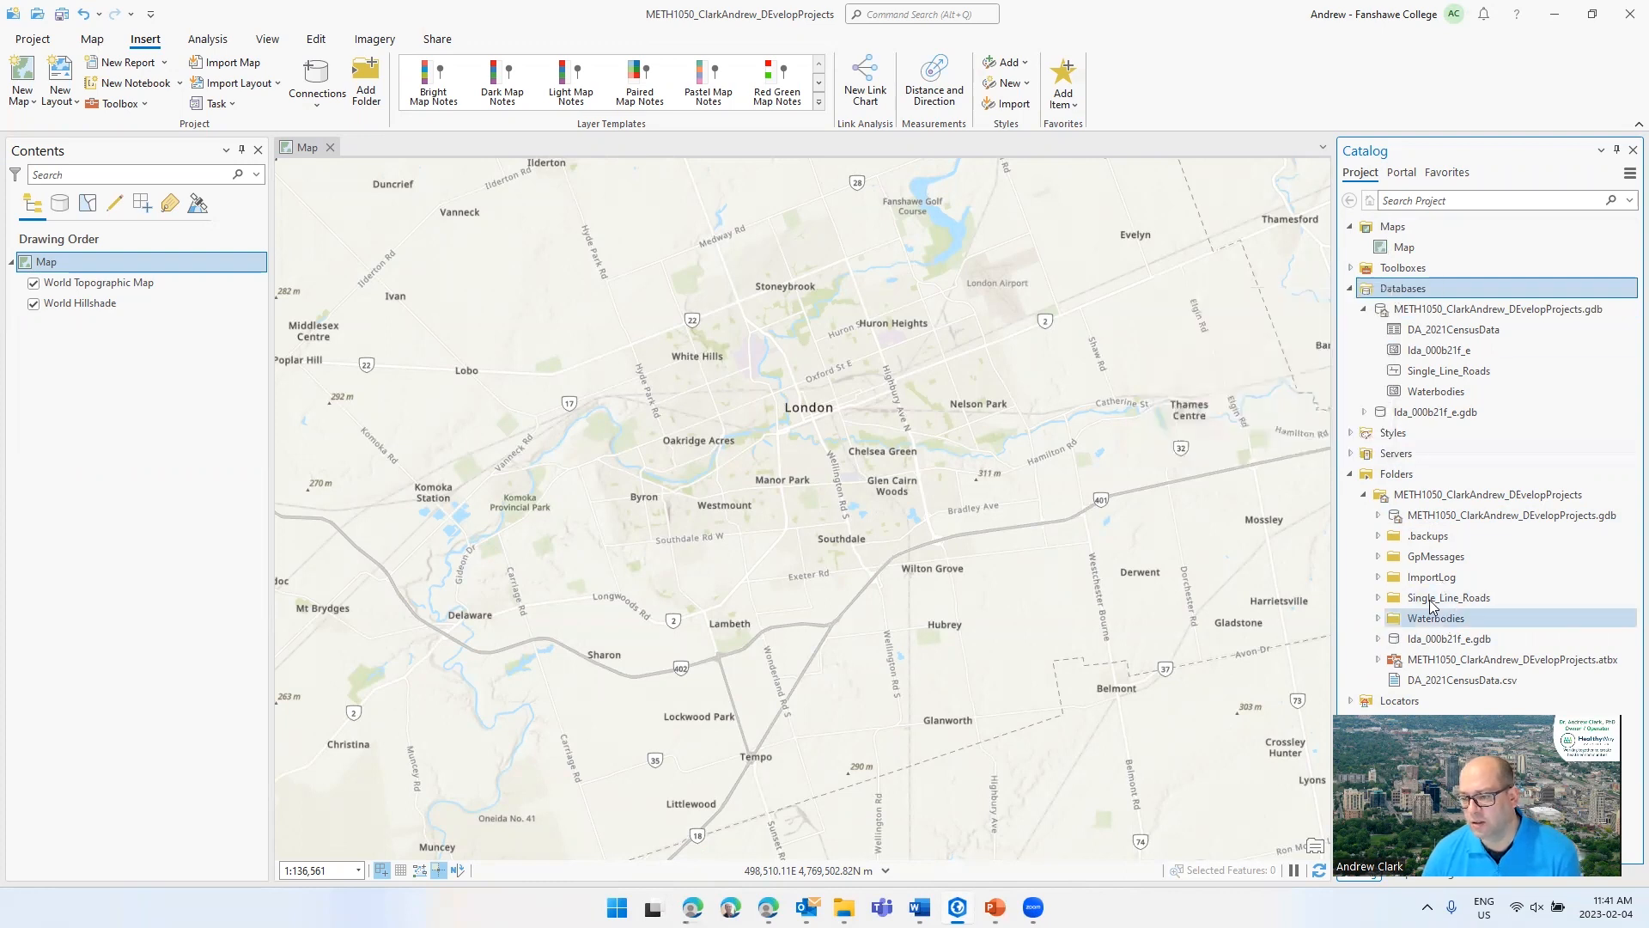
pyautogui.rightClick(1396, 477)
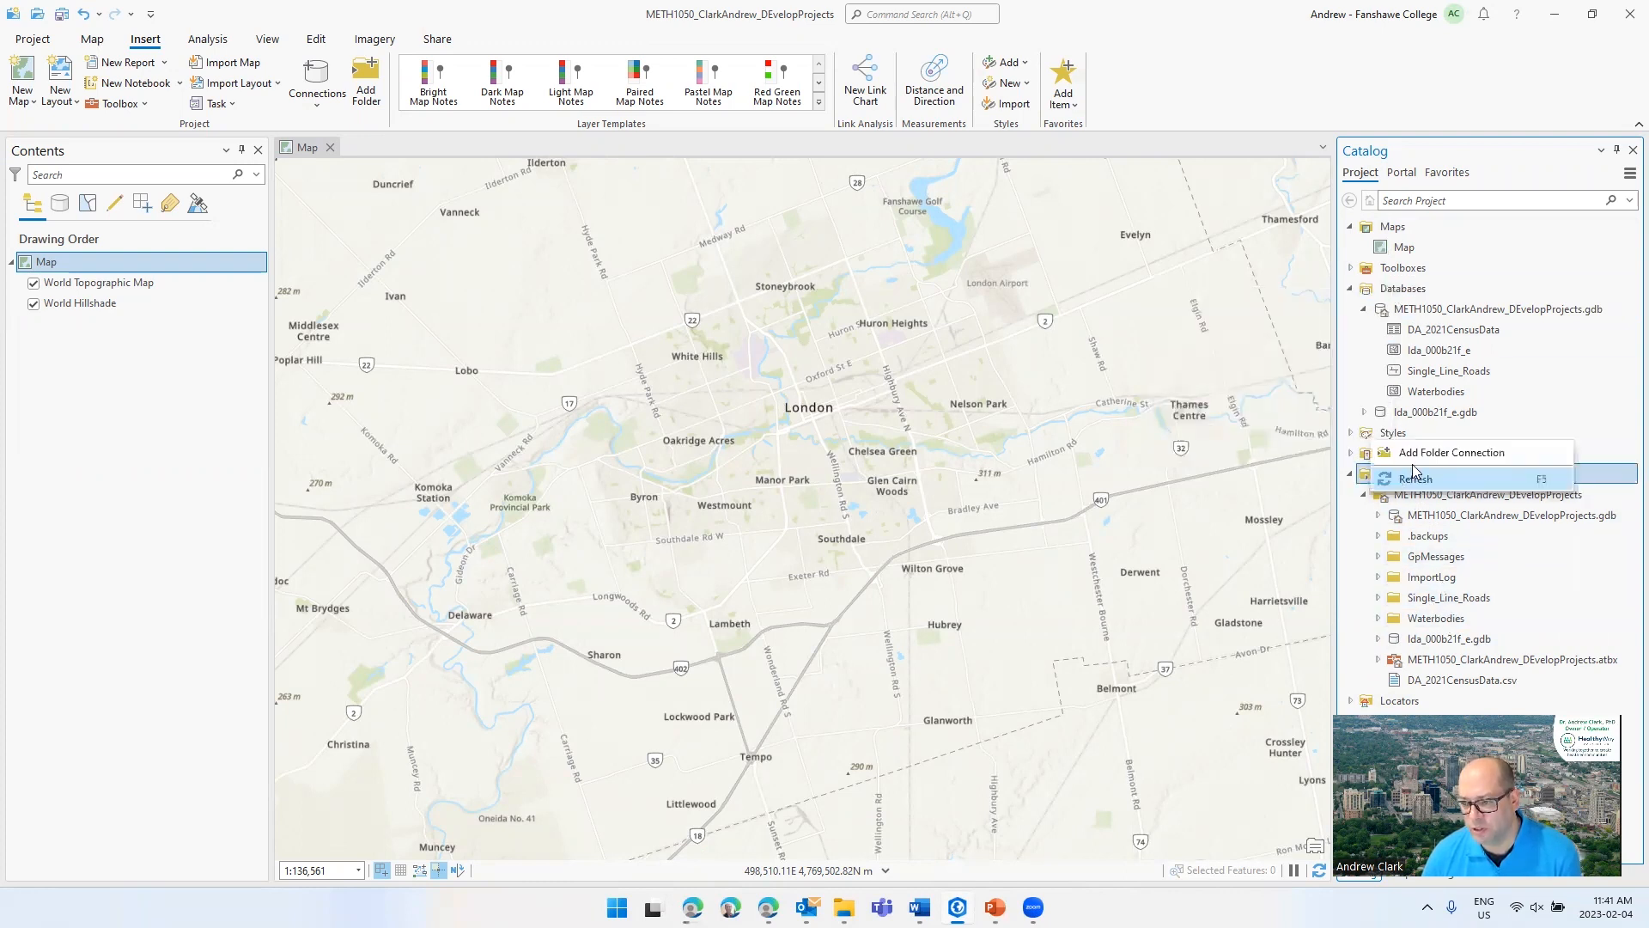
pyautogui.click(1418, 462)
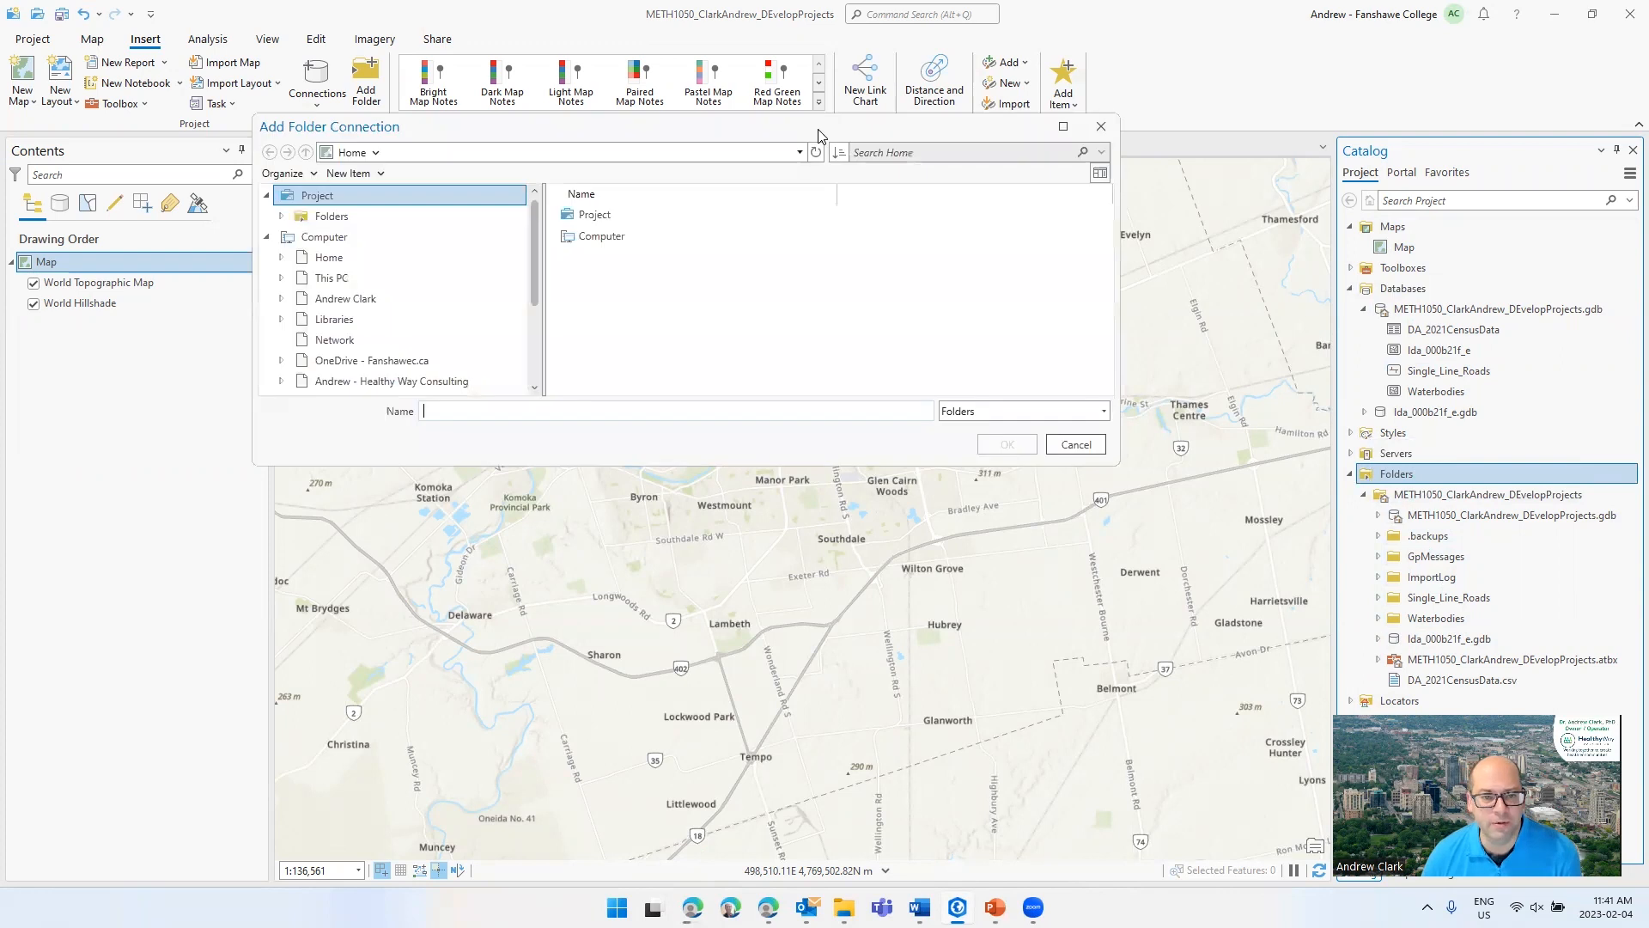
pyautogui.scroll(-1, 361, 335)
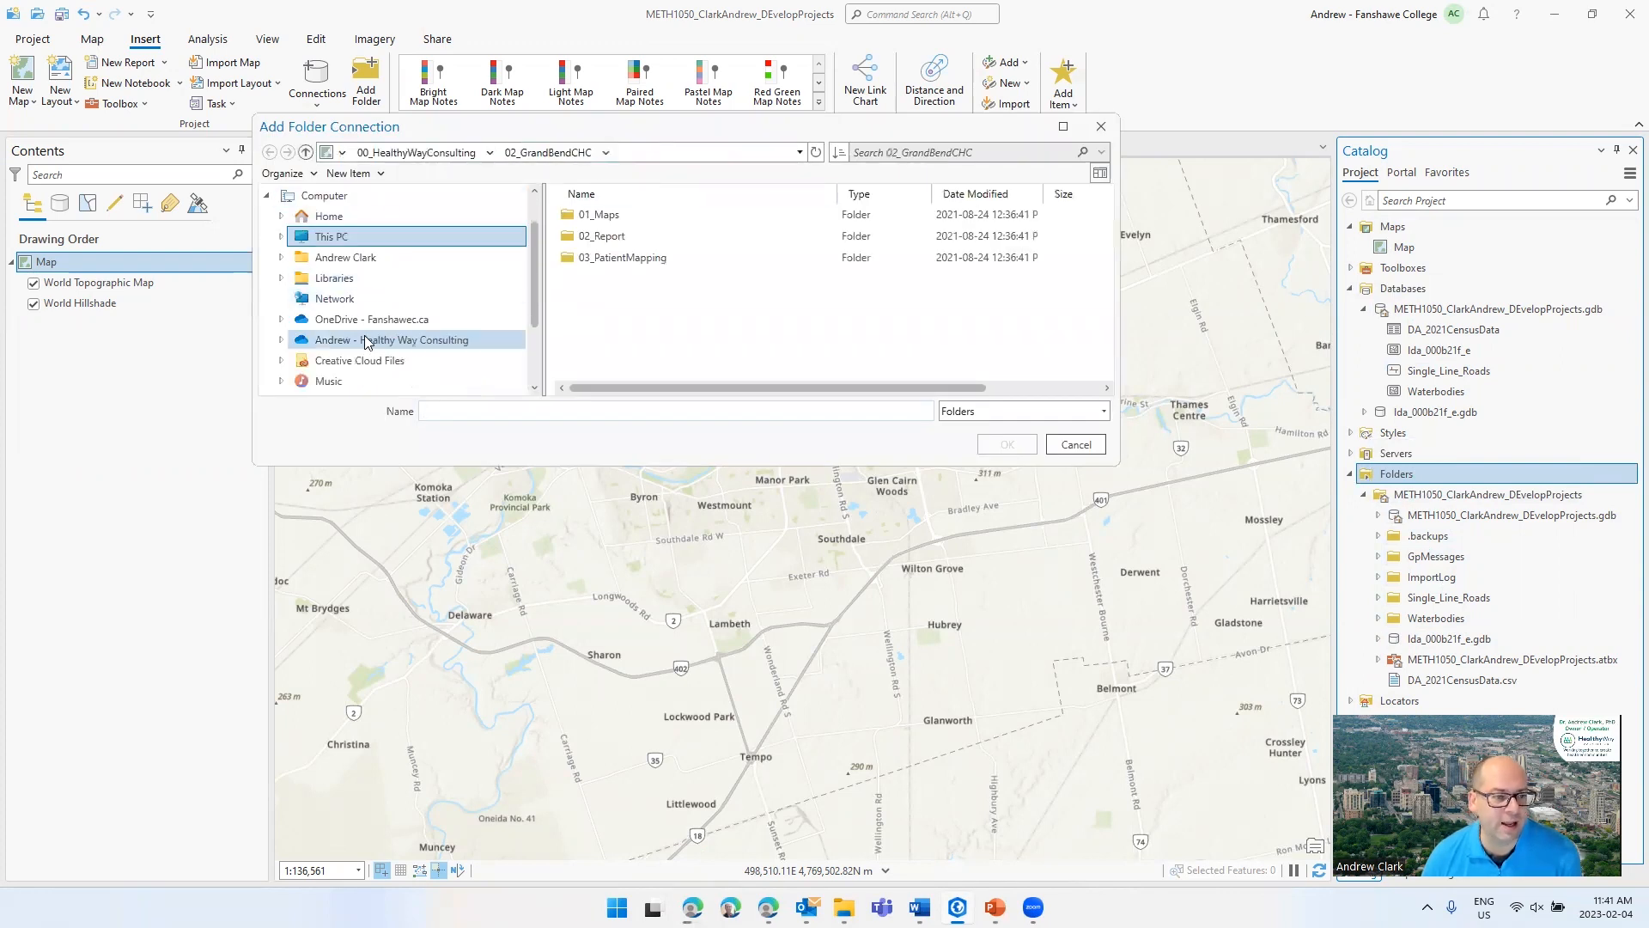
pyautogui.scroll(-1, 327, 331)
pyautogui.click(339, 320)
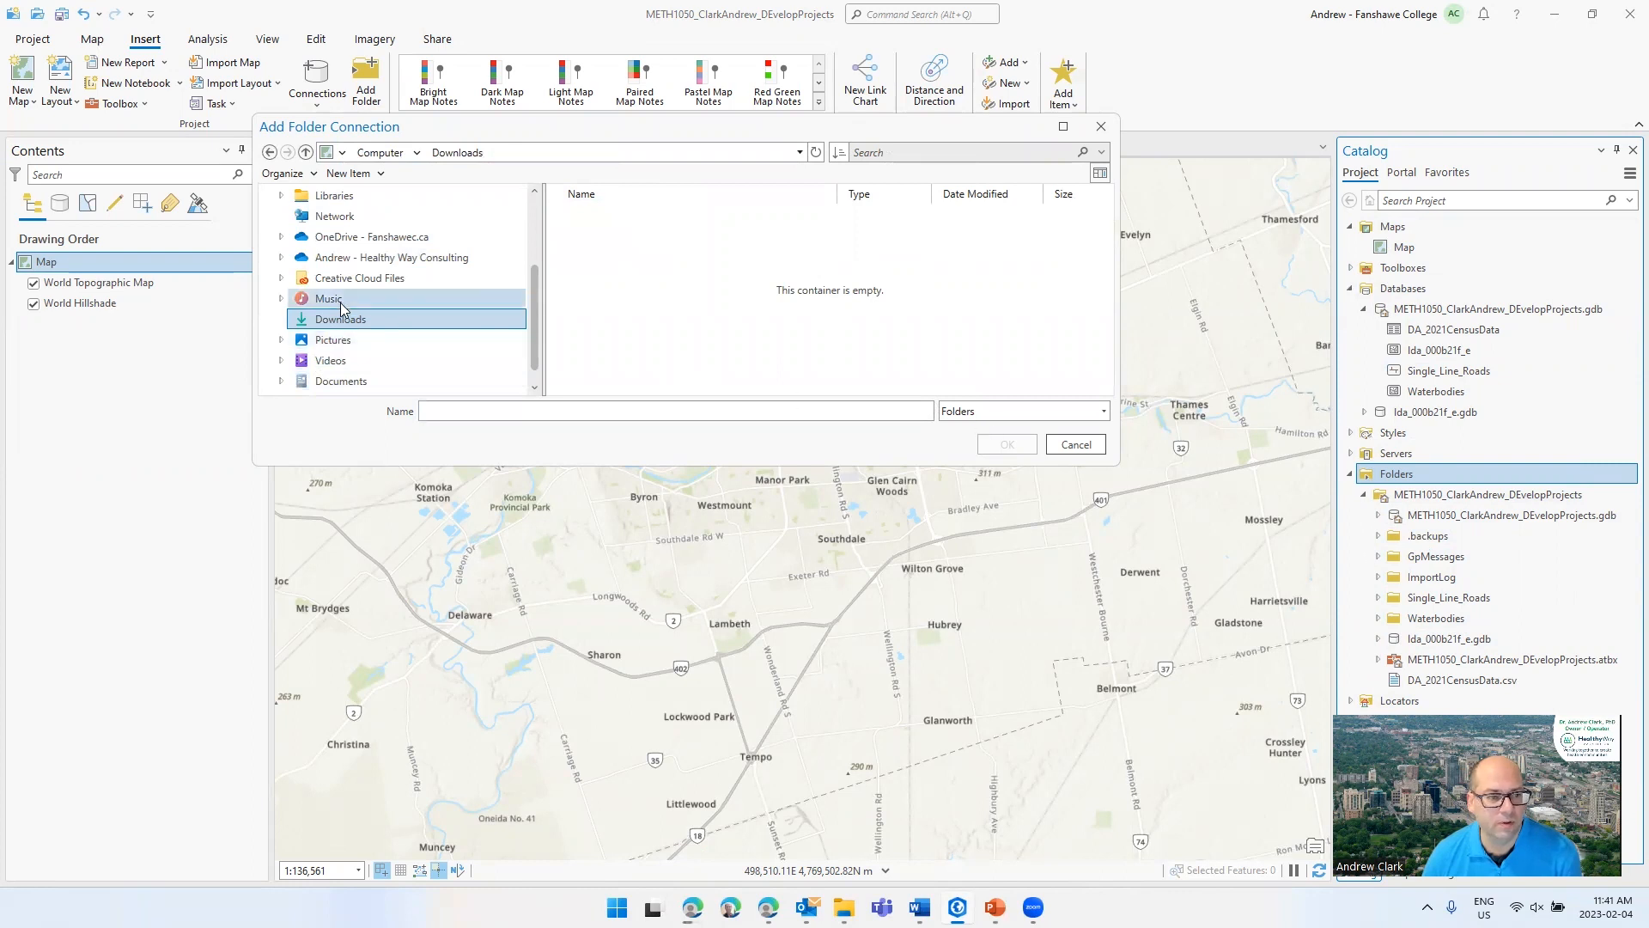
pyautogui.click(1100, 126)
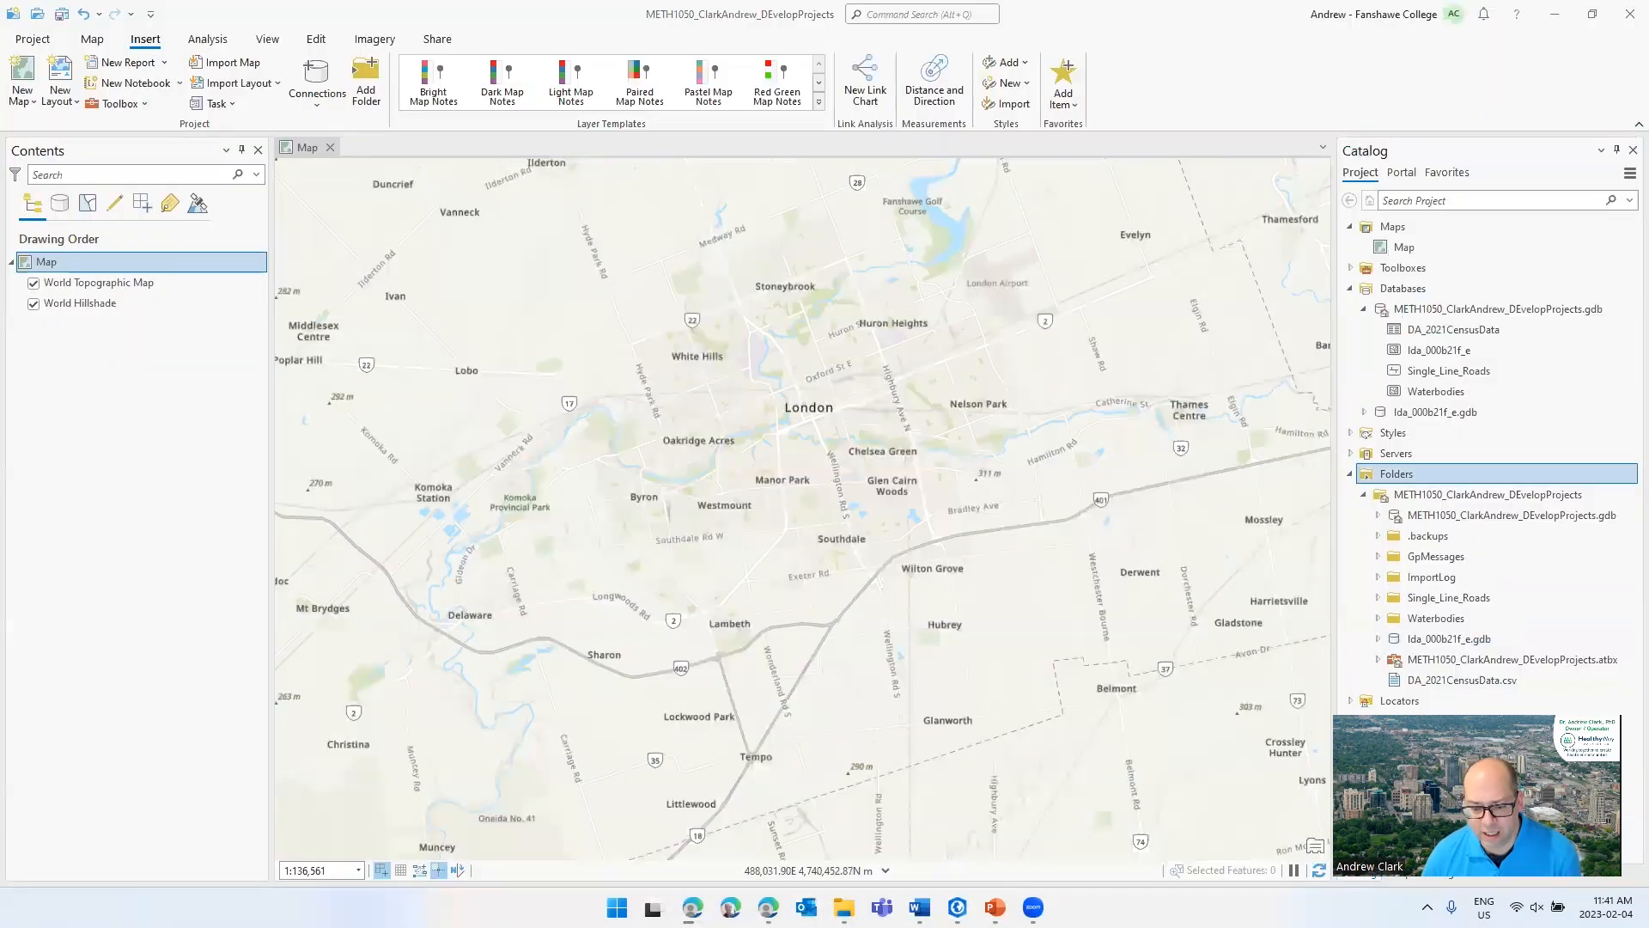
# - Check the Downloads folder and the browser's download list for the progress of lda_000b21a_e.zip
pyautogui.moveTo(843, 907)
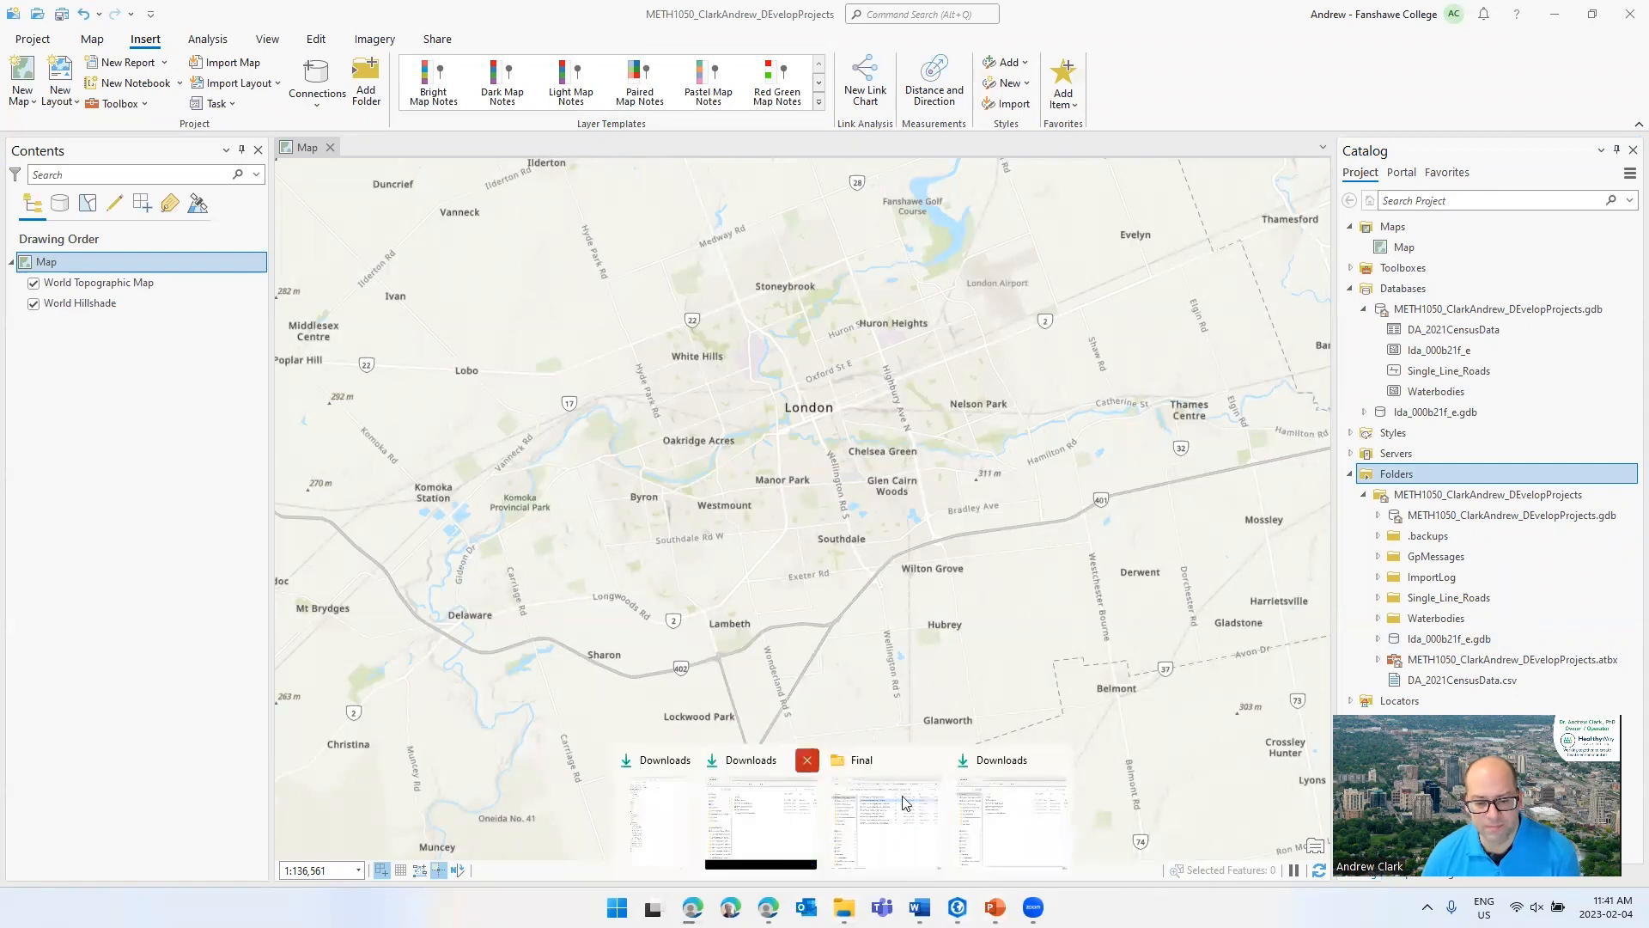
pyautogui.click(997, 782)
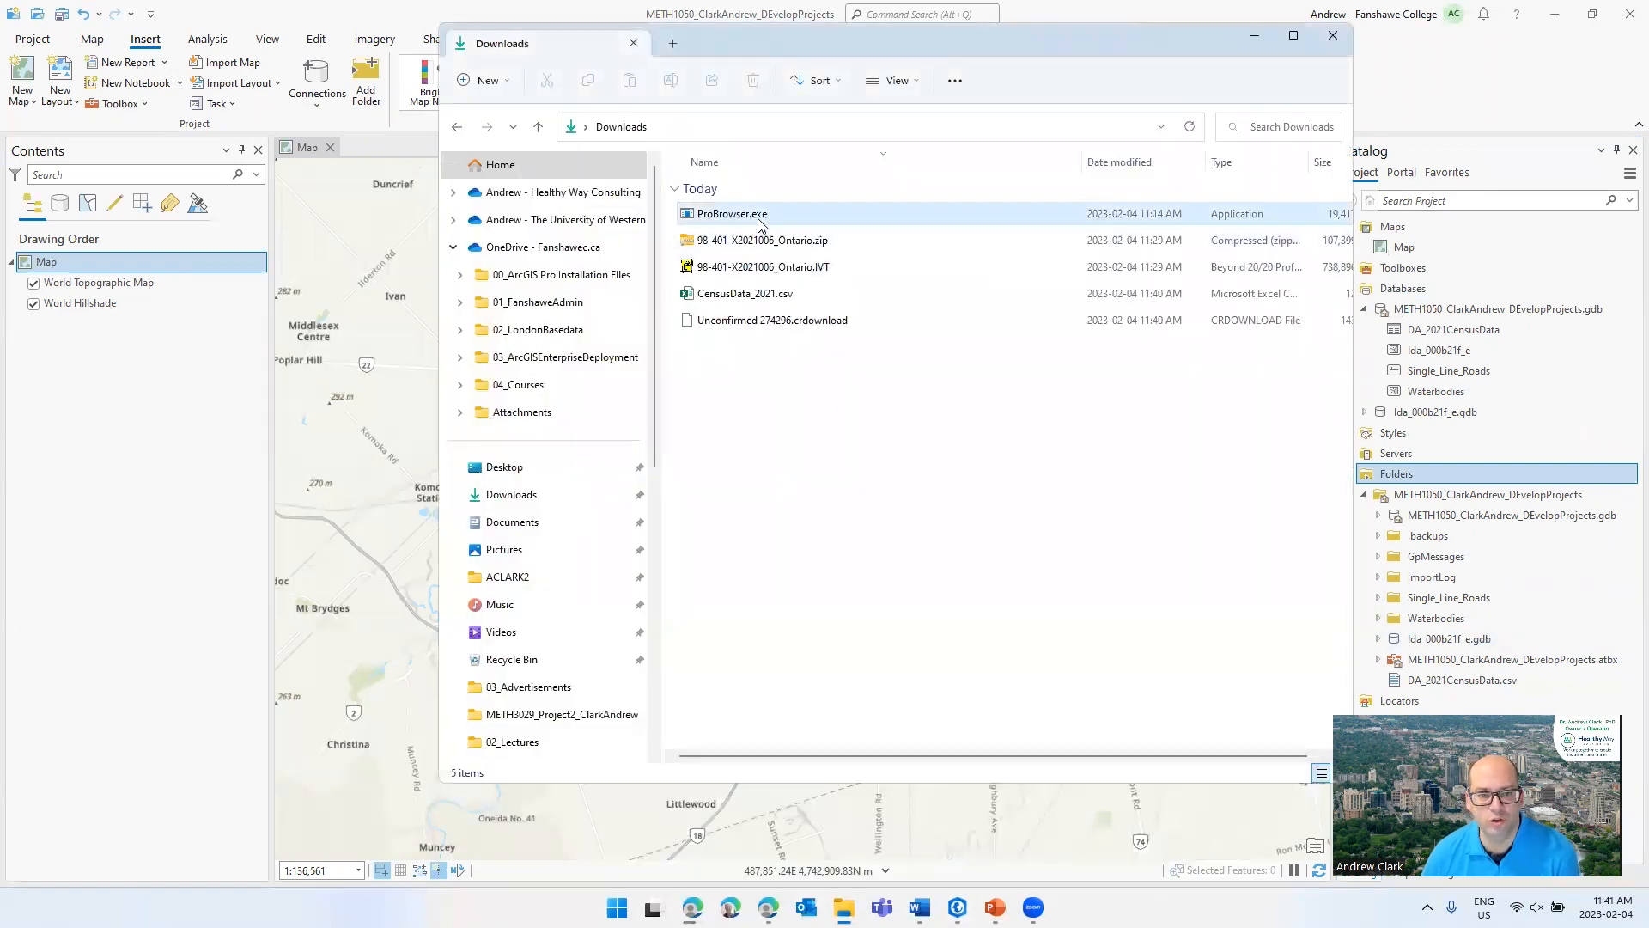
pyautogui.click(767, 244)
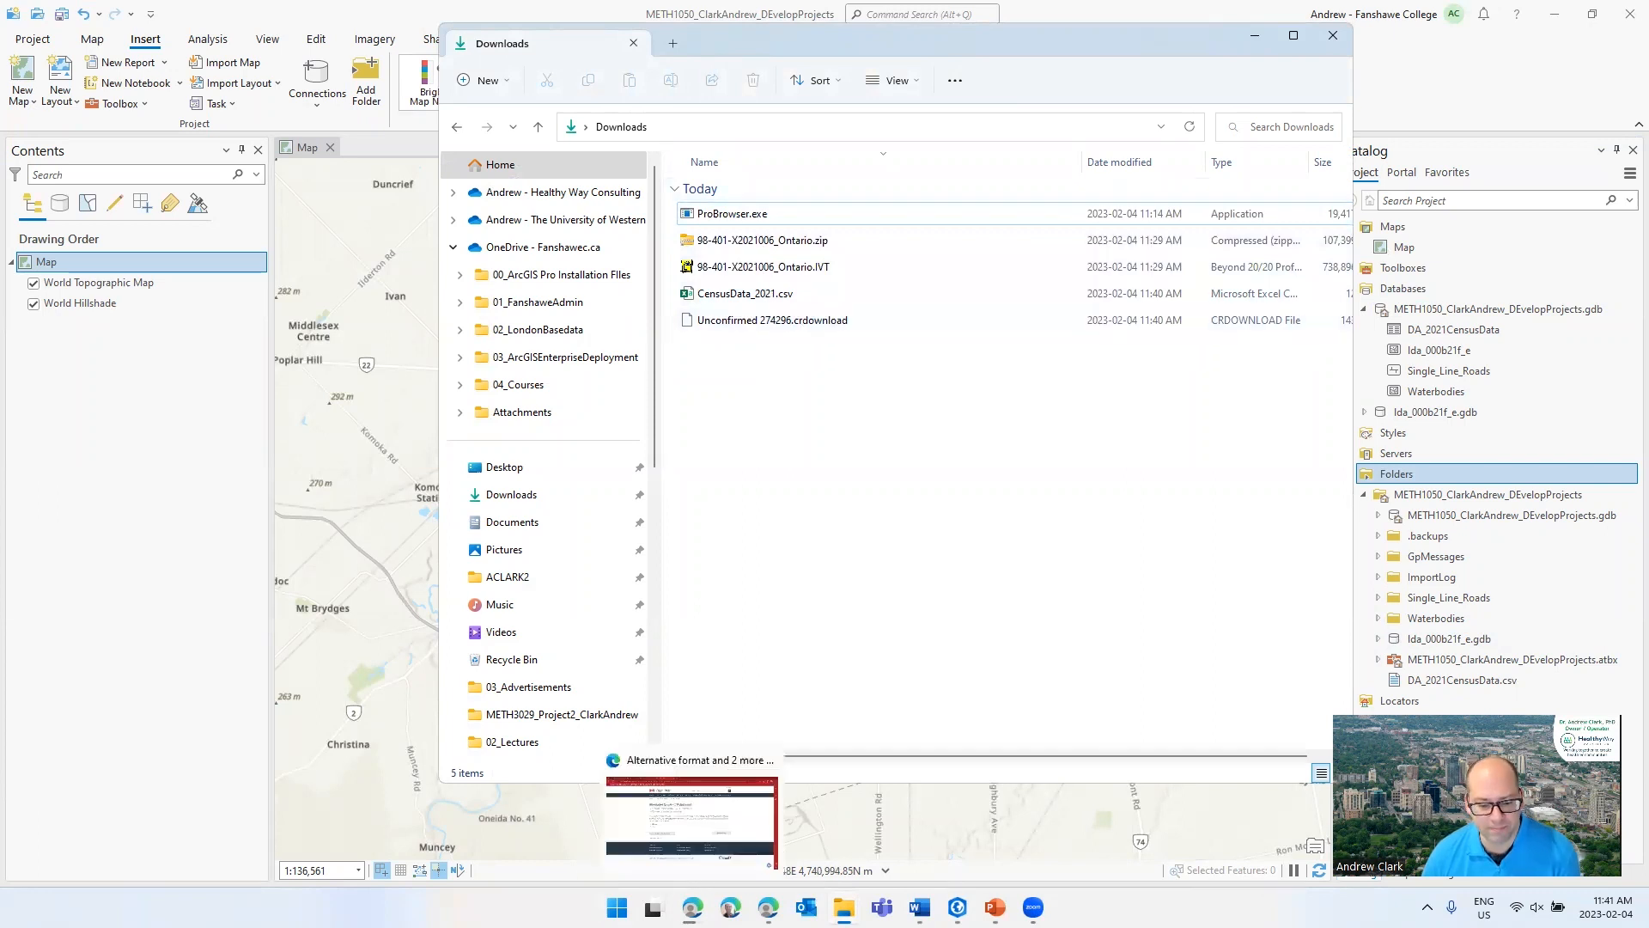
pyautogui.click(696, 816)
pyautogui.click(1546, 45)
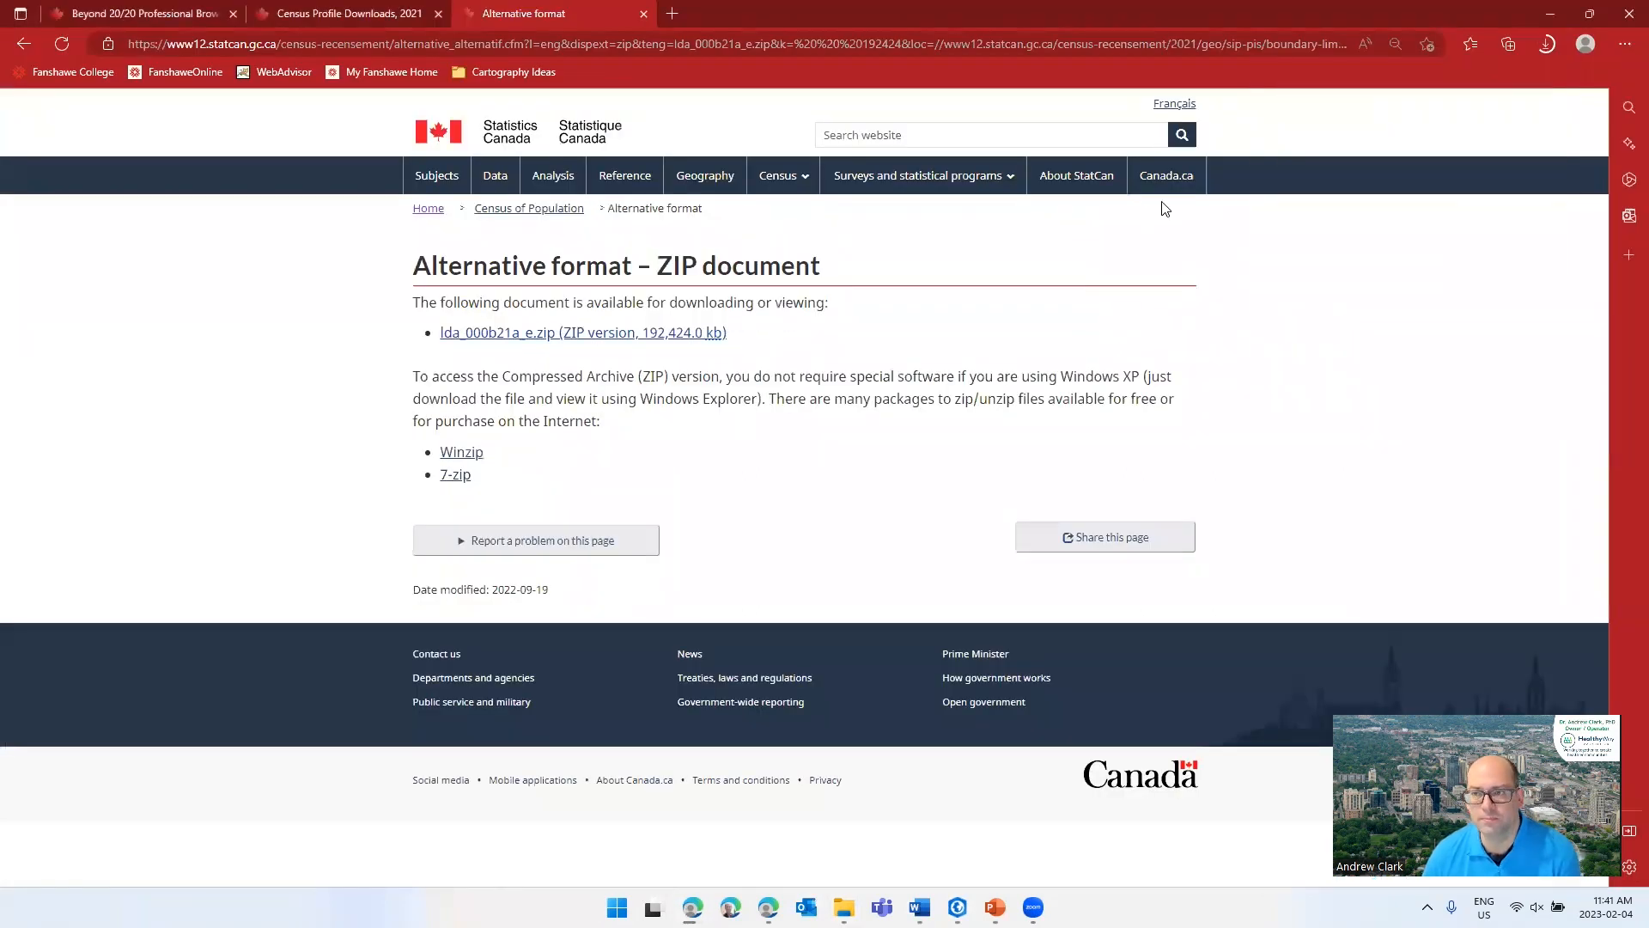
pyautogui.click(1546, 44)
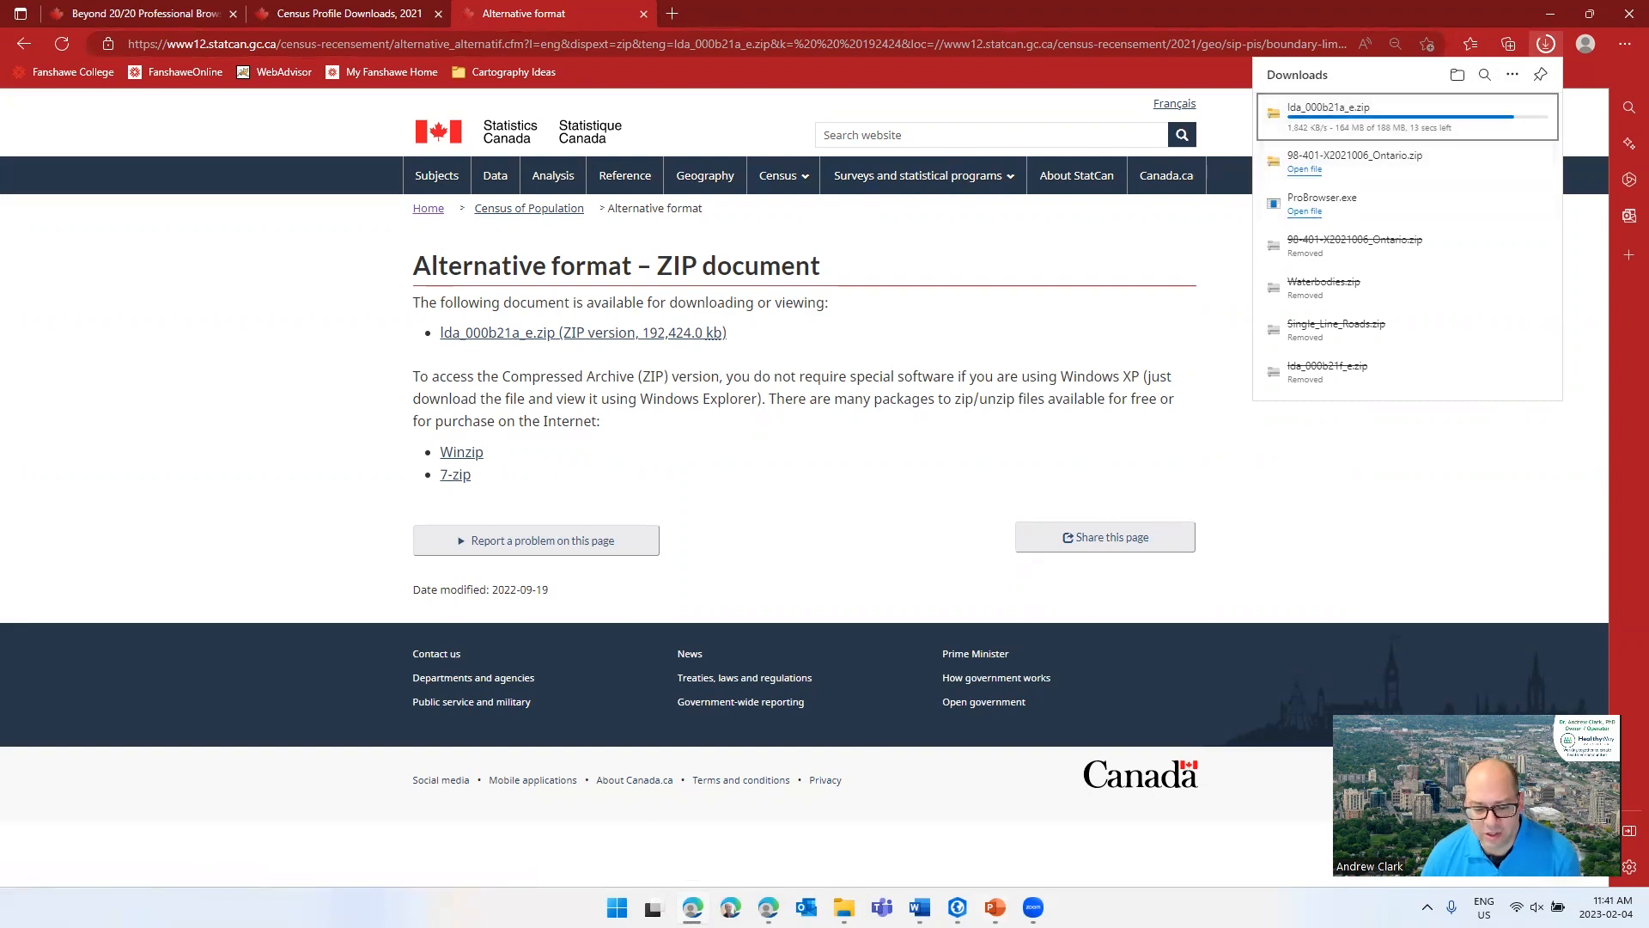
# - Switch to ArcGIS Pro and add lda_000b21f_e from the project geodatabase to the map
pyautogui.click(957, 907)
pyautogui.moveTo(1448, 355); pyautogui.dragTo(953, 375)
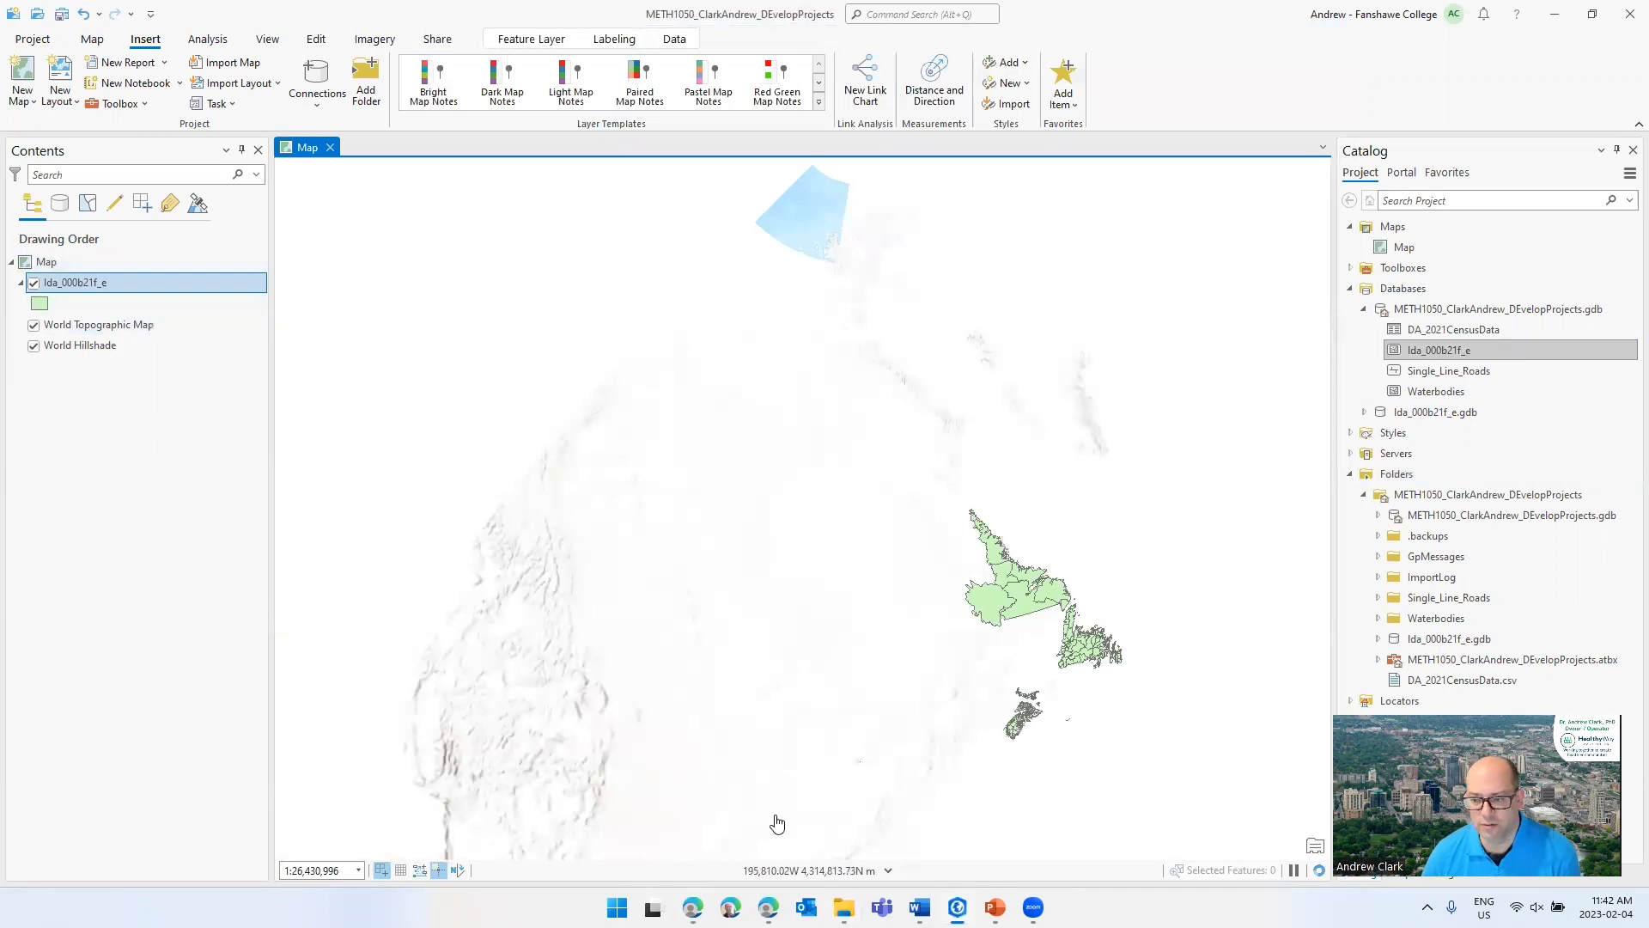
# - Open lda_000b21a_e.zip in the Downloads folder and copy all five of its files into Downloads
pyautogui.moveTo(843, 907)
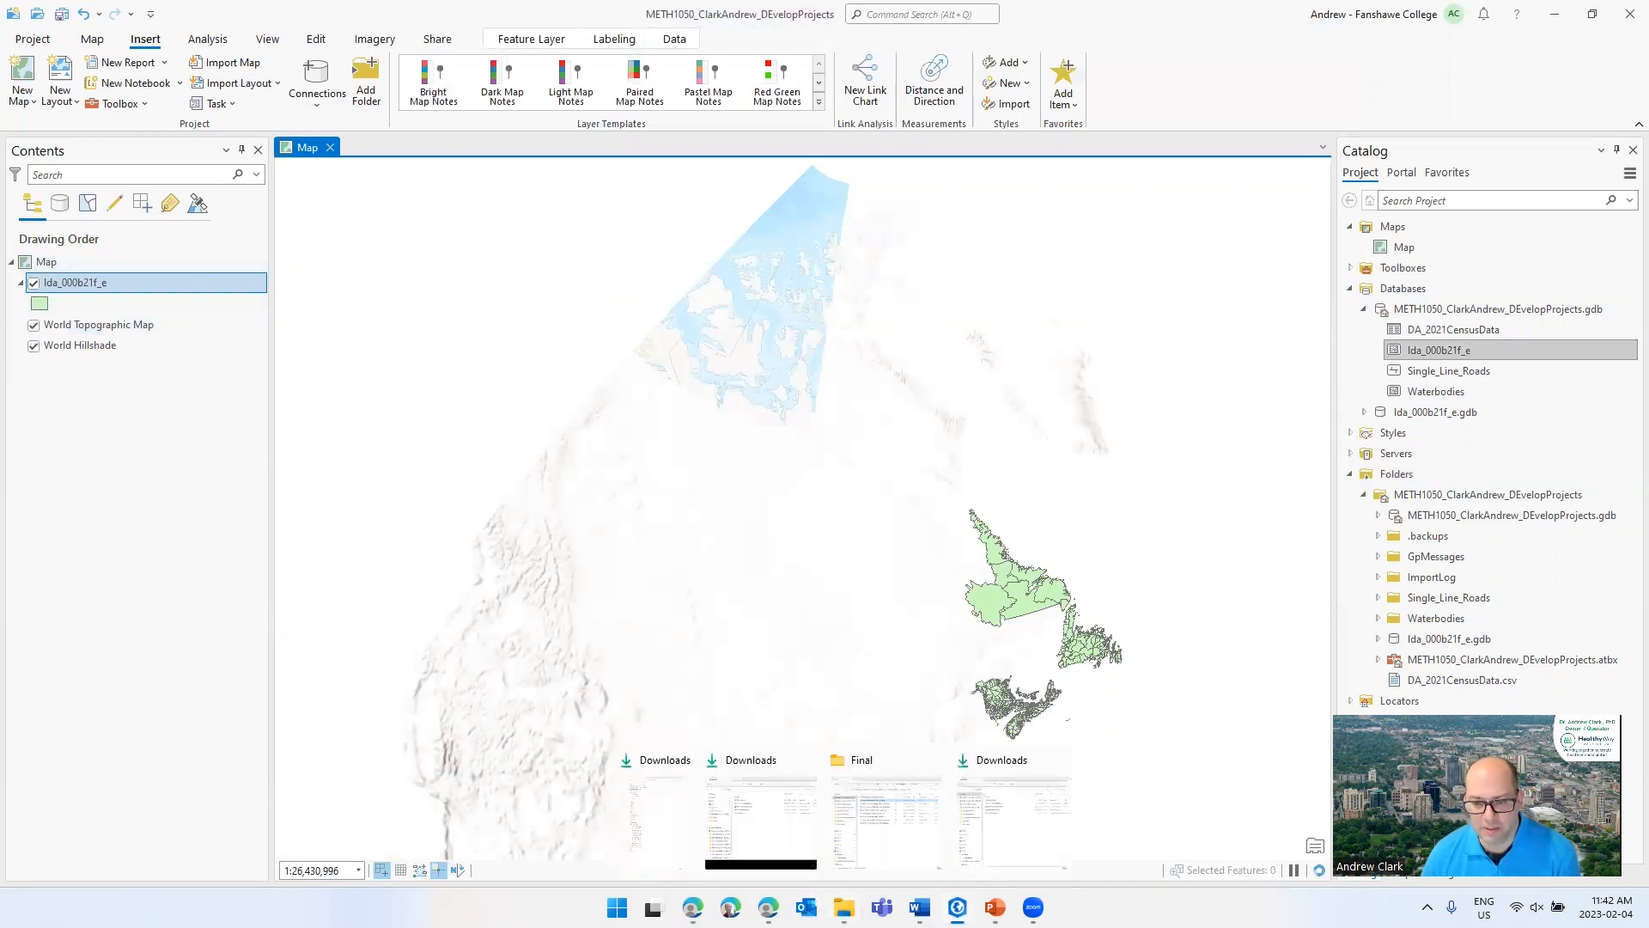
pyautogui.click(1019, 843)
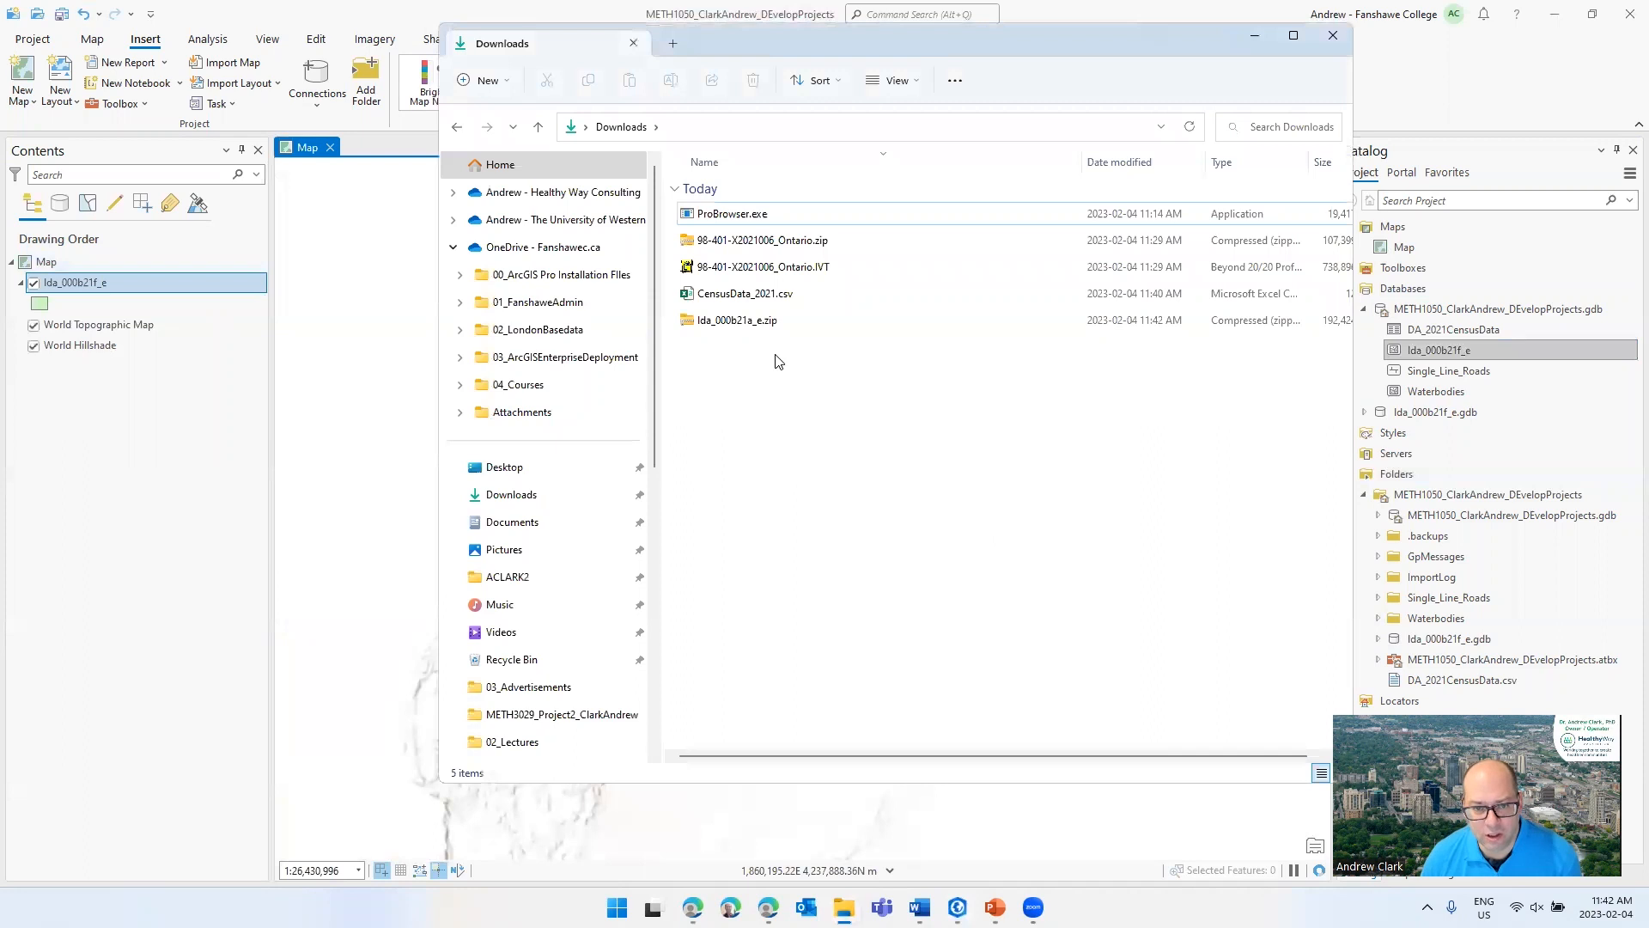
pyautogui.click(734, 322)
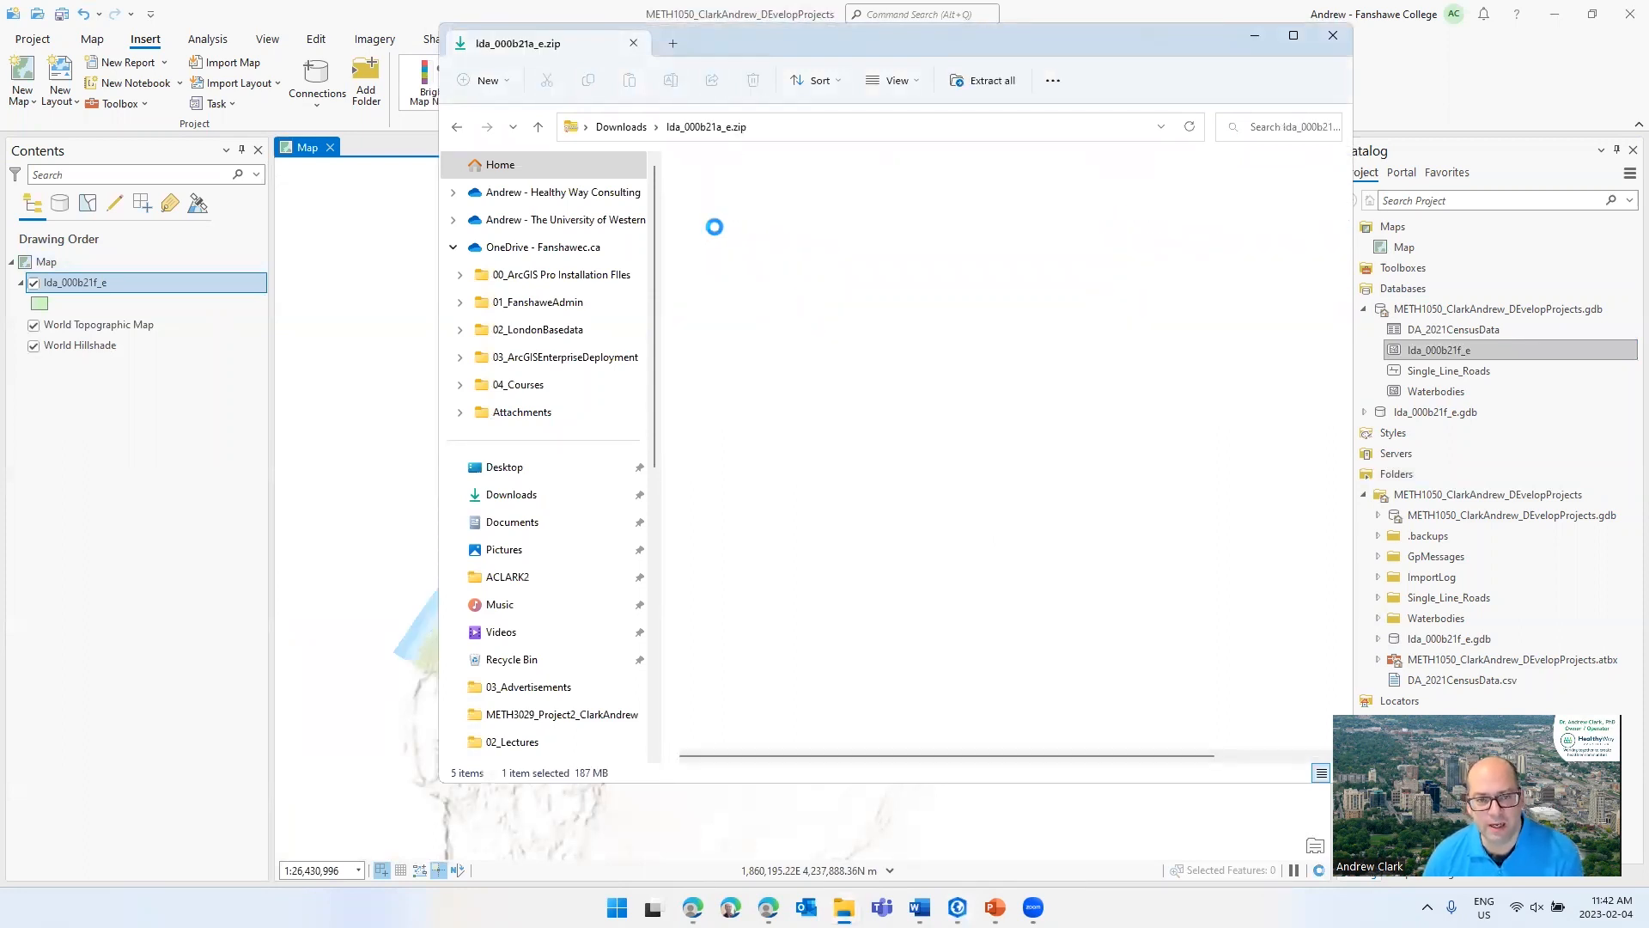
pyautogui.moveTo(802, 364); pyautogui.dragTo(631, 142)
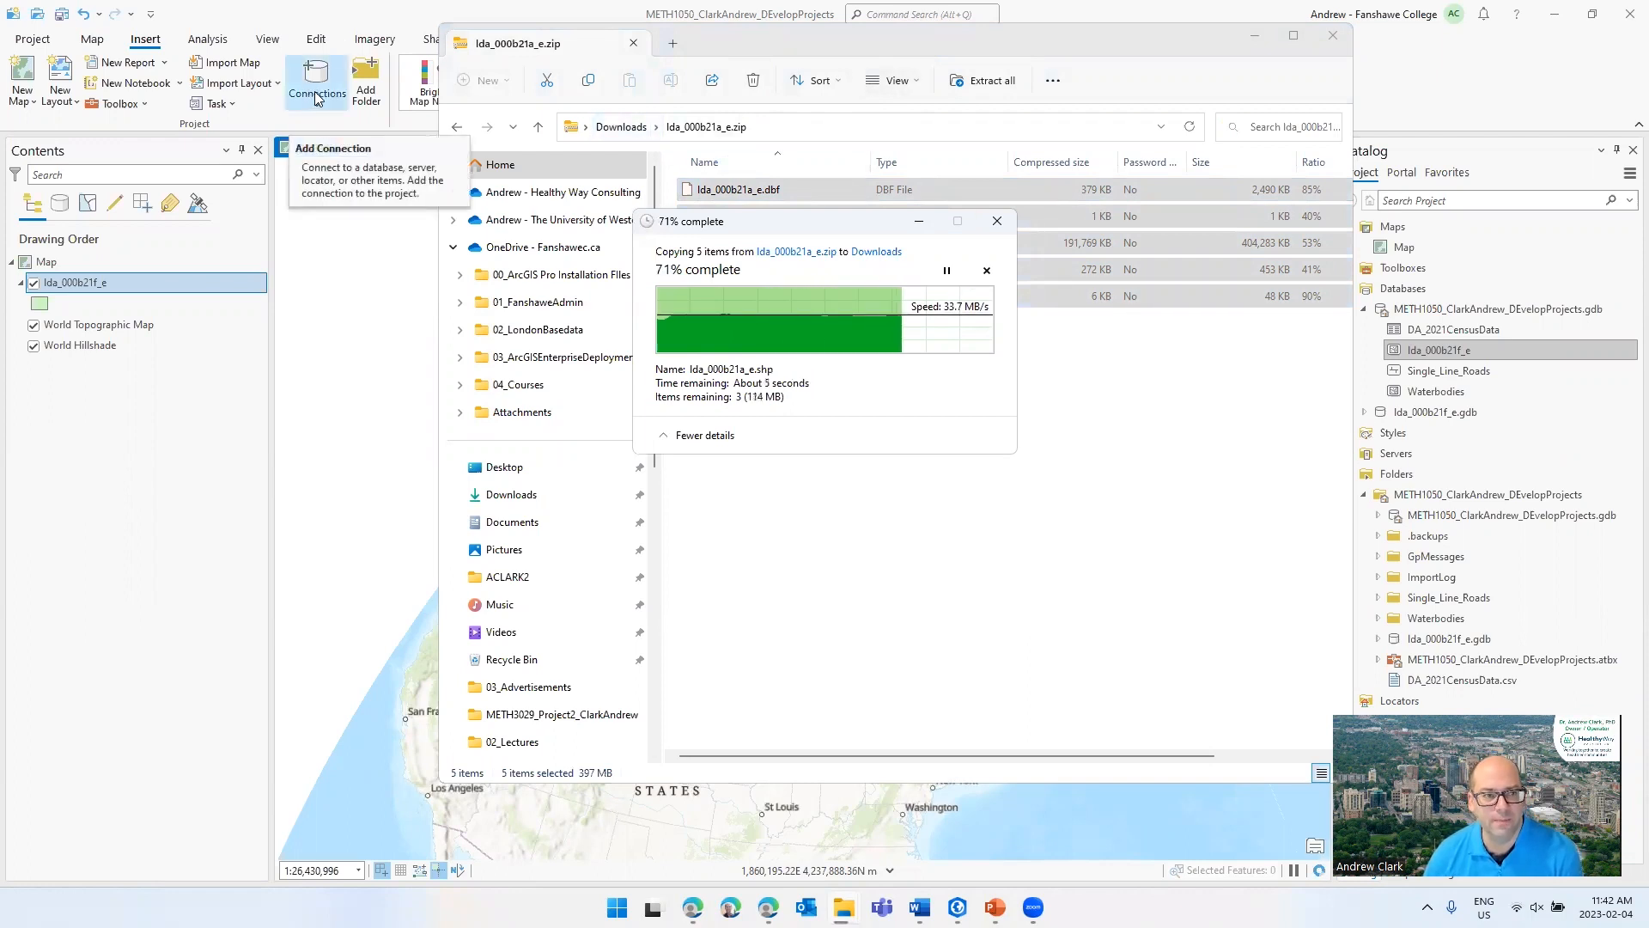
pyautogui.click(93, 41)
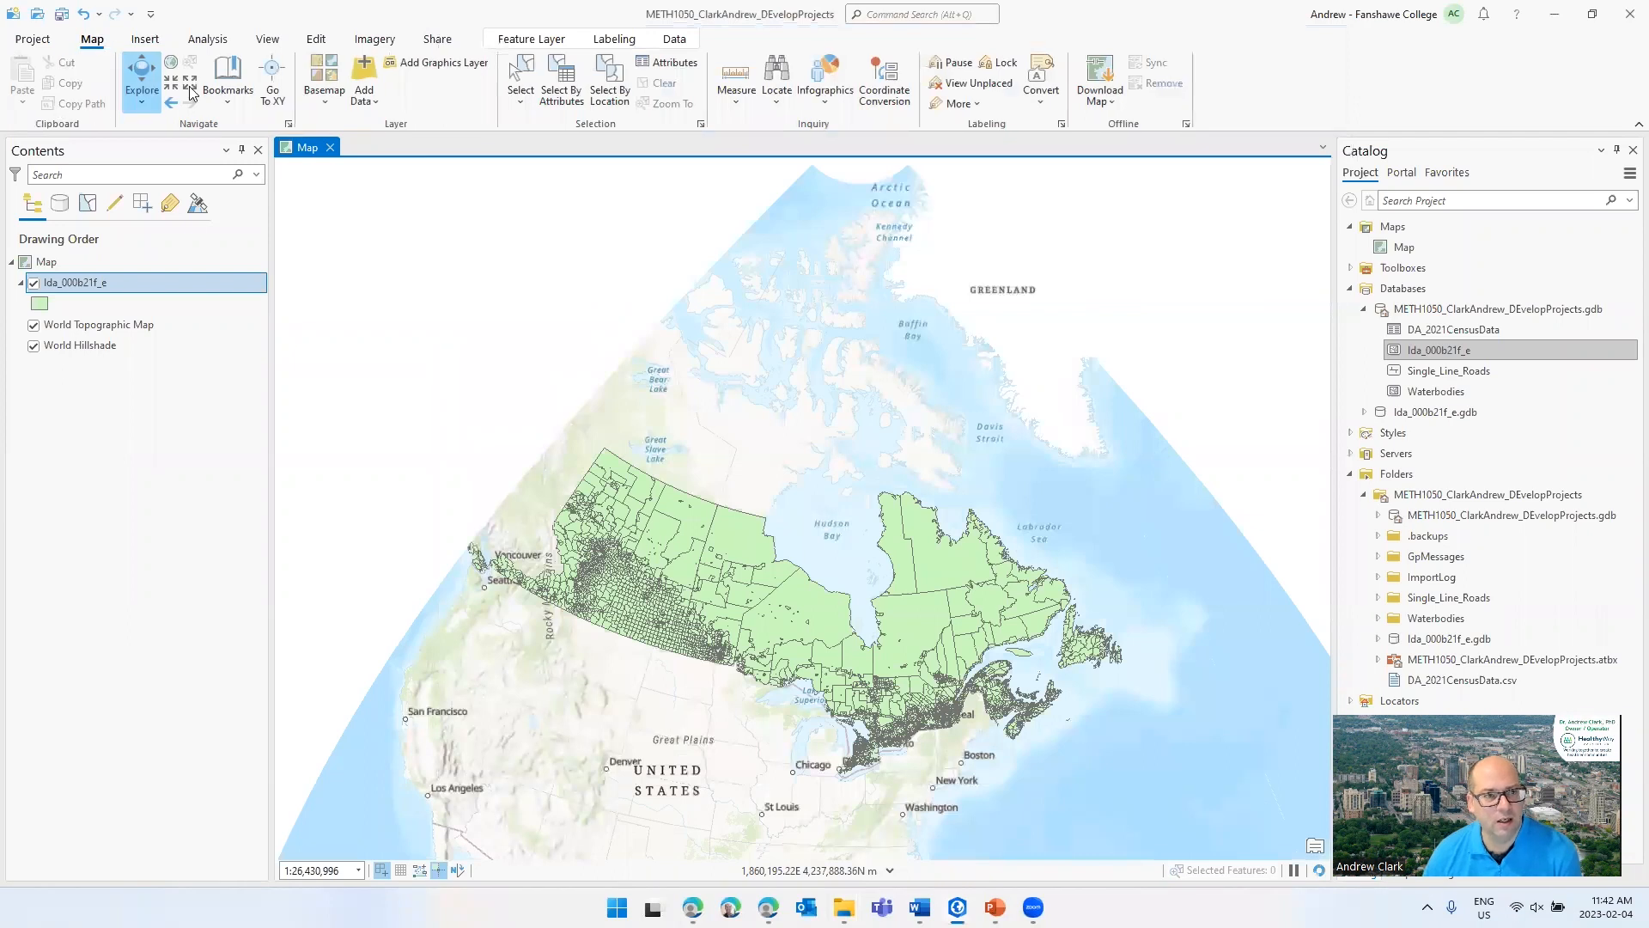
pyautogui.click(359, 72)
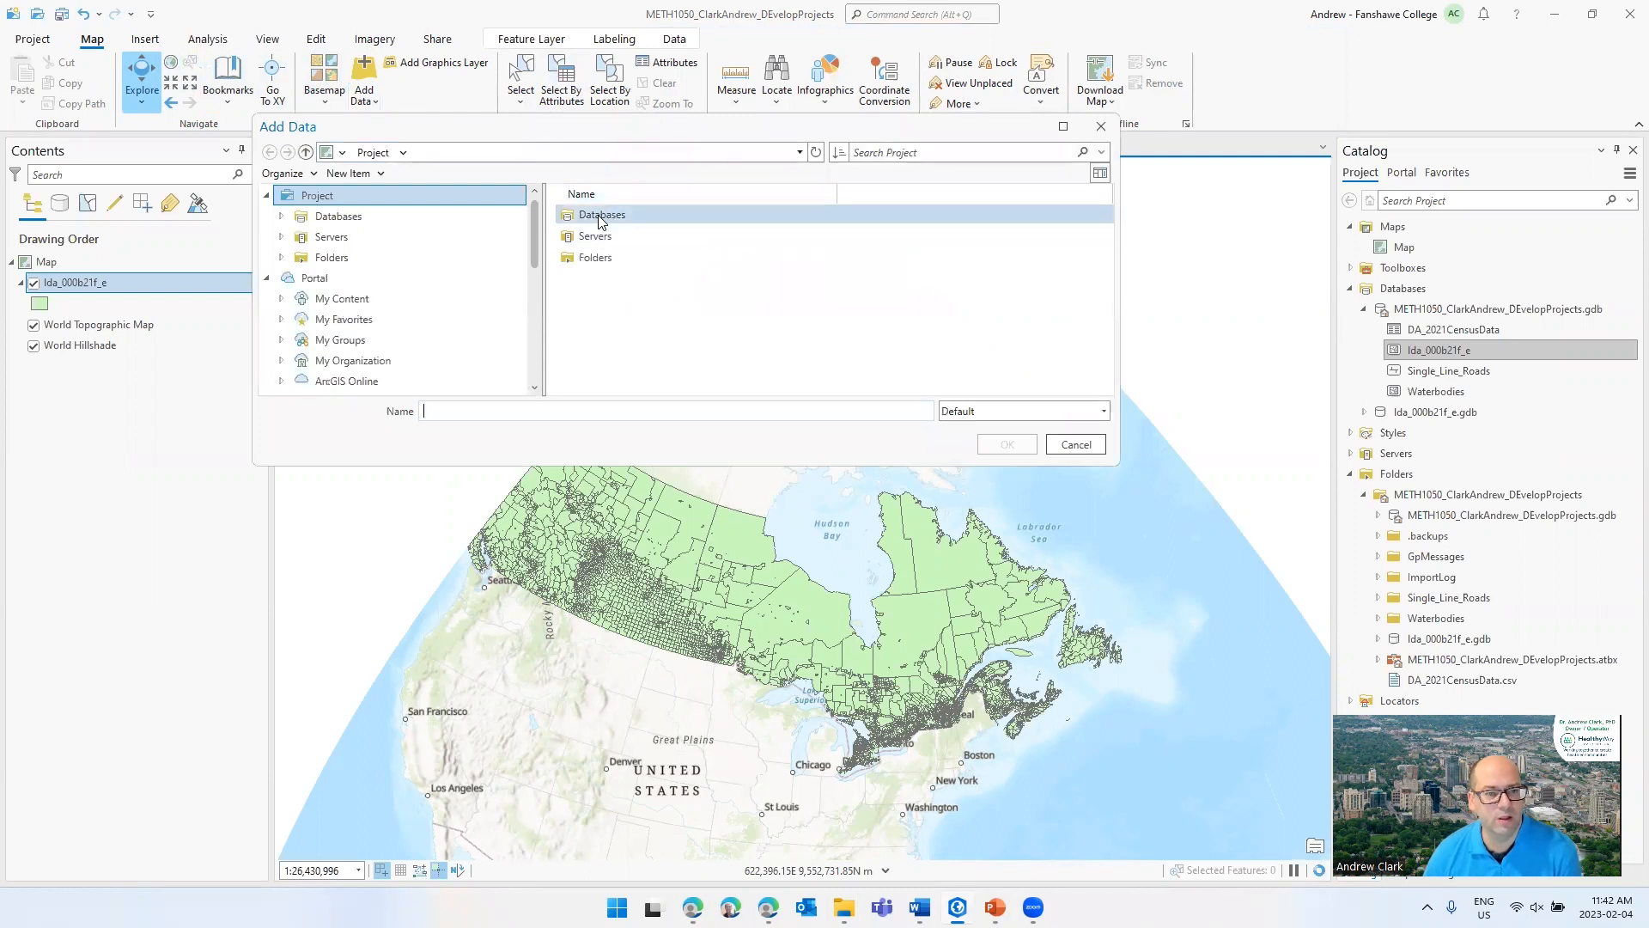
pyautogui.scroll(-5, 340, 331)
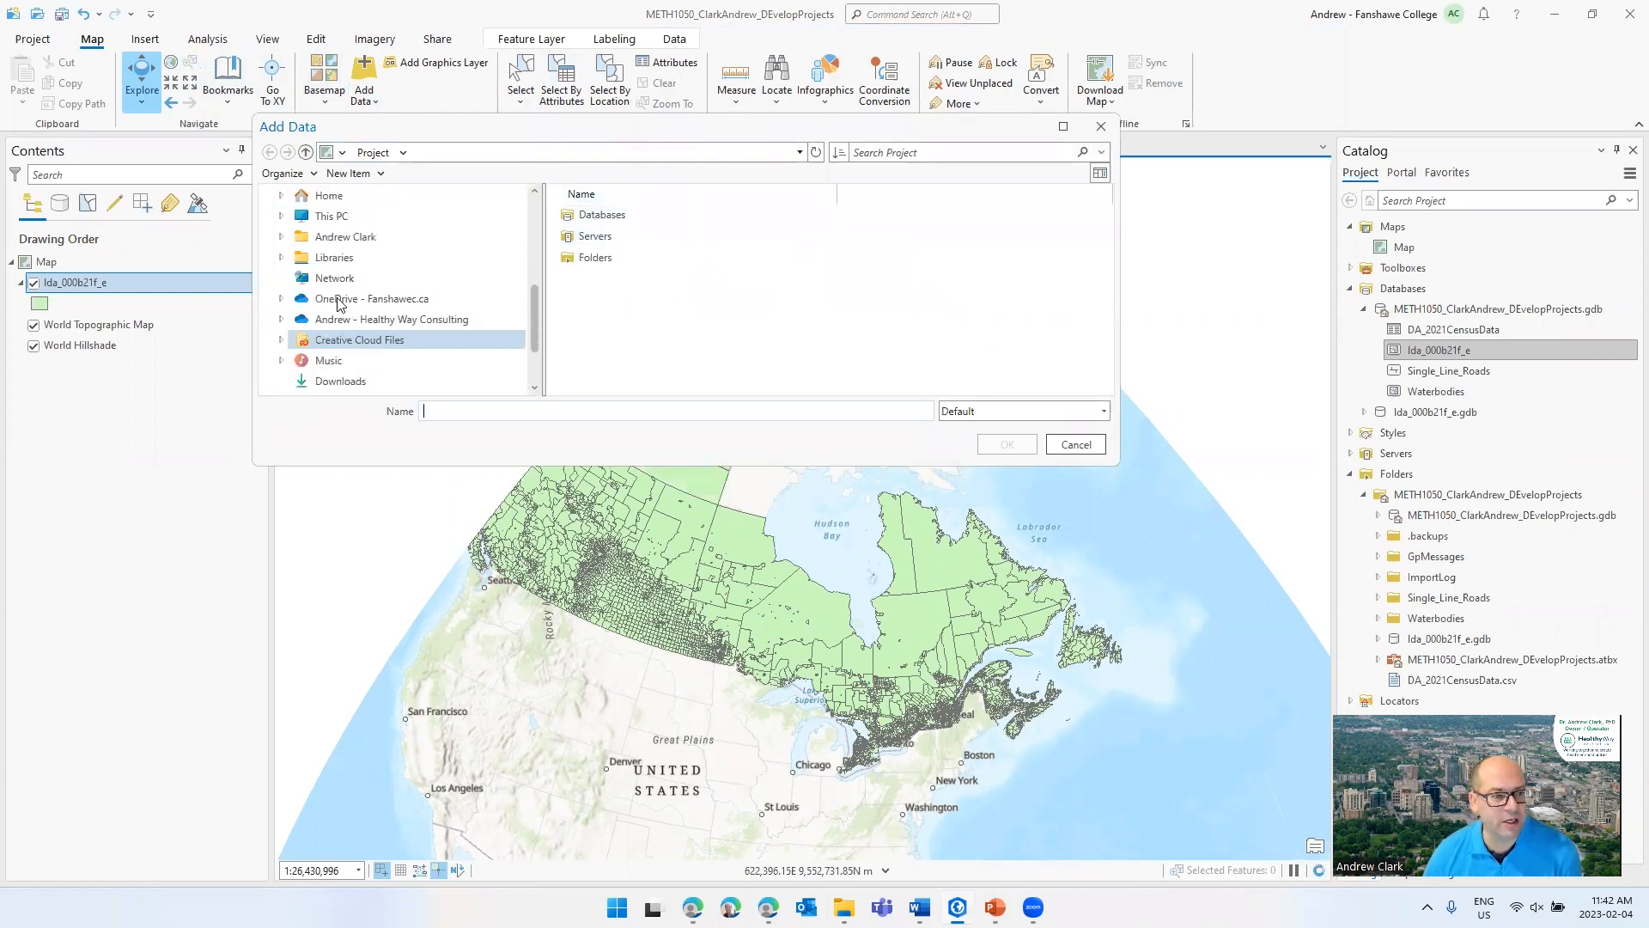
pyautogui.scroll(-2, 335, 307)
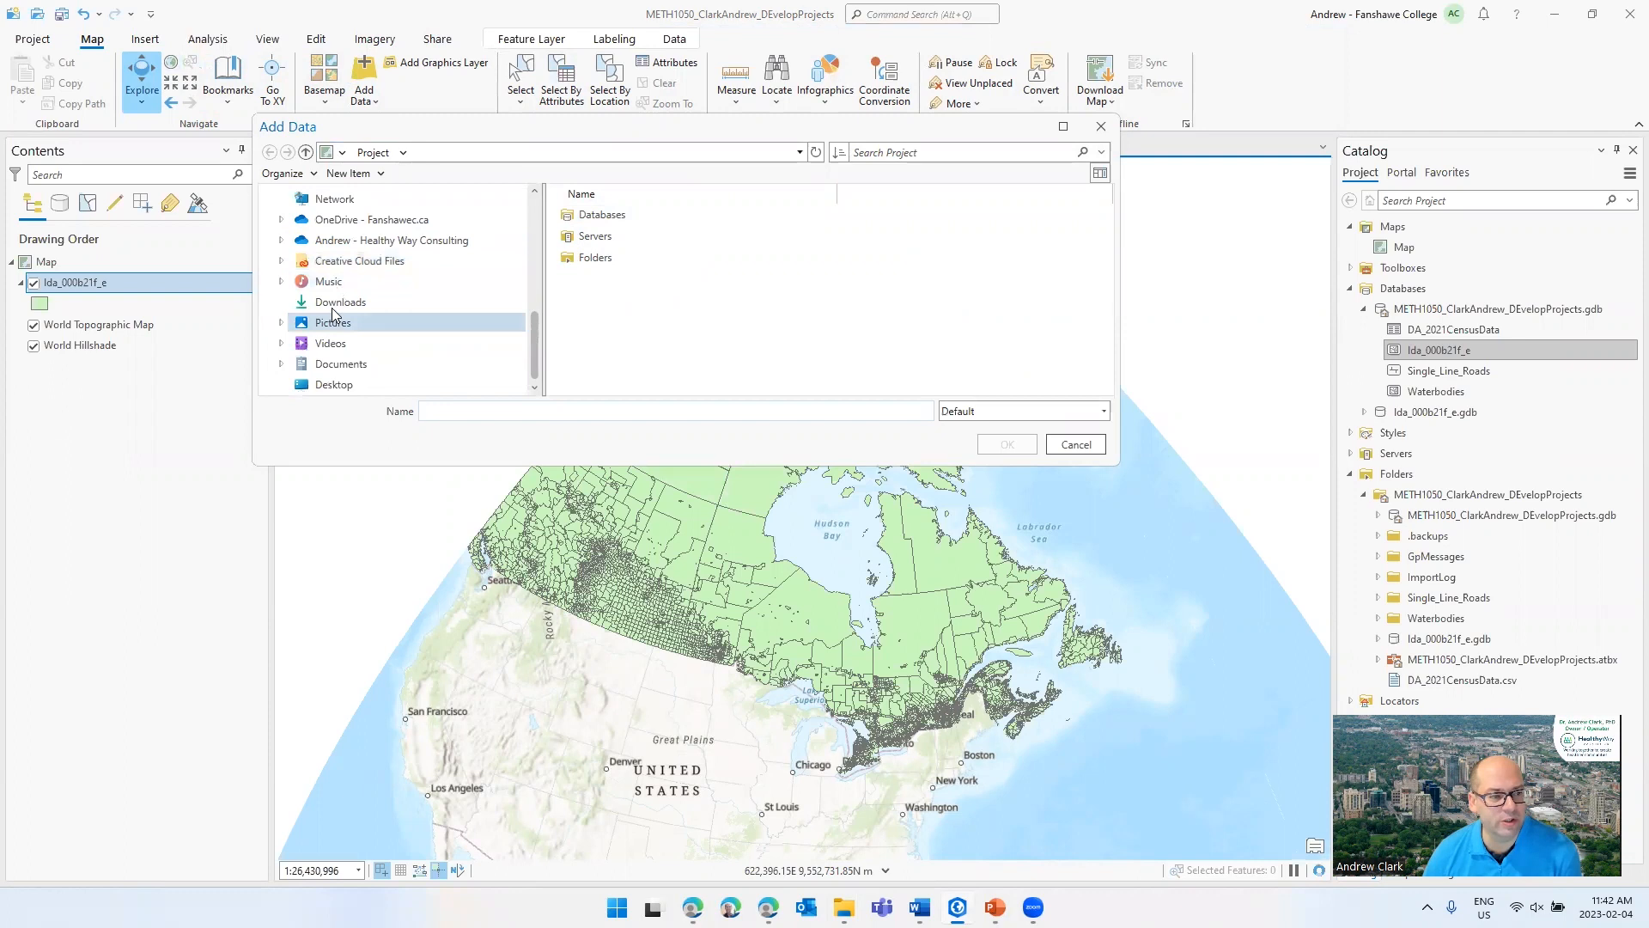
pyautogui.click(336, 302)
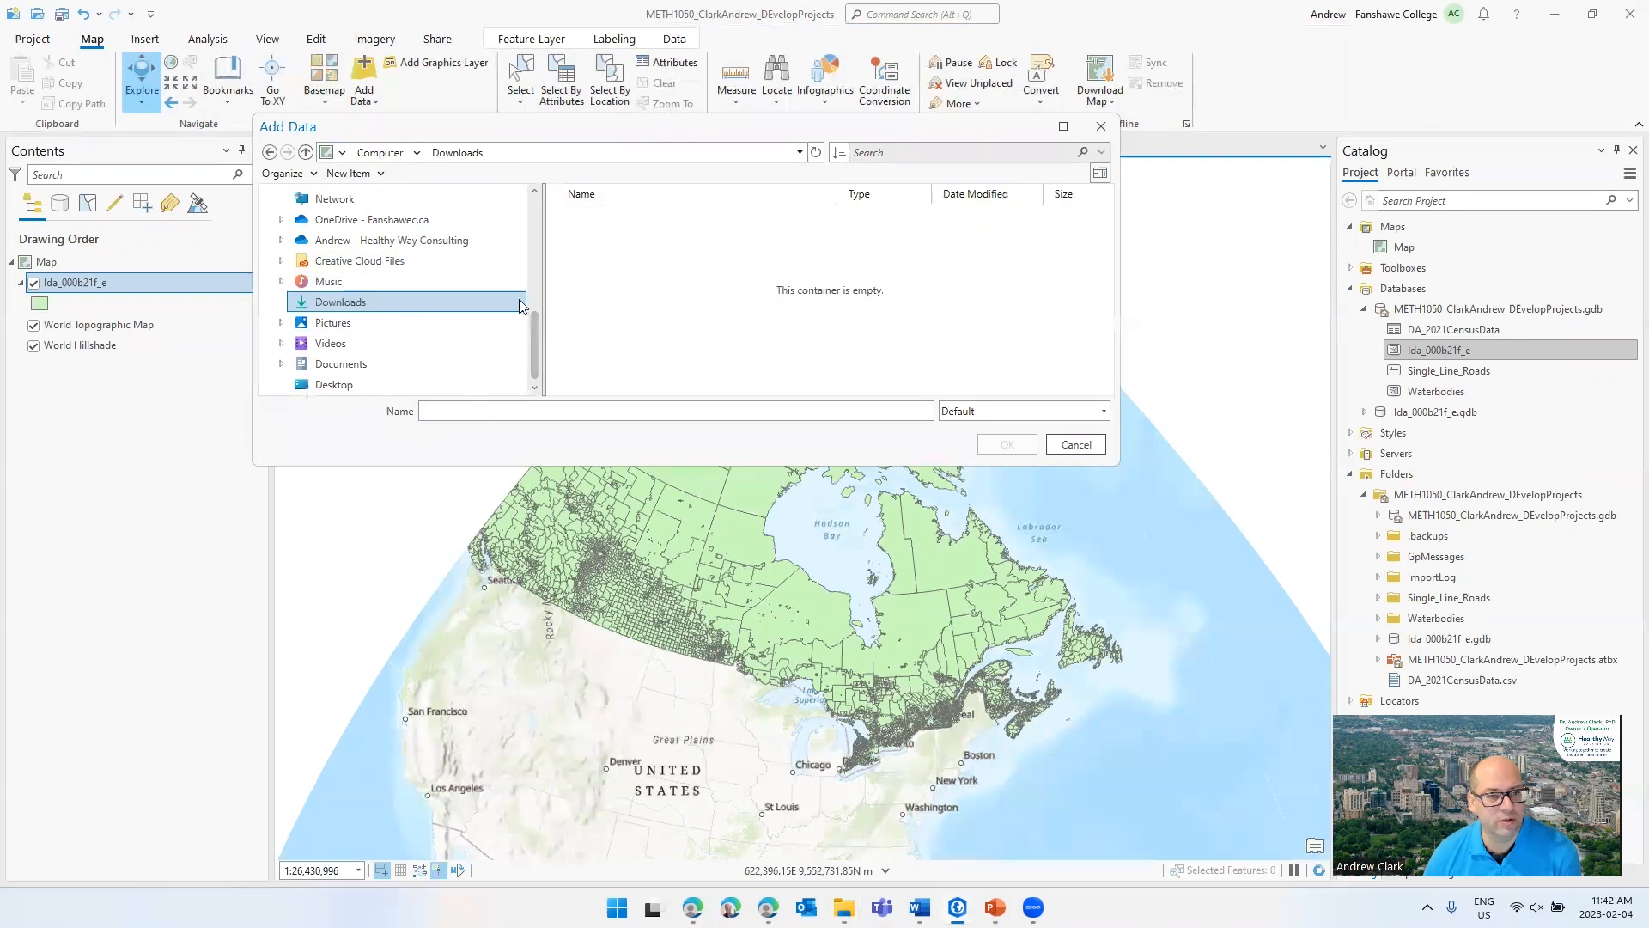
pyautogui.click(998, 413)
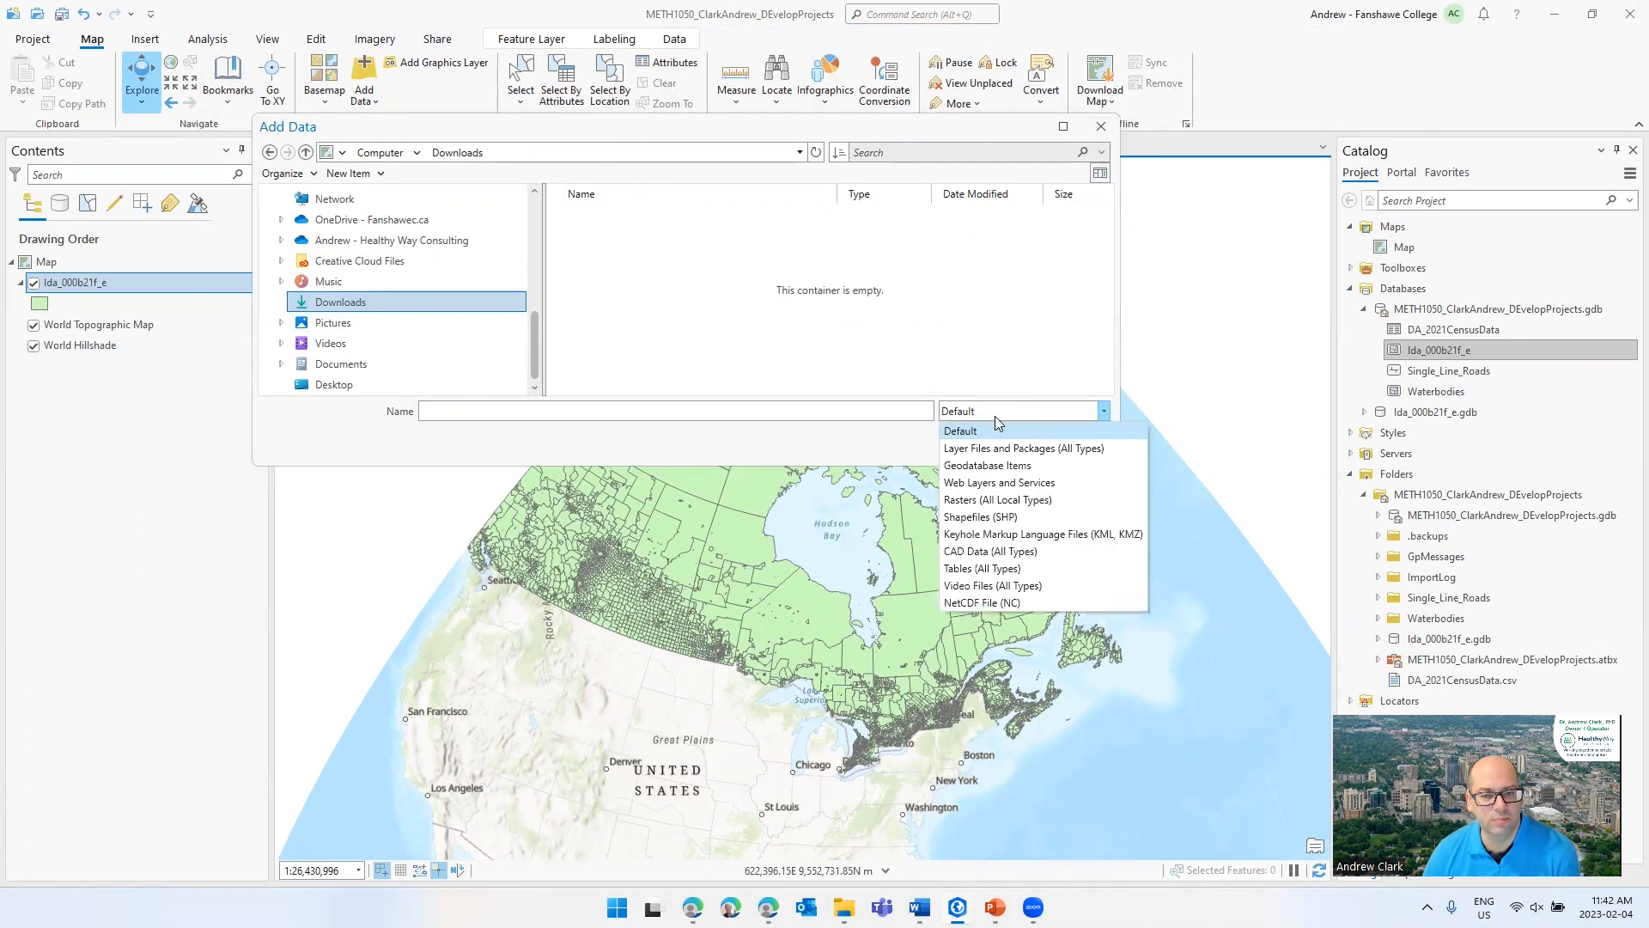
pyautogui.click(1000, 516)
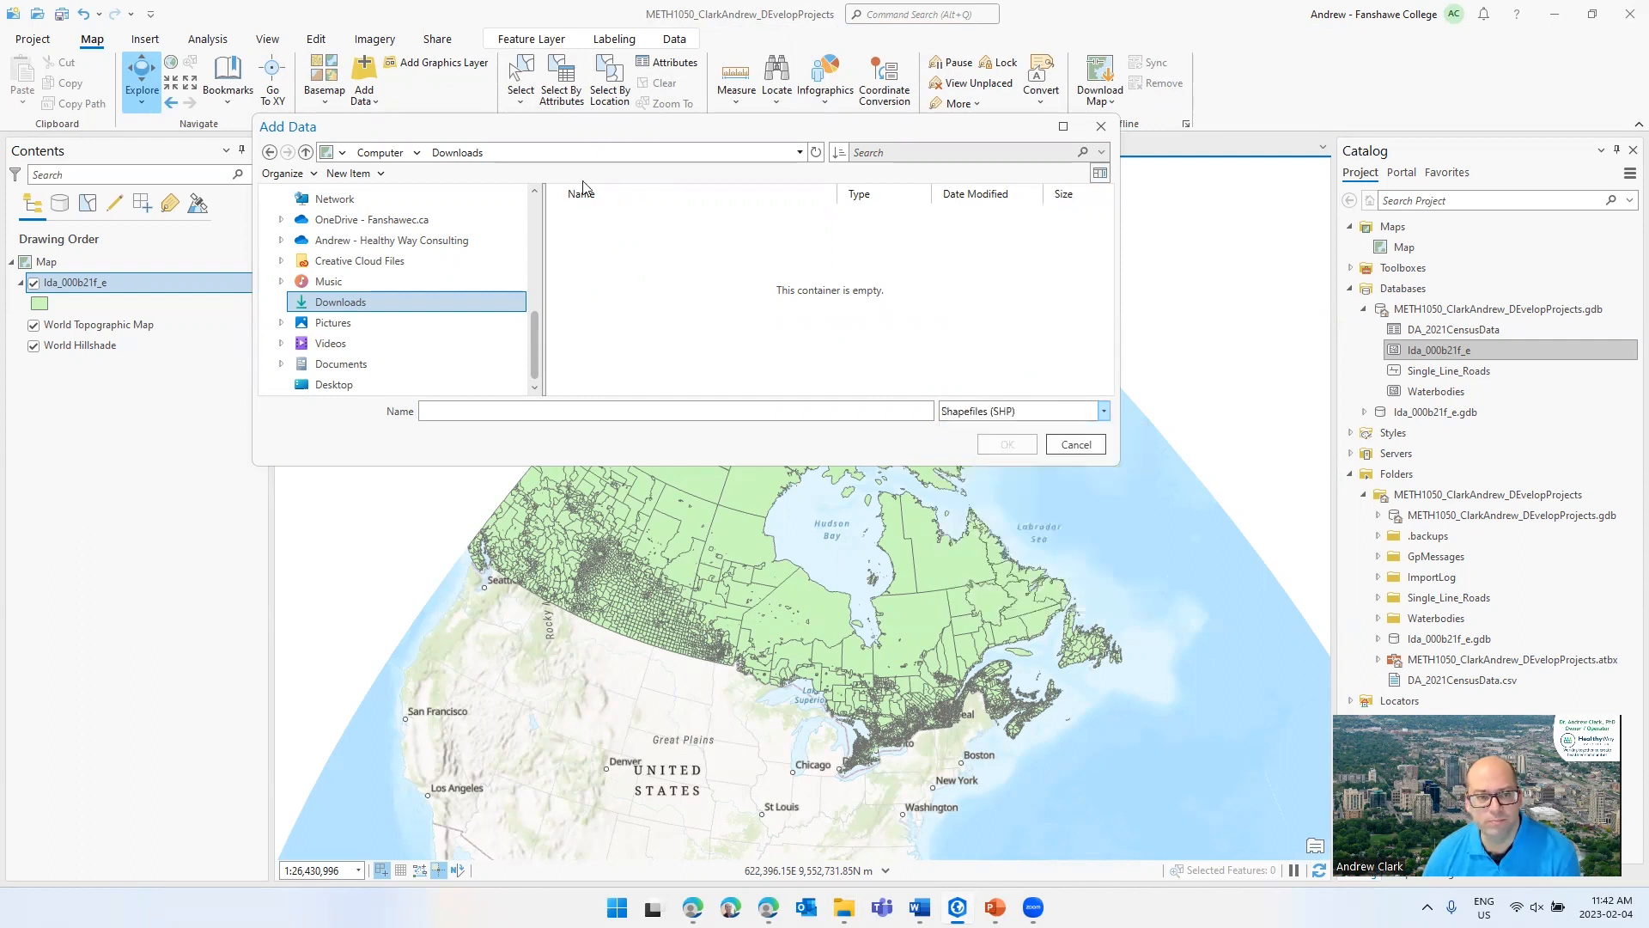
pyautogui.click(816, 152)
pyautogui.click(641, 213)
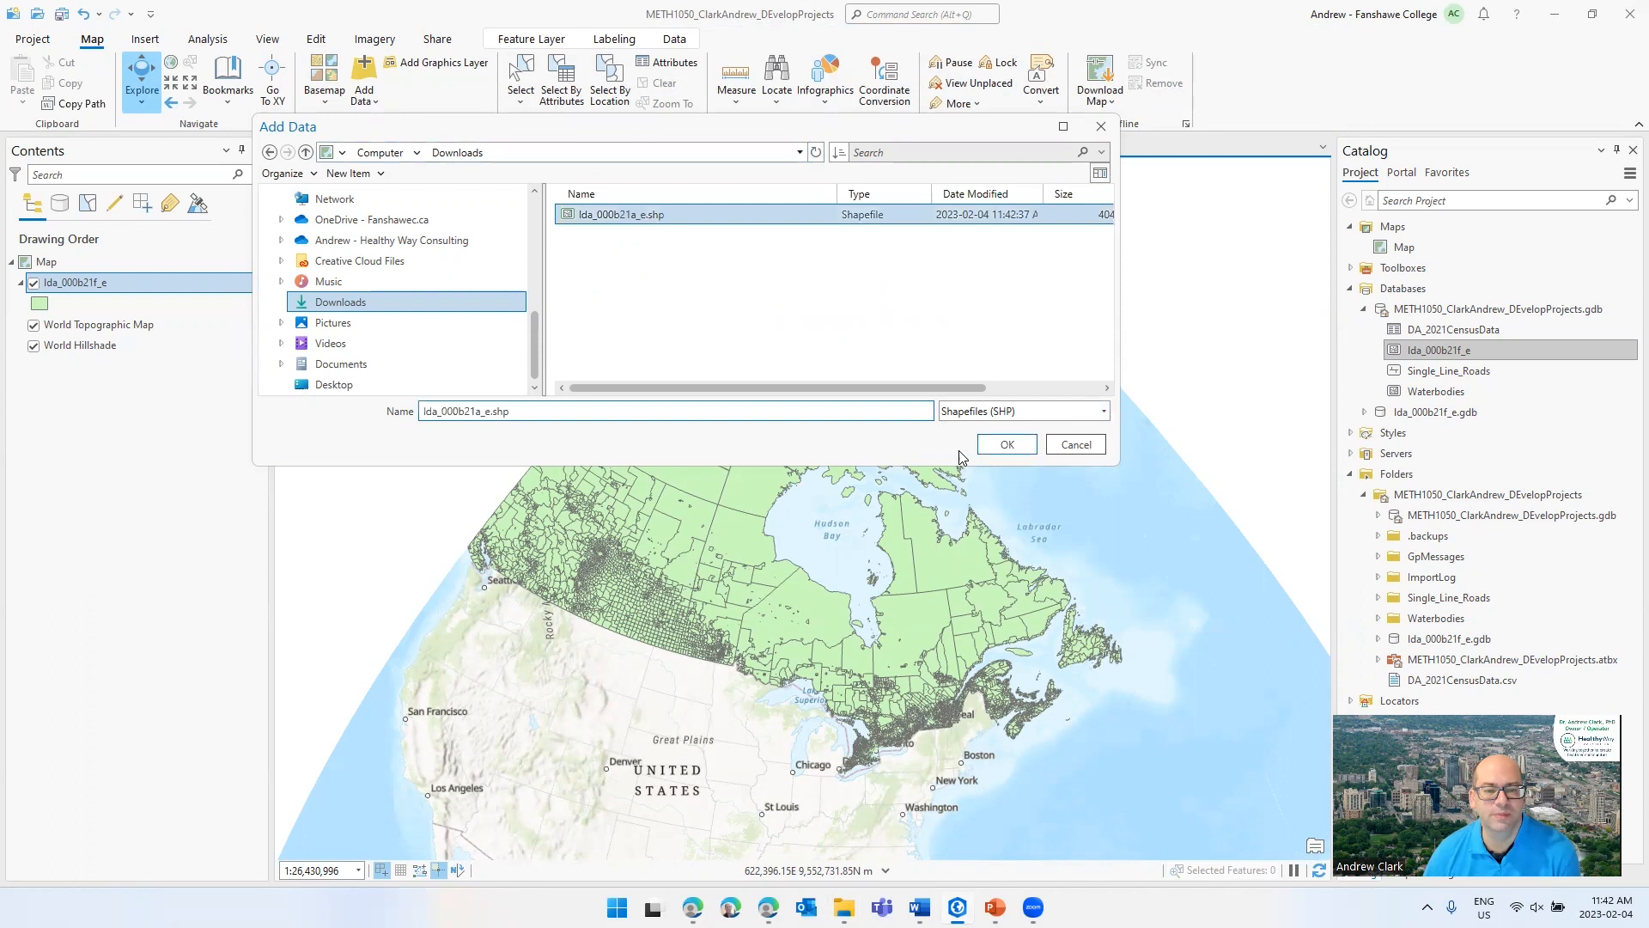
pyautogui.click(1073, 444)
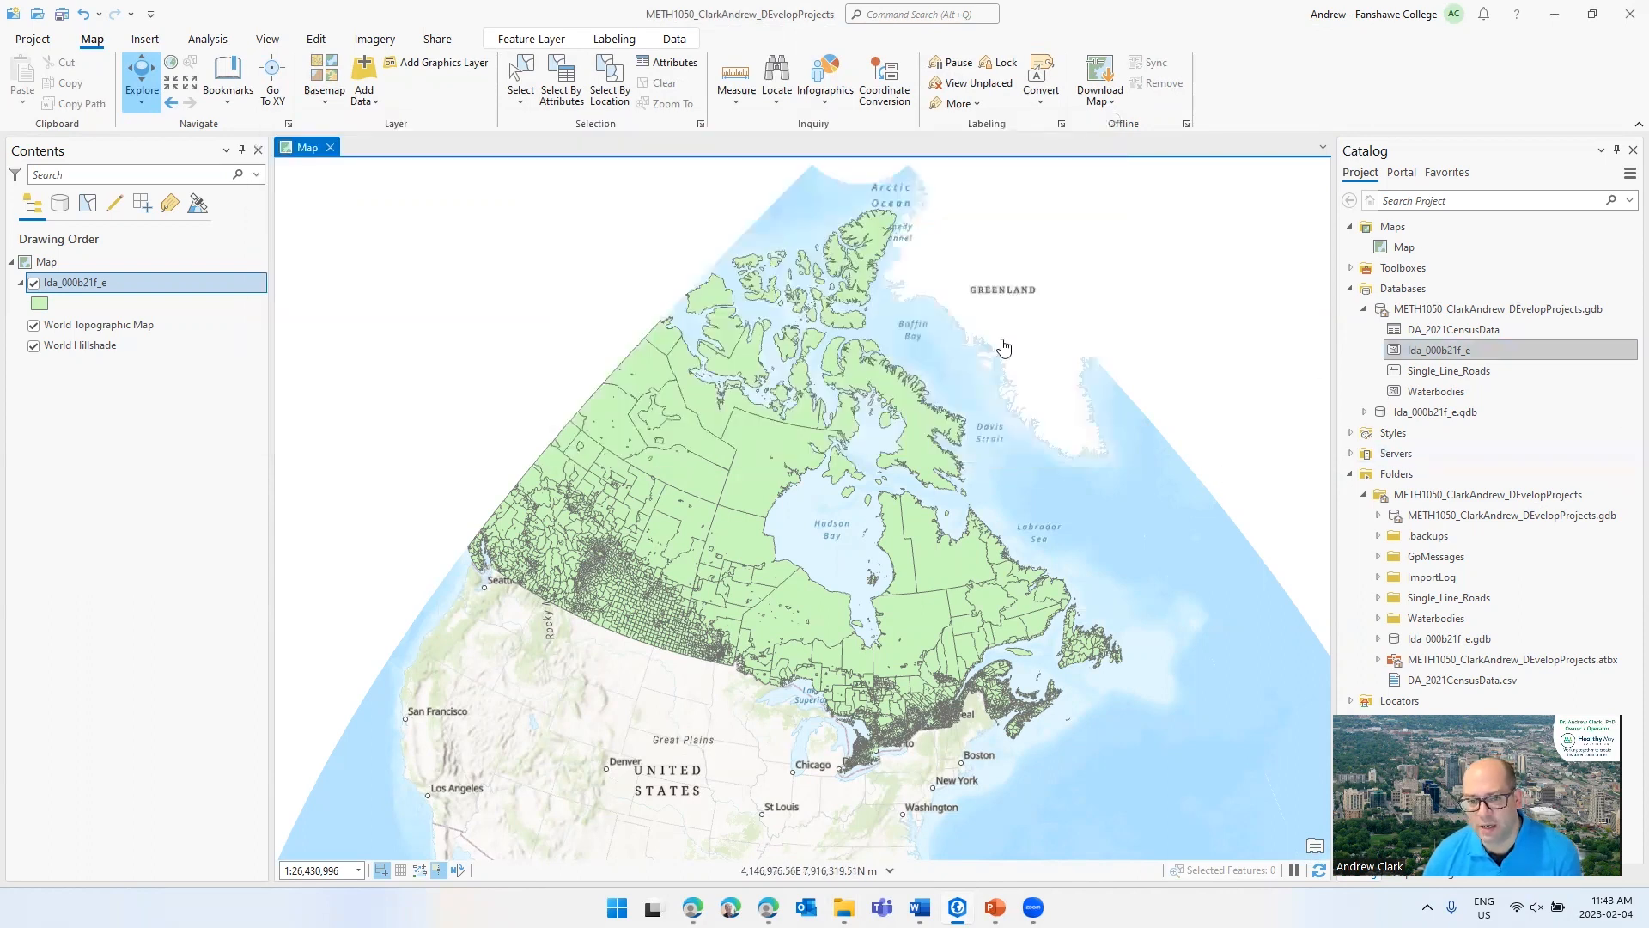
pyautogui.scroll(3, 824, 709)
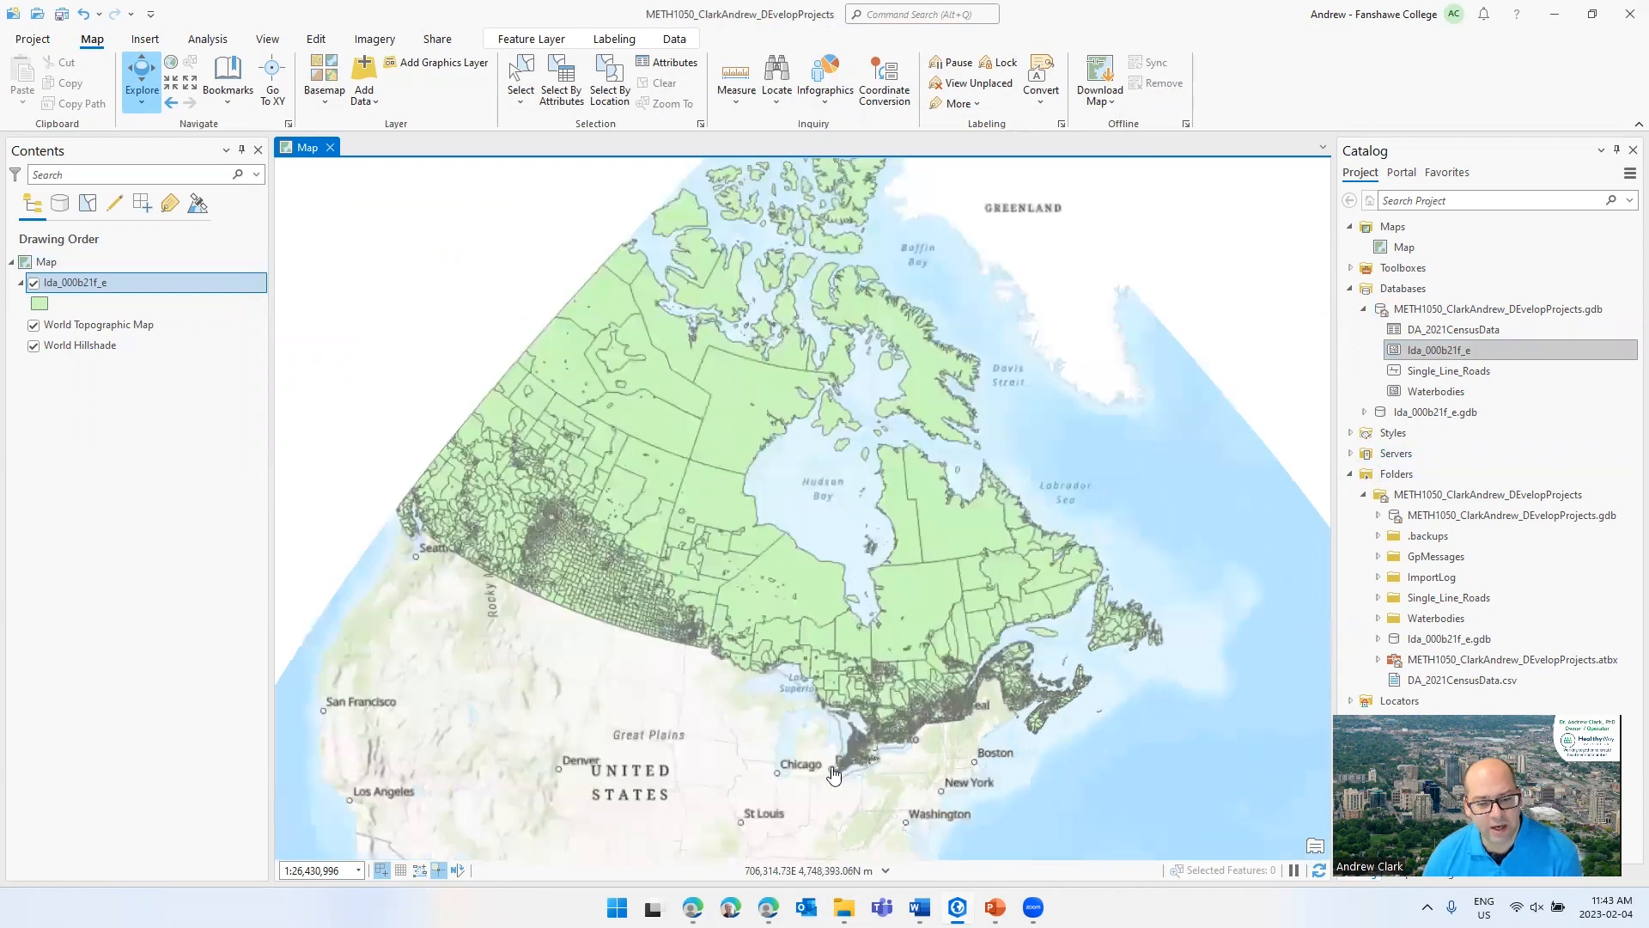
pyautogui.scroll(-2, 839, 545)
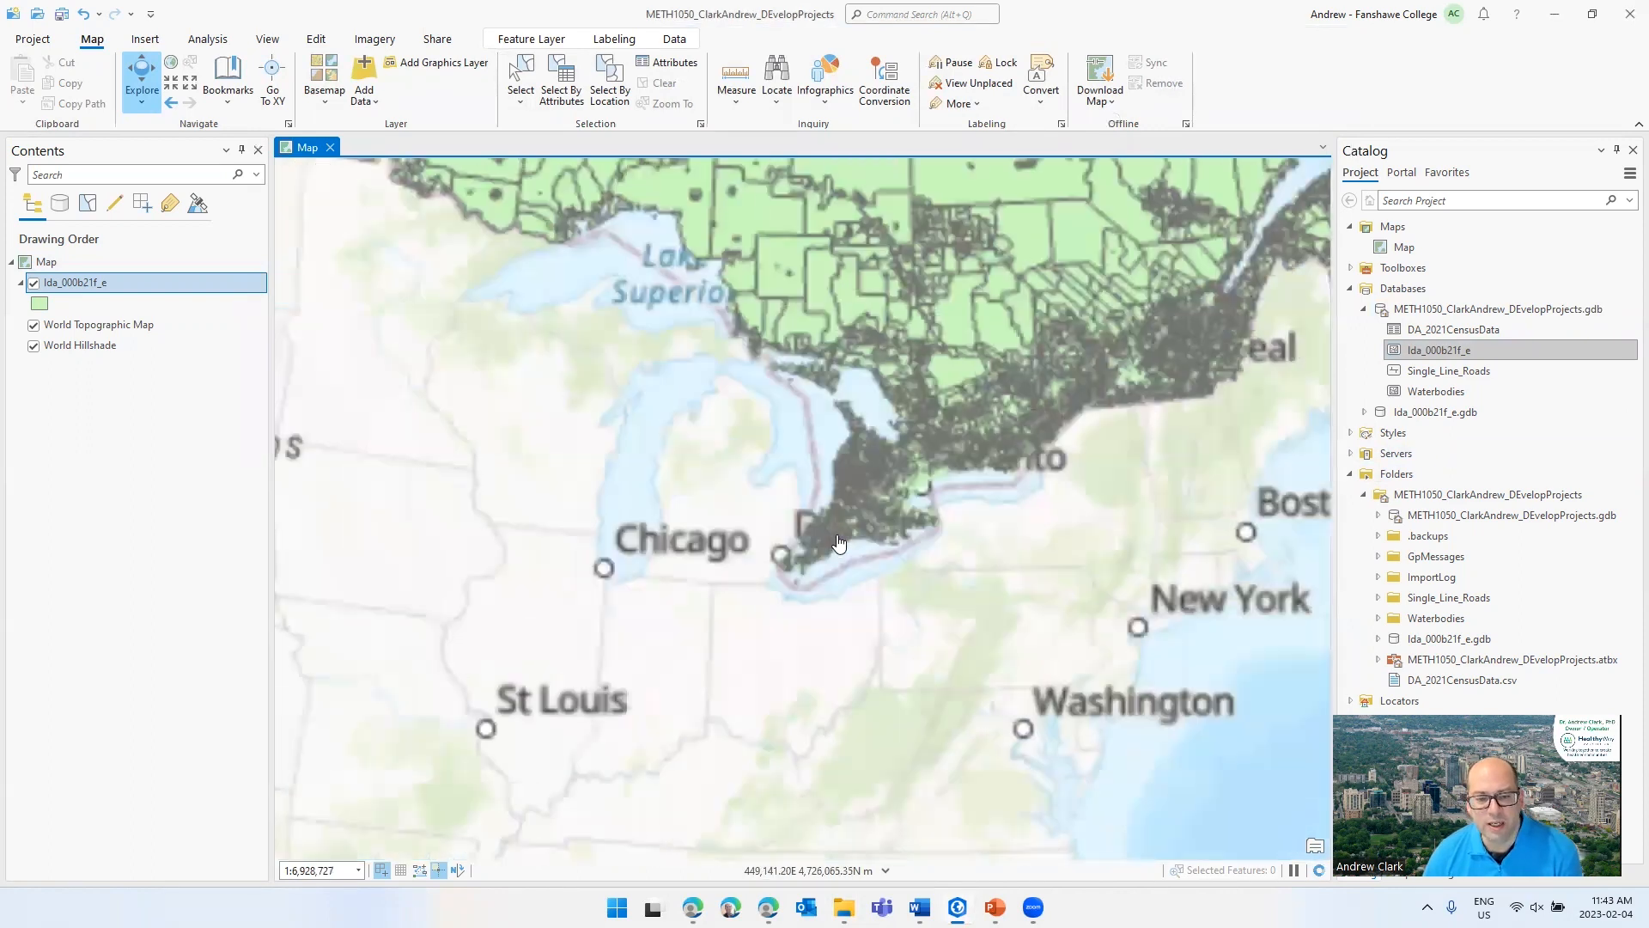
pyautogui.rightClick(90, 286)
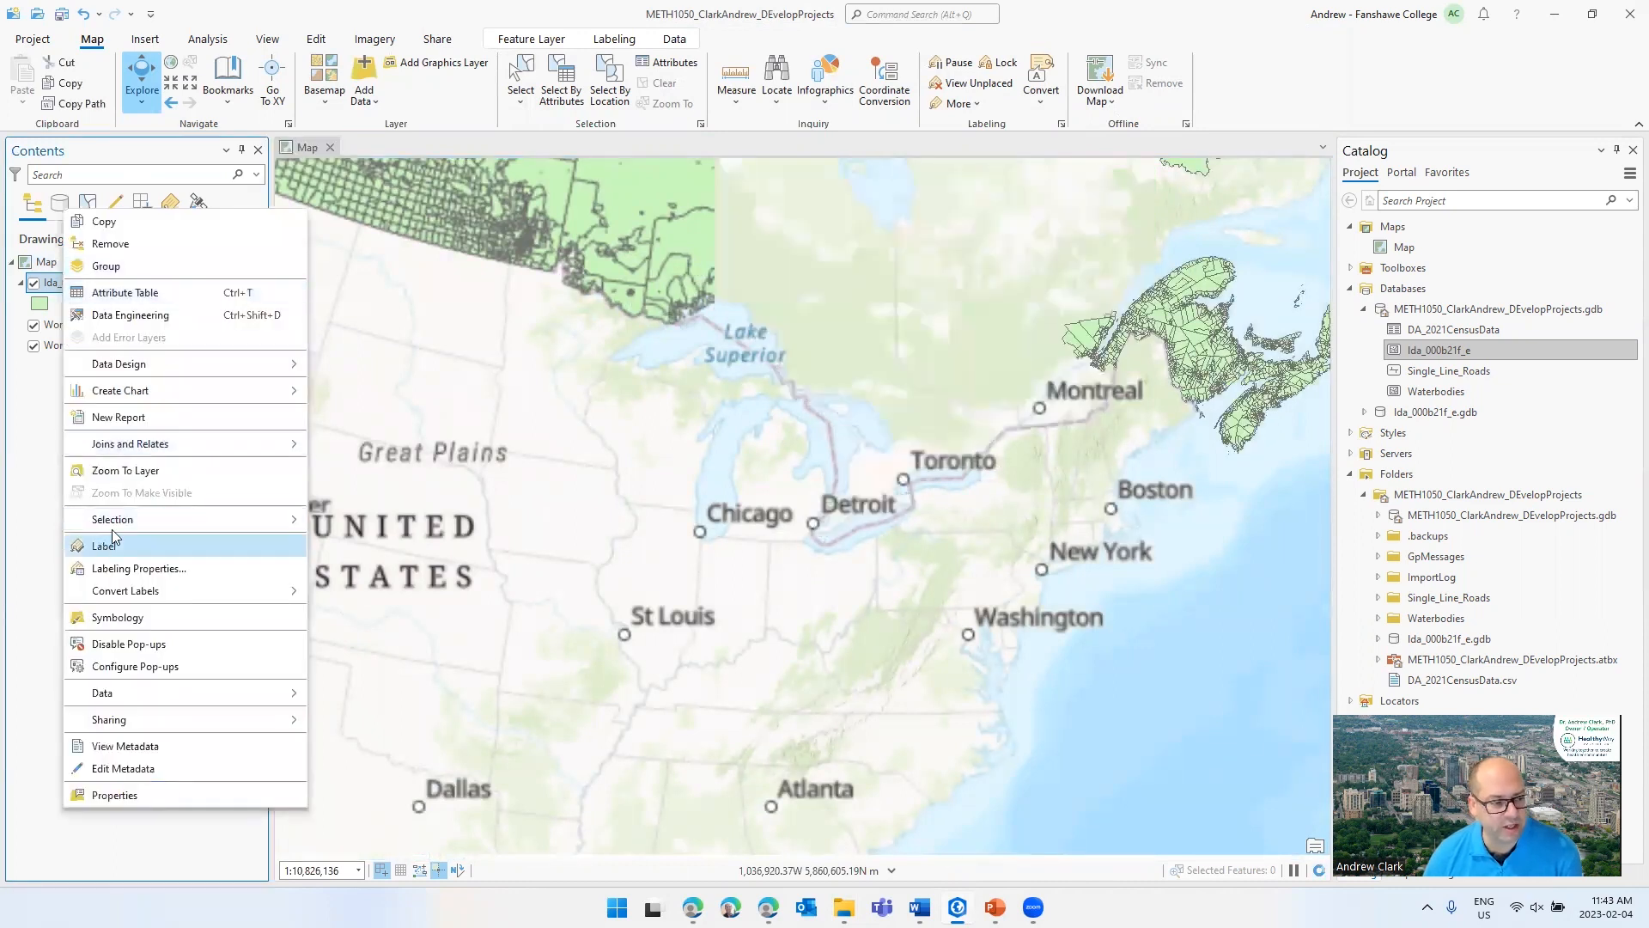
# - Add CensusData_2021.csv from the Downloads folder to the map and open its table
pyautogui.click(360, 79)
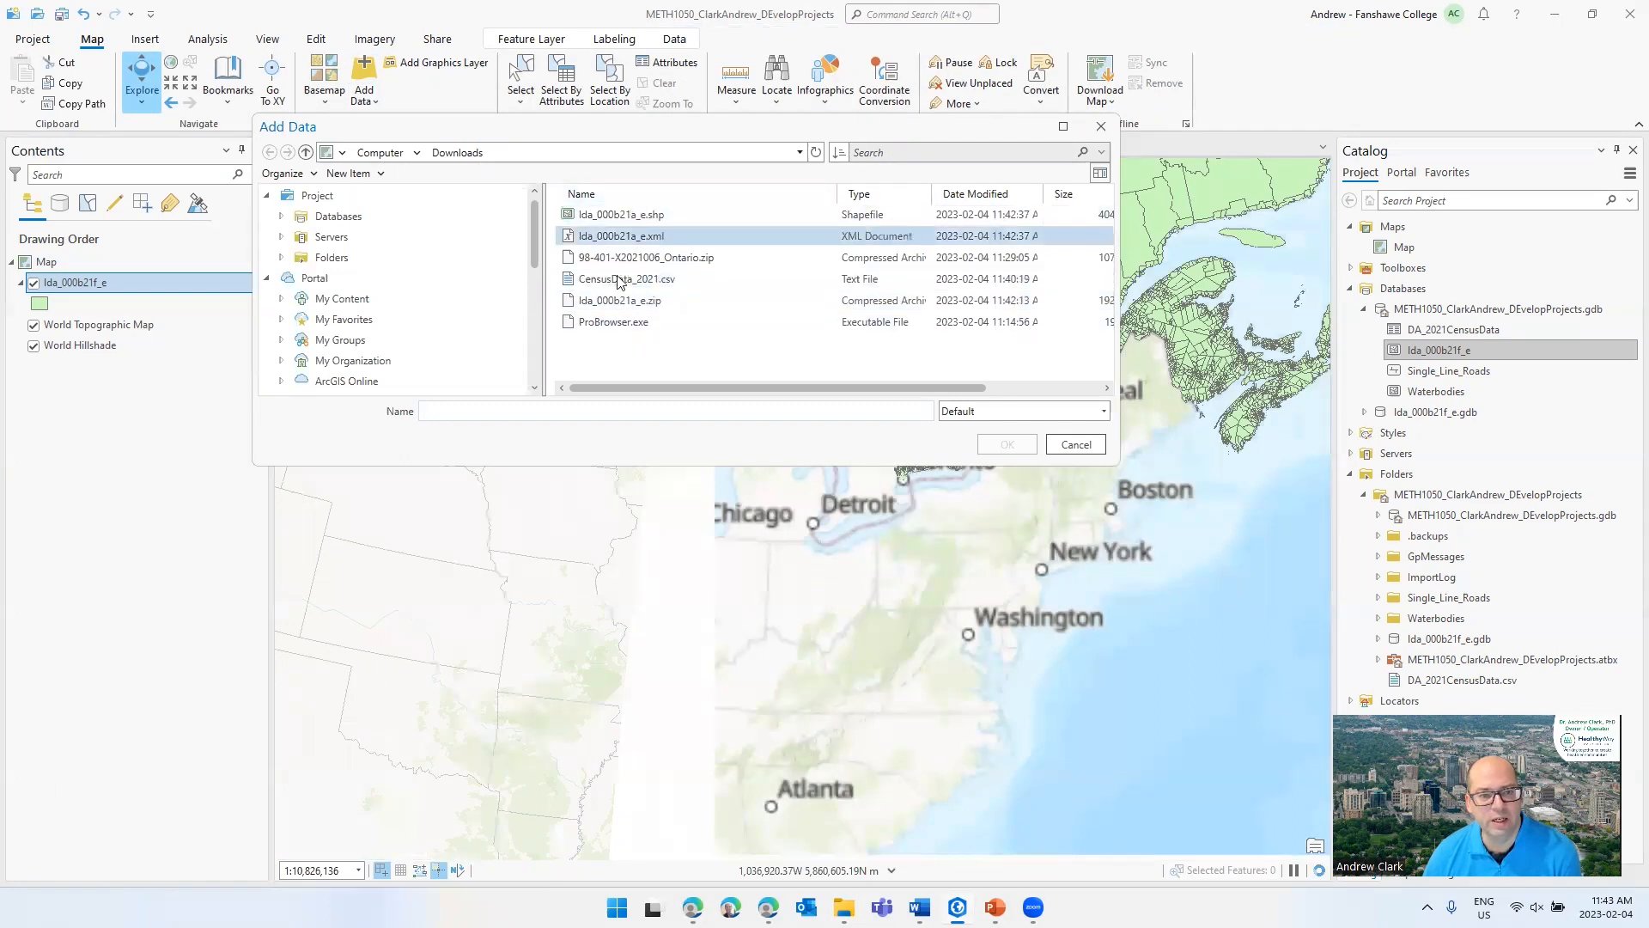
pyautogui.click(620, 278)
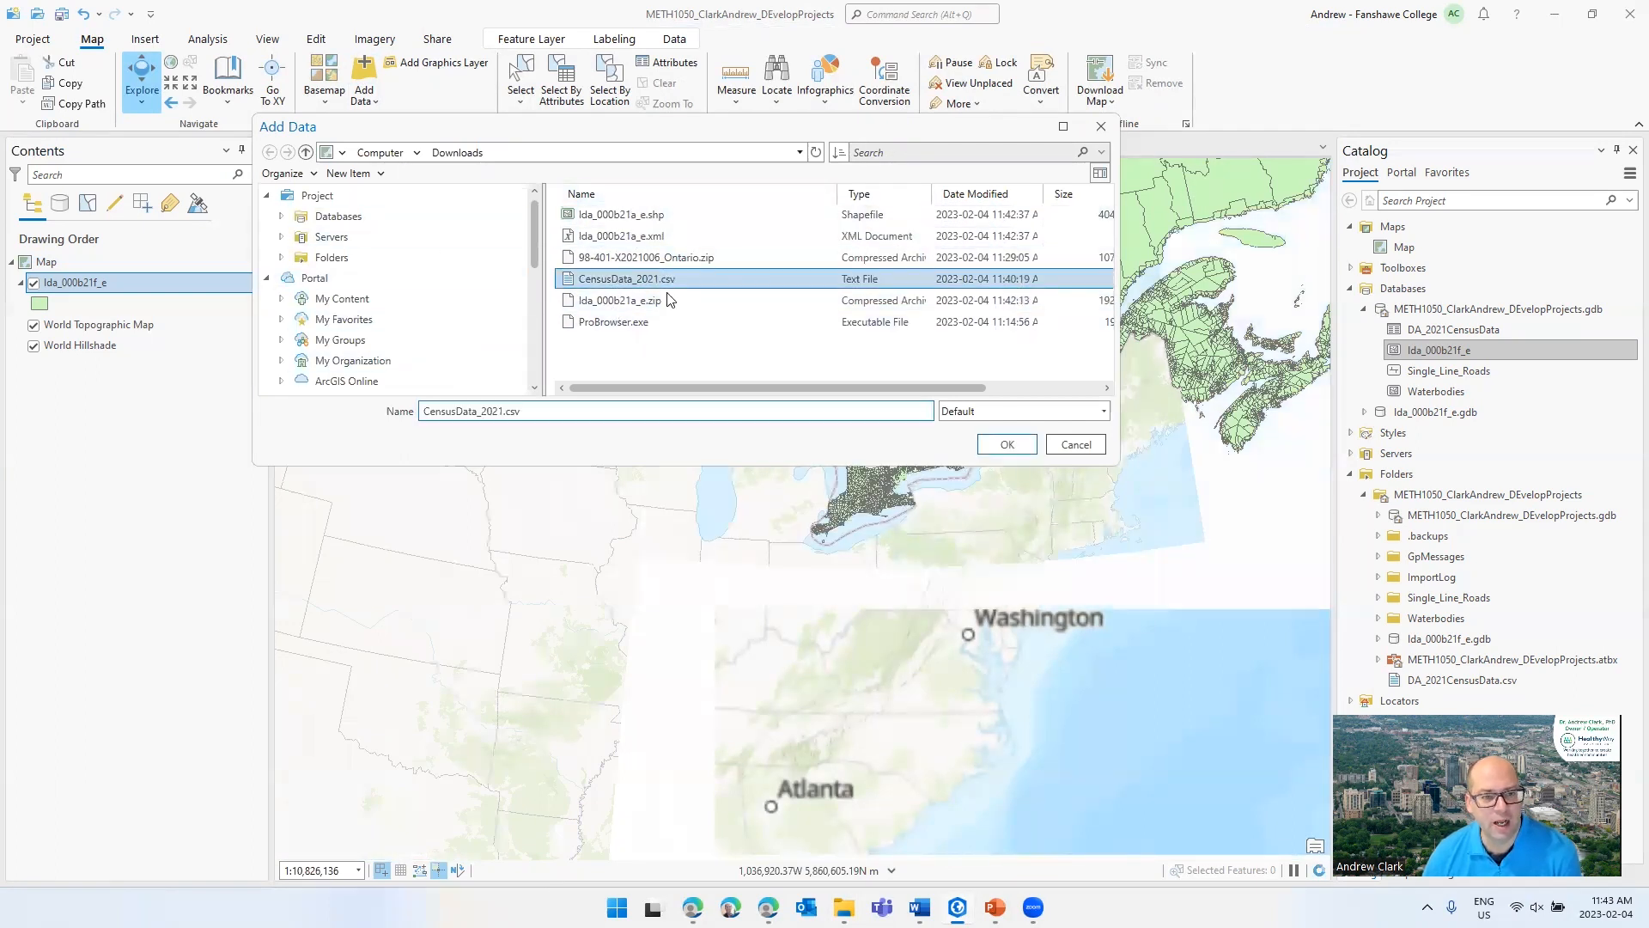
pyautogui.click(1007, 446)
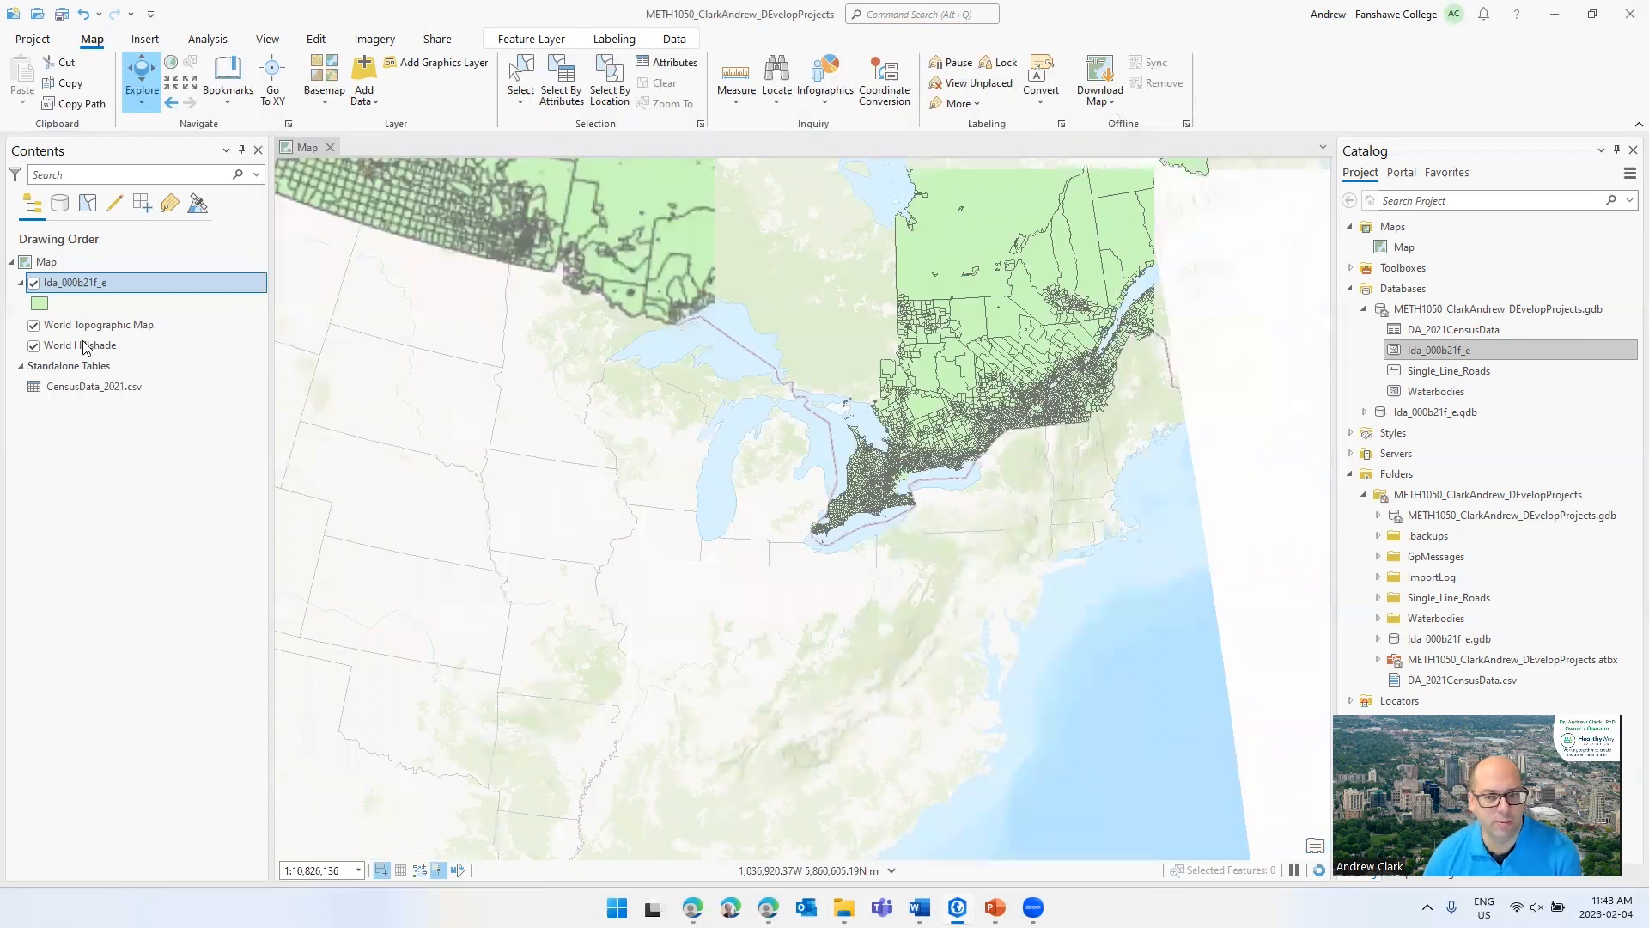
pyautogui.click(79, 386)
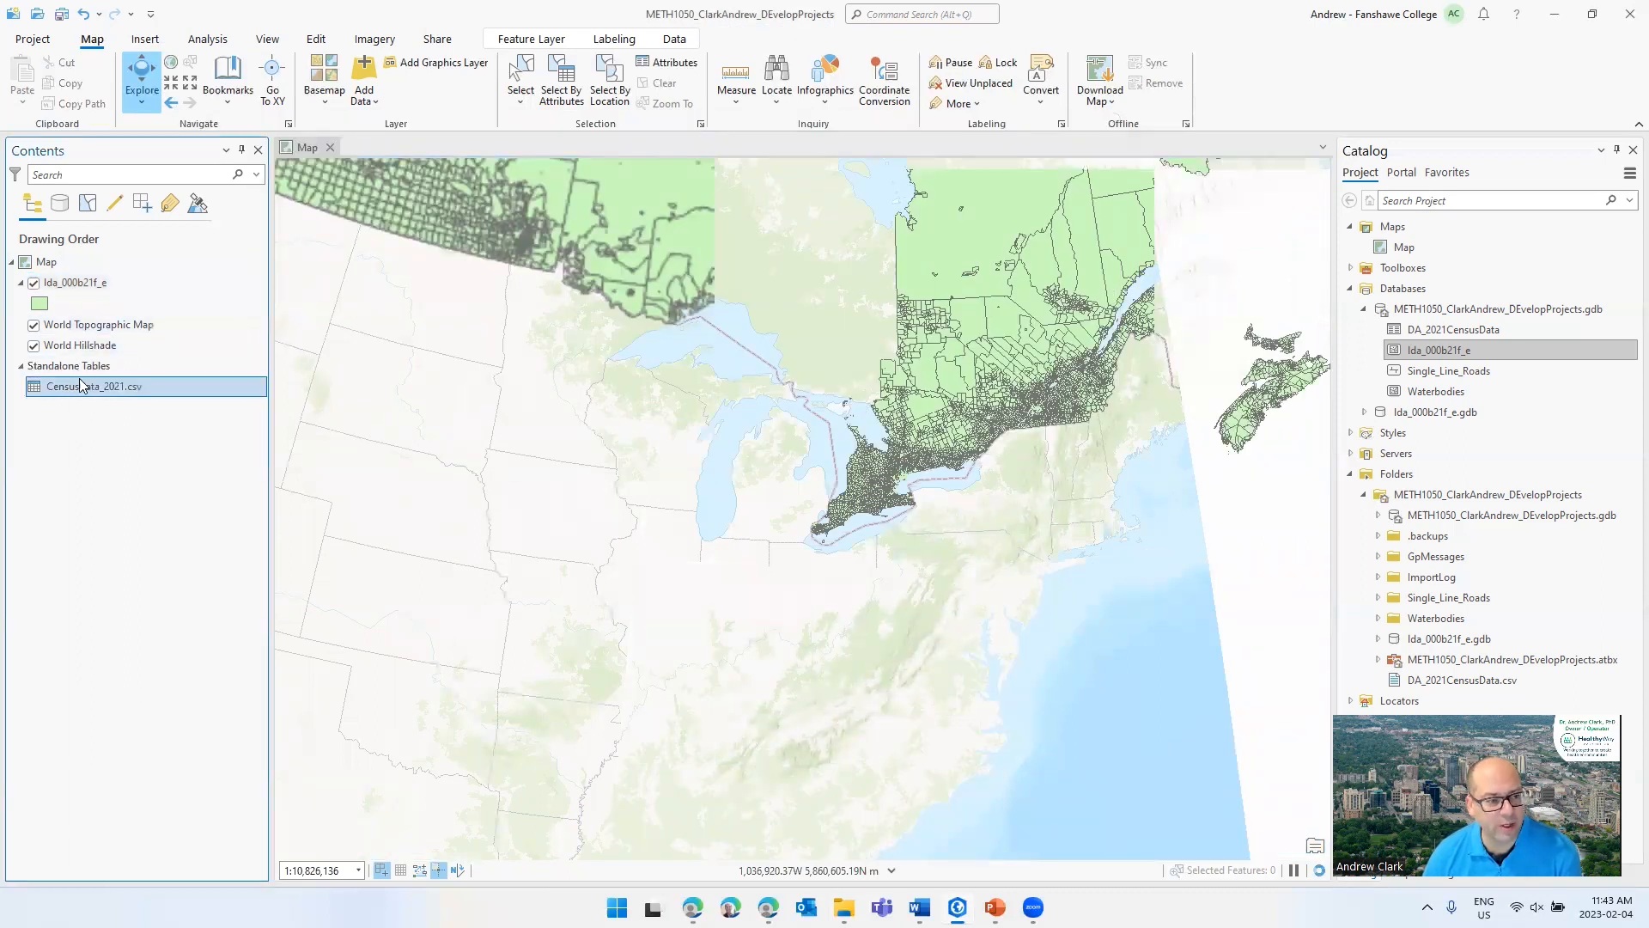
pyautogui.rightClick(82, 386)
pyautogui.click(117, 437)
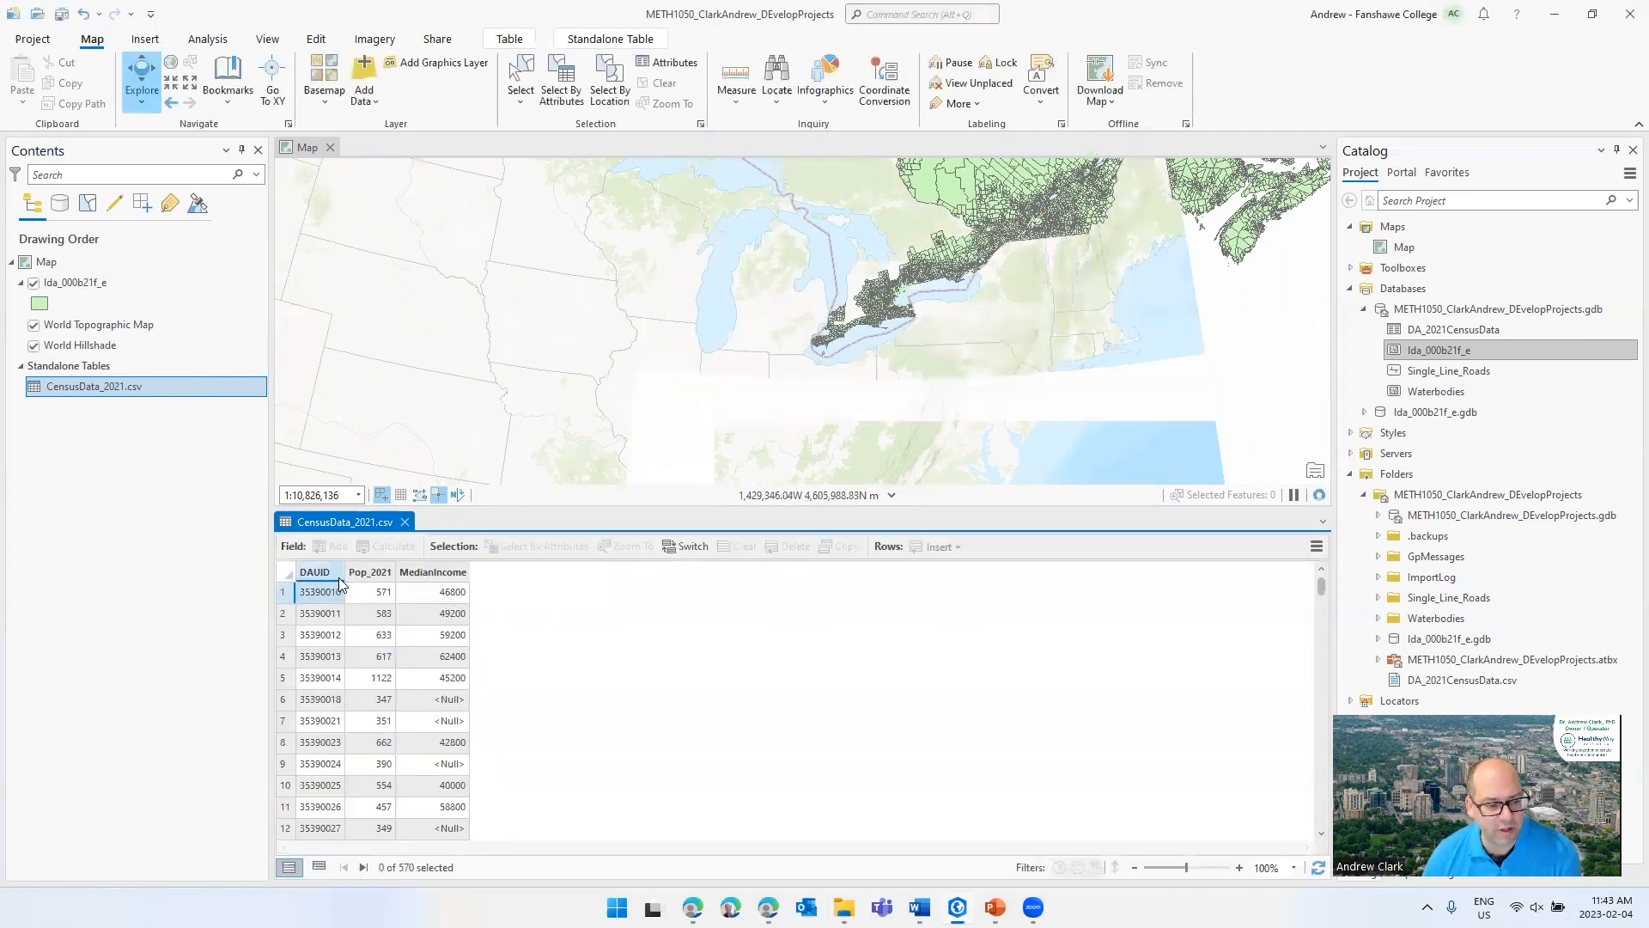
# - Open the attribute table of lda_000b21f_e and compare its DAUID field with the one in CensusData_2021.csv
pyautogui.moveTo(345, 571); pyautogui.dragTo(399, 576)
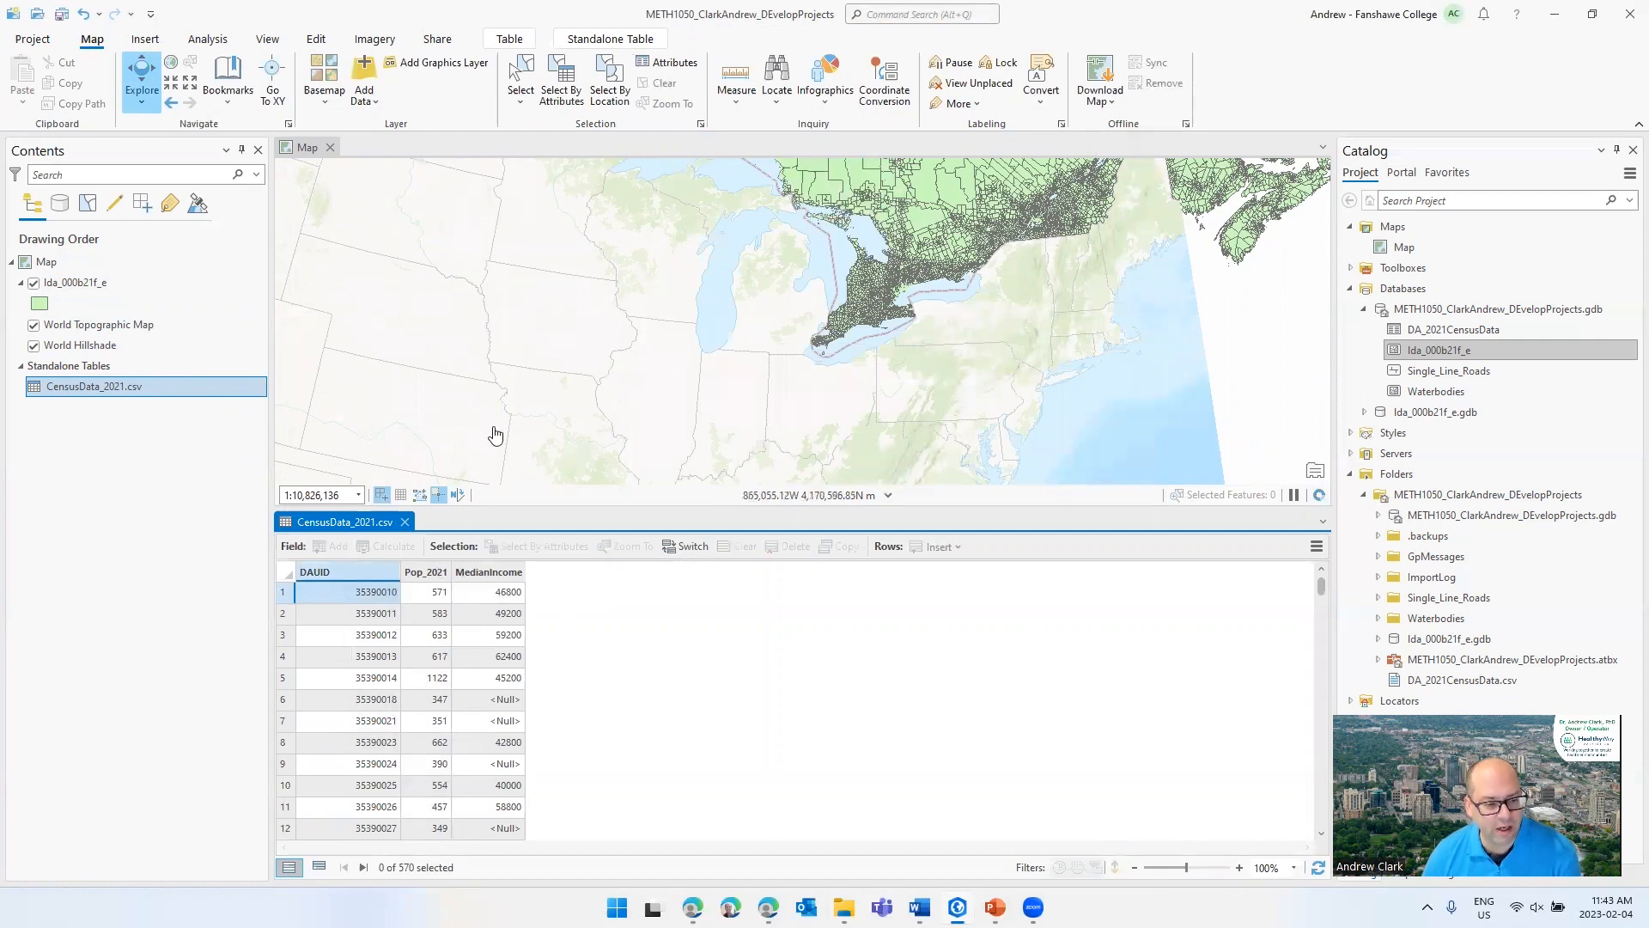
pyautogui.click(101, 285)
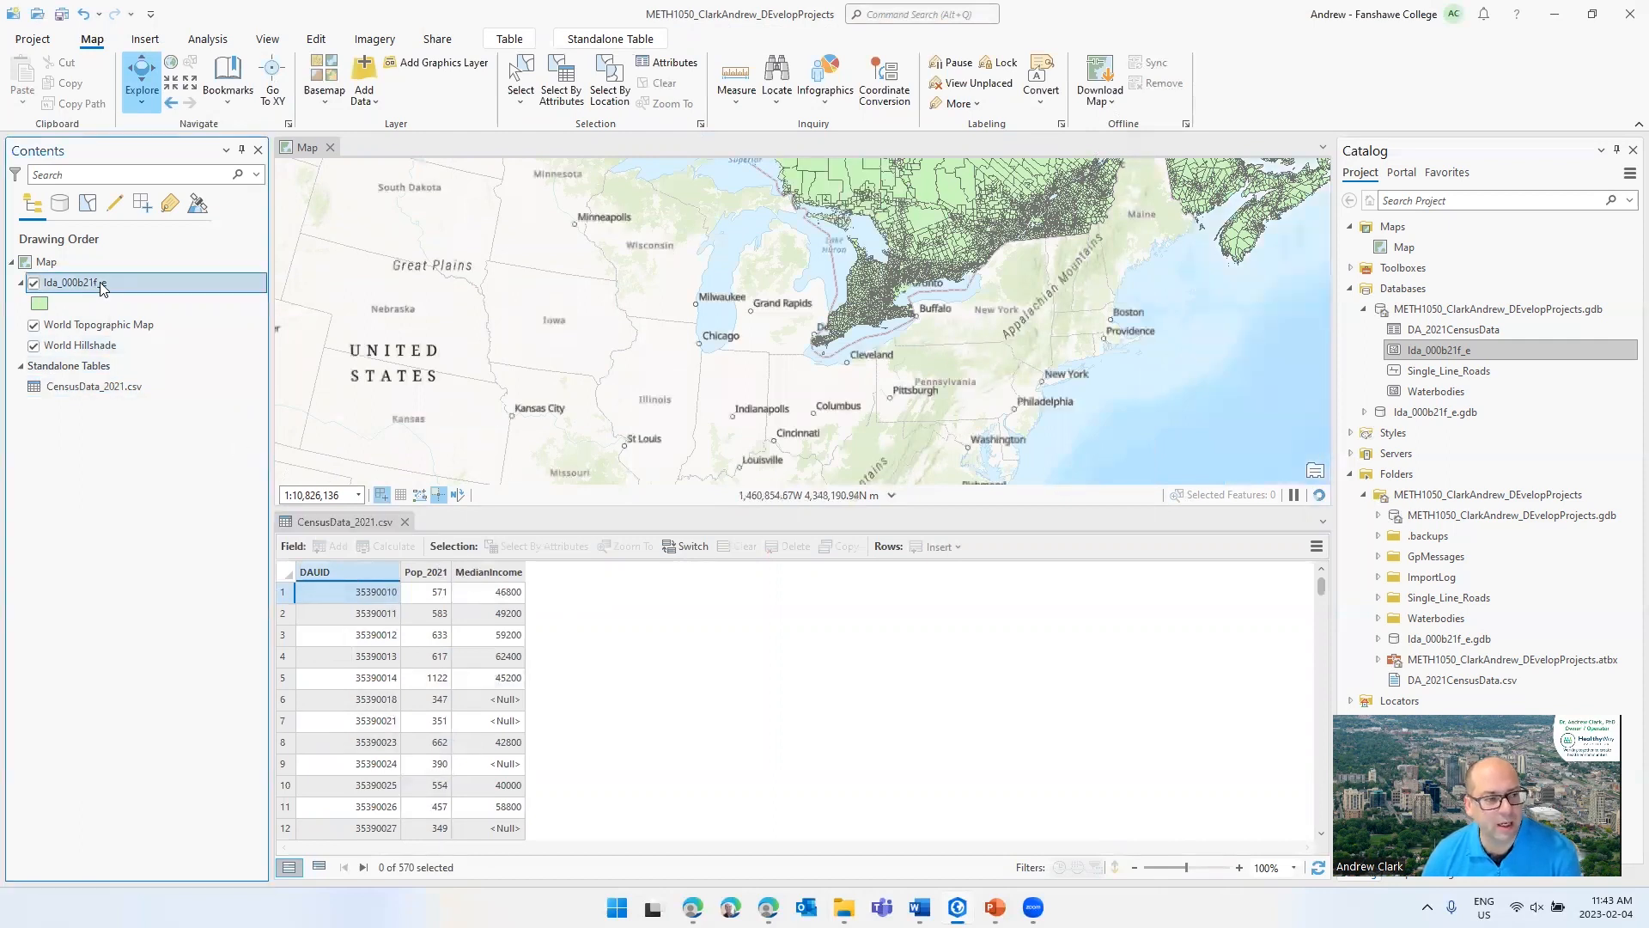
pyautogui.rightClick(101, 285)
pyautogui.click(129, 357)
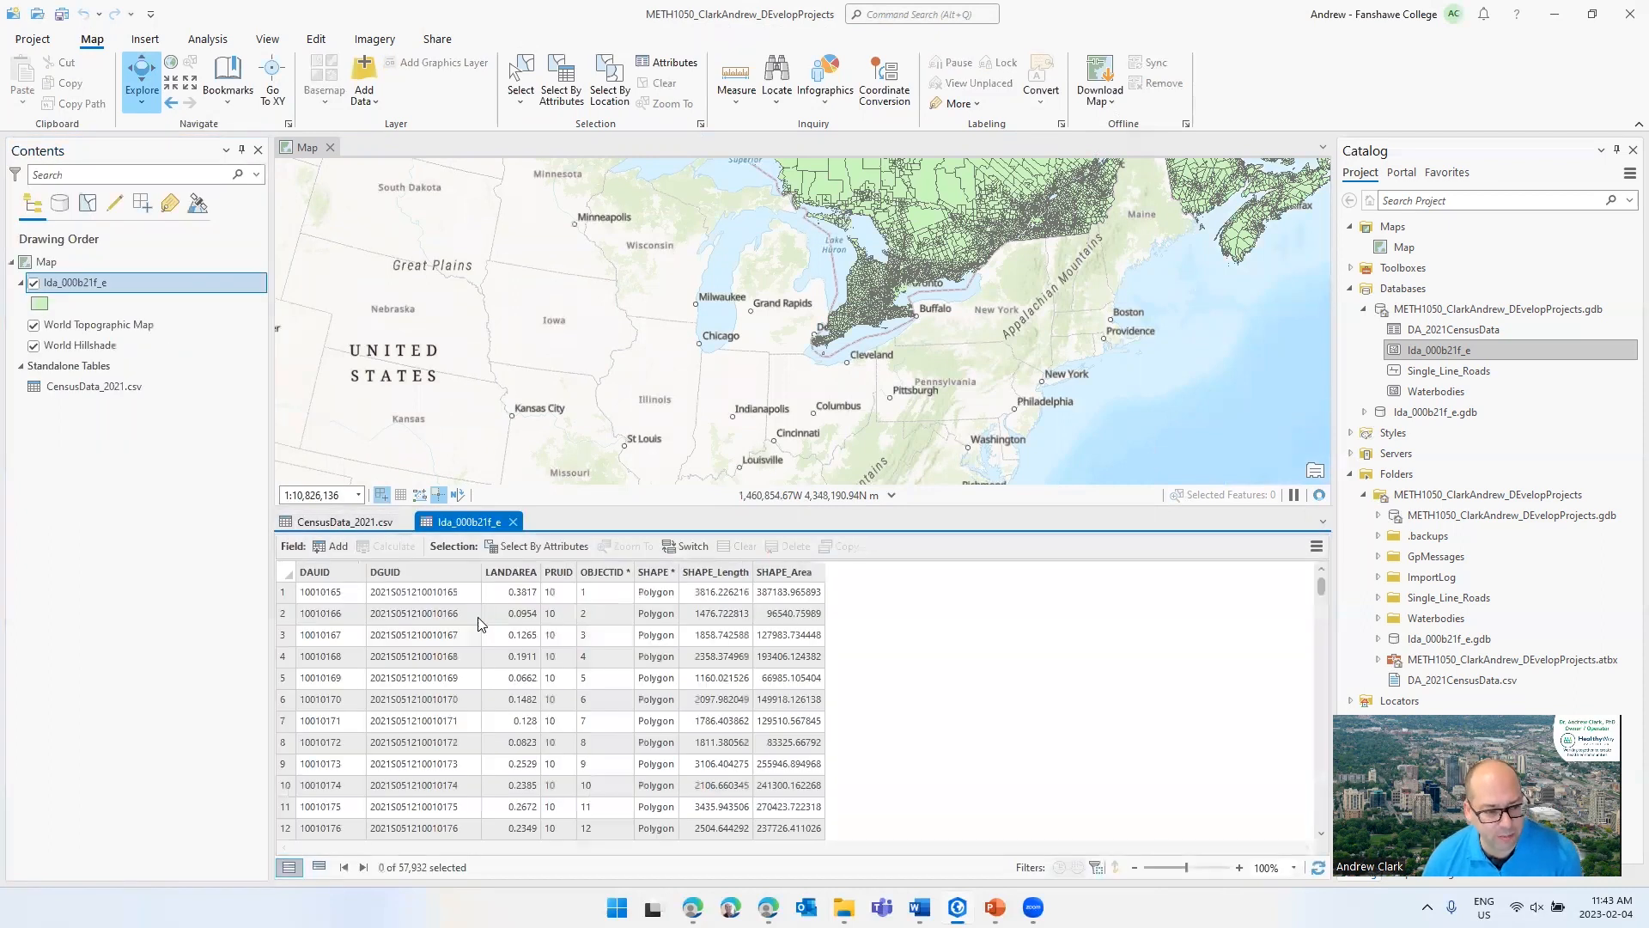
pyautogui.click(340, 563)
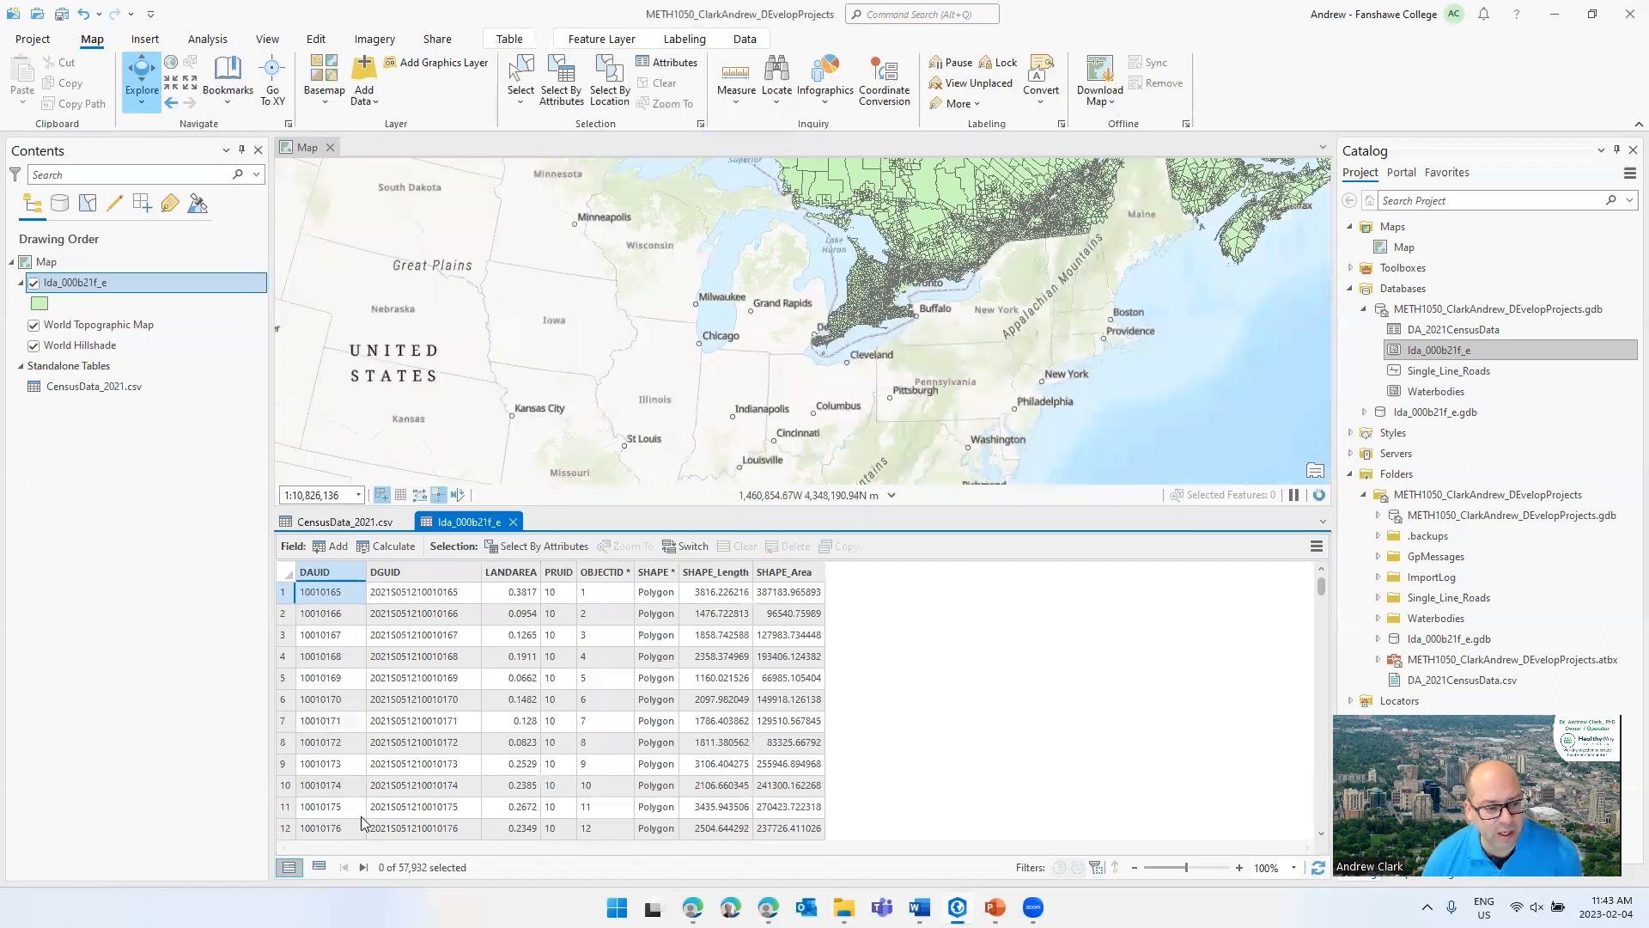
pyautogui.click(320, 525)
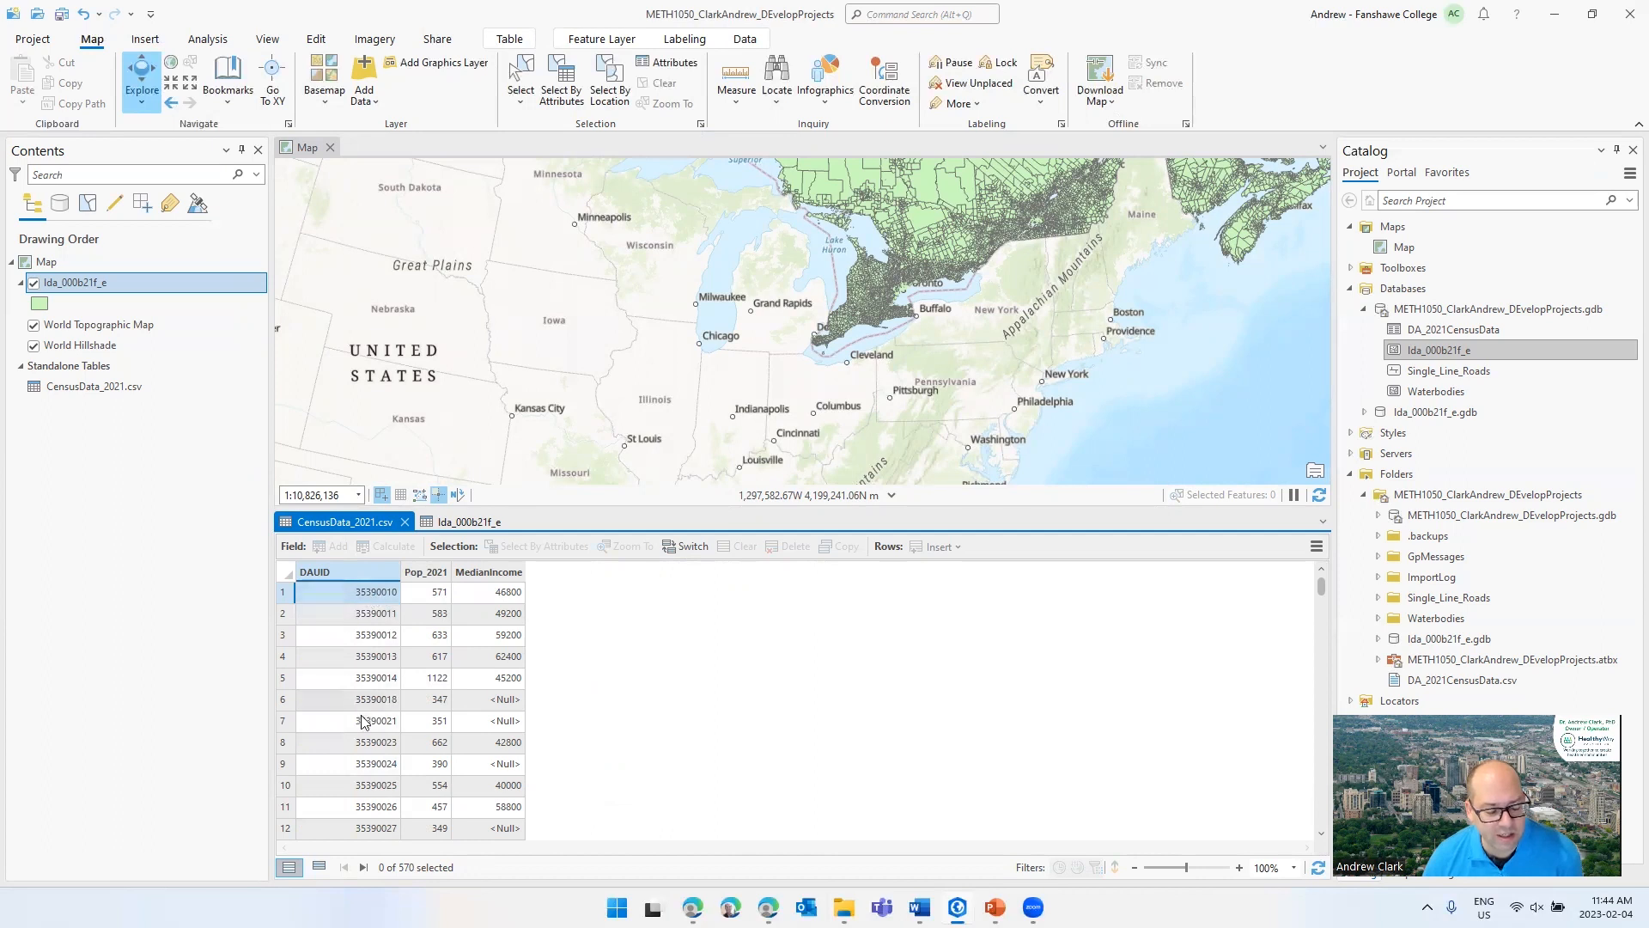
pyautogui.click(471, 522)
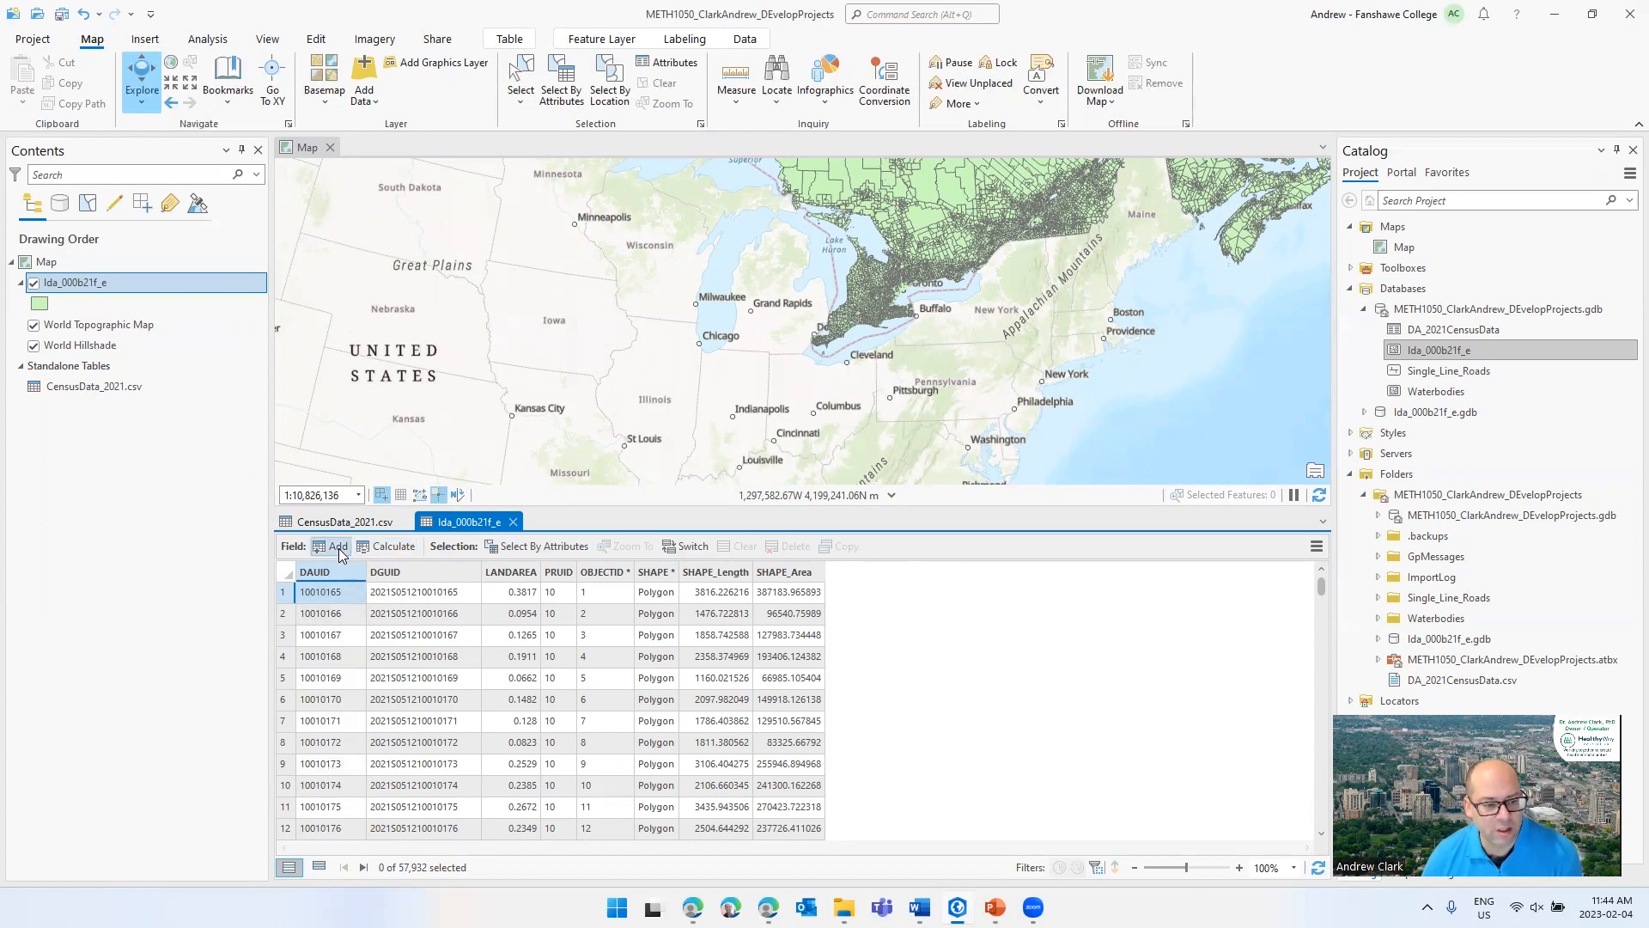
# - Calculate a new Long (32-bit integer) field named DAUID_int in lda_000b21f_e from the DAUID field
pyautogui.click(385, 546)
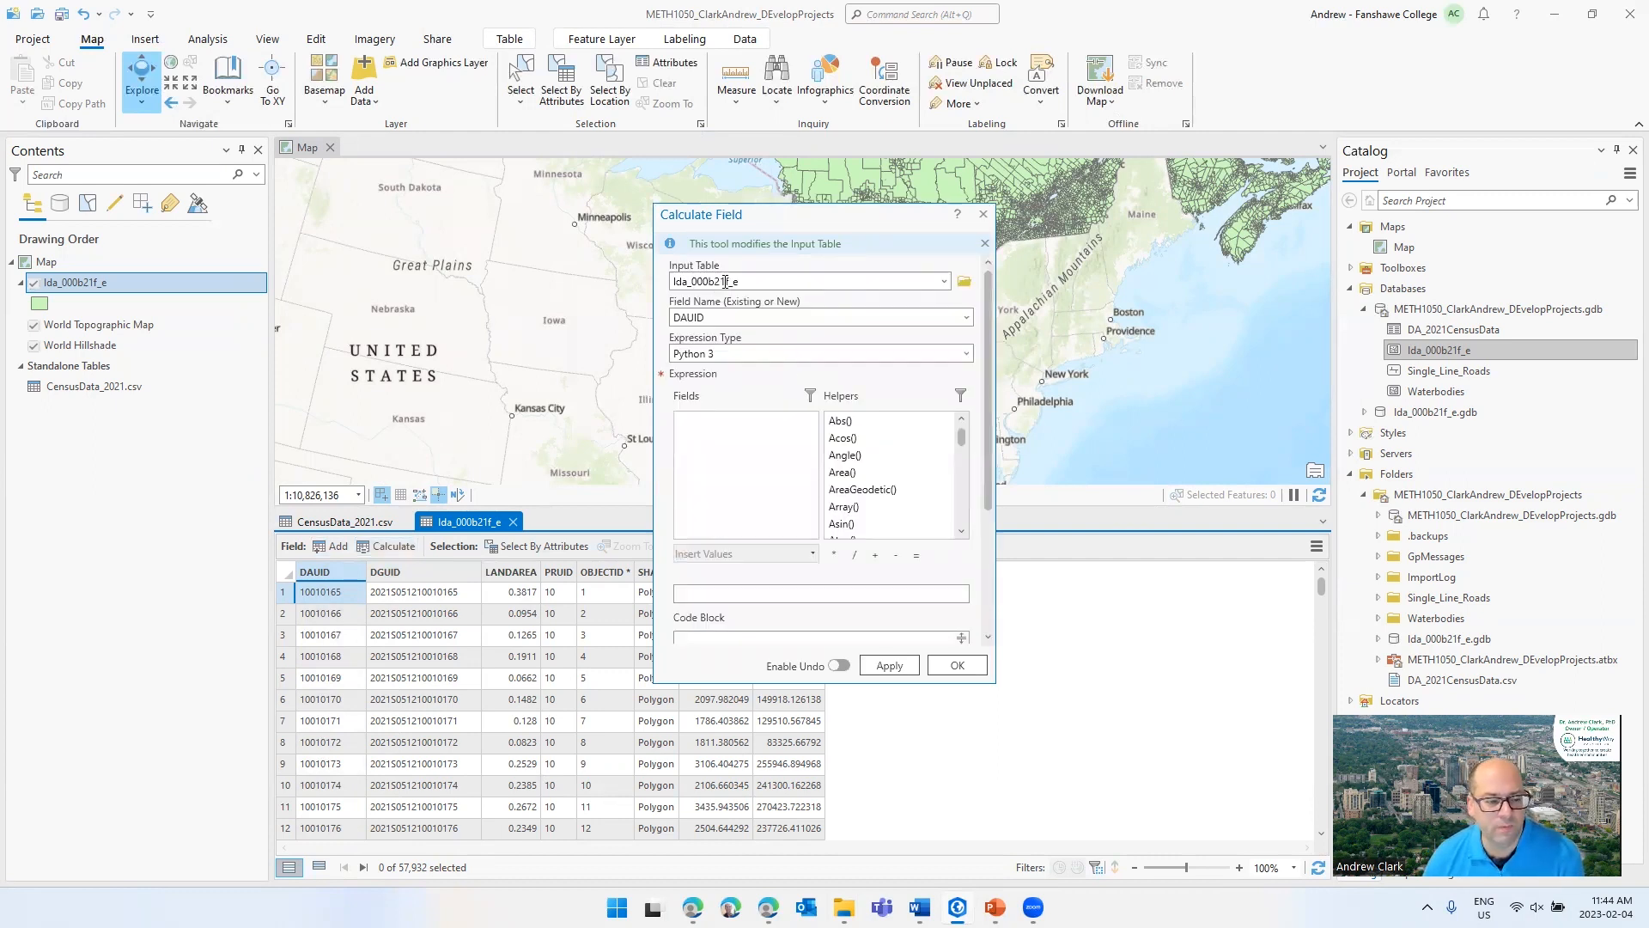
pyautogui.click(815, 319)
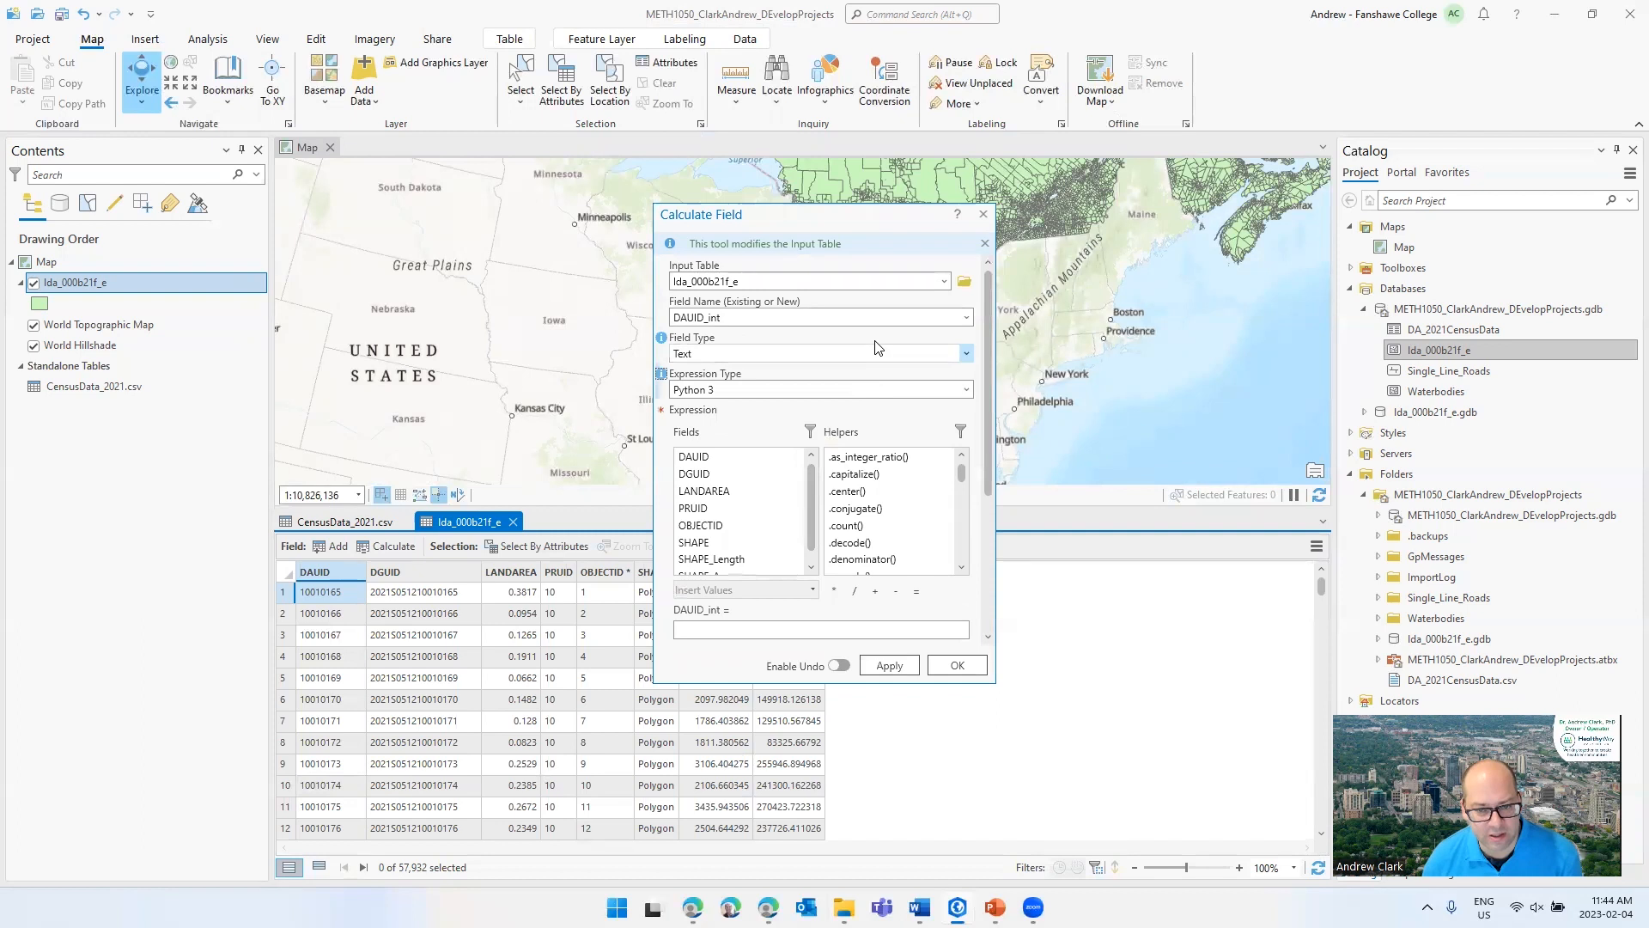
pyautogui.click(945, 355)
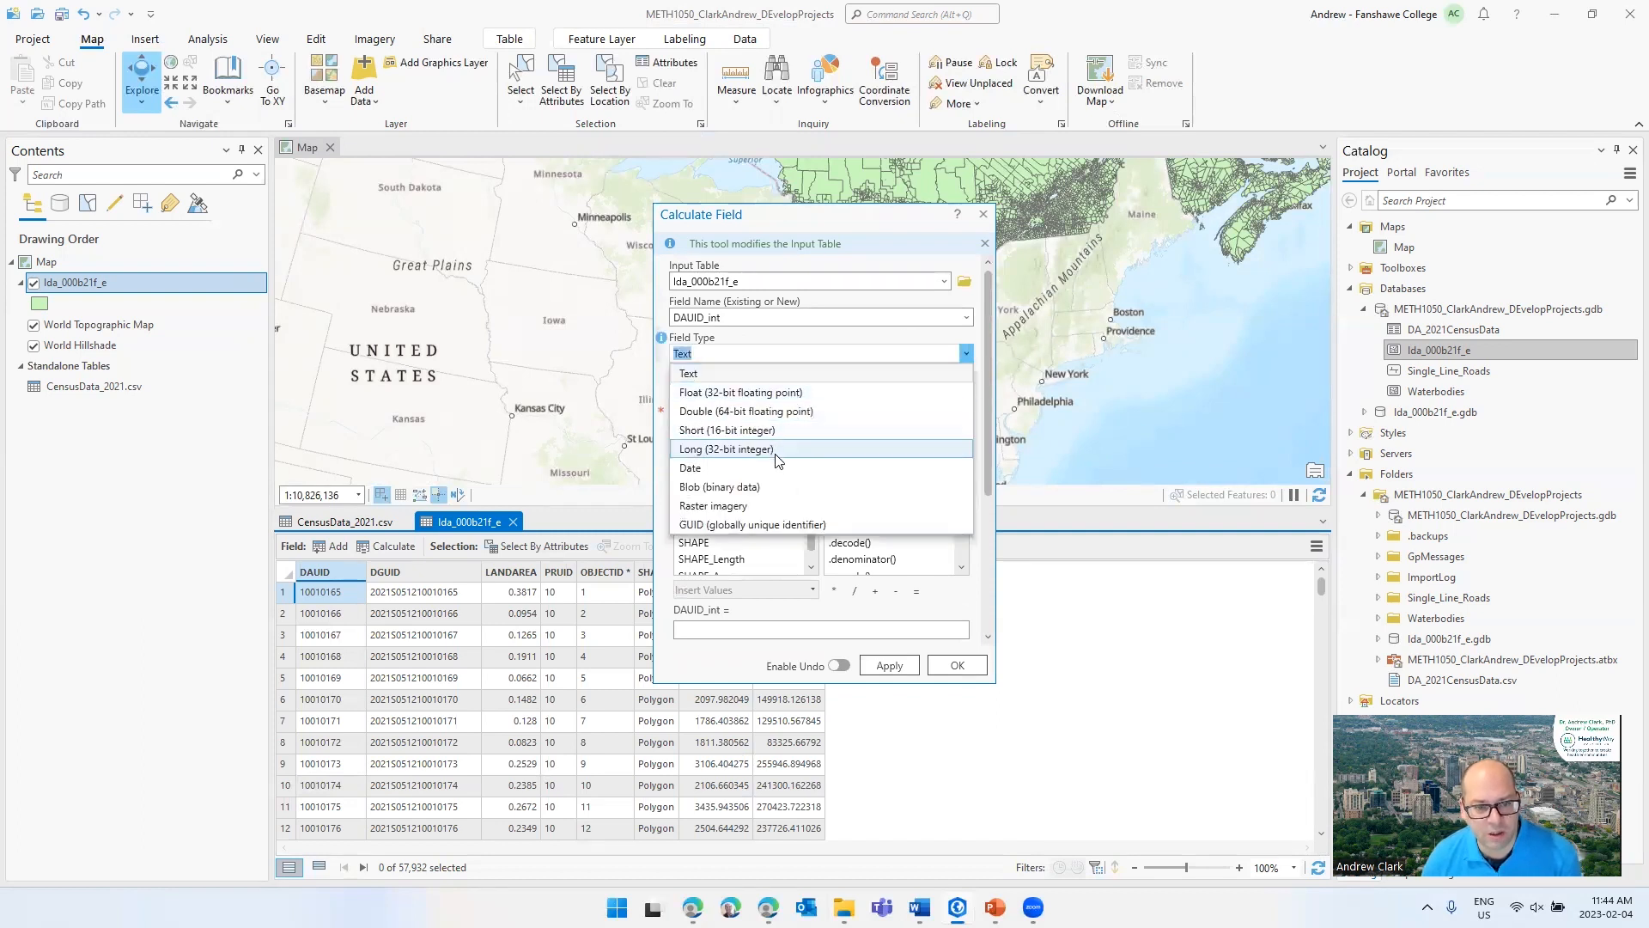
pyautogui.click(777, 429)
pyautogui.click(720, 457)
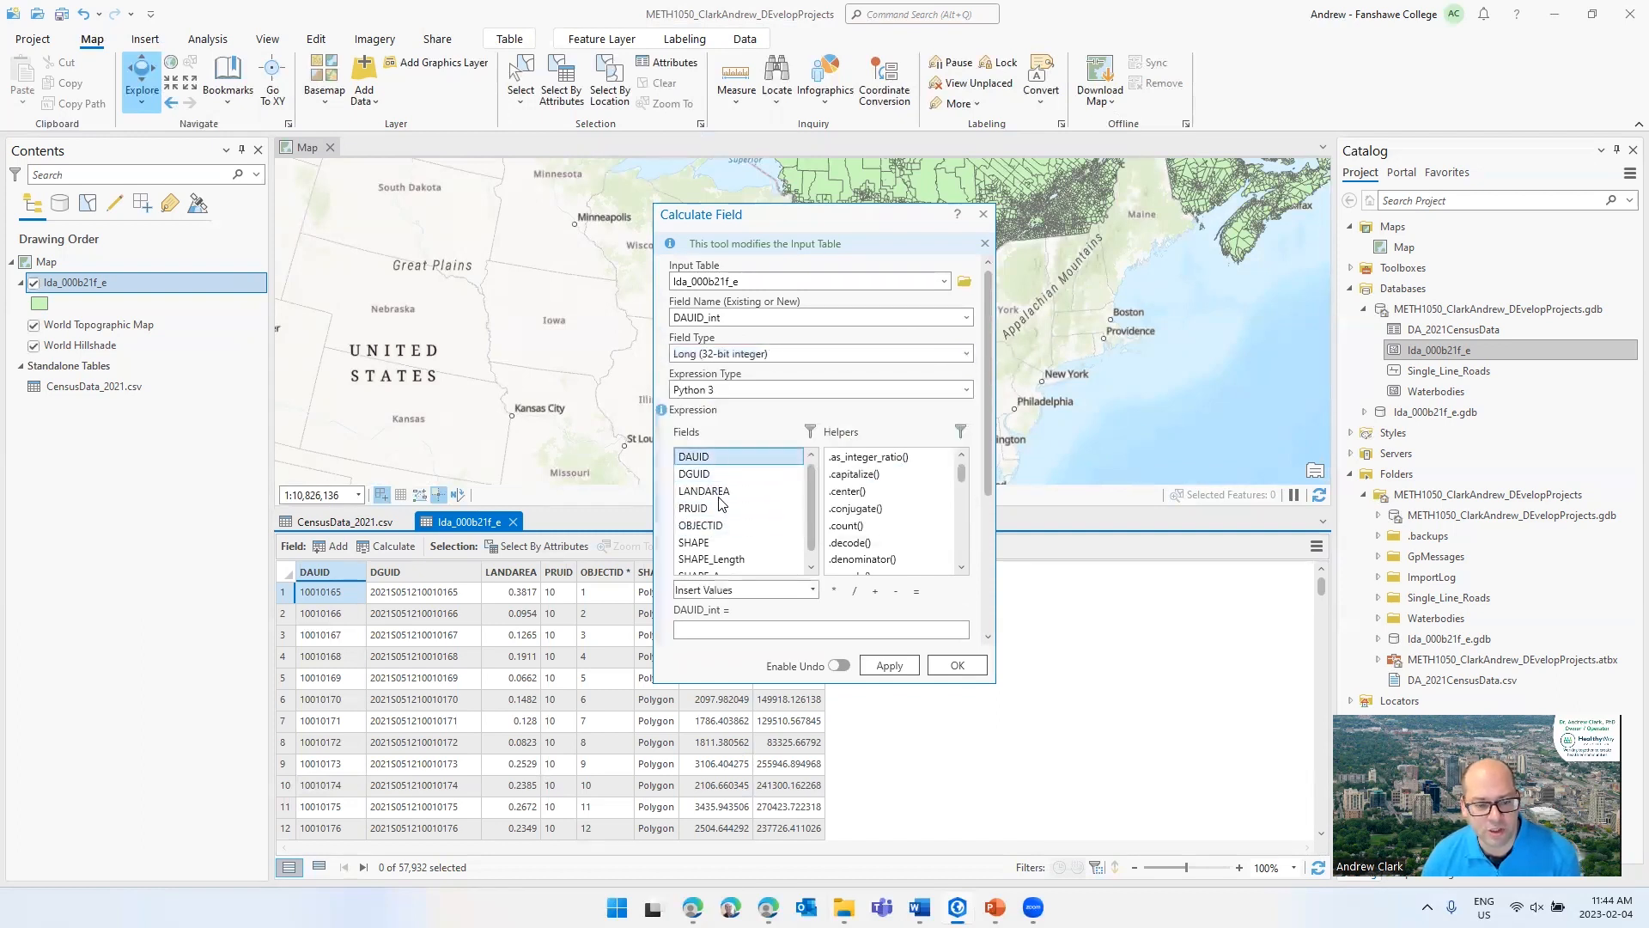
pyautogui.click(956, 667)
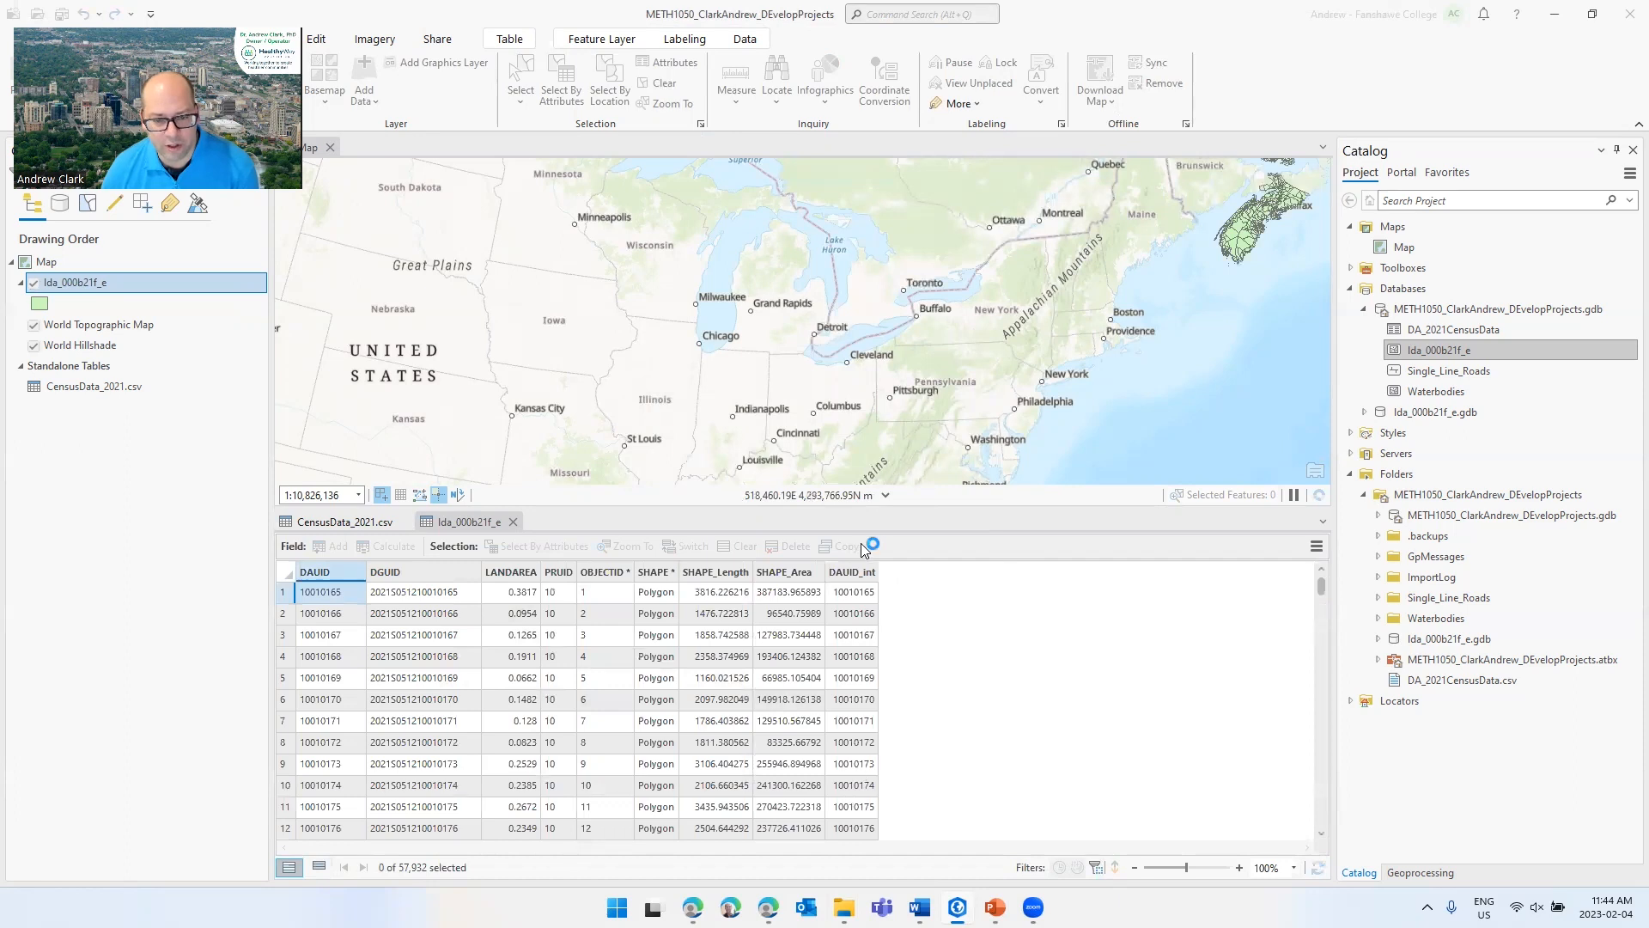
# - Search the geoprocessing tools for "join field" and open the Join Field tool
pyautogui.click(1417, 873)
pyautogui.write('field')
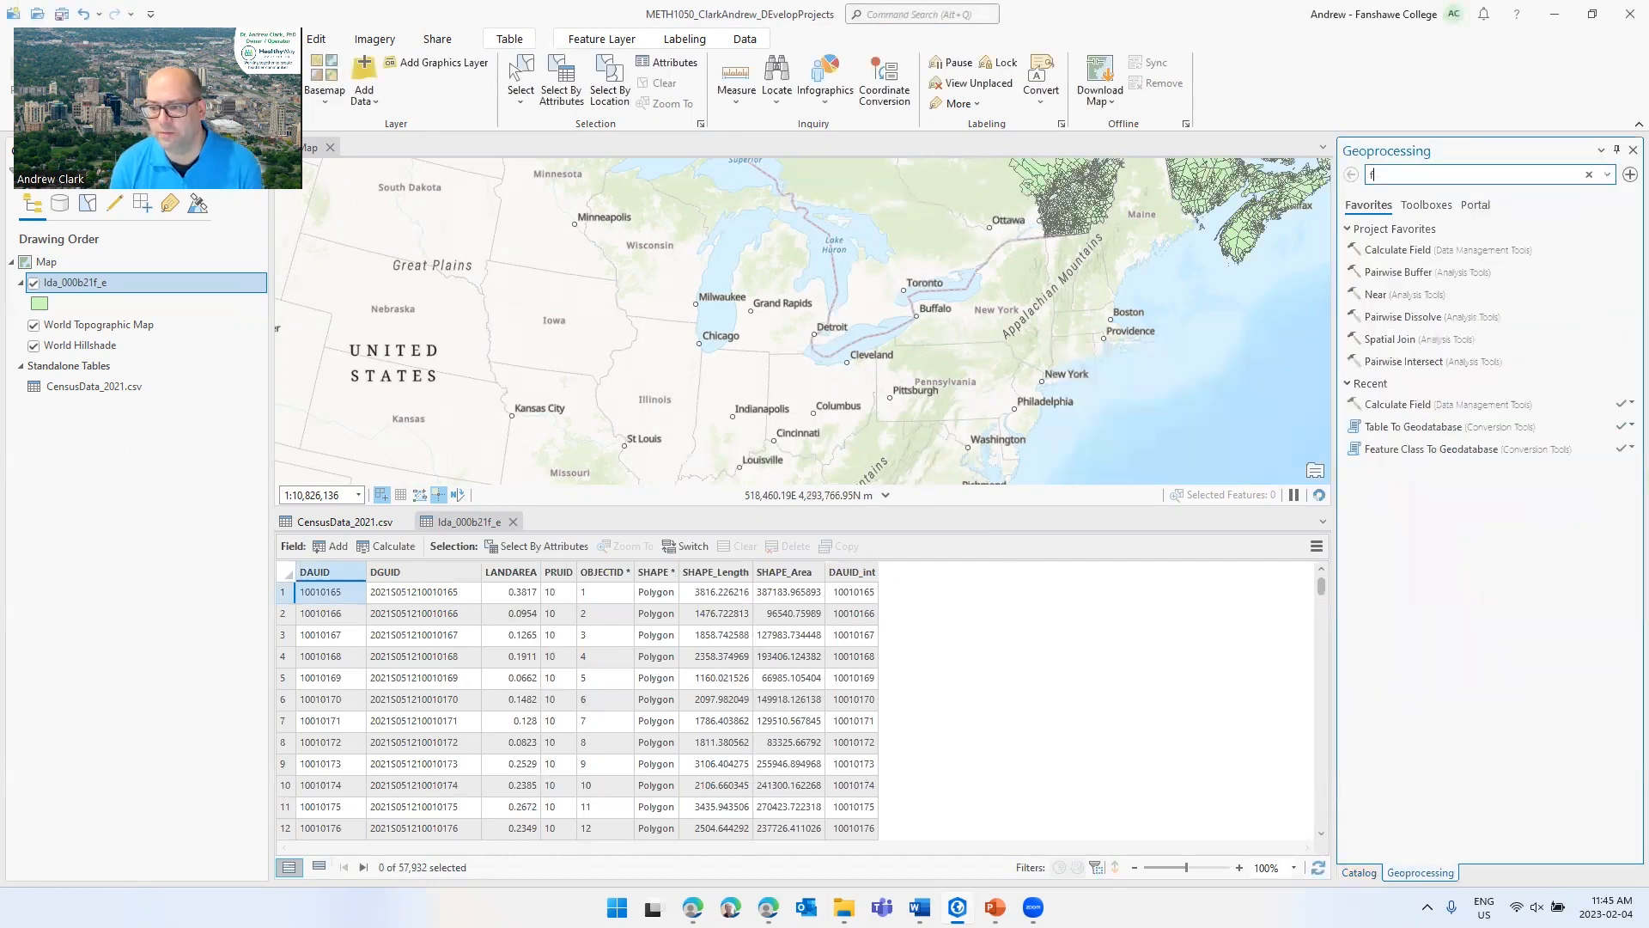
pyautogui.press('BackSpace')
pyautogui.write('join field')
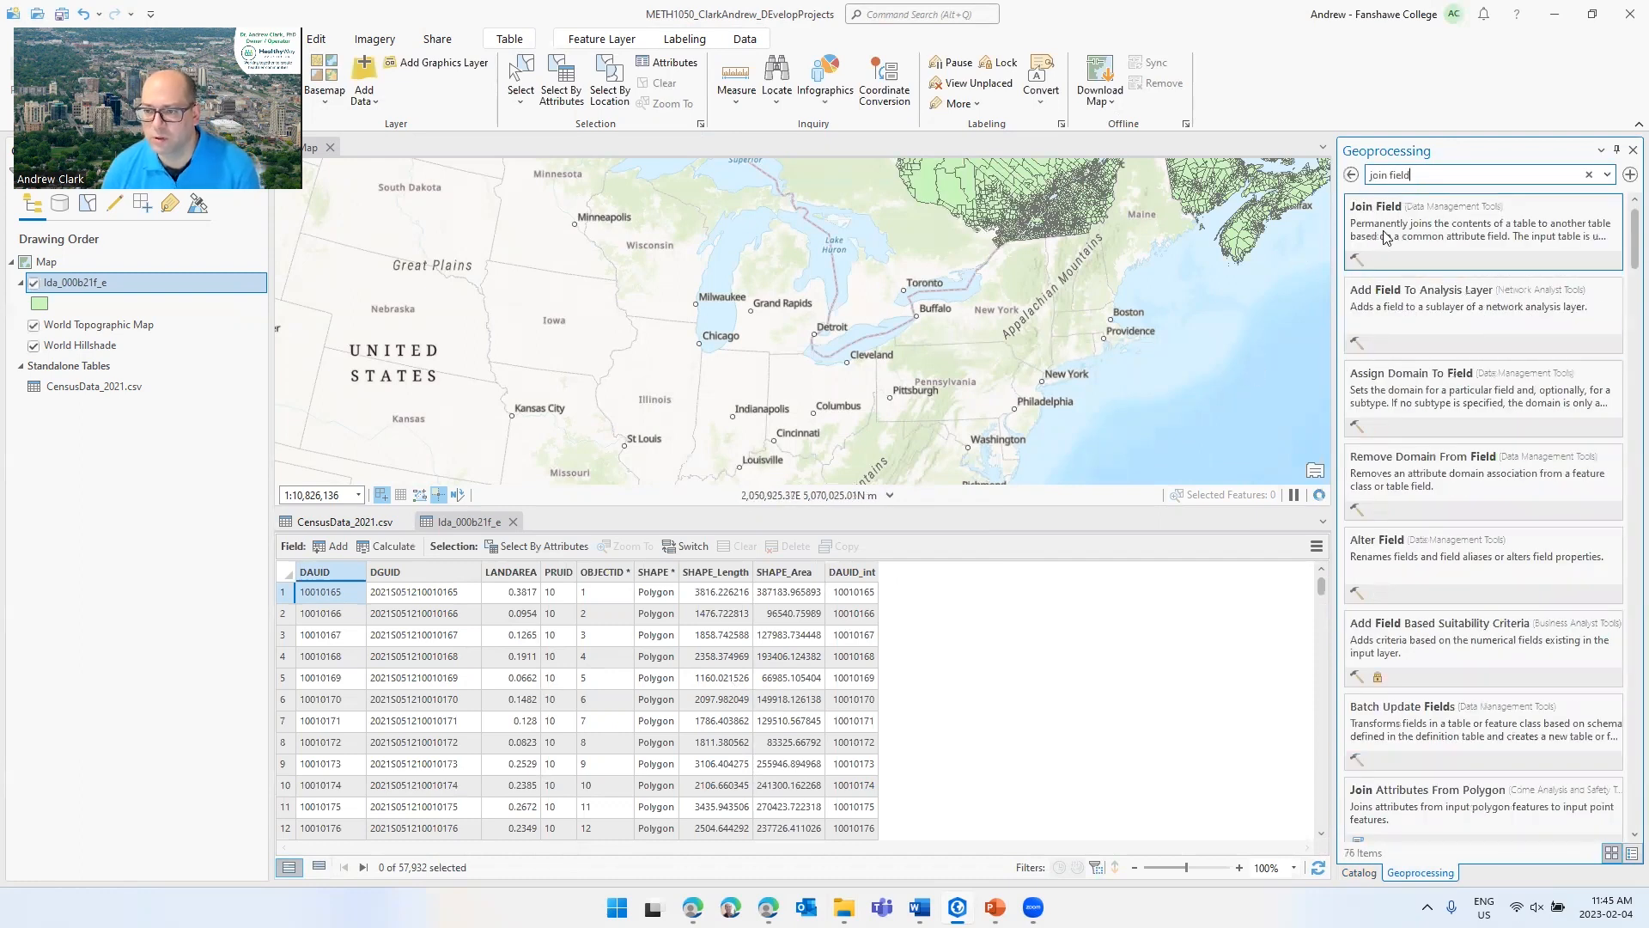
pyautogui.press('Return')
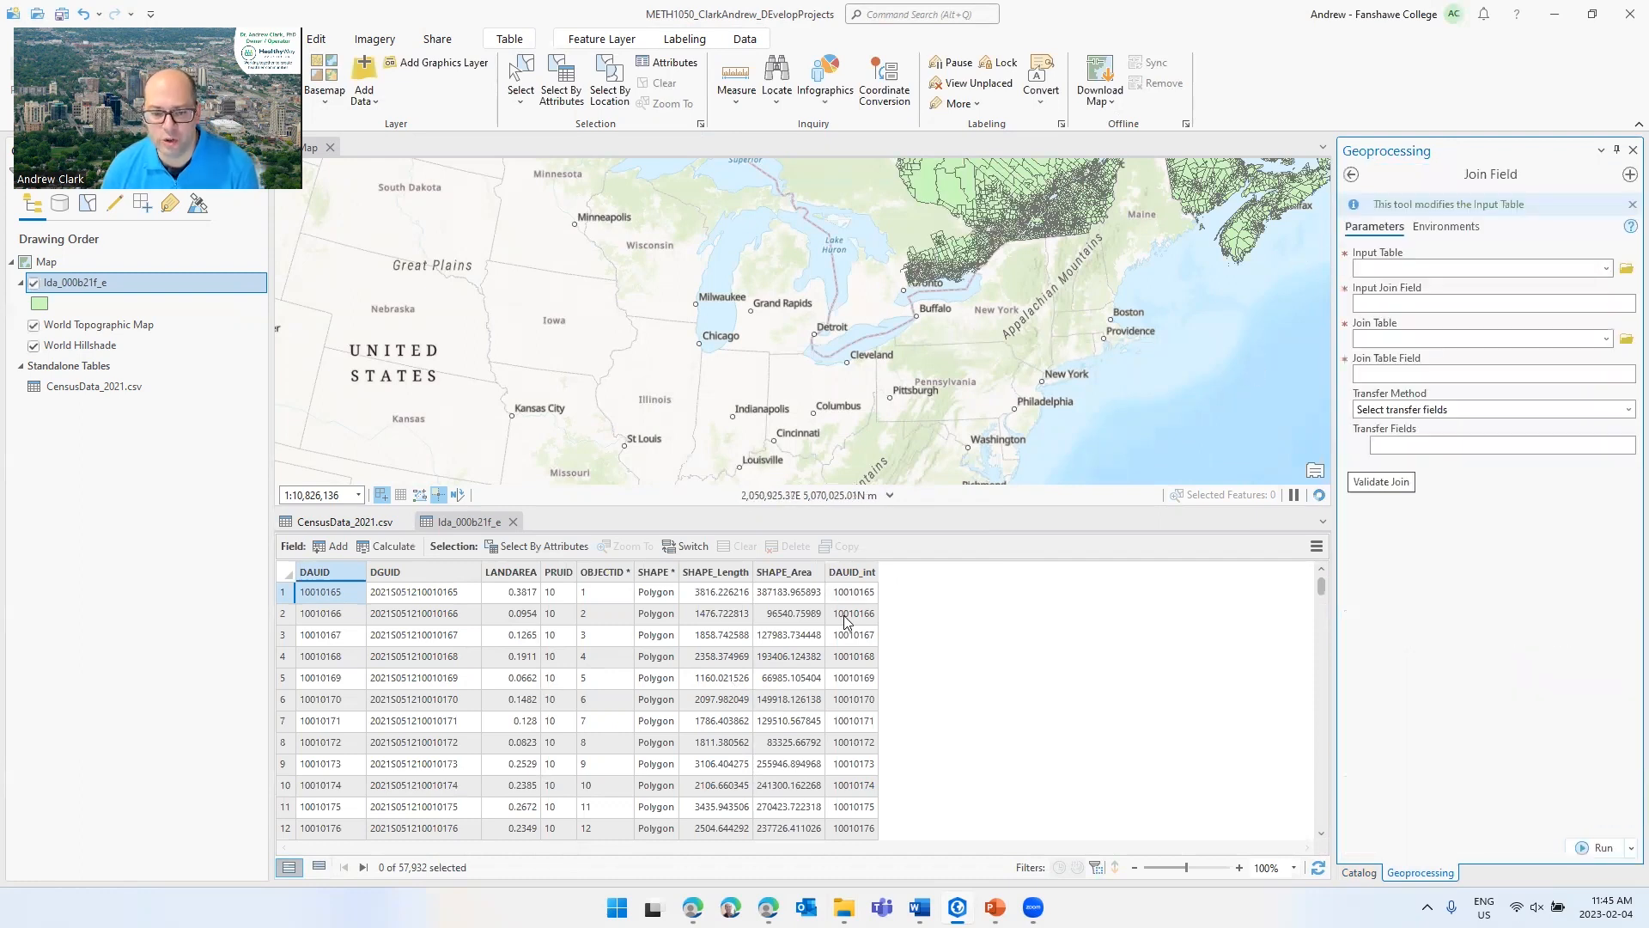
# - Set the join from lda_000b21f_e on DAUID_int to the CensusData_2021.csv table on its DAUID field
pyautogui.click(1605, 268)
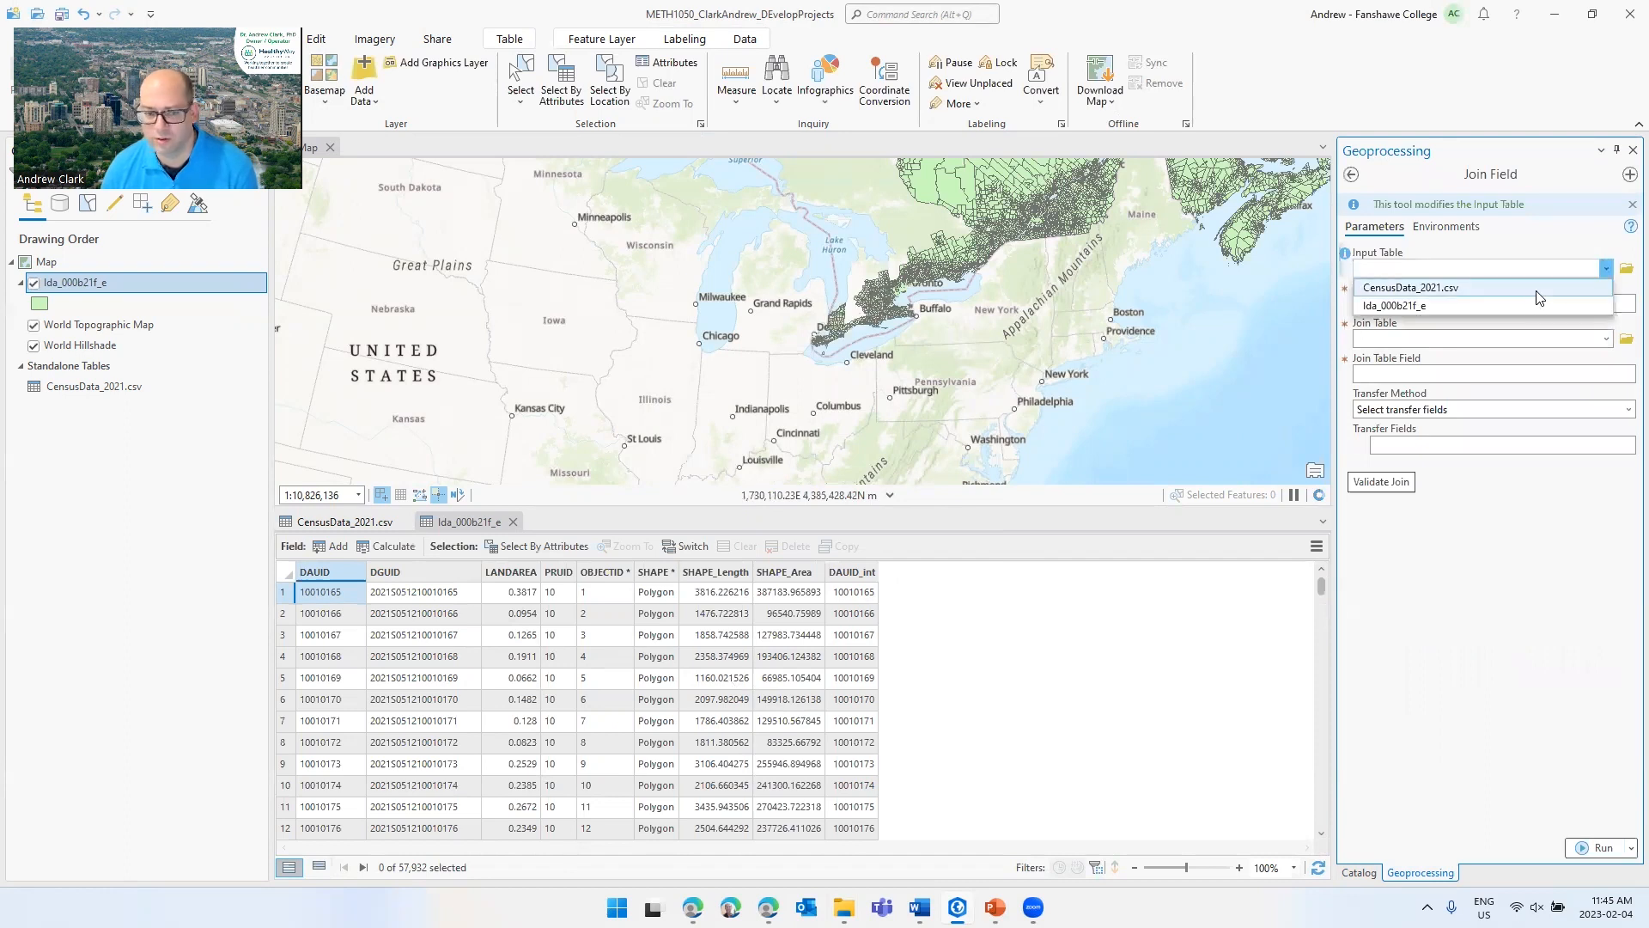
pyautogui.click(1520, 304)
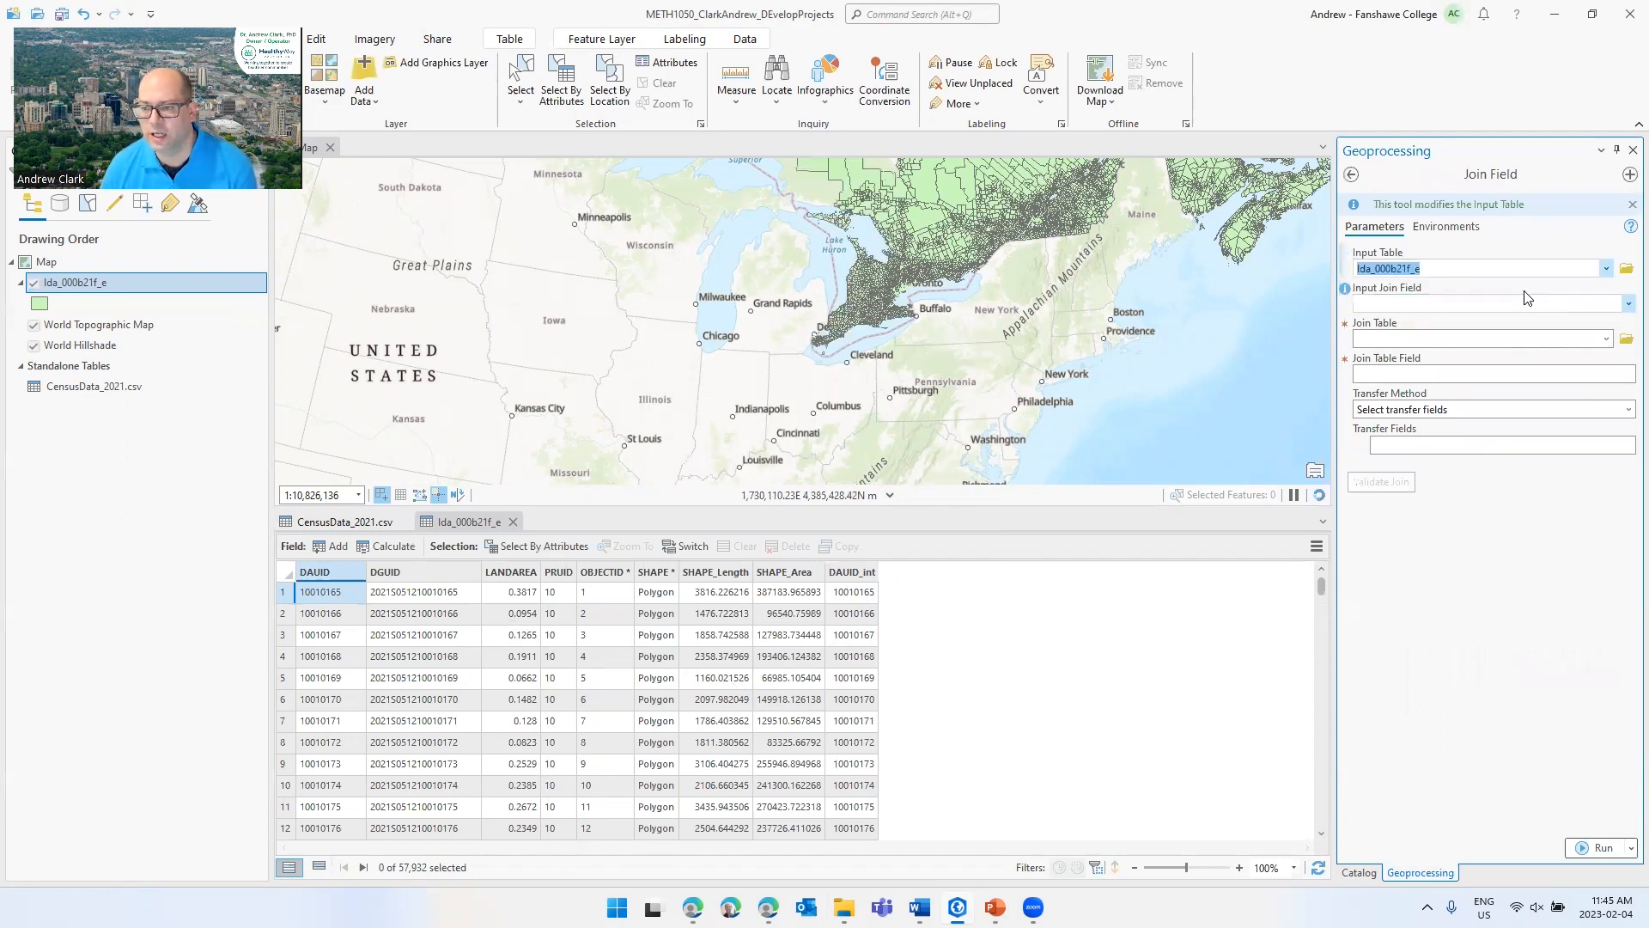
pyautogui.click(1626, 305)
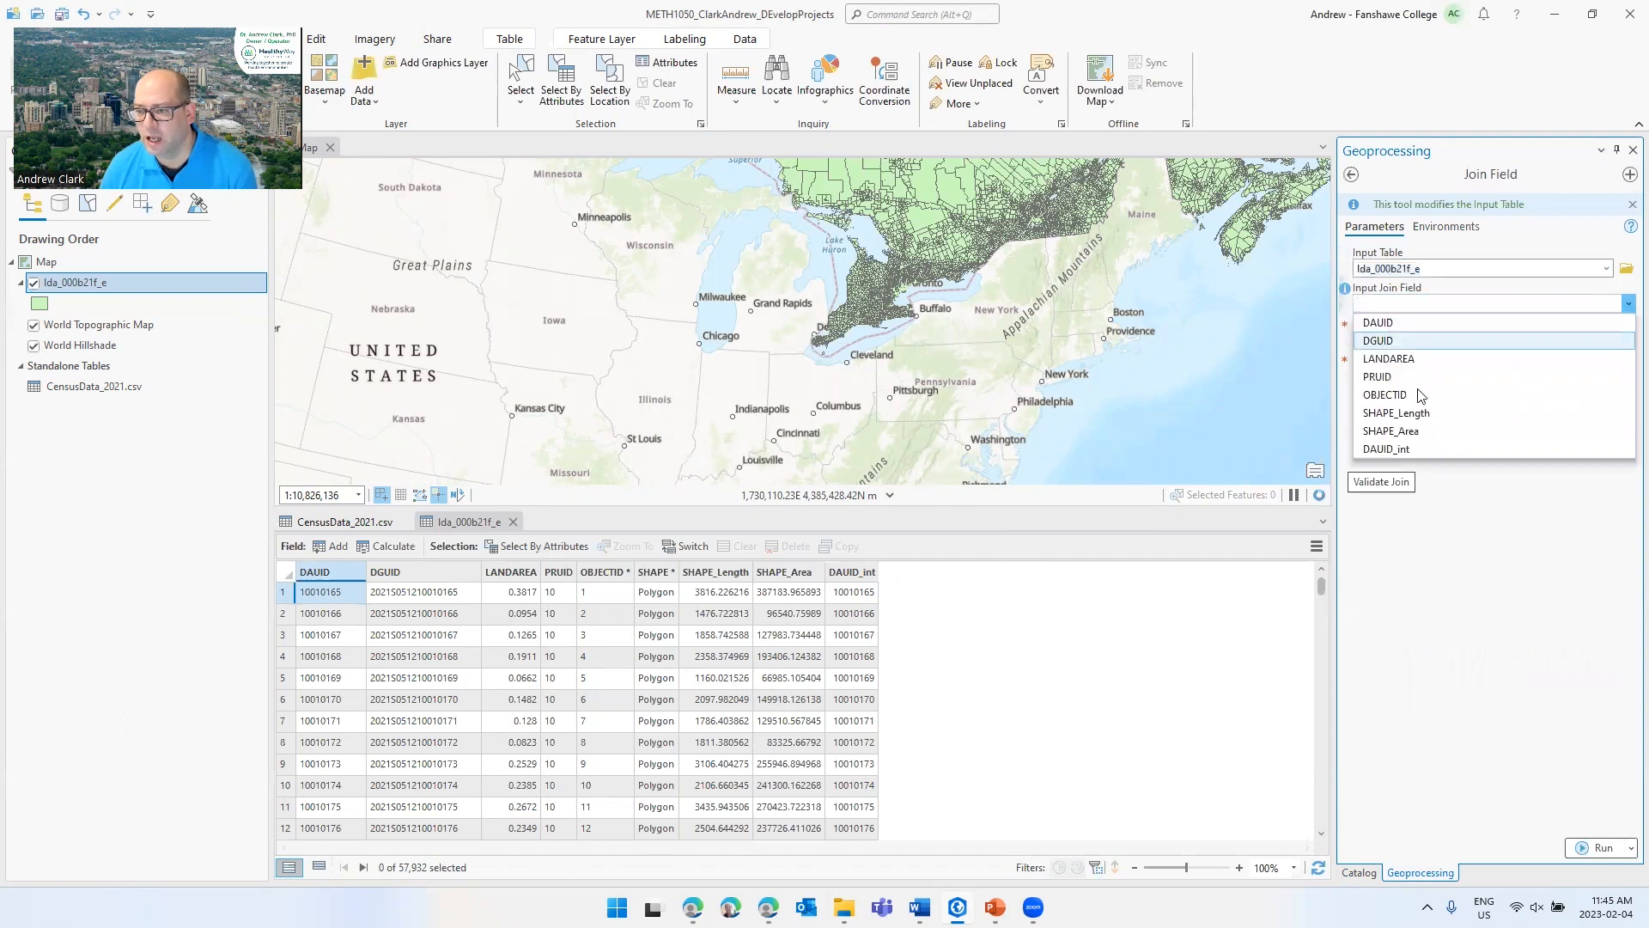
pyautogui.click(1401, 450)
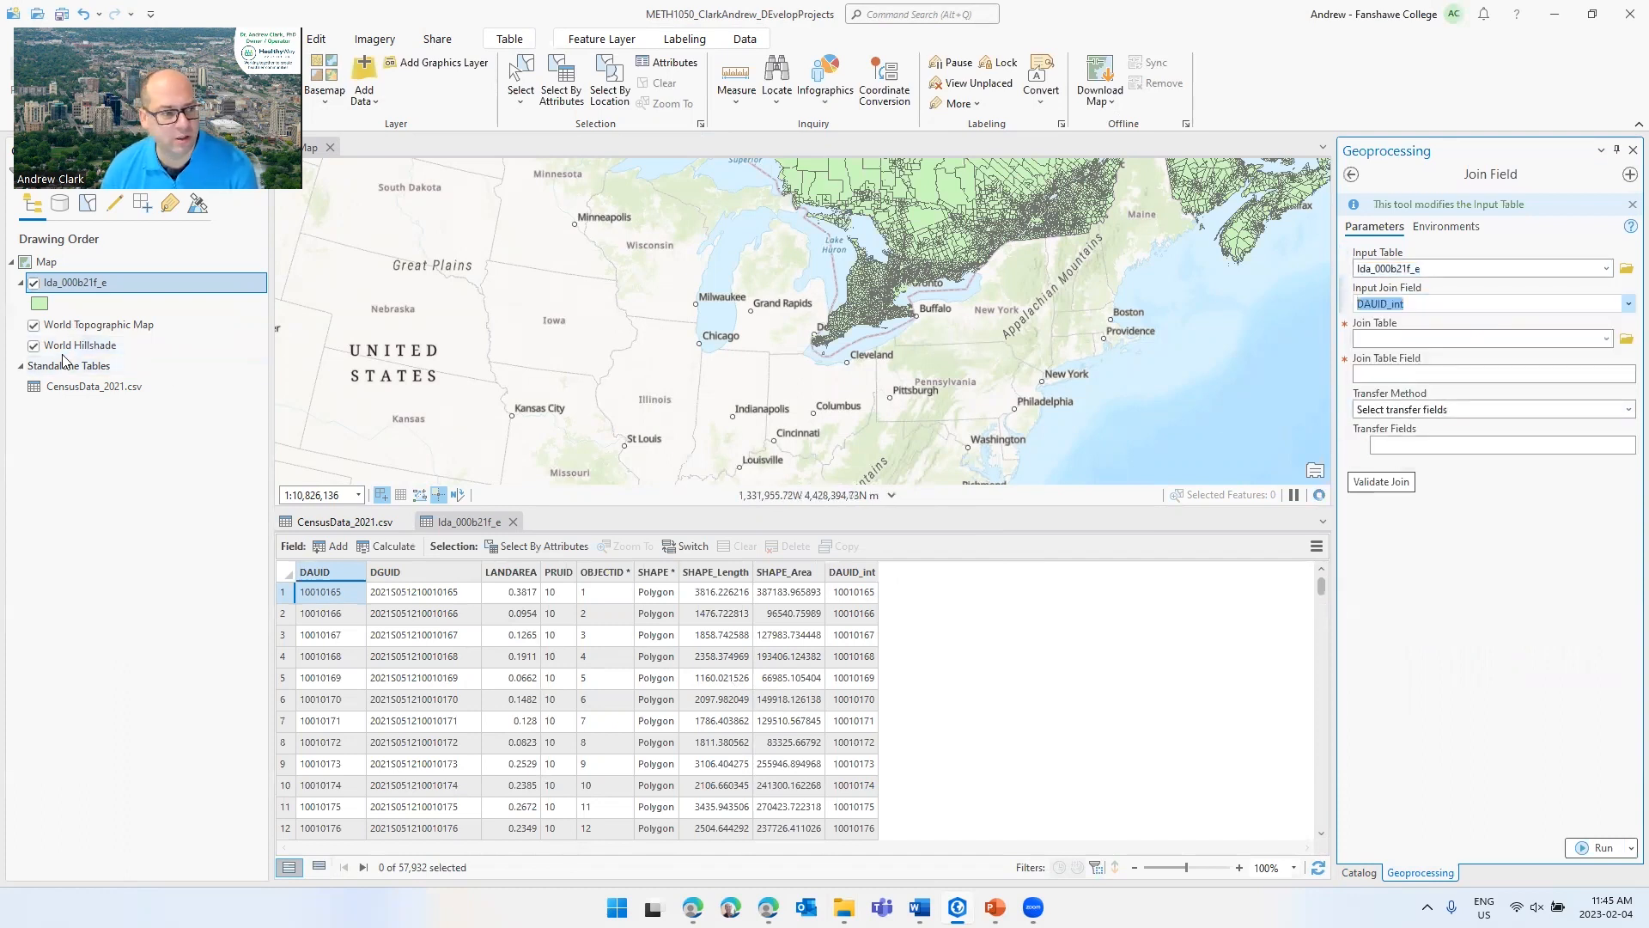
pyautogui.click(1605, 340)
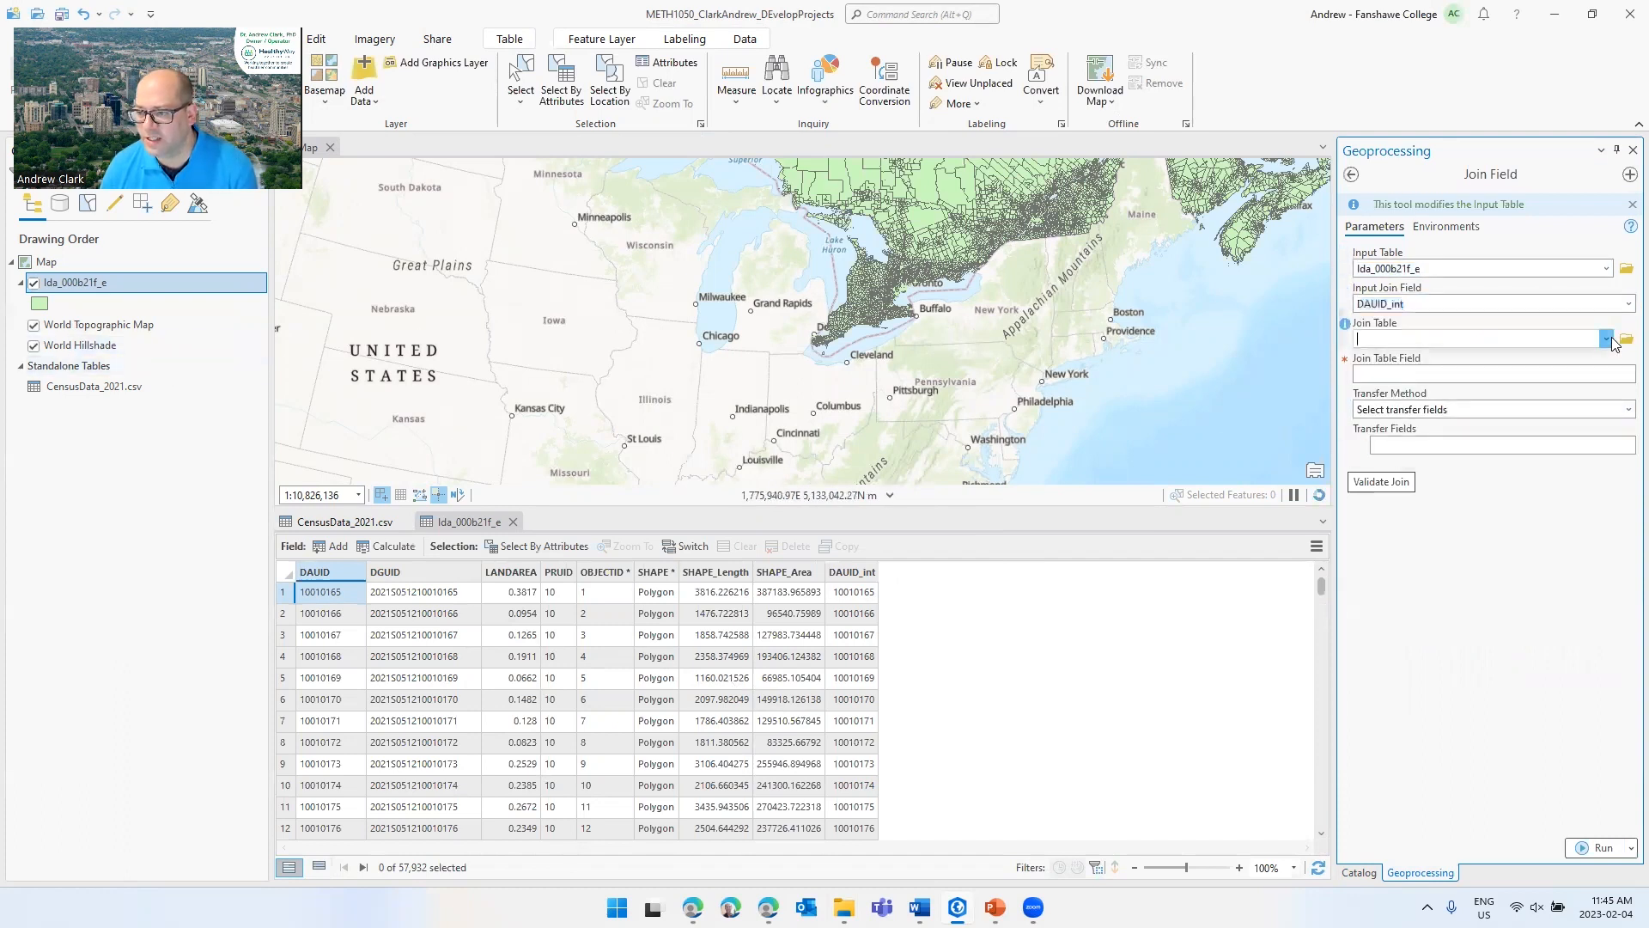
pyautogui.click(1527, 379)
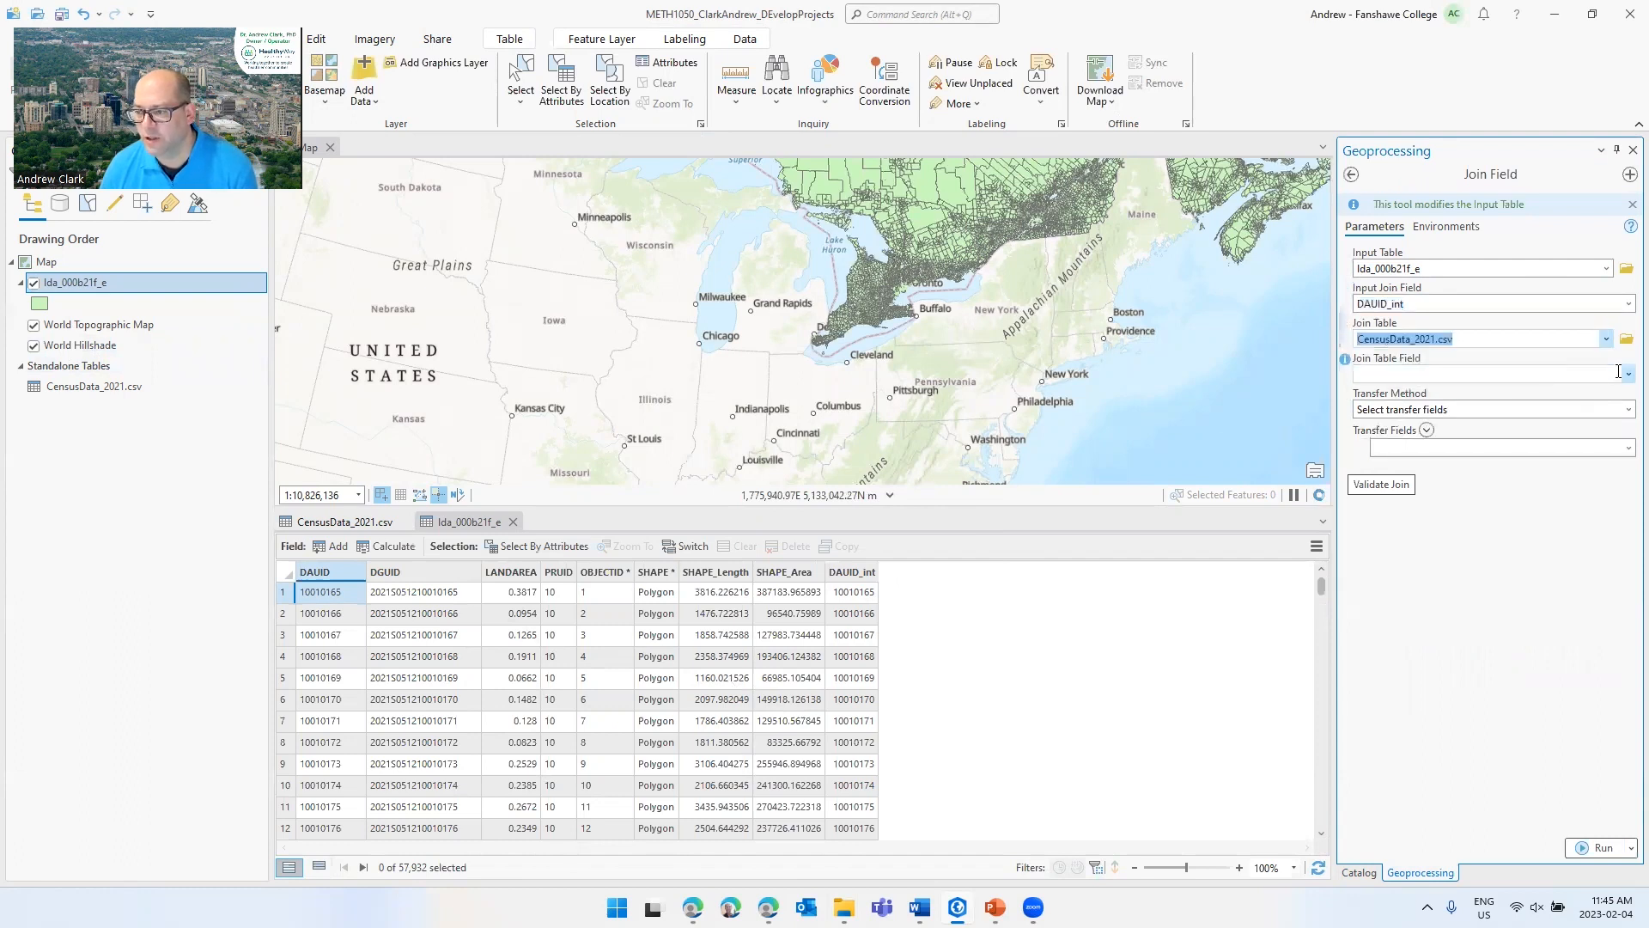
pyautogui.click(1628, 373)
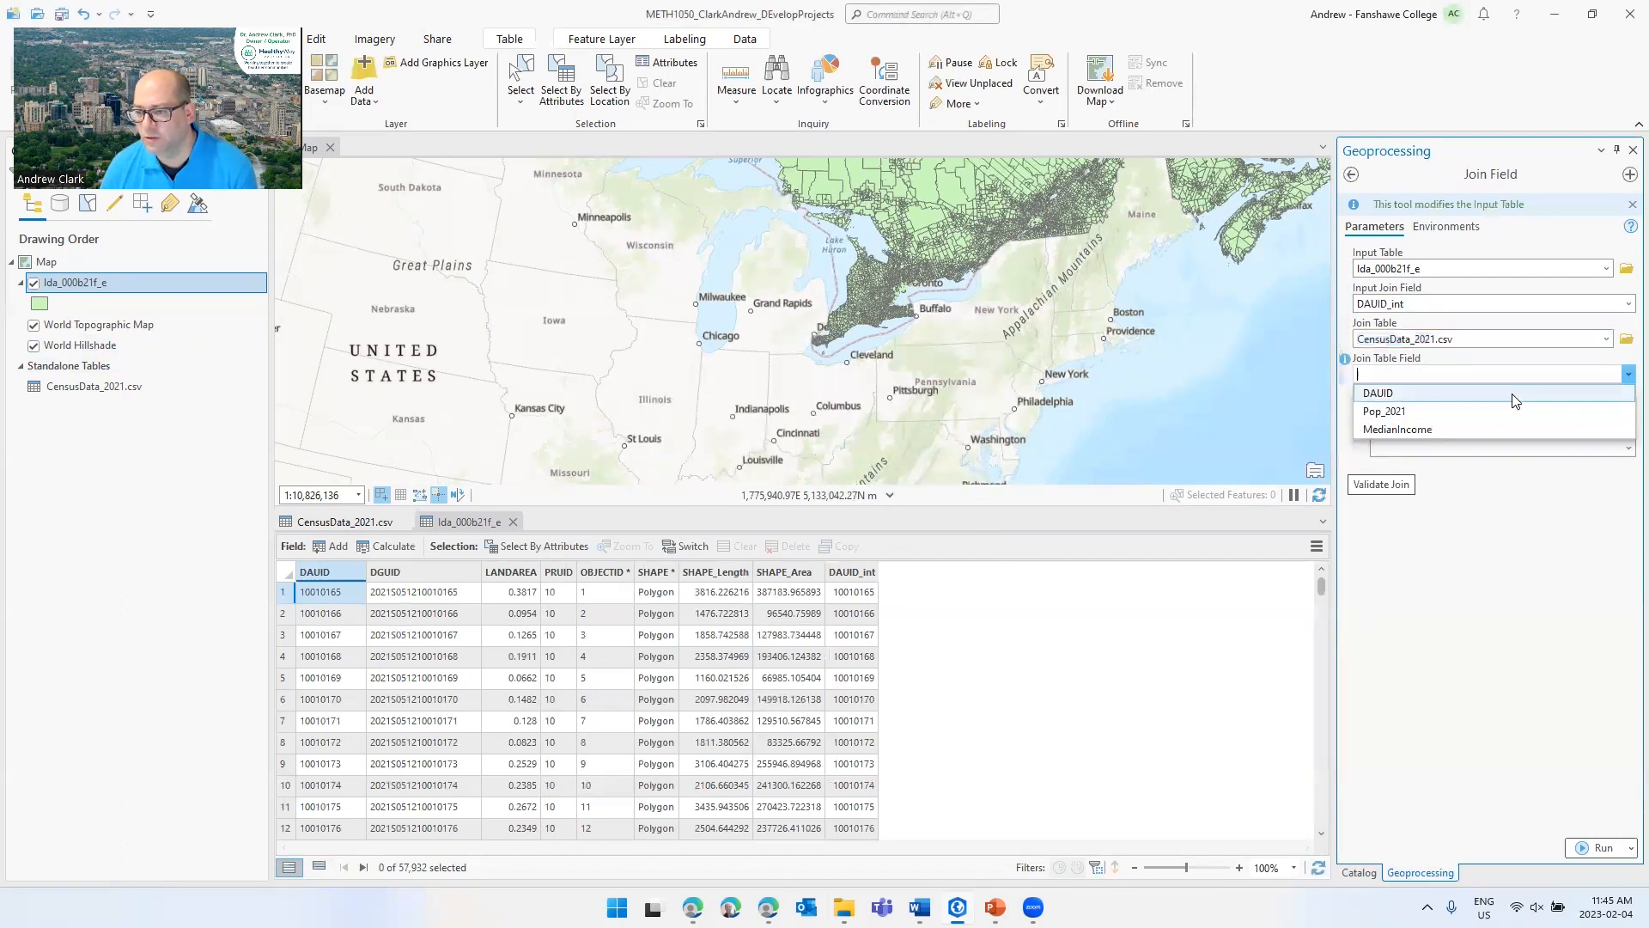
pyautogui.click(1374, 392)
# - Choose Pop_2021 and MedianIncome as the transfer fields and run the join
pyautogui.click(1625, 447)
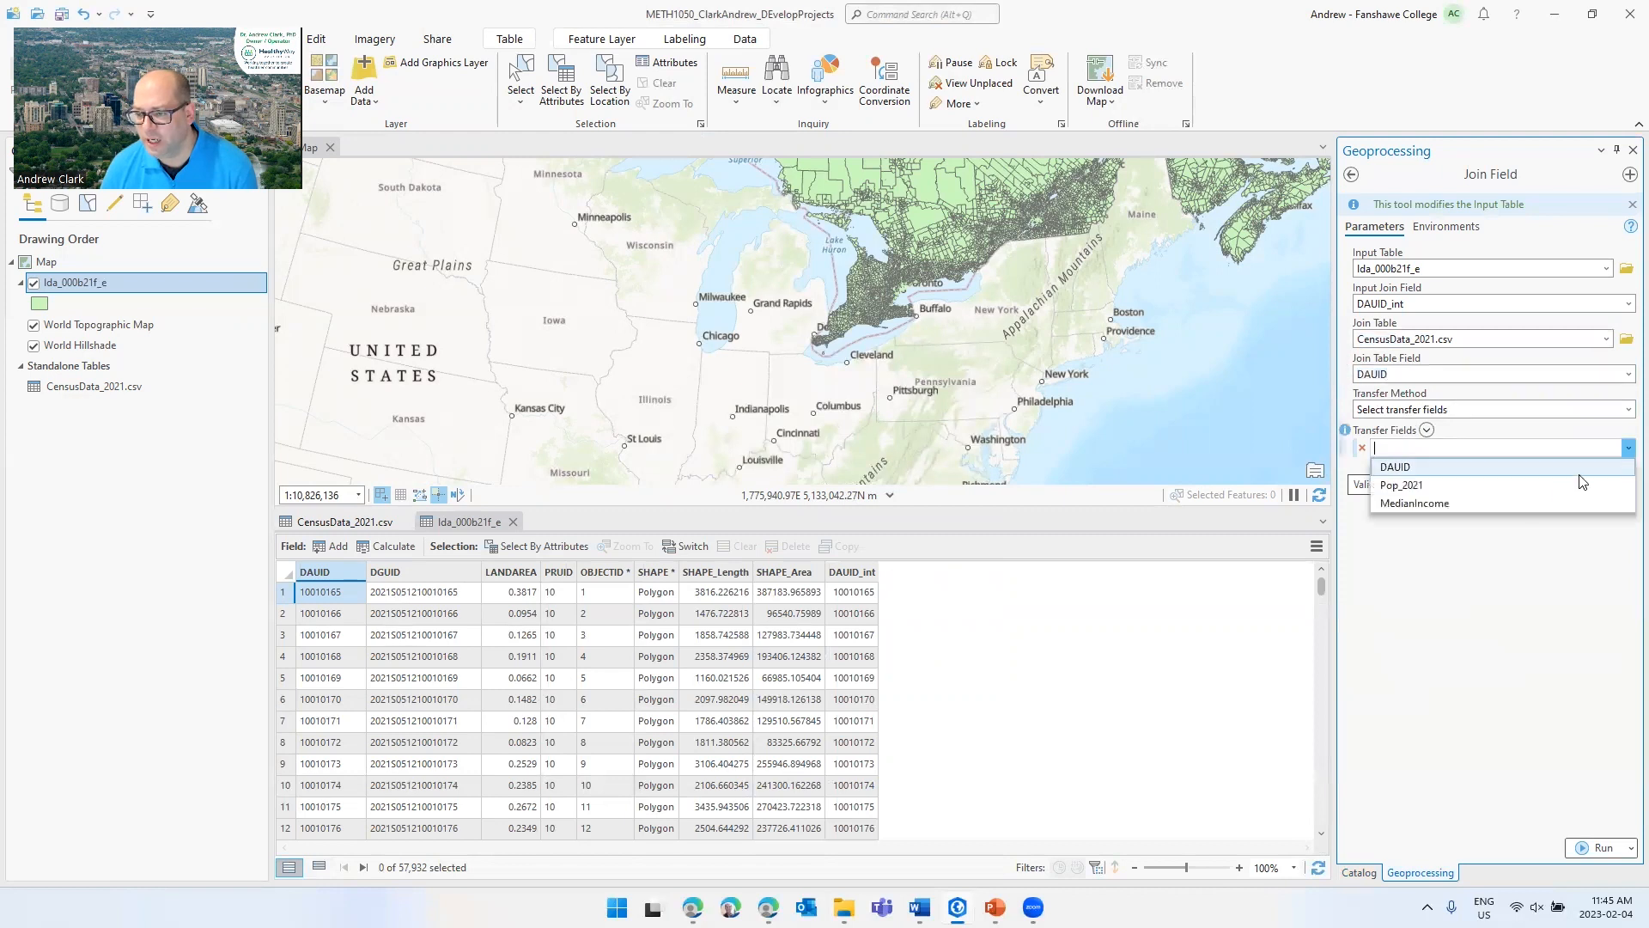
pyautogui.click(1572, 482)
pyautogui.click(1627, 468)
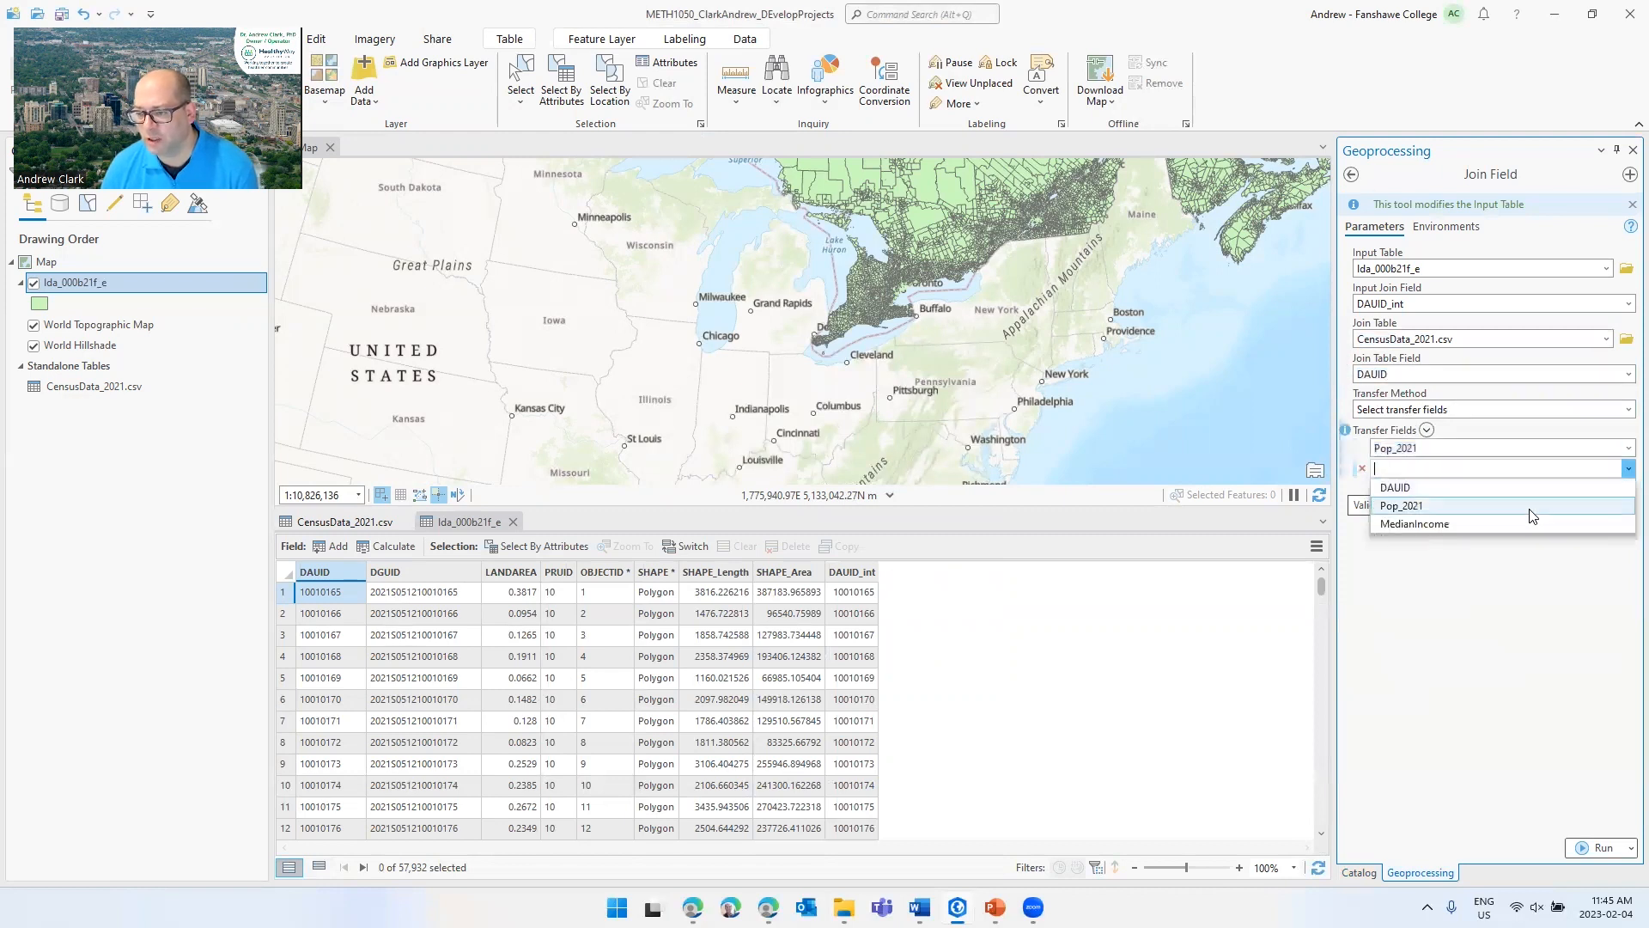
pyautogui.click(1526, 524)
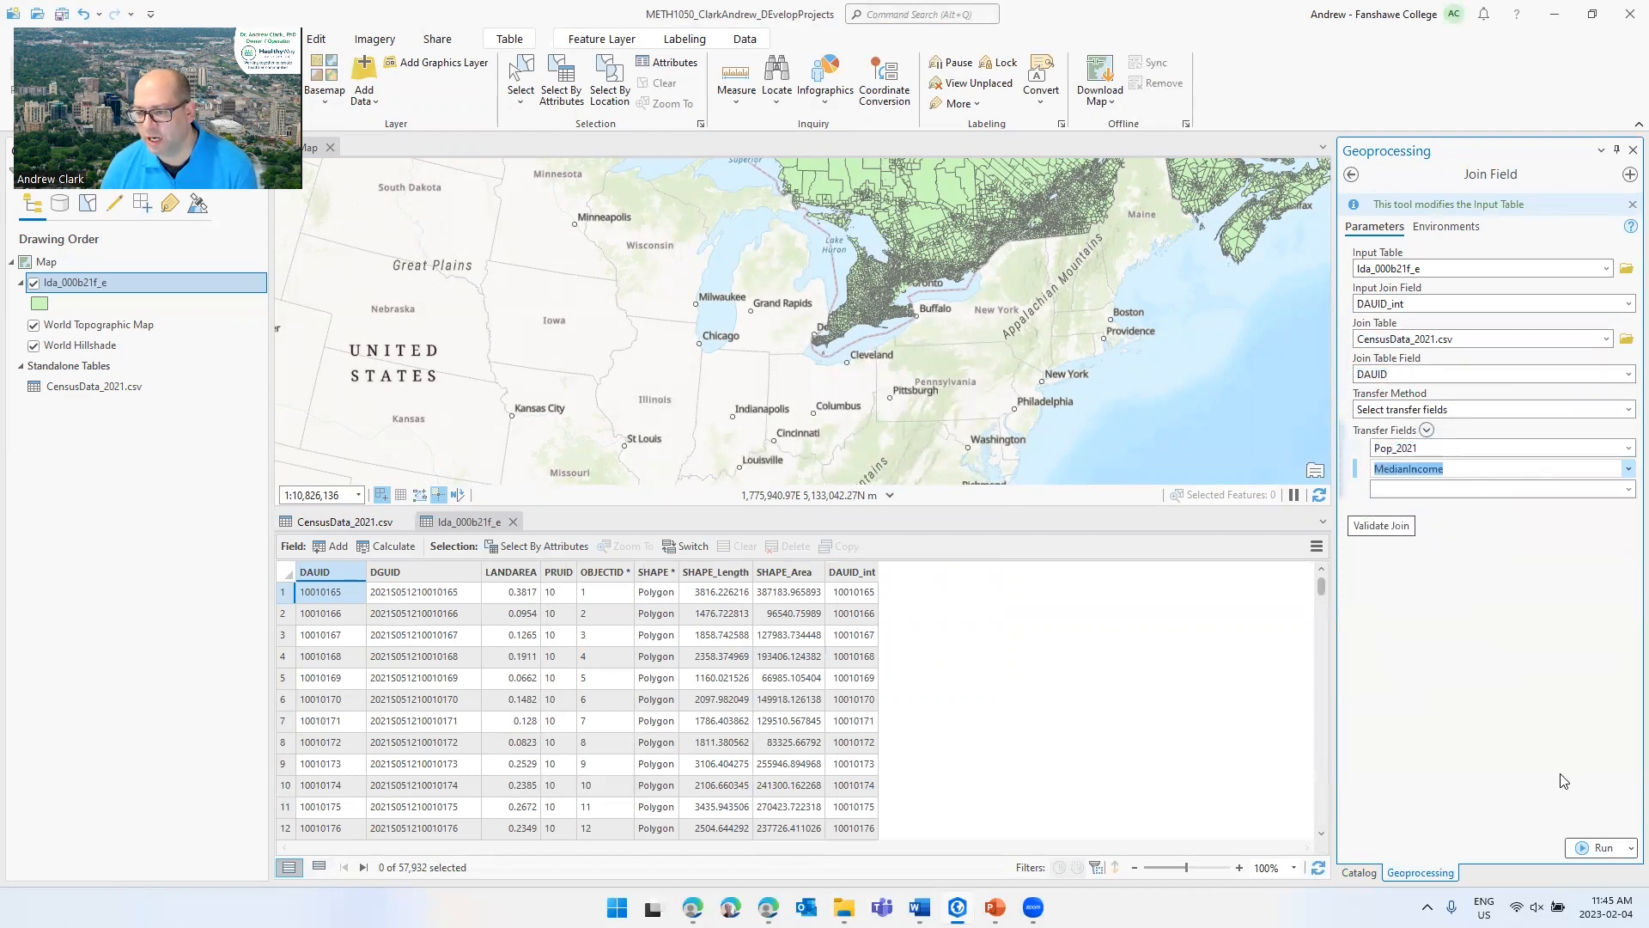
pyautogui.click(1601, 848)
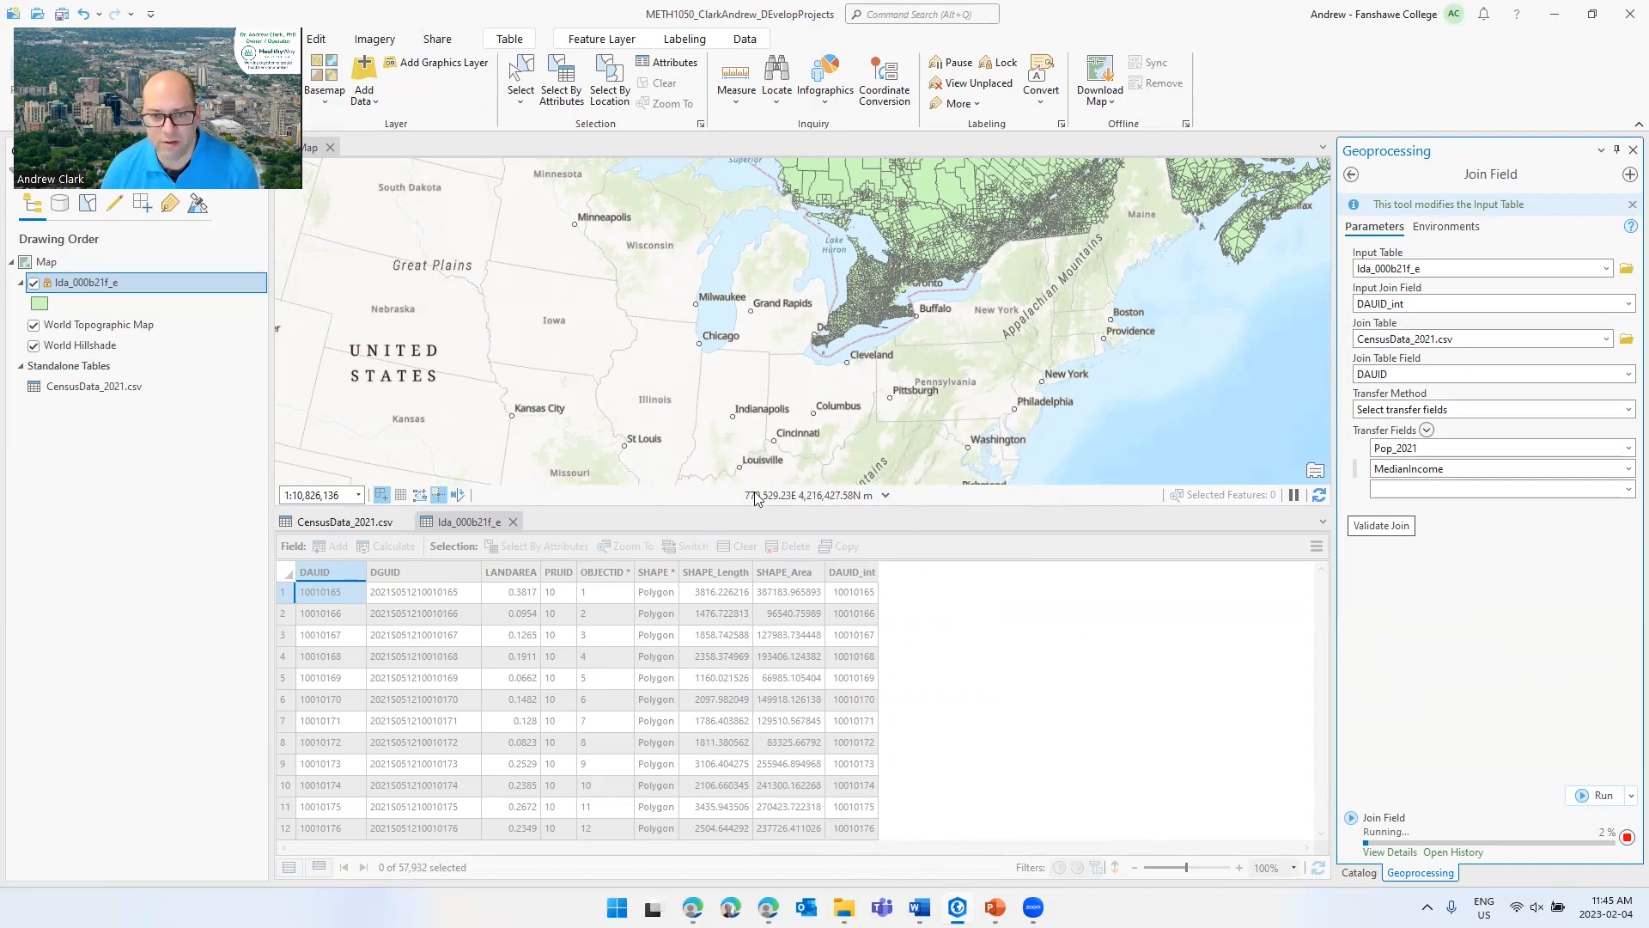
# - Symbolize the lda_000b21f_e layer with Graduated Colors as its primary symbology
pyautogui.scroll(5, 847, 296)
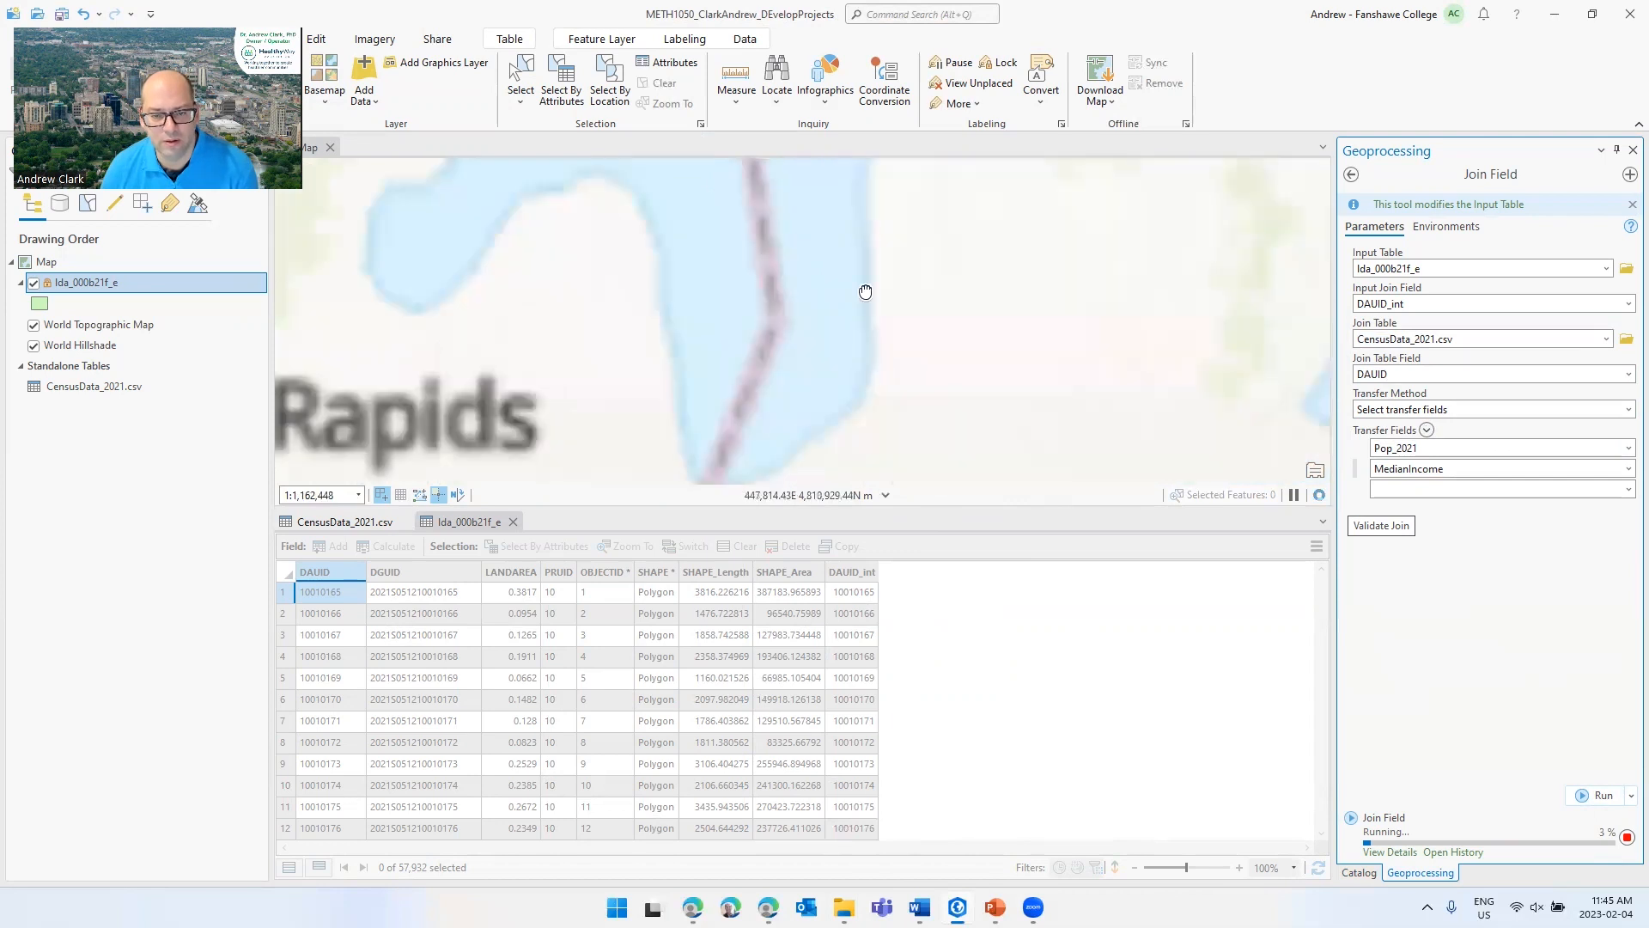
pyautogui.moveTo(818, 294); pyautogui.dragTo(765, 353)
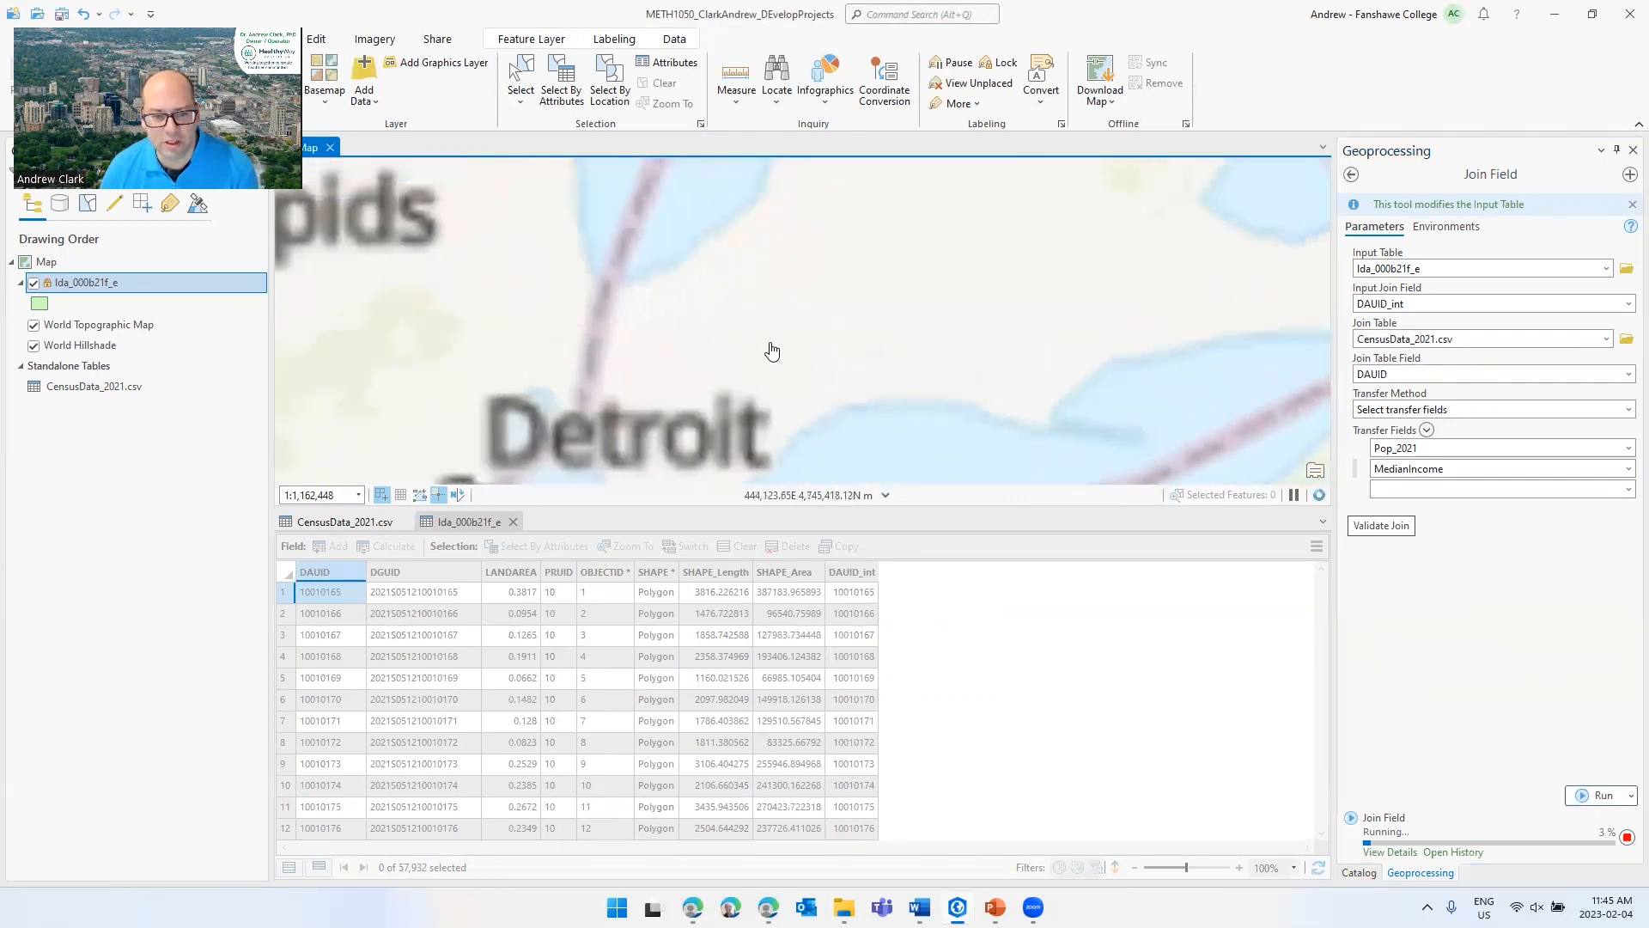
pyautogui.scroll(1, 778, 347)
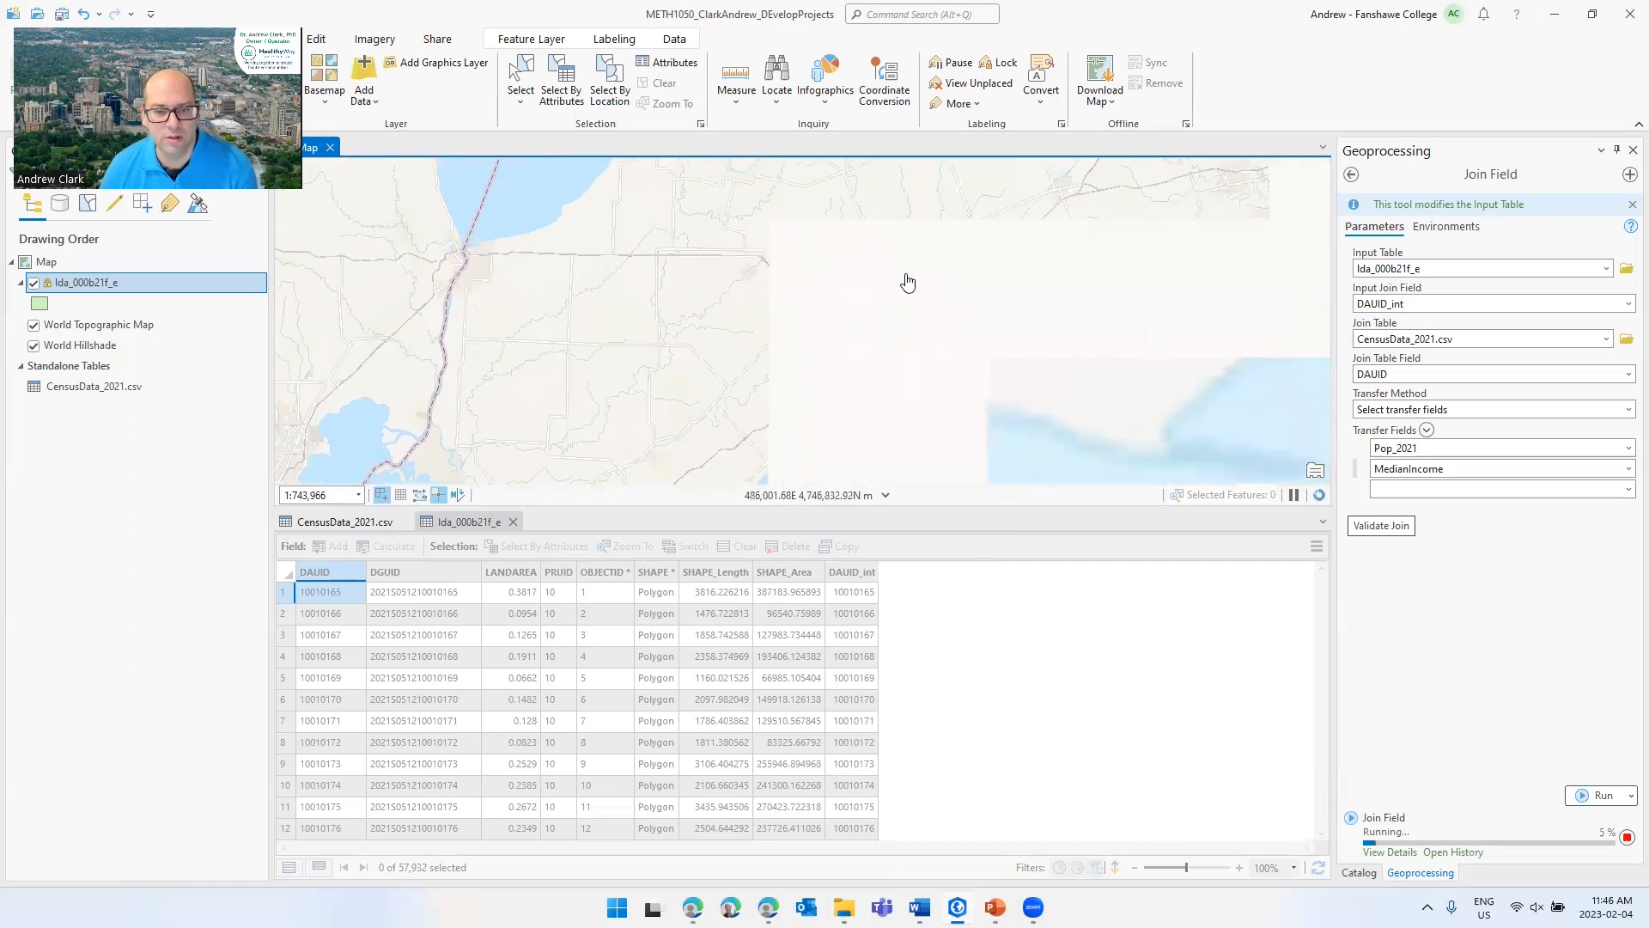
pyautogui.scroll(3, 896, 294)
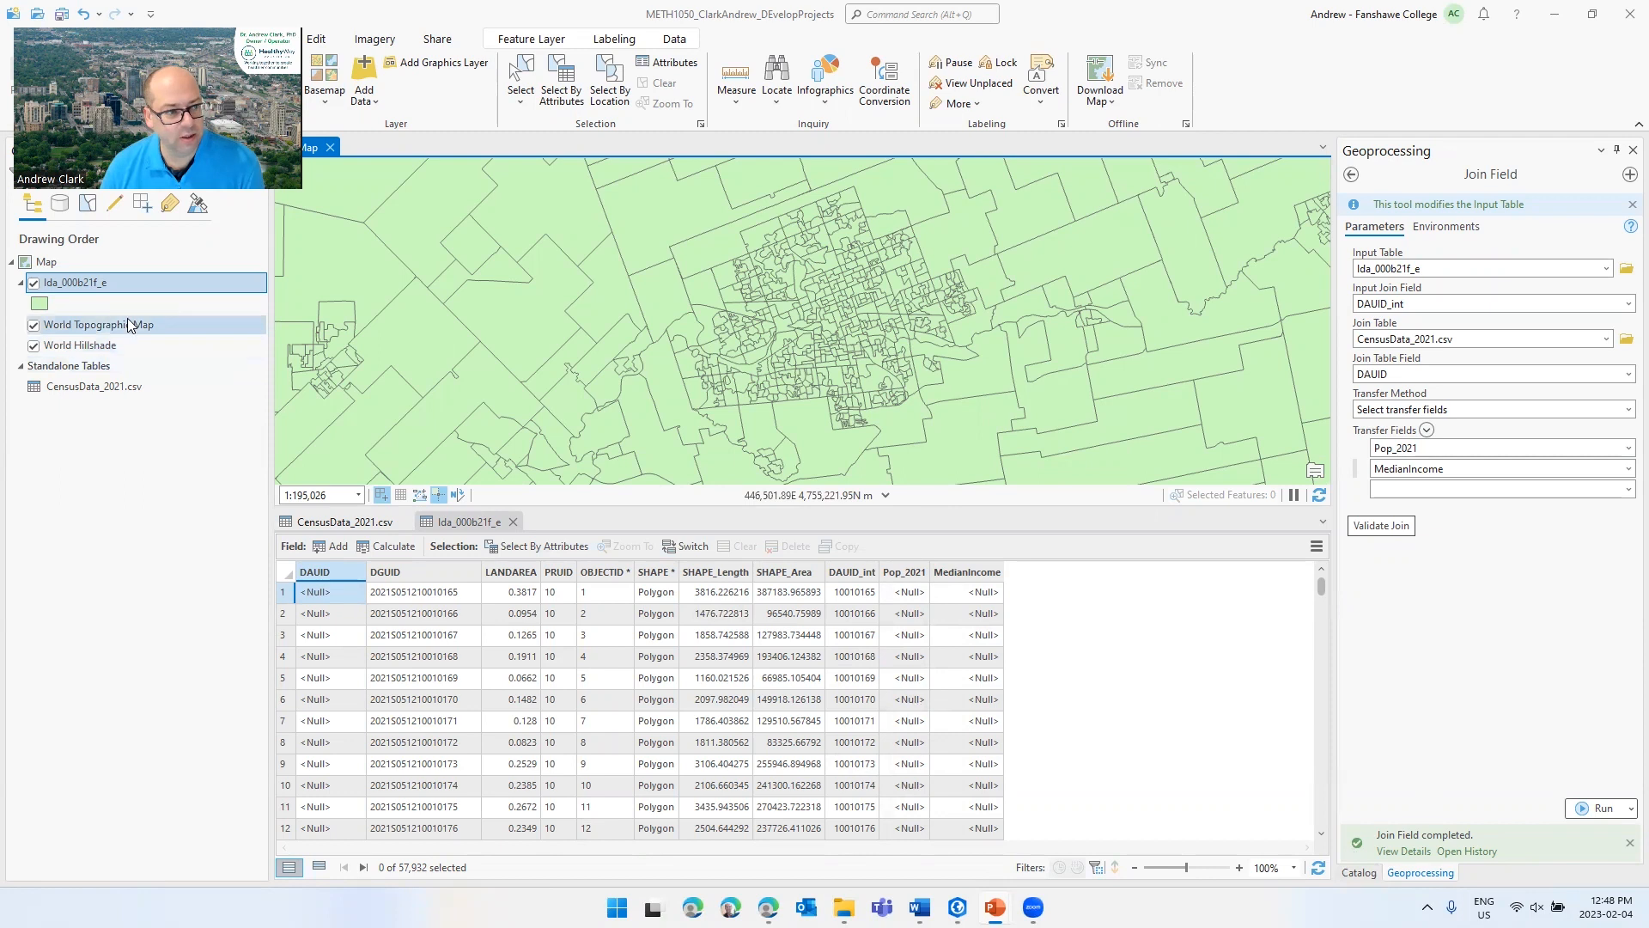
pyautogui.rightClick(136, 282)
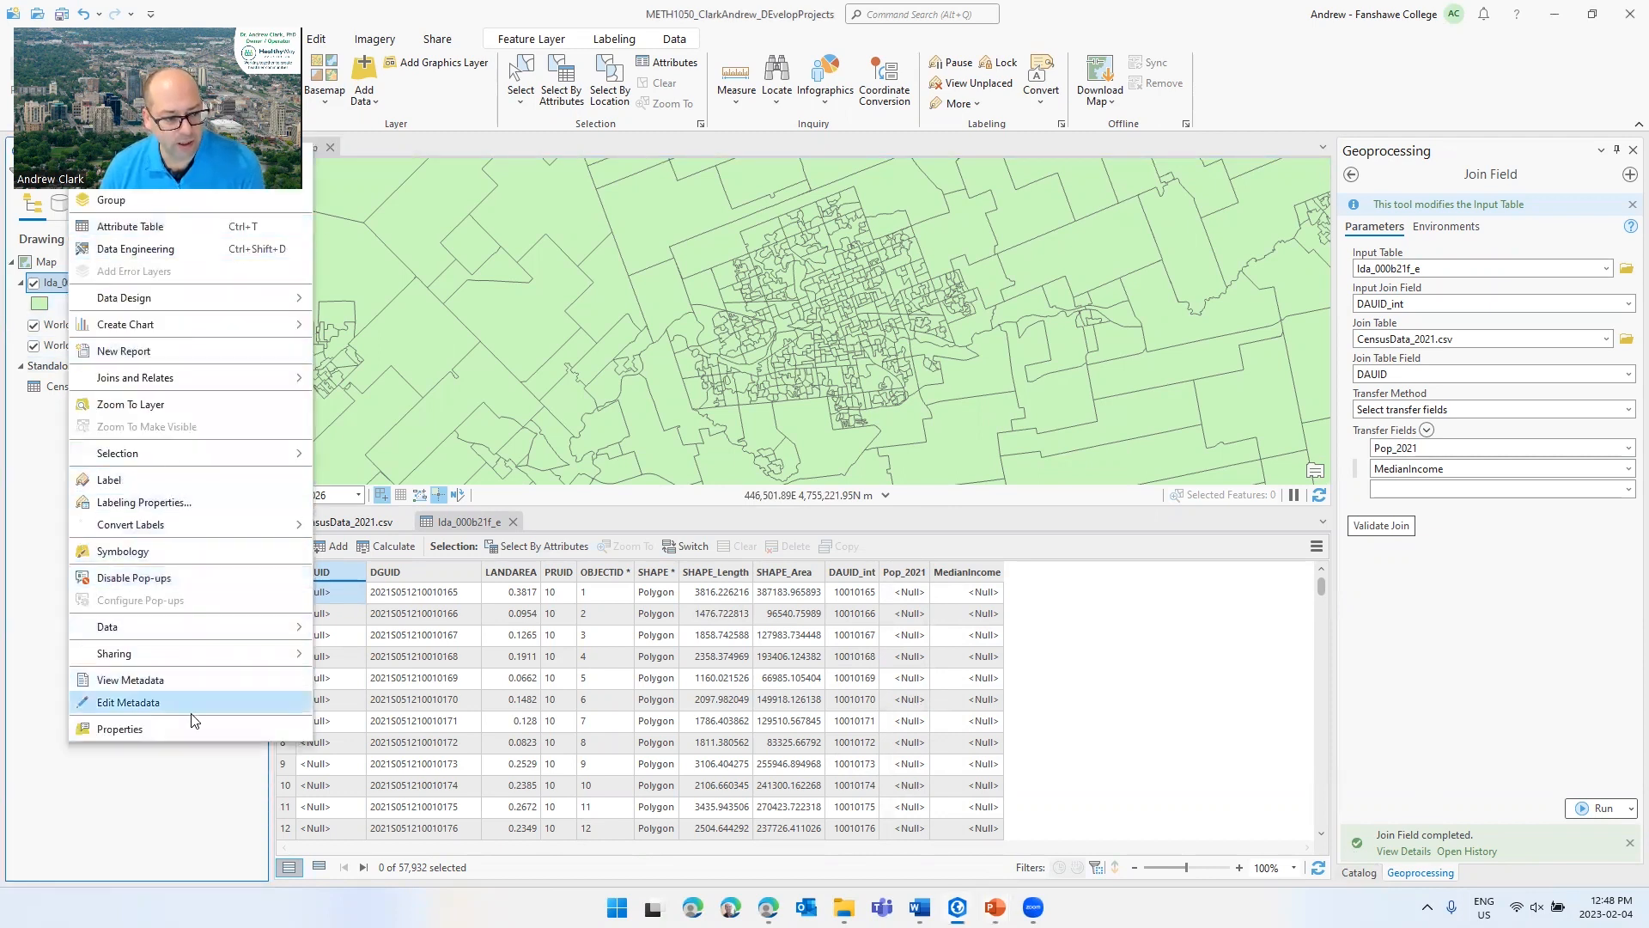
pyautogui.click(213, 550)
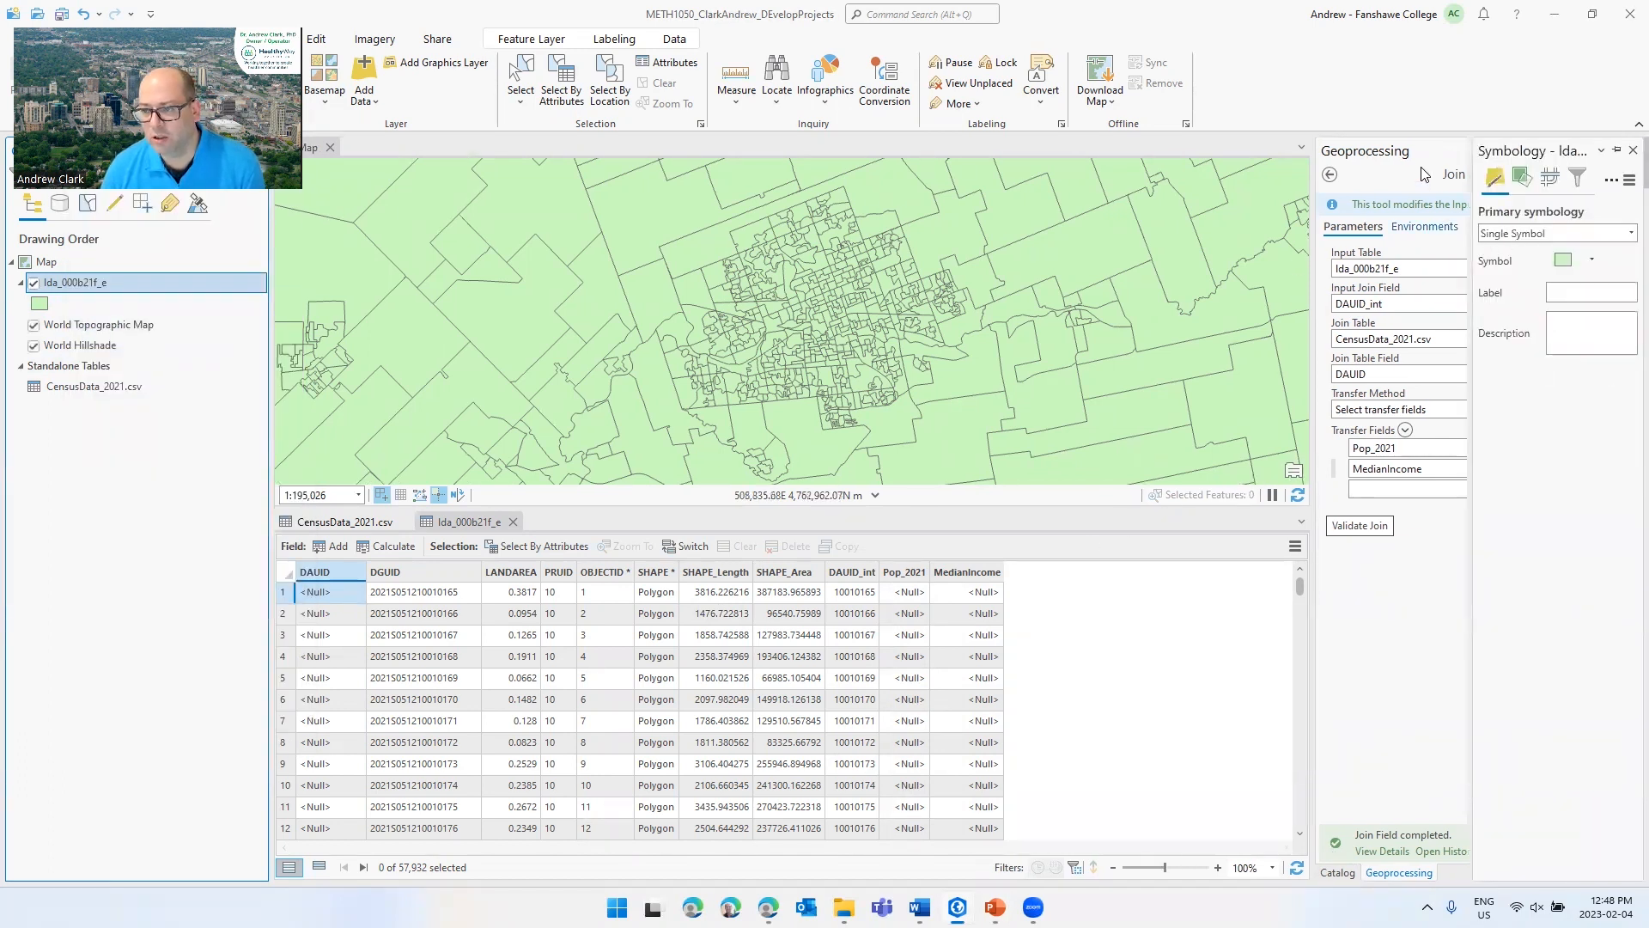
pyautogui.moveTo(1532, 151); pyautogui.dragTo(1467, 478)
pyautogui.click(1396, 230)
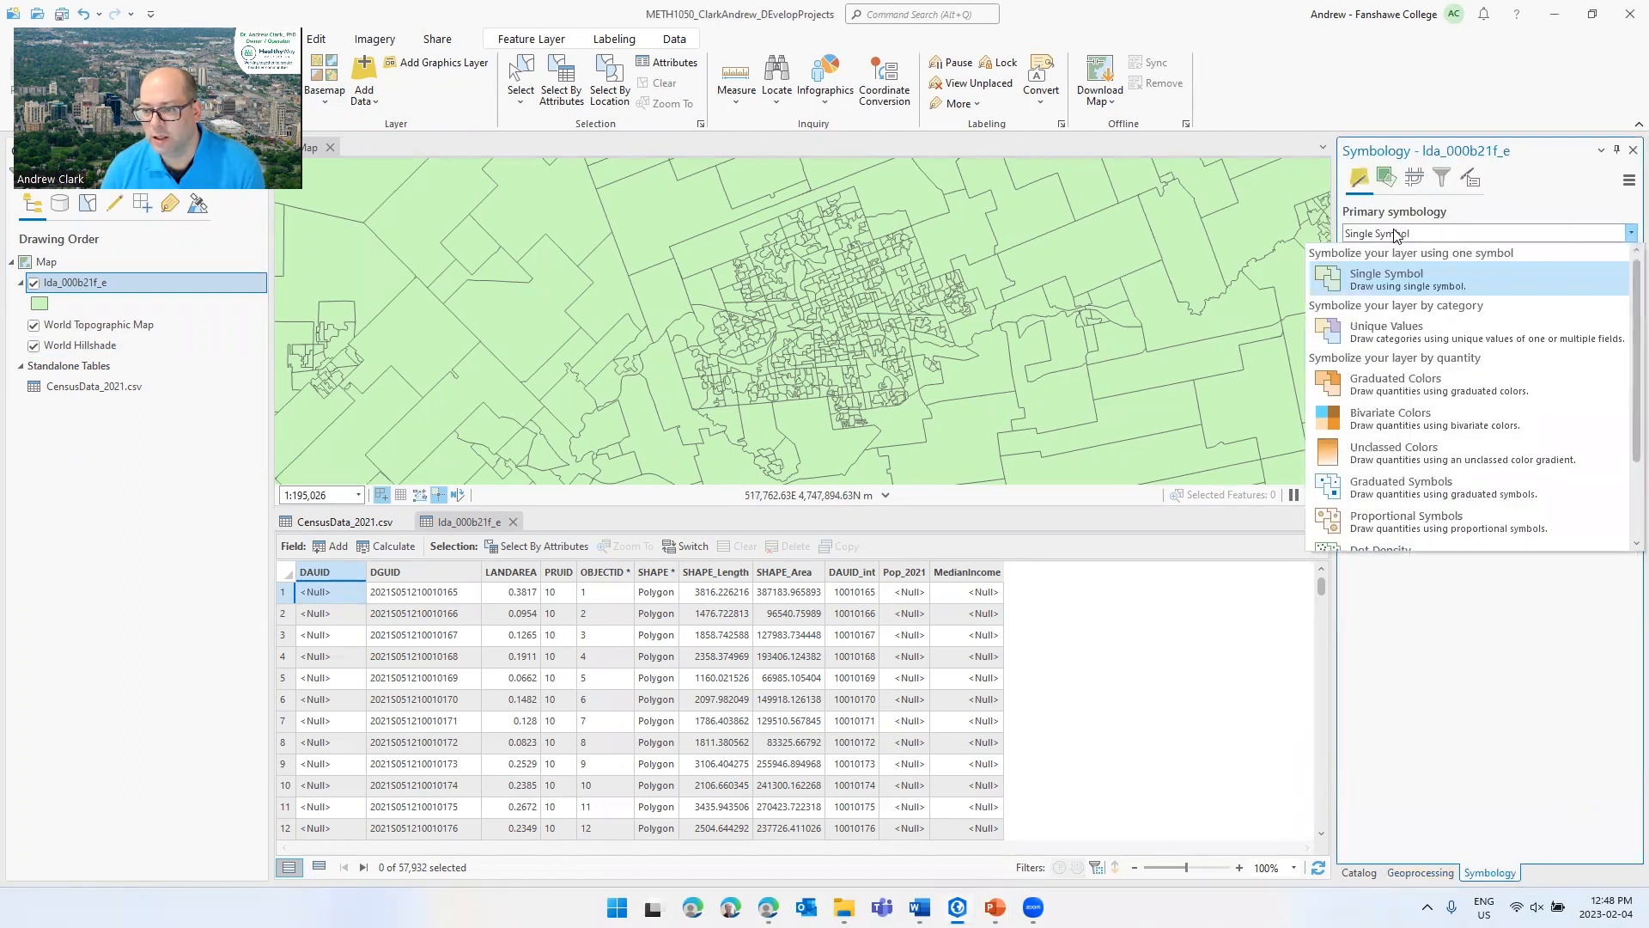
pyautogui.click(1432, 380)
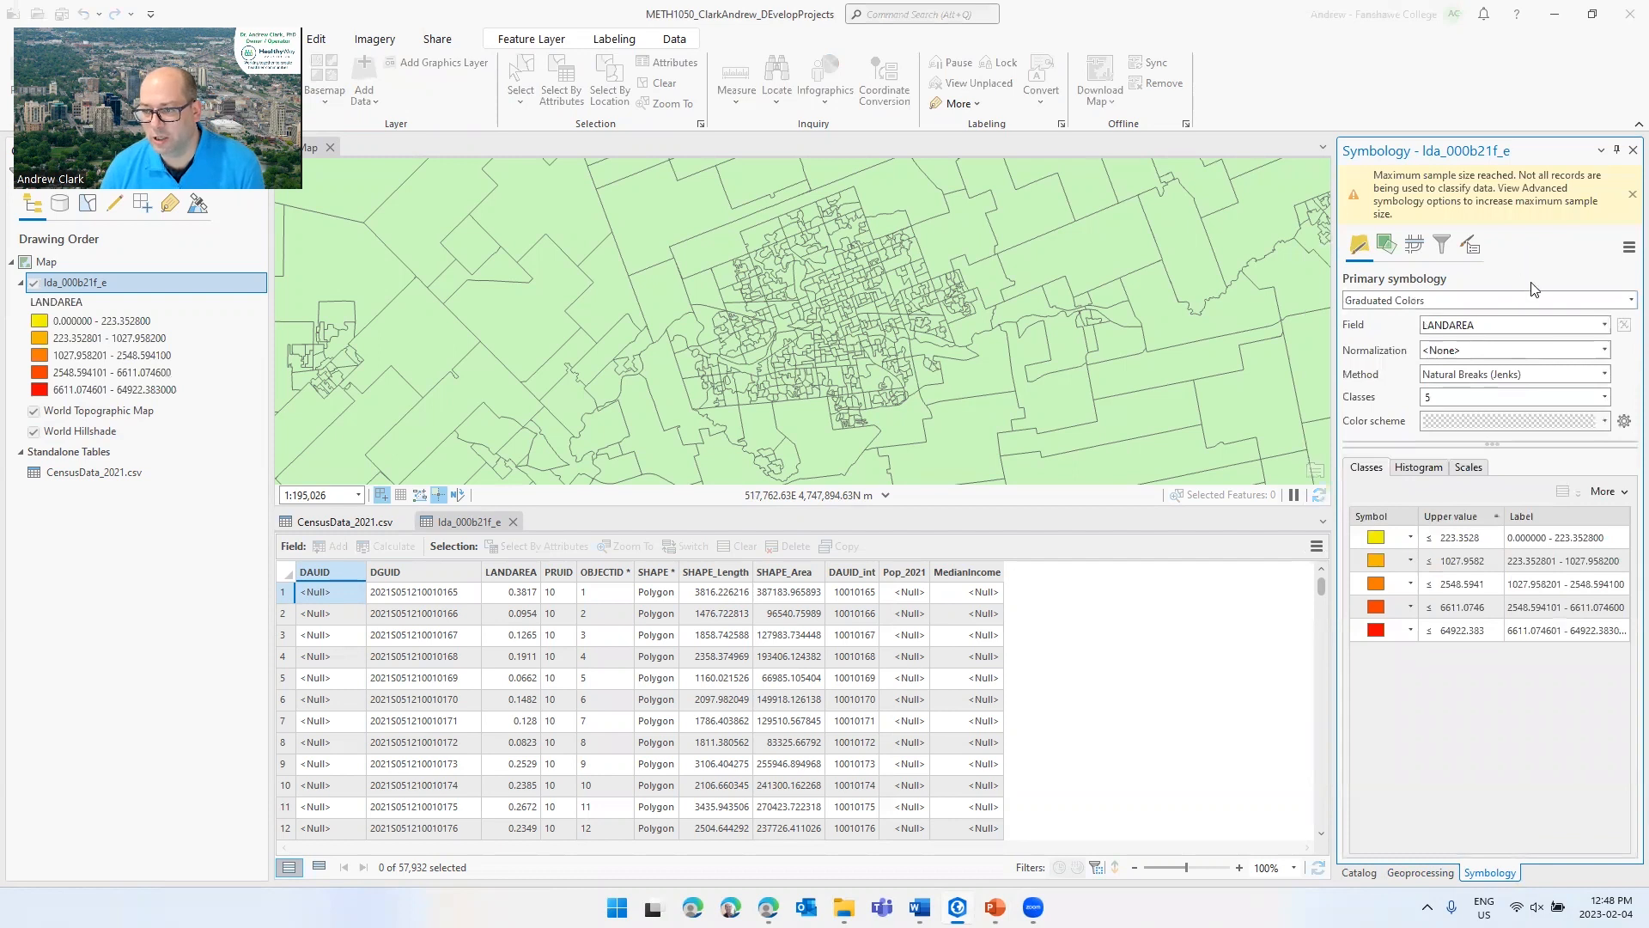
pyautogui.click(1628, 301)
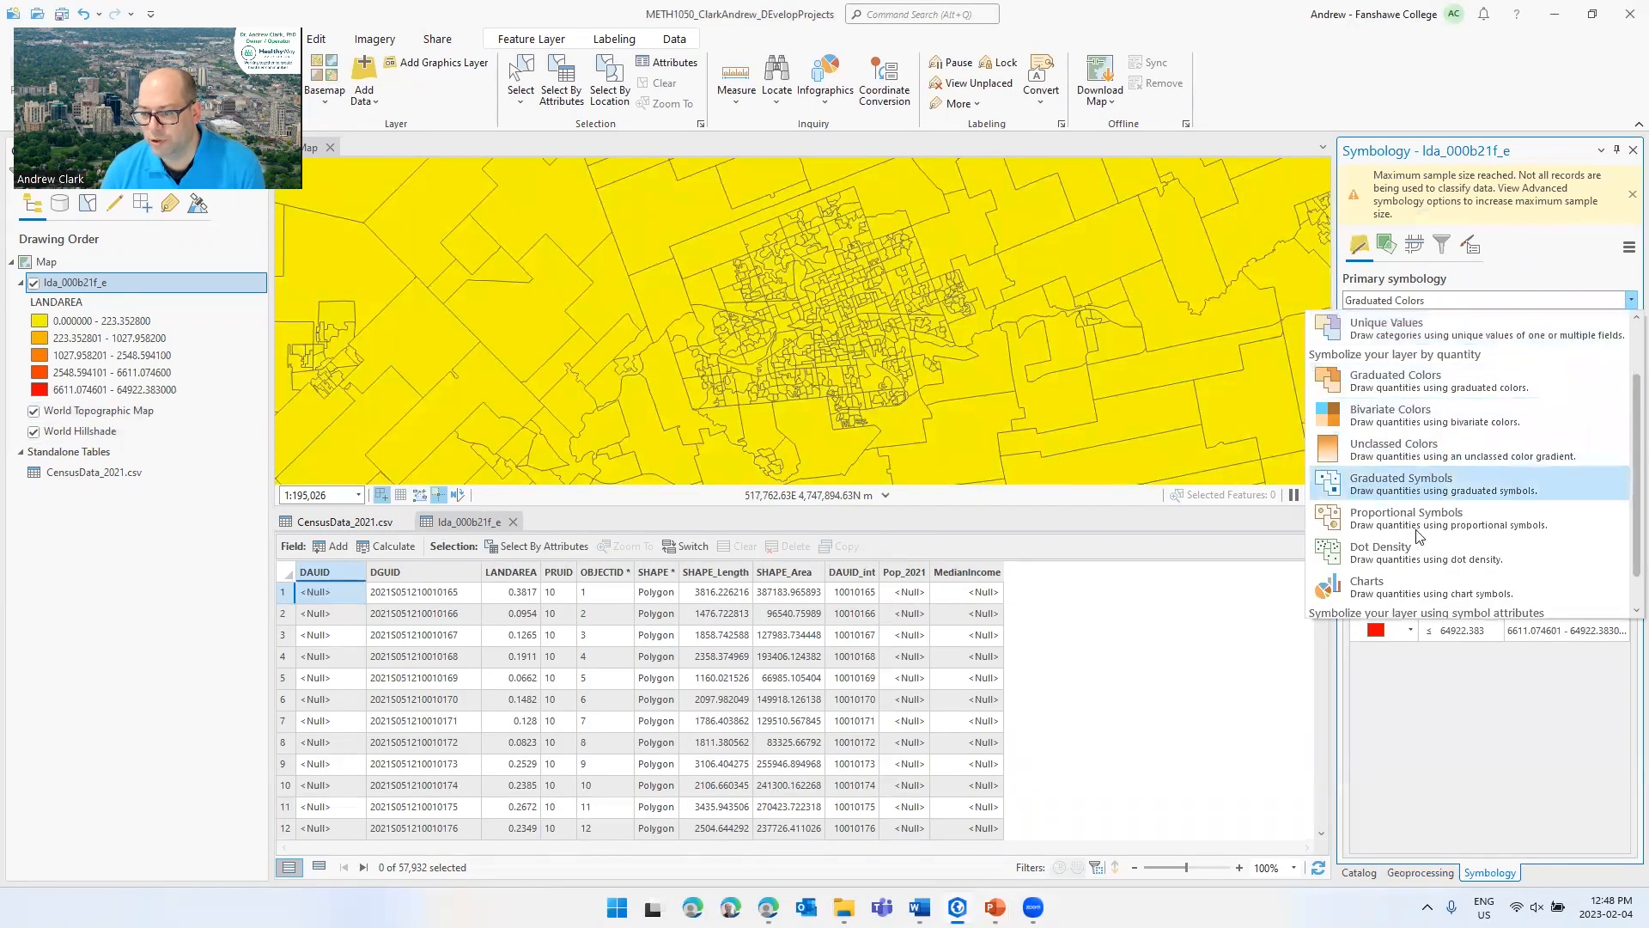
pyautogui.click(1440, 384)
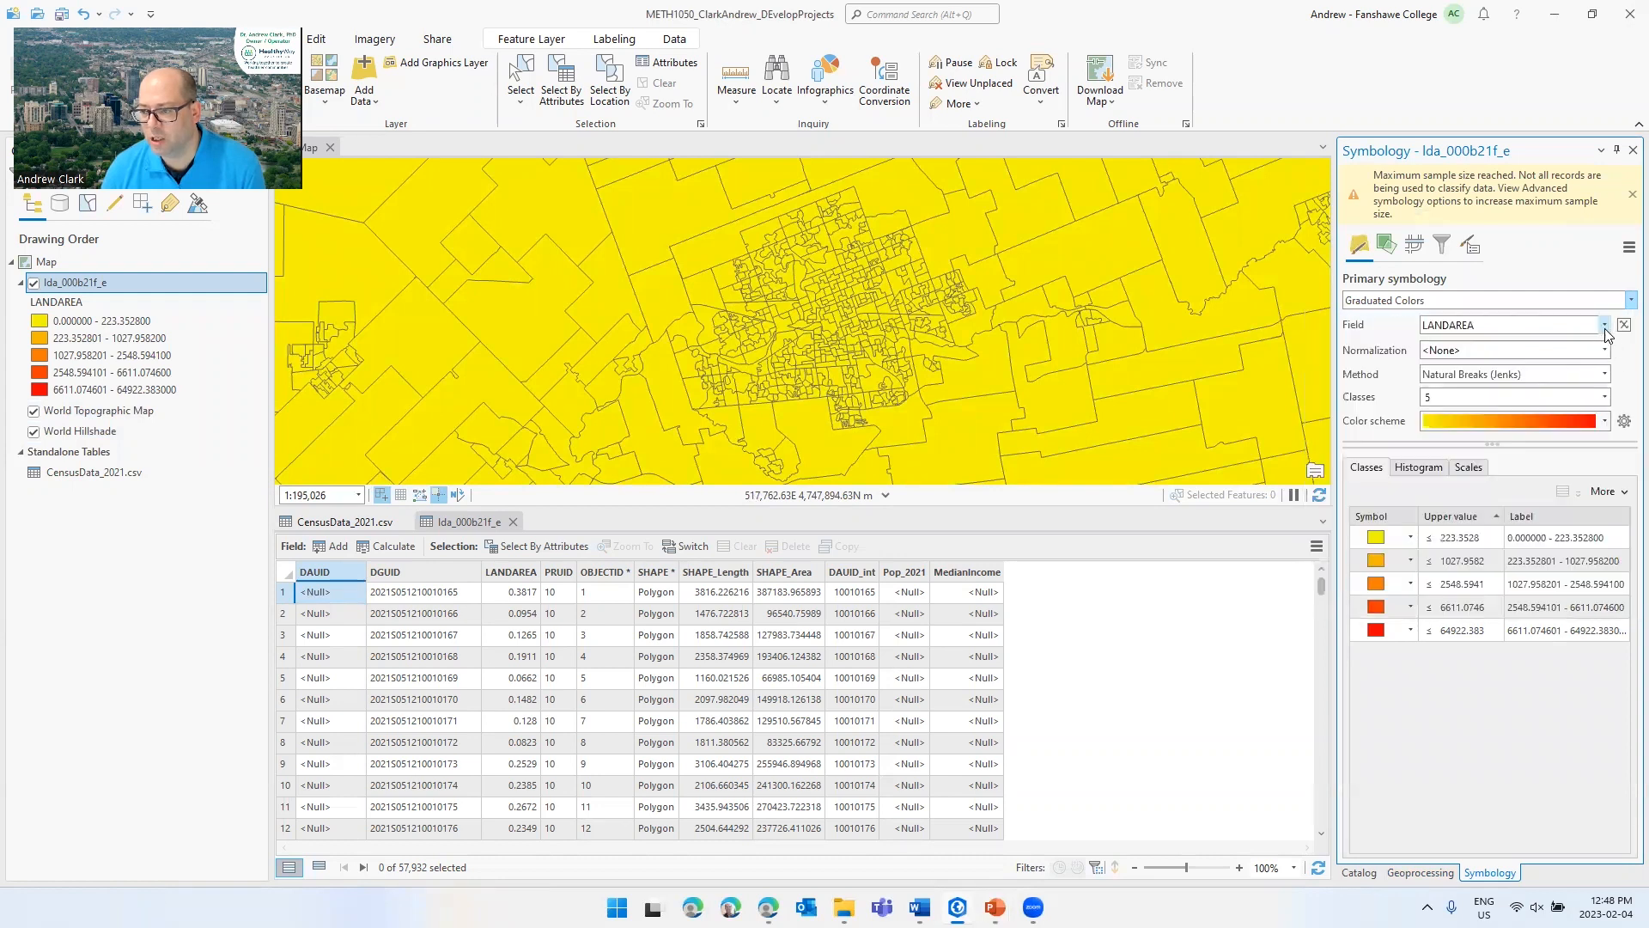
# - Set the graduated colors field to MedianIncome and close the lda_000b21f_e and CensusData_2021.csv attribute tables
pyautogui.click(1604, 327)
pyautogui.click(1548, 421)
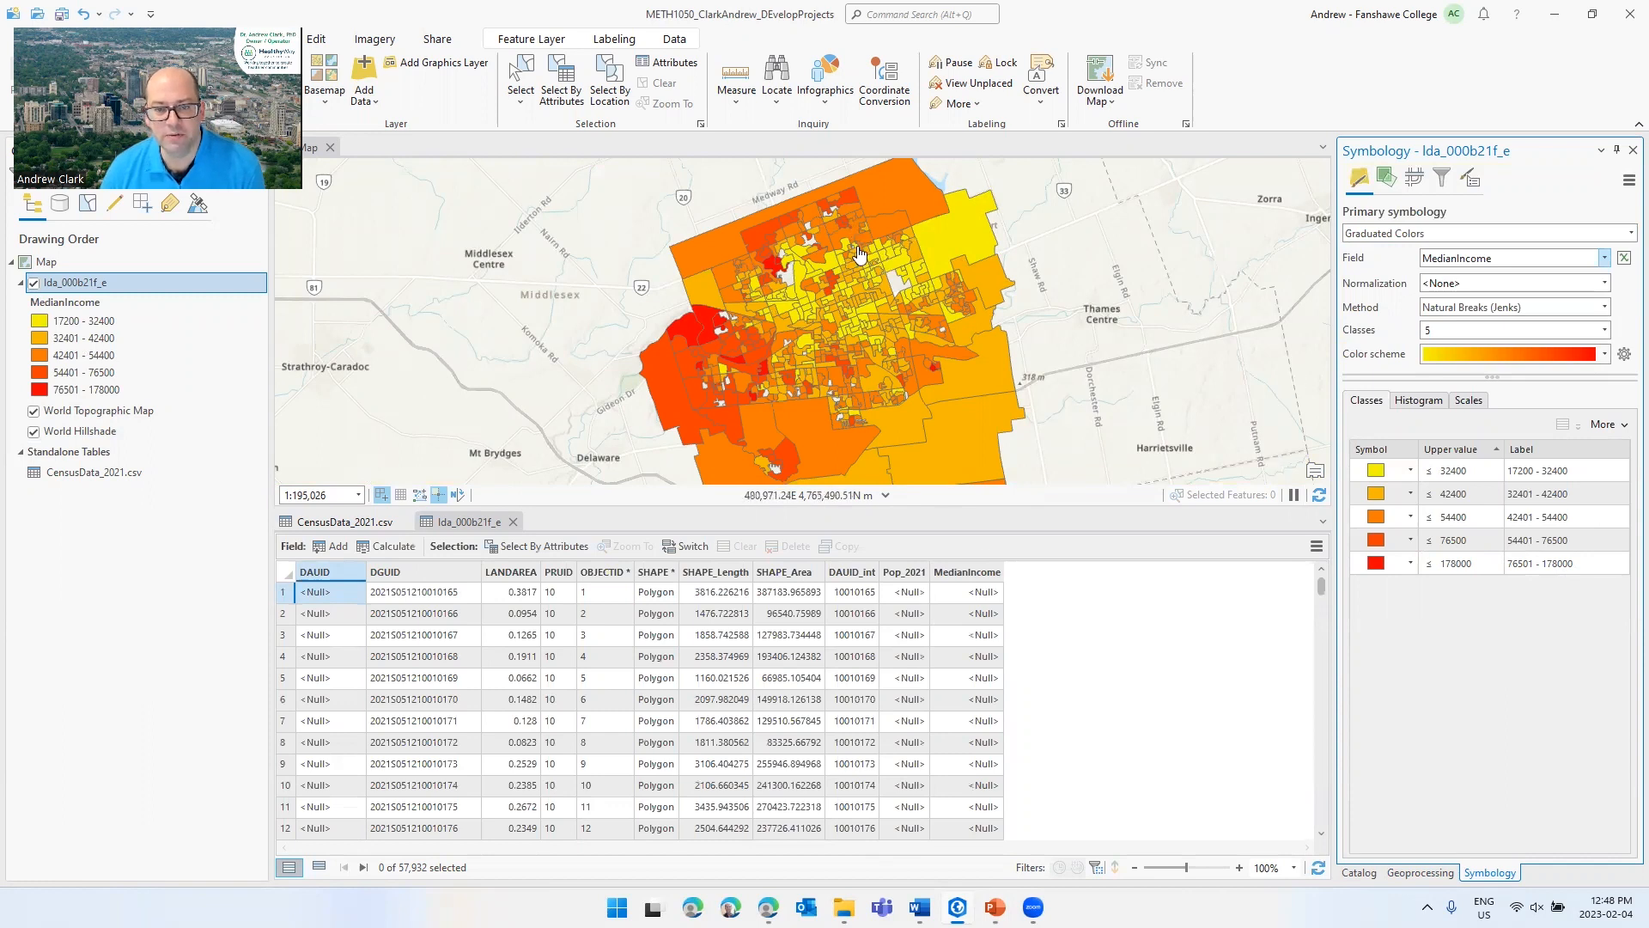
pyautogui.click(505, 527)
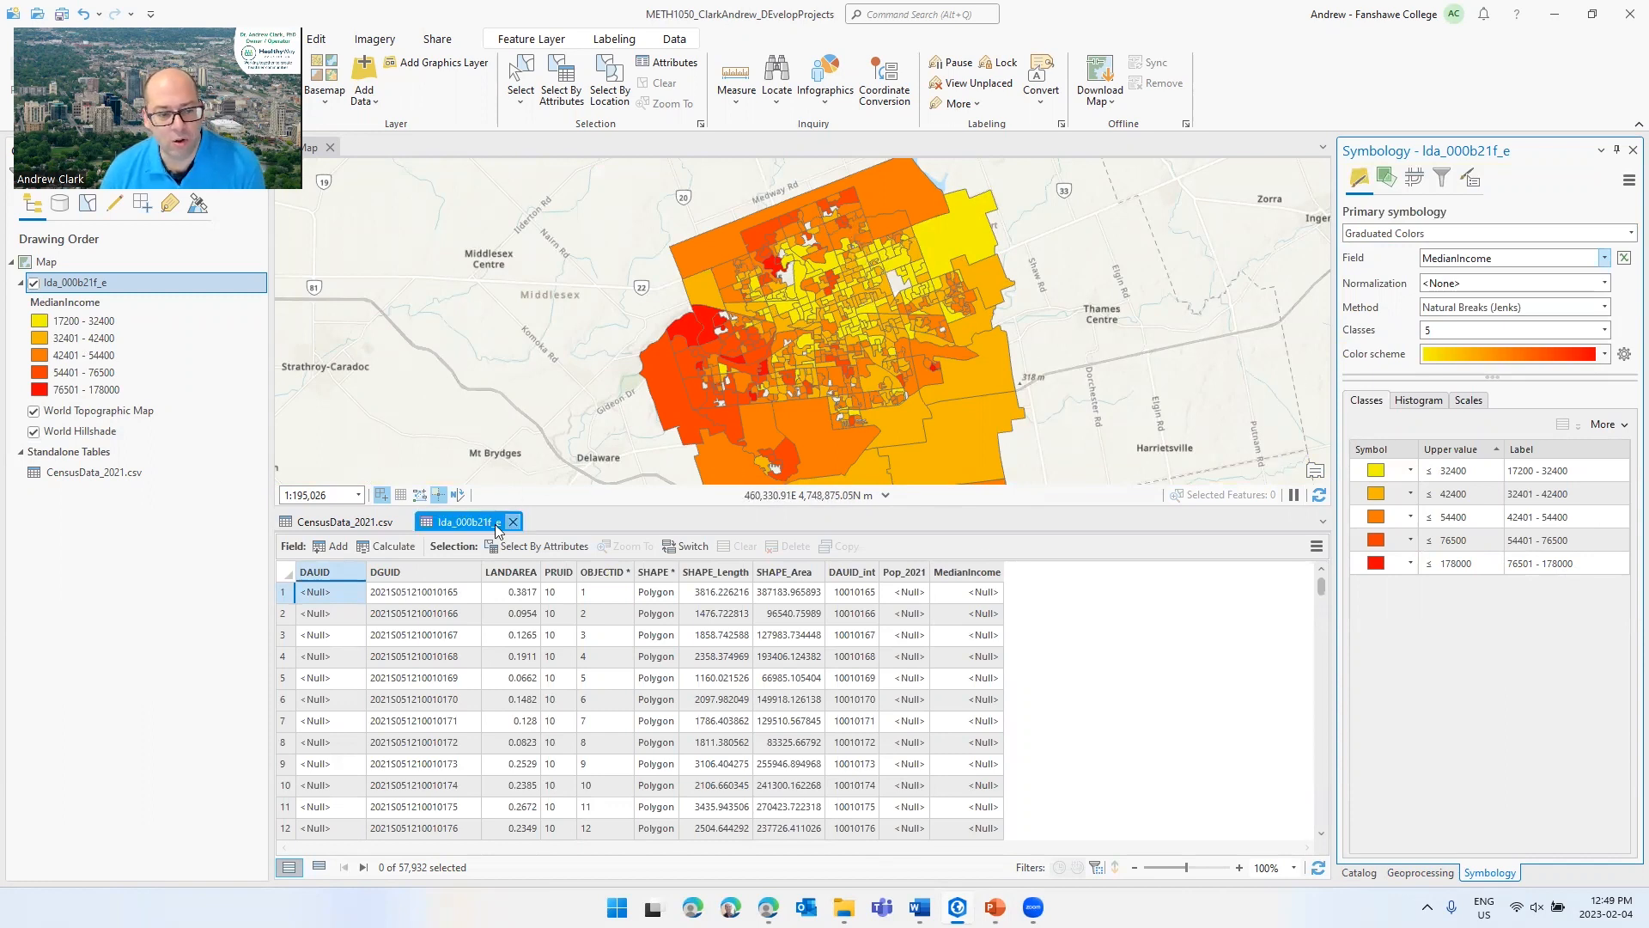
pyautogui.click(513, 522)
pyautogui.click(403, 523)
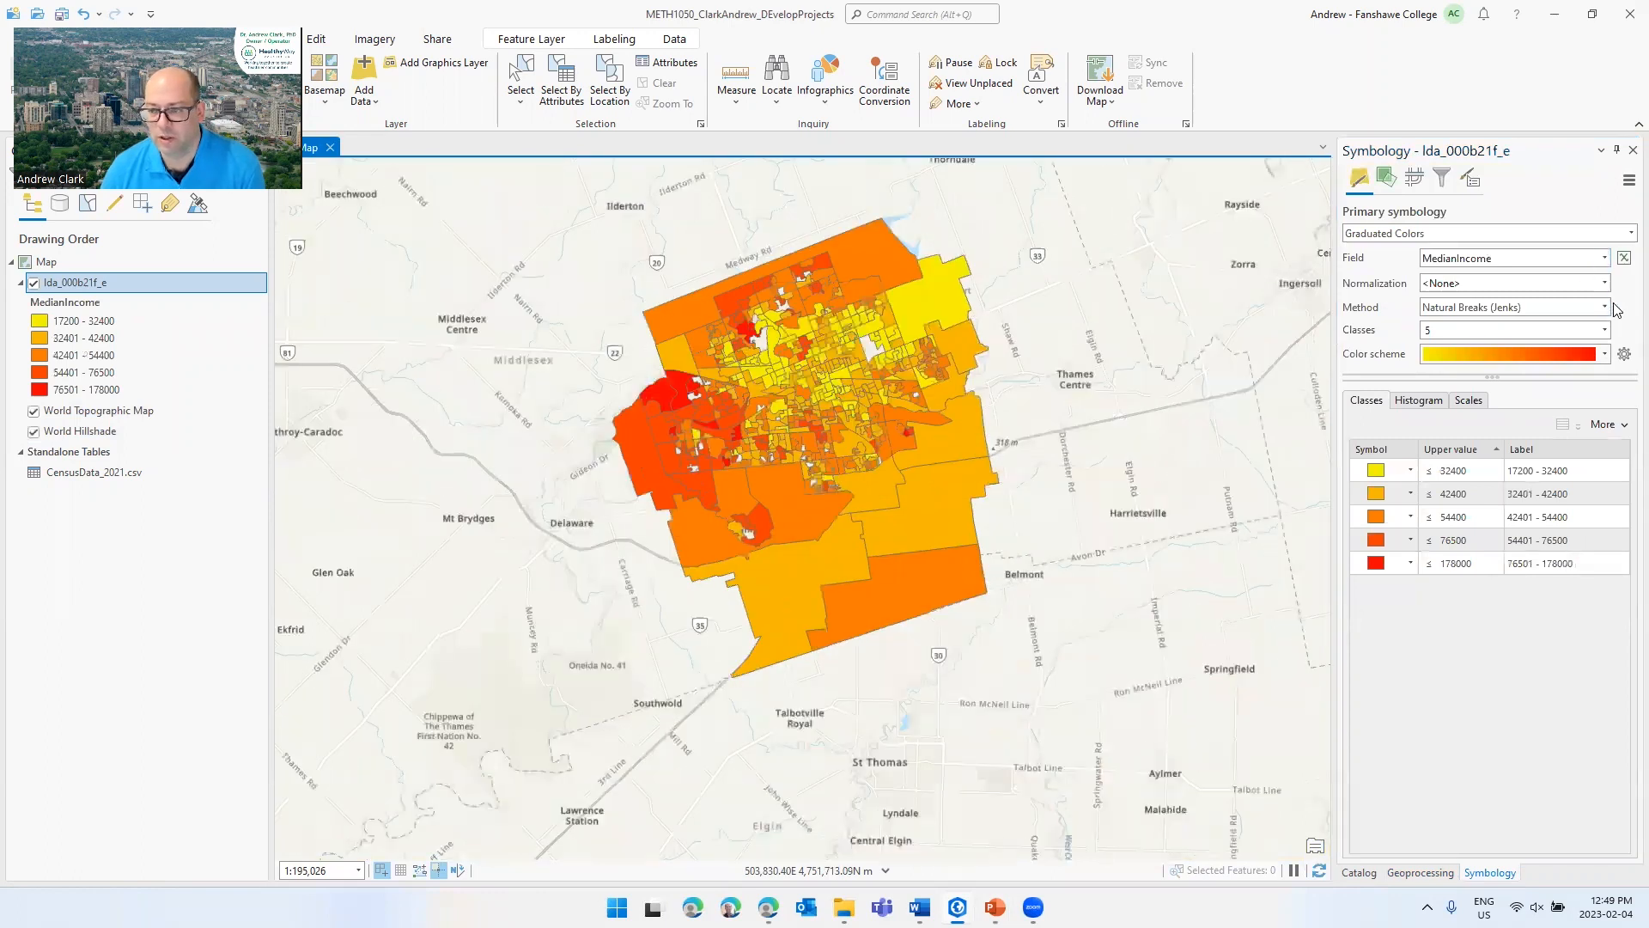
# - Classify the MedianIncome symbology with the Quantile method and apply the stepped white-blue-purple color scheme
pyautogui.click(1604, 308)
pyautogui.click(1509, 438)
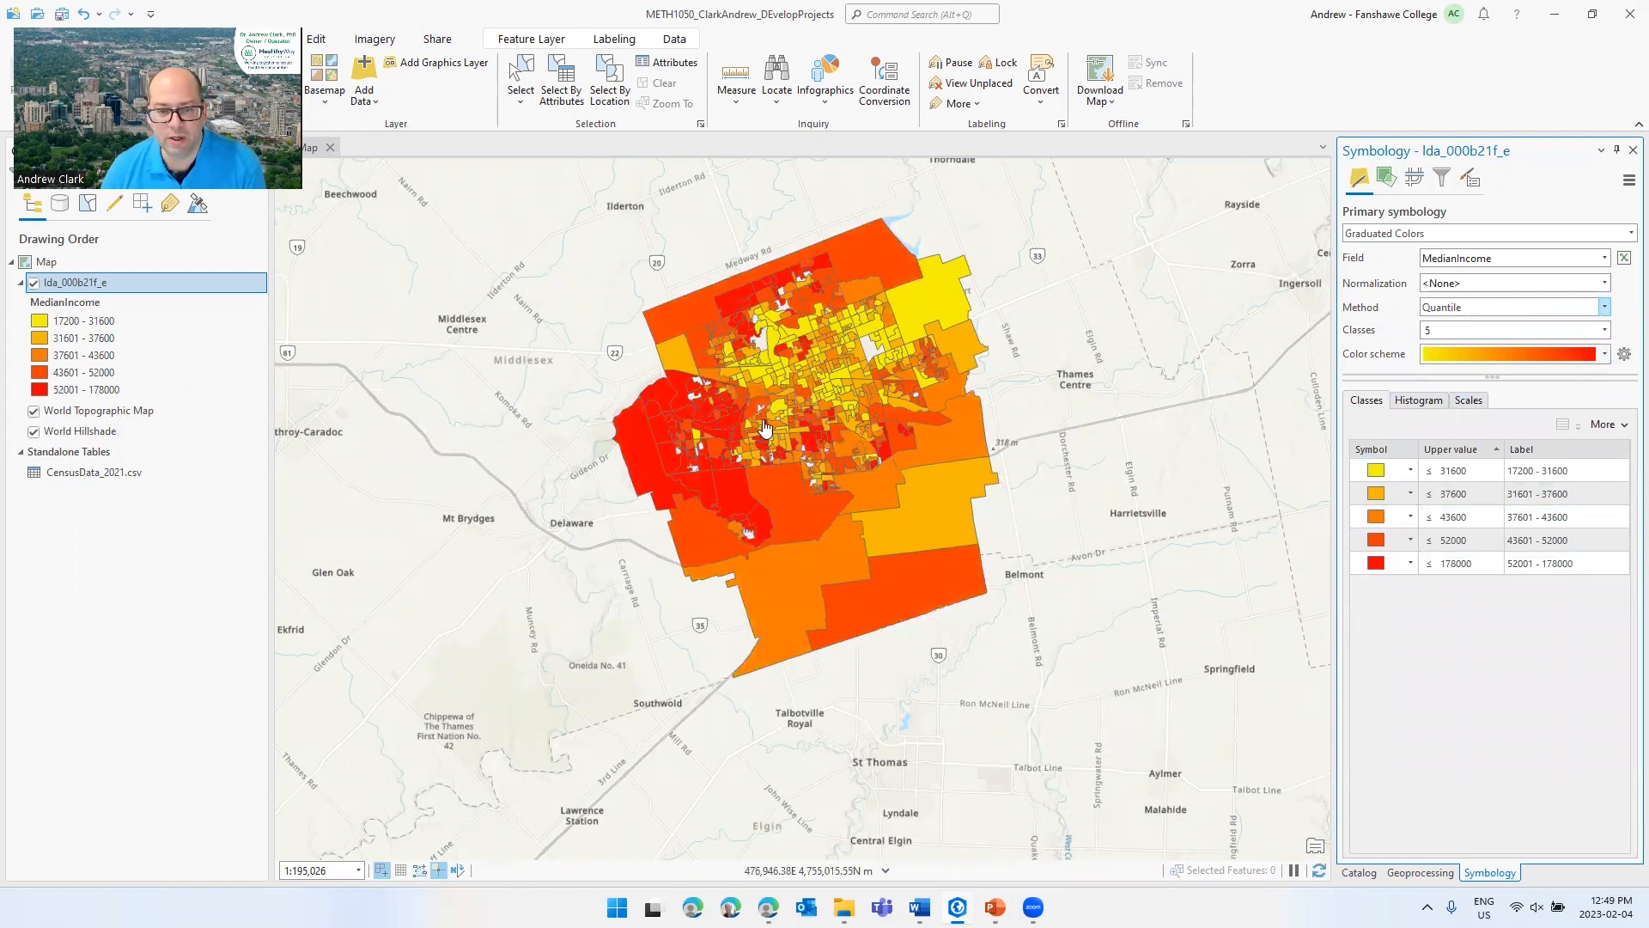
pyautogui.click(1438, 357)
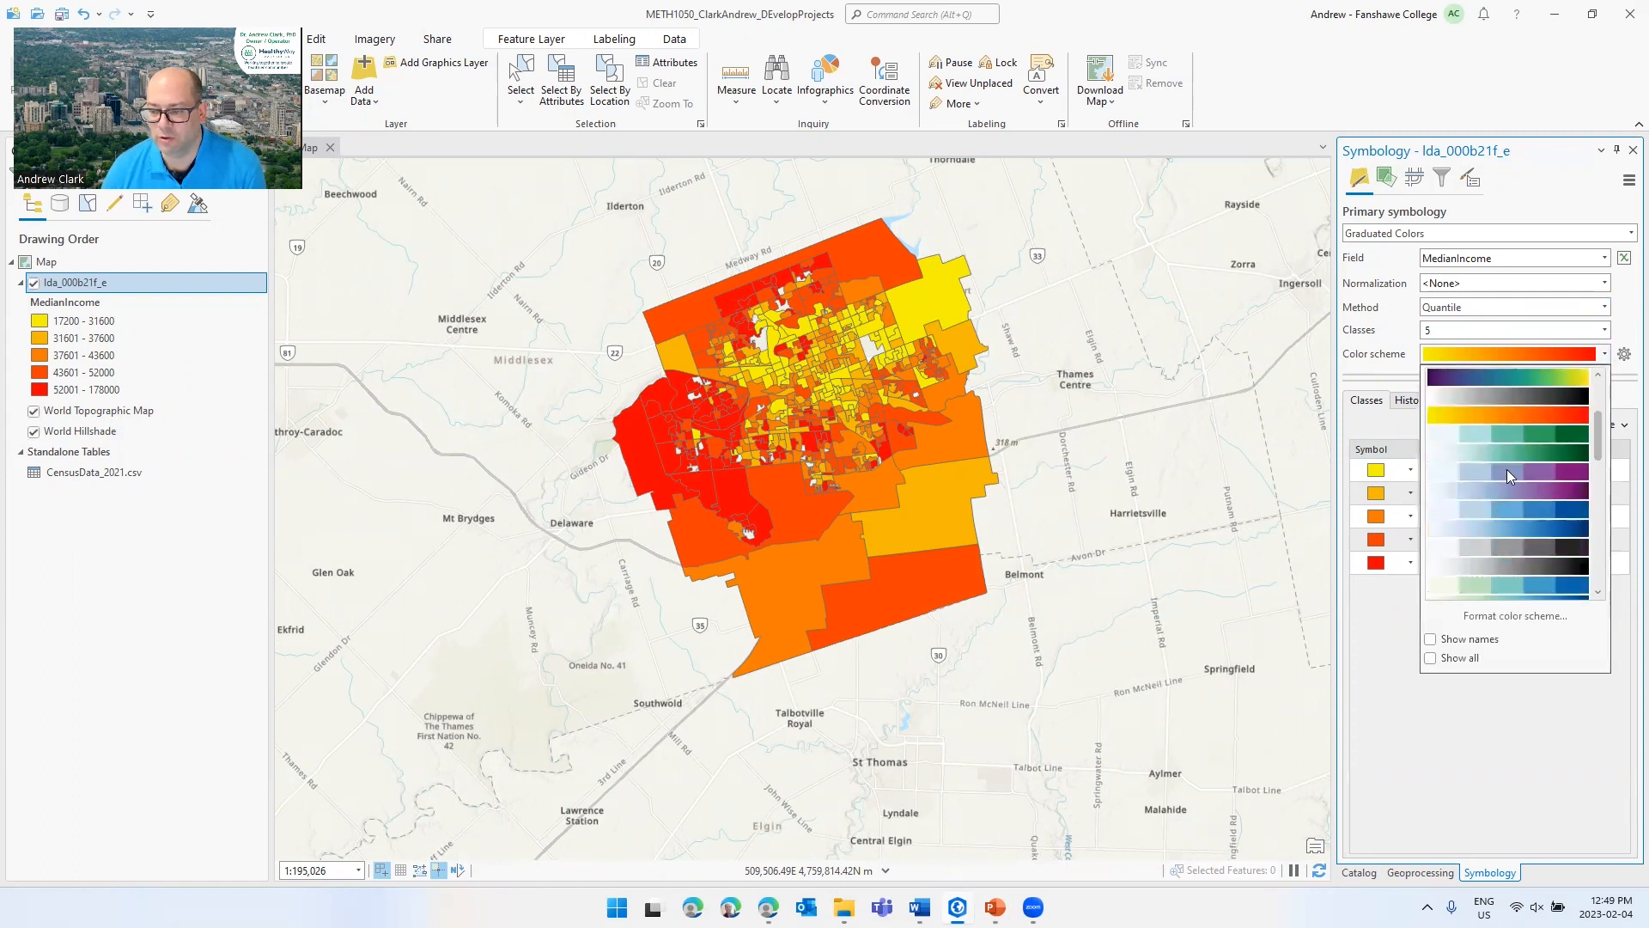
pyautogui.click(1506, 471)
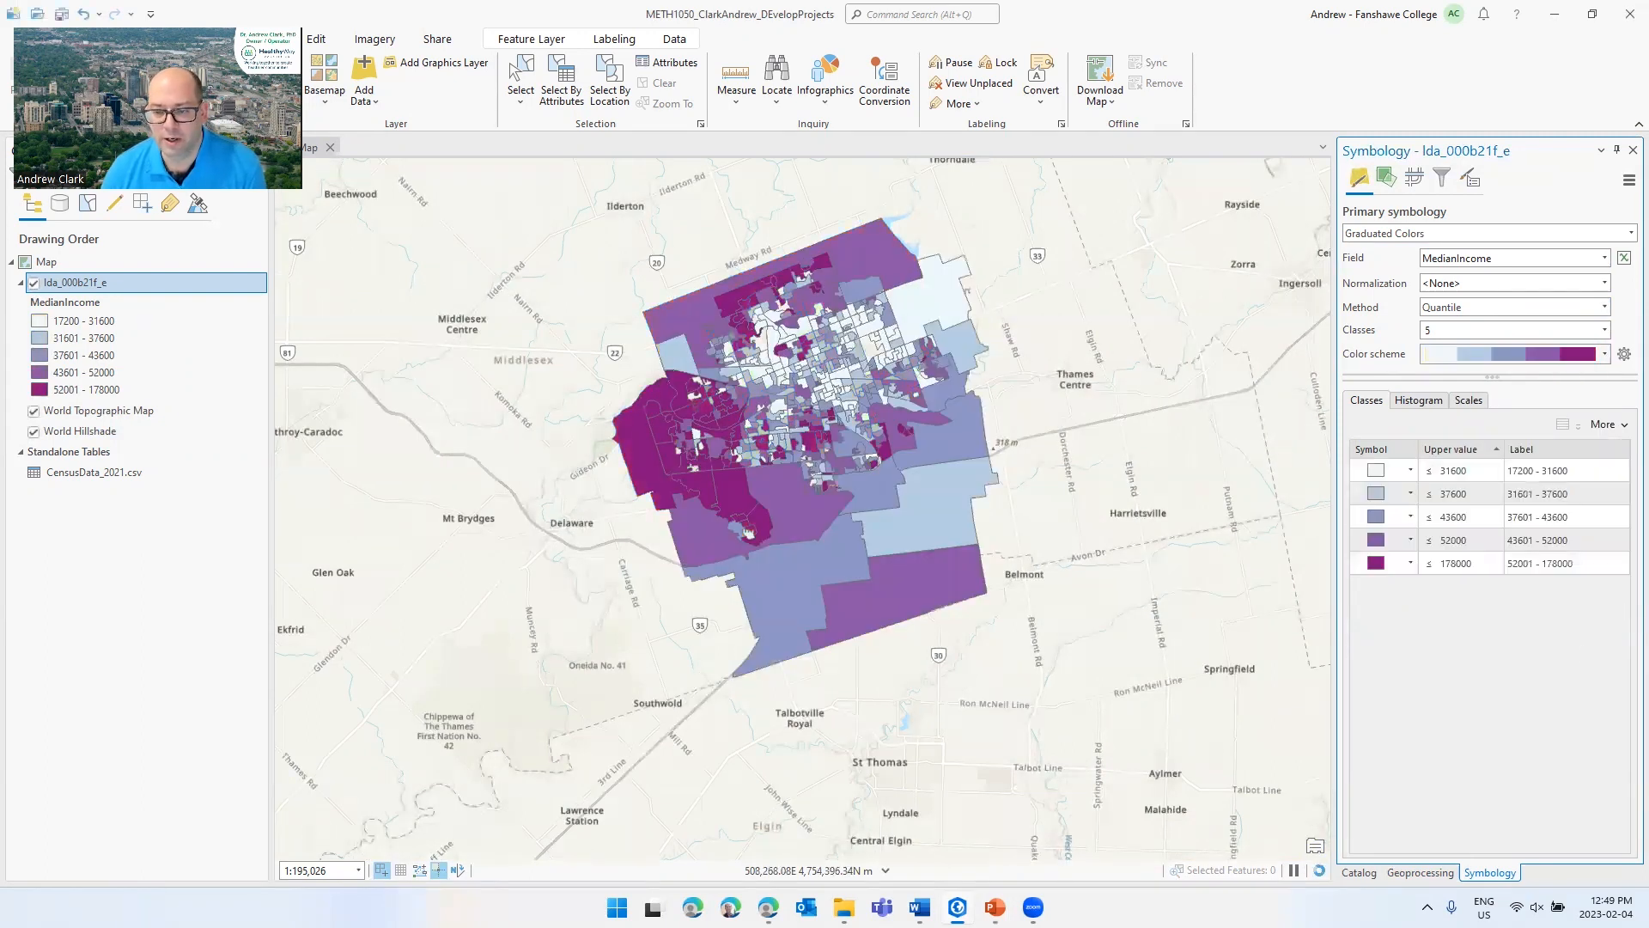
pyautogui.click(1377, 564)
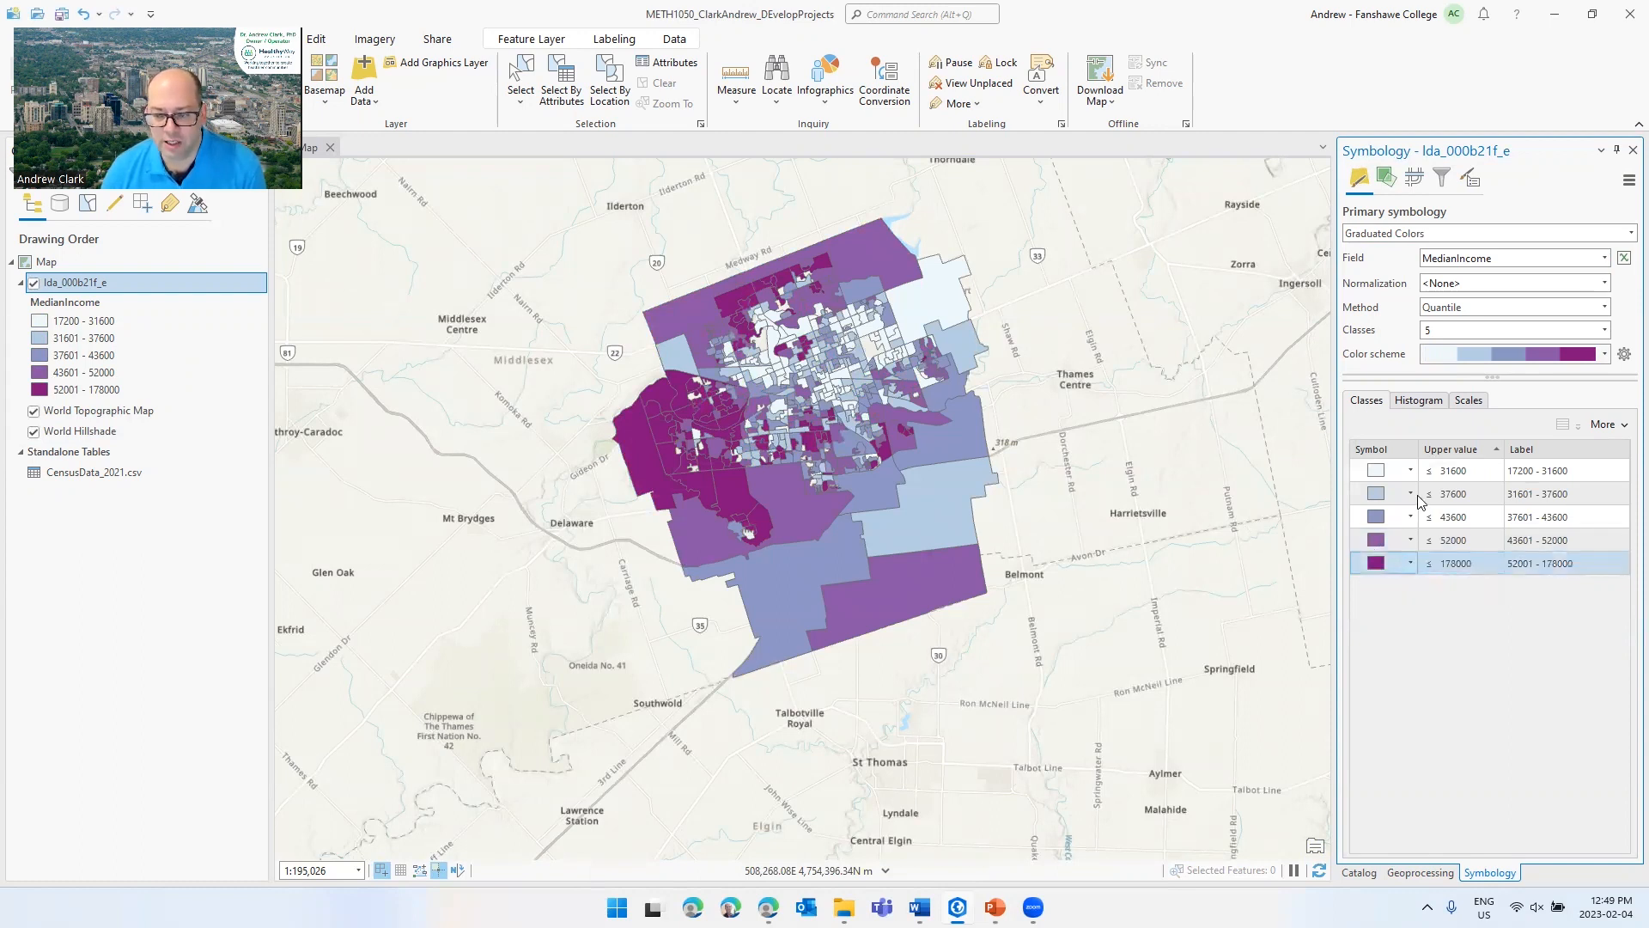
pyautogui.click(1373, 472)
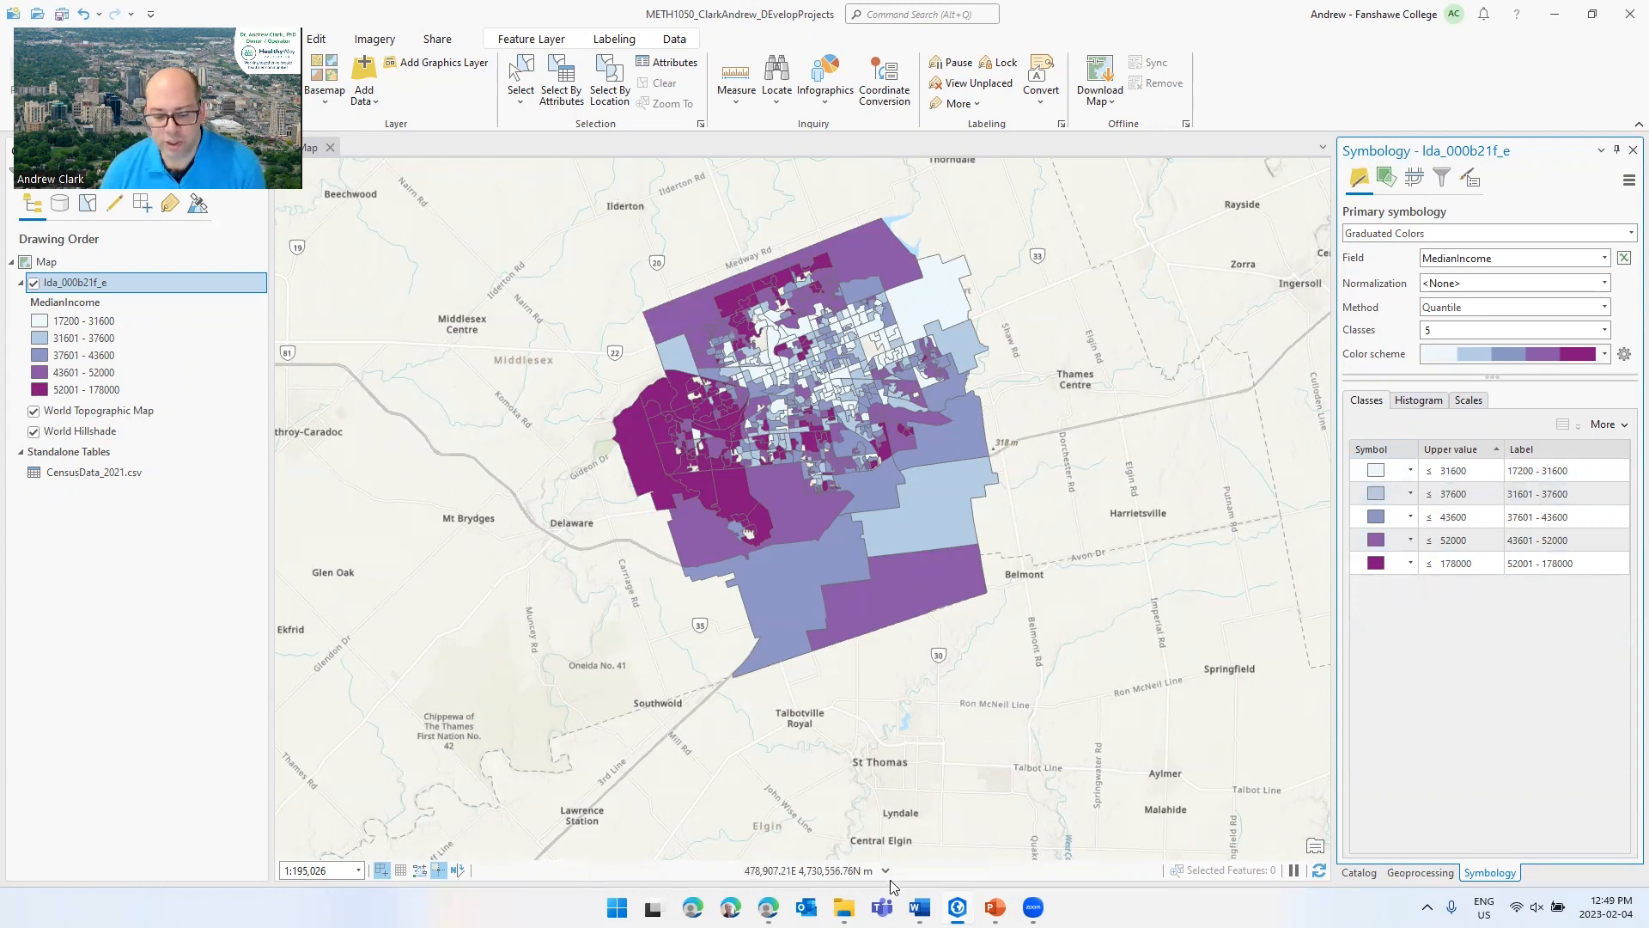
# - Switch to Presentation1 in PowerPoint and show the slide listing the census workflow steps as a full-screen slide show
pyautogui.moveTo(995, 907)
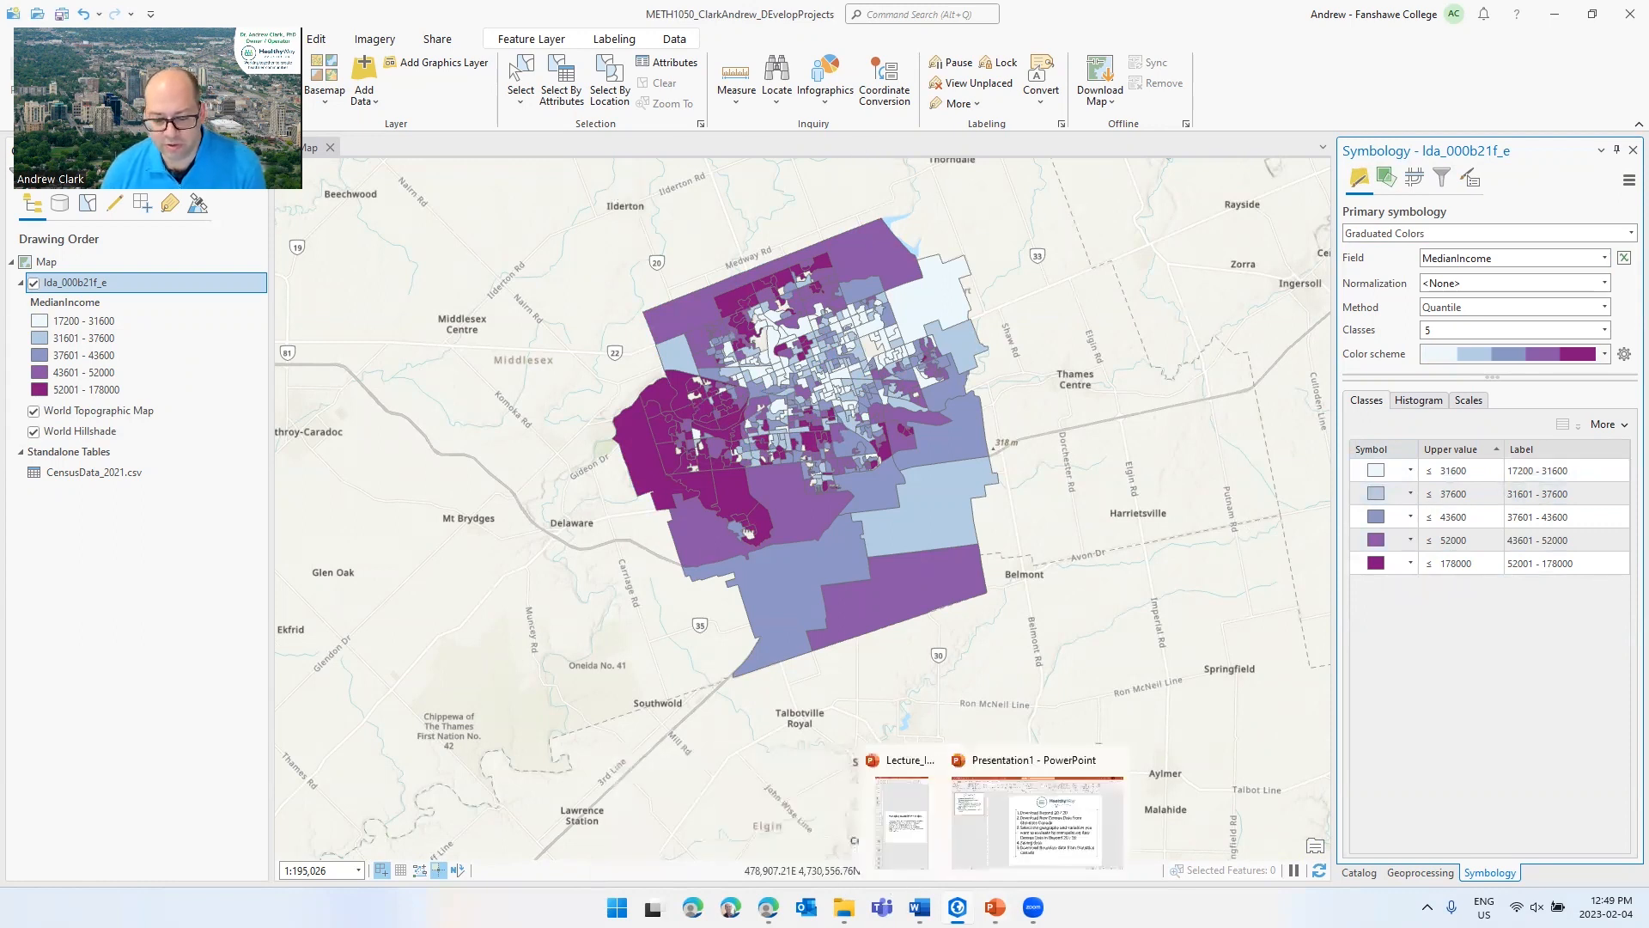
pyautogui.click(1127, 850)
pyautogui.click(1460, 876)
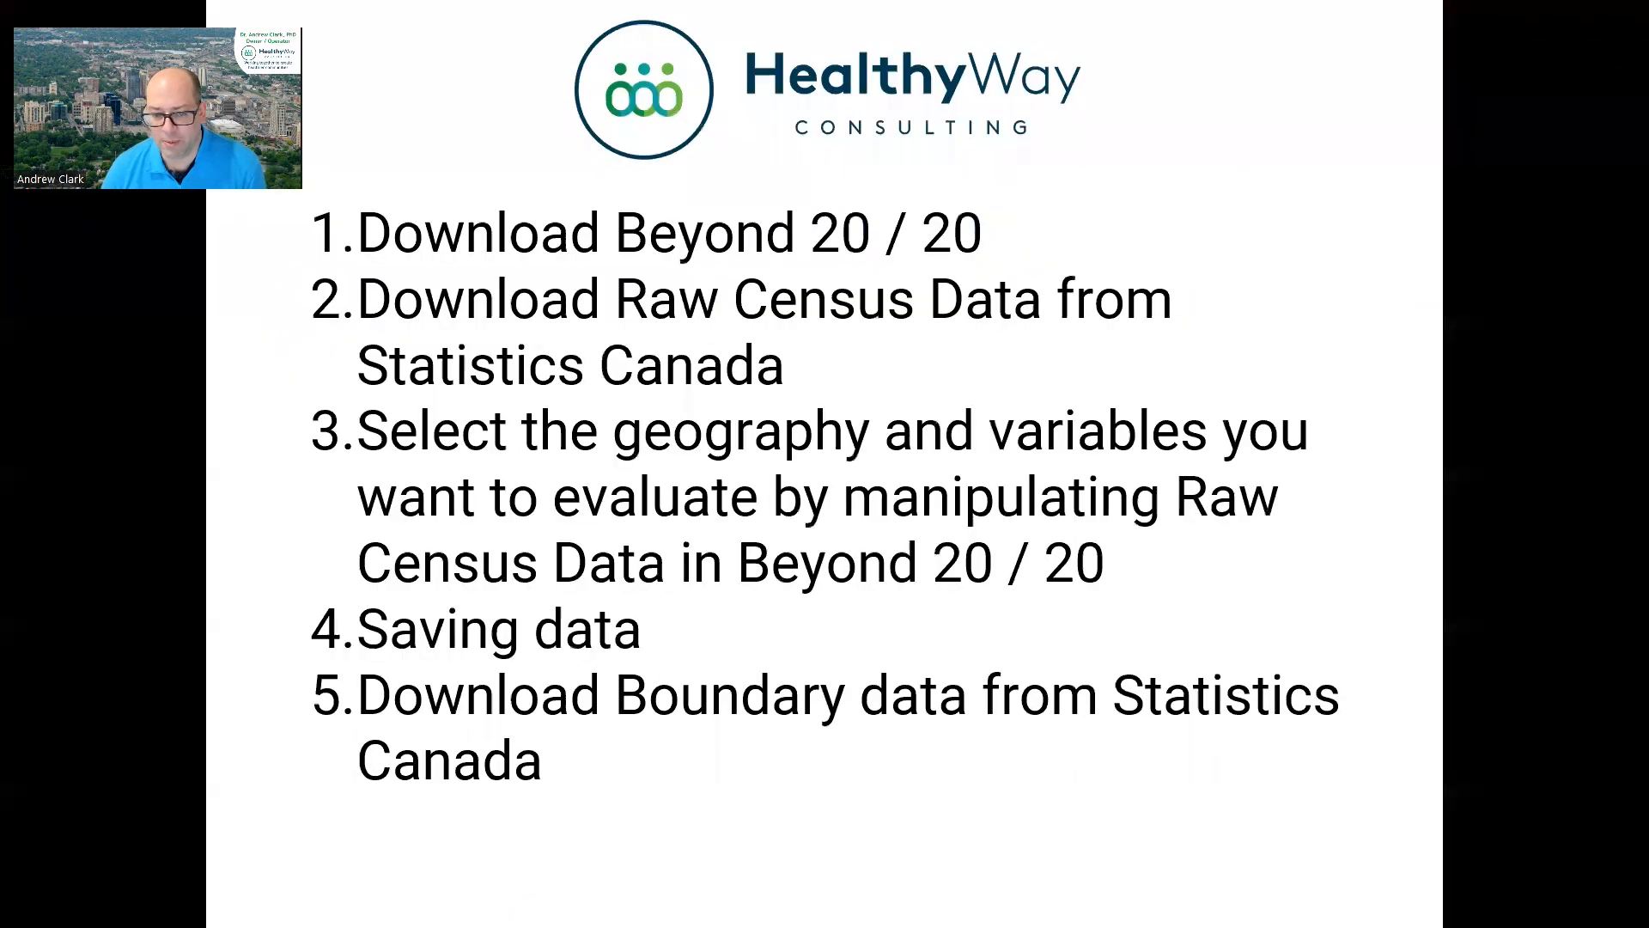